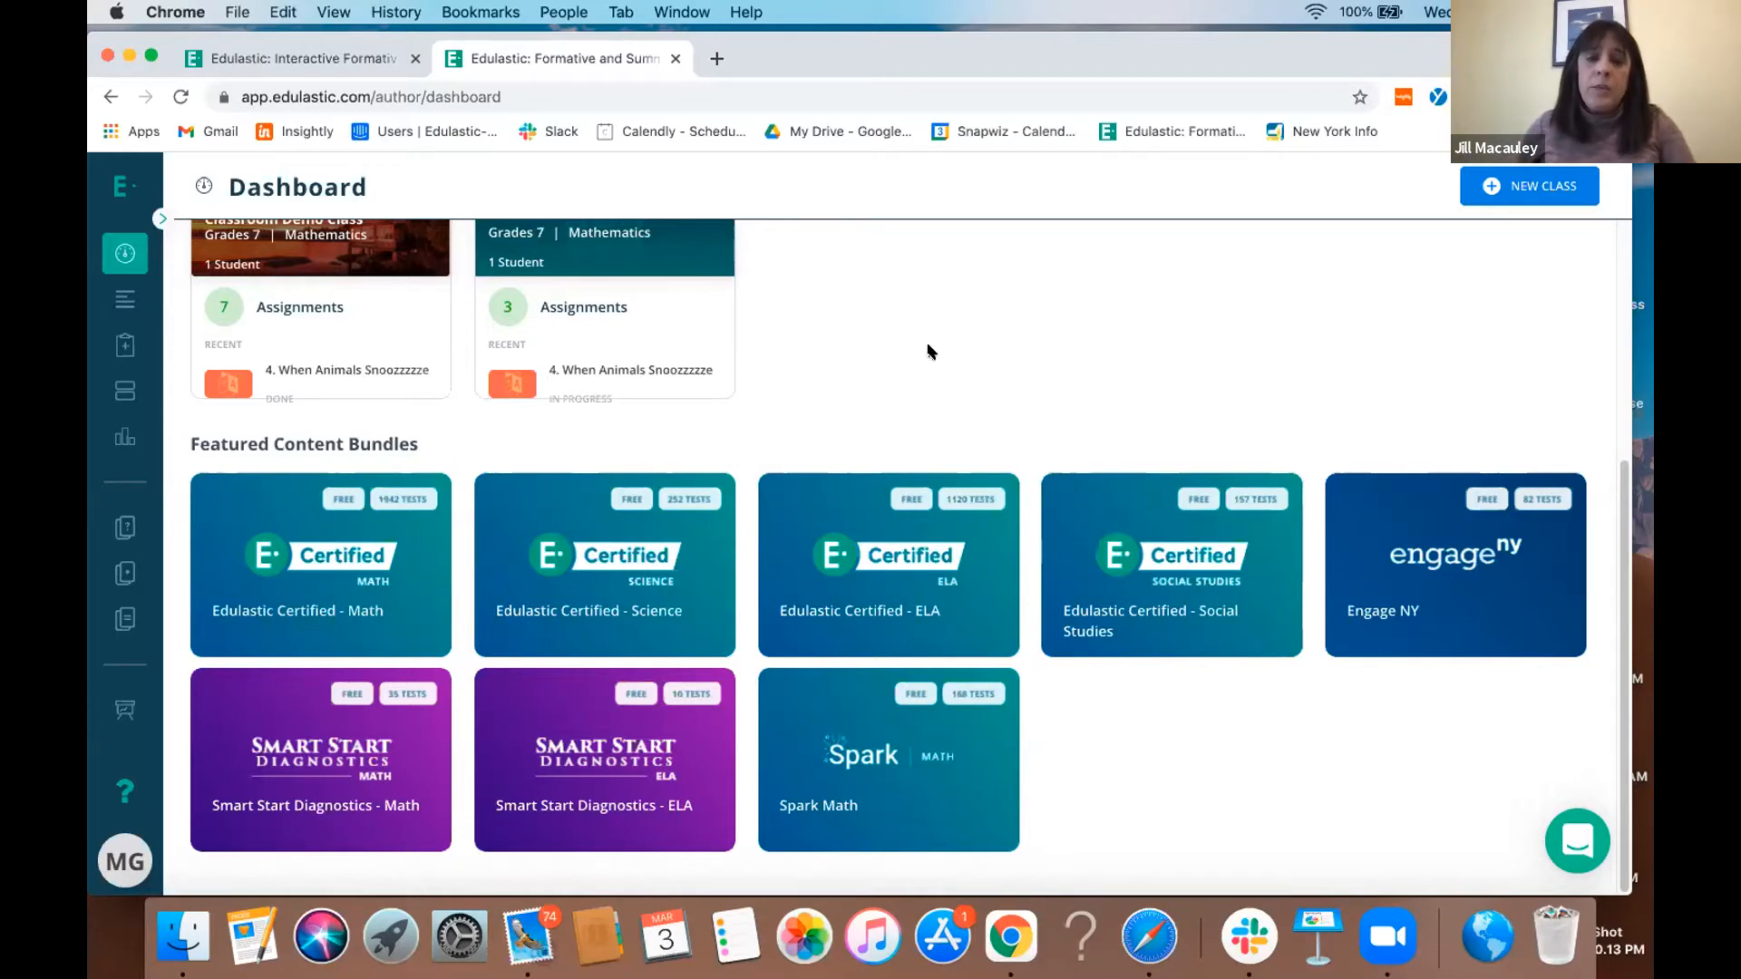
scroll(927, 351, up, 1)
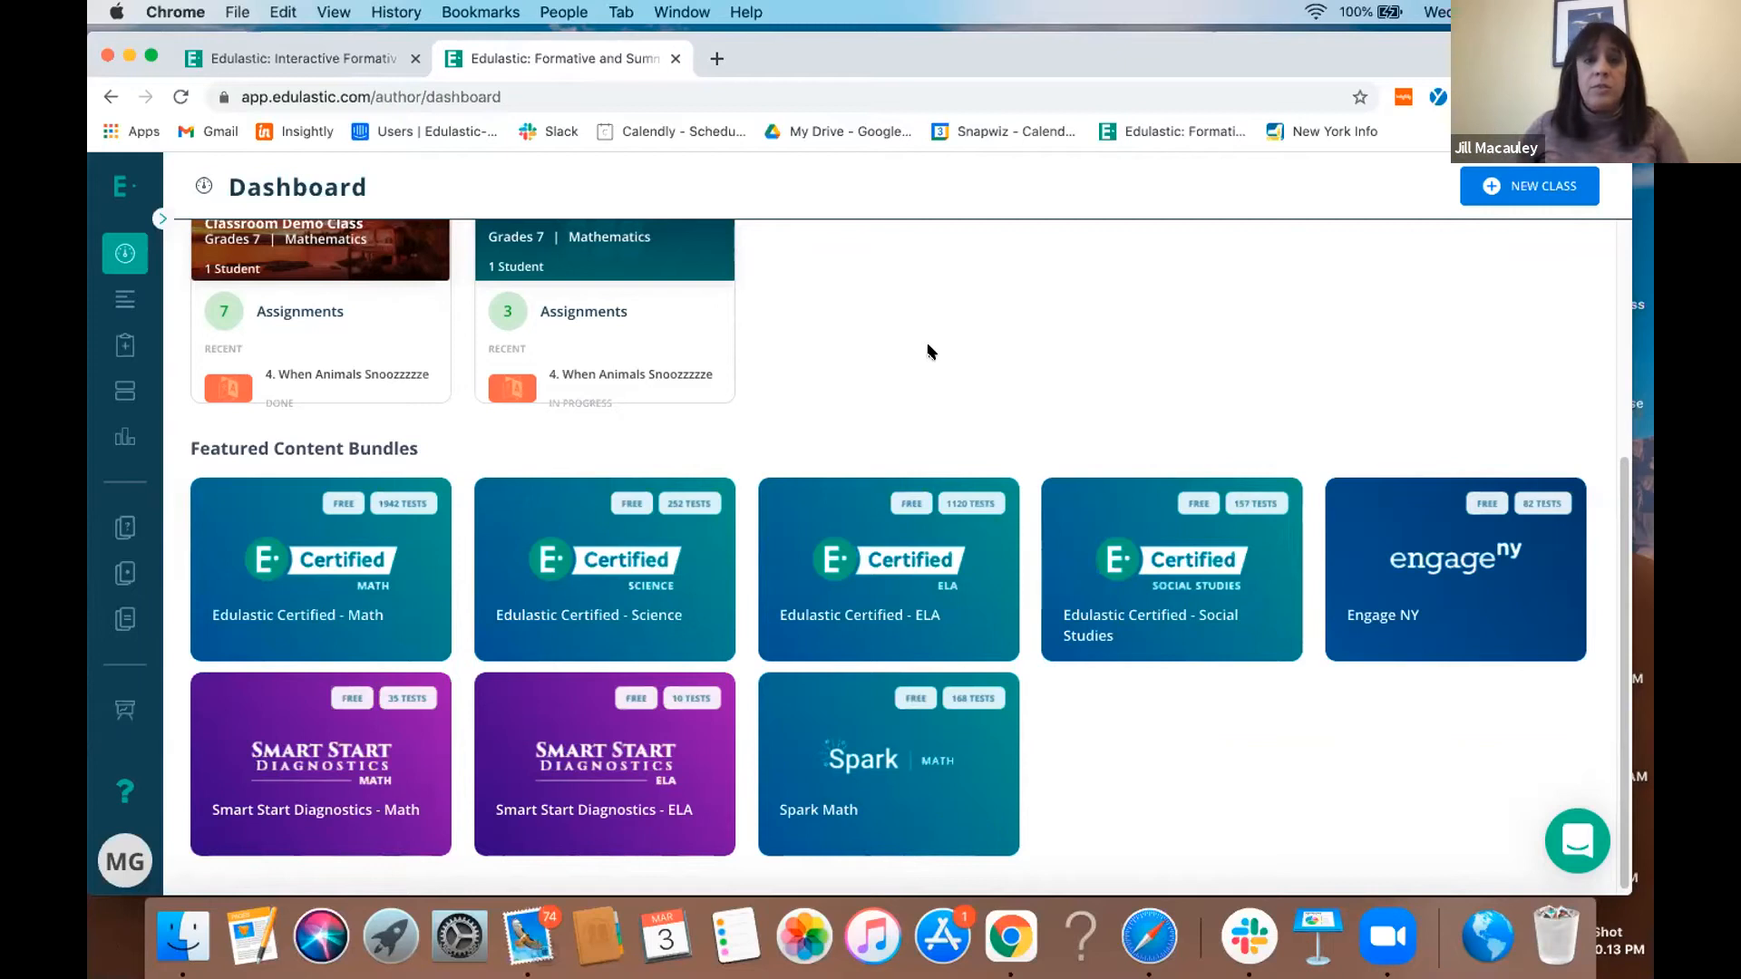
scroll(928, 351, up, 5)
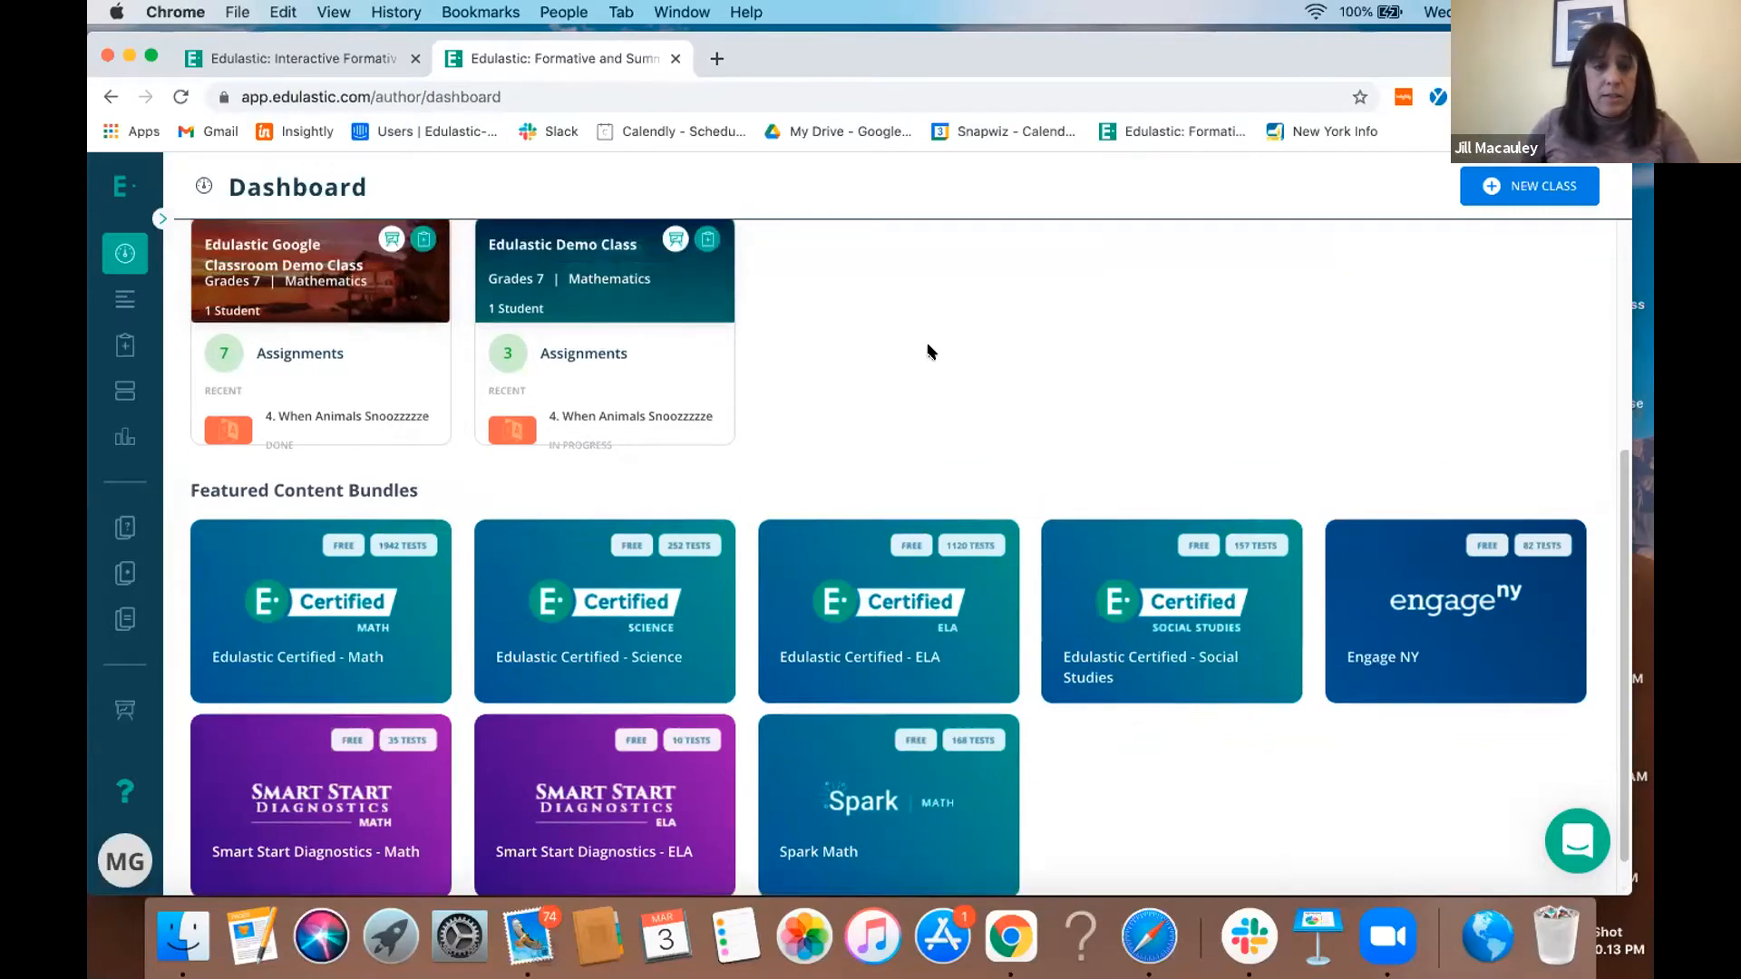
scroll(985, 436, down, 4)
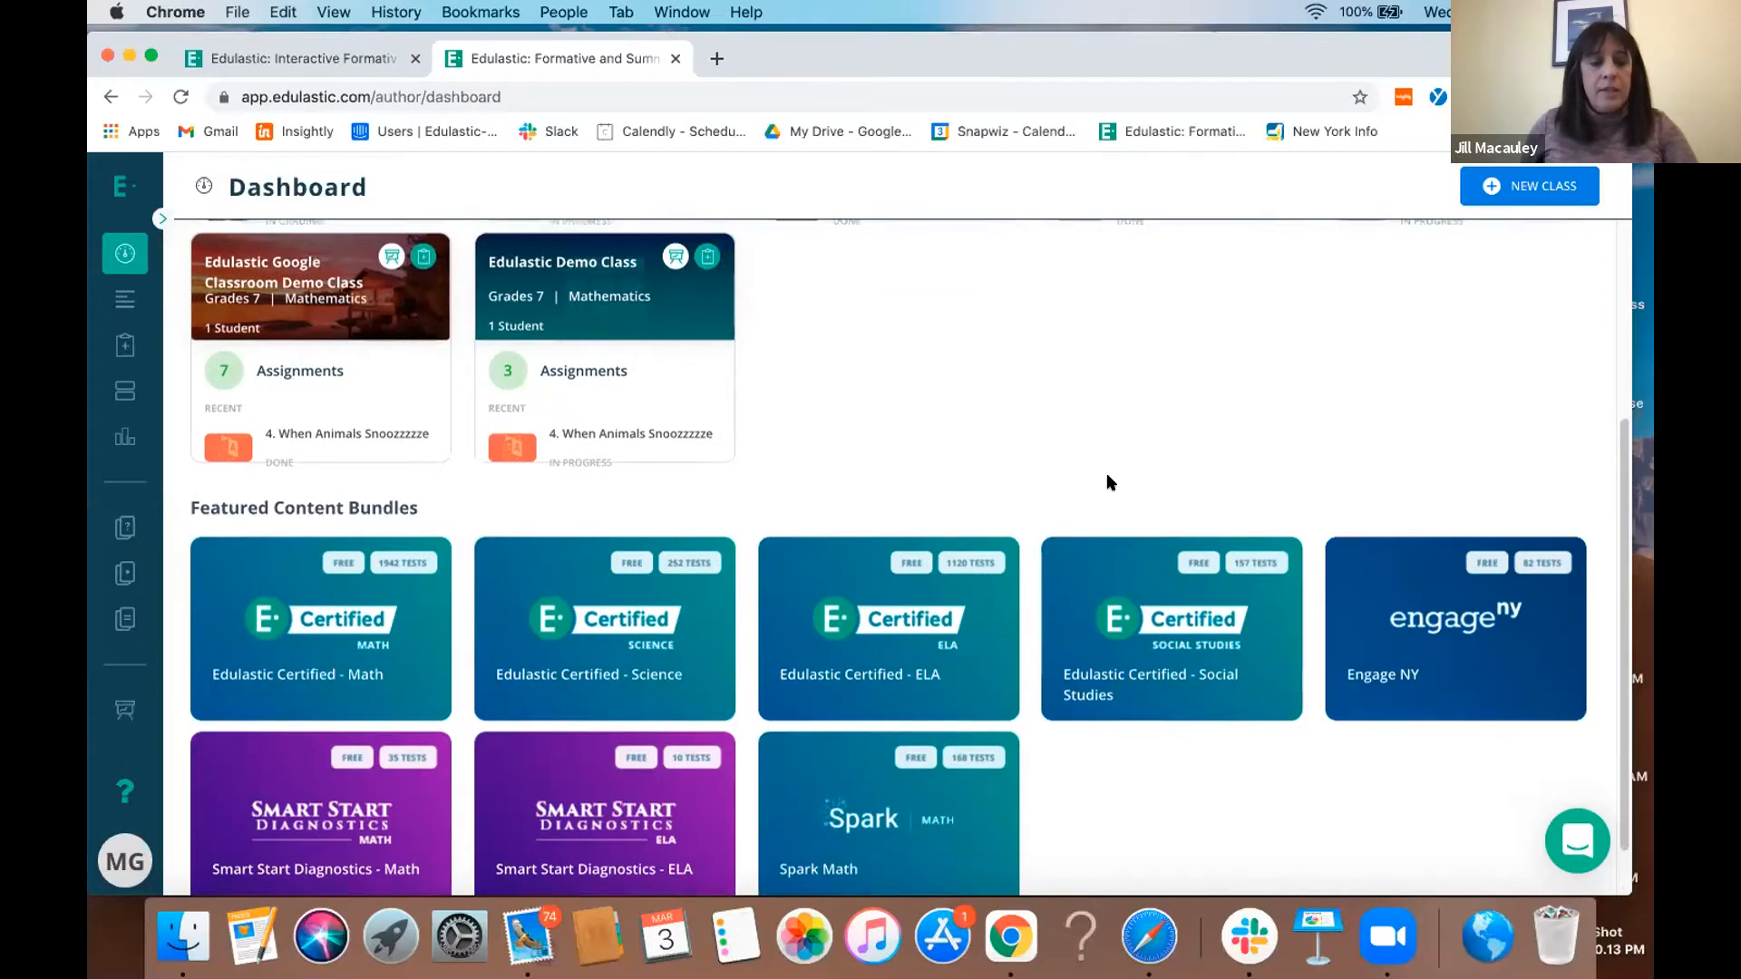
scroll(1107, 471, down, 1)
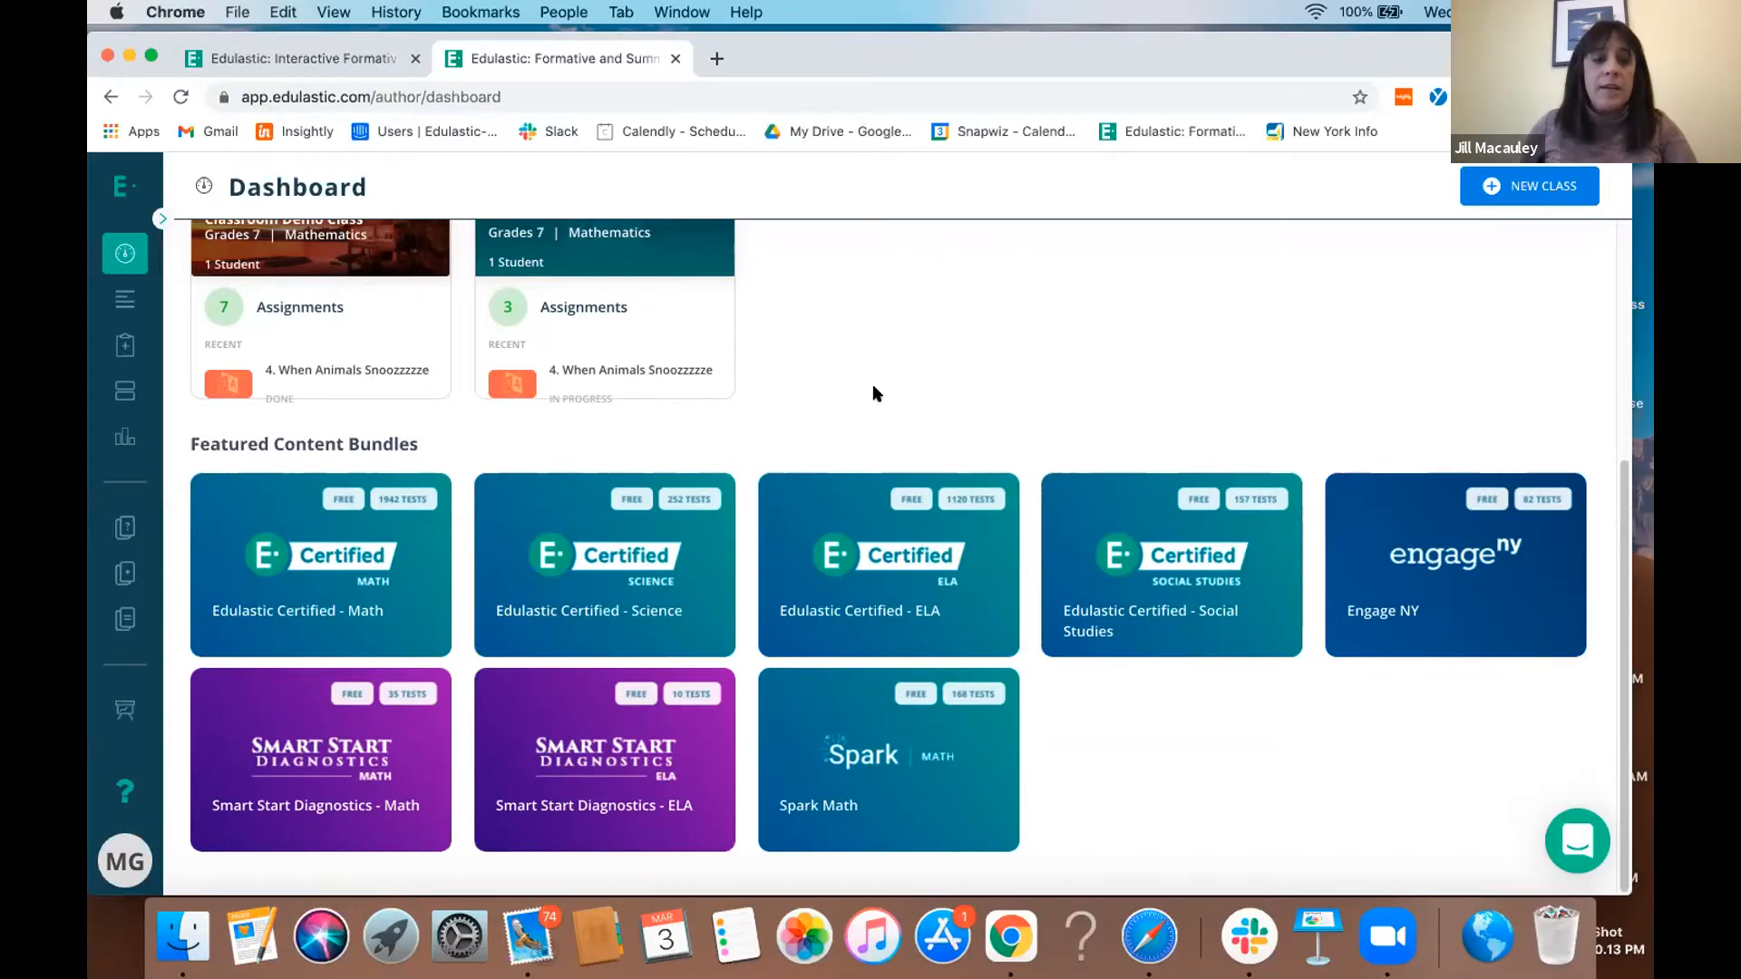
- Open the item bank and clear all of its preset filters
click(163, 218)
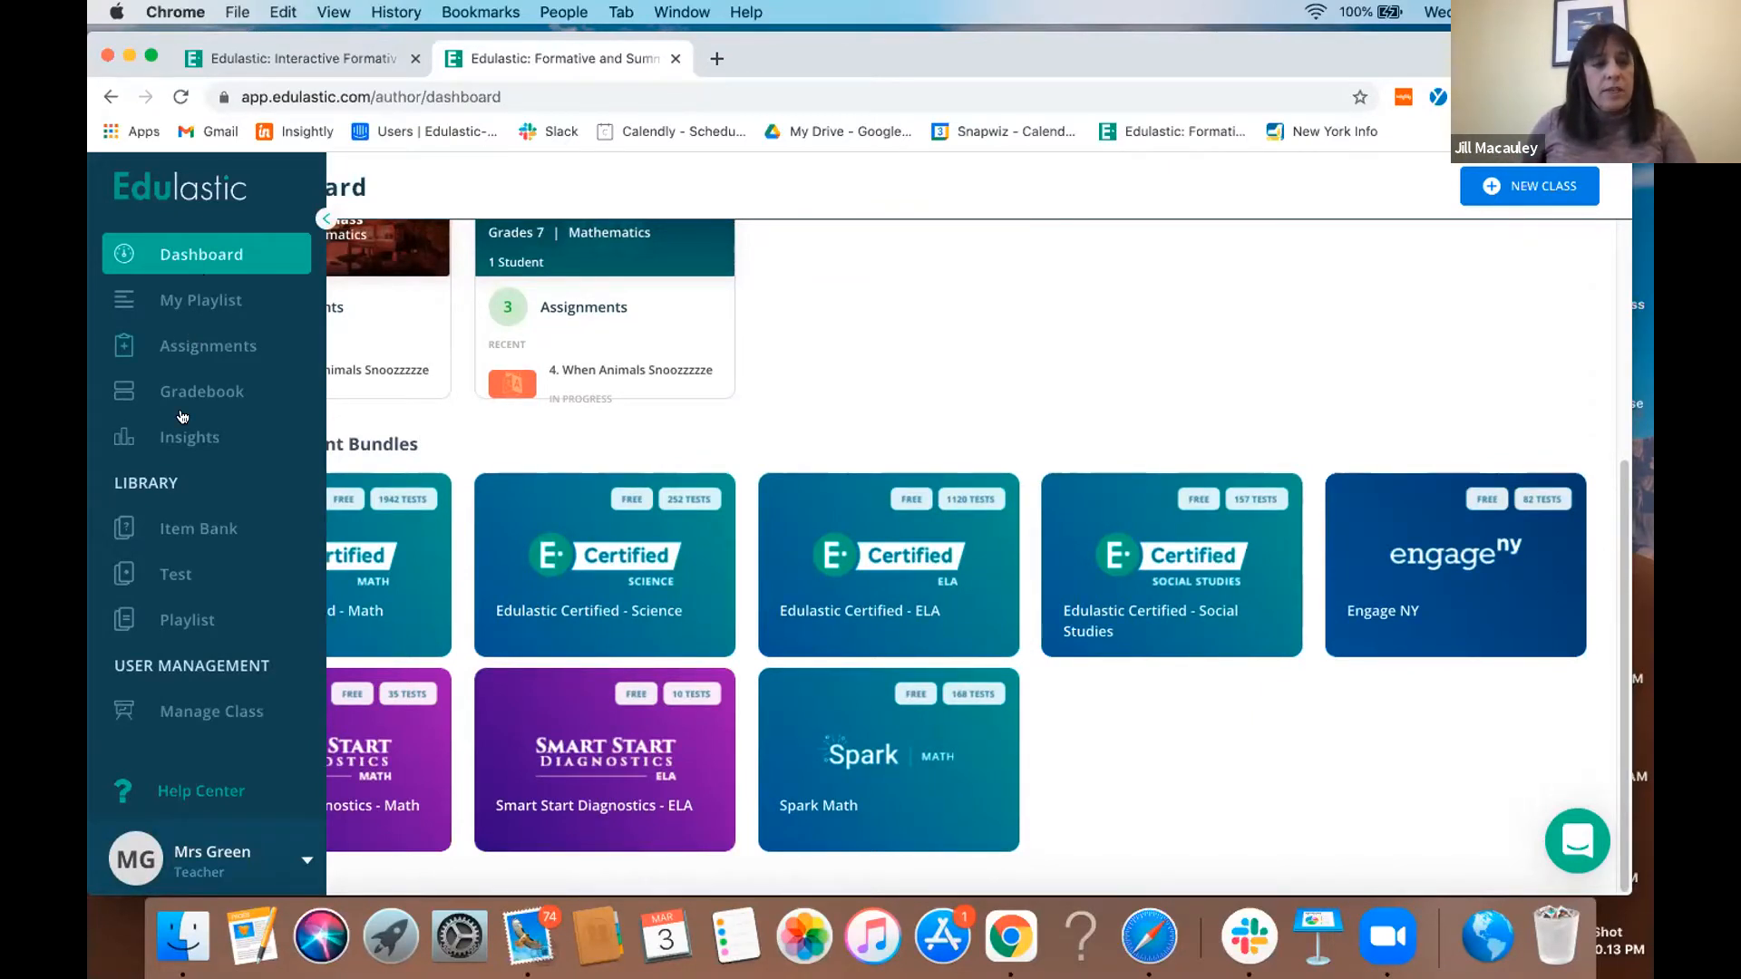
click(178, 533)
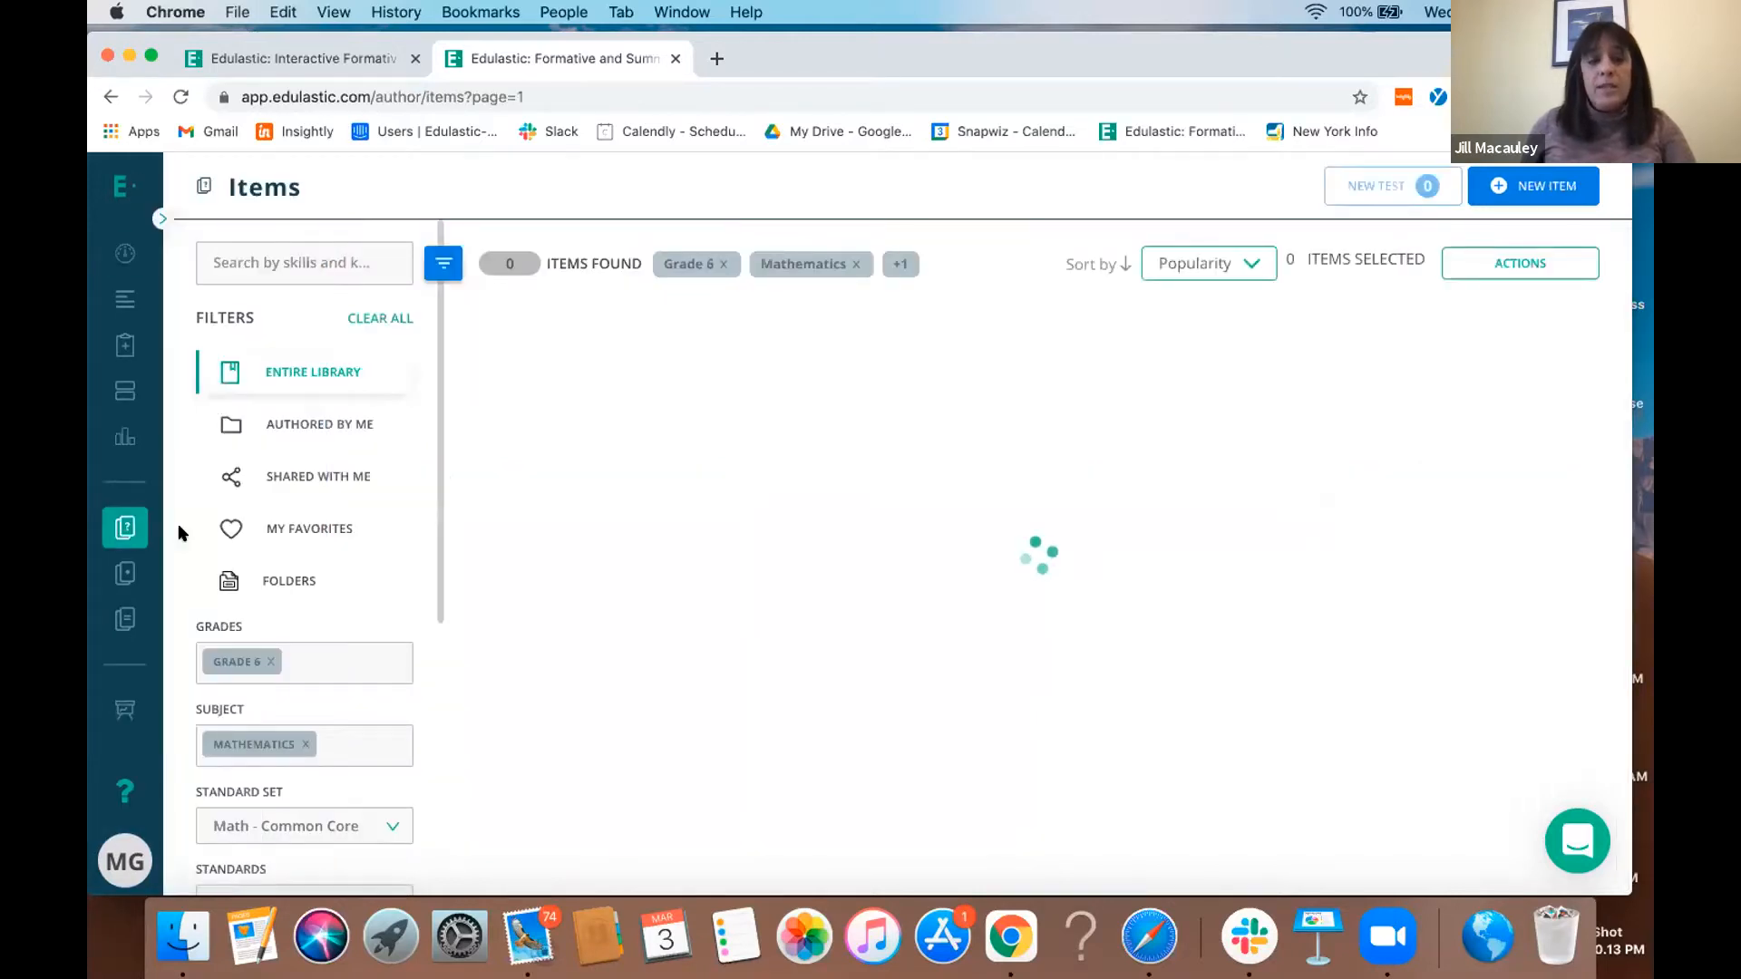
click(382, 323)
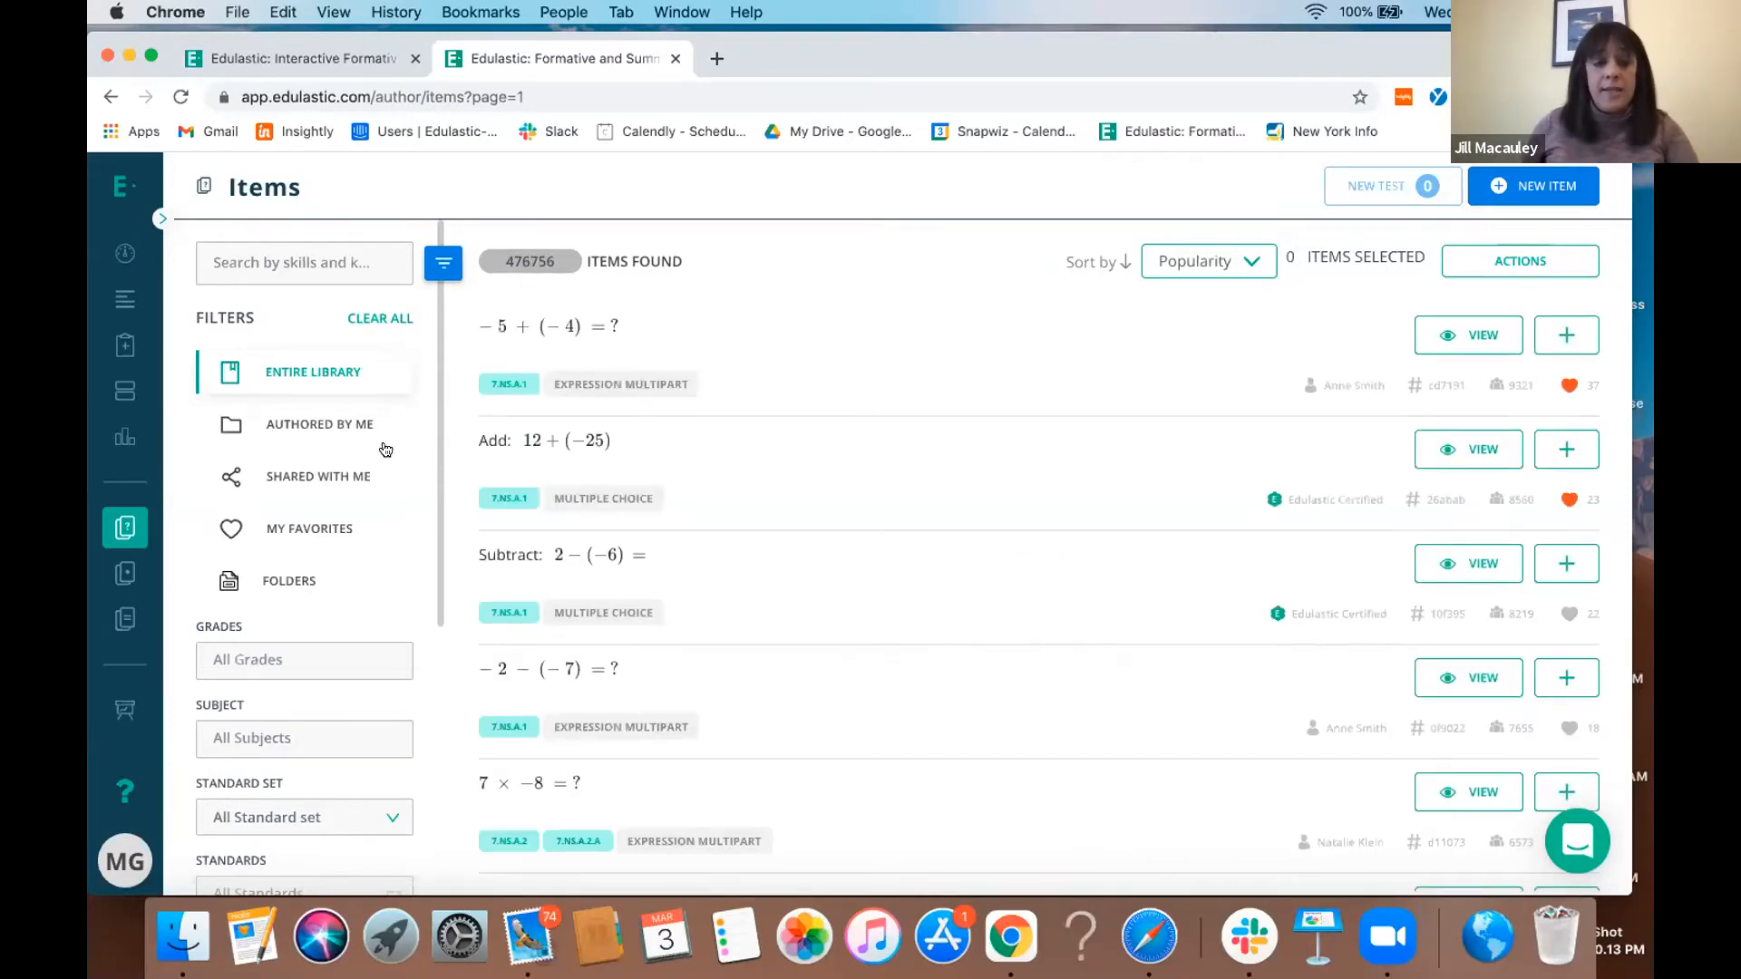
- Filter the library items to Grade 7 and the subject Mathematics
click(299, 656)
scroll(300, 562, down, 2)
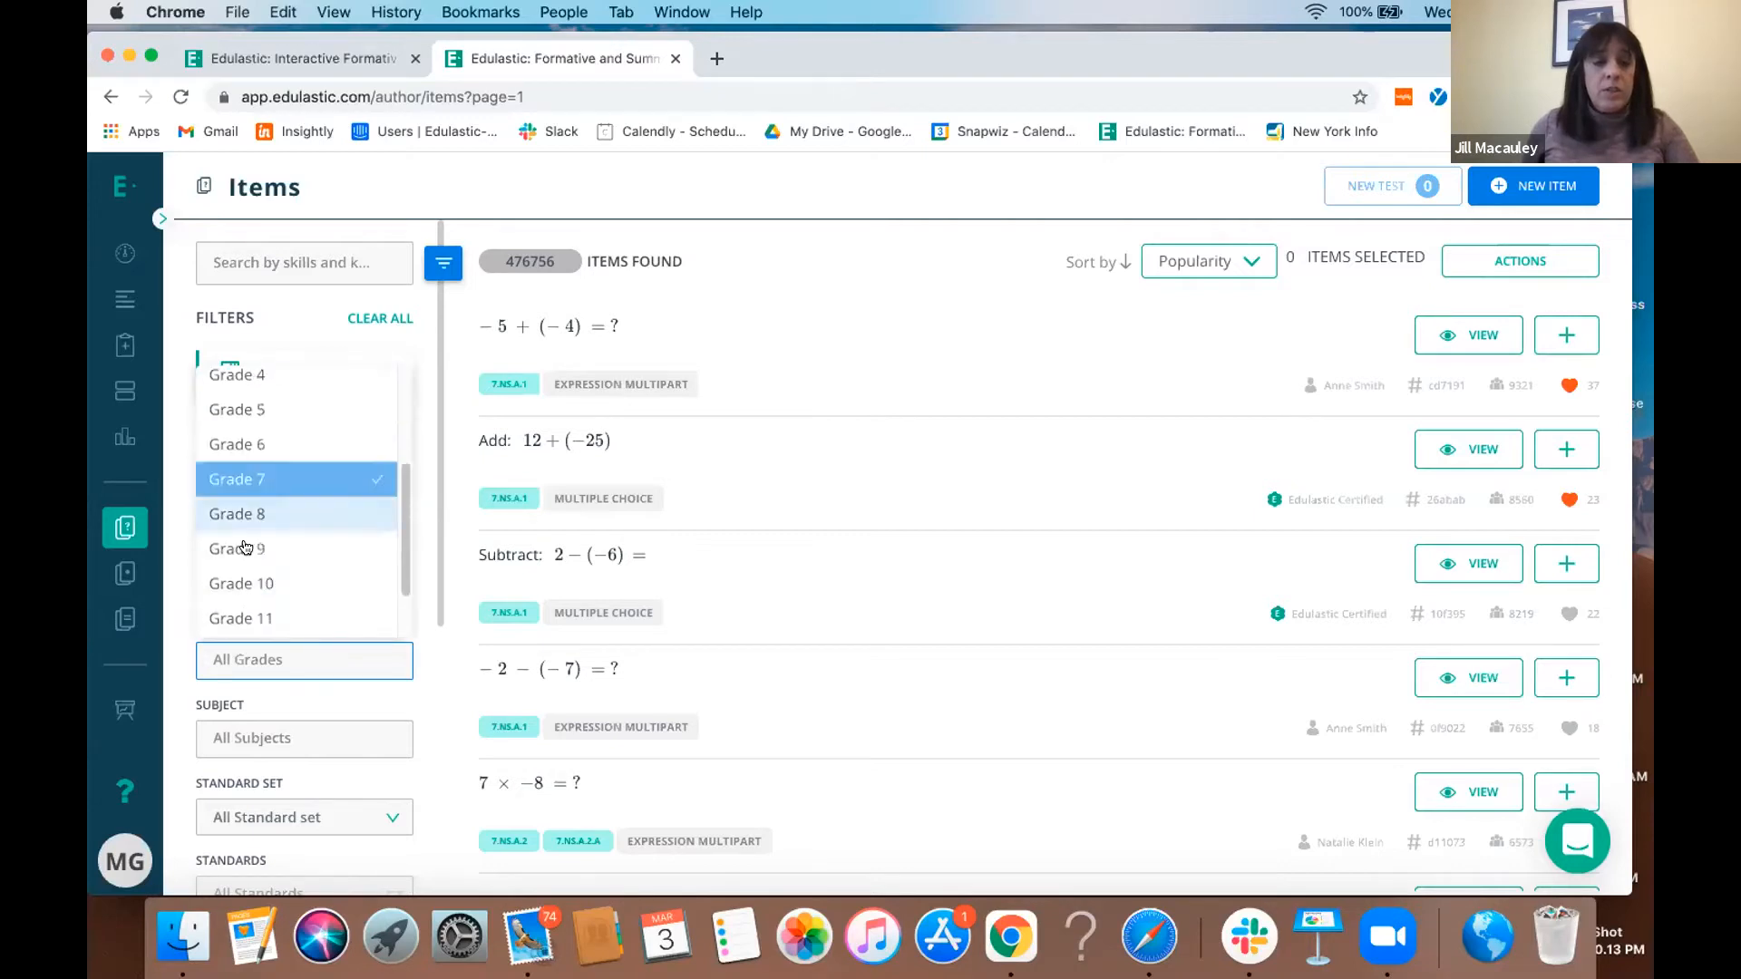
click(265, 483)
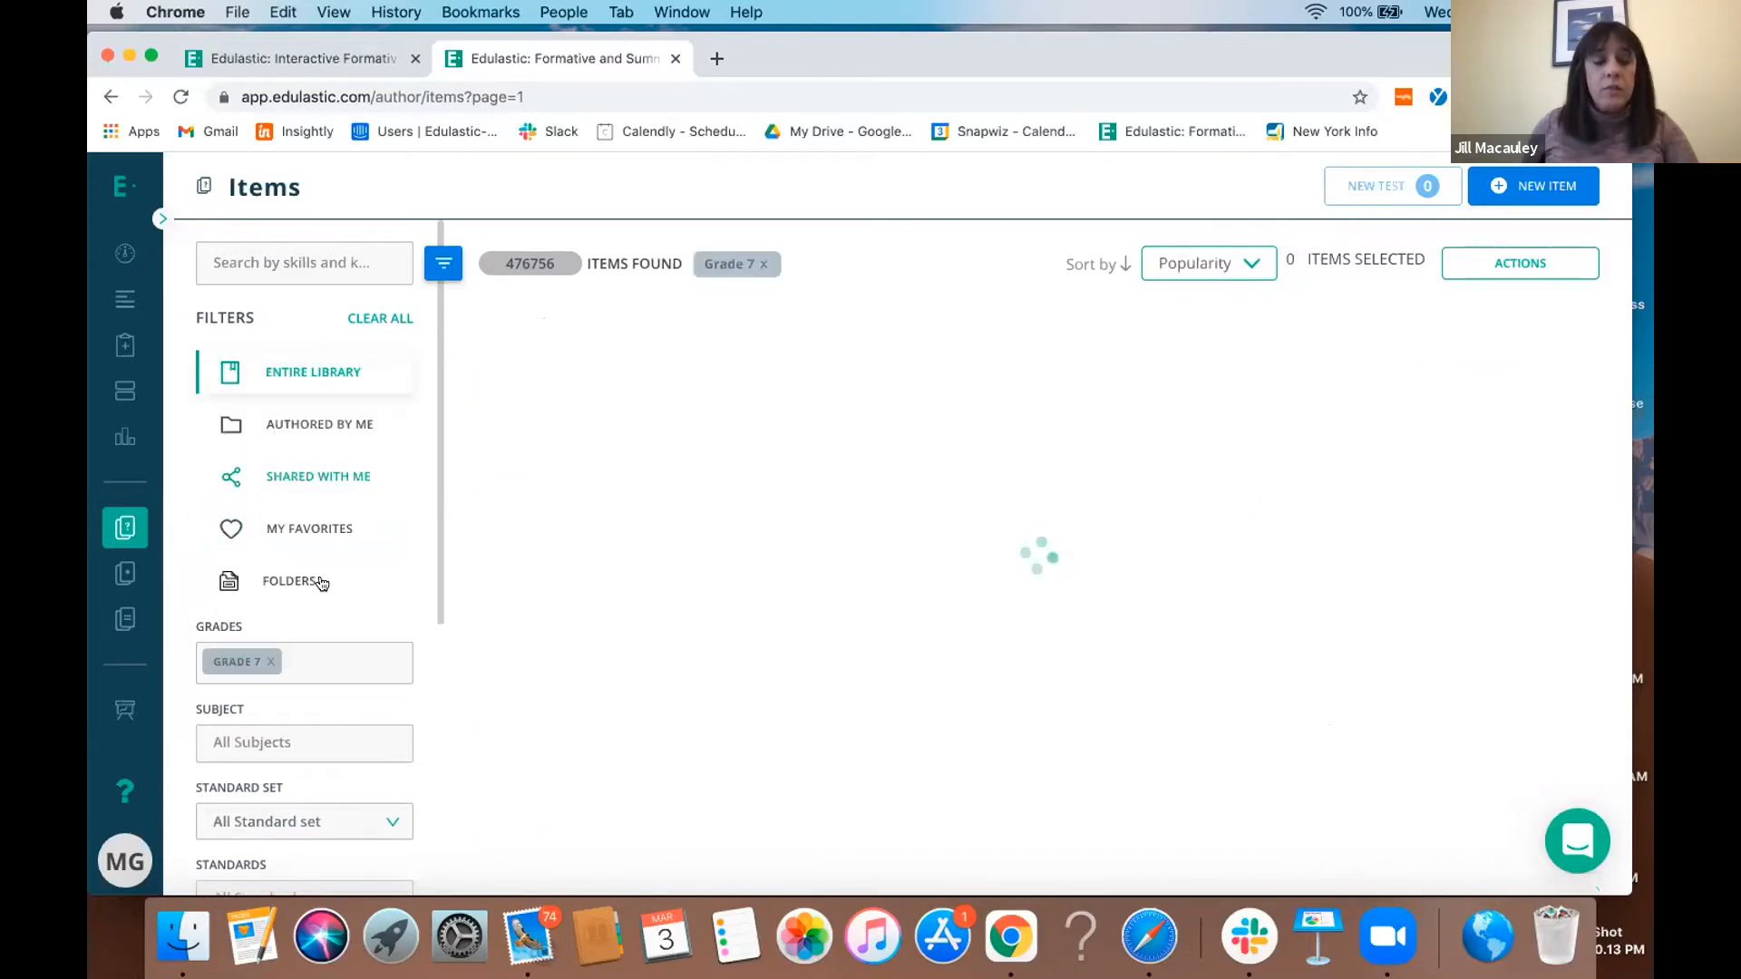
click(338, 735)
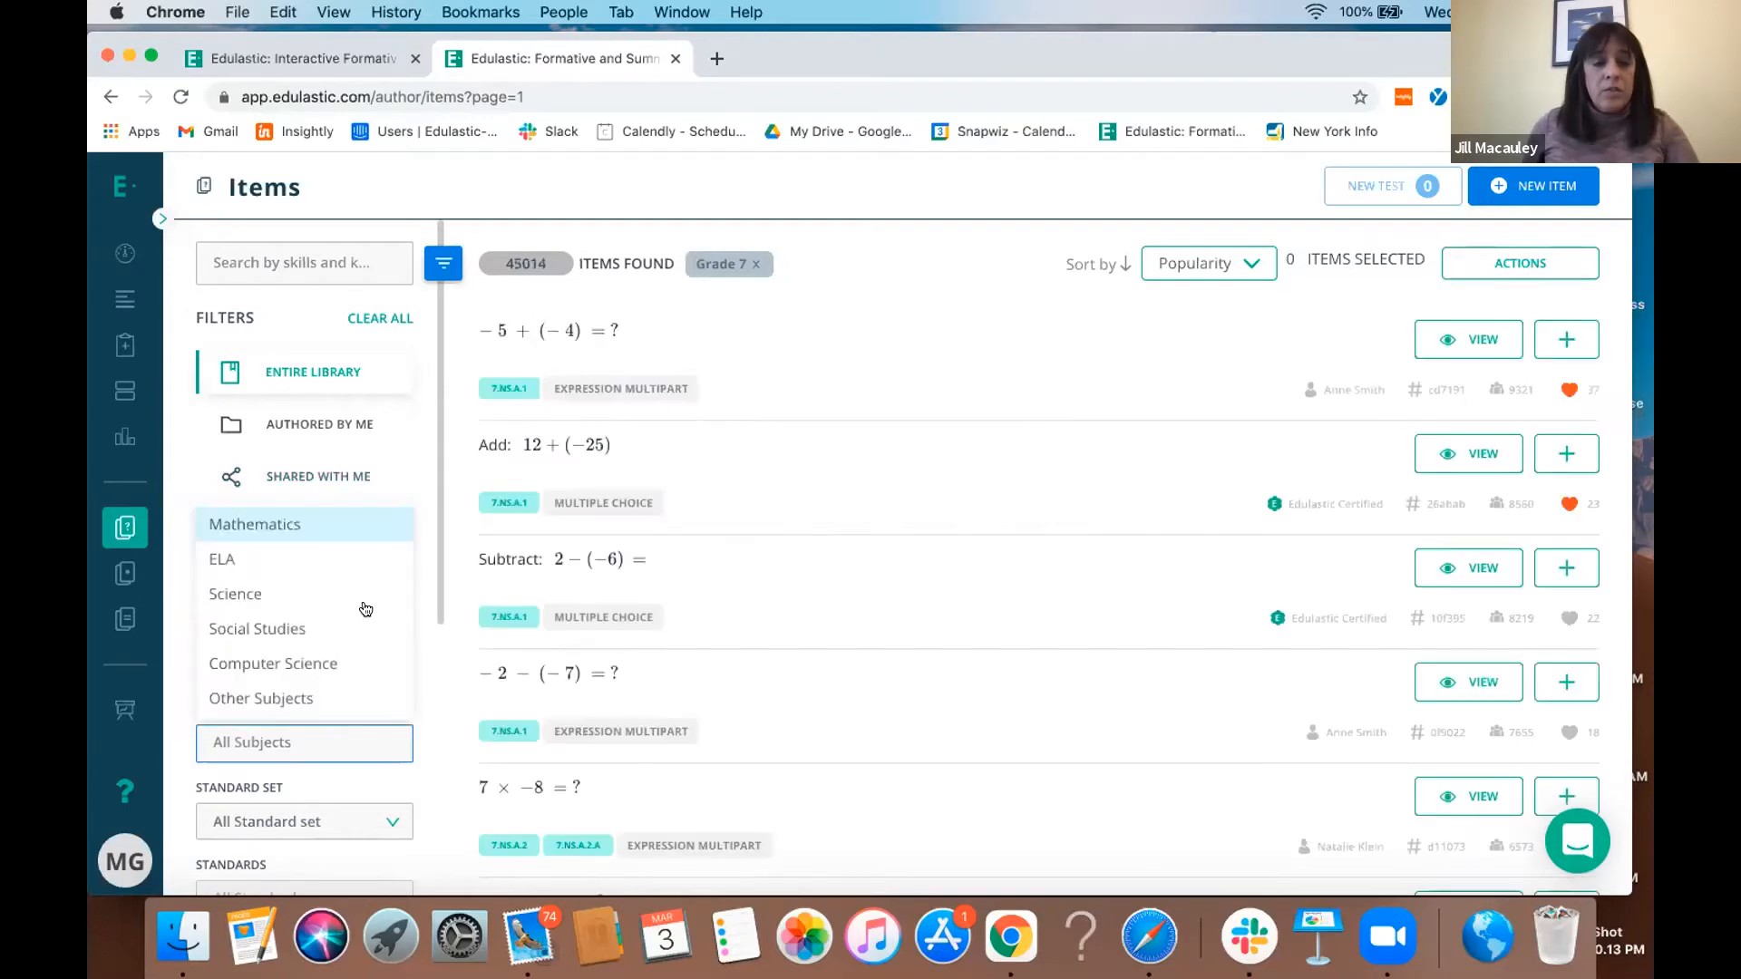
click(243, 528)
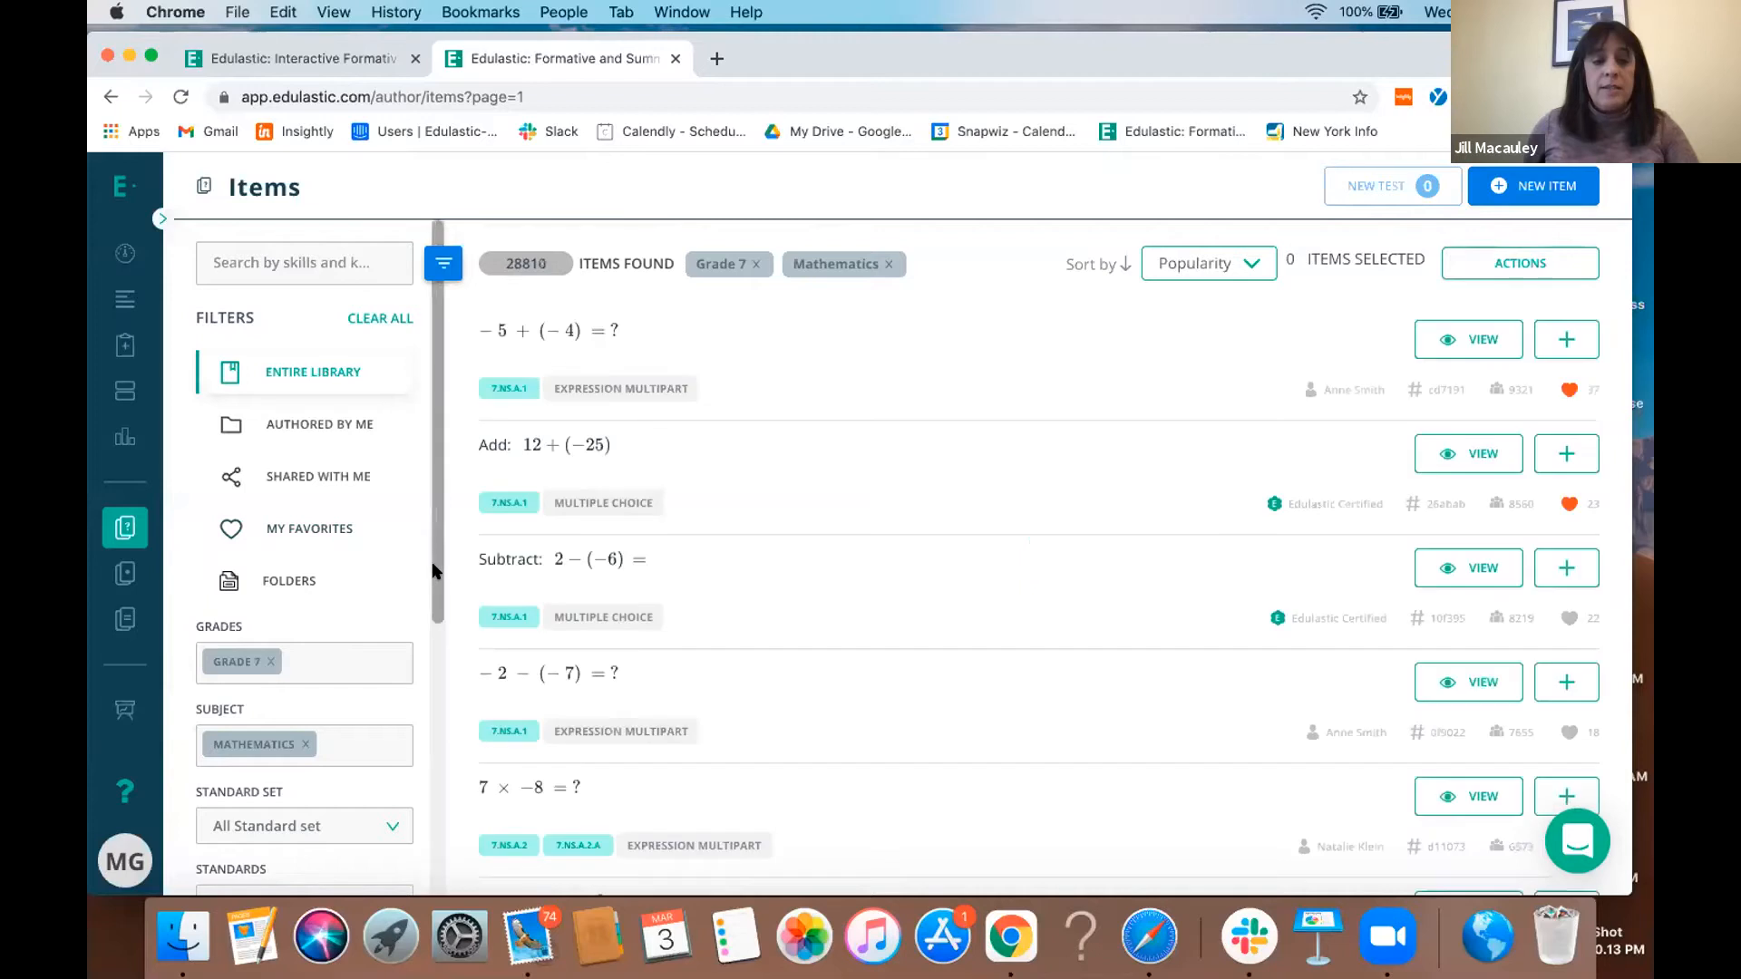
- Set the standard set filter to Math - Common Core
scroll(444, 649, down, 3)
click(362, 557)
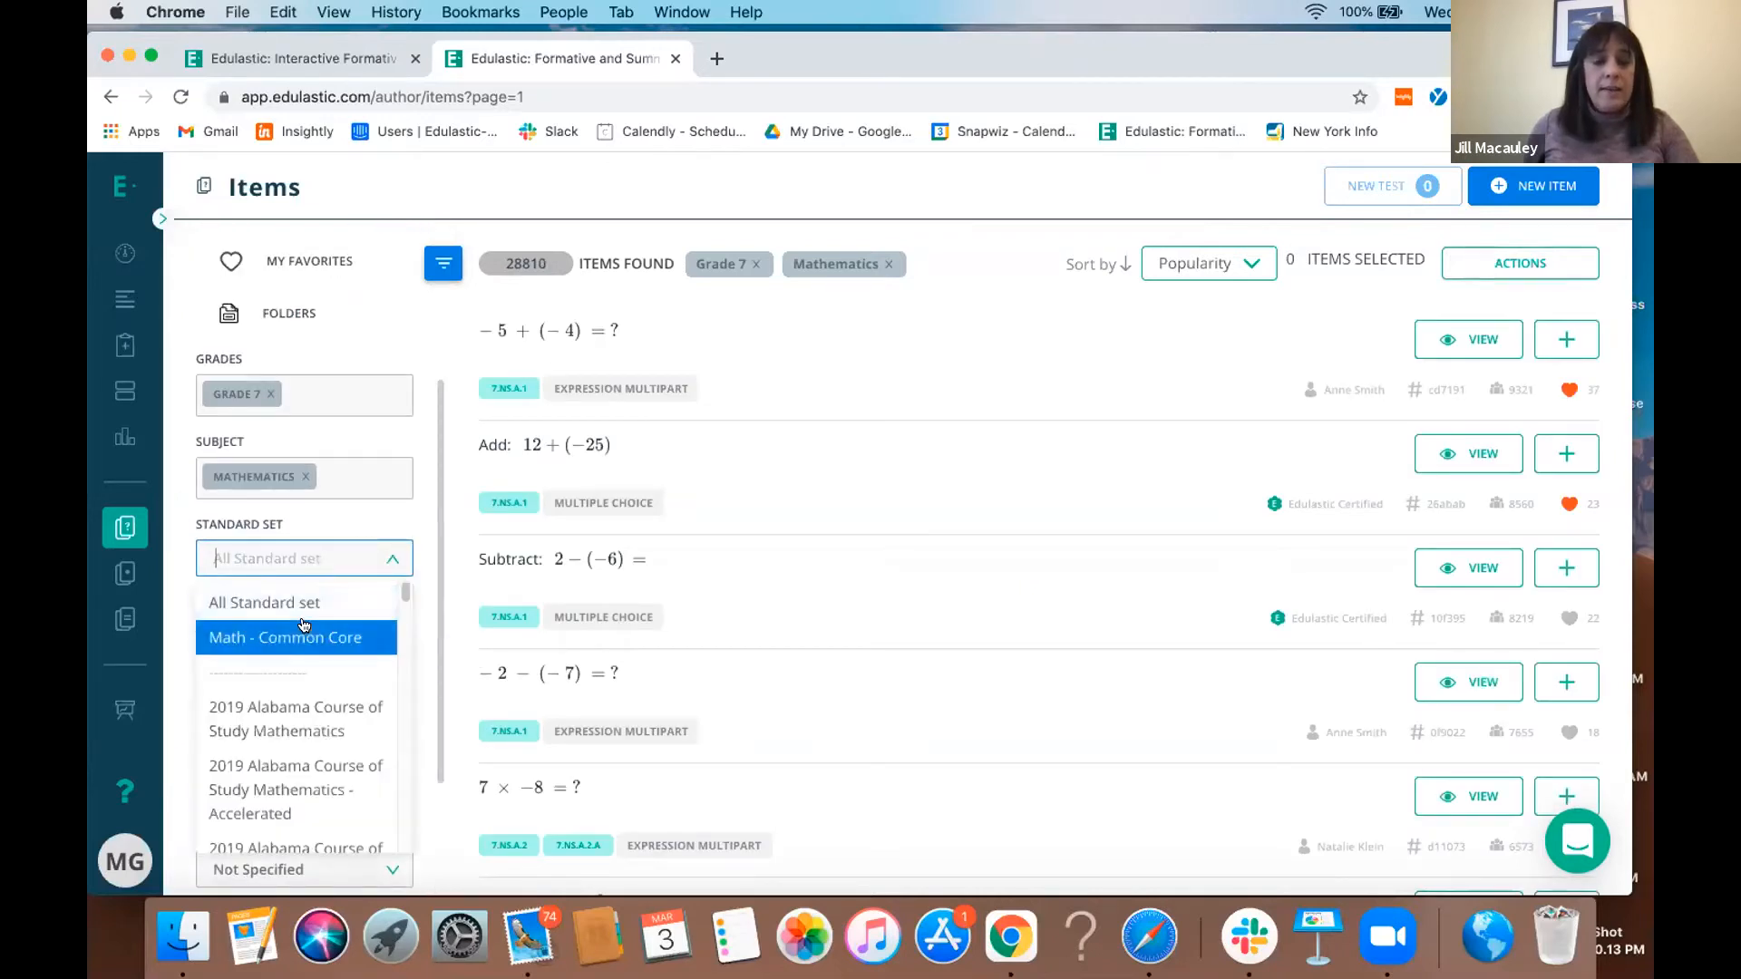
click(304, 635)
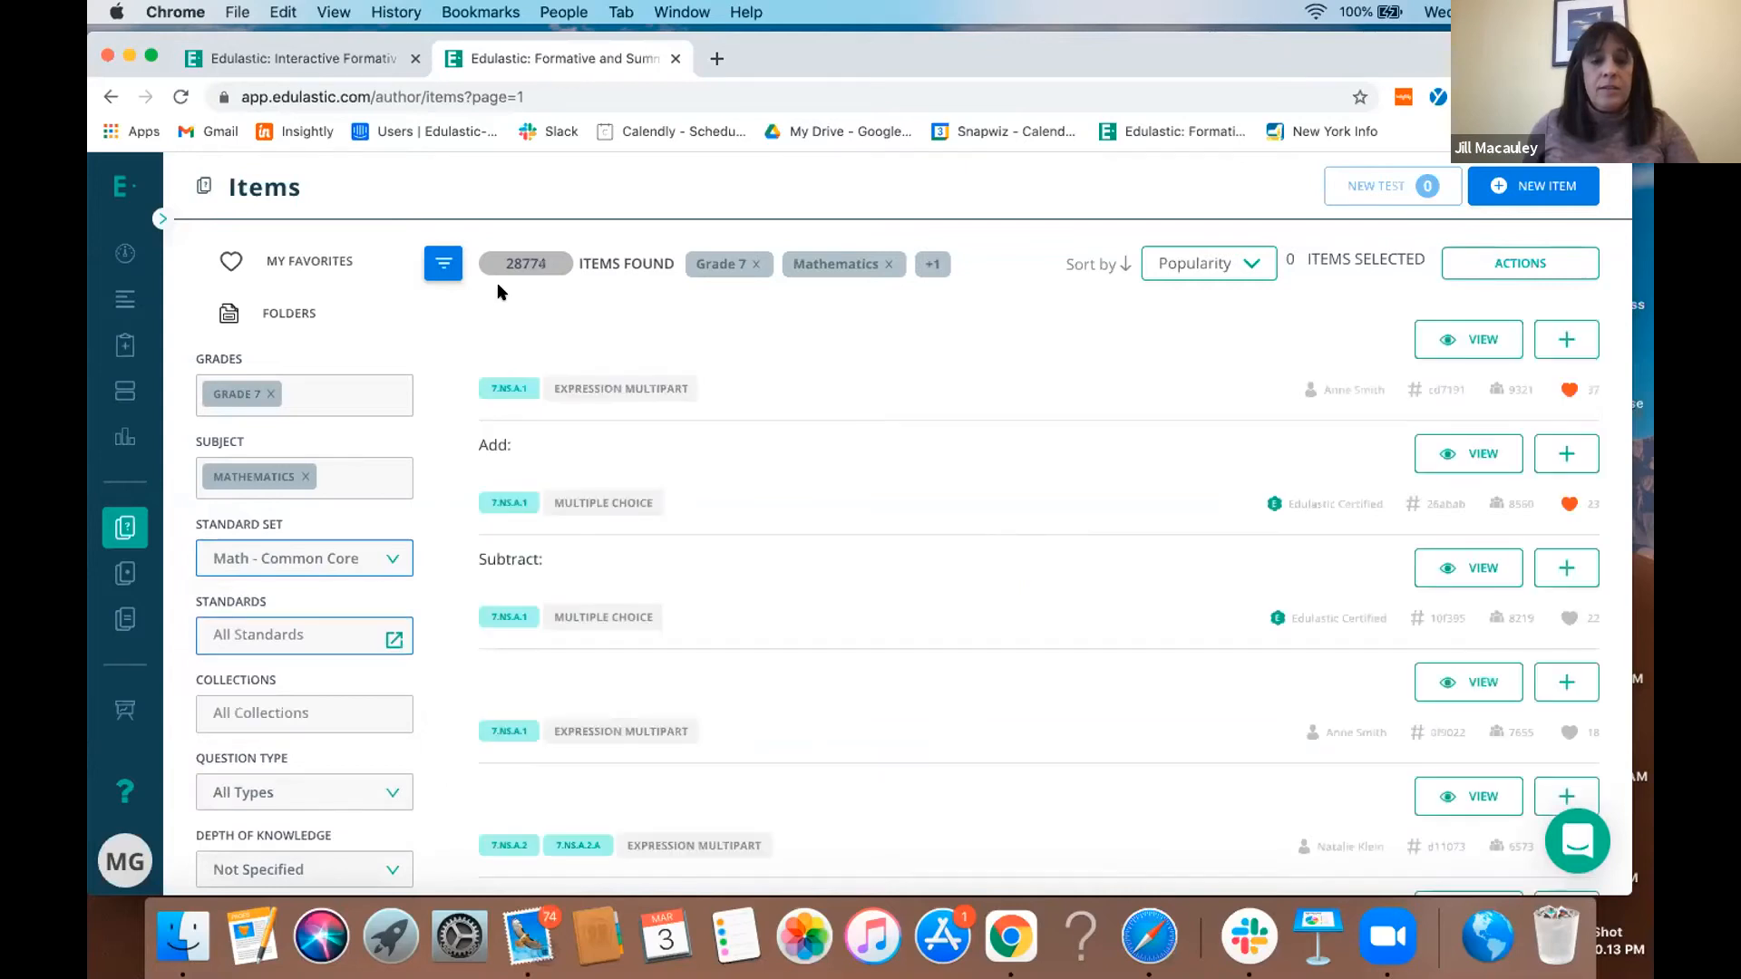
- Filter the items by all 7.NS (The Number System) standards and apply the selection
scroll(468, 417, down, 1)
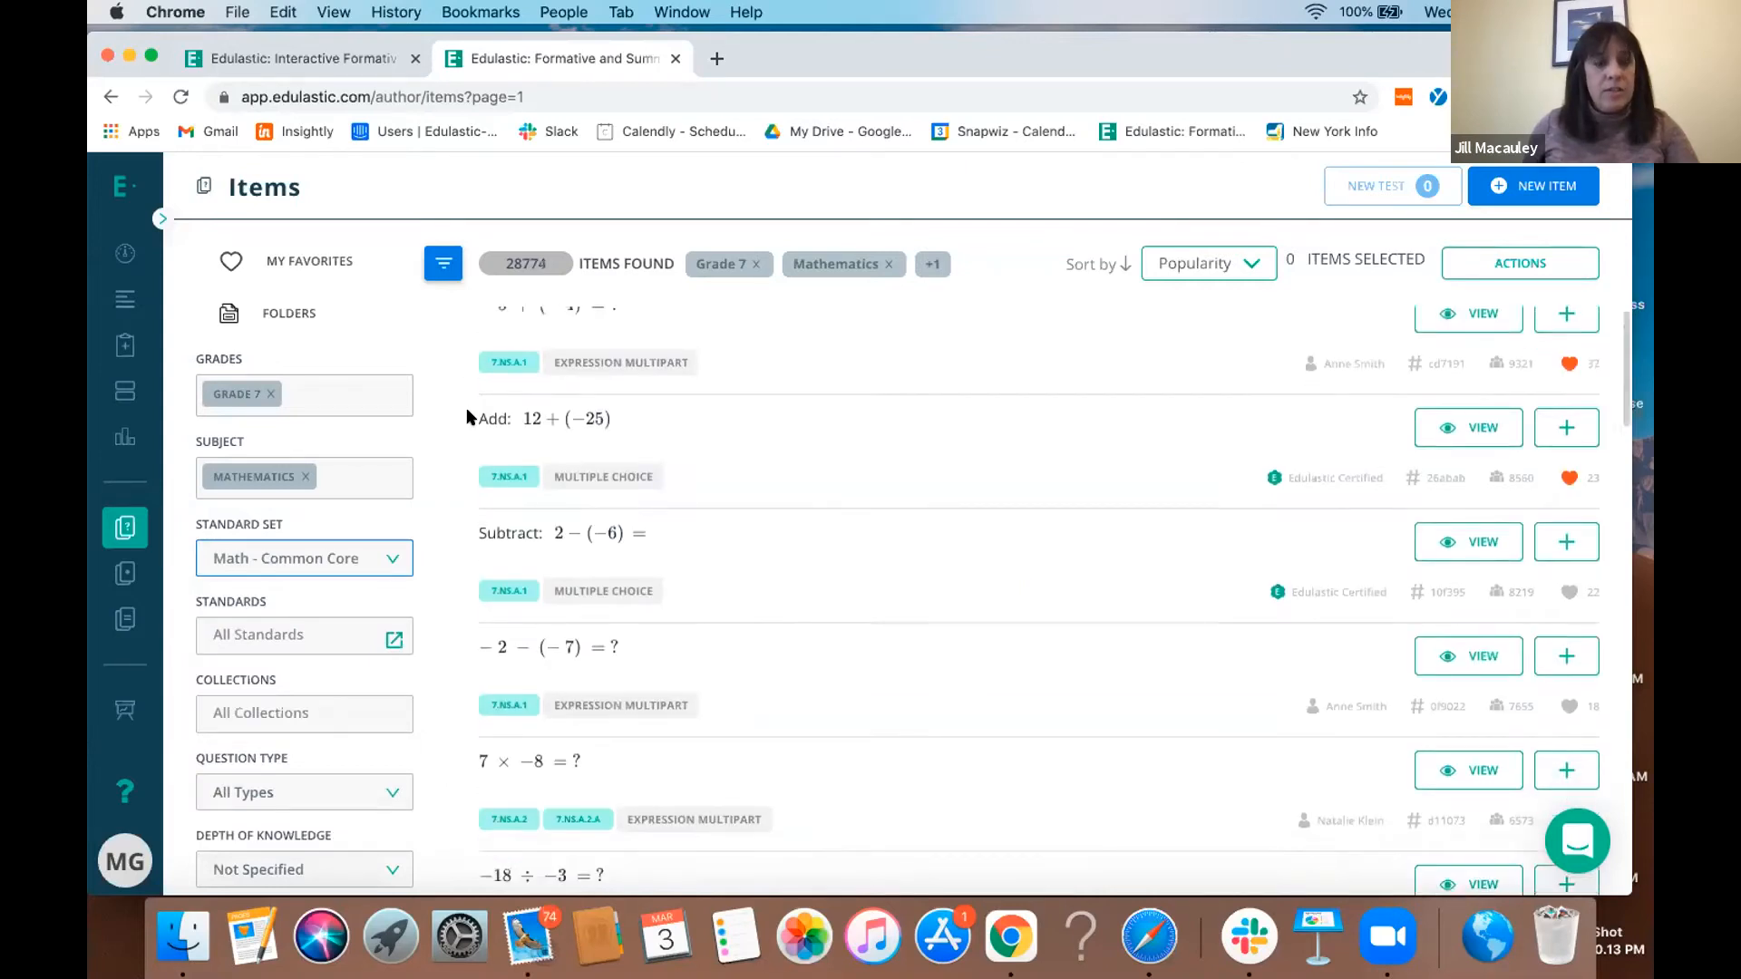
scroll(469, 417, down, 3)
scroll(444, 609, down, 3)
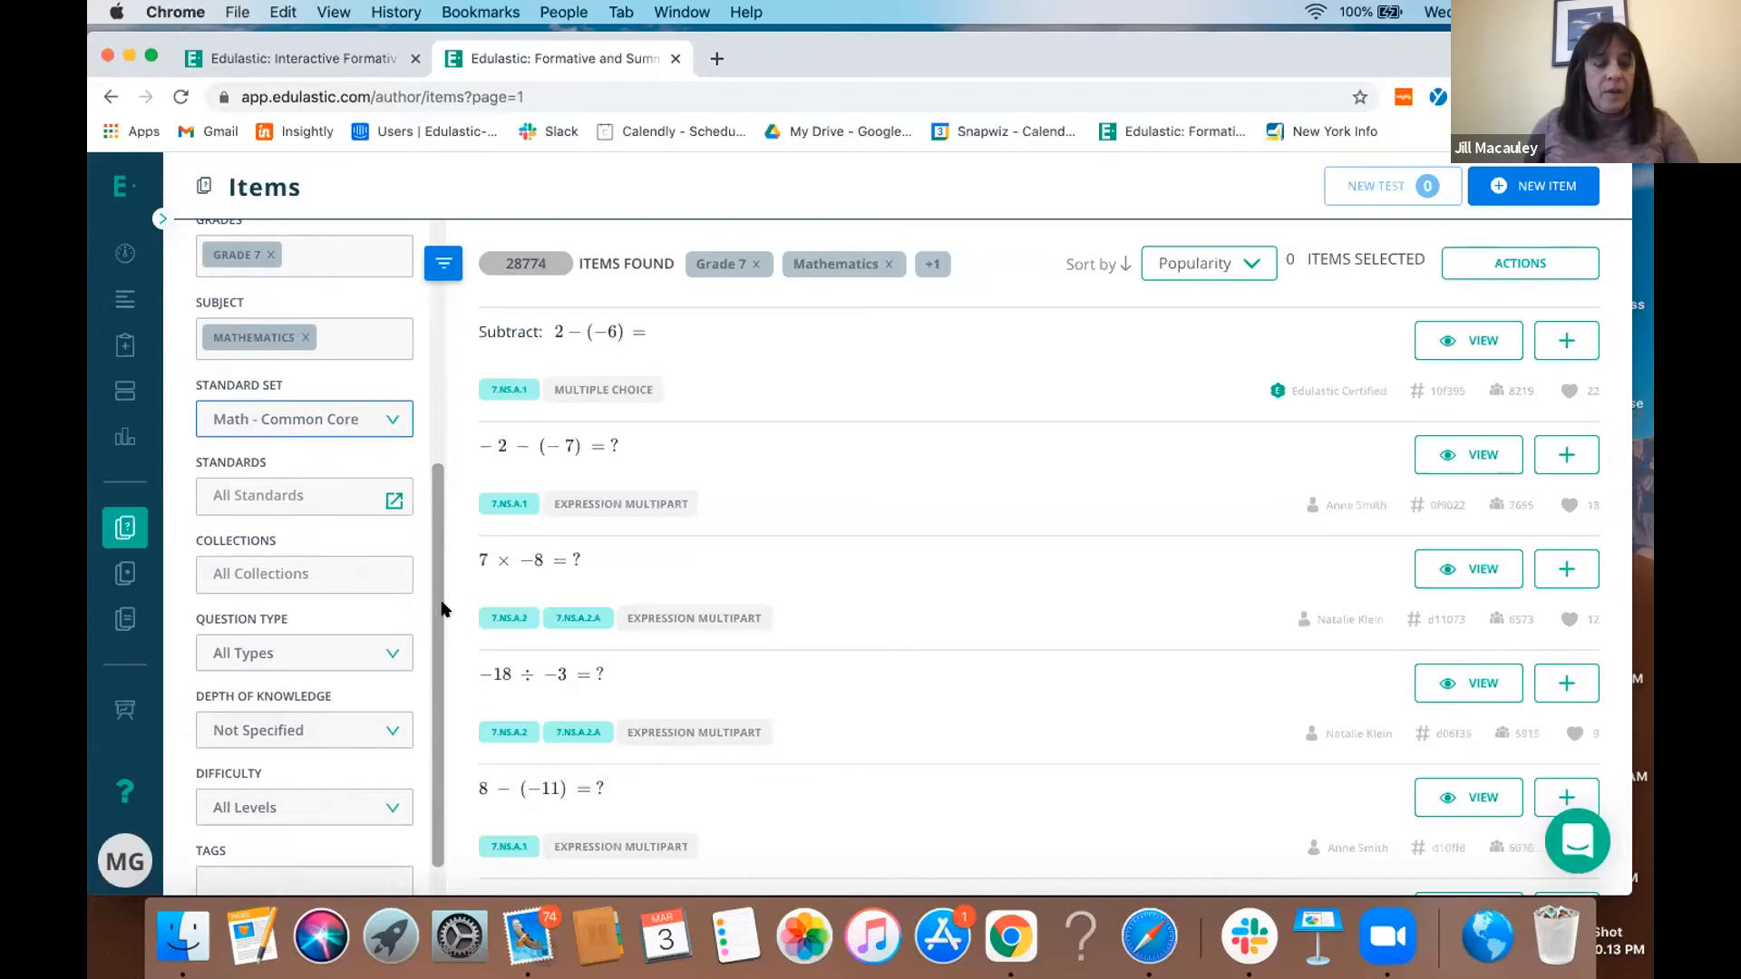
click(396, 501)
click(396, 501)
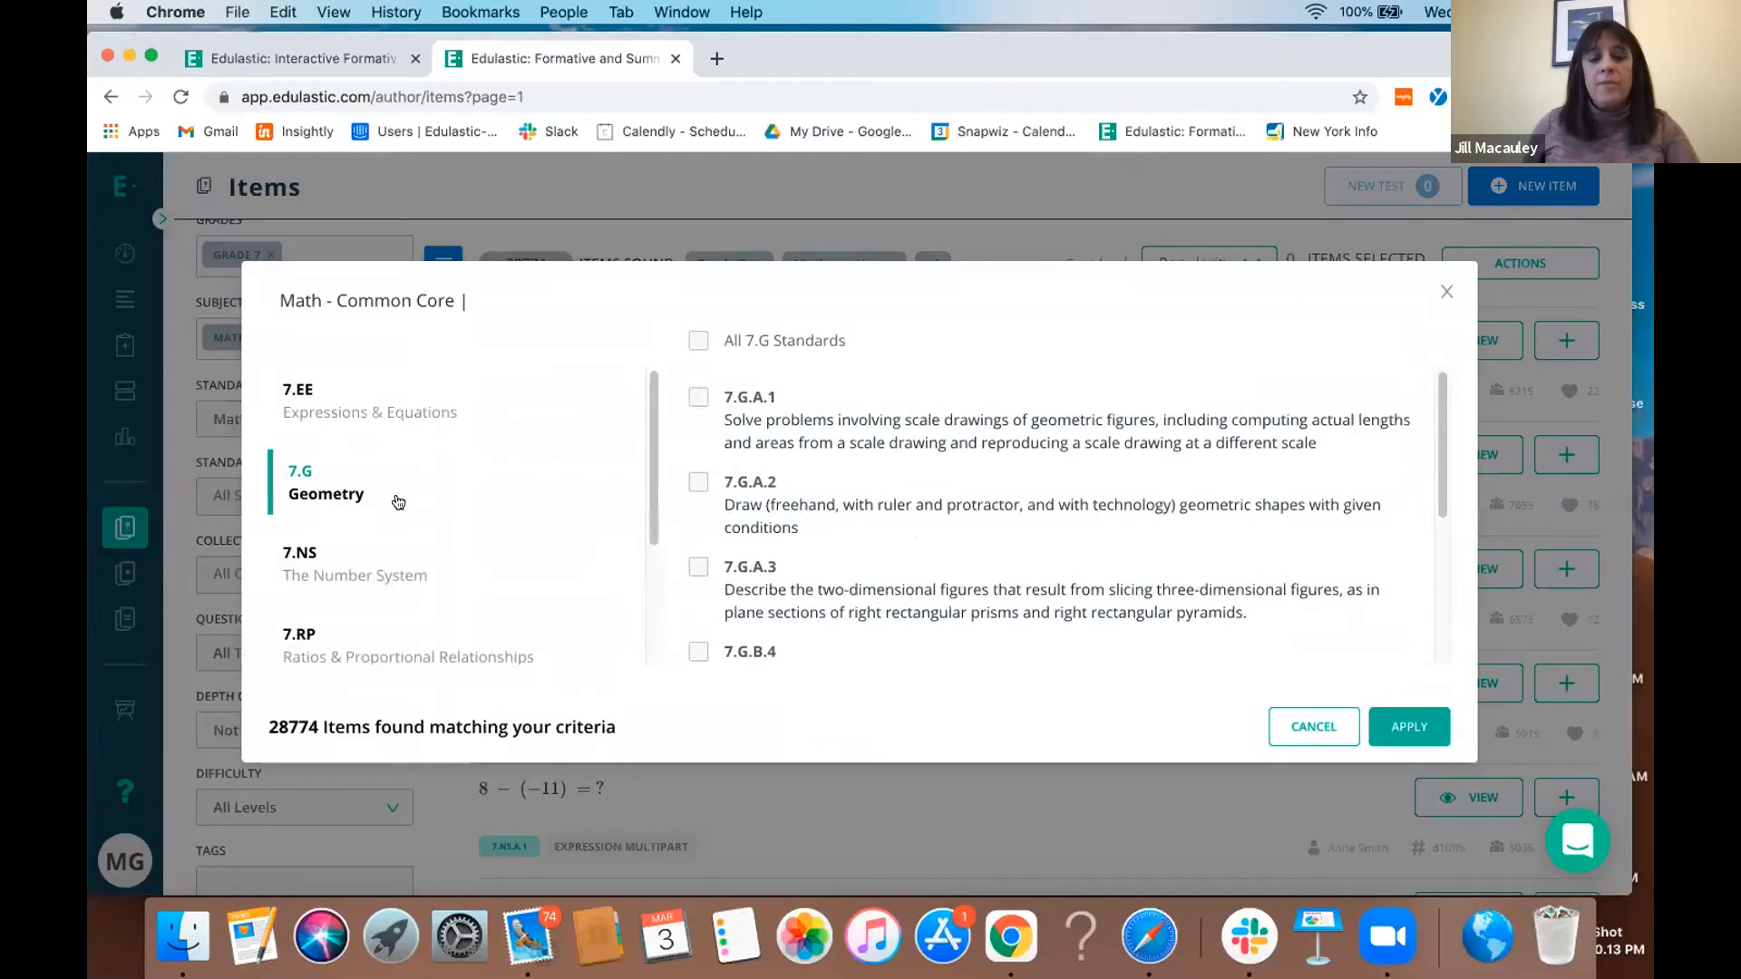
click(389, 574)
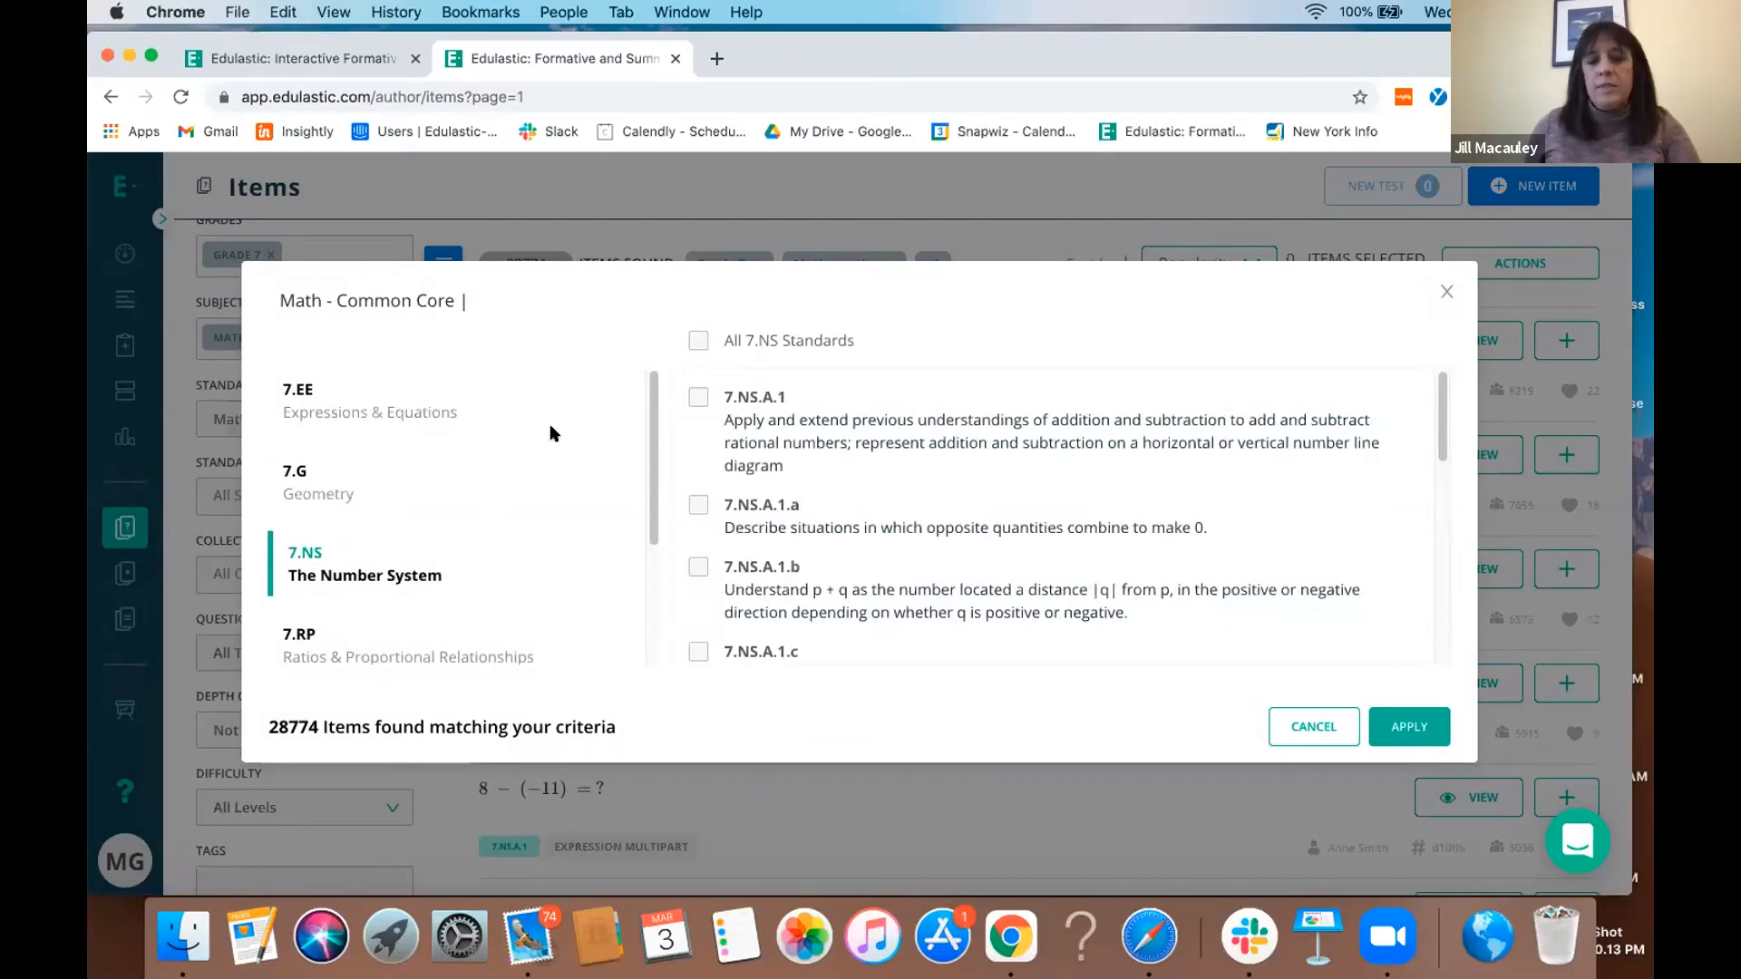
click(389, 500)
click(414, 559)
click(697, 342)
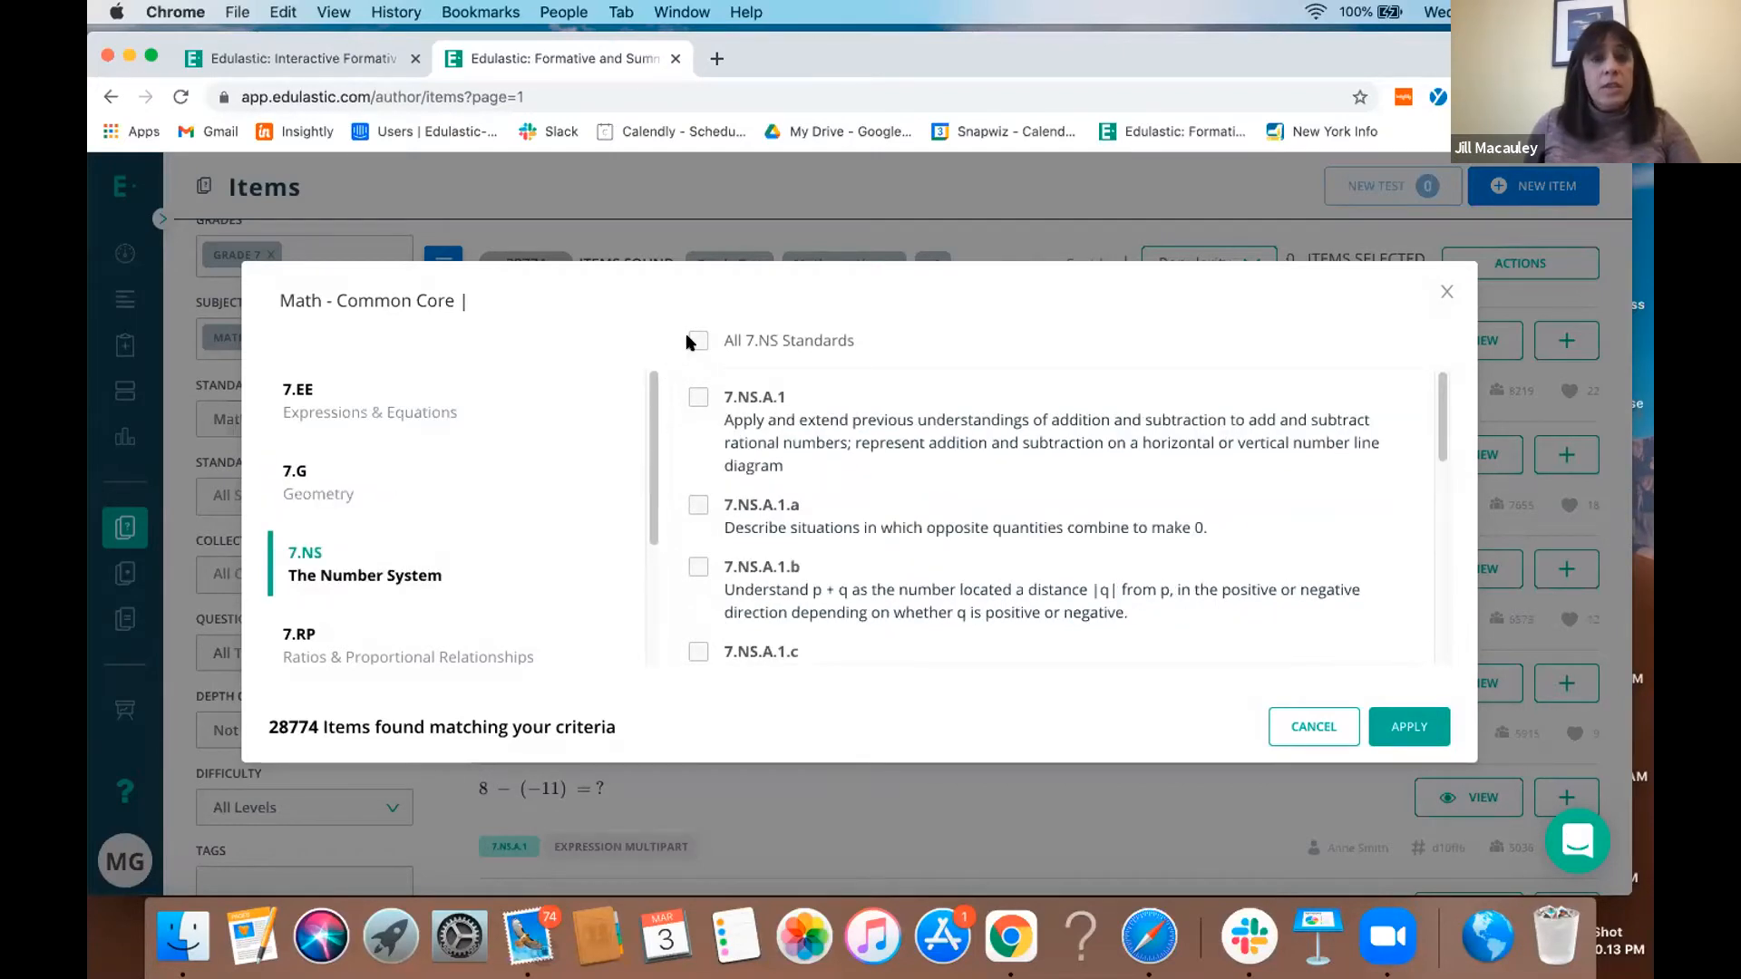
click(1411, 742)
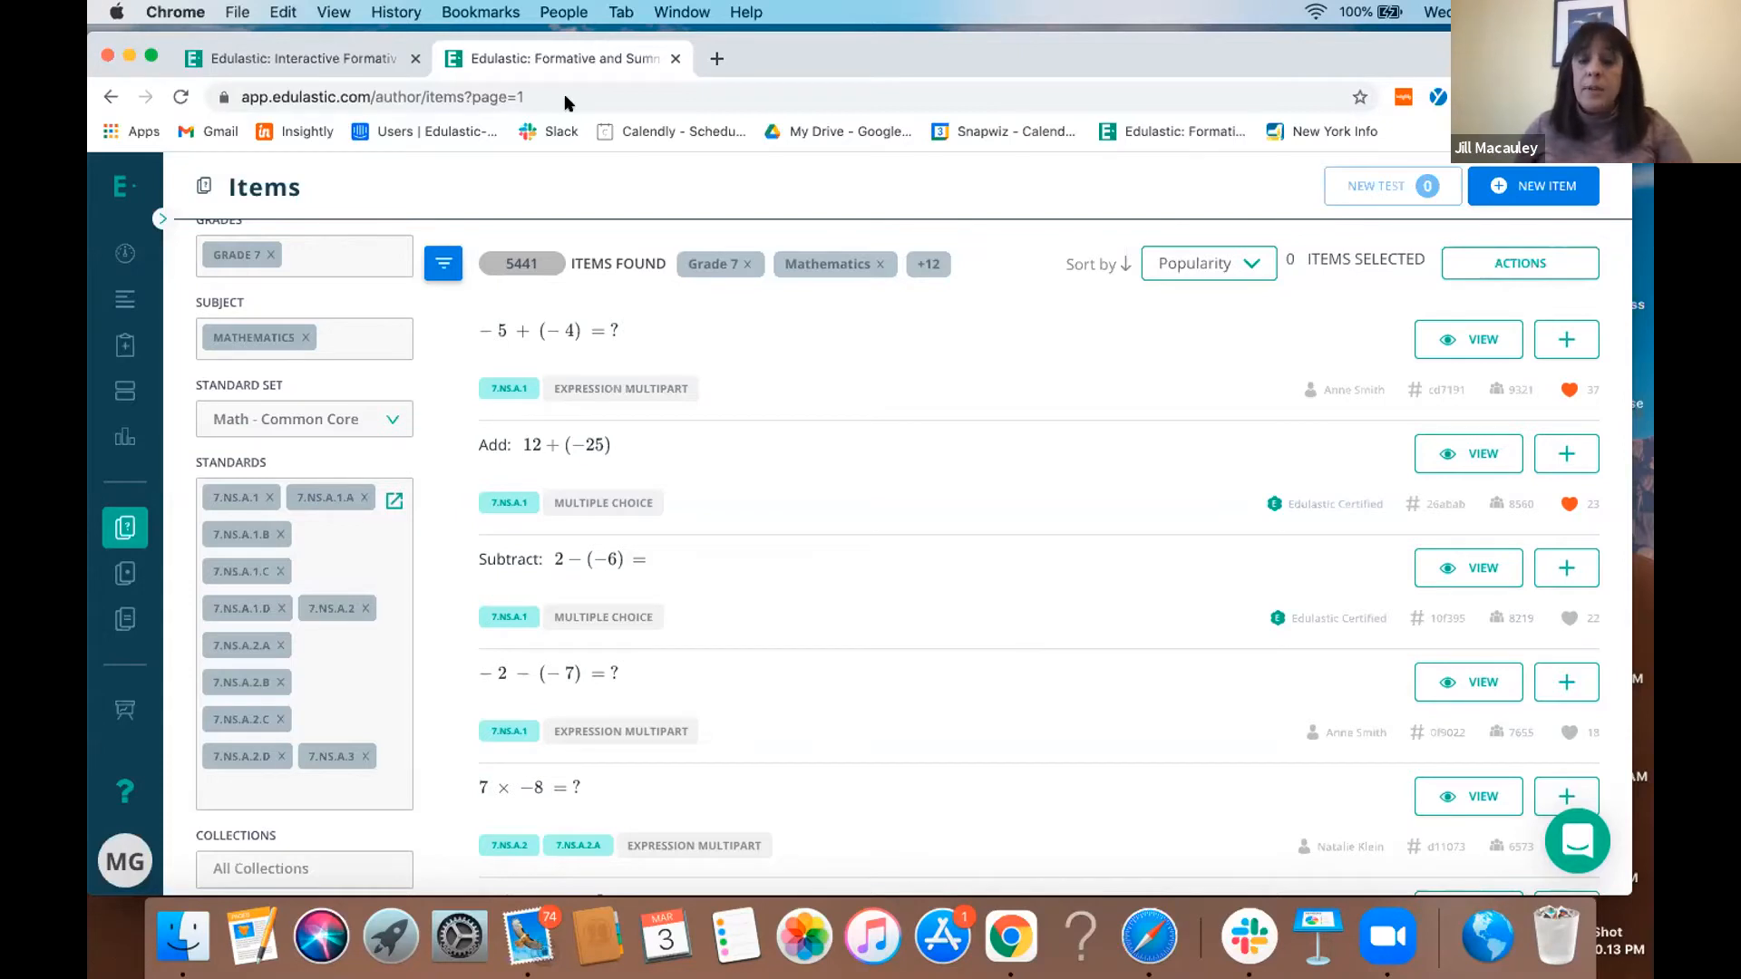
- Preview the item −5 + (−4), and select it together with 2 − (−6) and −2 − (−7) for a new test
click(1464, 344)
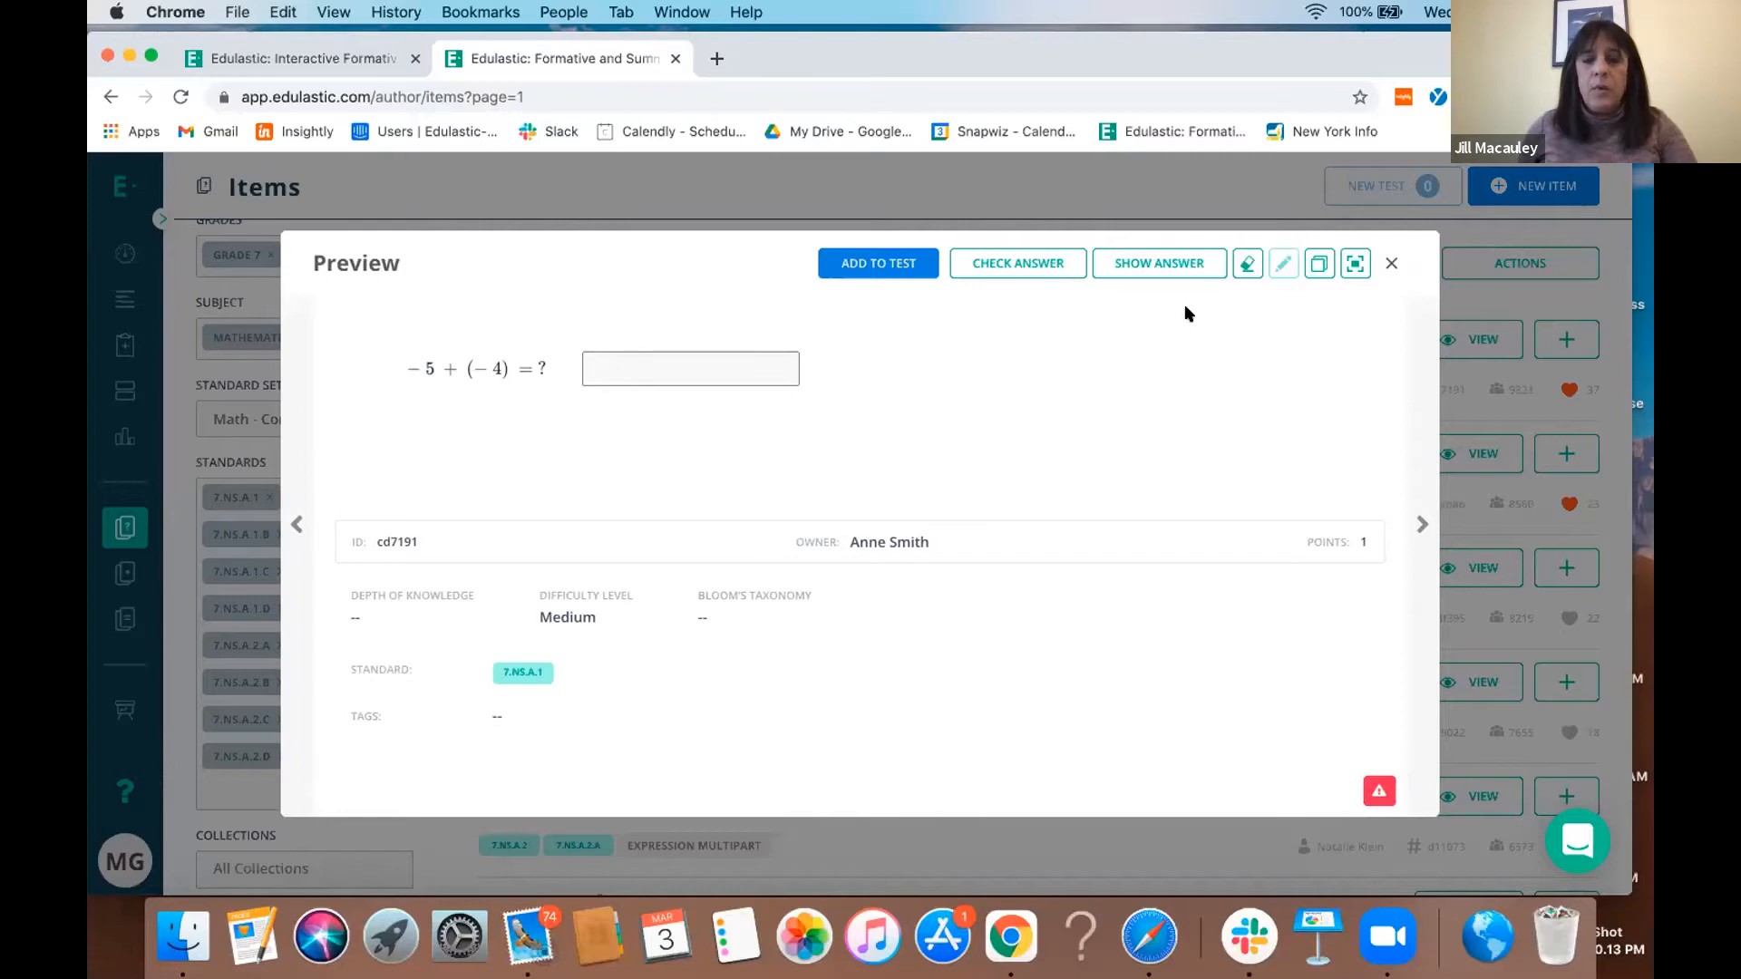
click(1384, 263)
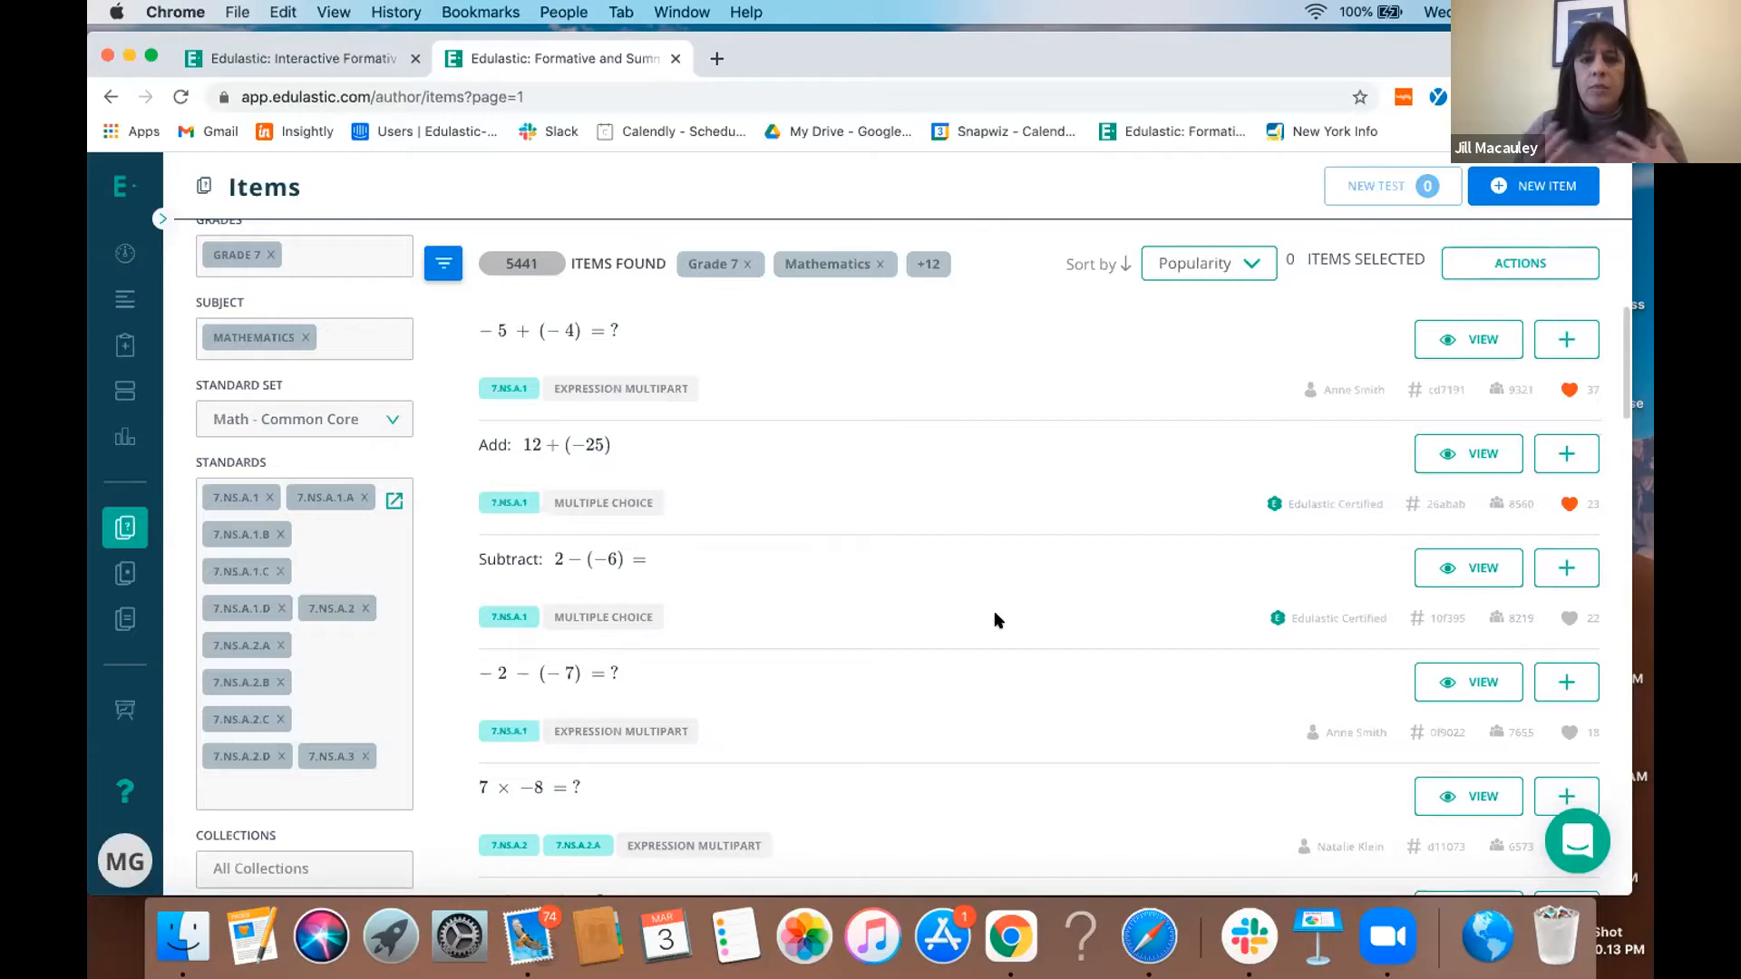
click(1553, 338)
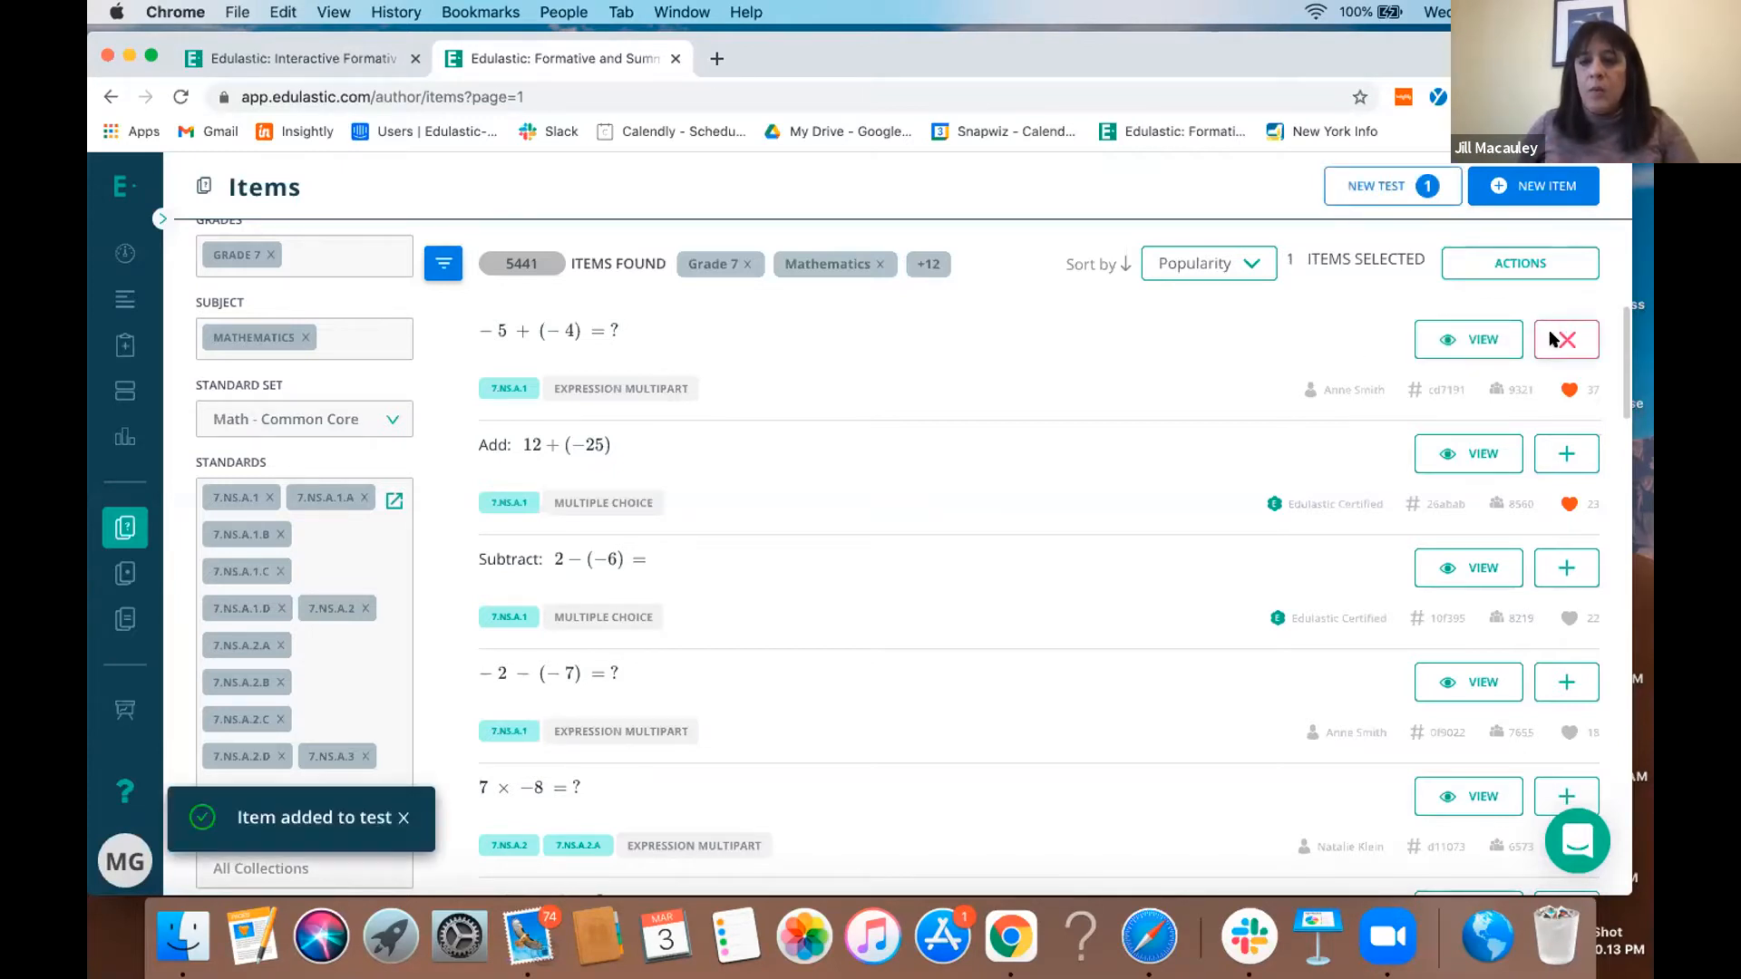
click(1555, 576)
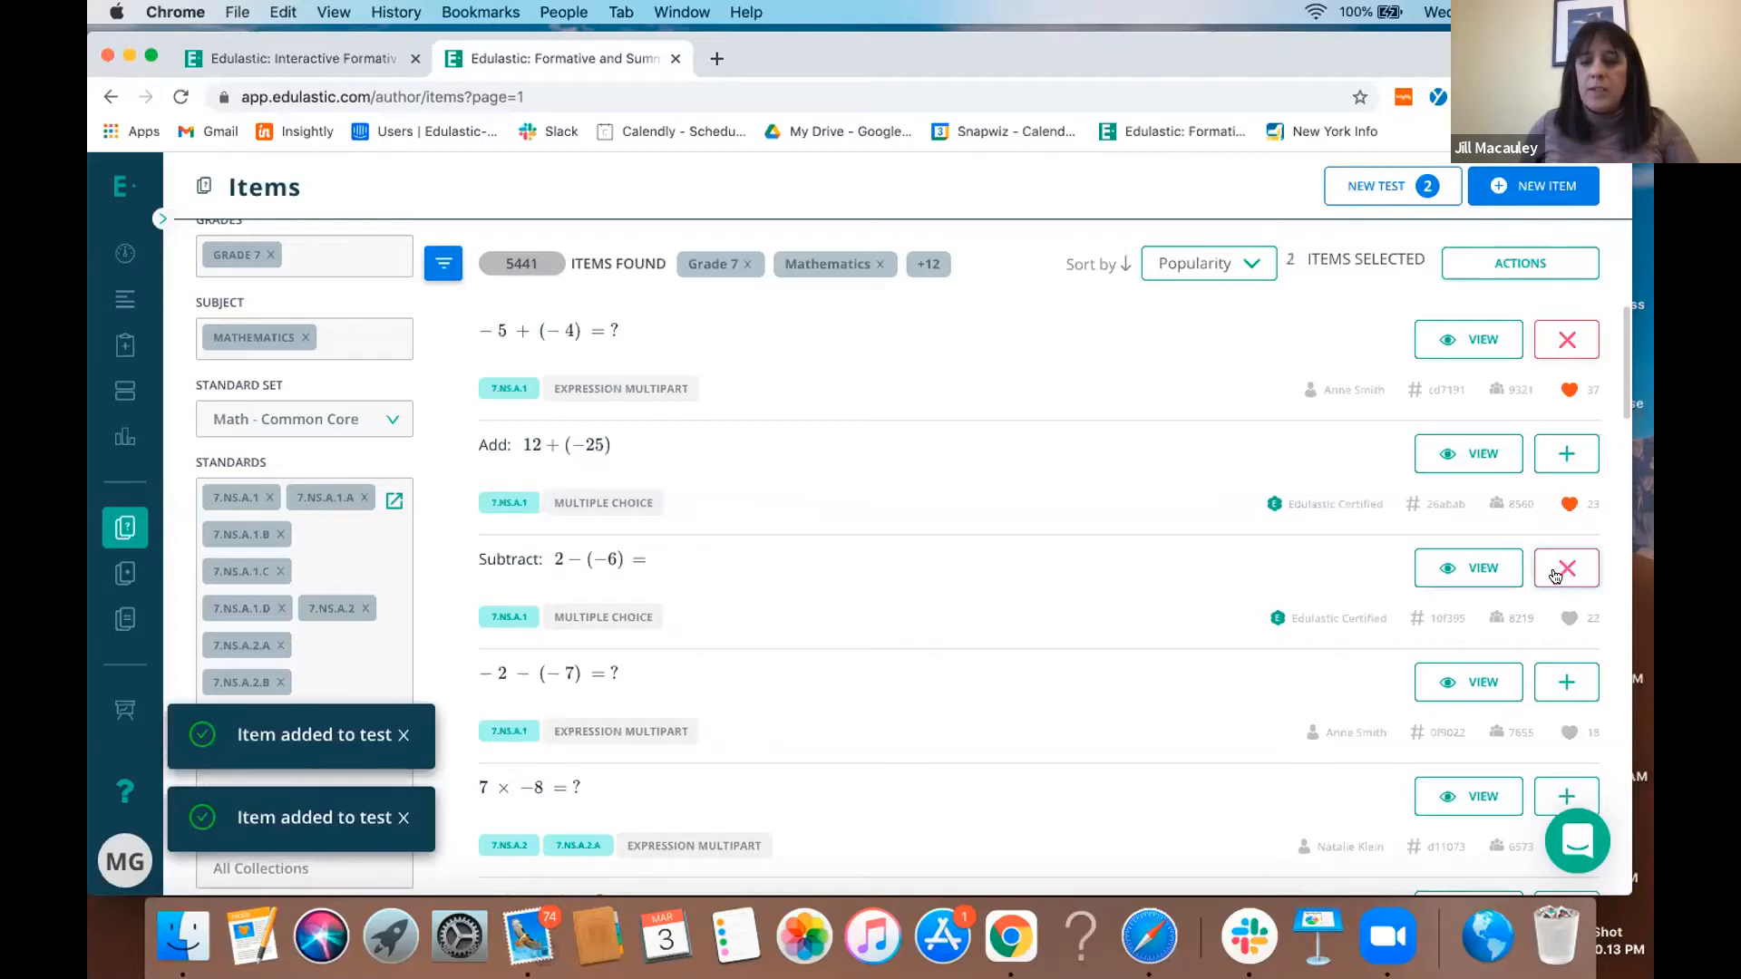
click(1557, 682)
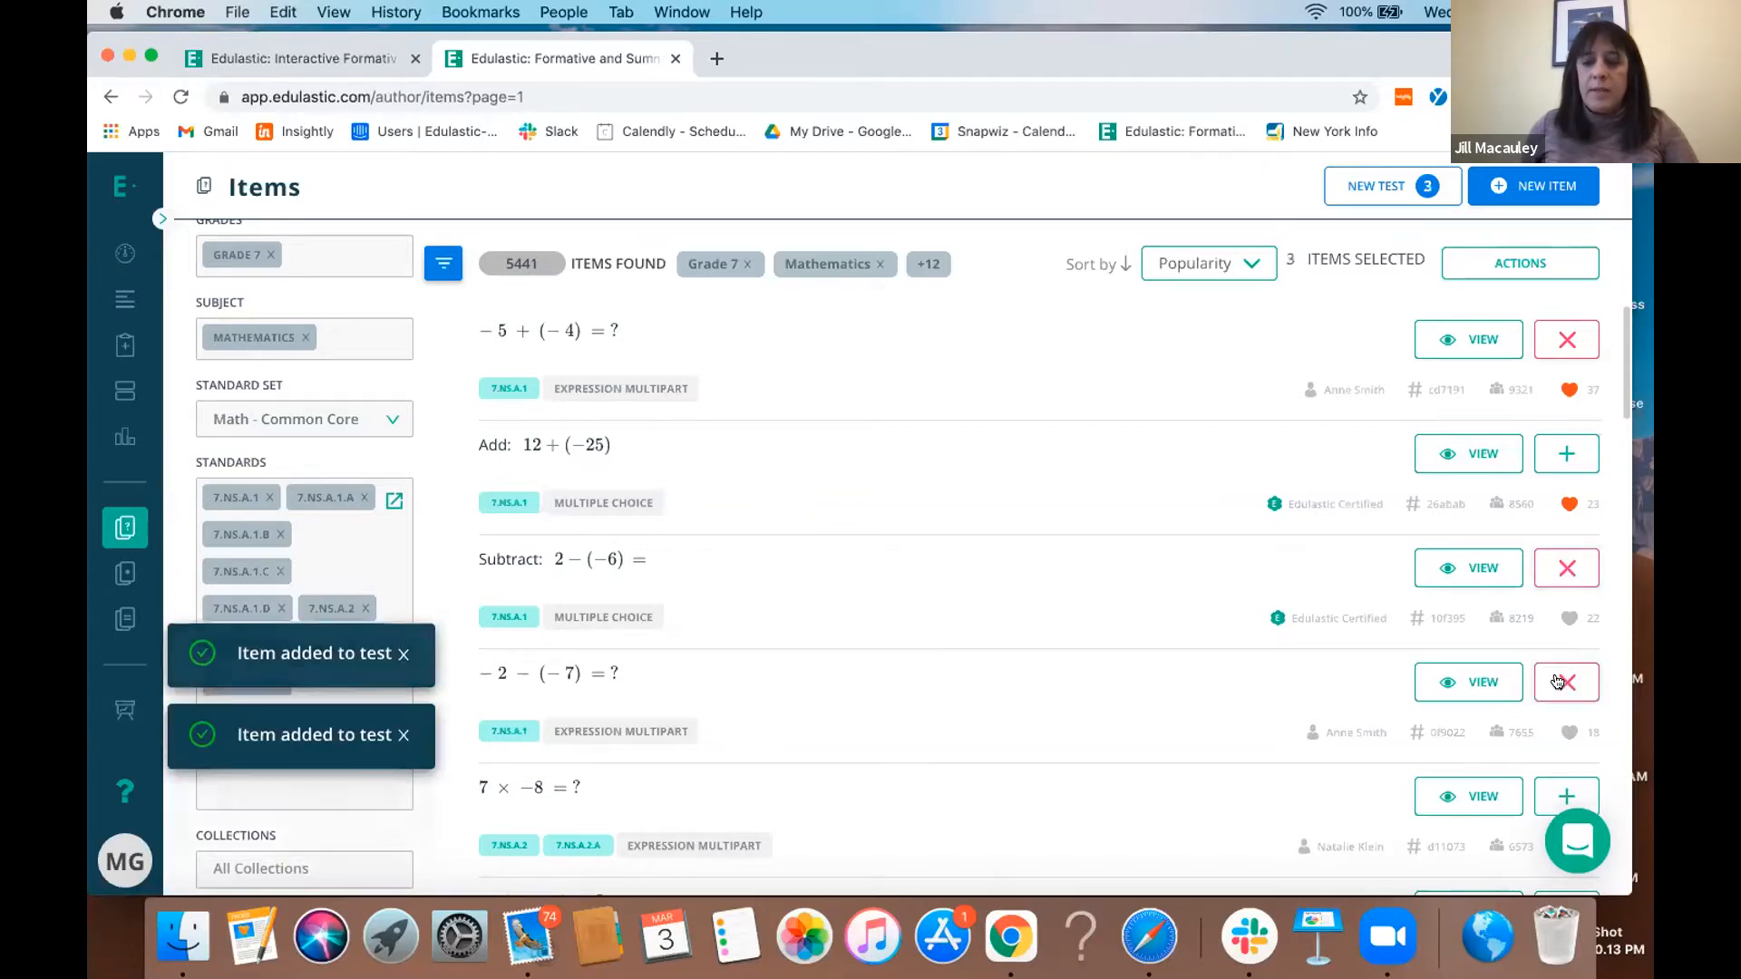
- Create a new test from the selected items and name it "Test"
click(1380, 188)
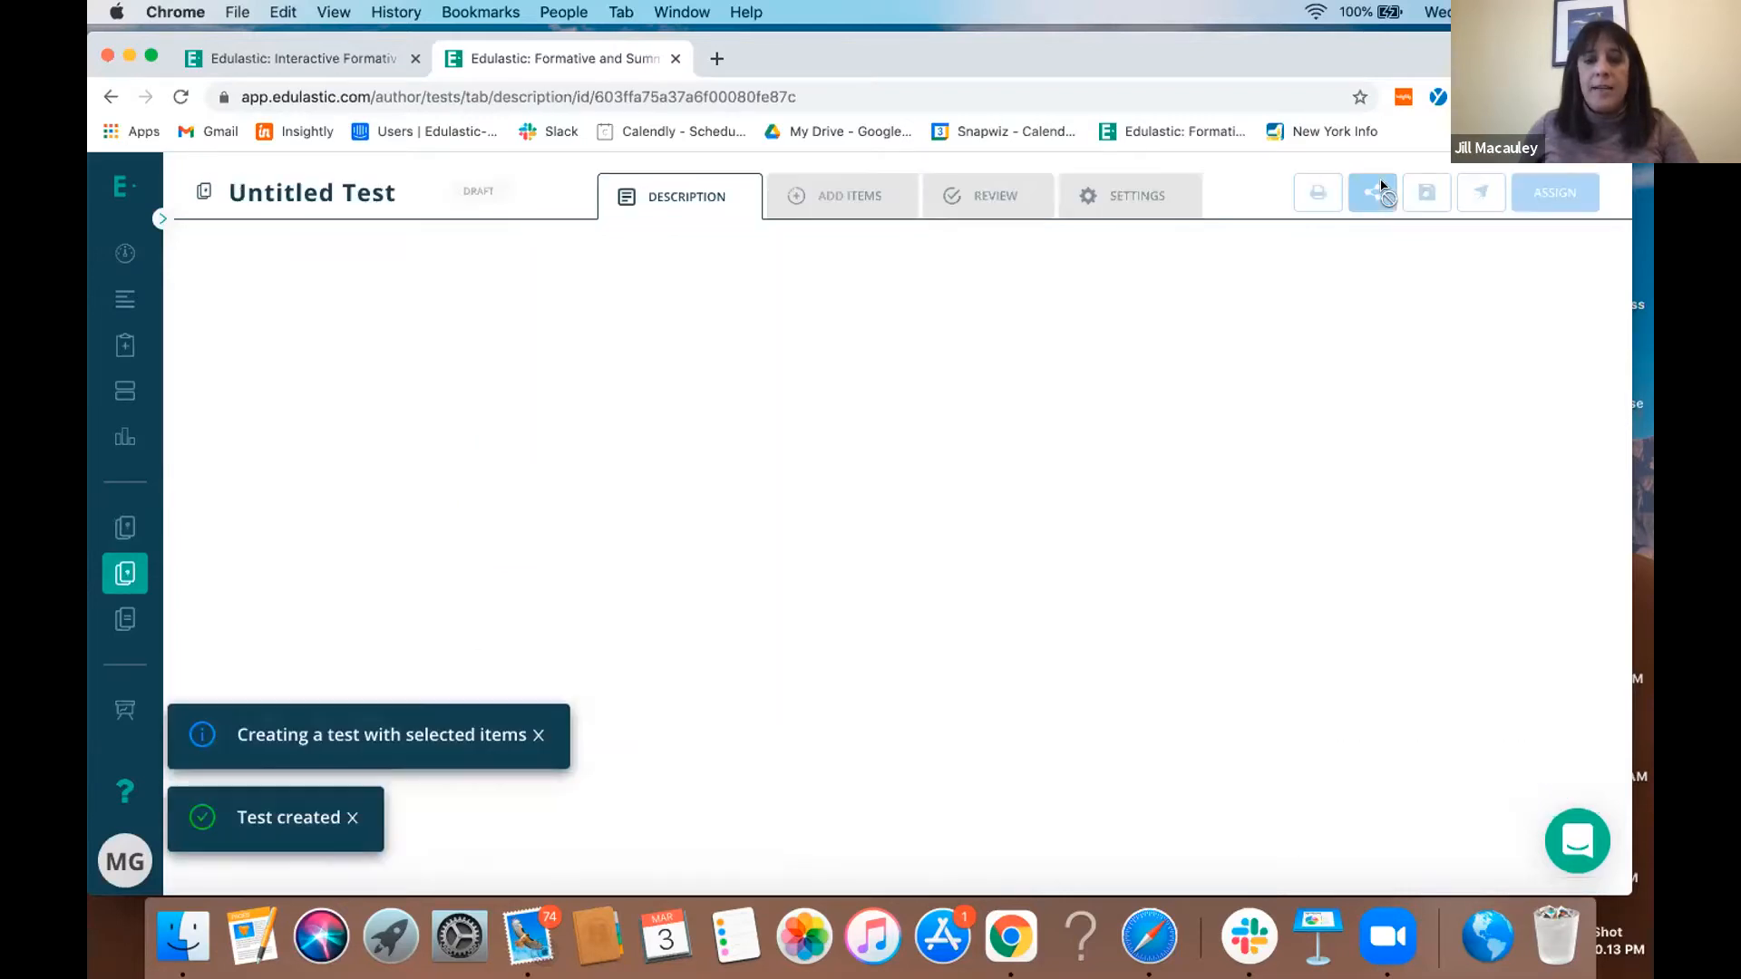
click(885, 603)
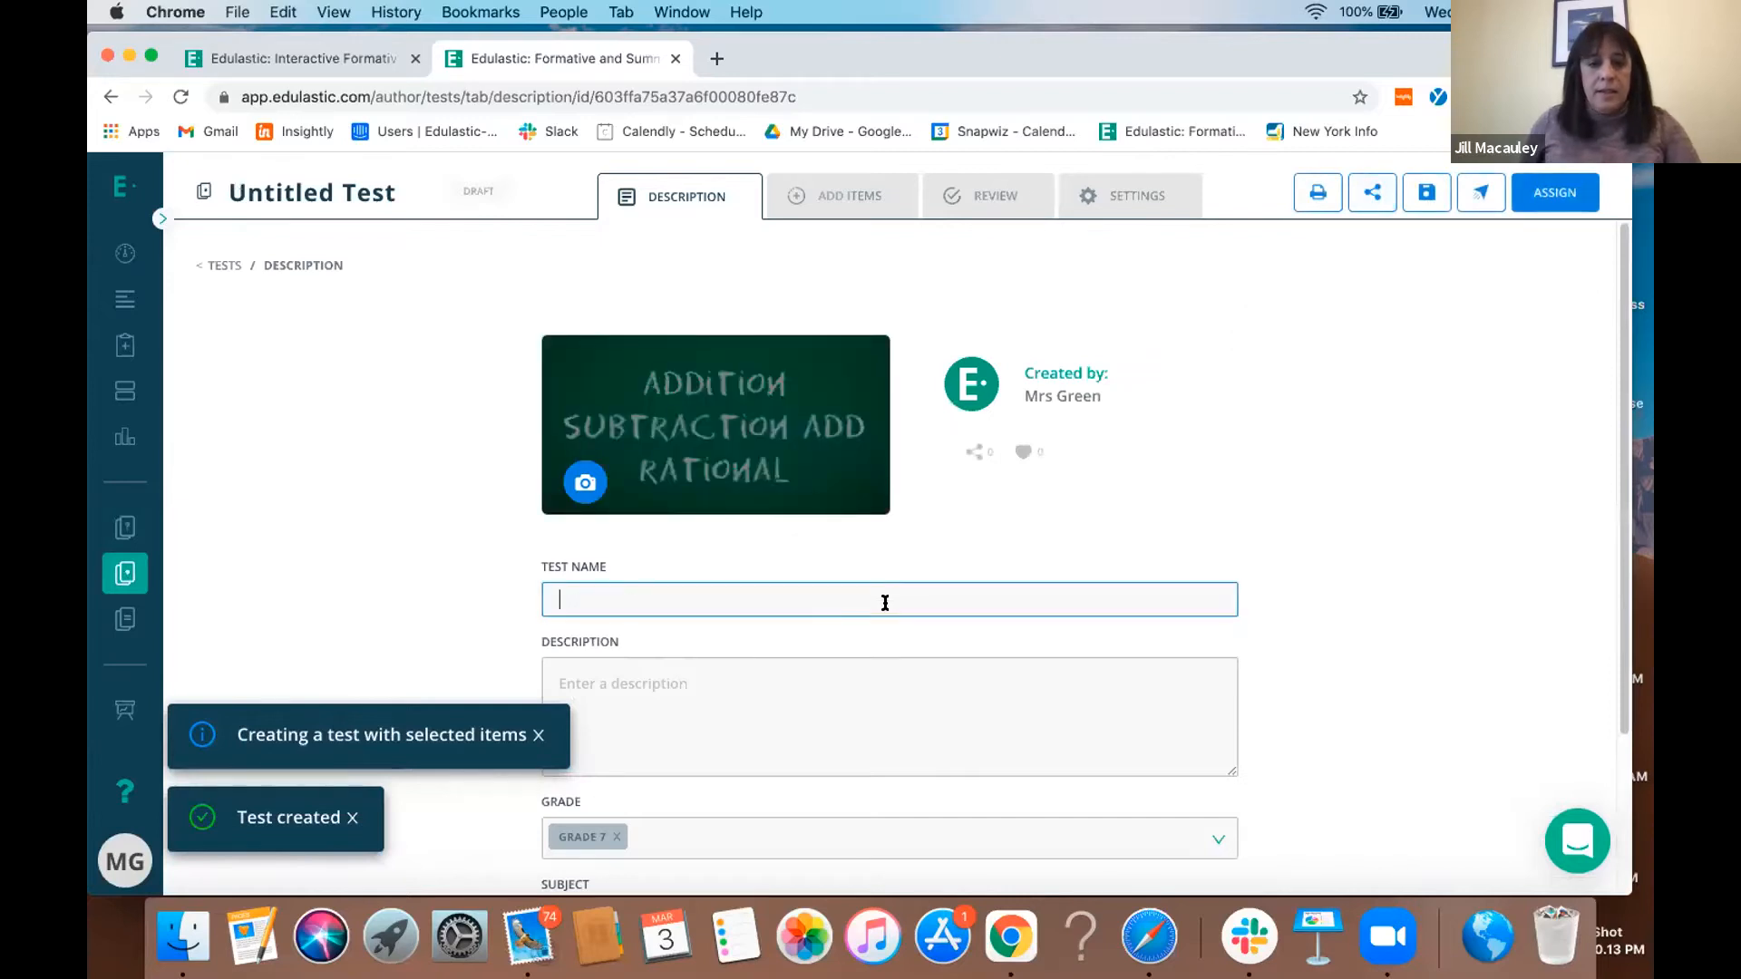
text(Test)
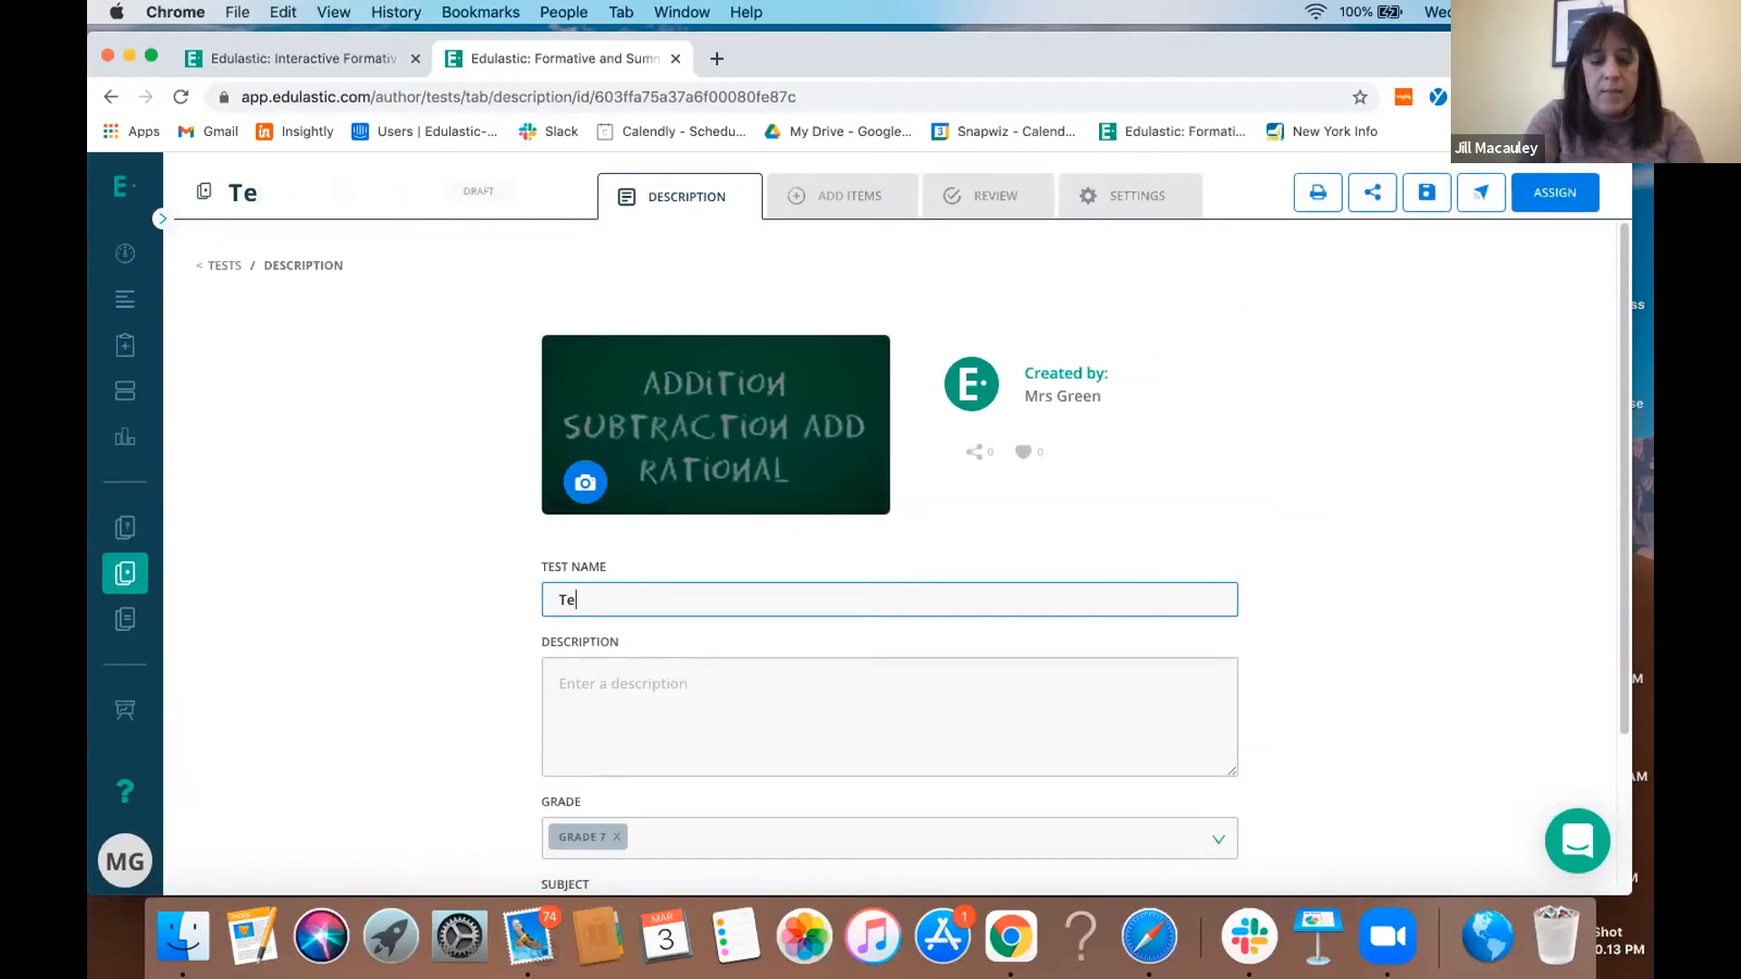
click(952, 680)
scroll(952, 681, down, 2)
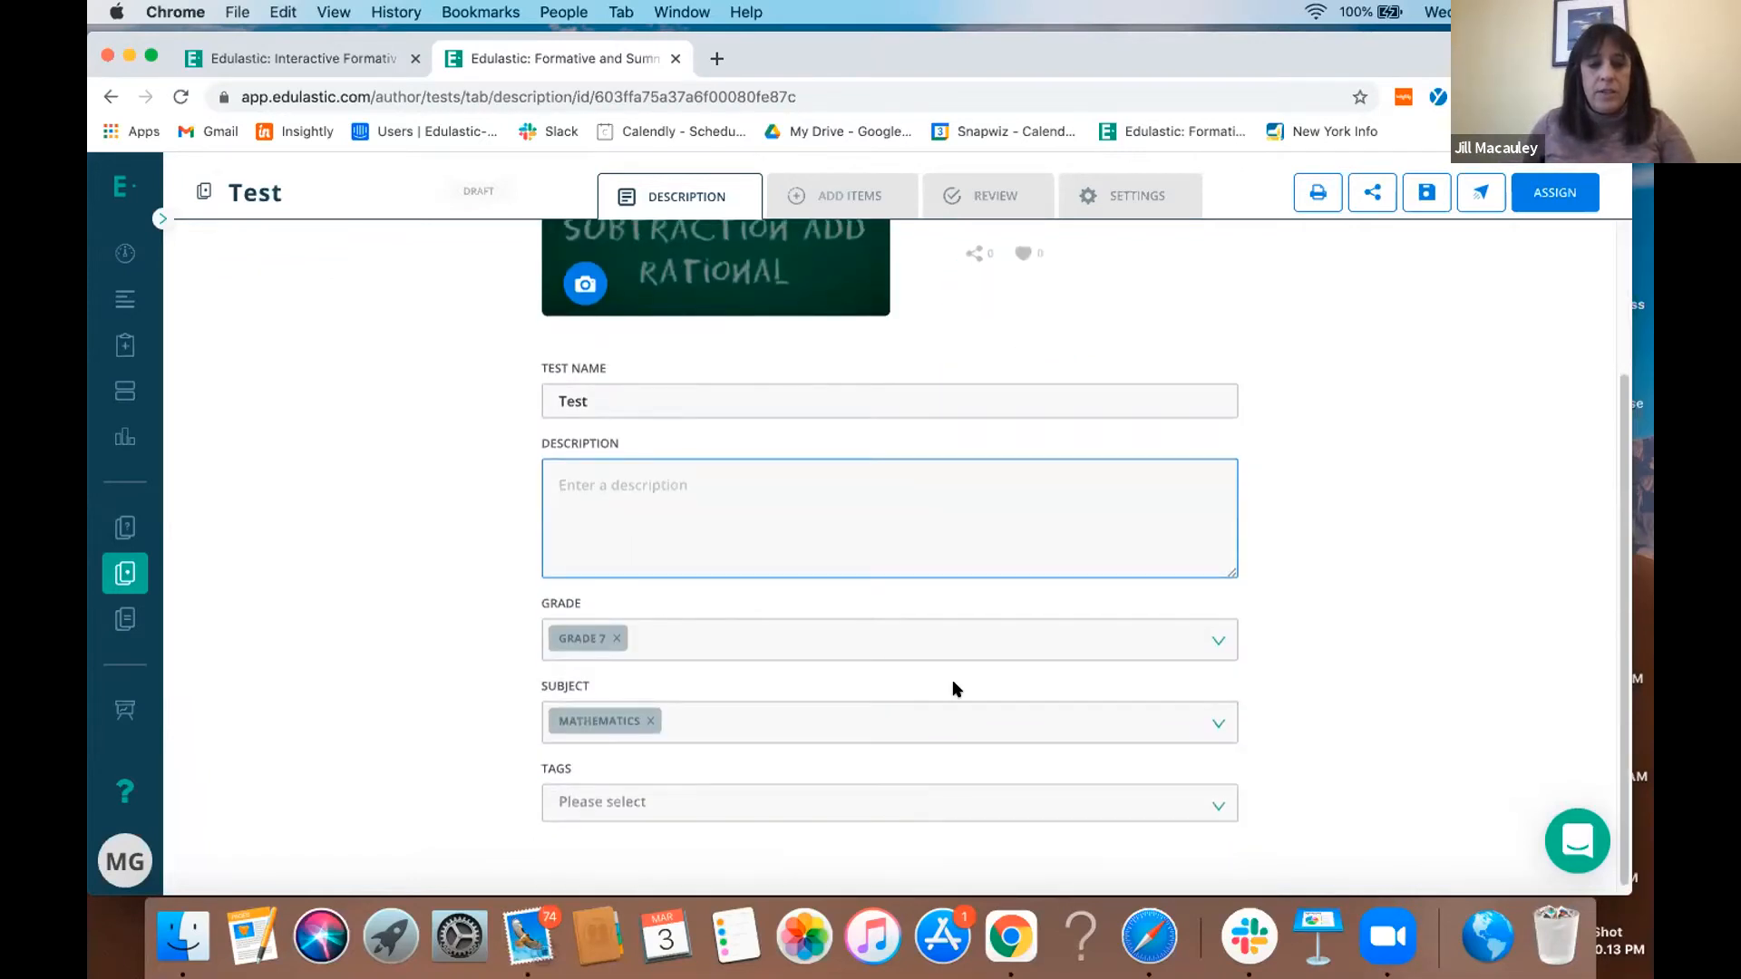
scroll(952, 679, up, 2)
- Review the test's items and set the first item's score to 2 points
click(989, 204)
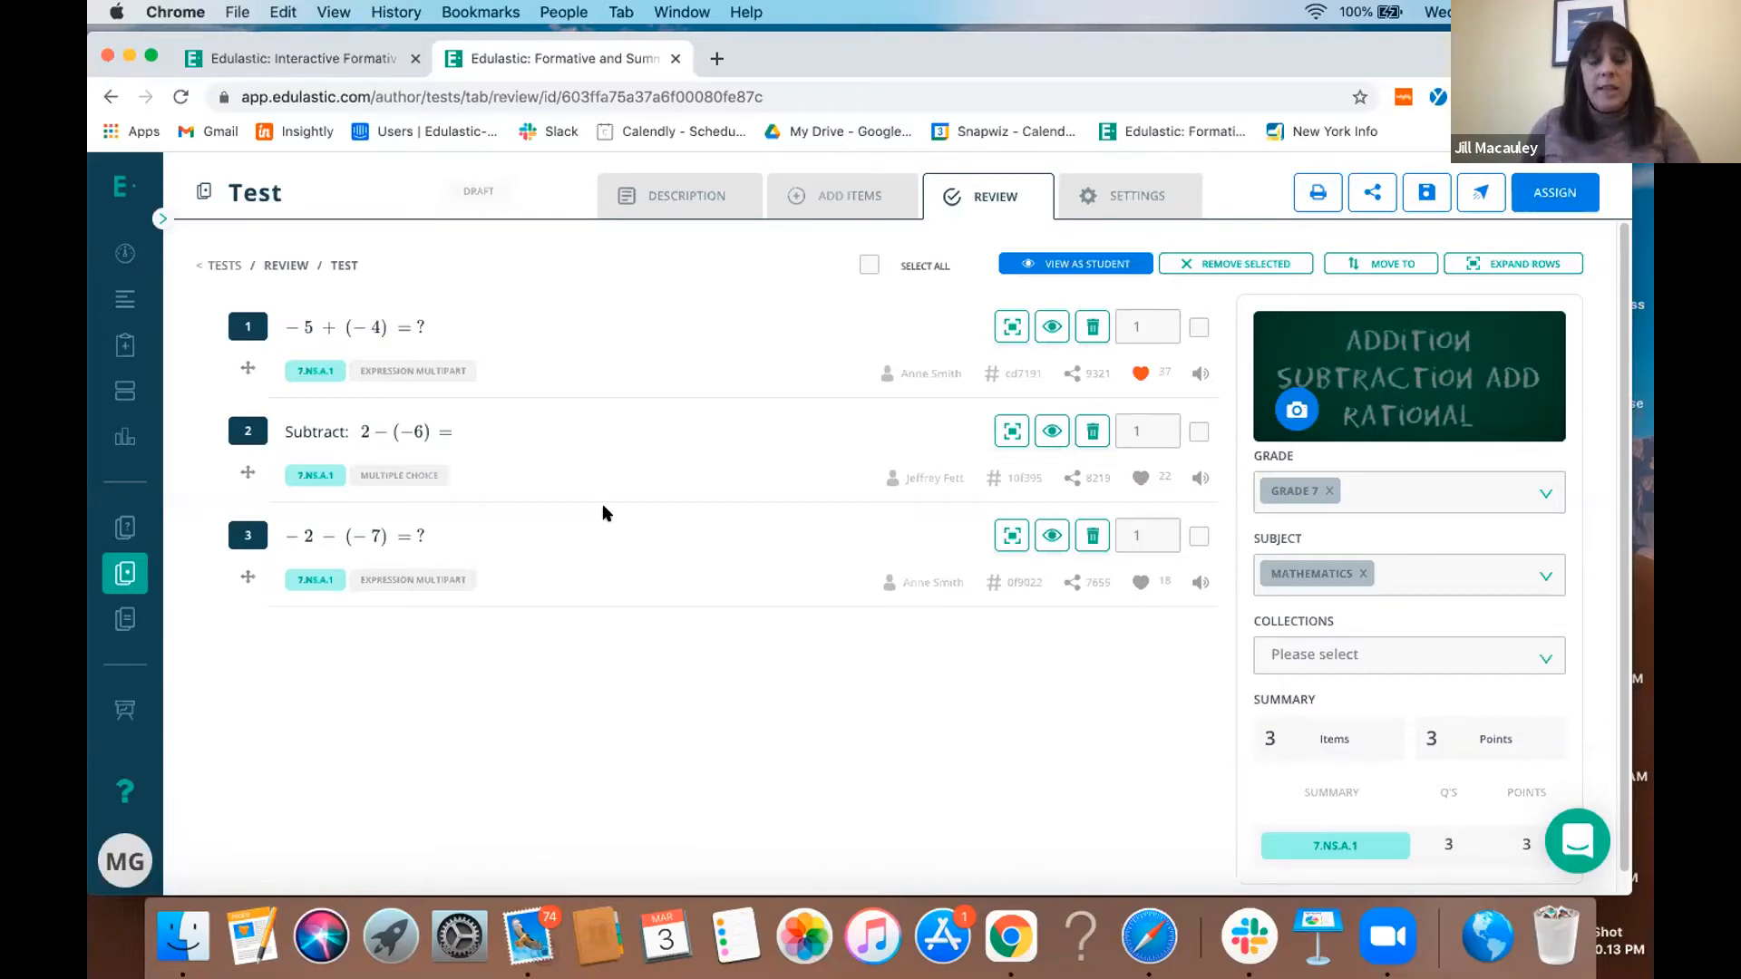
click(1164, 320)
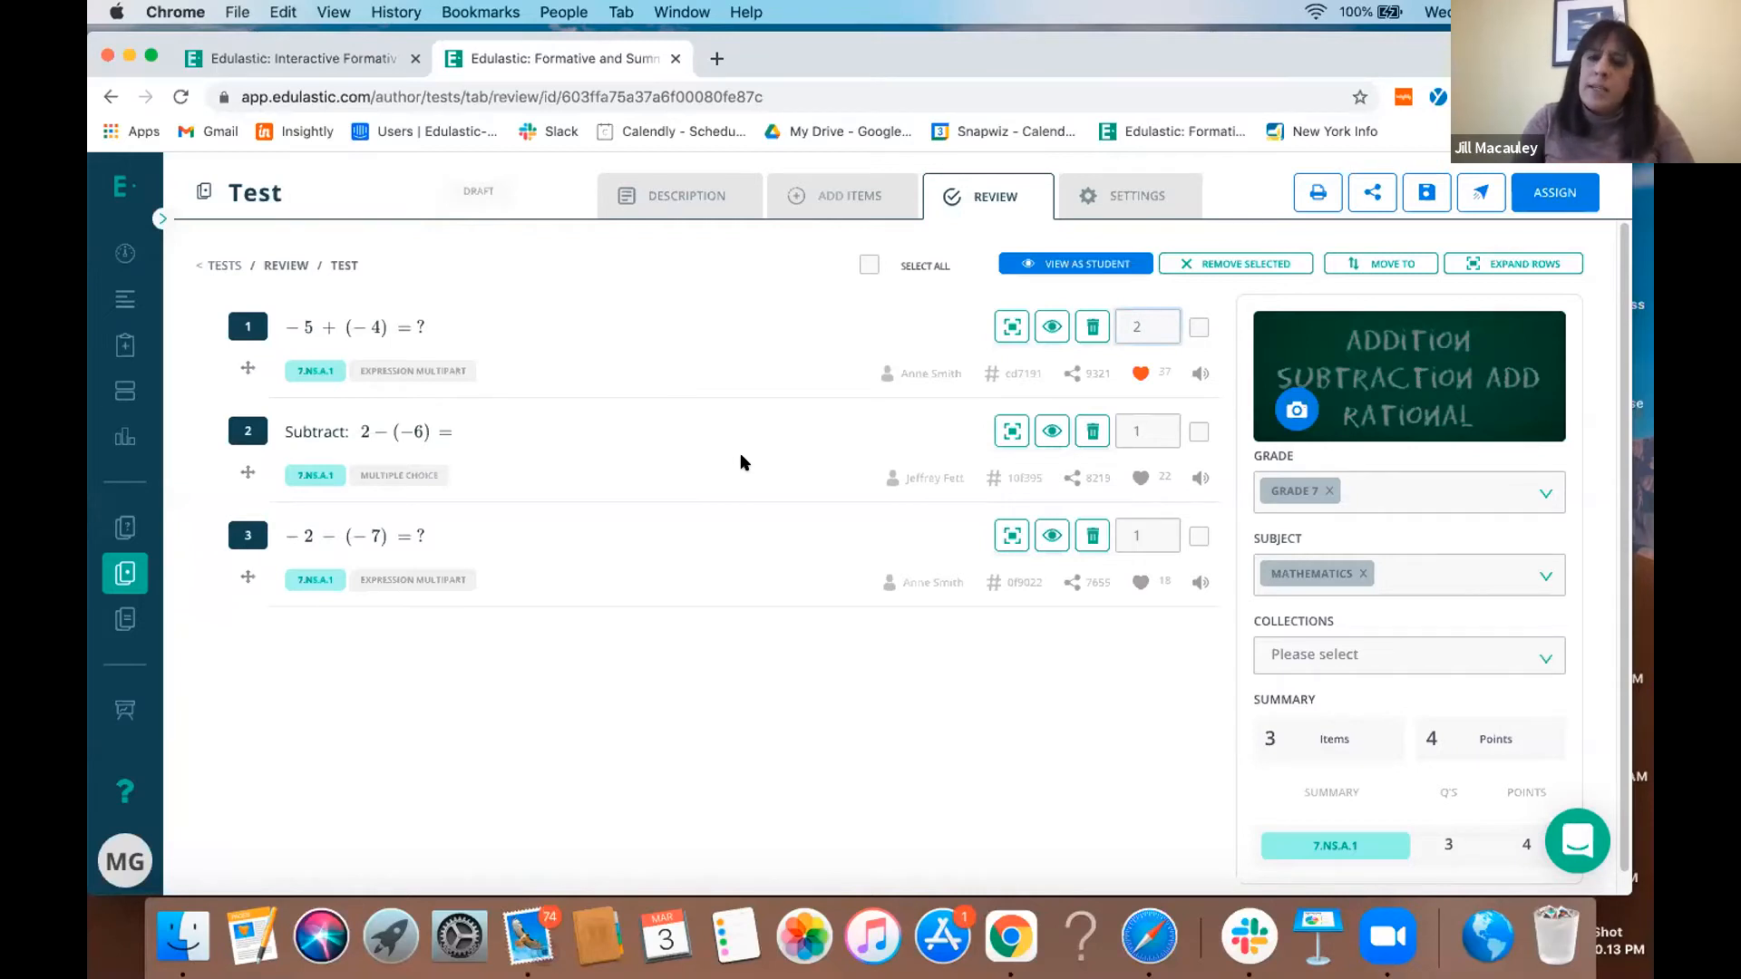
- Preview the second item, 2 − (−6), and clone it into an editable copy
scroll(740, 455, down, 1)
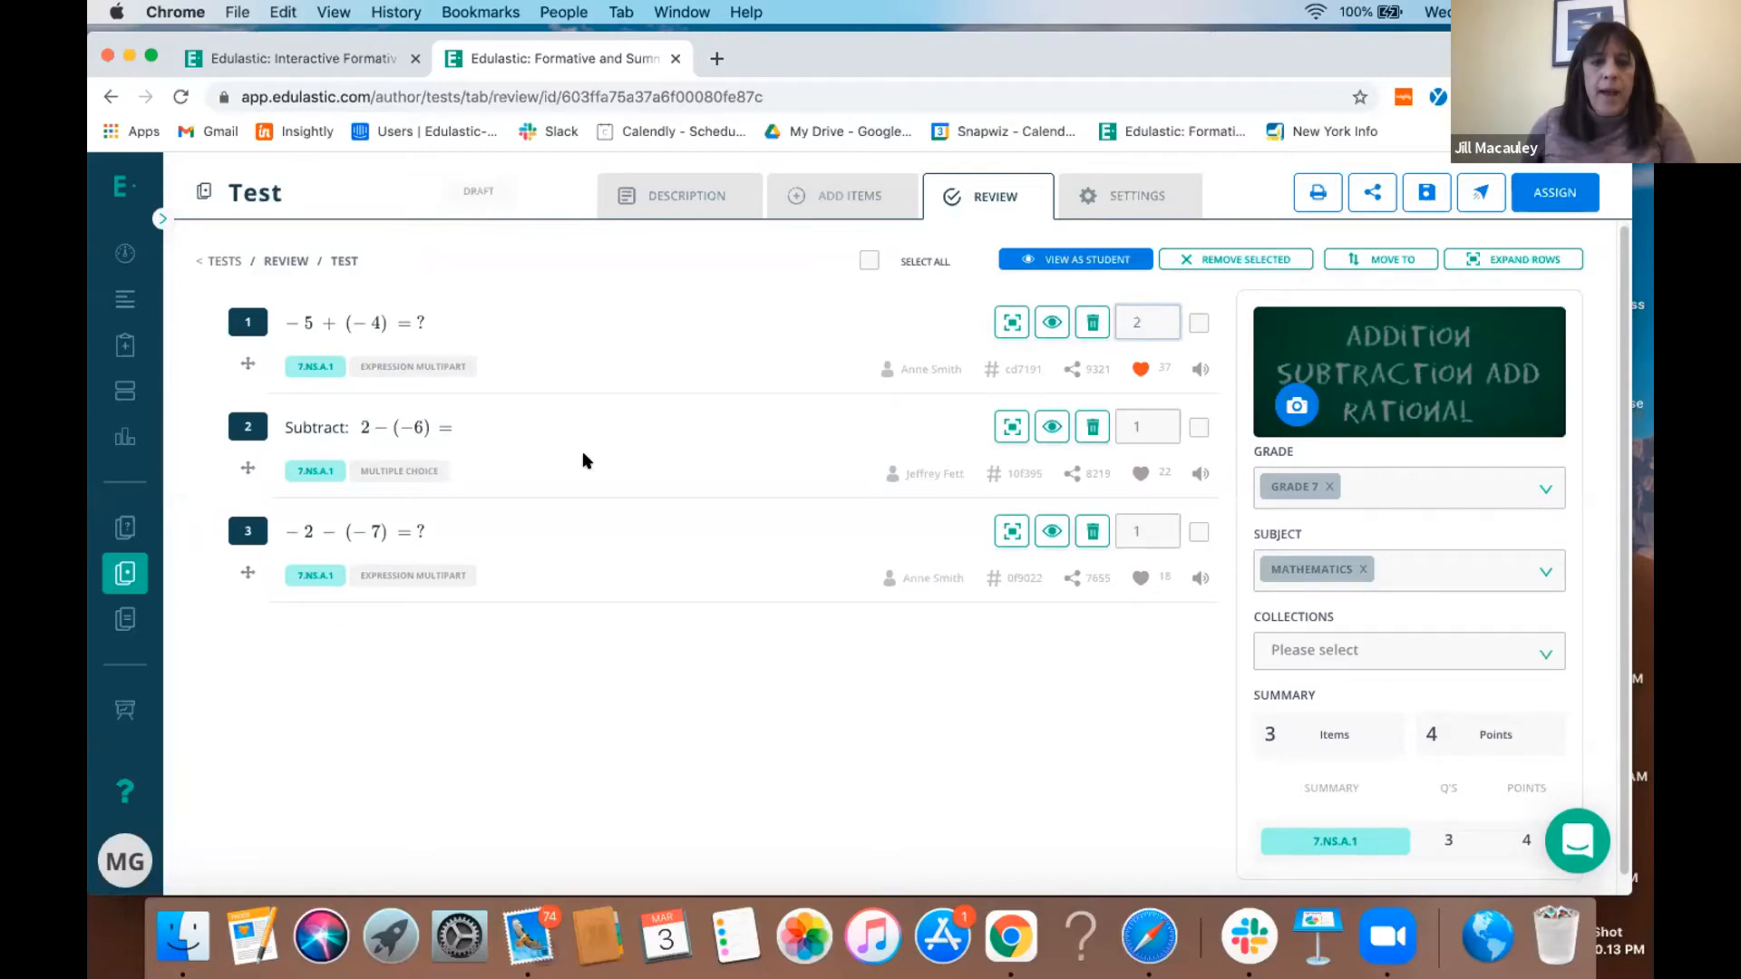
click(579, 409)
click(484, 433)
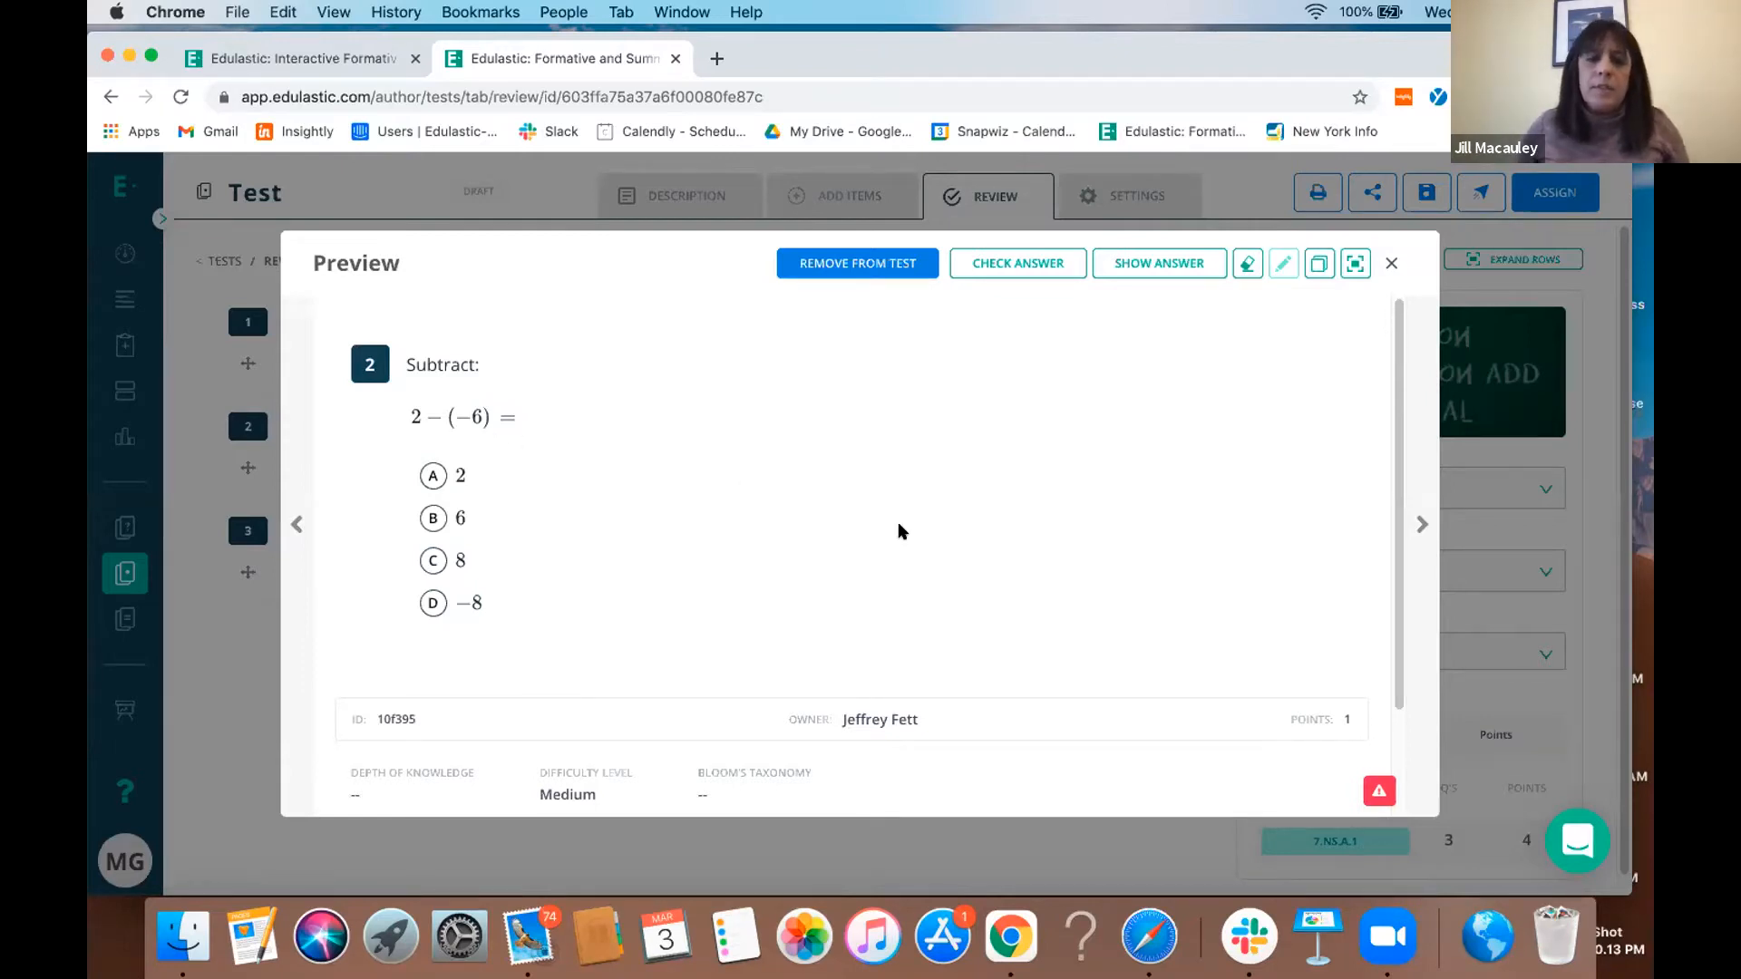
click(1308, 274)
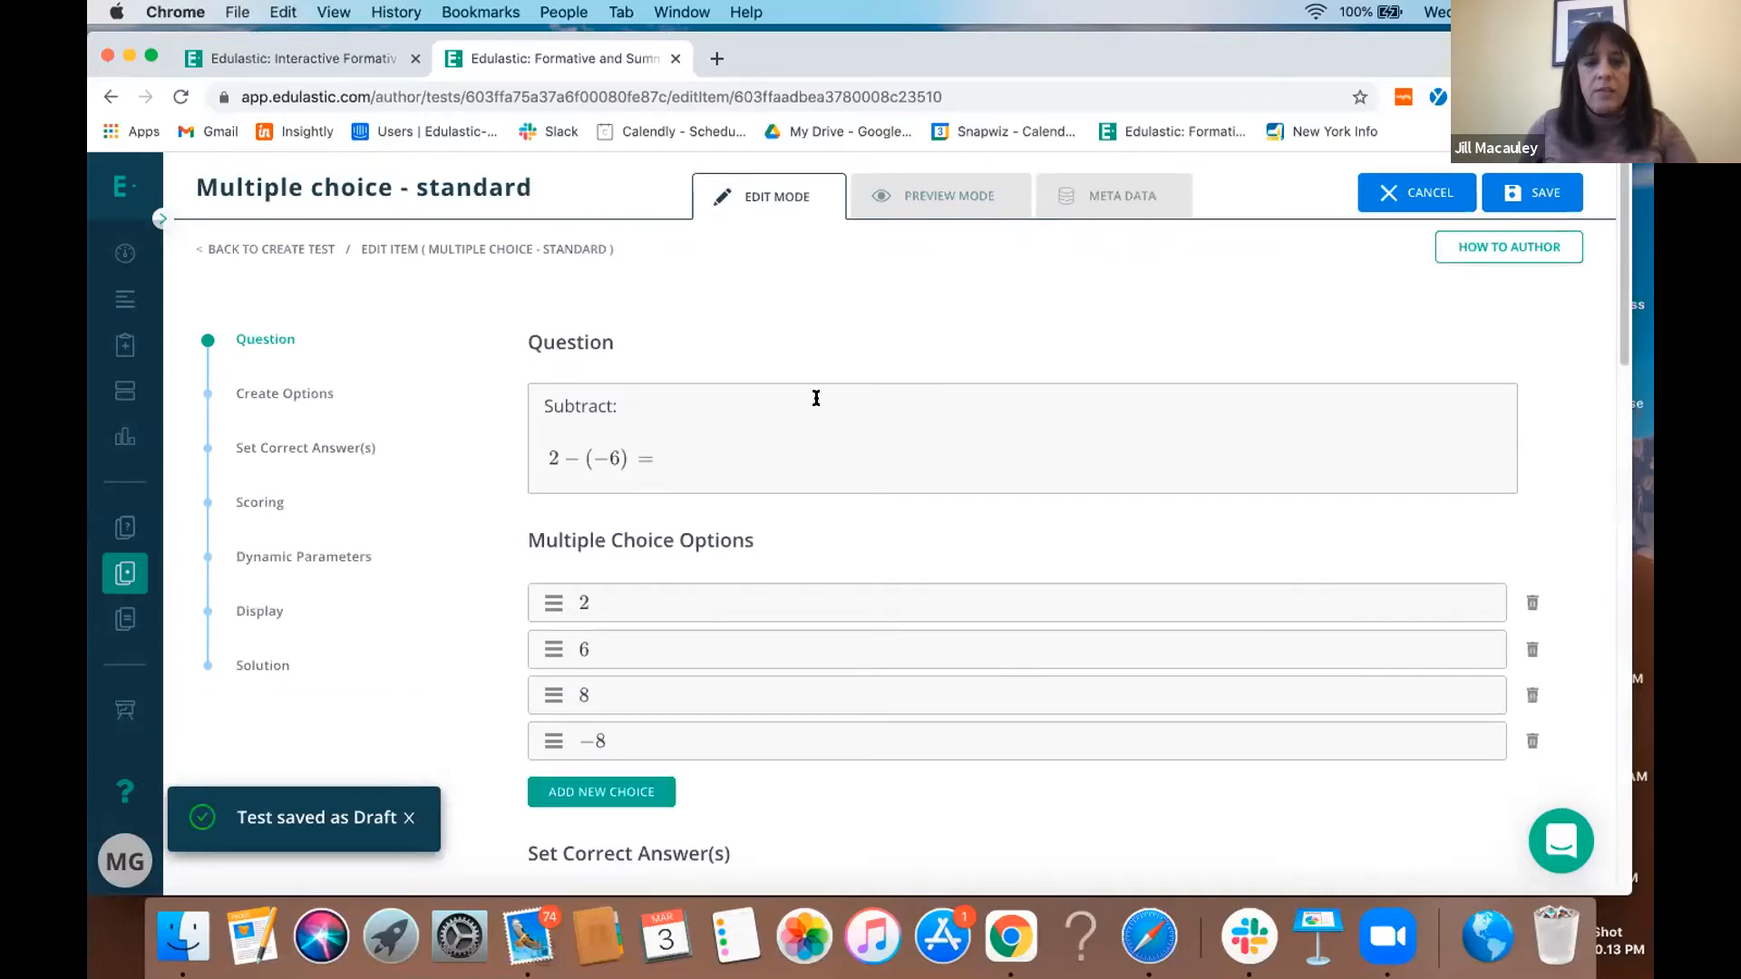
- Add the word "add" after "Subtract:" in the question text and make "Subtract:" bold
click(816, 398)
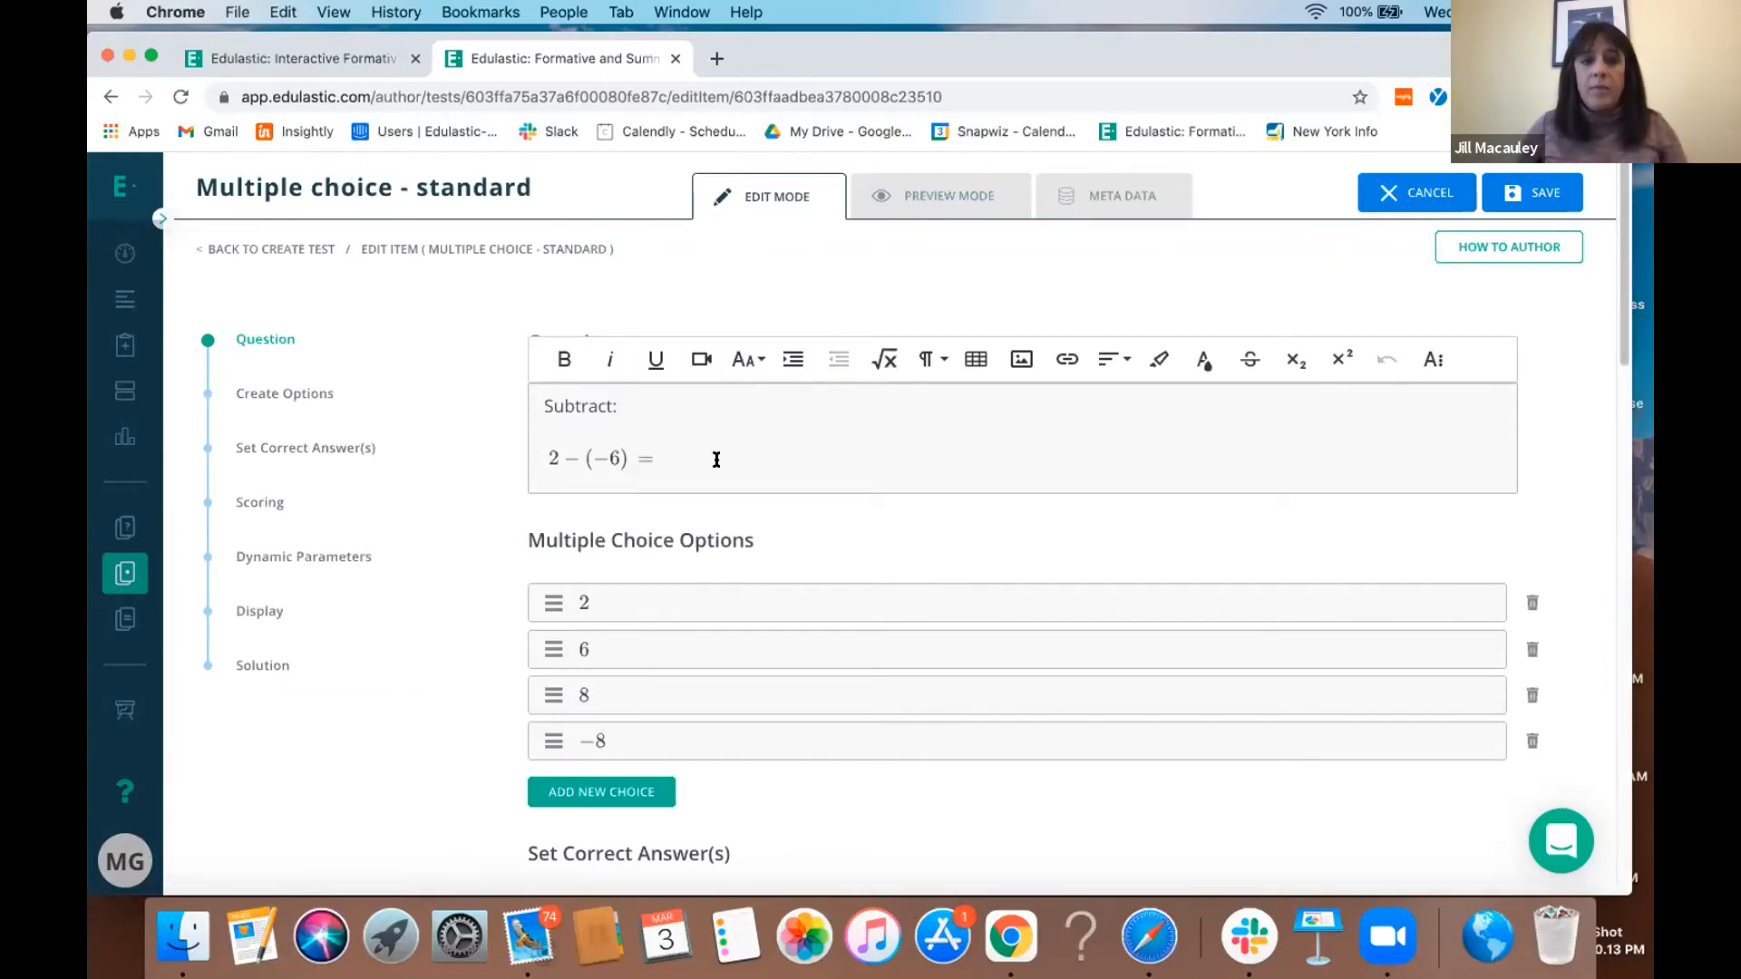
text(add i)
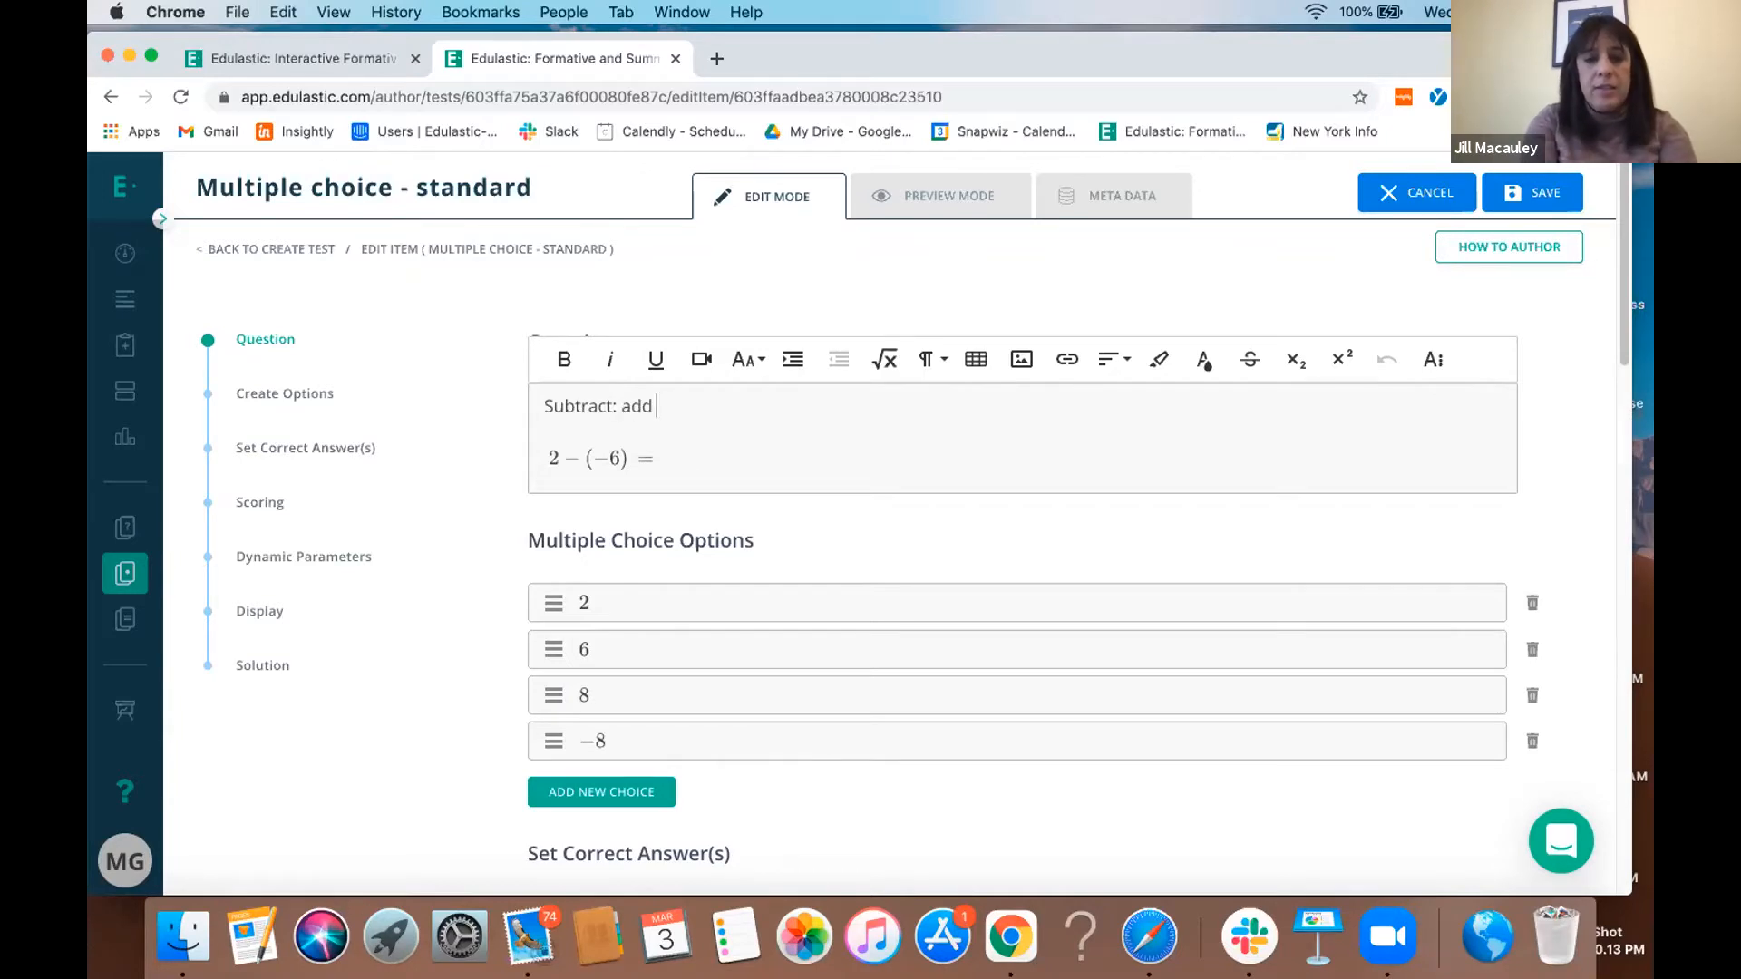
key(BackSpace)
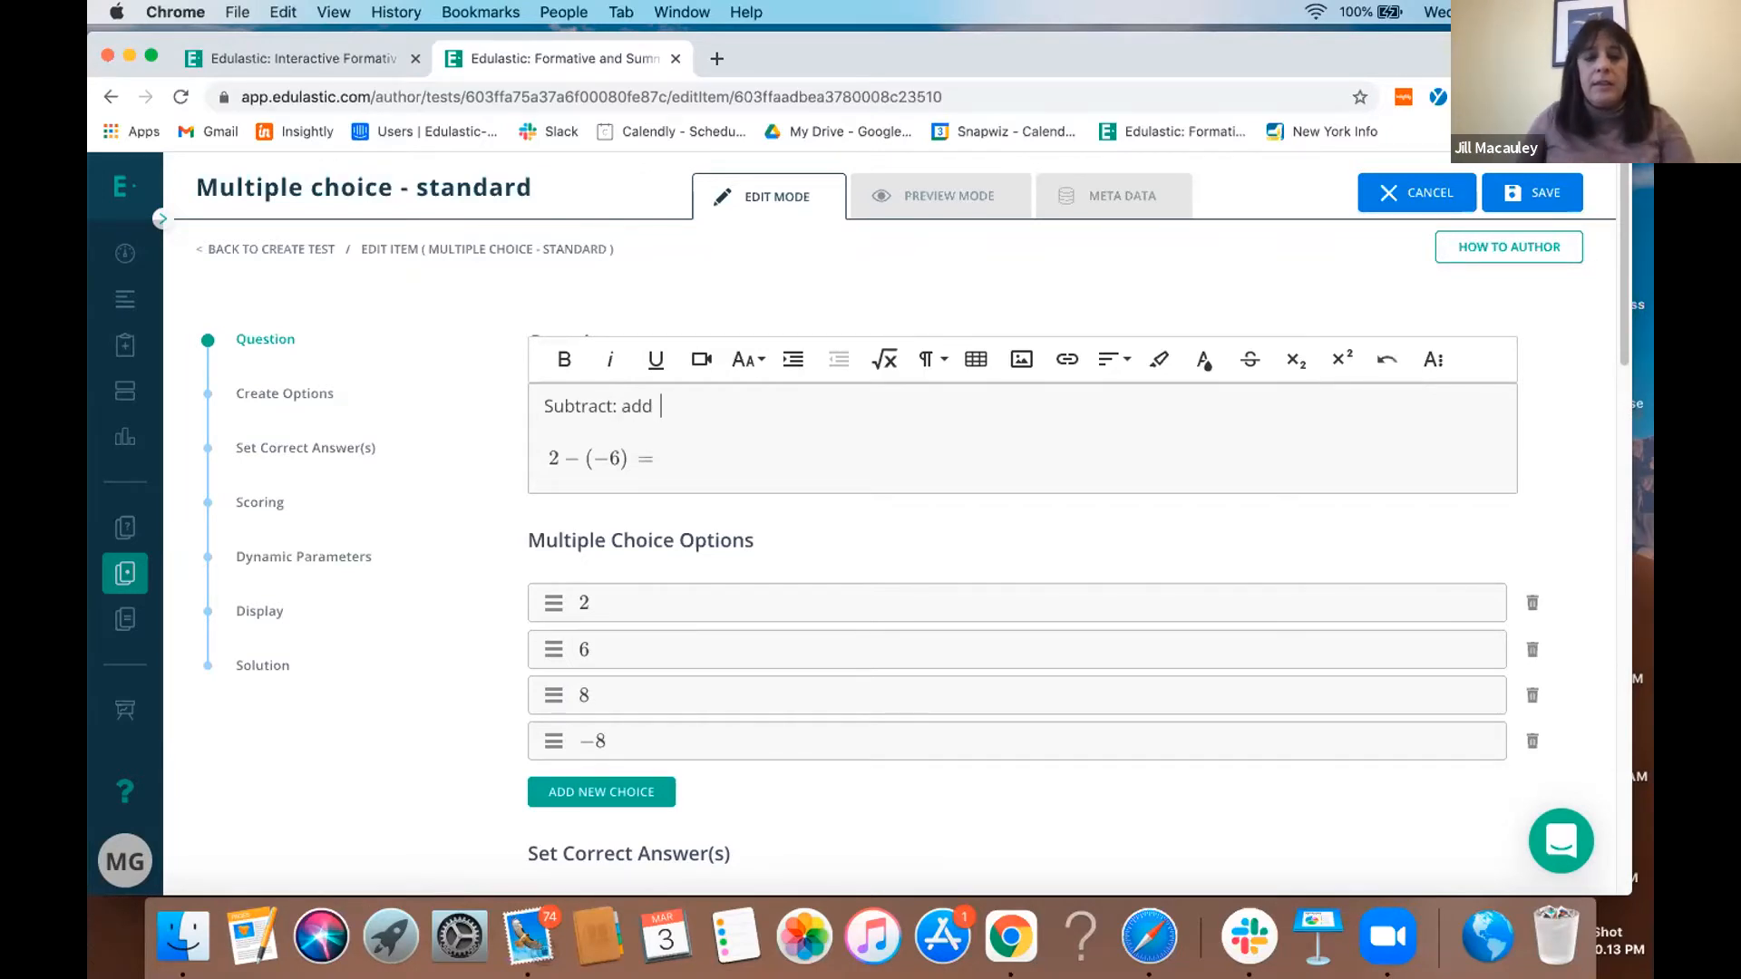
drag(615, 403, 526, 396)
click(560, 361)
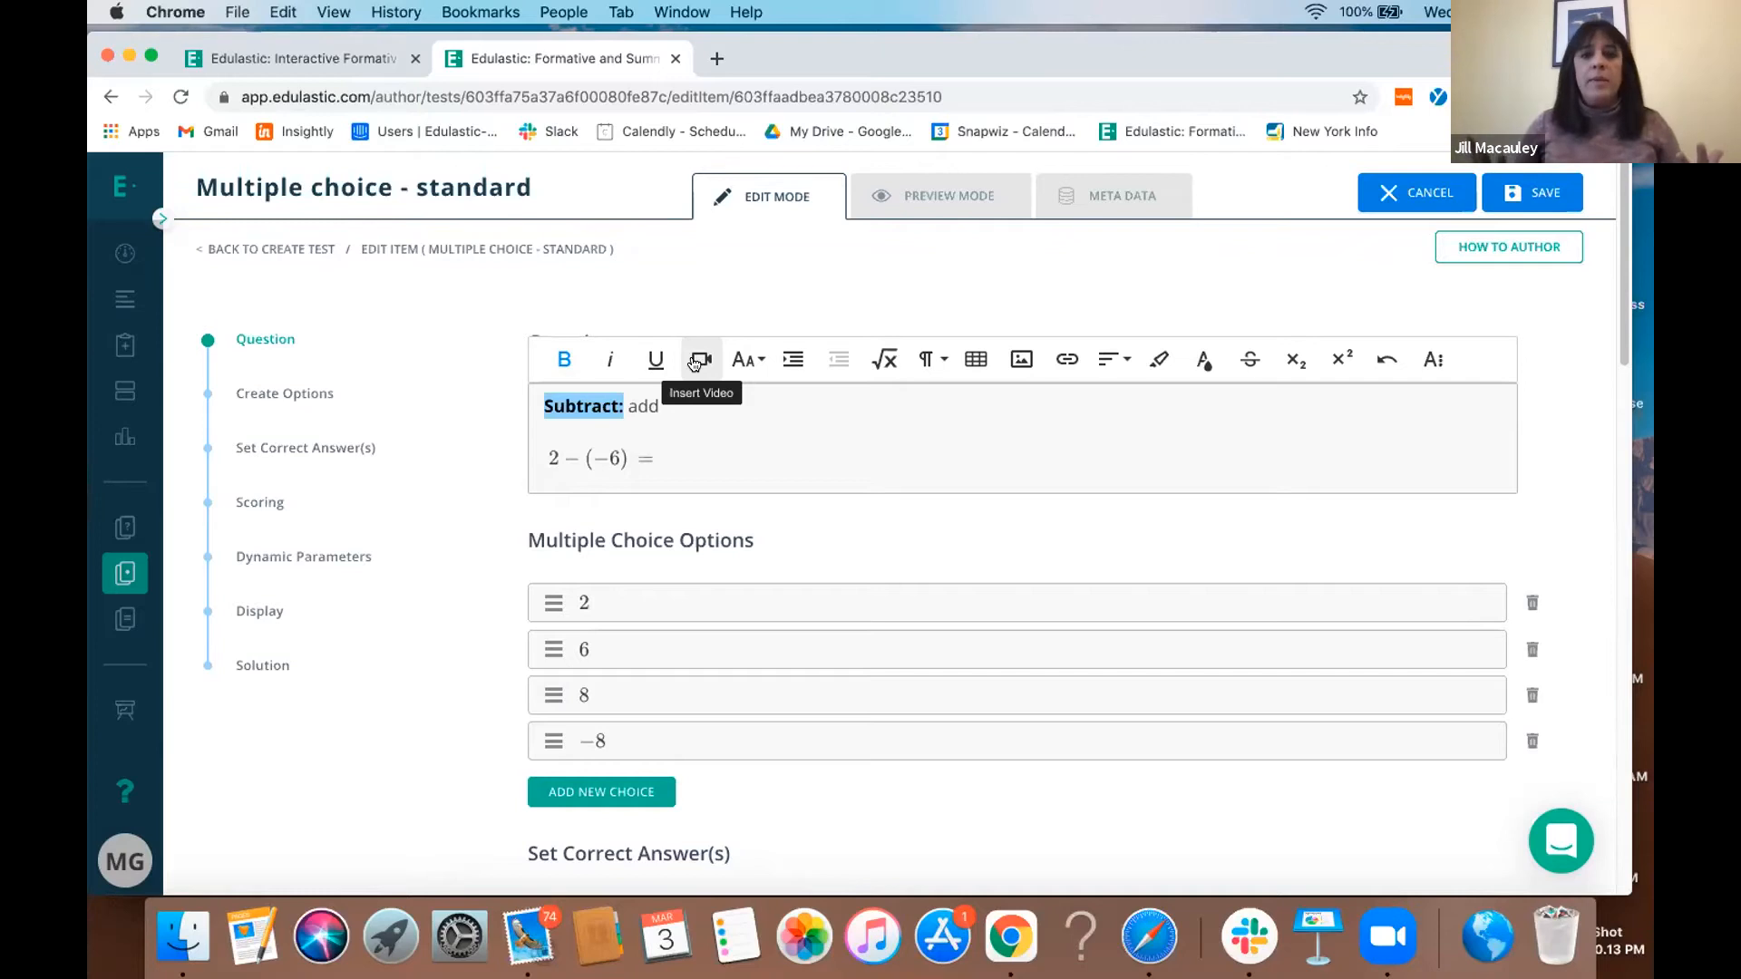
- Open the math editor for the question text to examine its unit and symbol sets, and close it without inserting anything
click(876, 360)
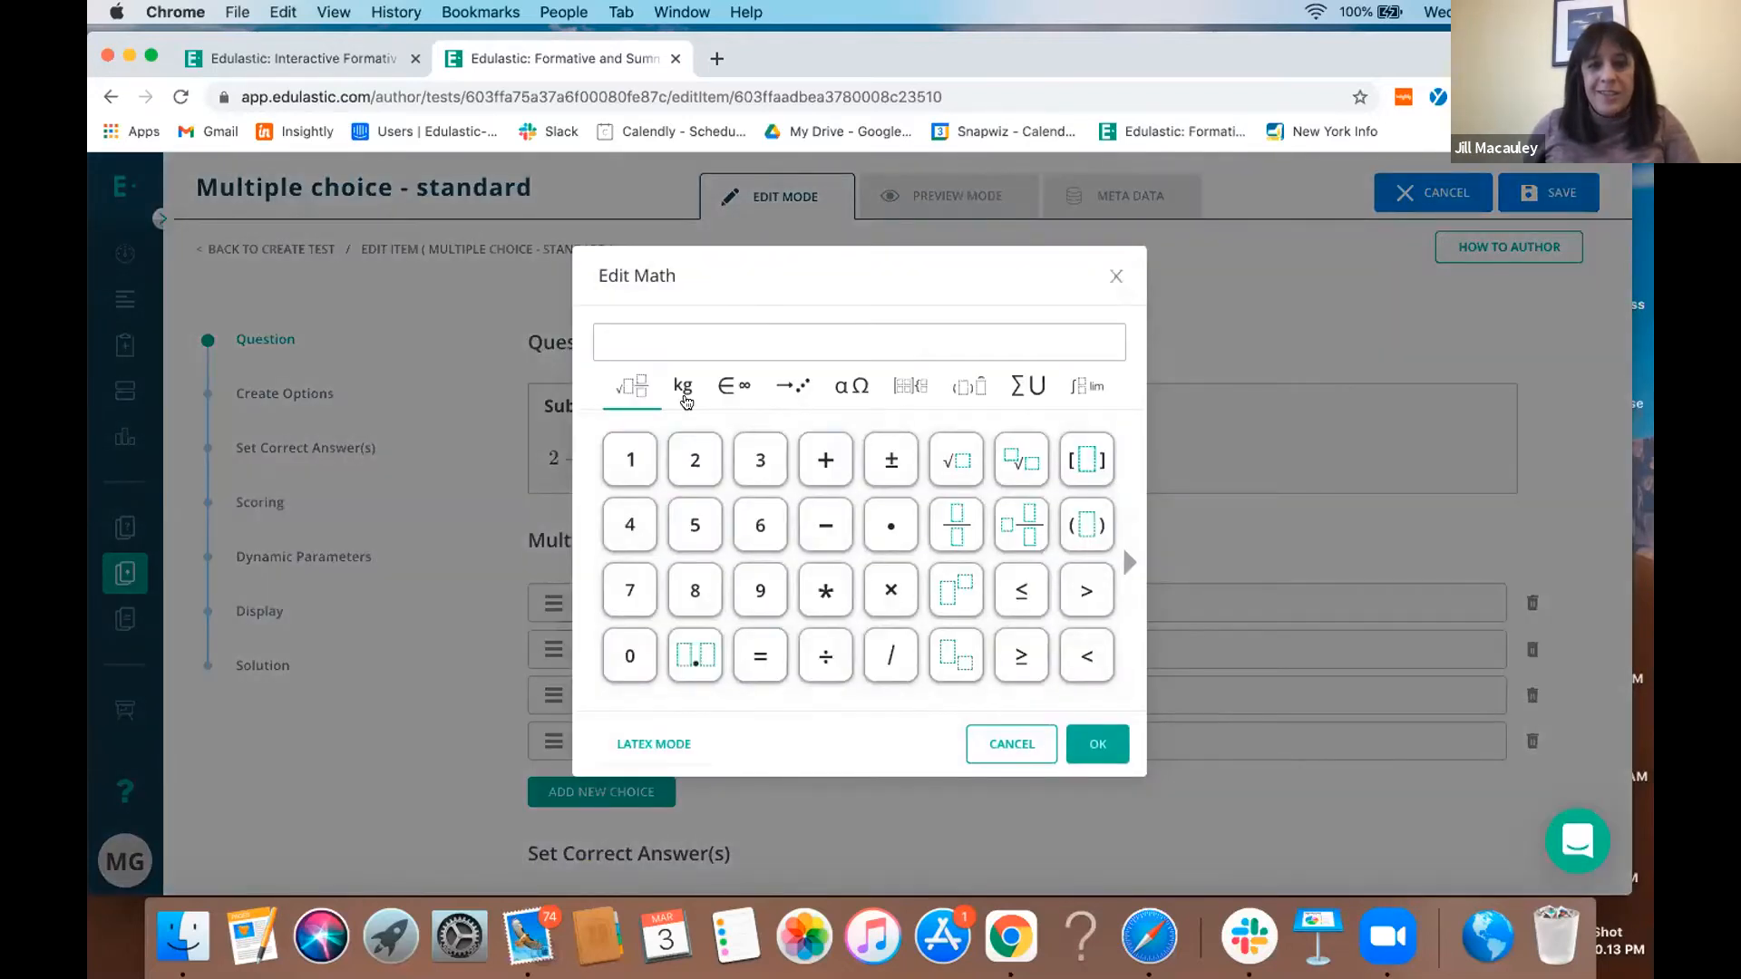
click(685, 397)
click(712, 392)
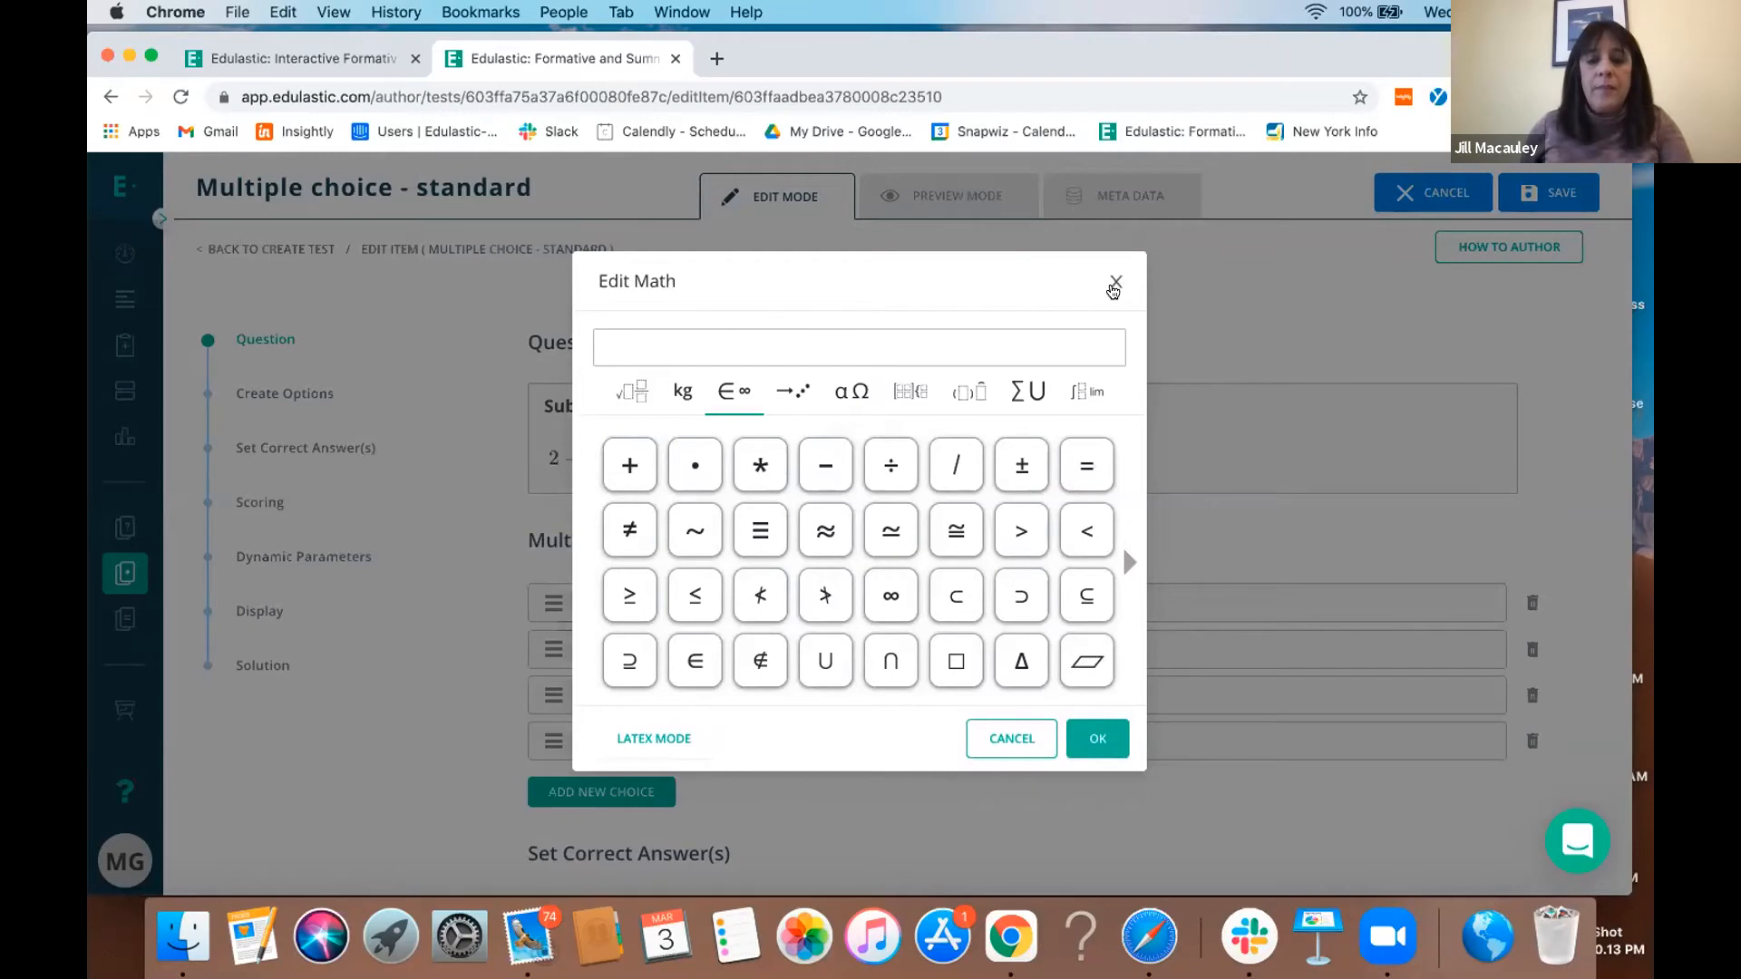
click(1115, 286)
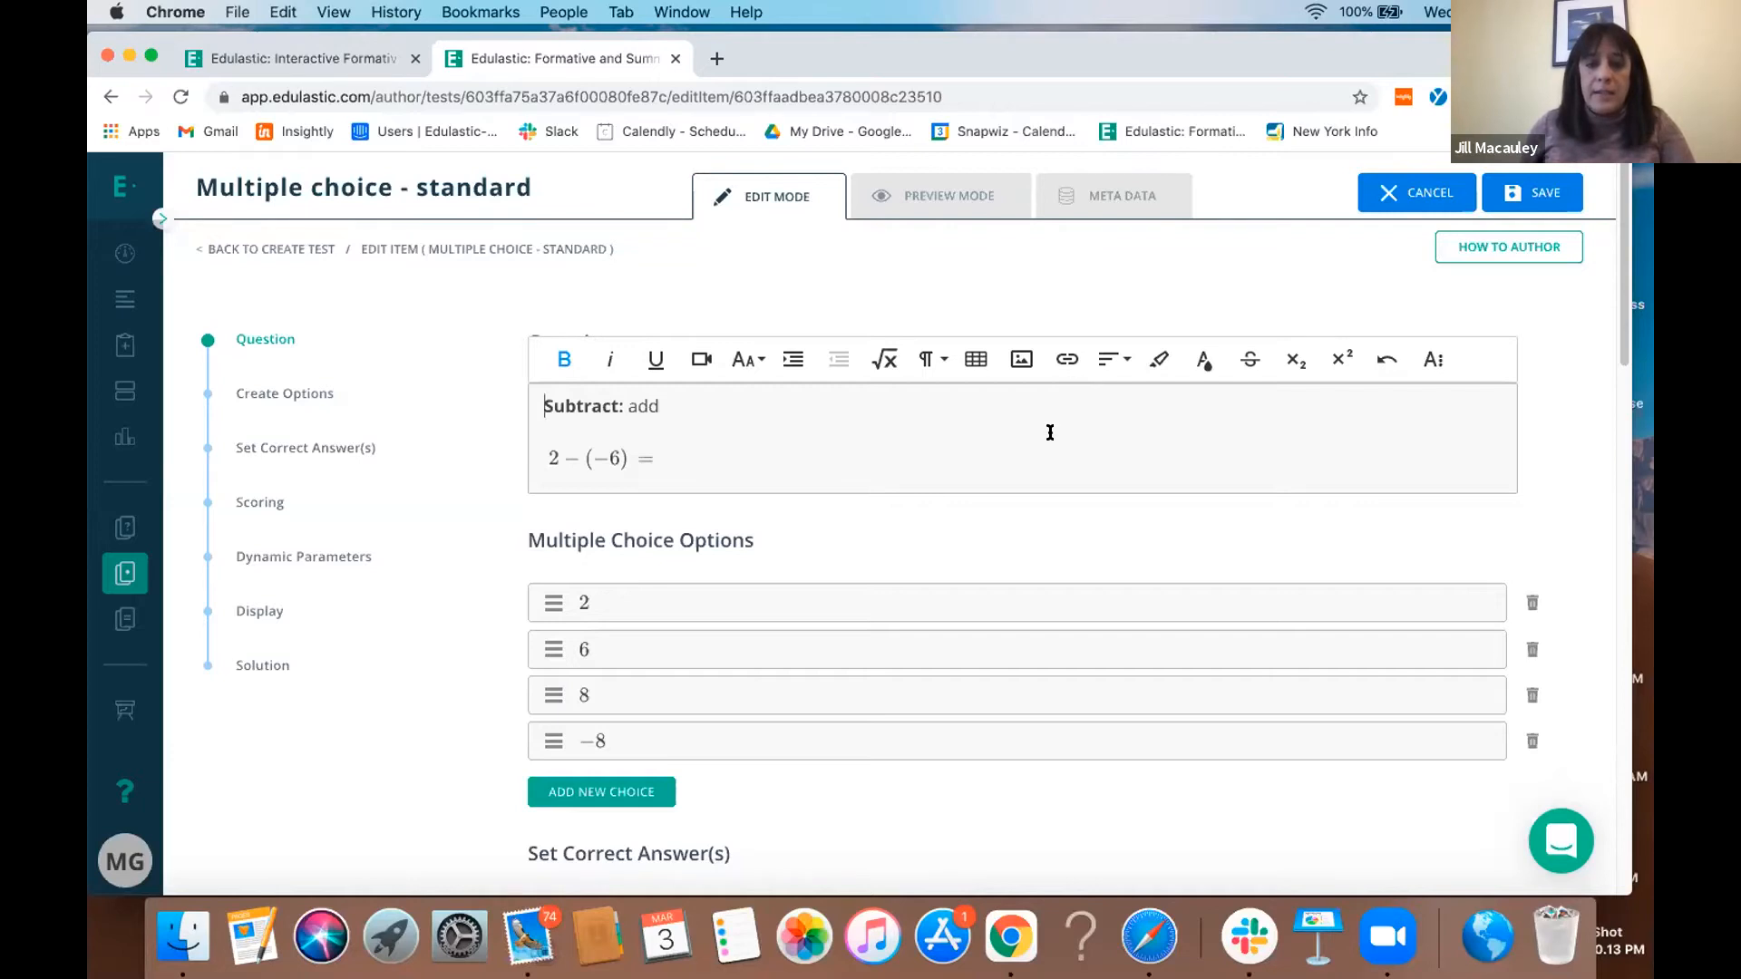
- Delete the answer choice 2 from the multiple choice options
scroll(1050, 432, down, 2)
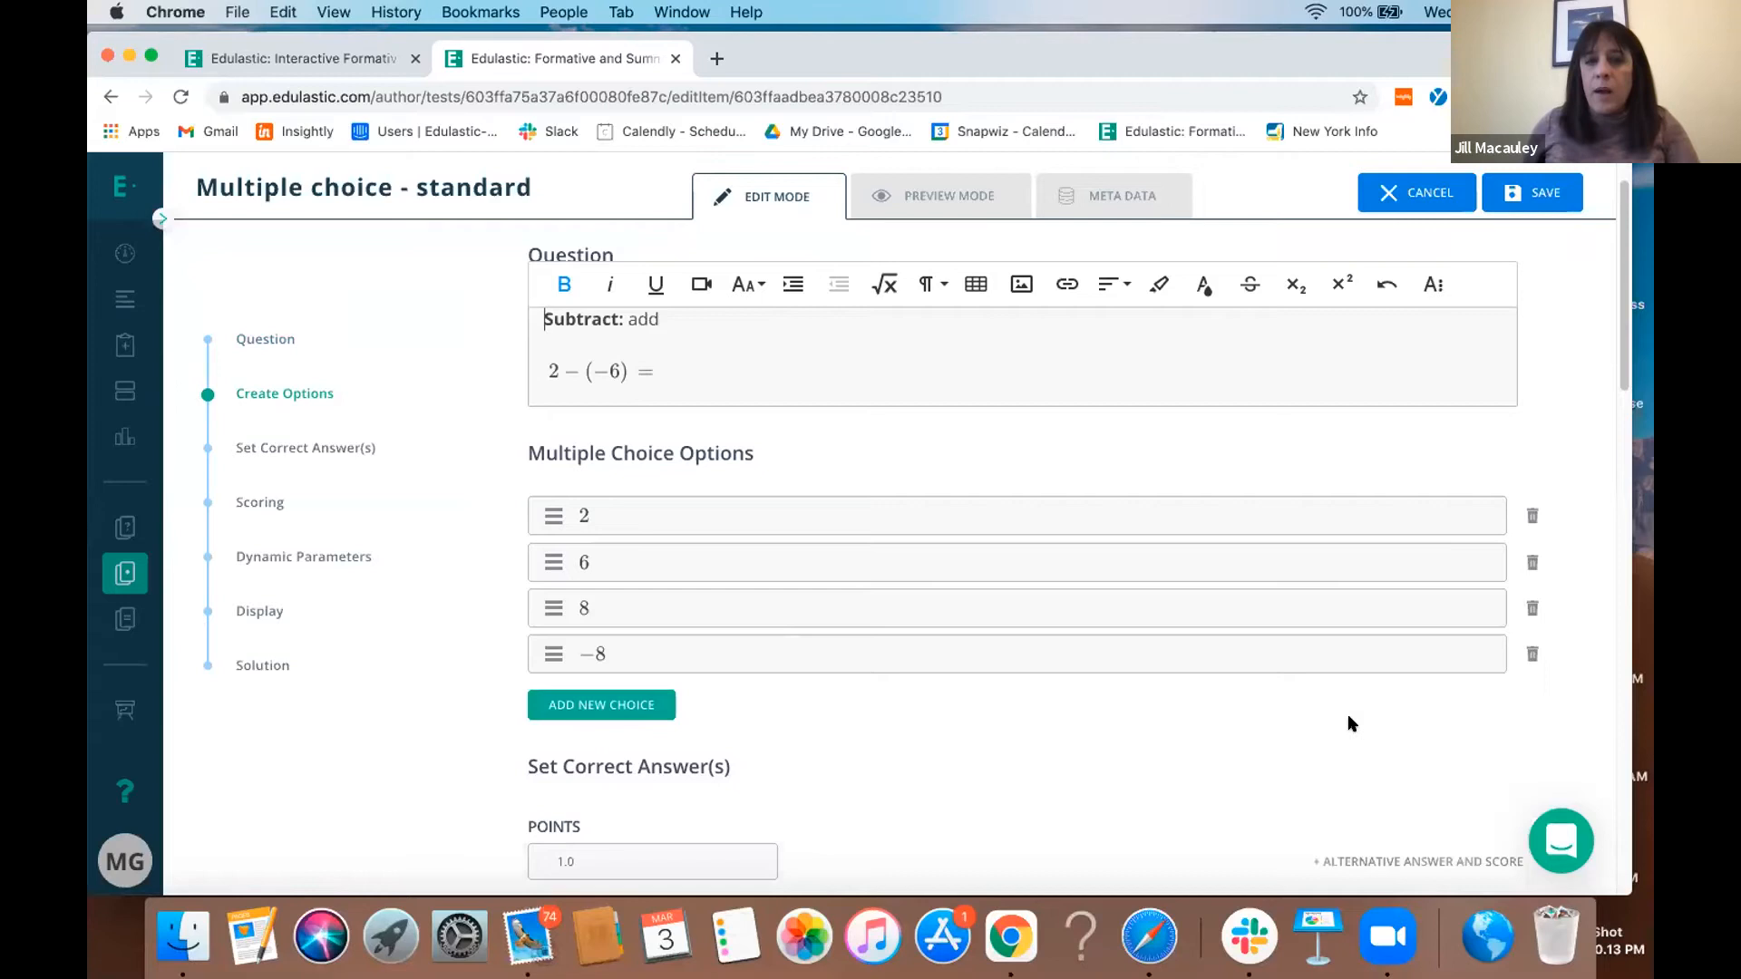
click(1530, 517)
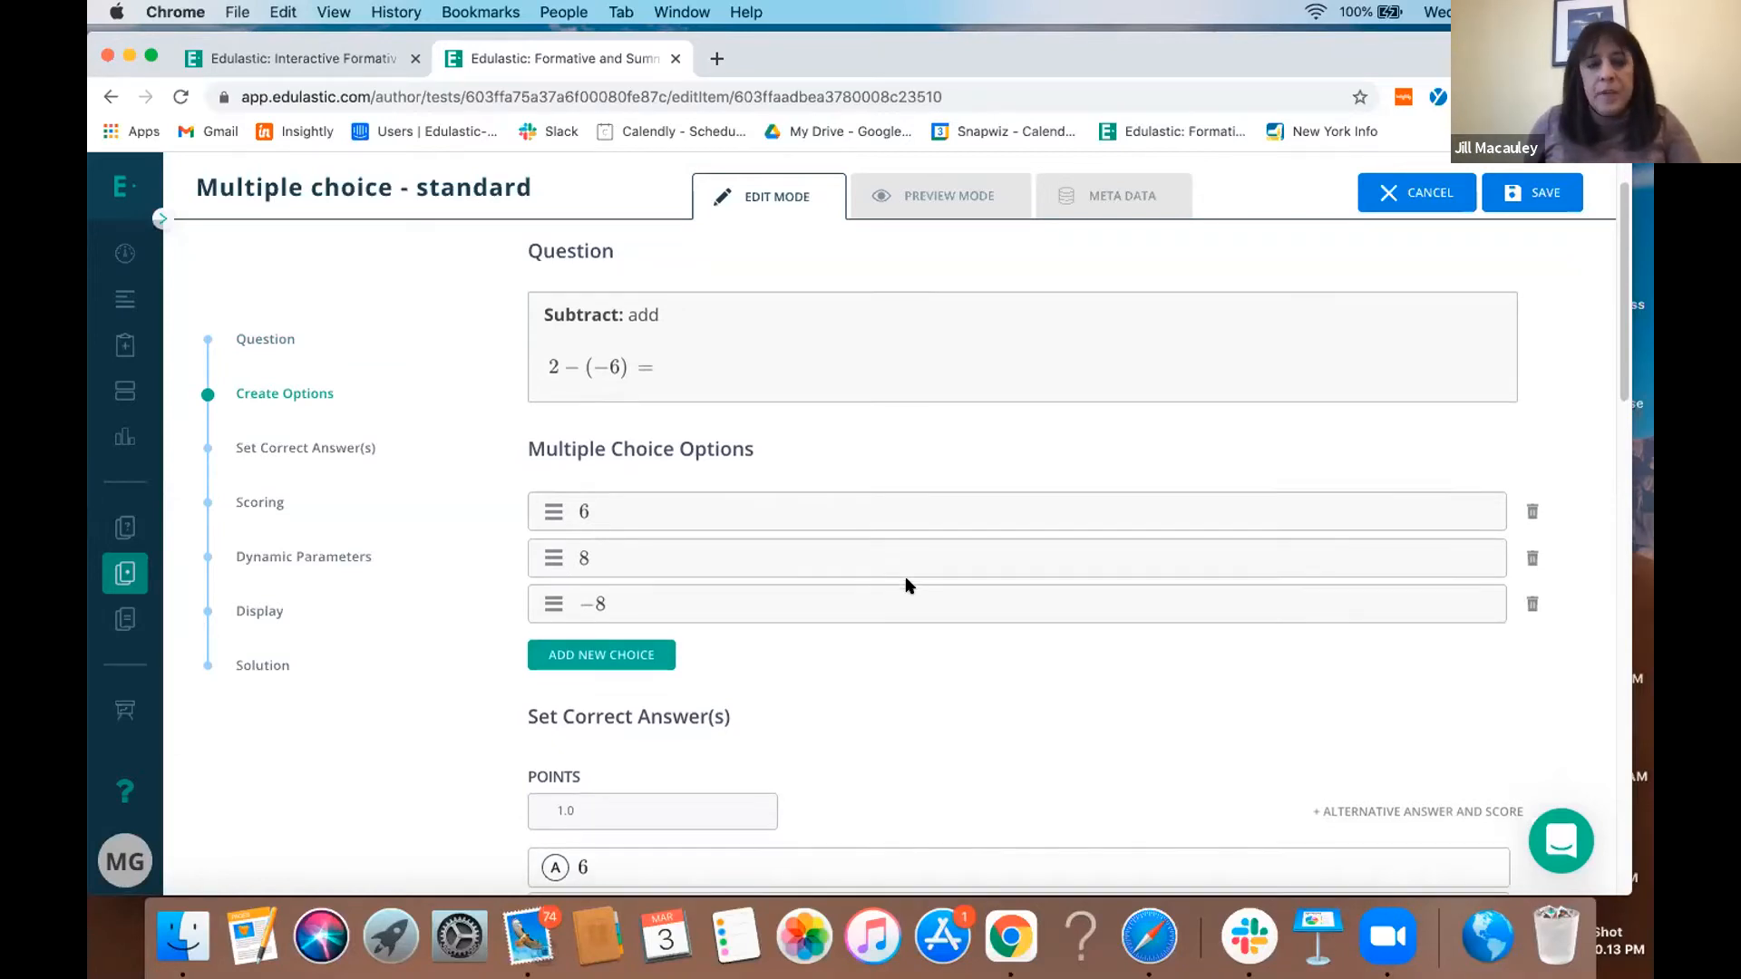
- Add a blank hint to the question's solution section and save the edited item to the test
scroll(907, 585, down, 4)
scroll(906, 585, down, 3)
scroll(907, 585, down, 10)
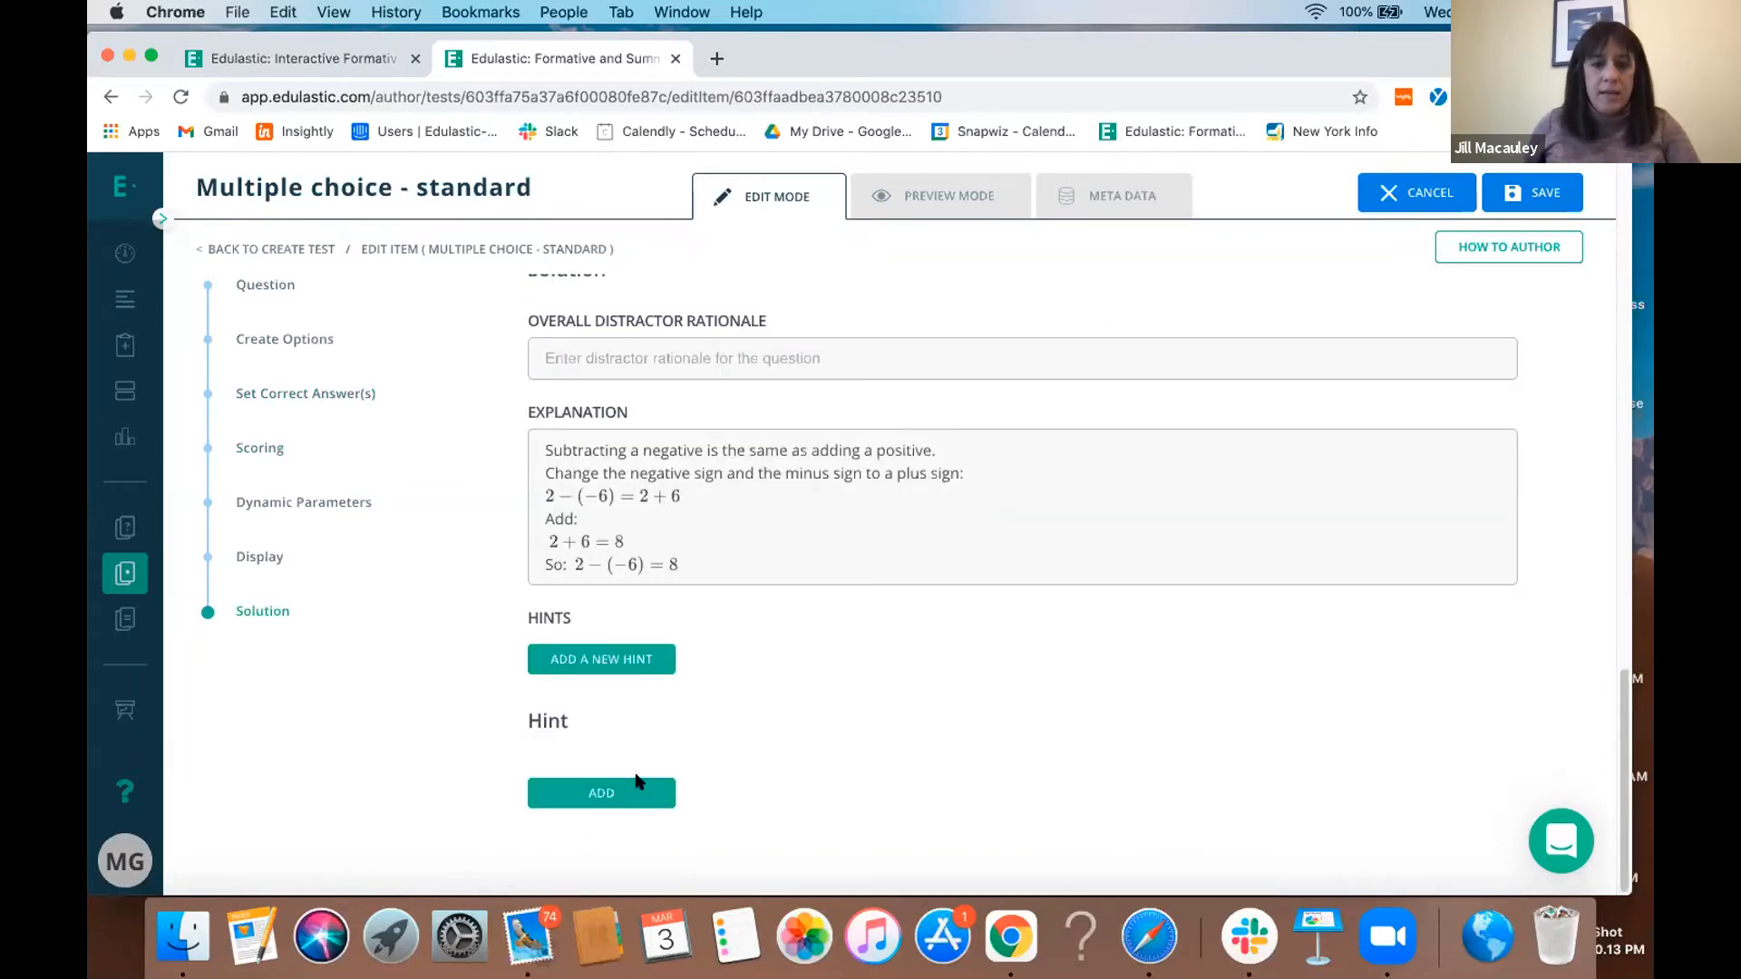
click(573, 665)
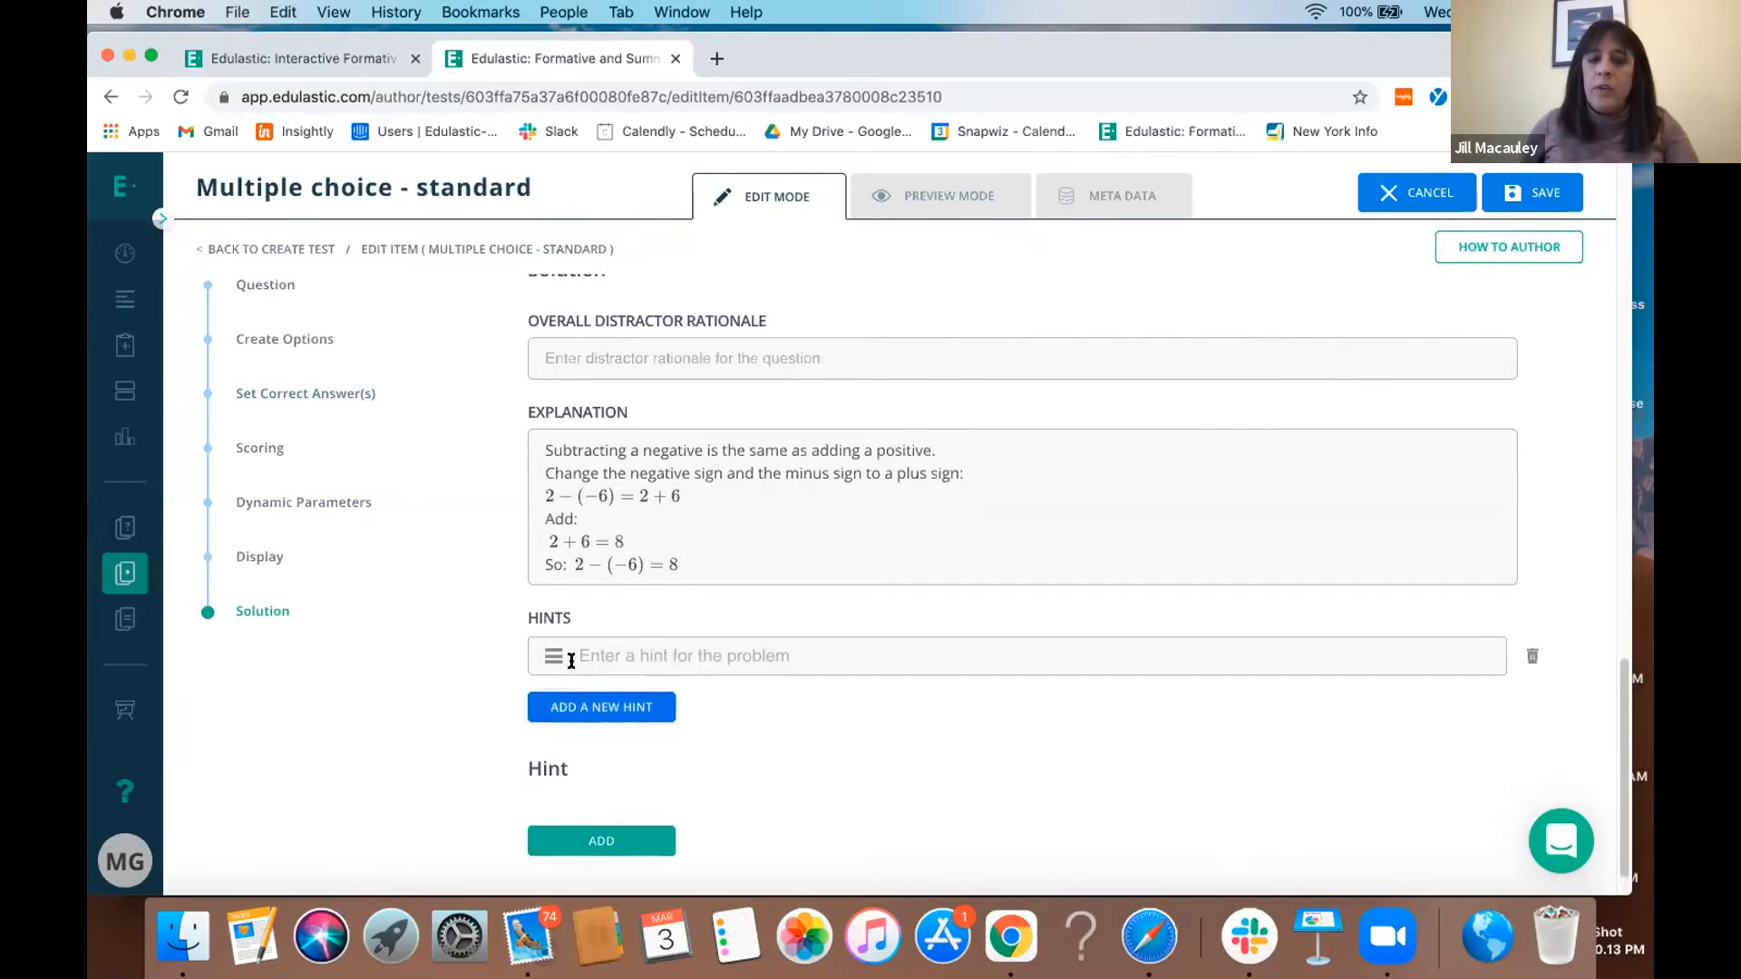
click(653, 650)
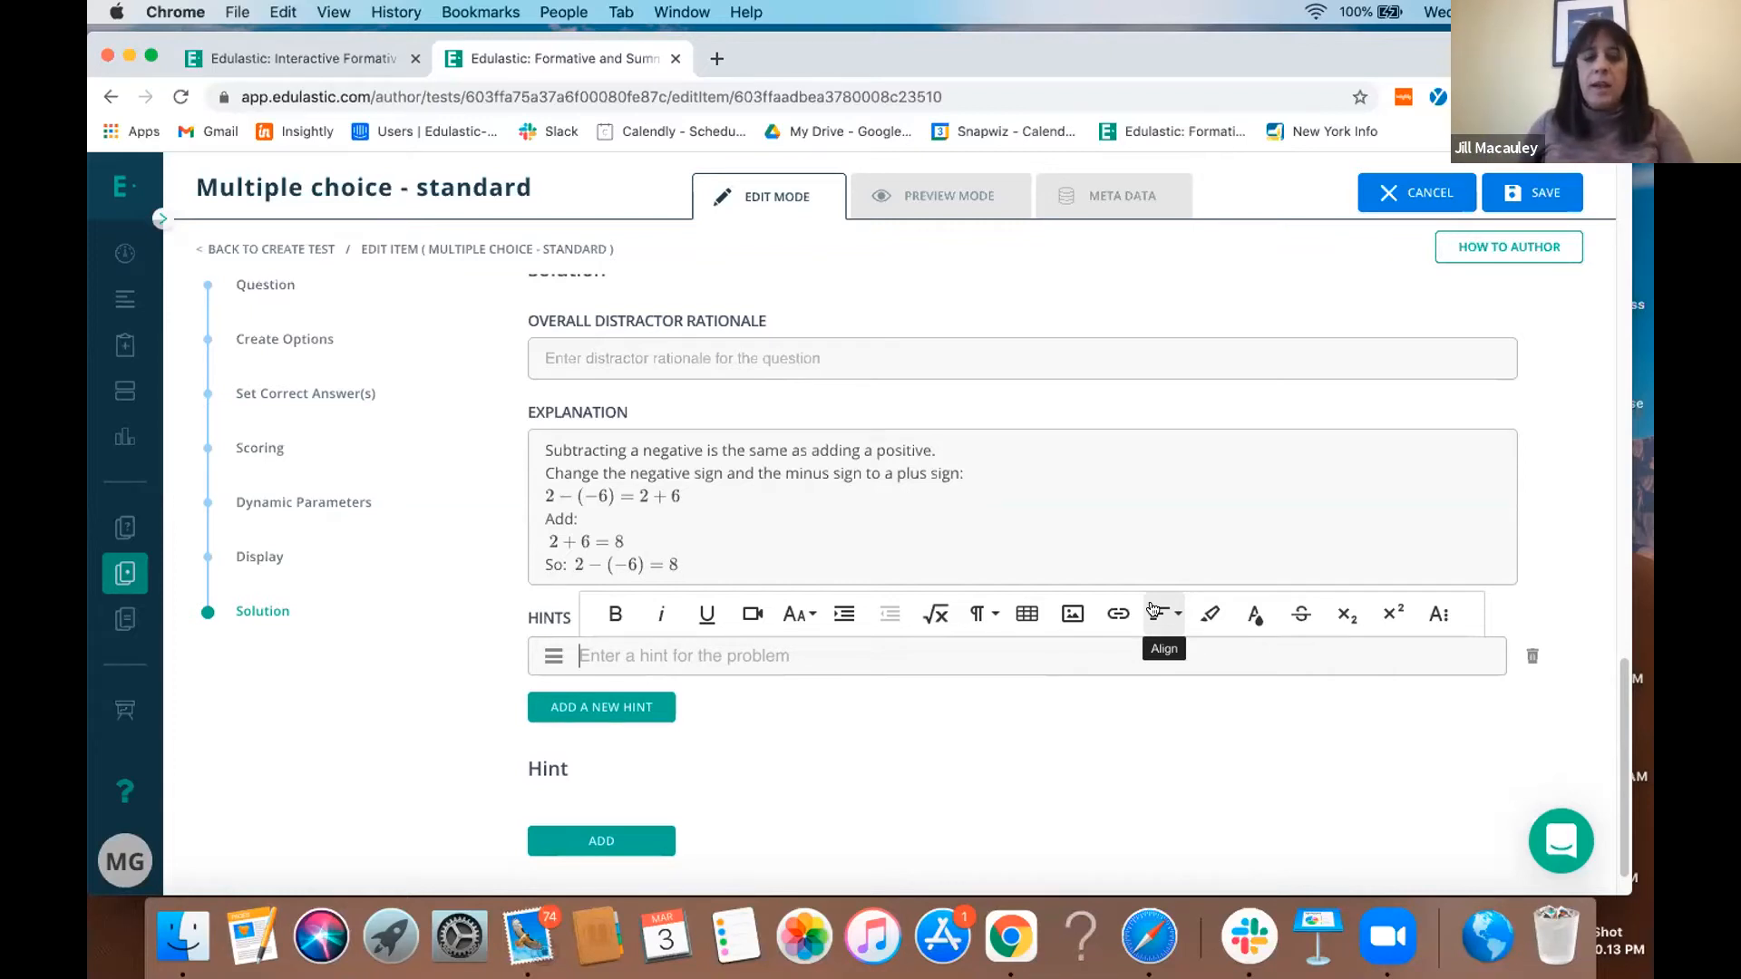
click(1513, 197)
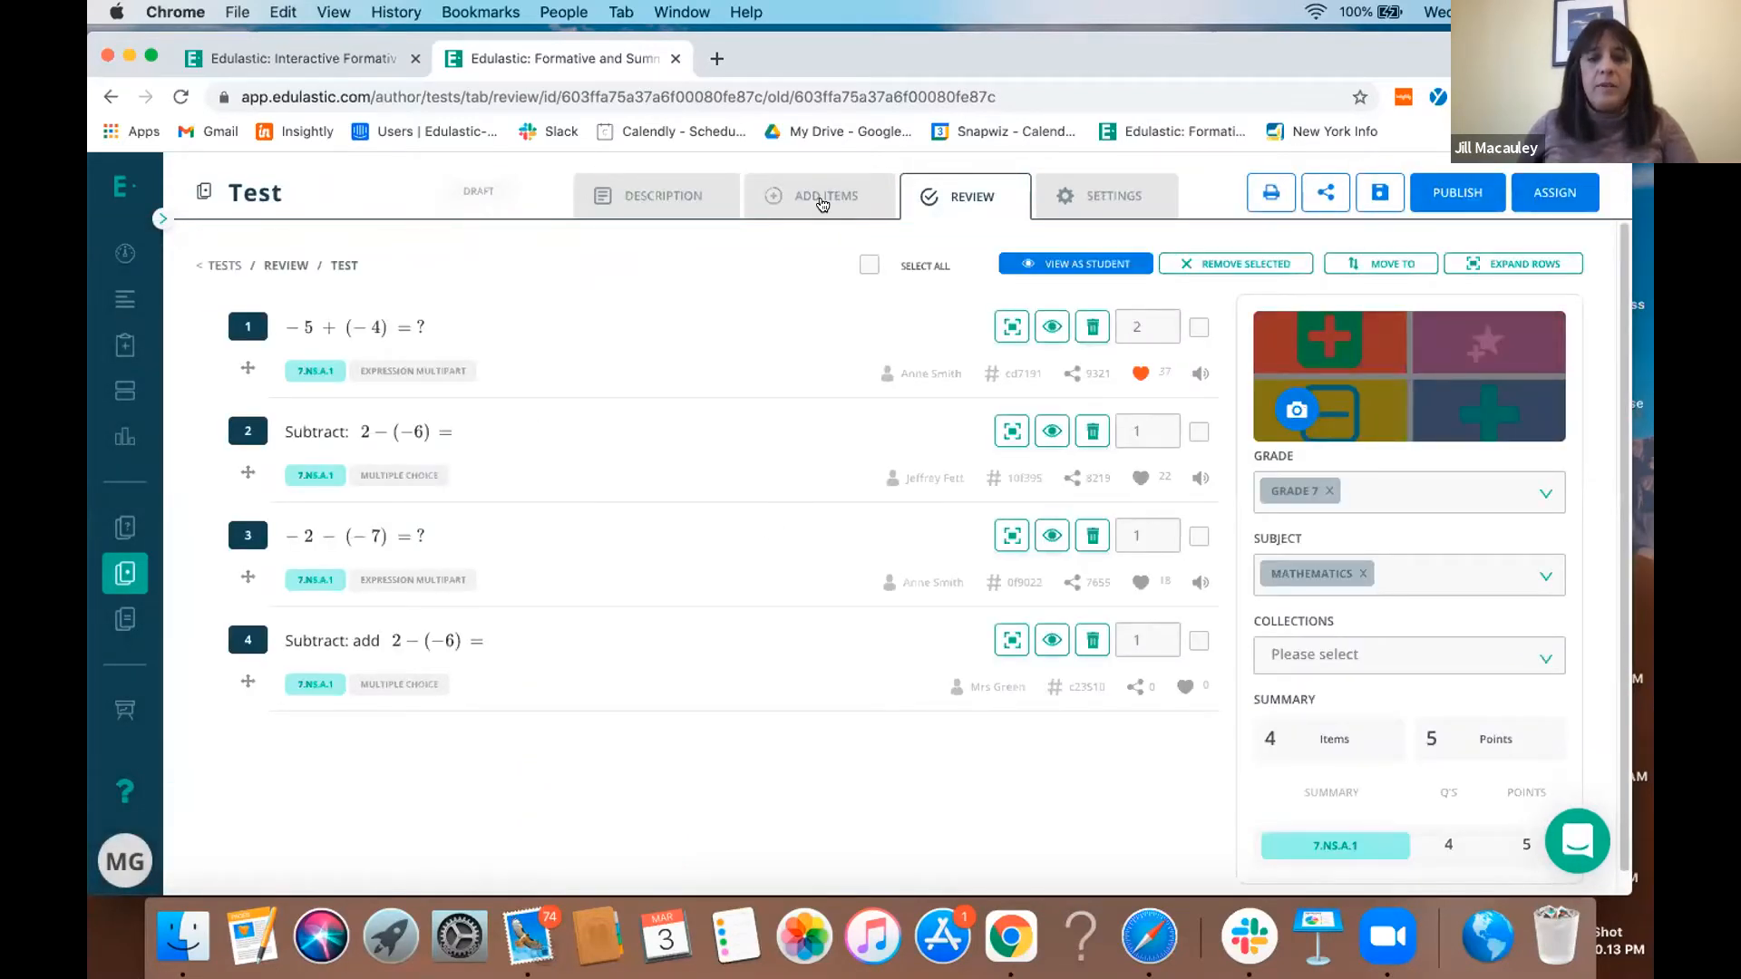
- Start a new item for the test and examine the question types for classification, math, fill in the blanks, graphing and passages
click(823, 201)
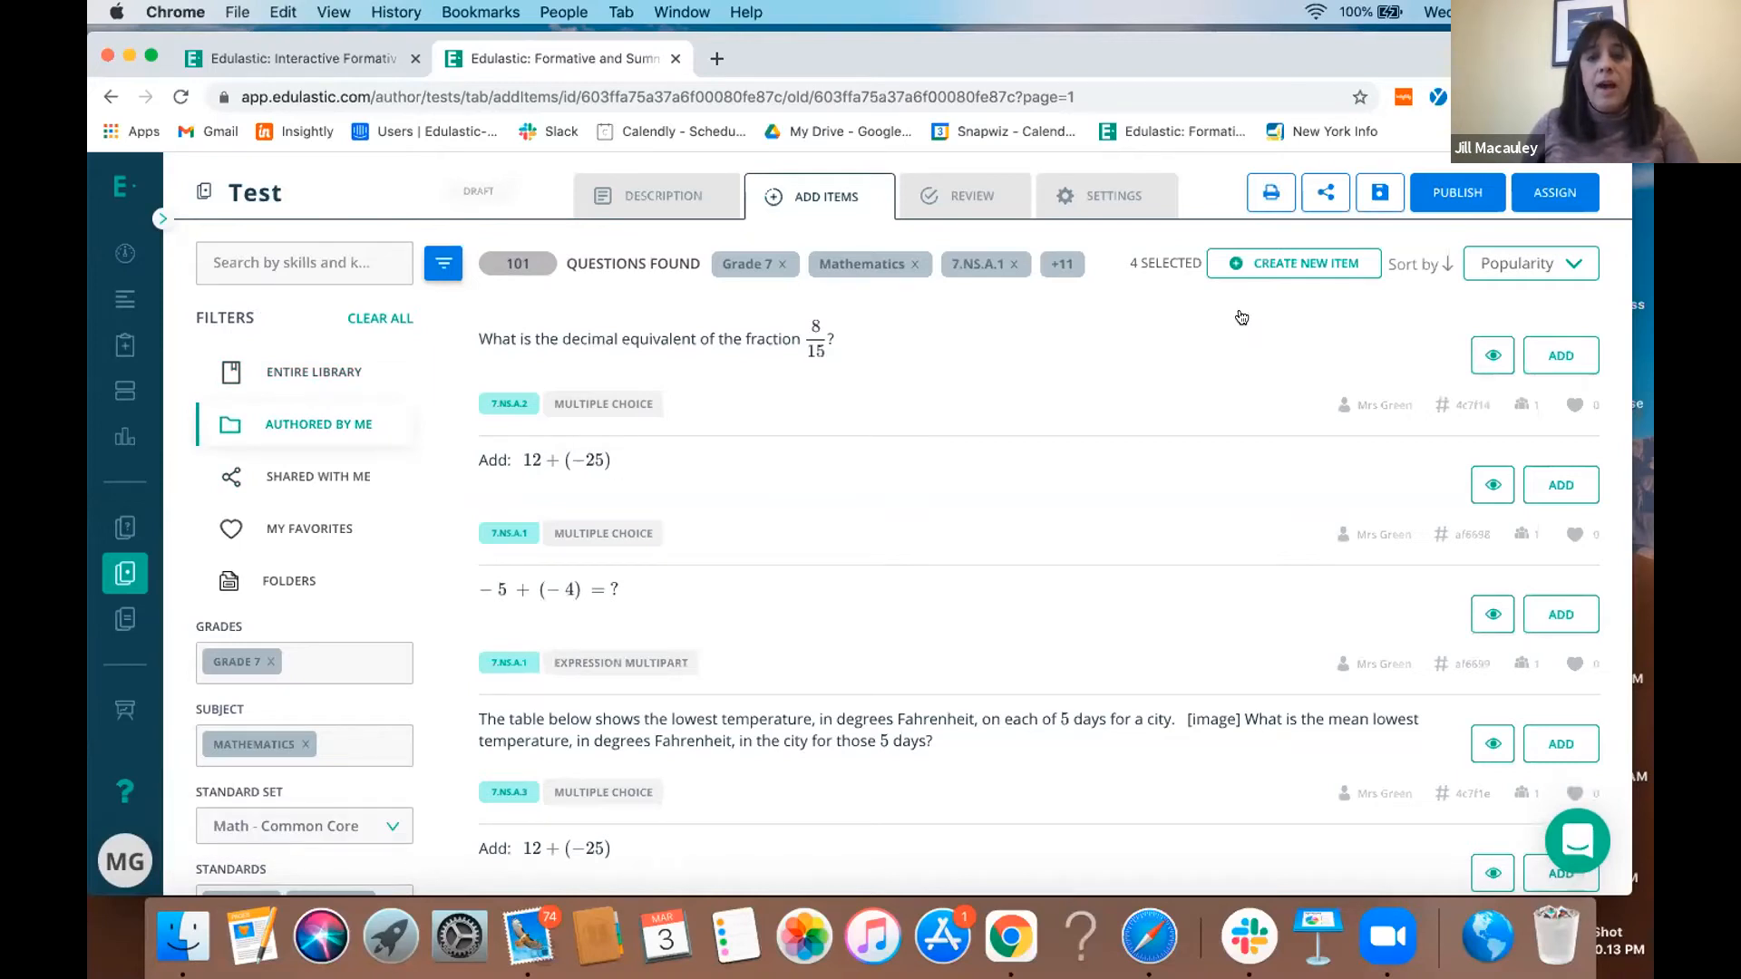
click(1268, 264)
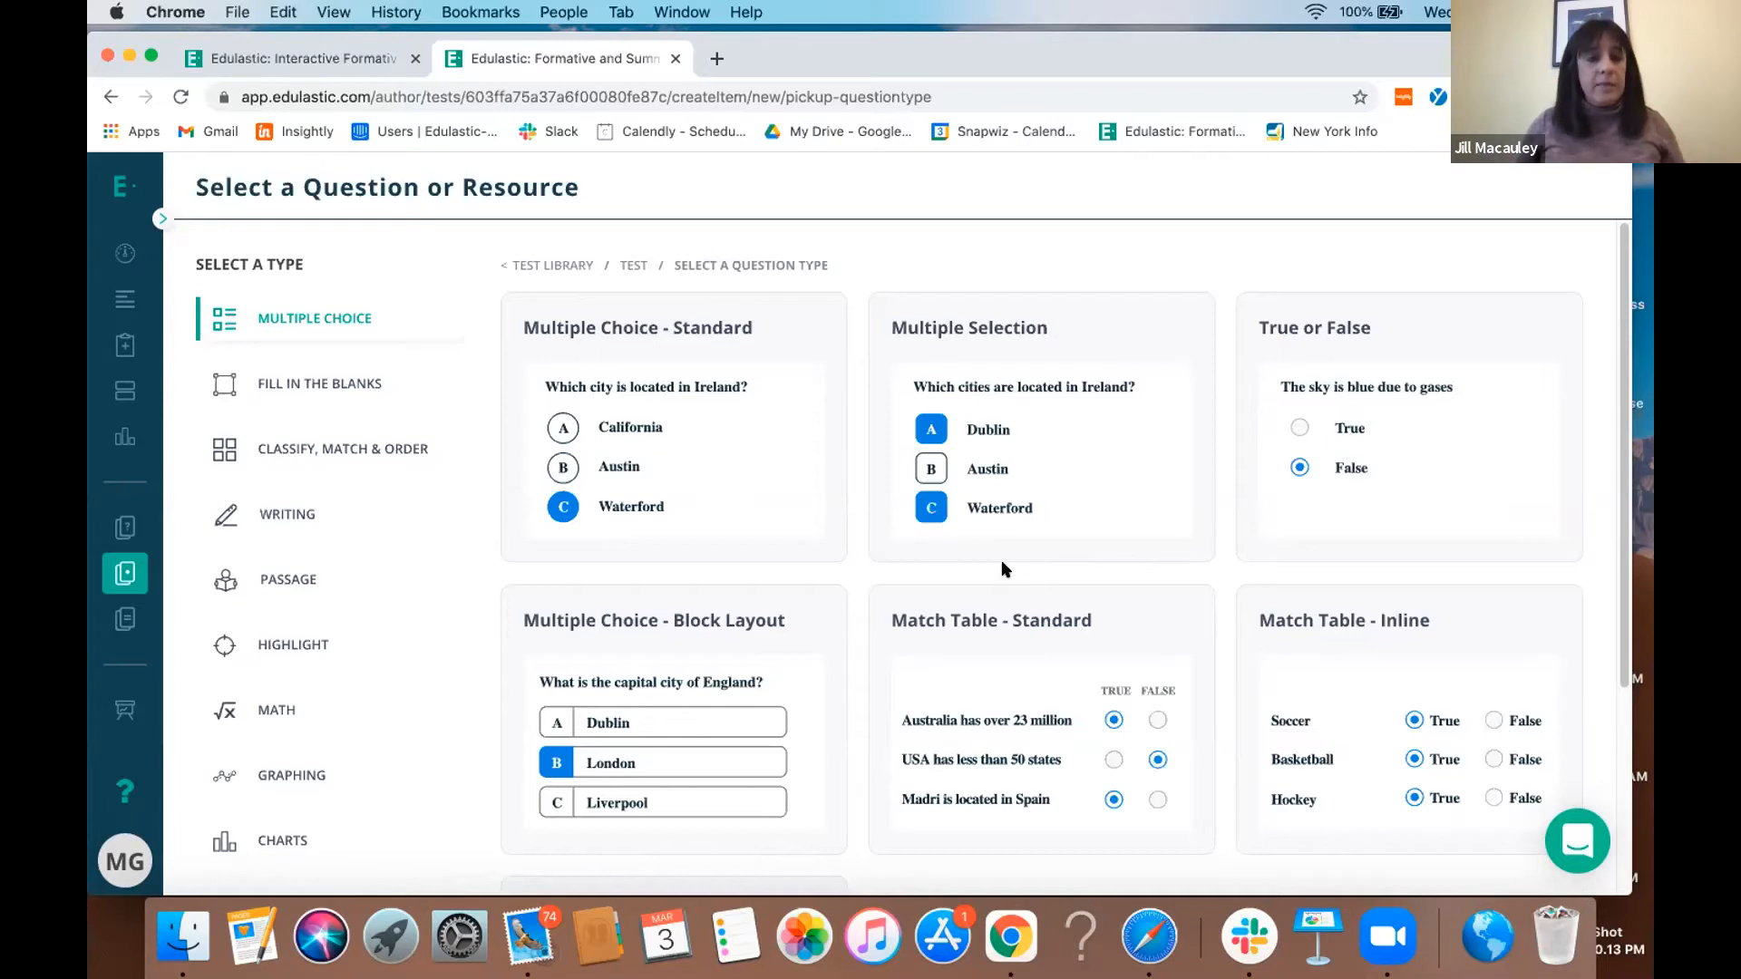
click(364, 456)
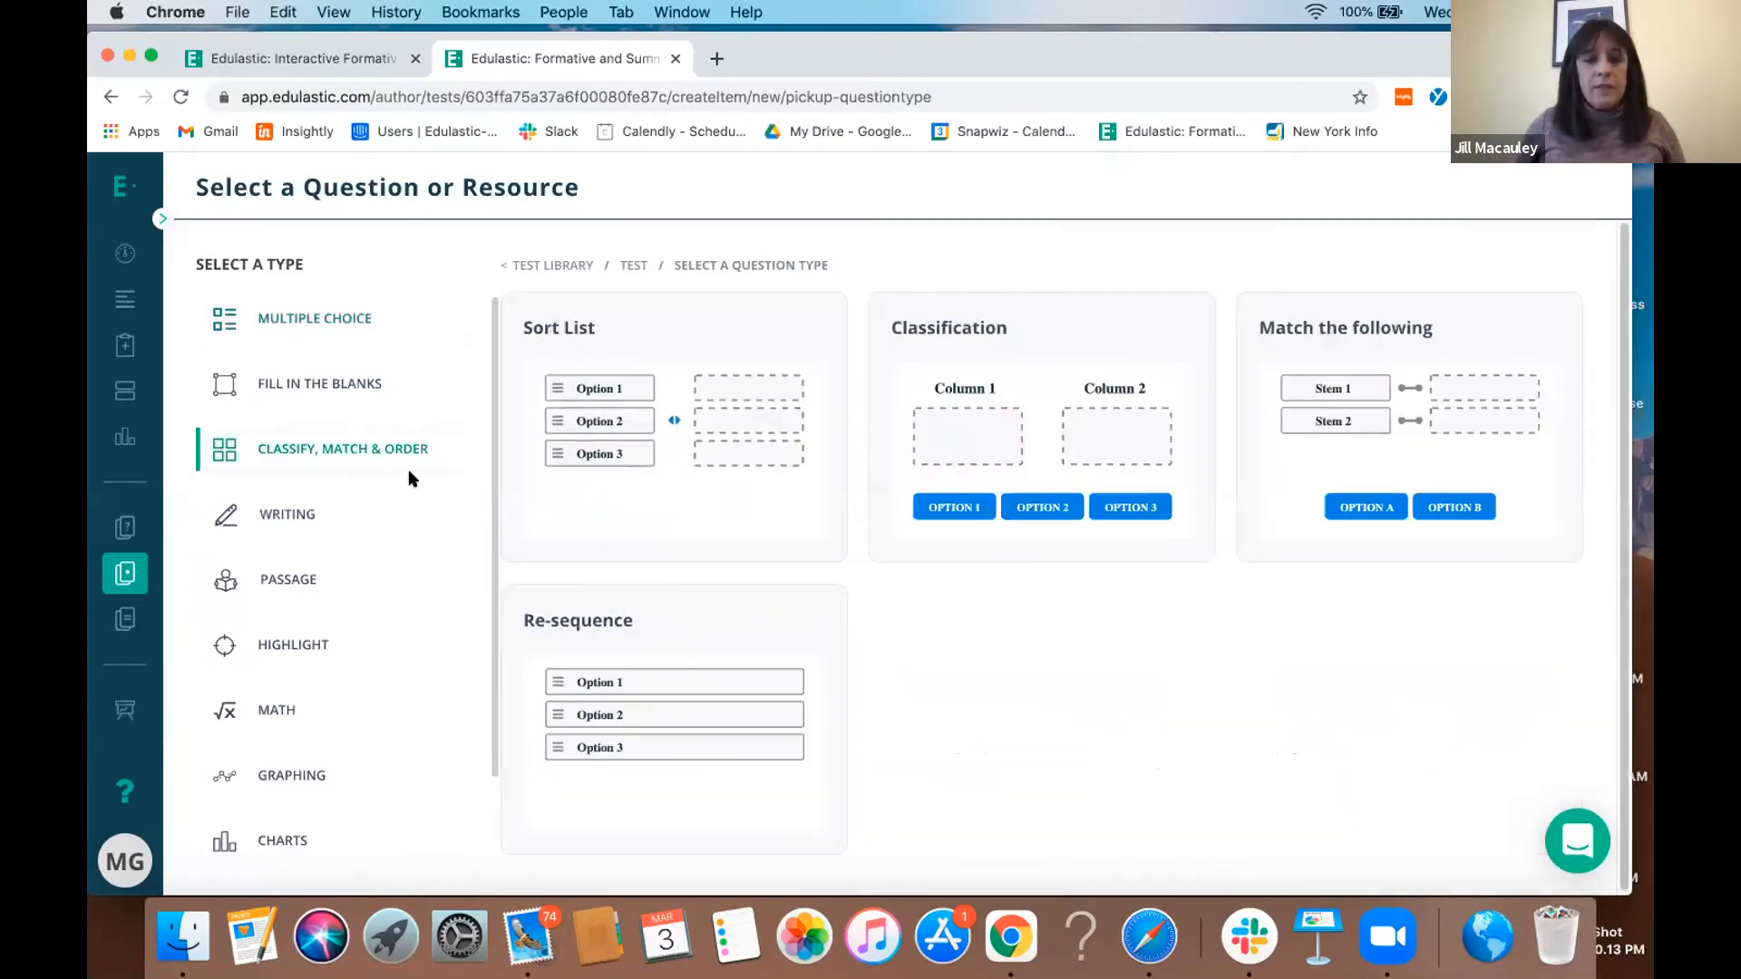
click(347, 581)
click(328, 711)
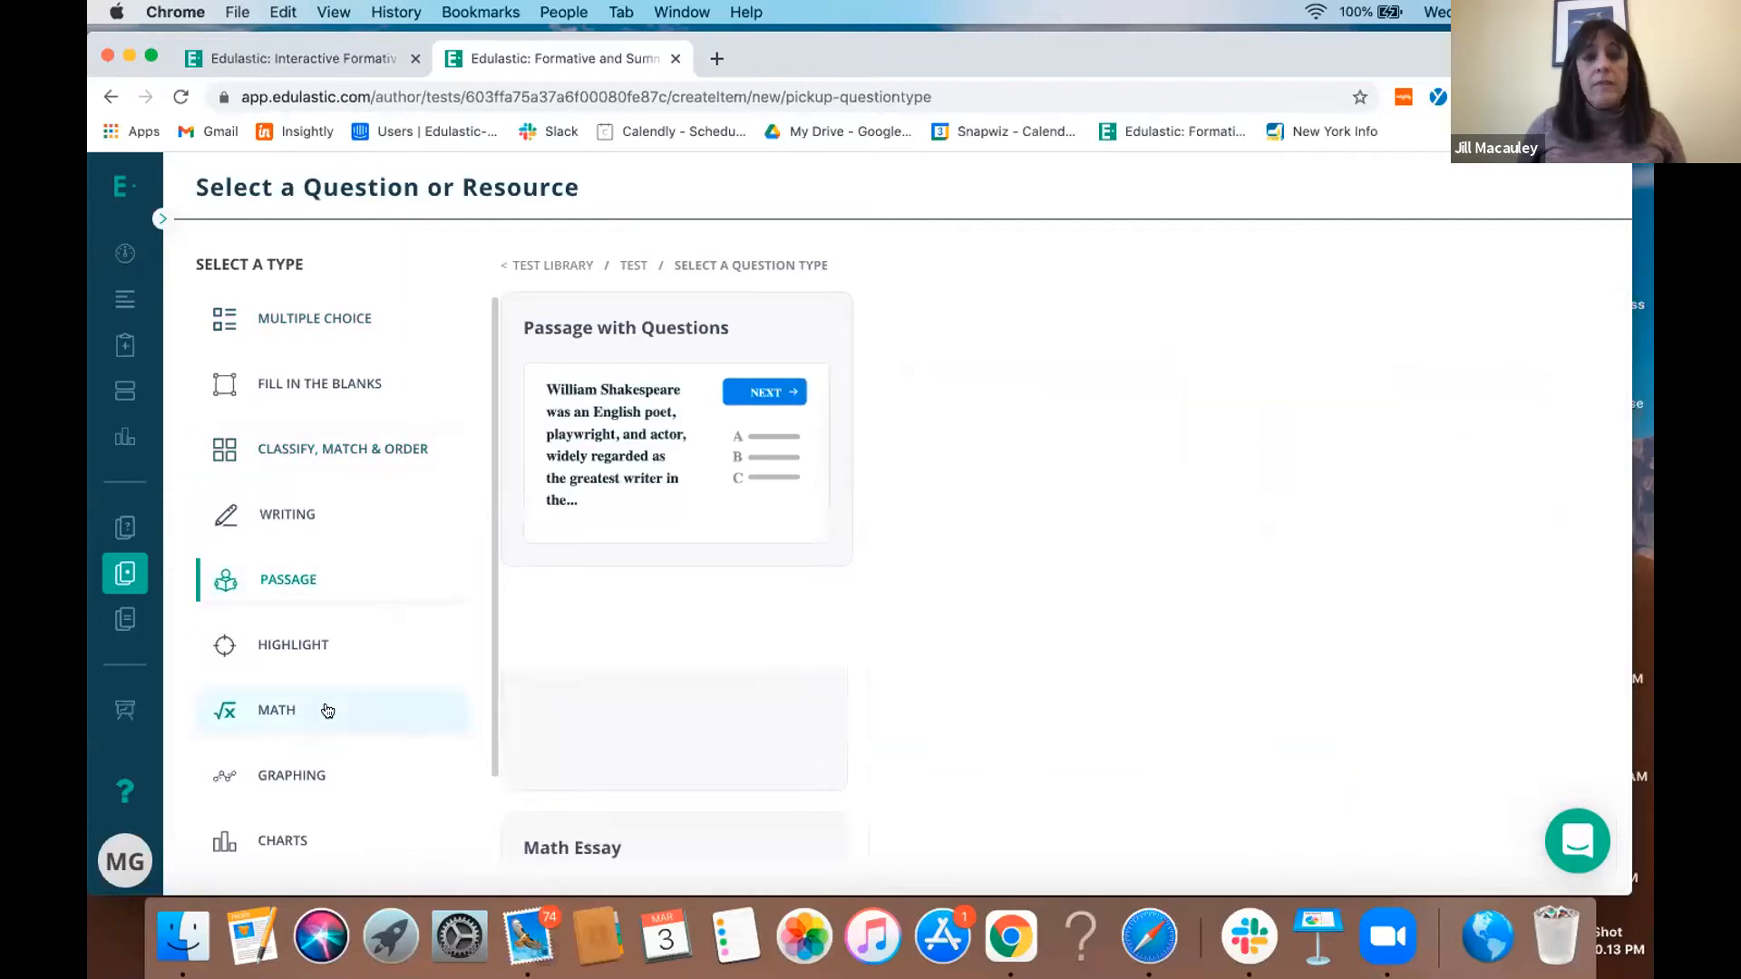
click(367, 388)
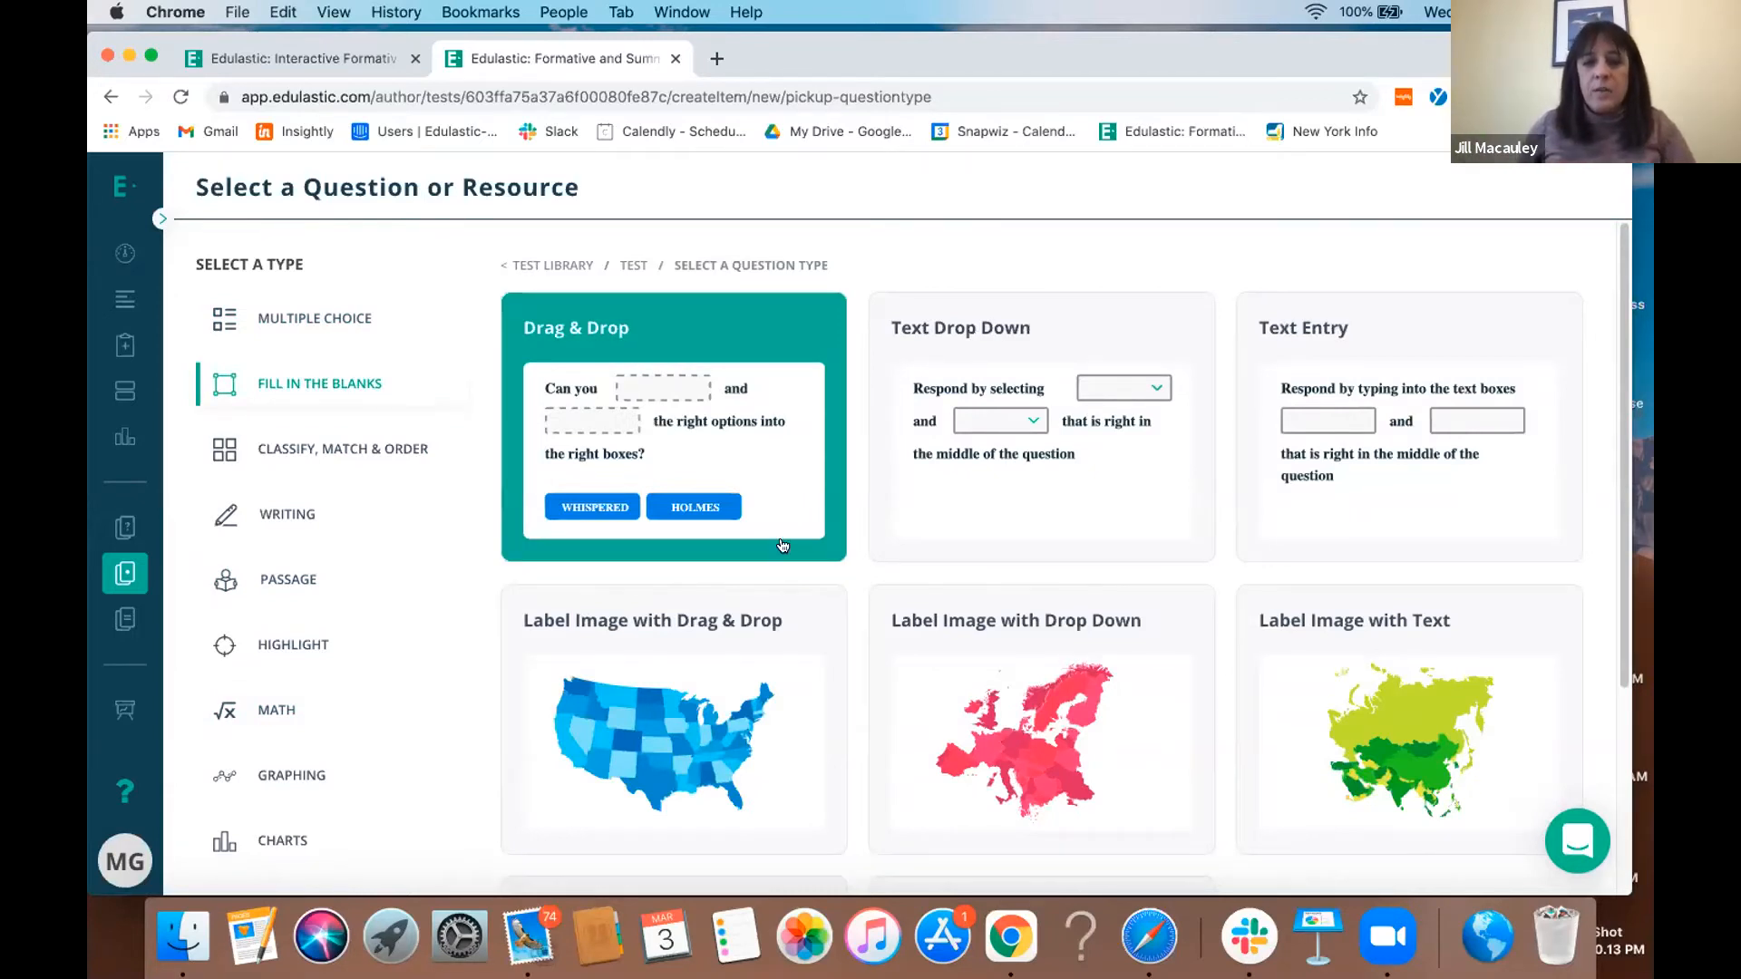
scroll(1009, 648, down, 2)
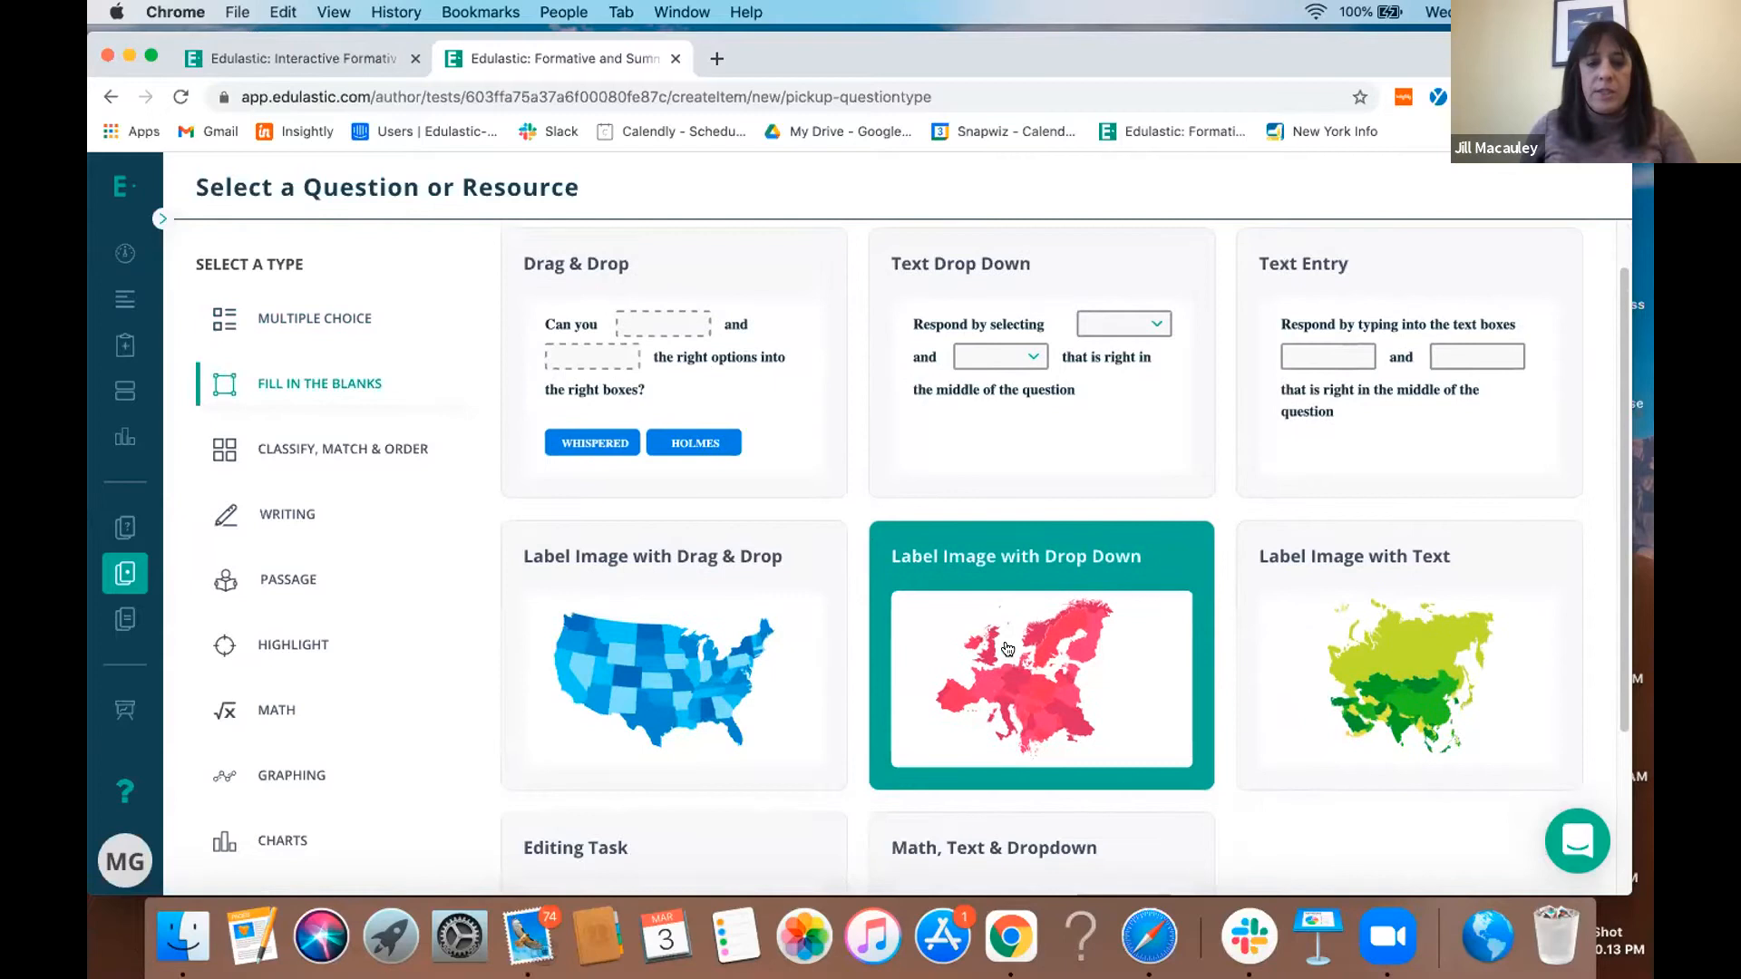
scroll(1008, 648, down, 3)
click(313, 772)
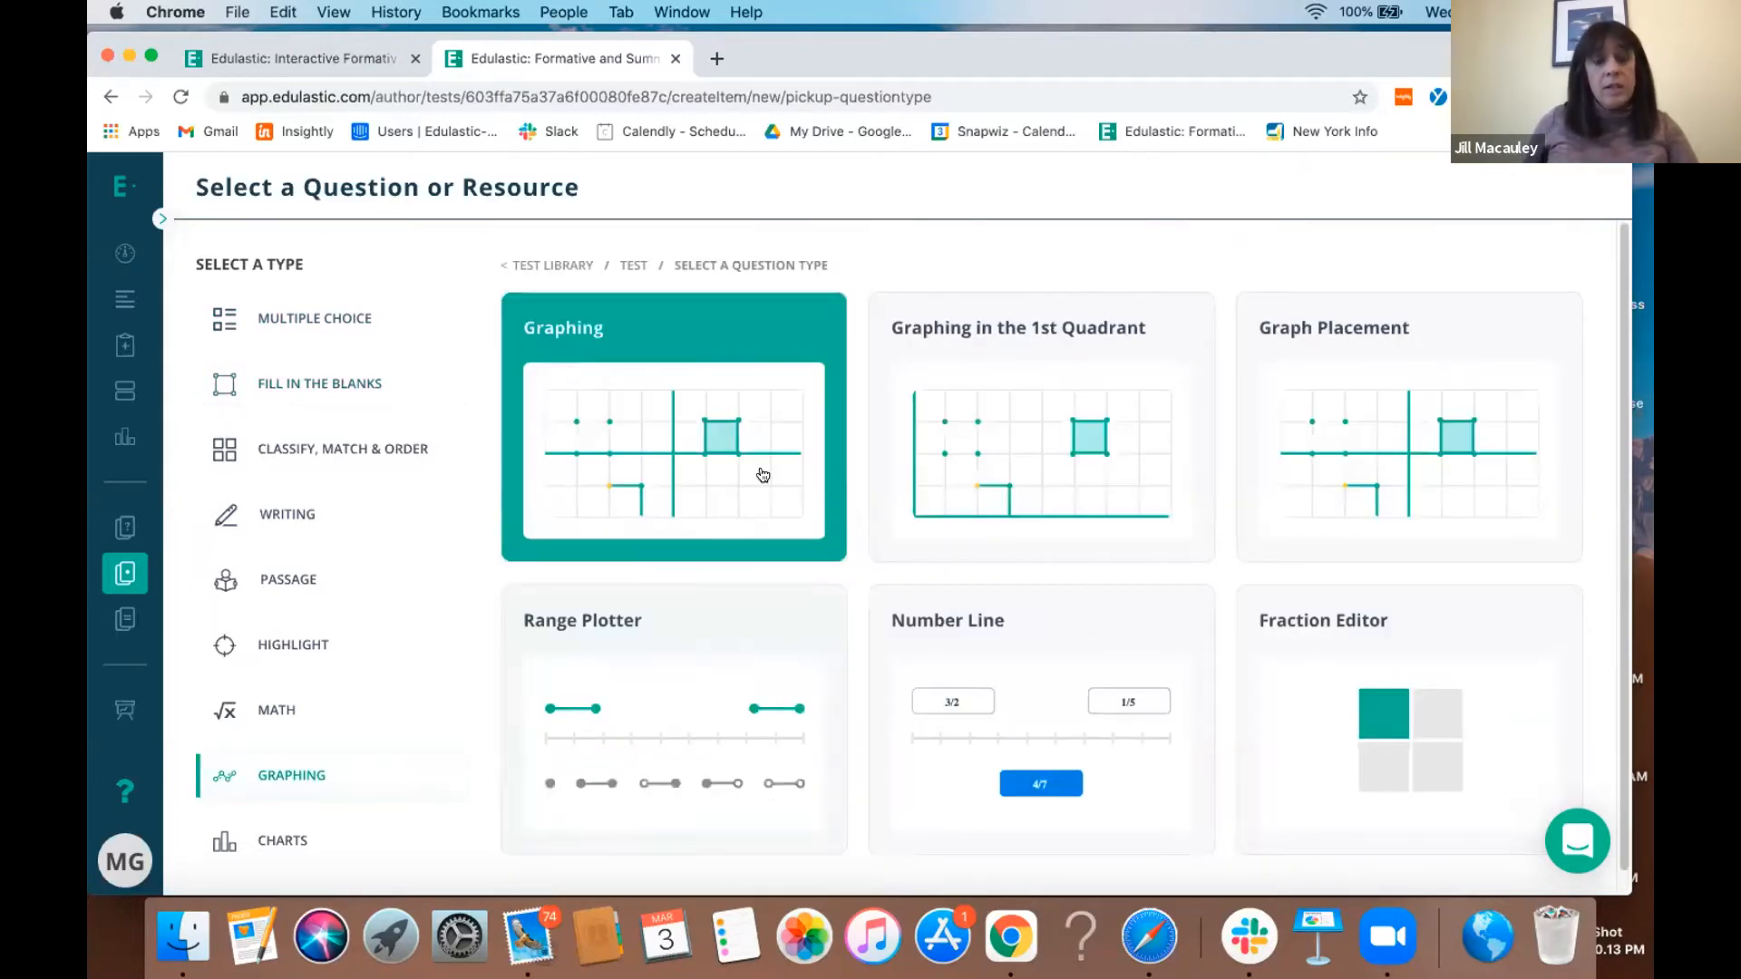
scroll(1061, 476, down, 1)
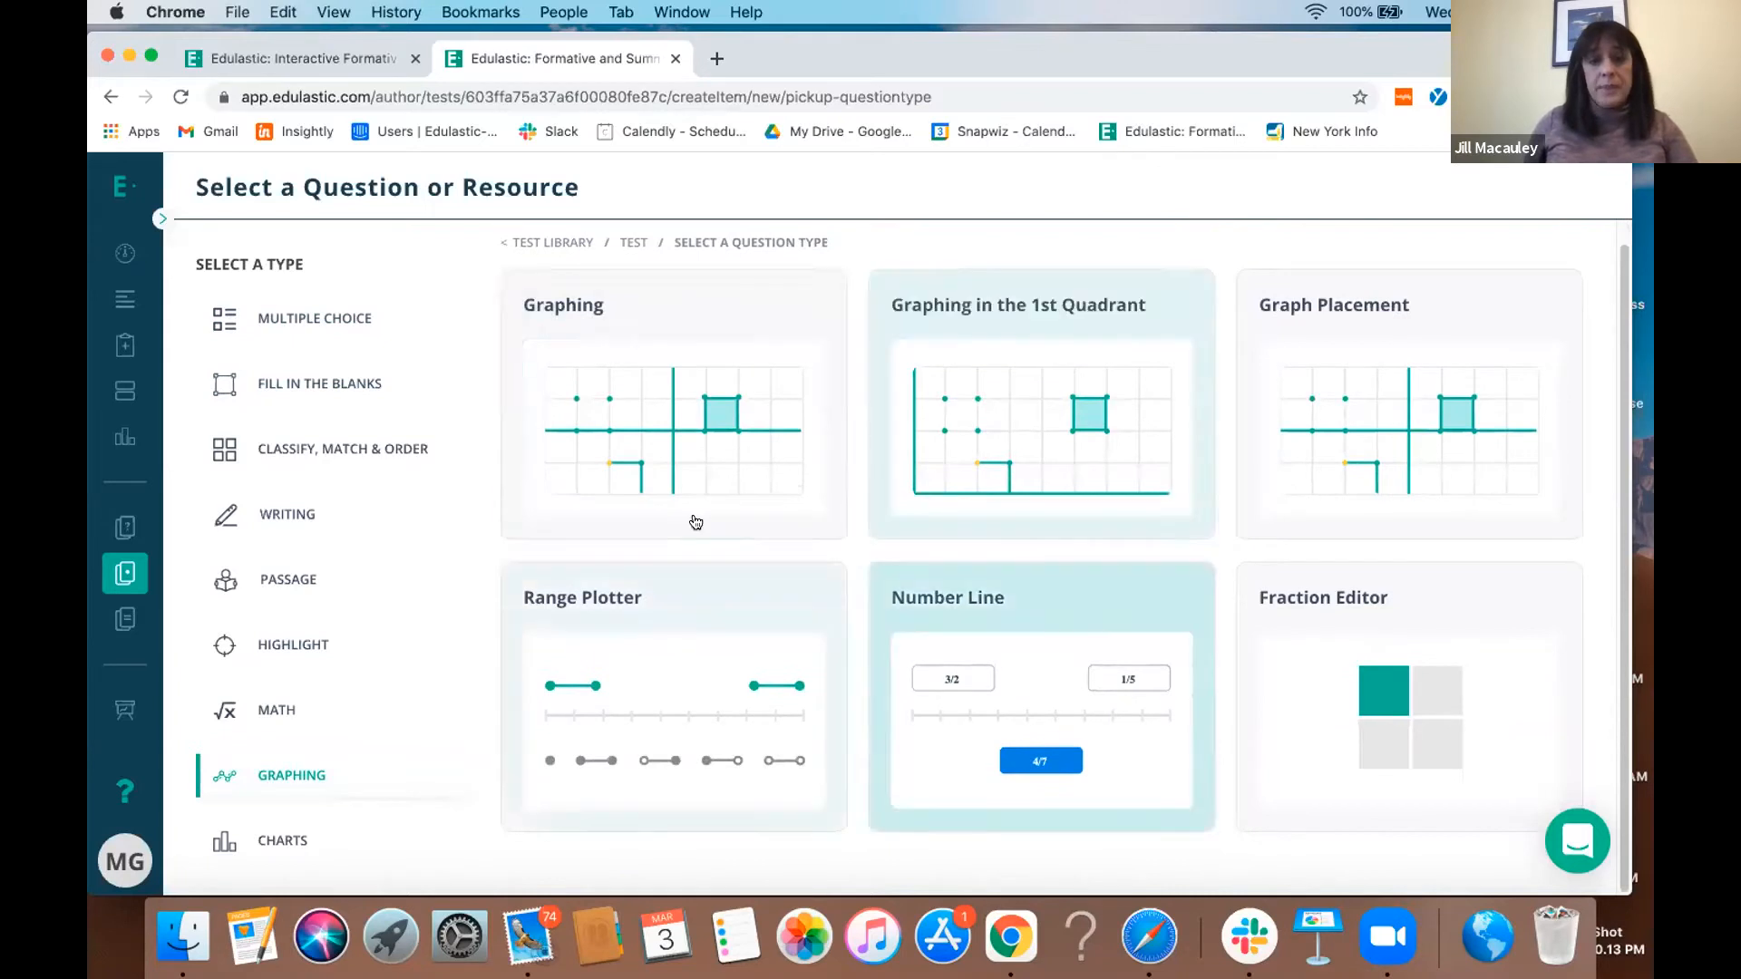
click(288, 712)
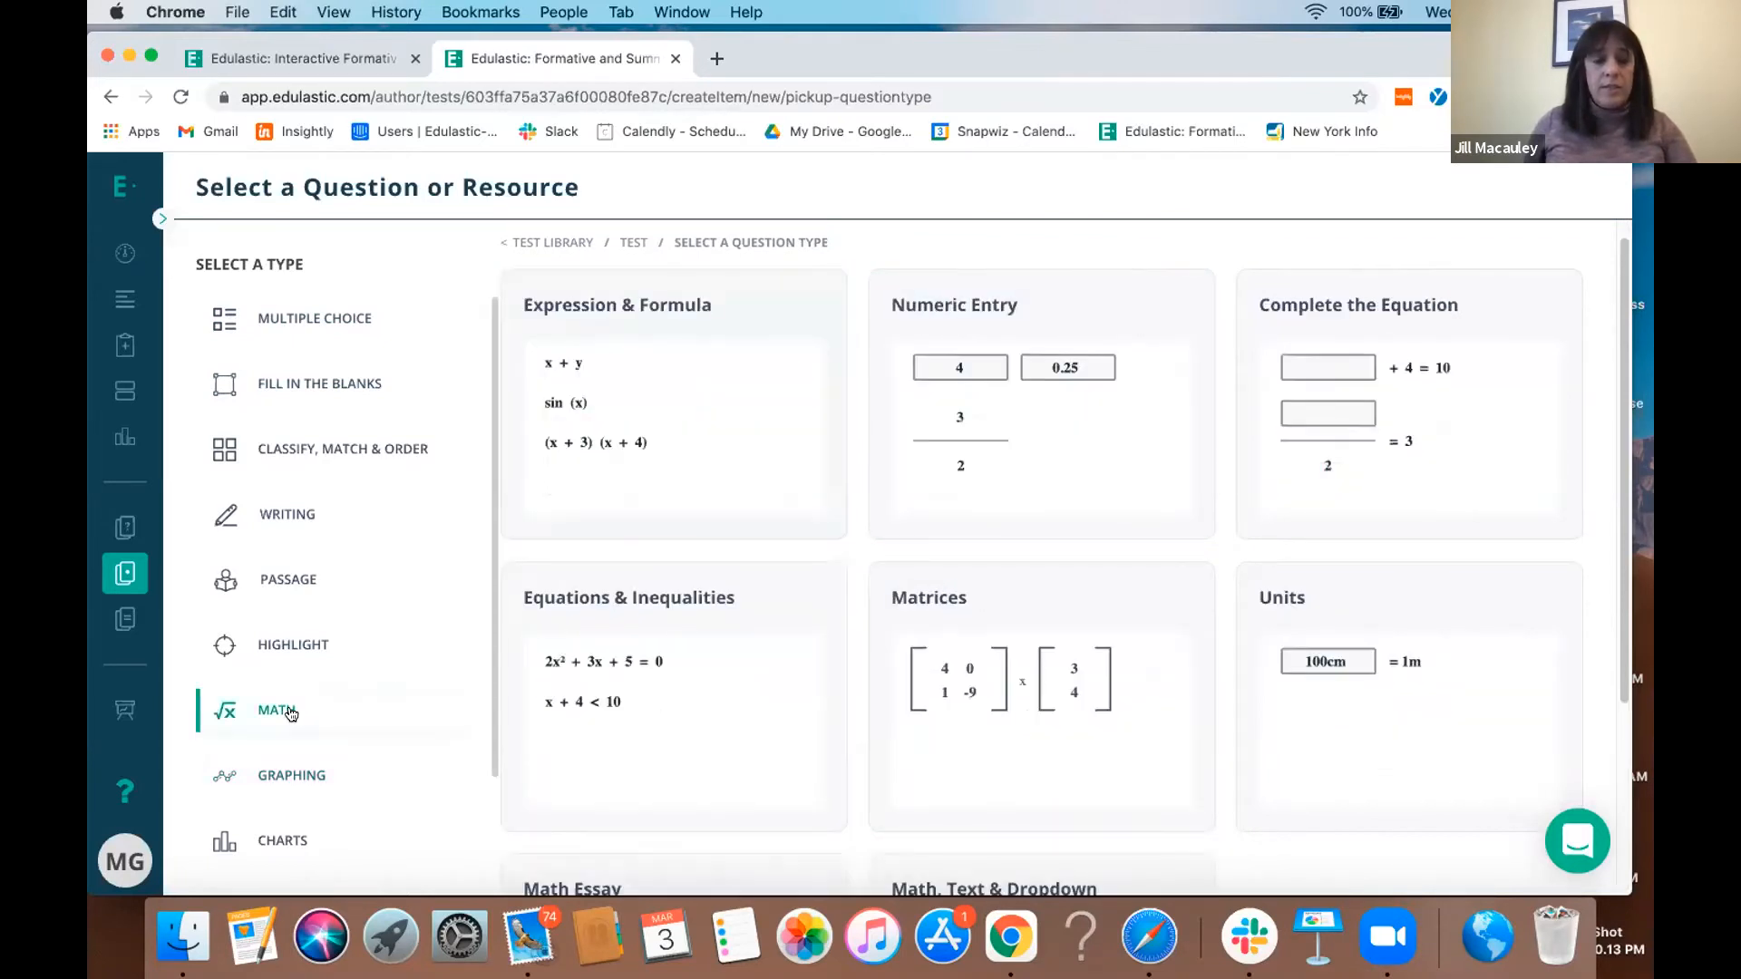
click(314, 581)
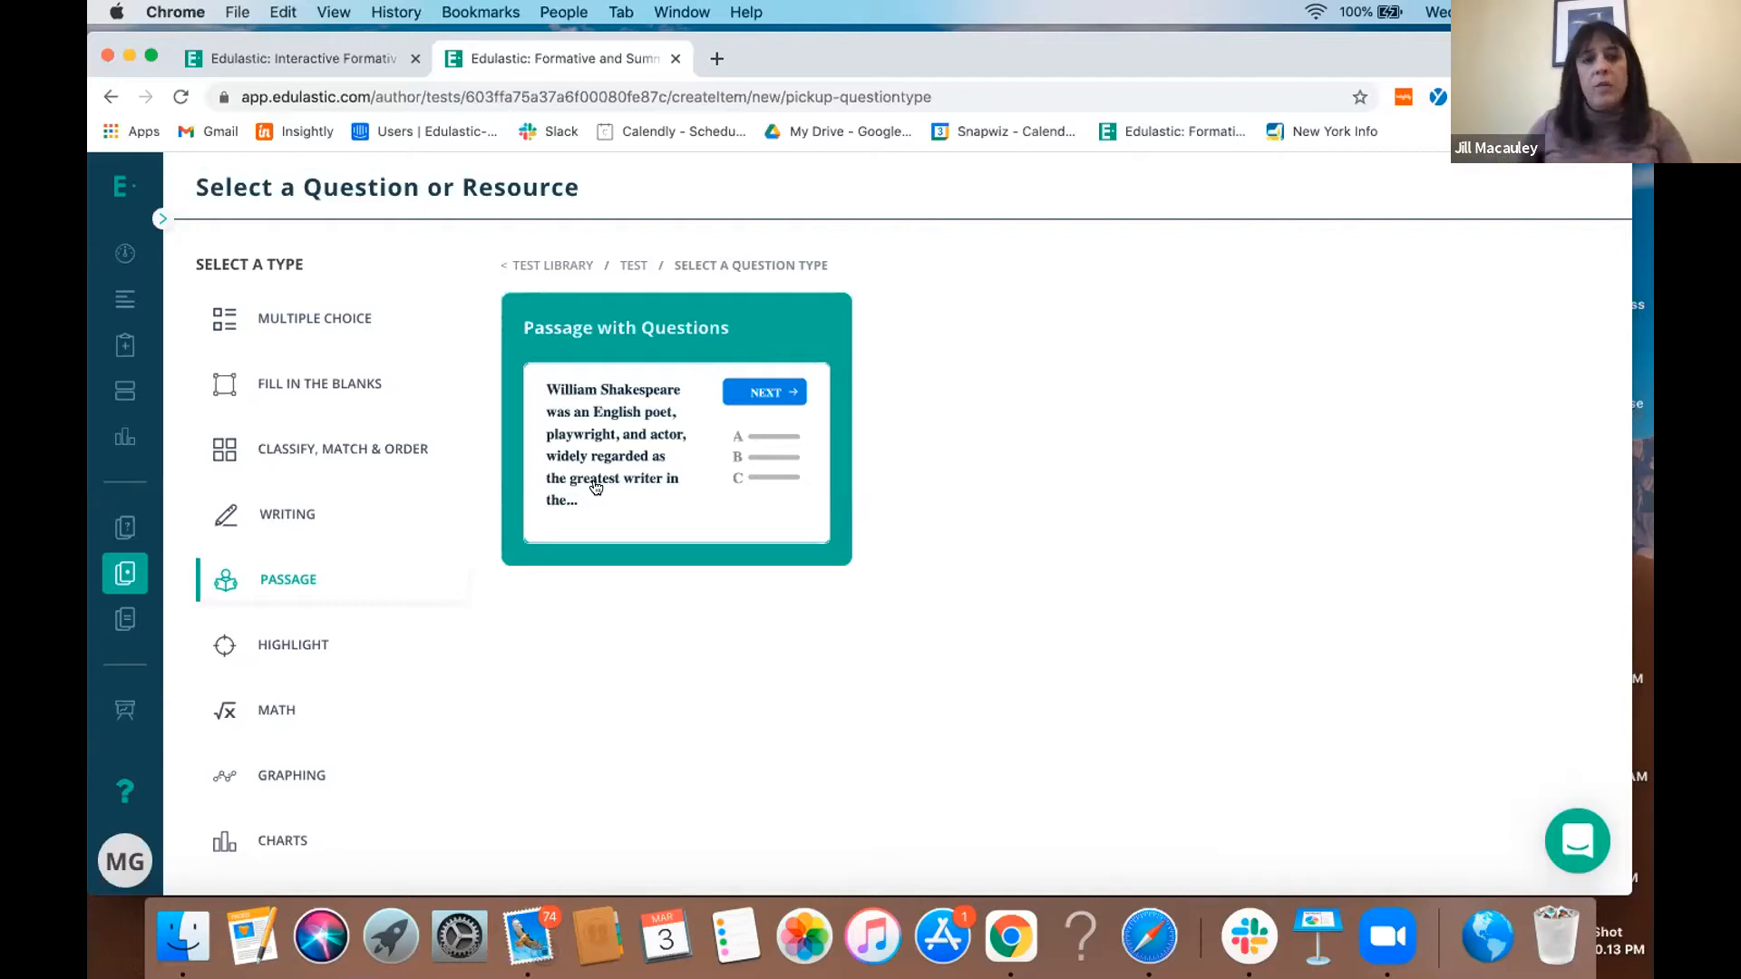
- Go to the test library and replace all existing filters with Grade 7
click(127, 565)
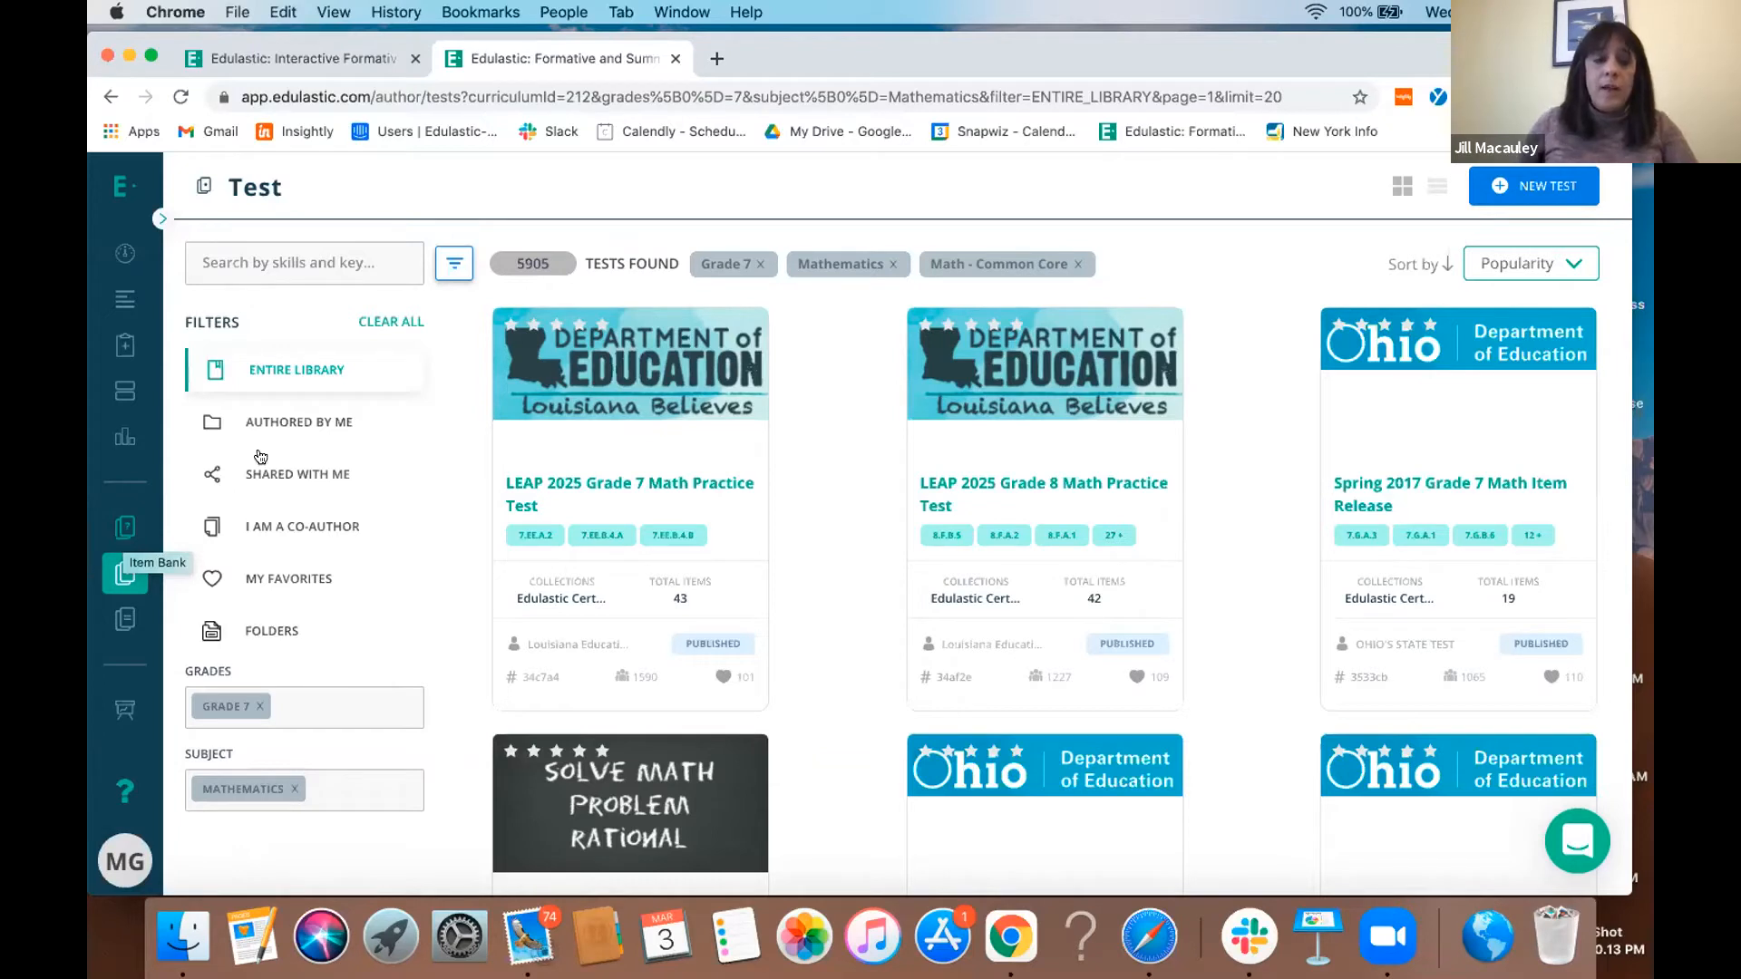
click(369, 323)
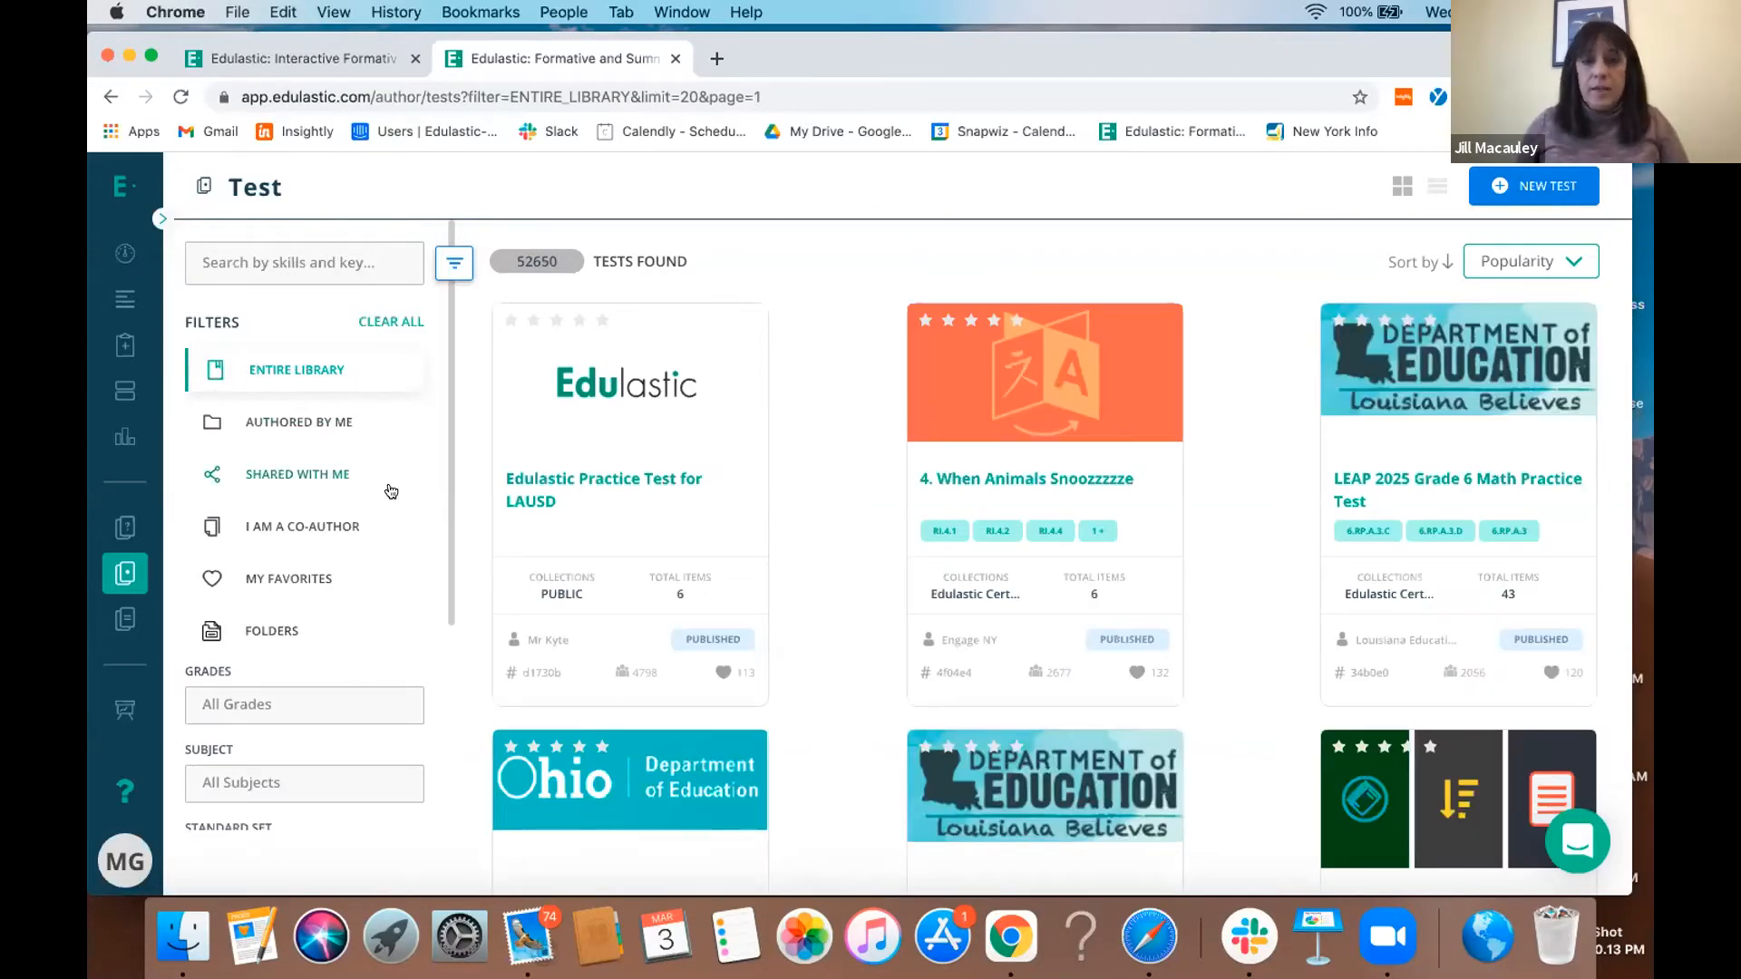
scroll(391, 492, down, 4)
click(365, 438)
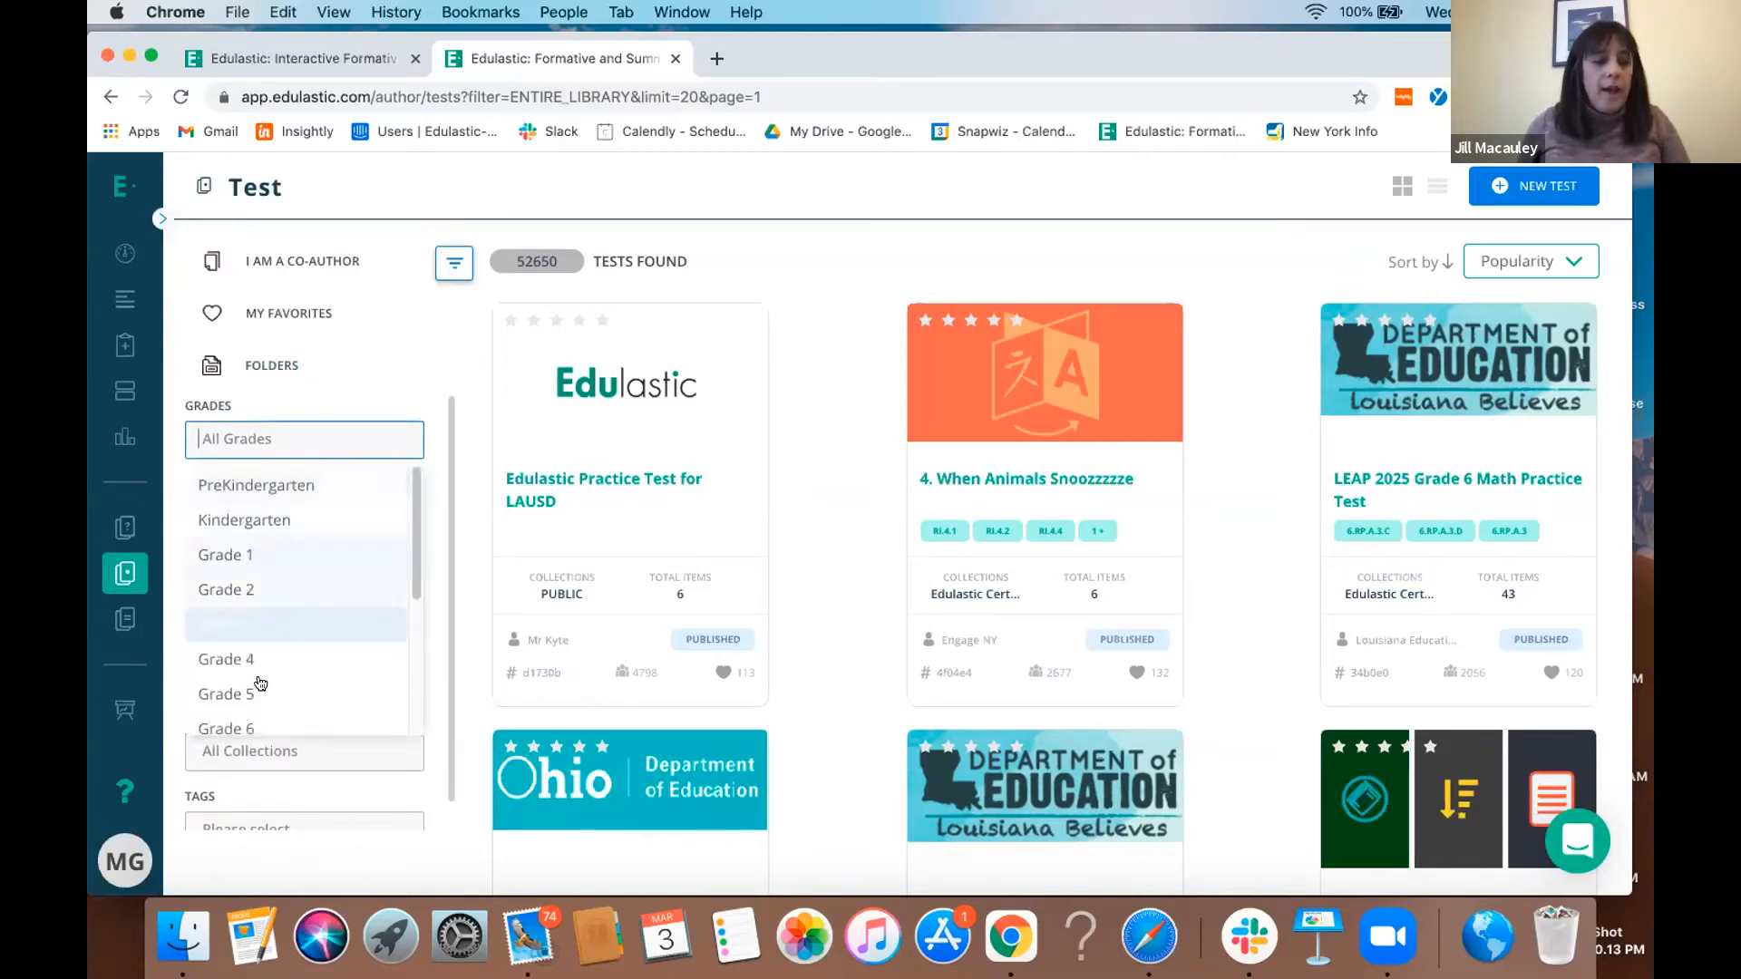
scroll(263, 680, down, 2)
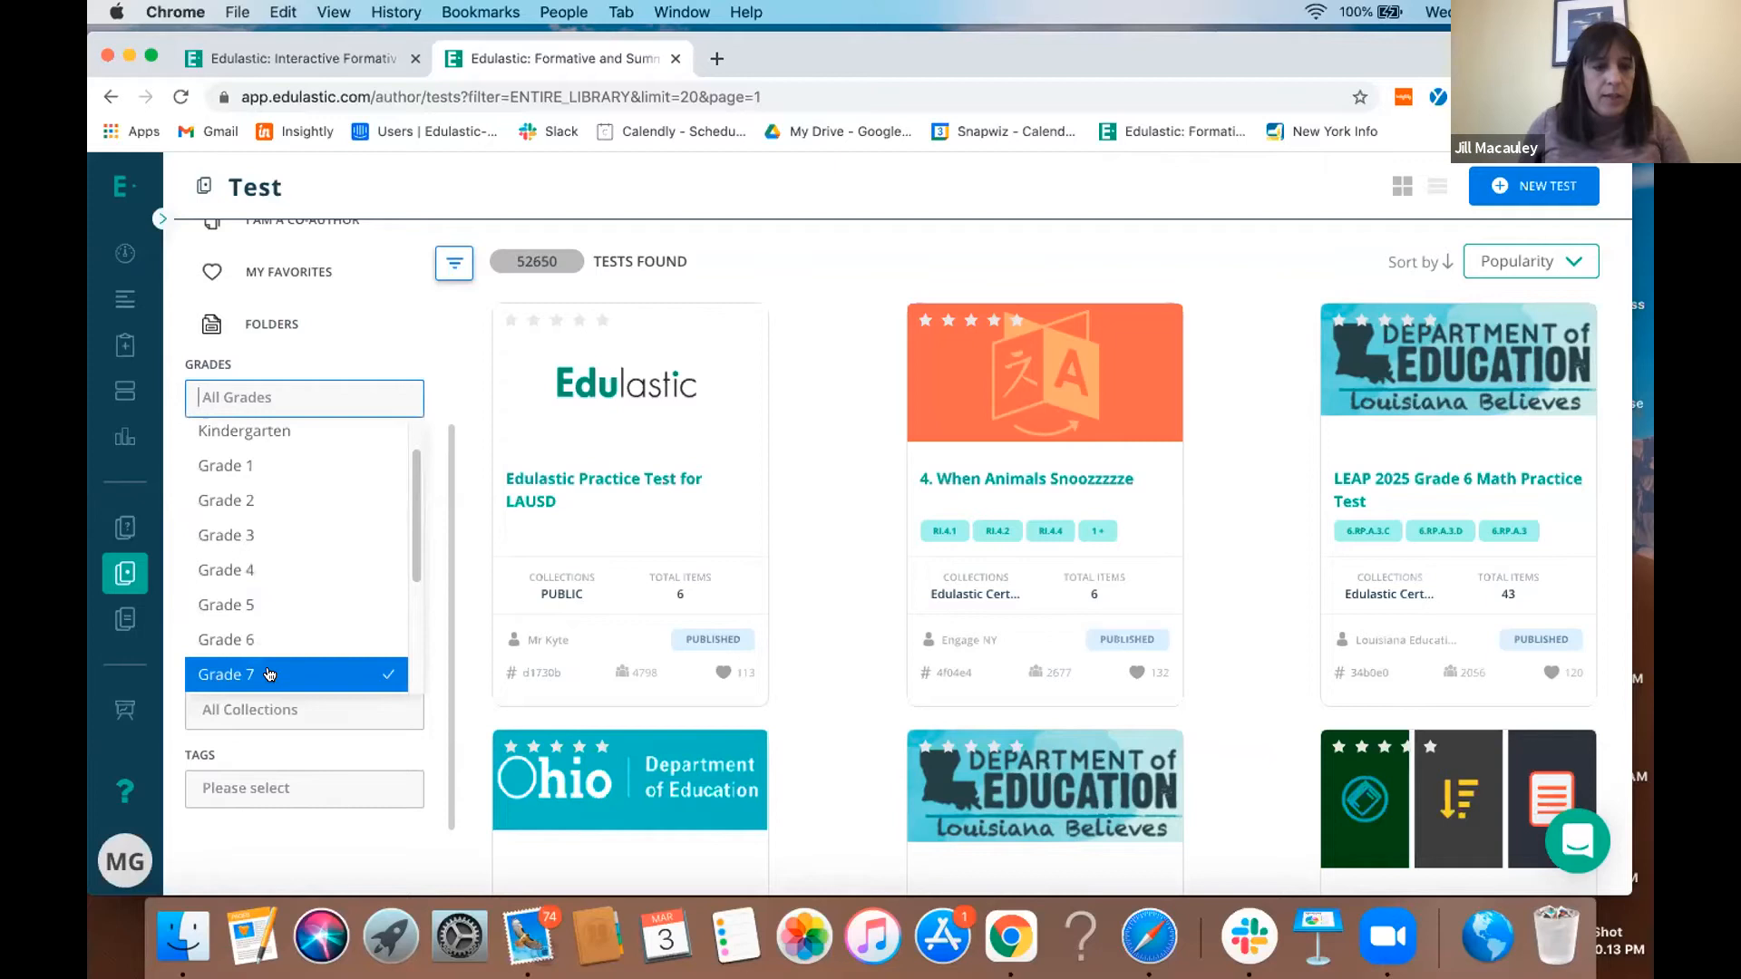
click(263, 680)
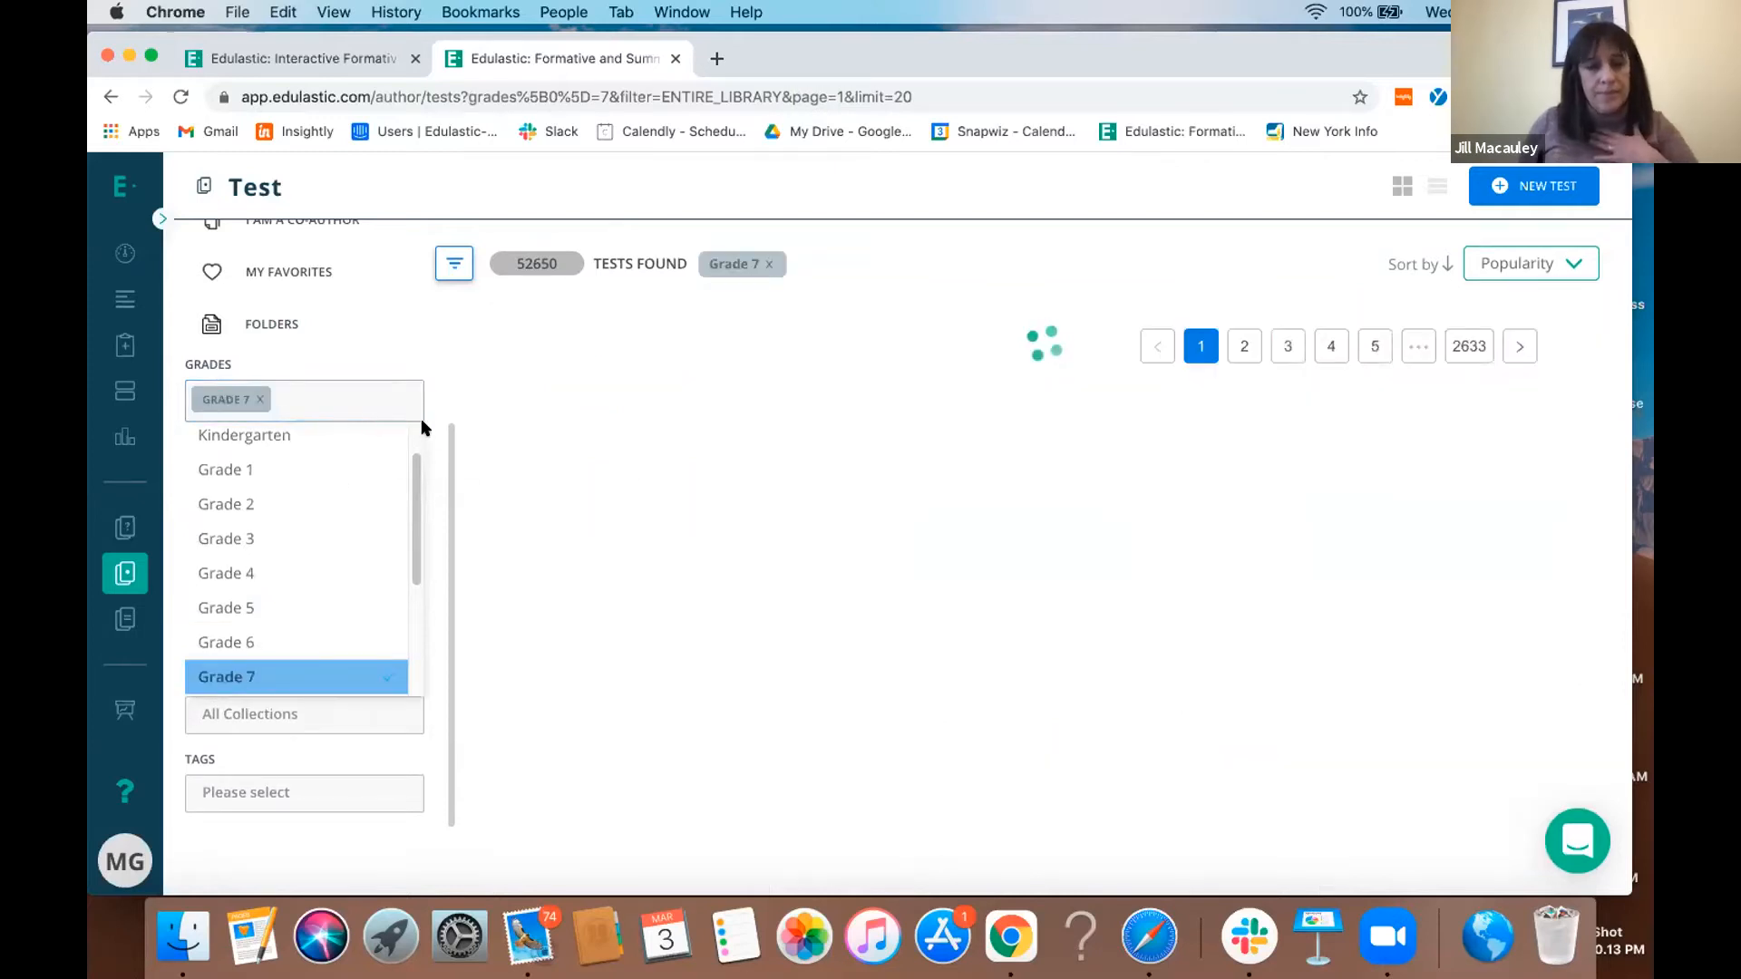
- Filter the library tests by subject ELA and standard set ELA - Common Core, and browse the matching tests
click(349, 479)
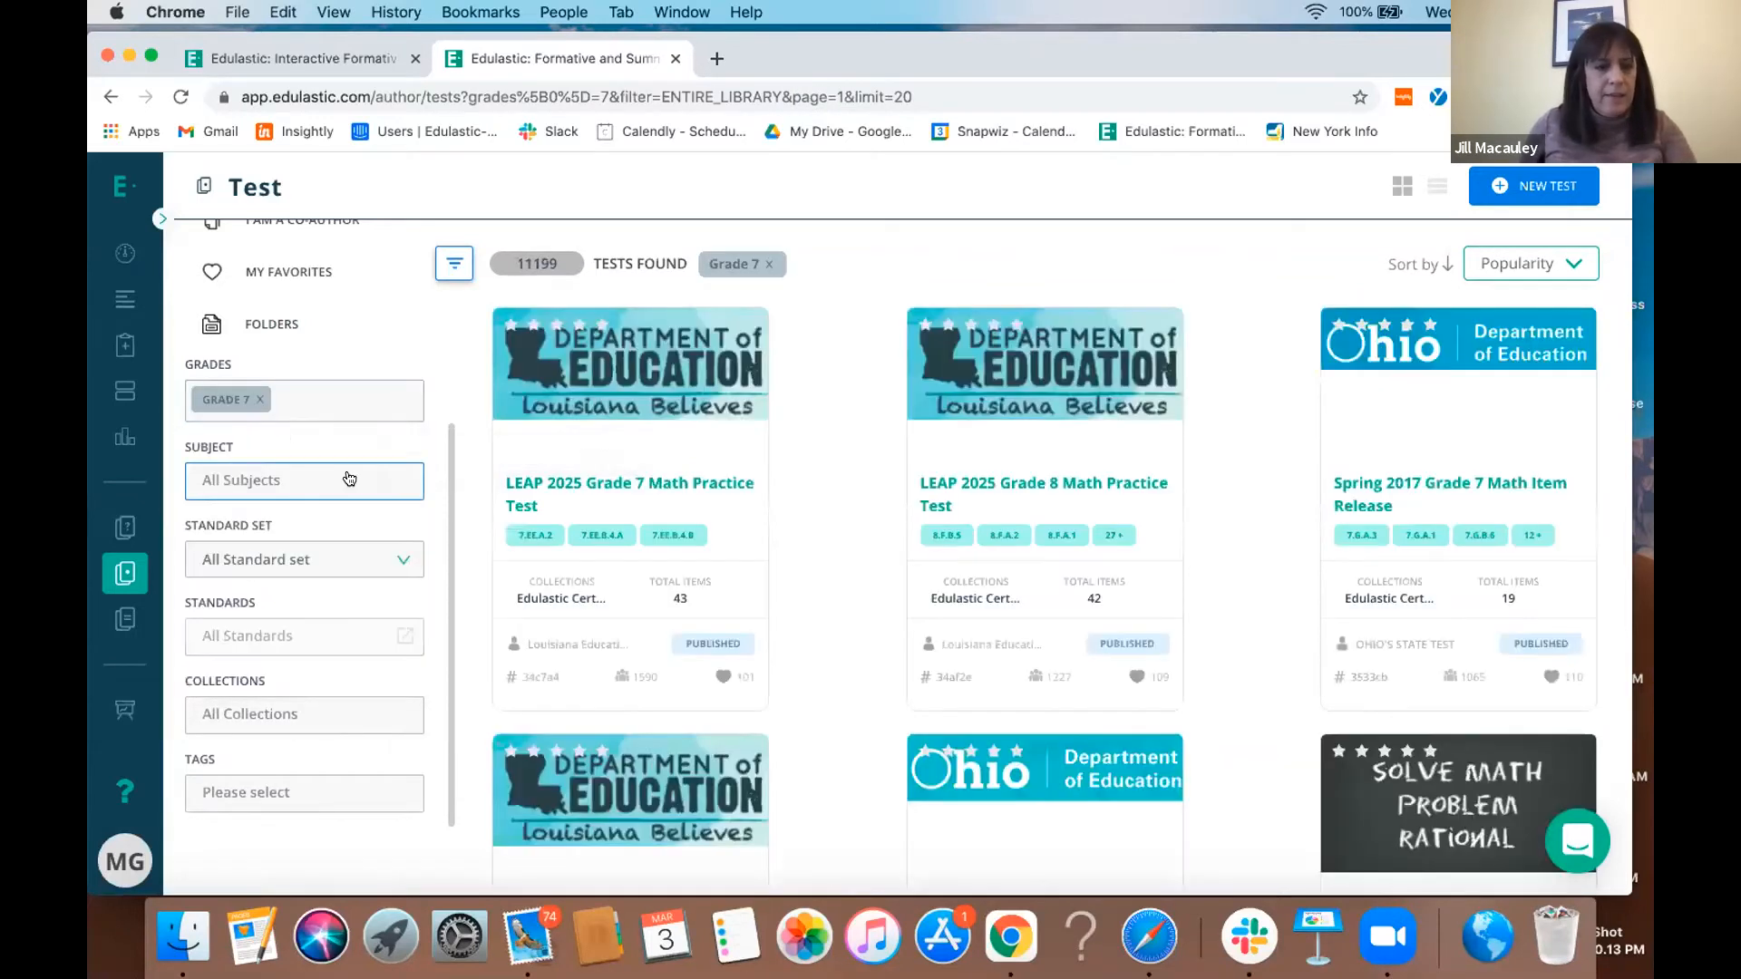
click(250, 555)
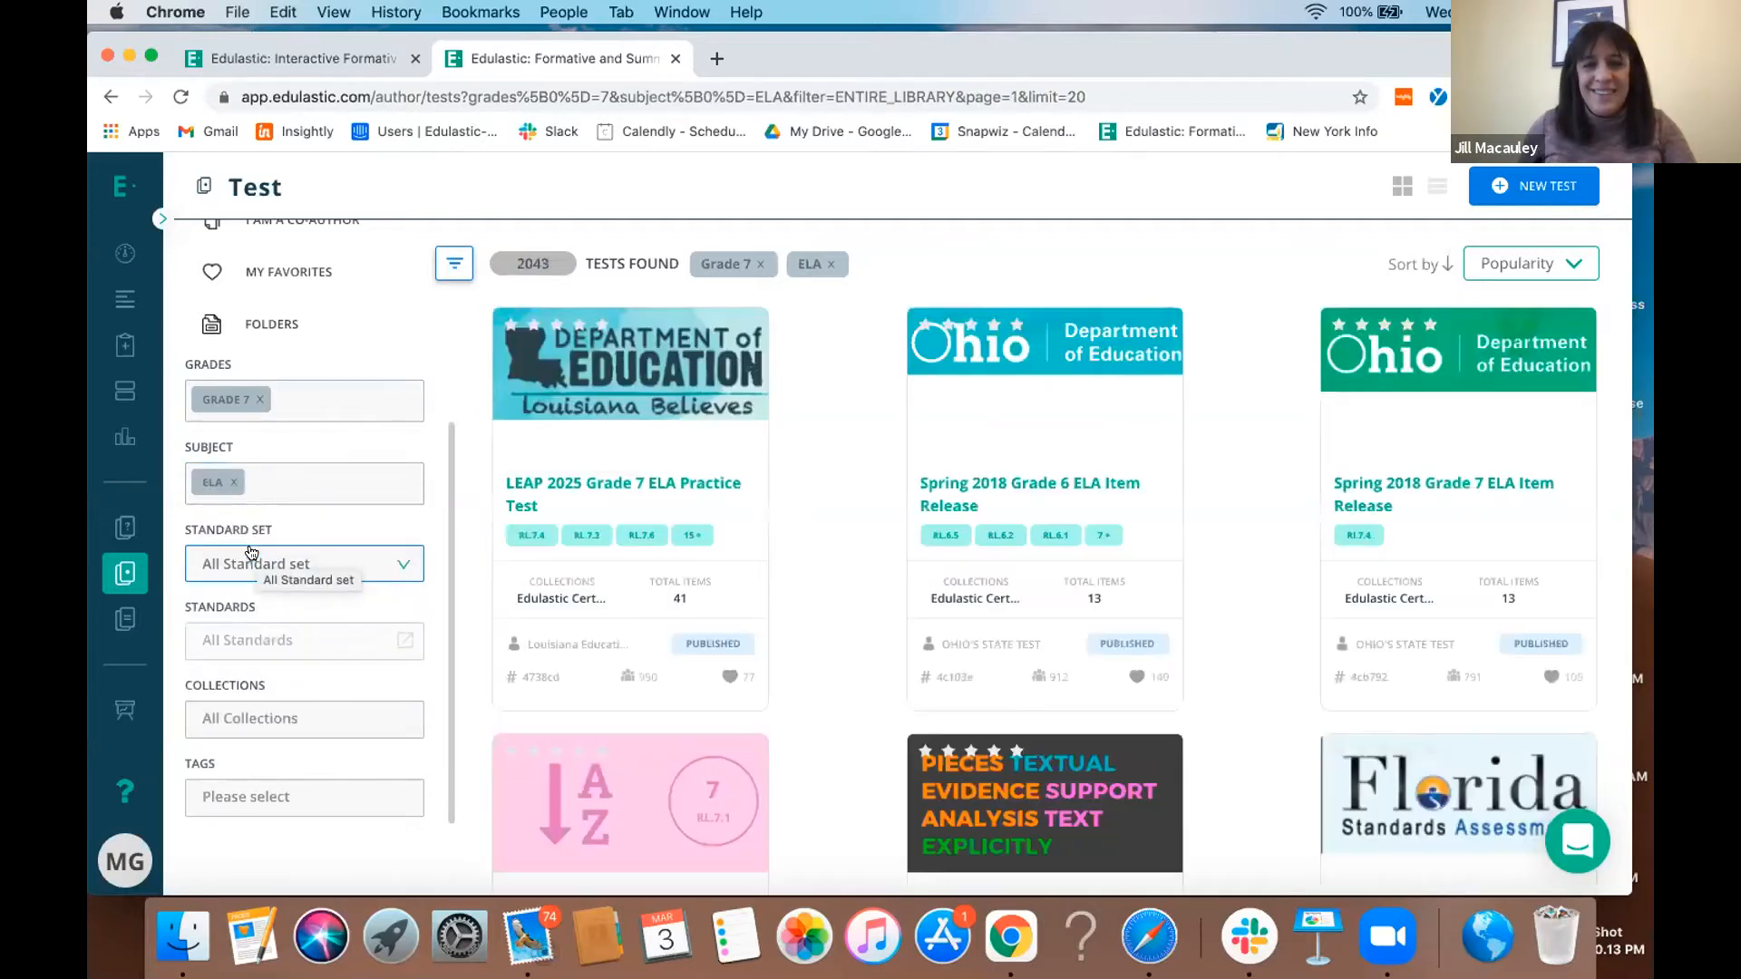
click(363, 563)
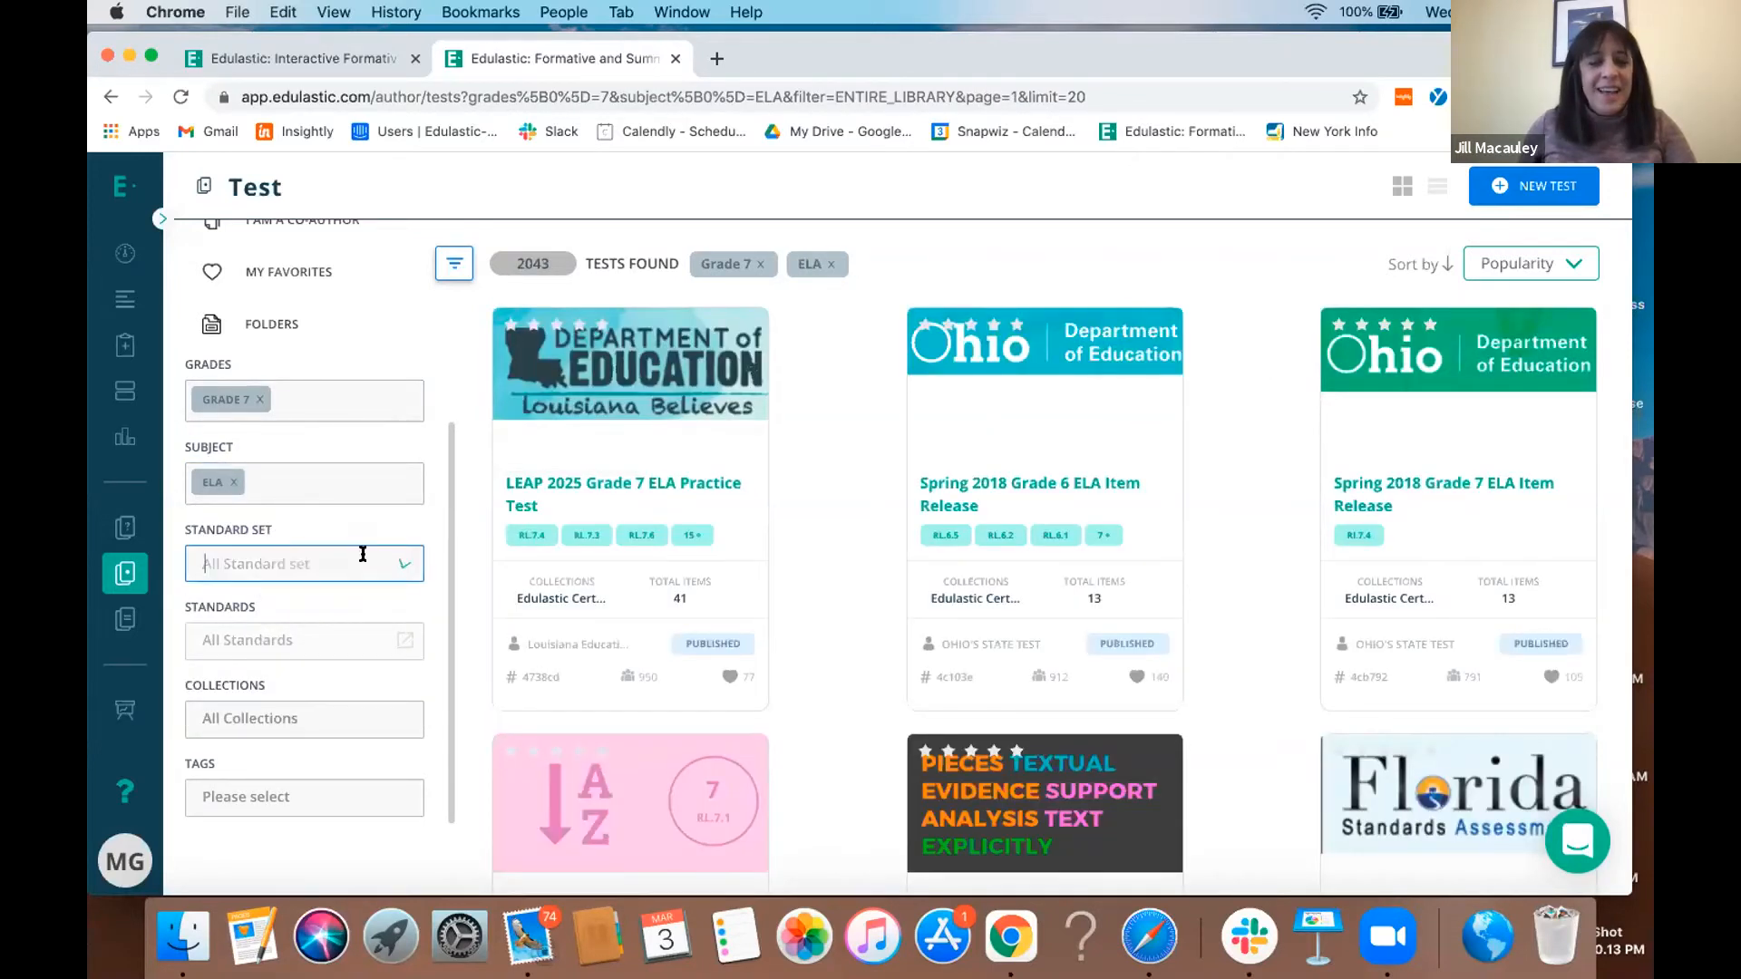
scroll(272, 508, down, 1)
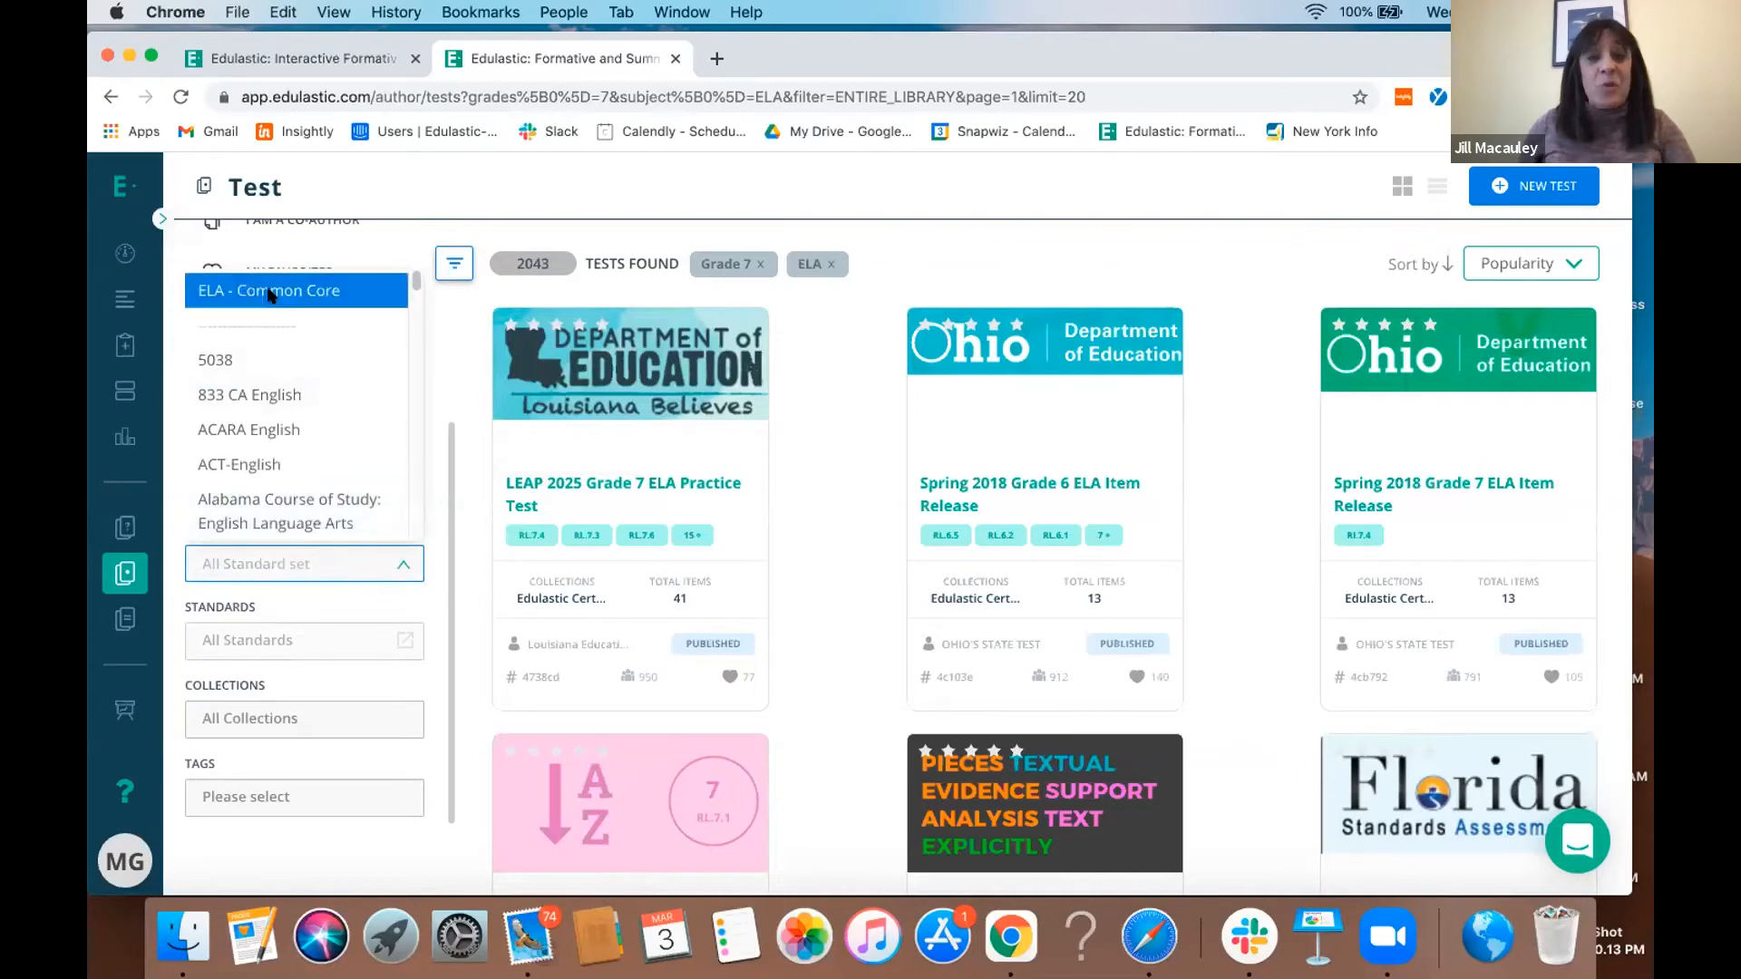
click(267, 292)
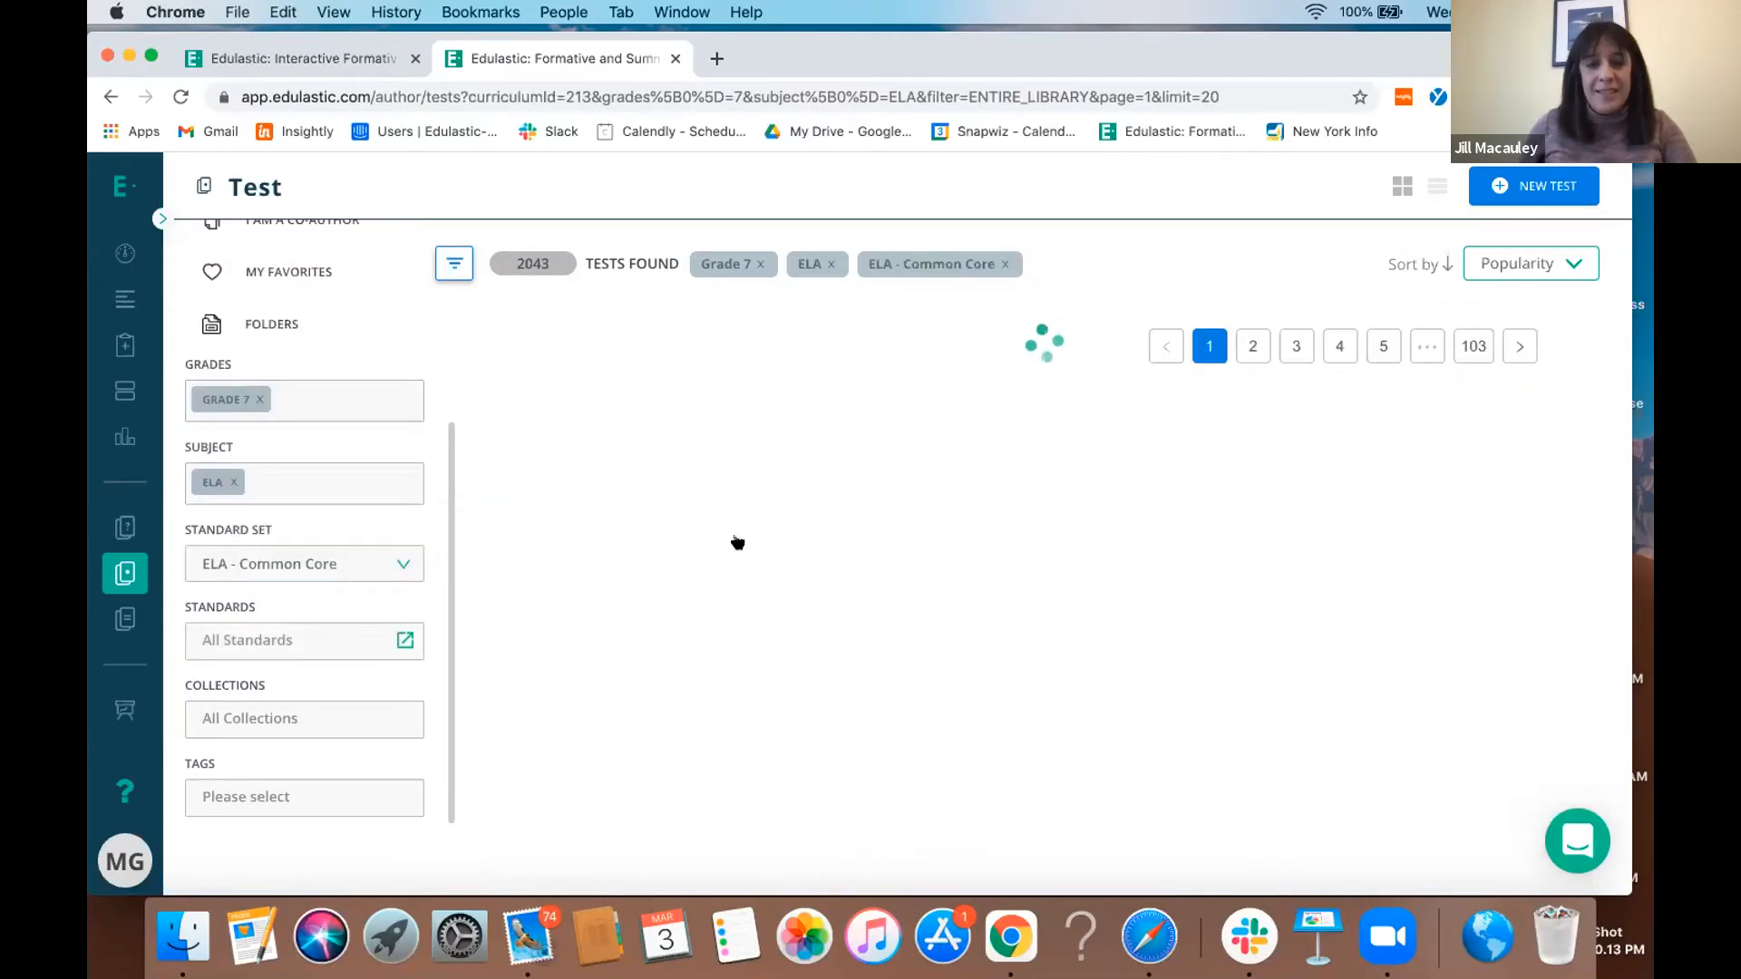
scroll(877, 399, down, 6)
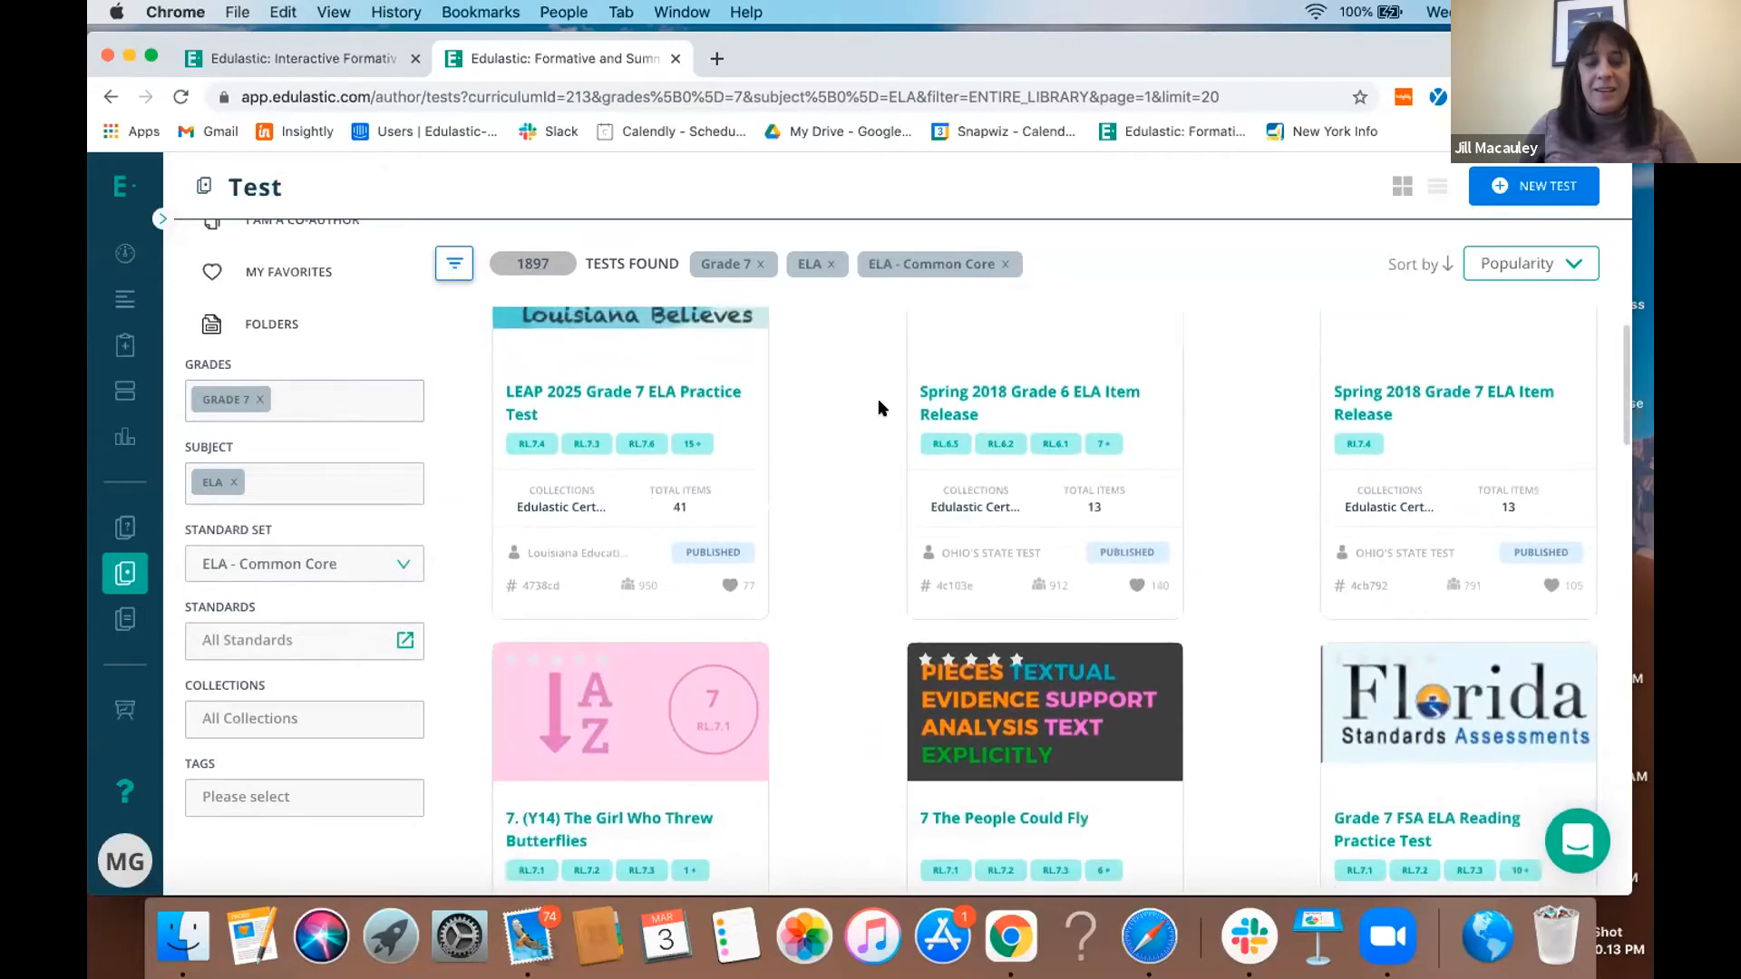
scroll(473, 612, down, 3)
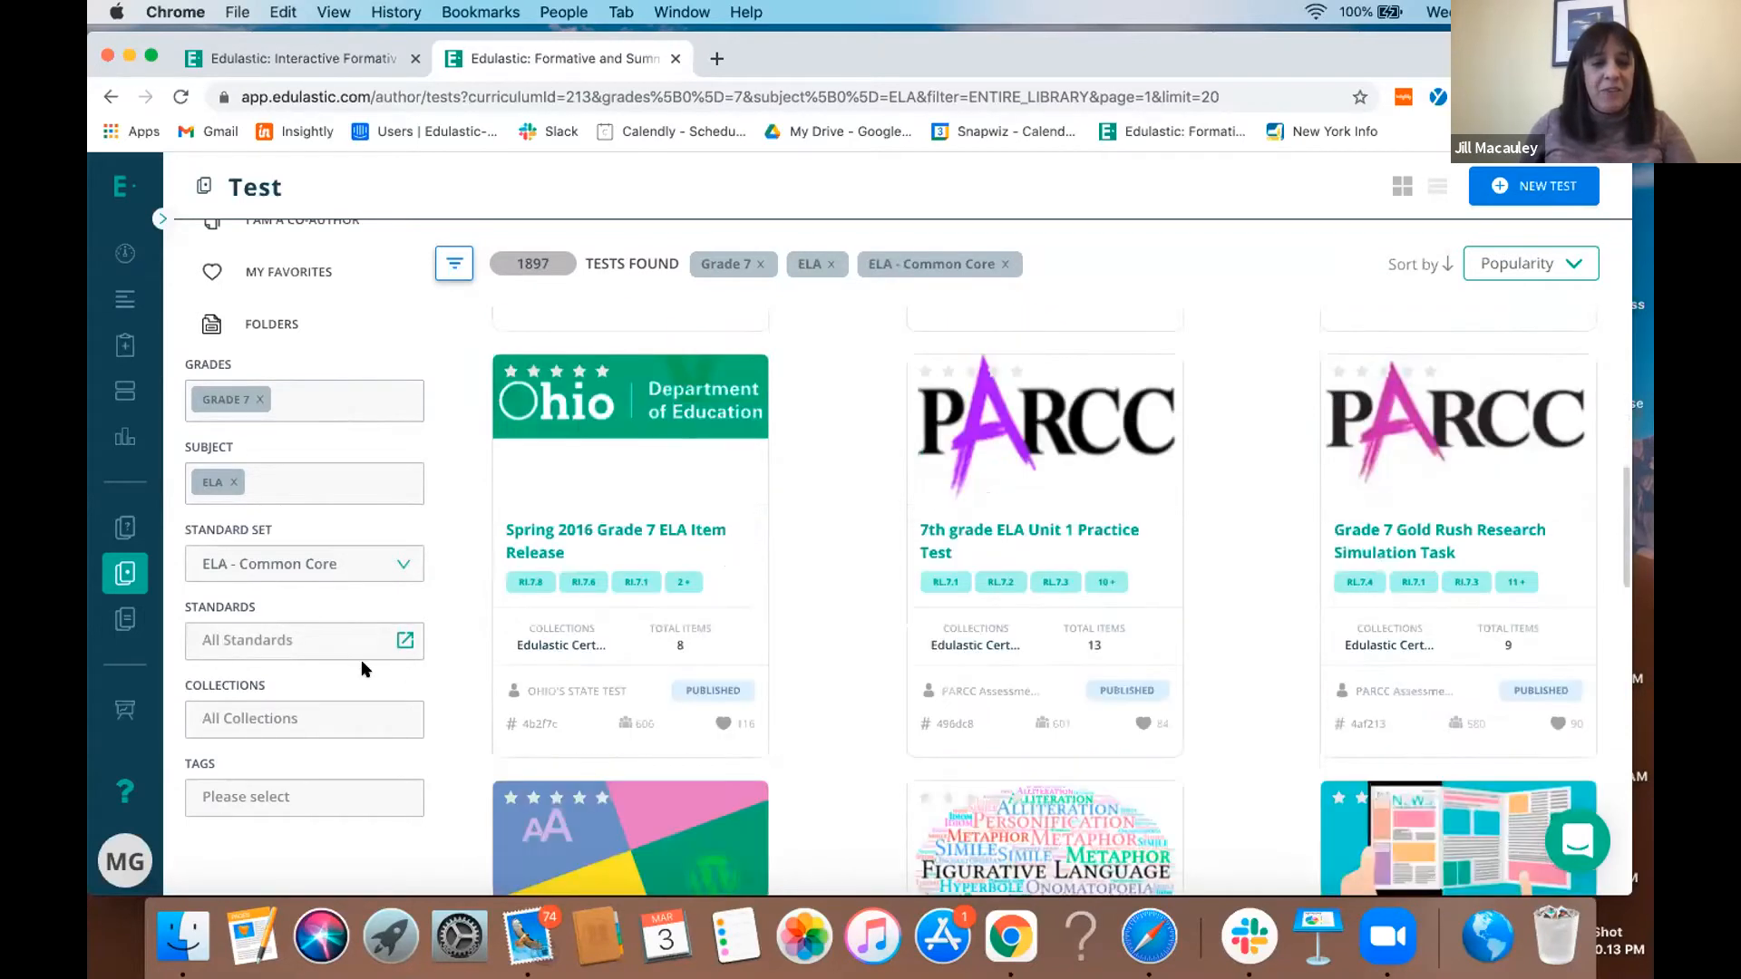
- Filter the library tests by the Engage NY collection and remove the ELA subject filter
click(349, 717)
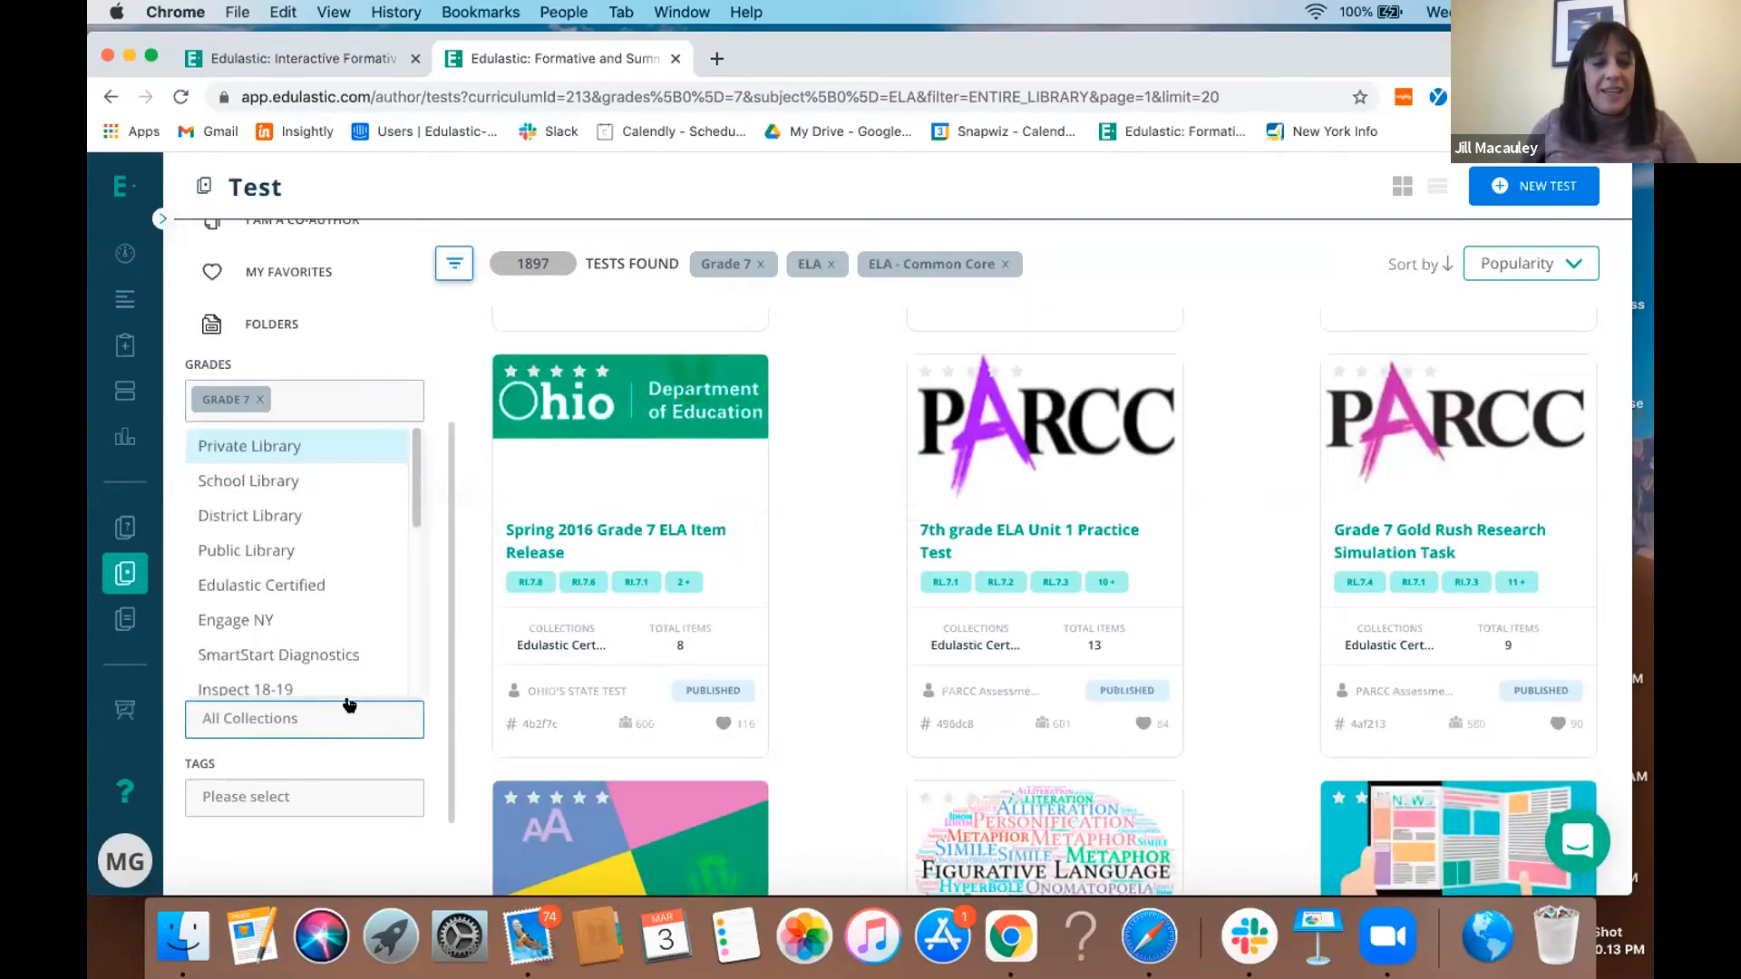
click(252, 610)
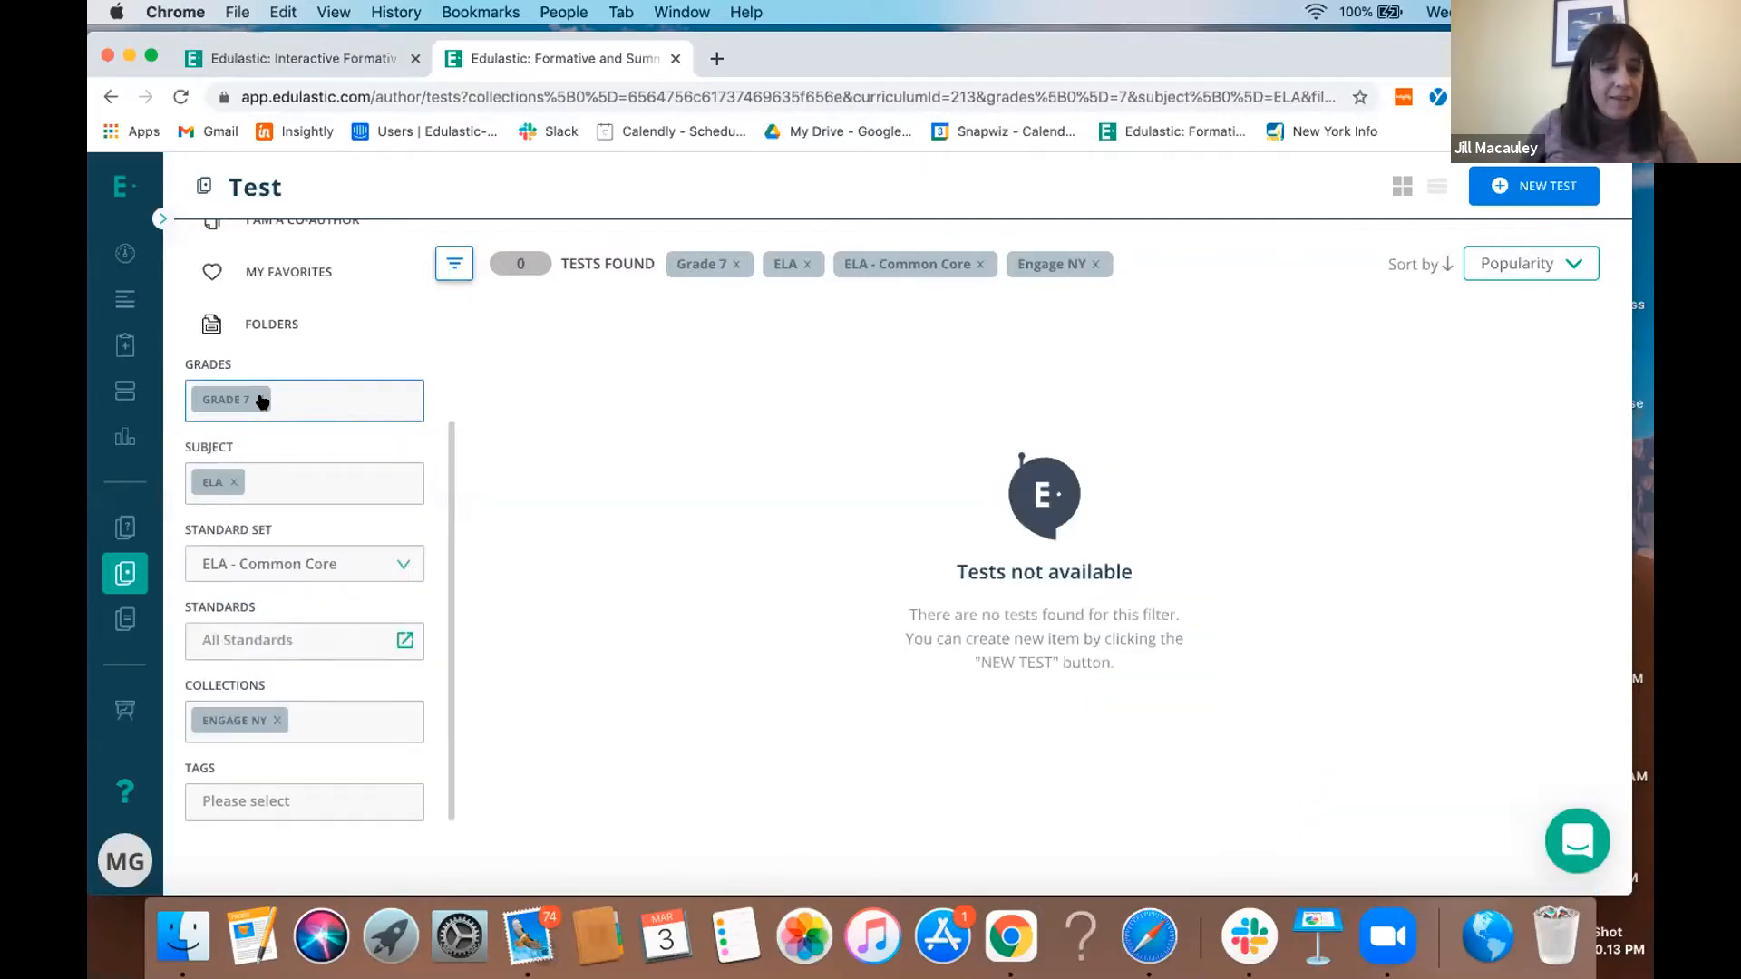
click(234, 483)
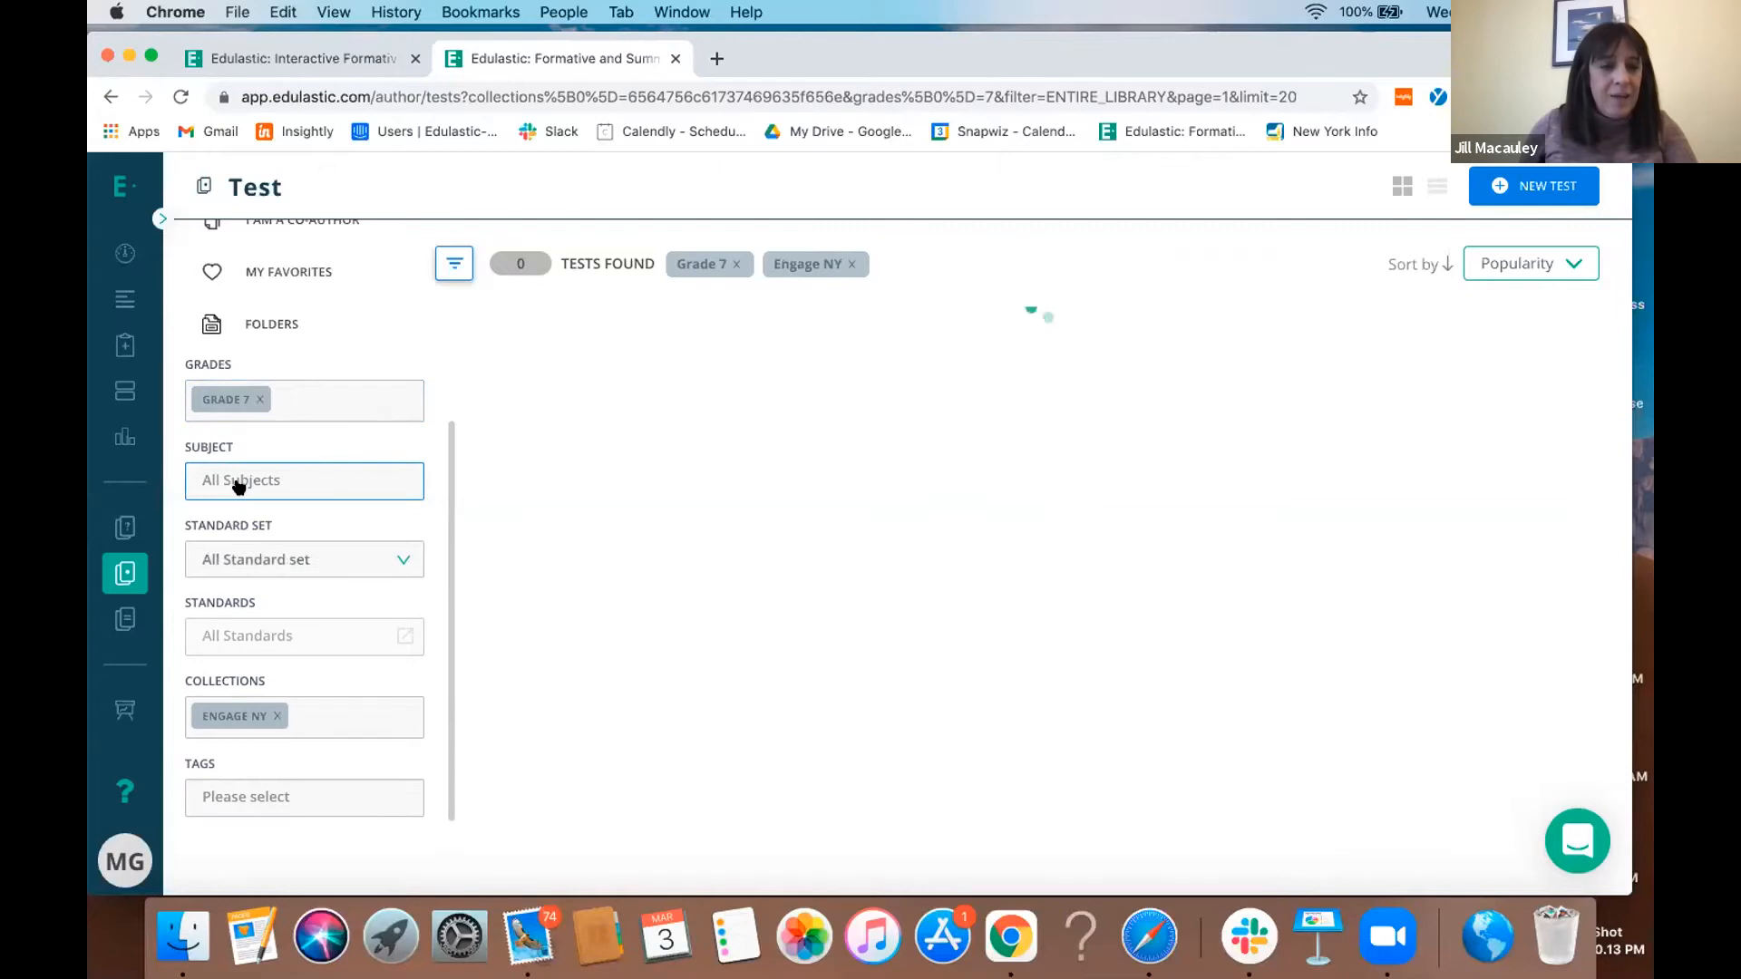
click(243, 485)
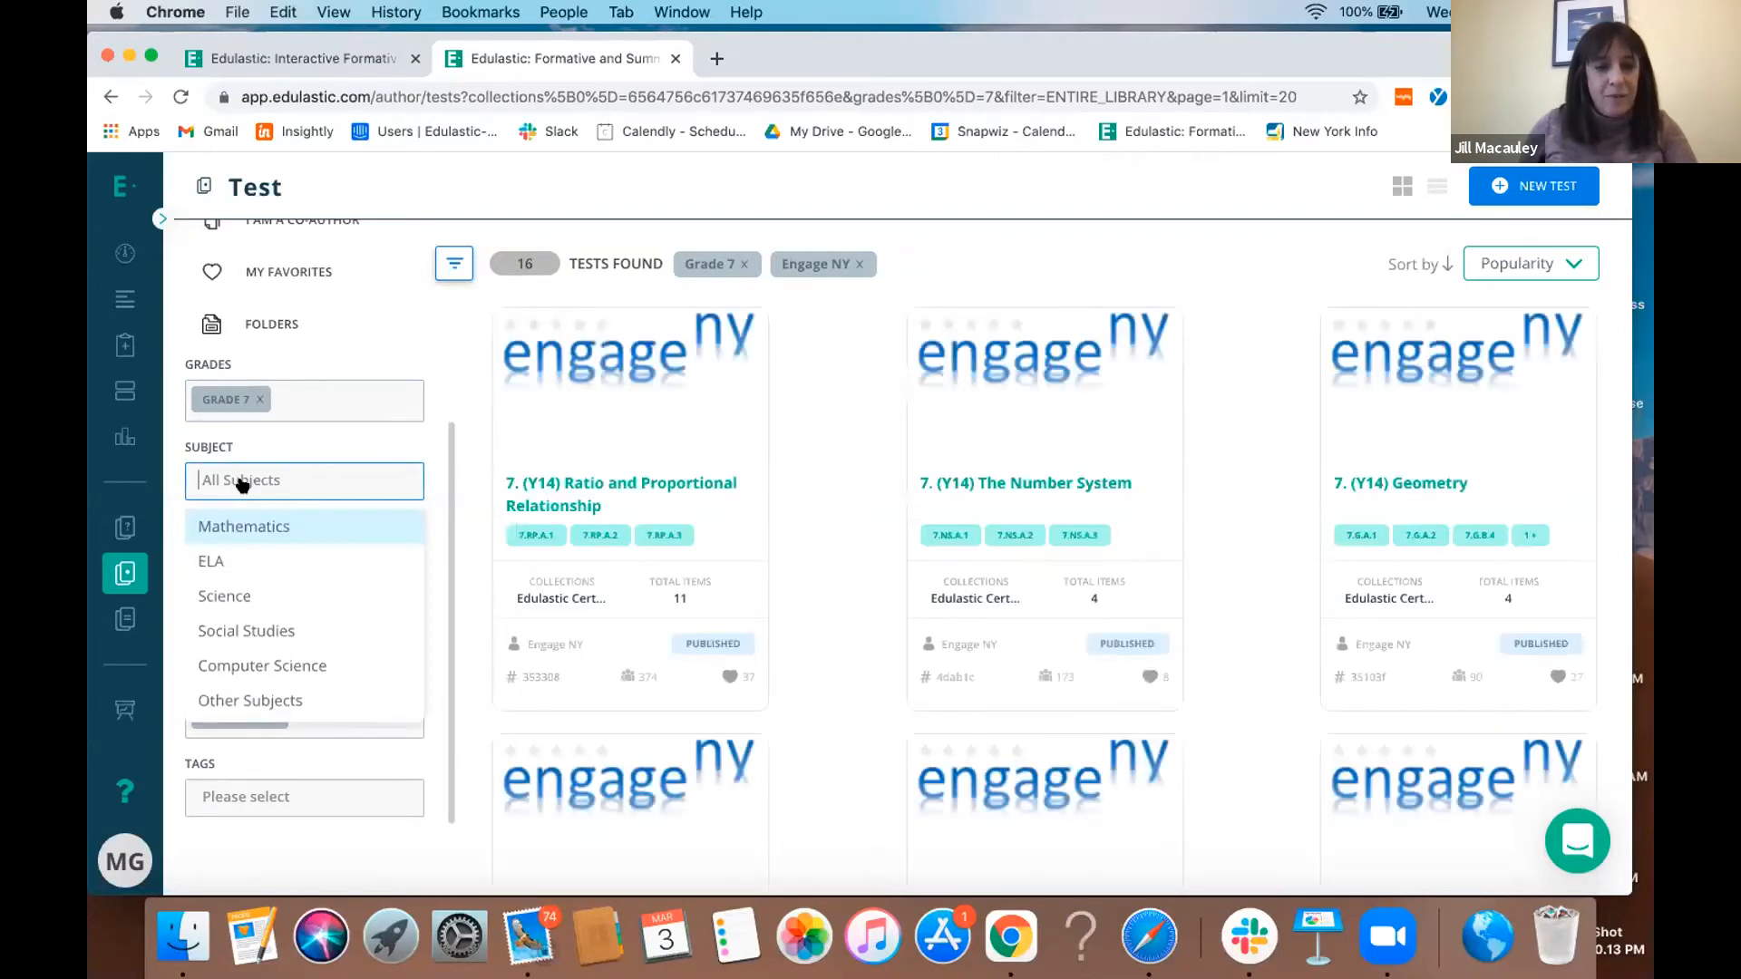
- Preview the Engage NY Ratio and Proportional Relationship test, answering 25% on question 1 and crossing out option A on question 3
mouse_move(666, 437)
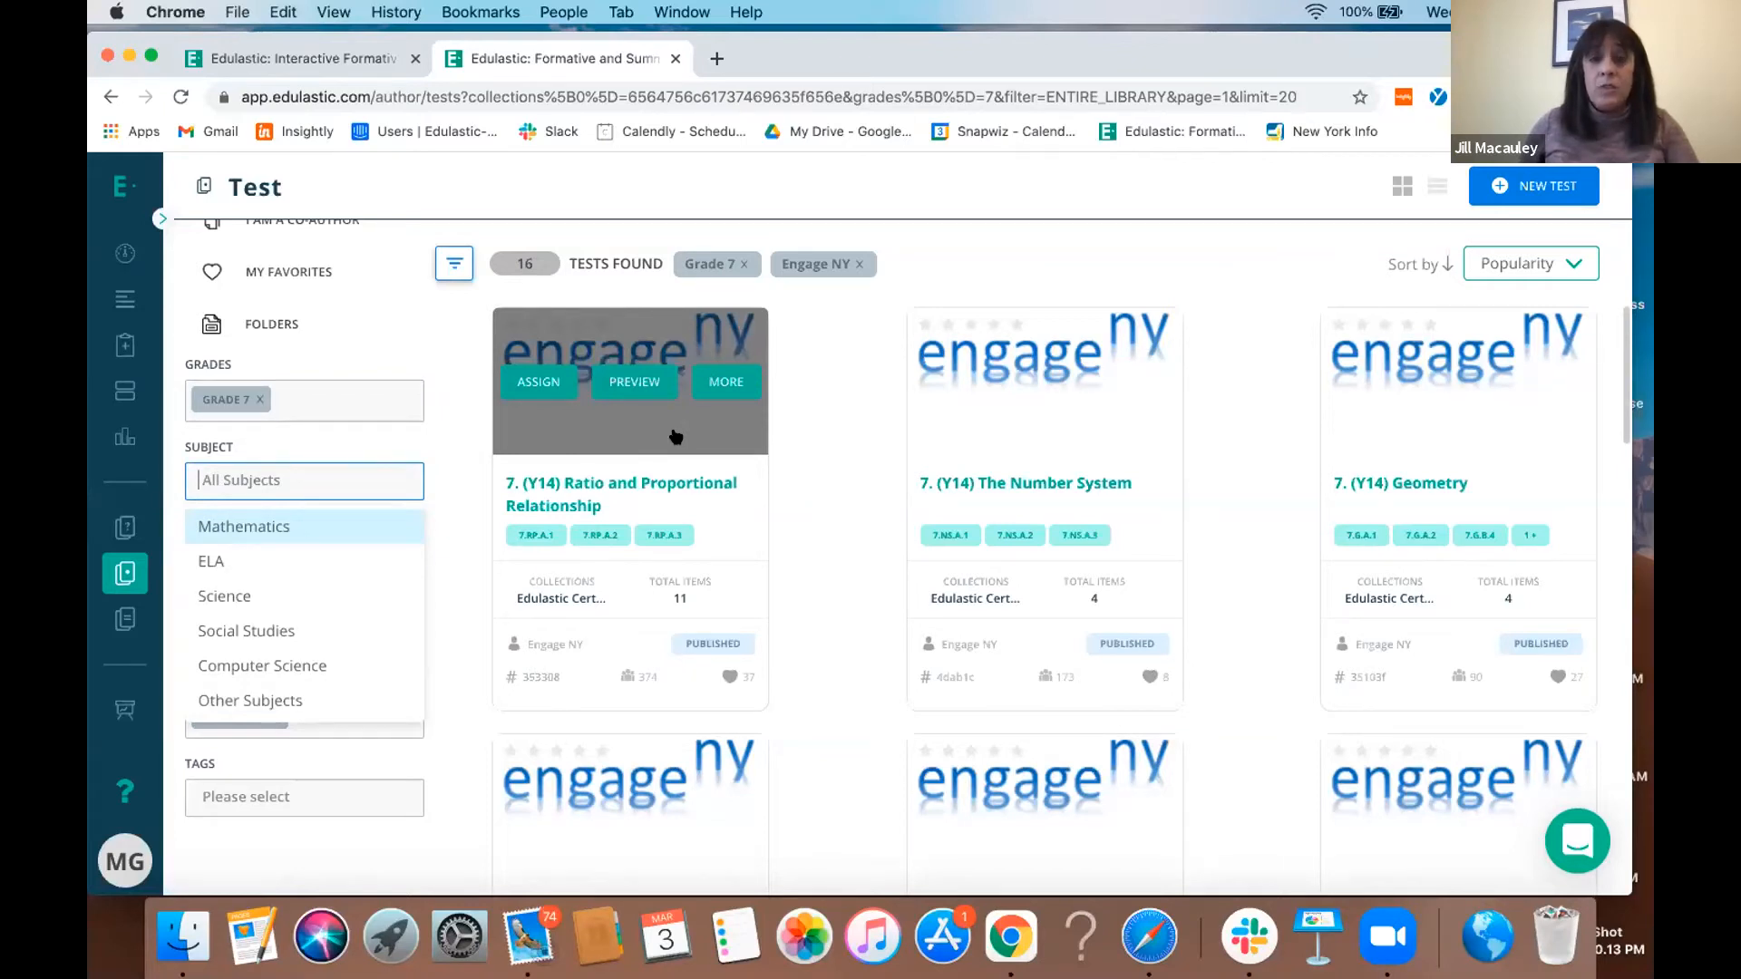
click(639, 383)
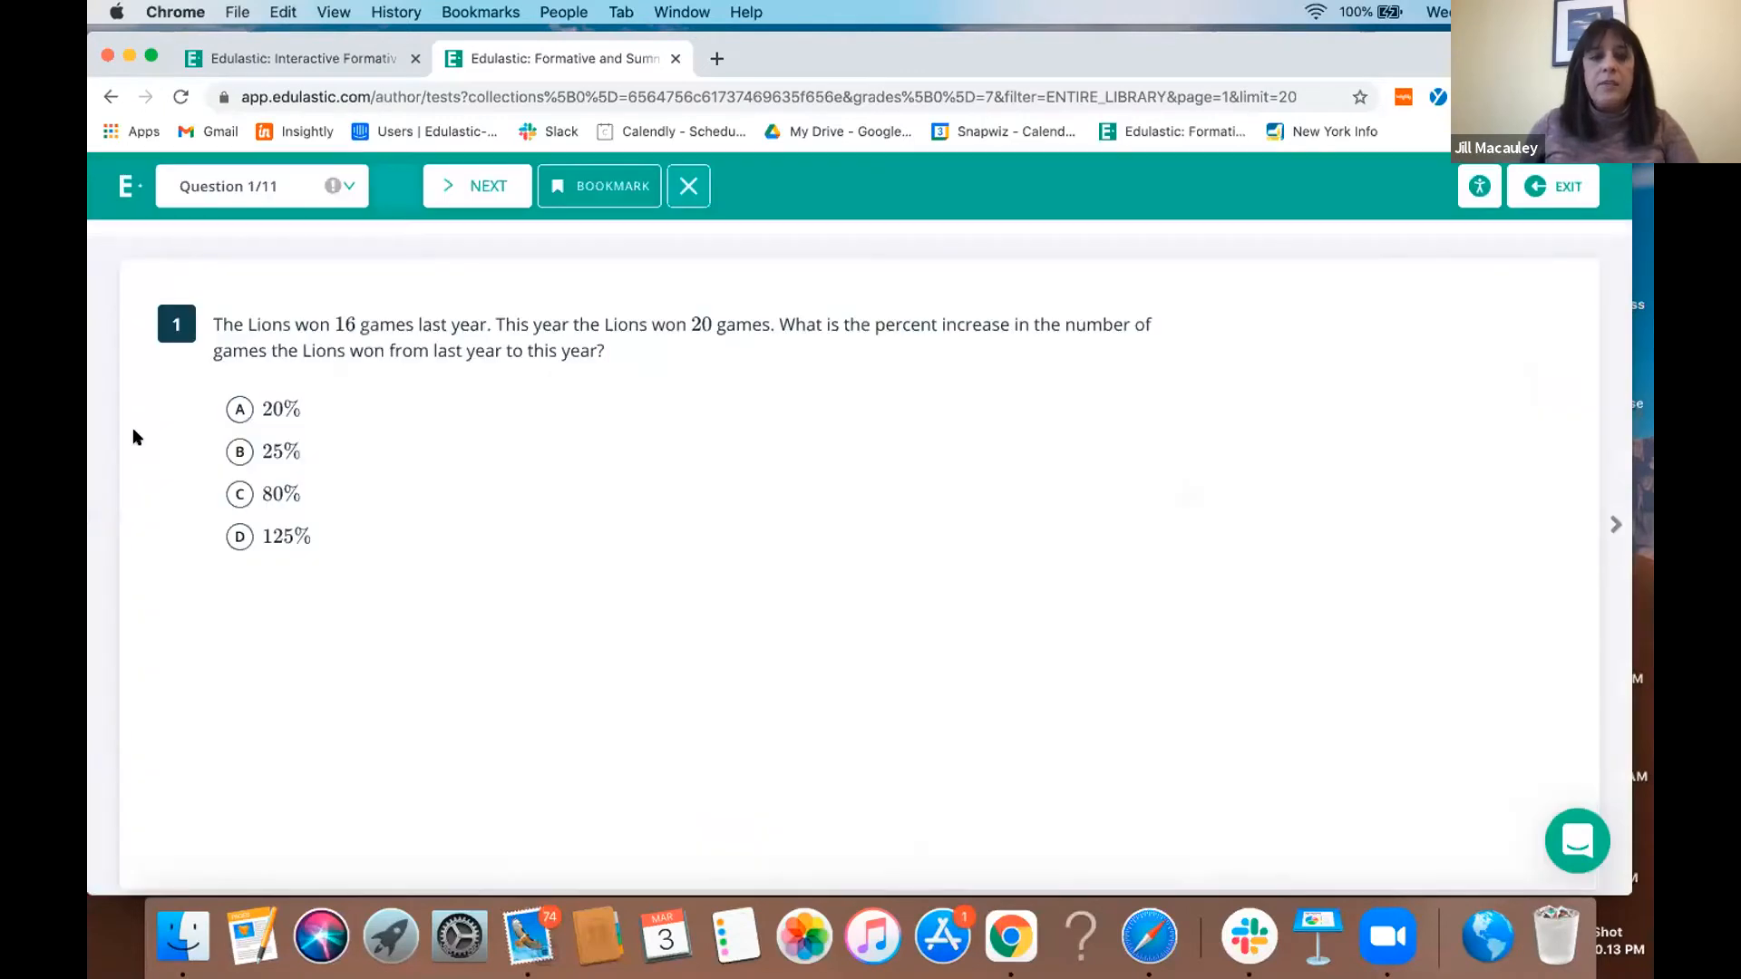
click(285, 454)
click(469, 195)
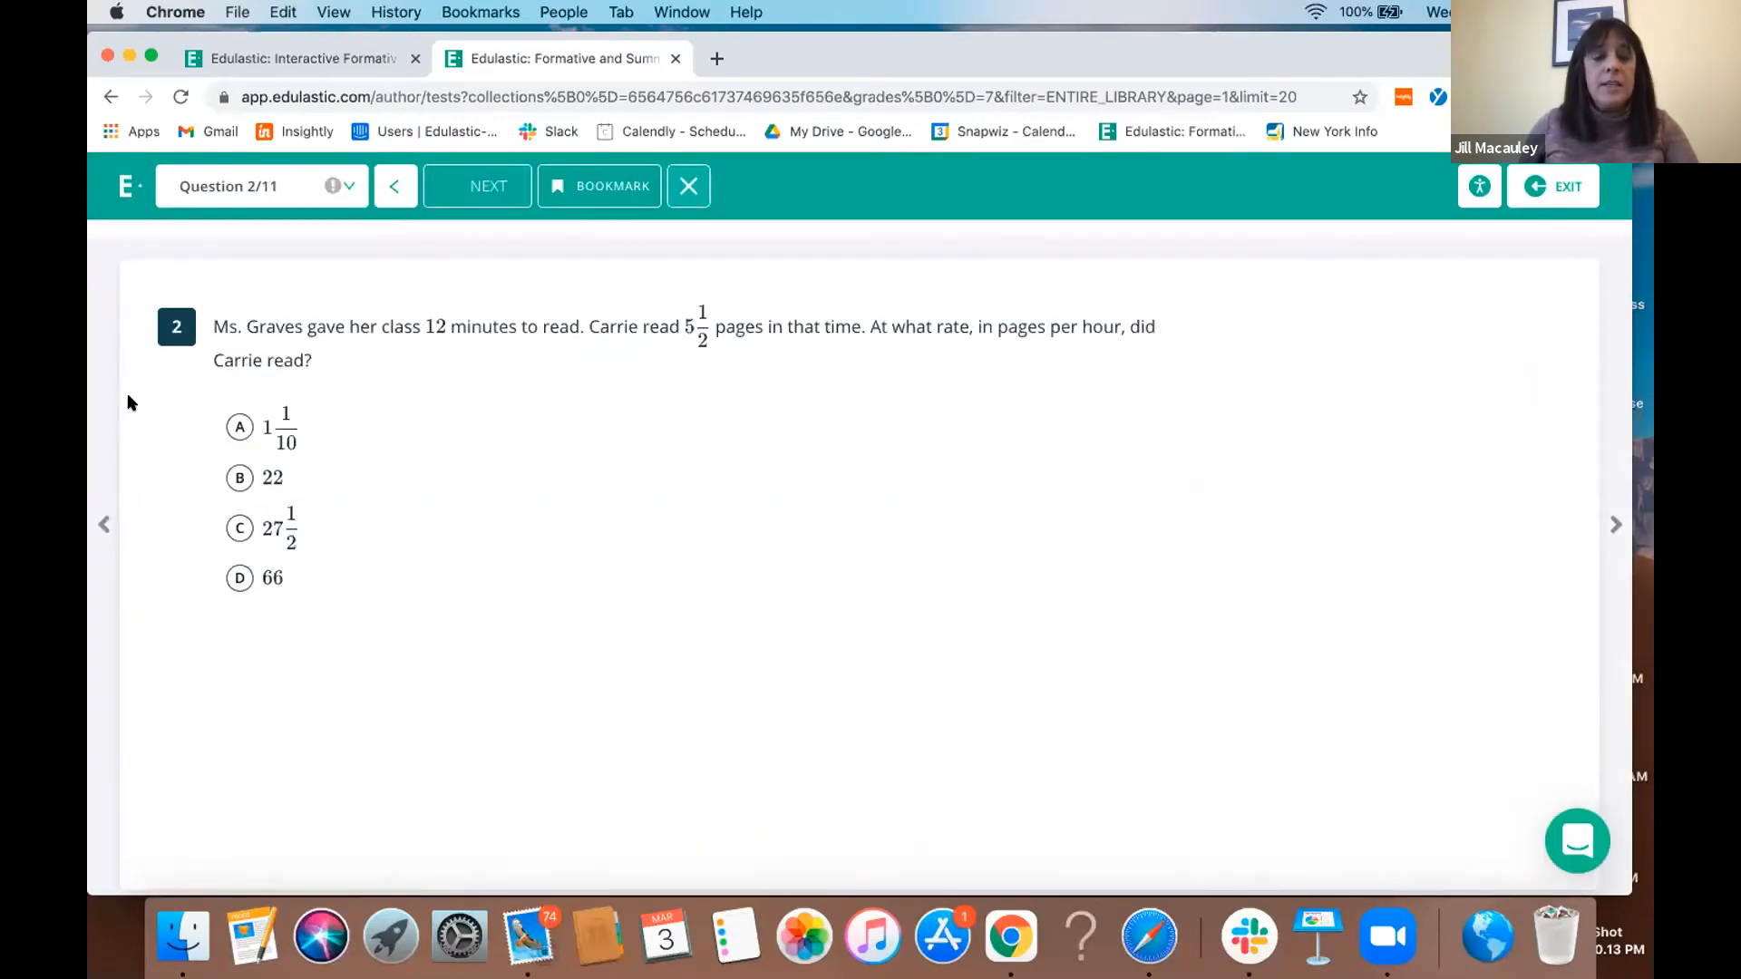
click(468, 194)
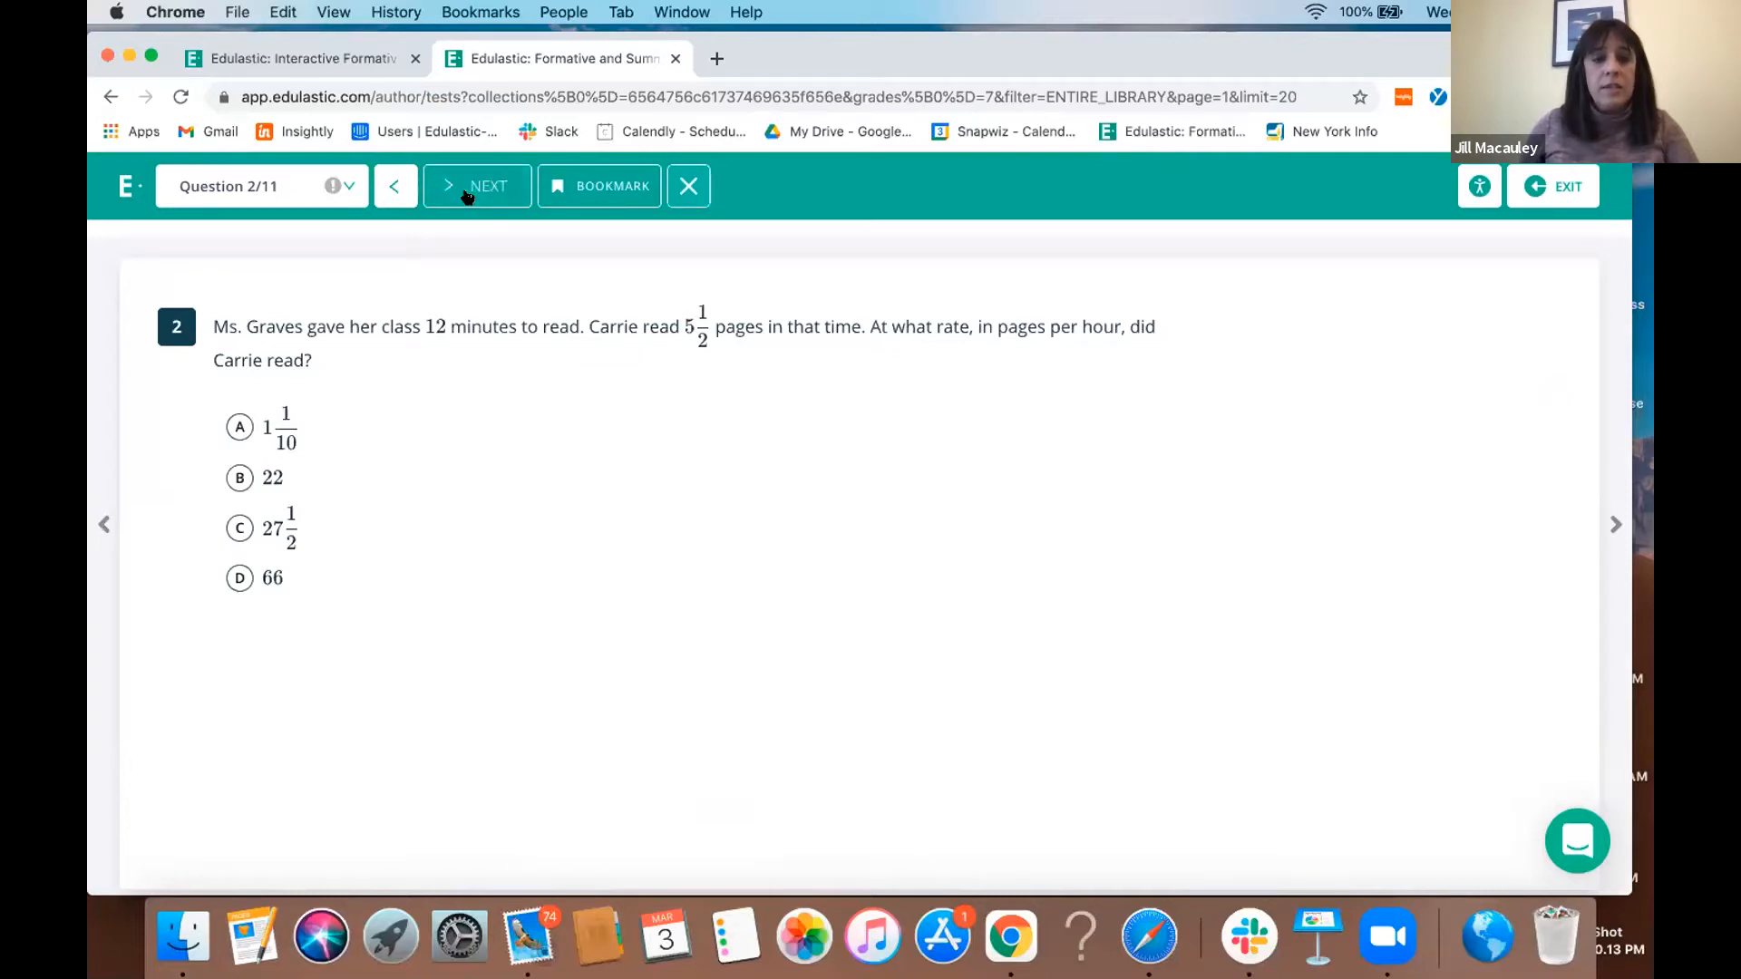
click(697, 195)
click(241, 511)
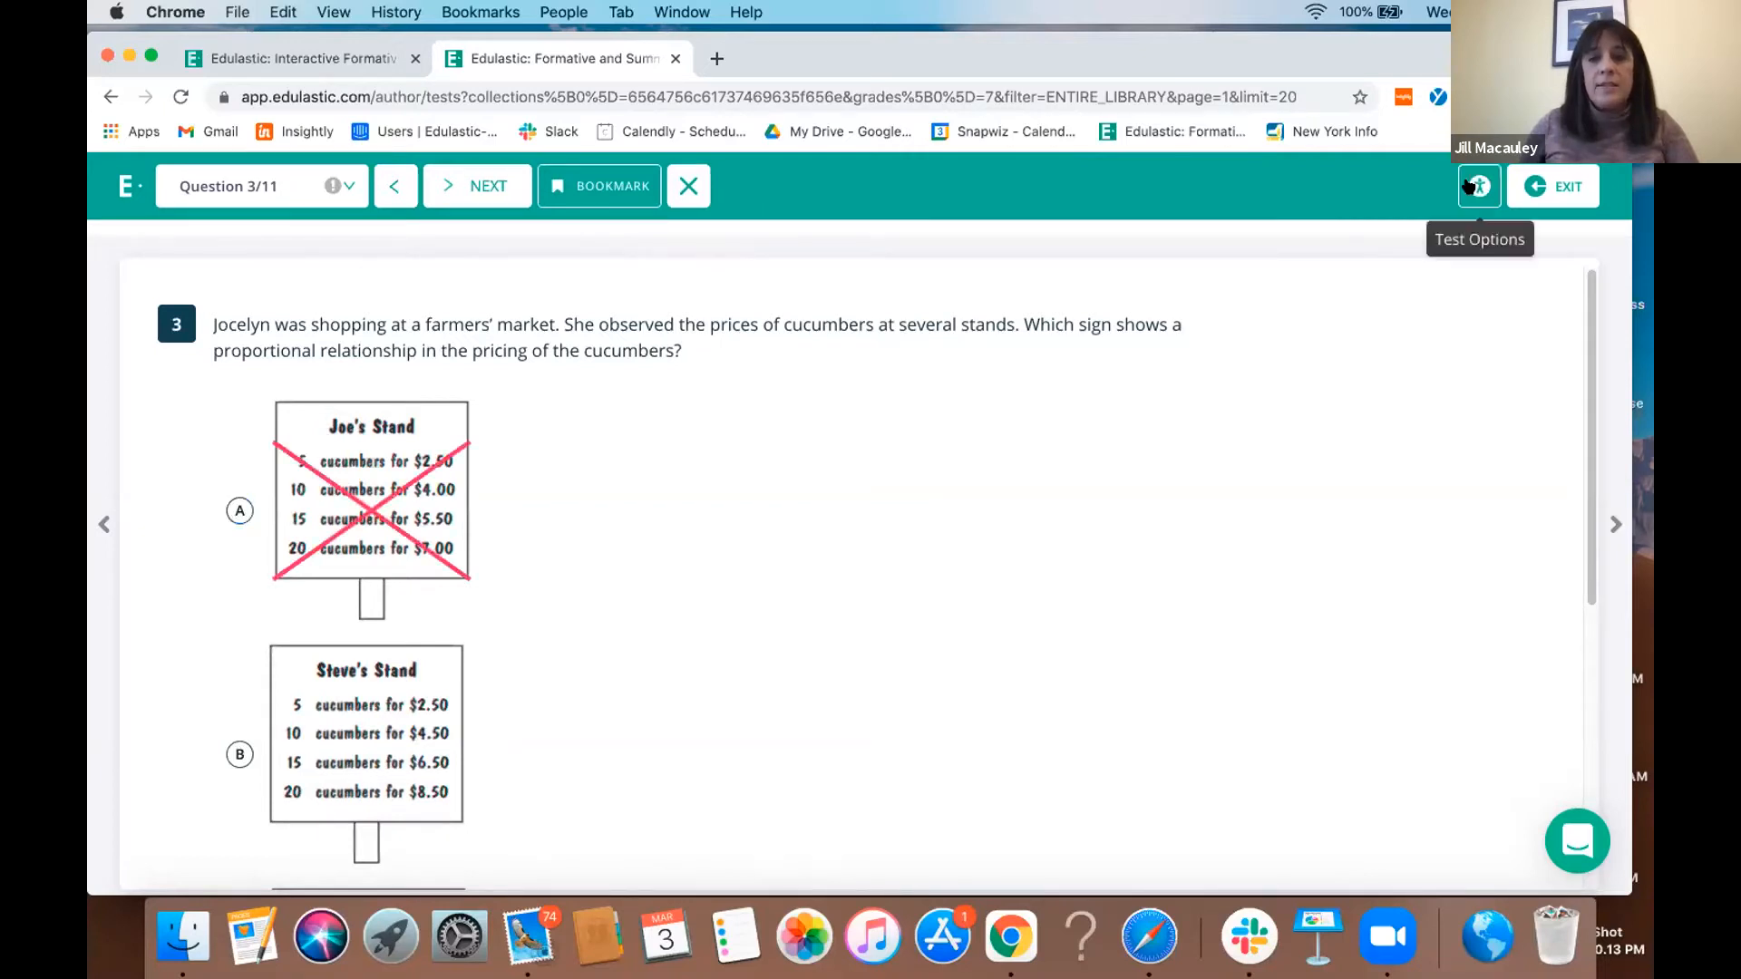
click(1555, 199)
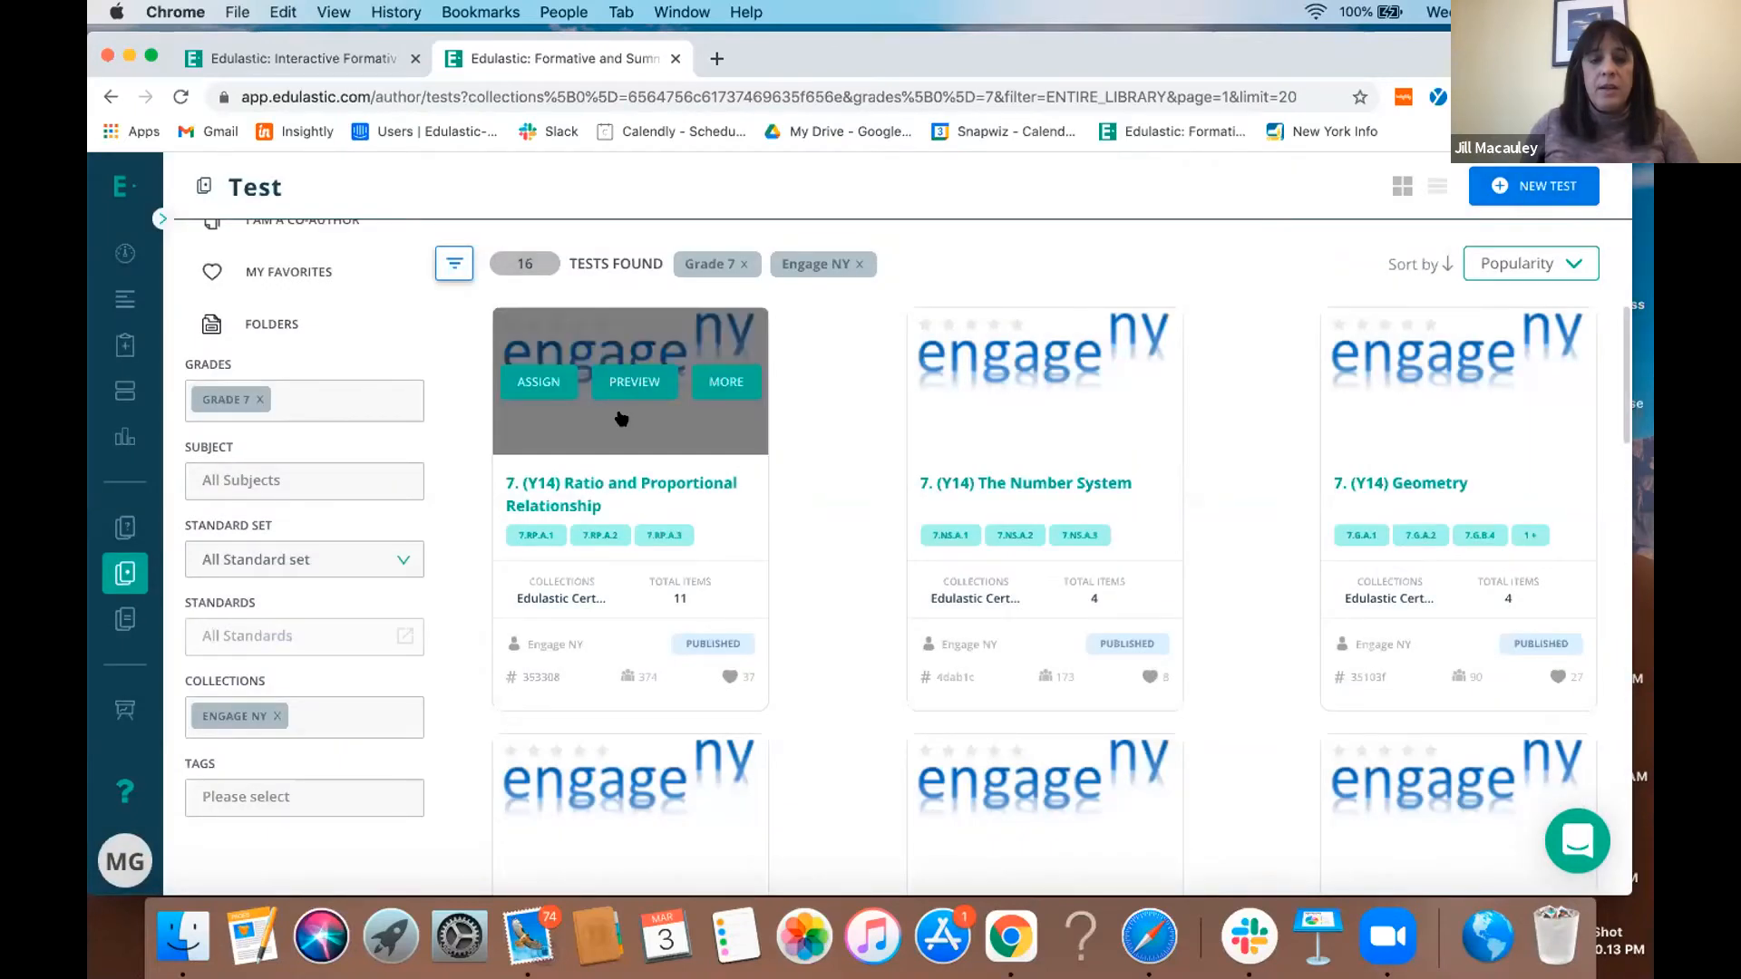
- Clone the Ratio and Proportional Relationship test, creating a clone of all its items upfront
click(619, 416)
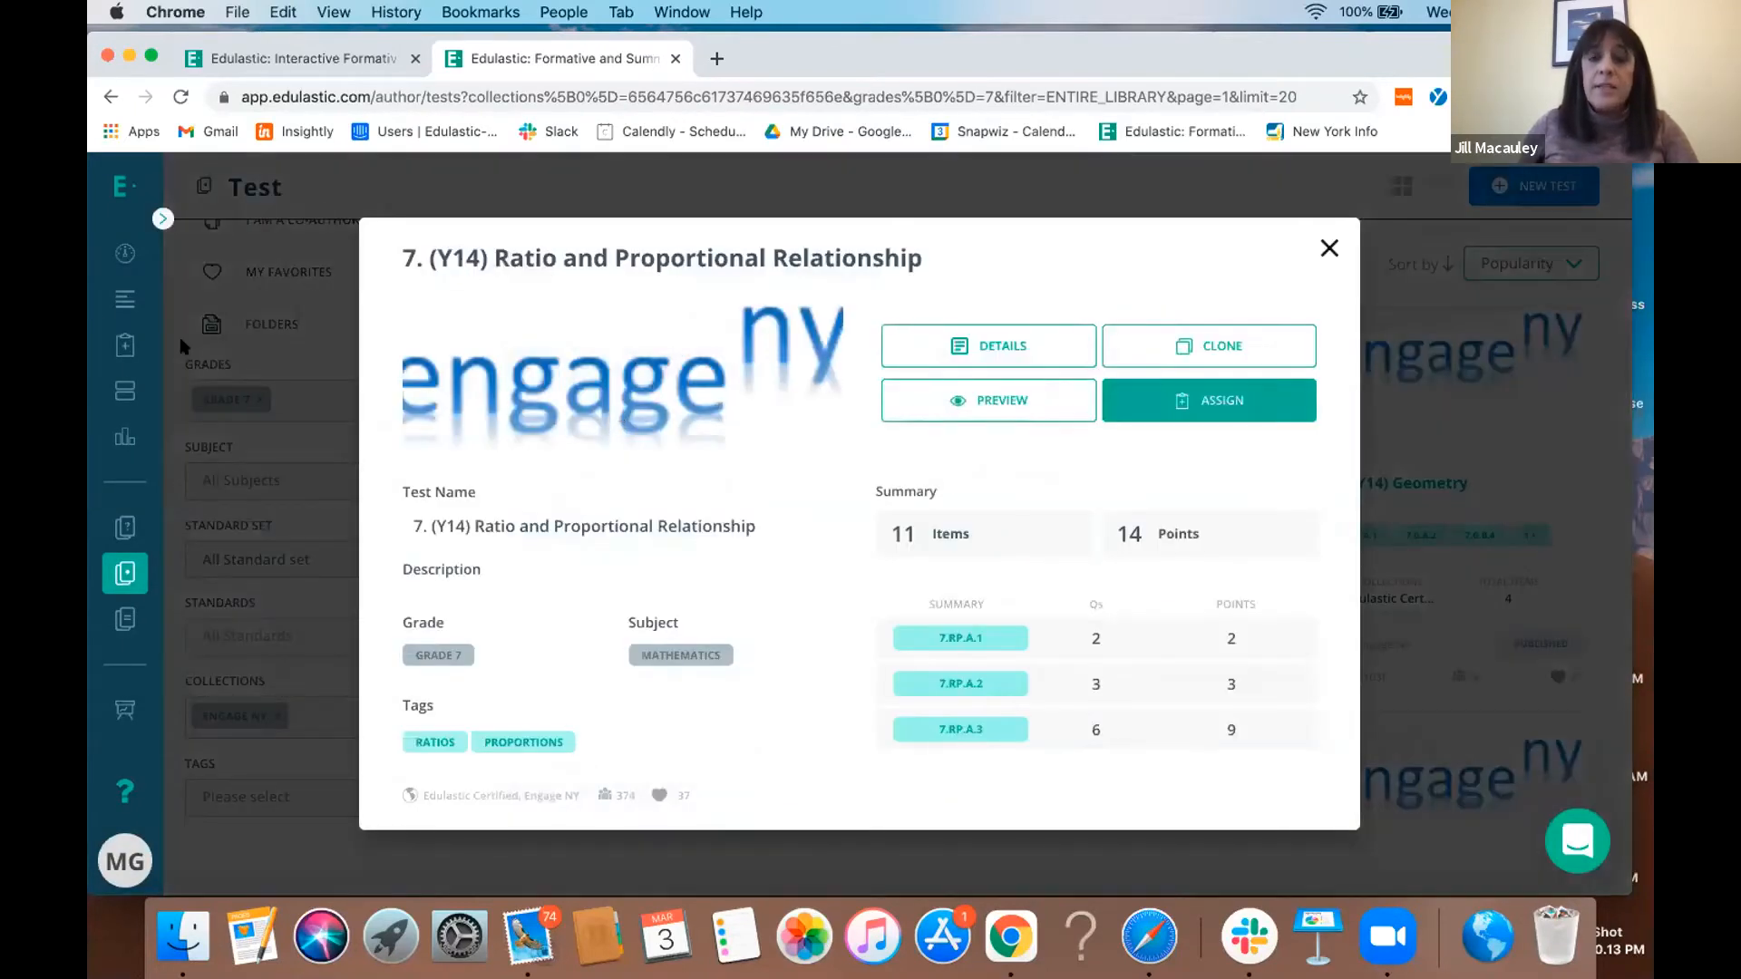
click(1179, 345)
click(885, 392)
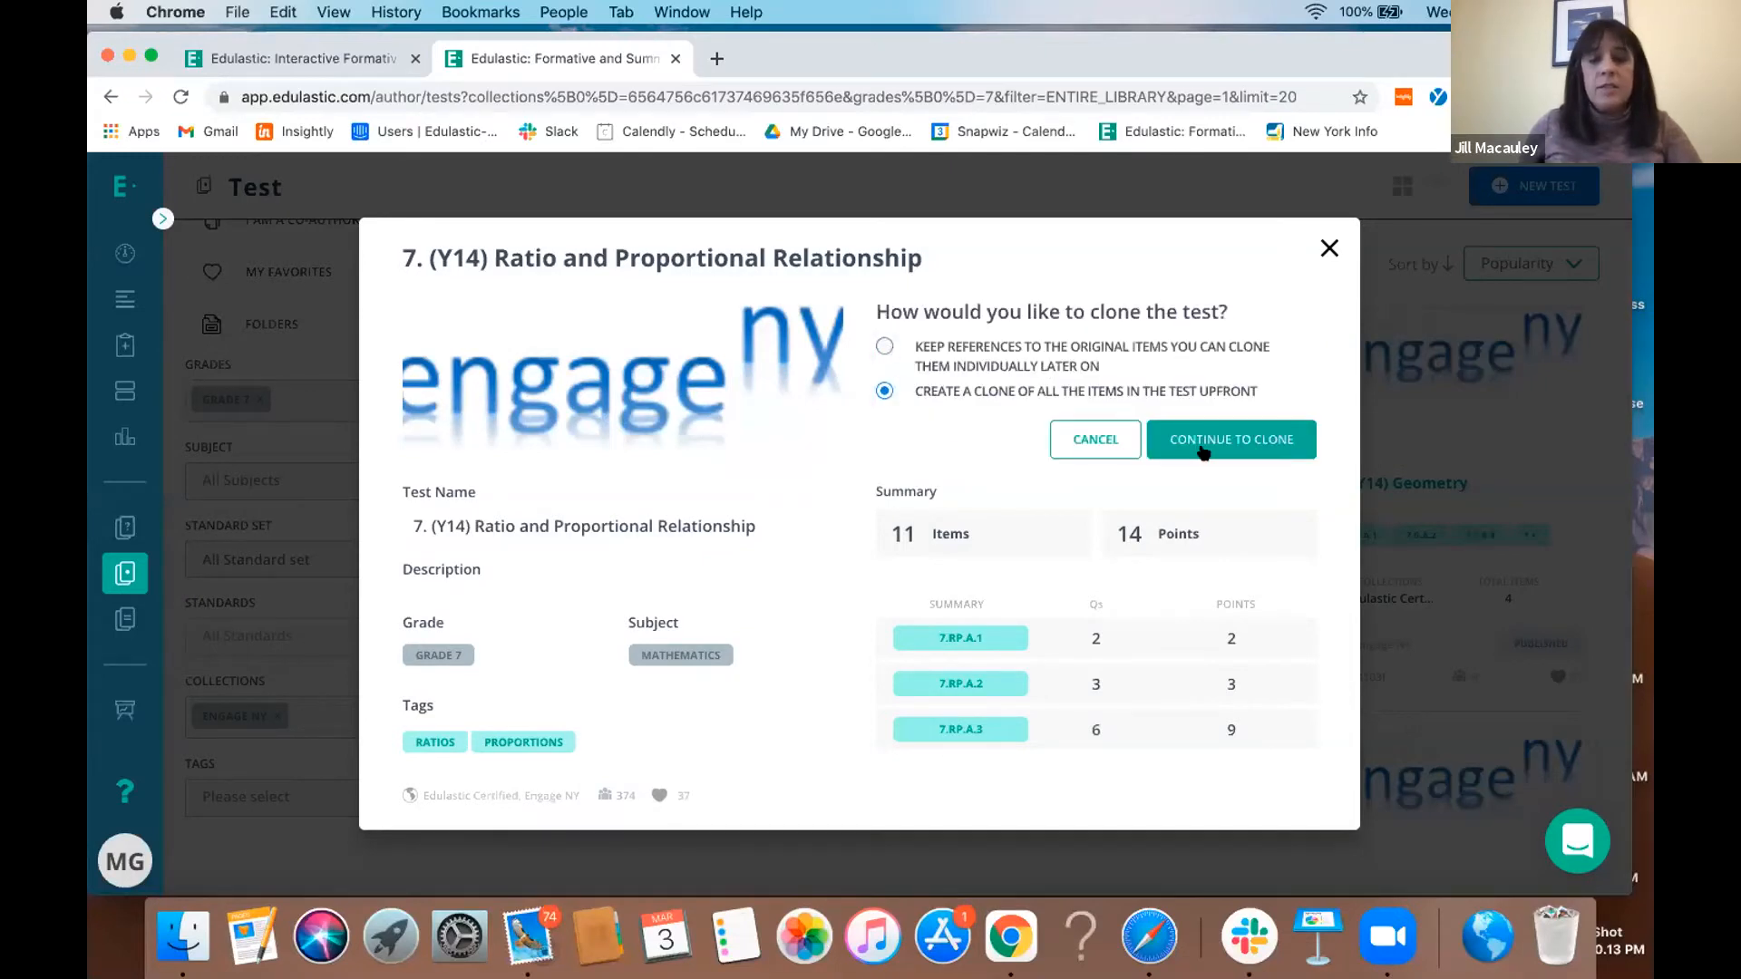
click(1206, 447)
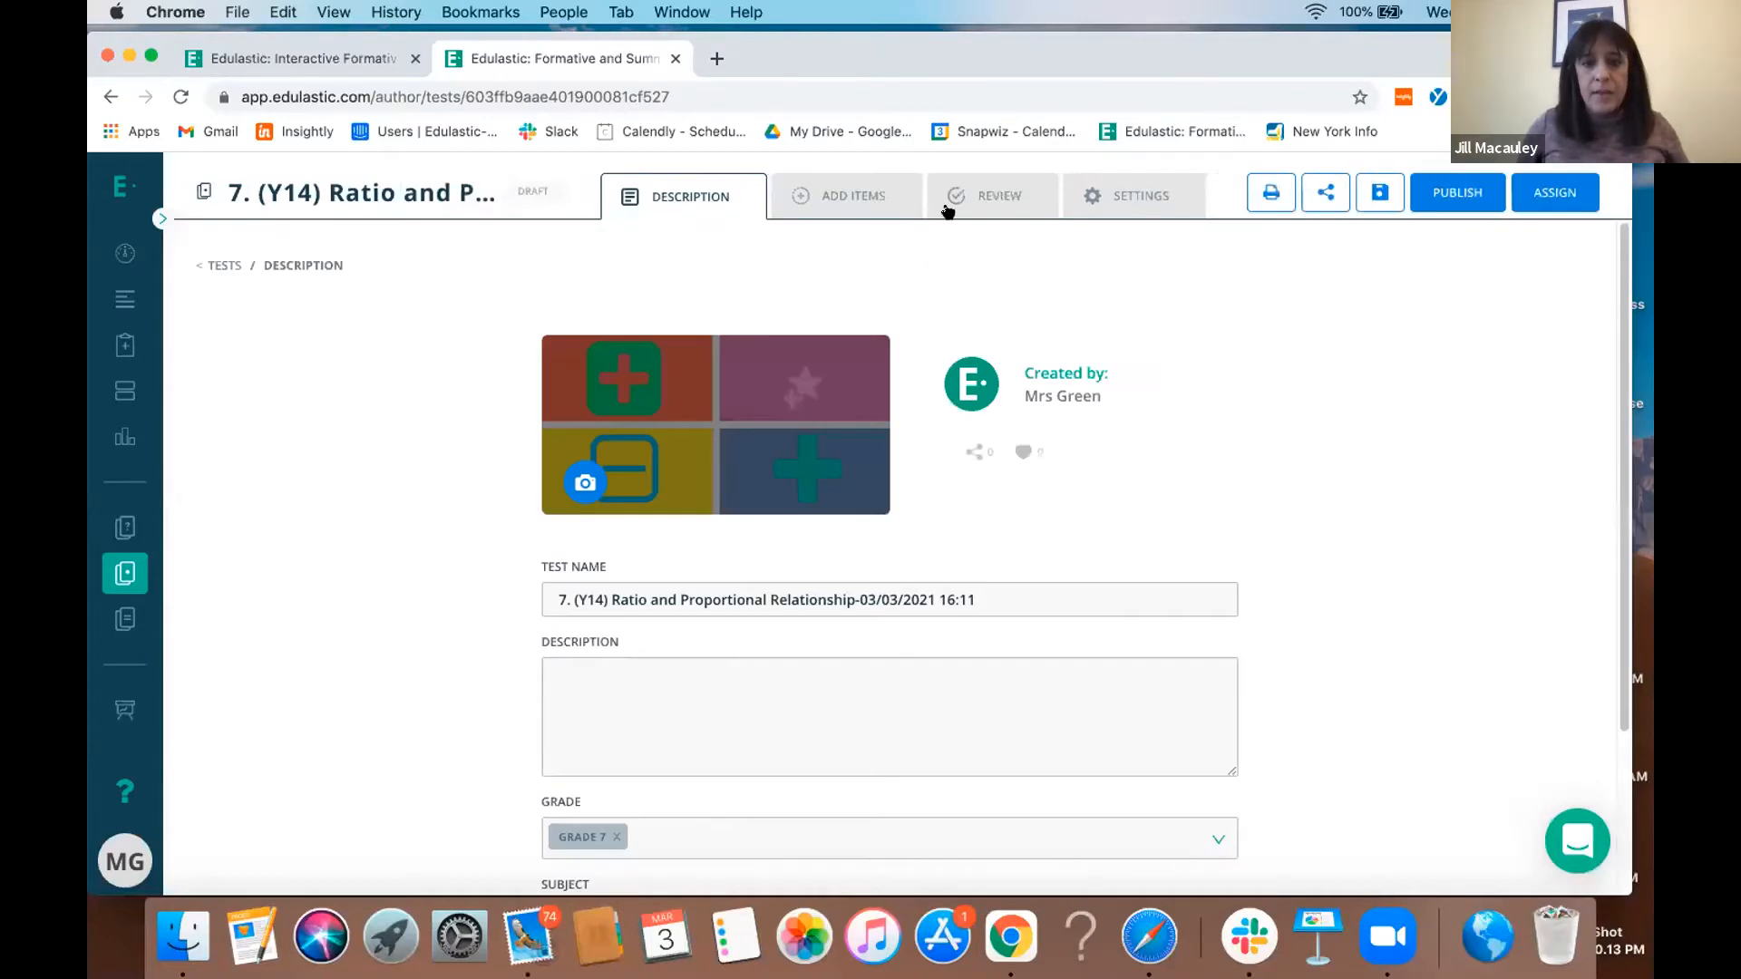
- Remove the first three questions from the cloned test and publish it
click(977, 198)
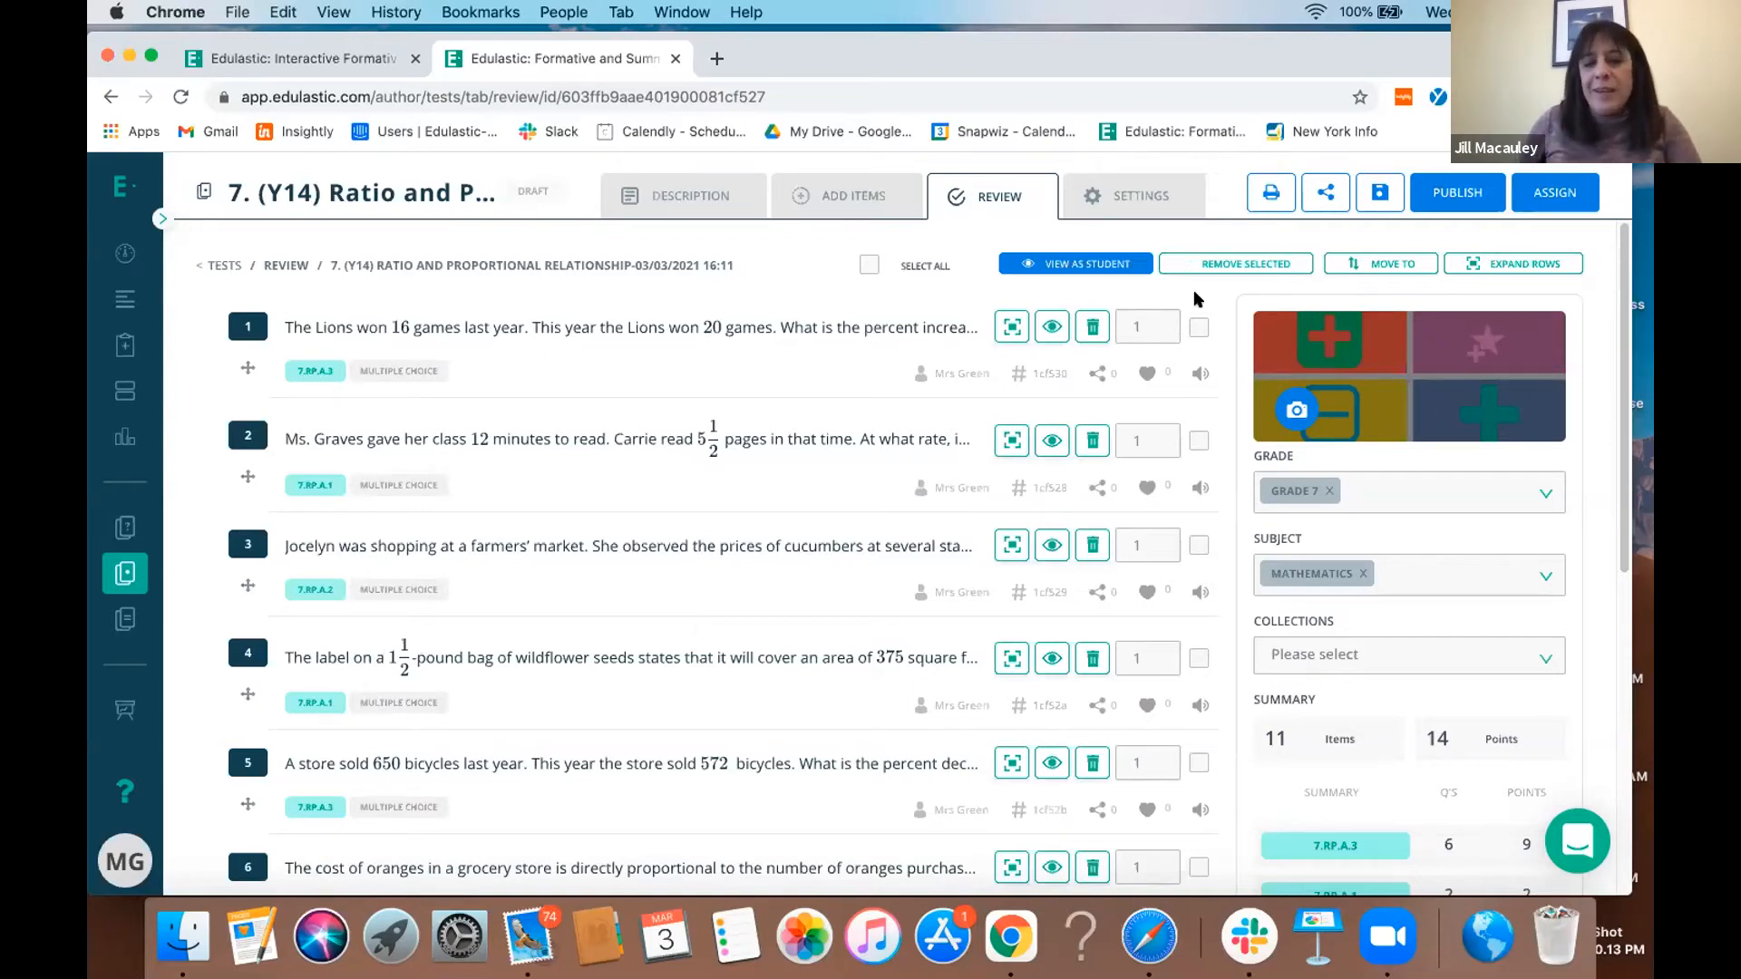
click(1199, 327)
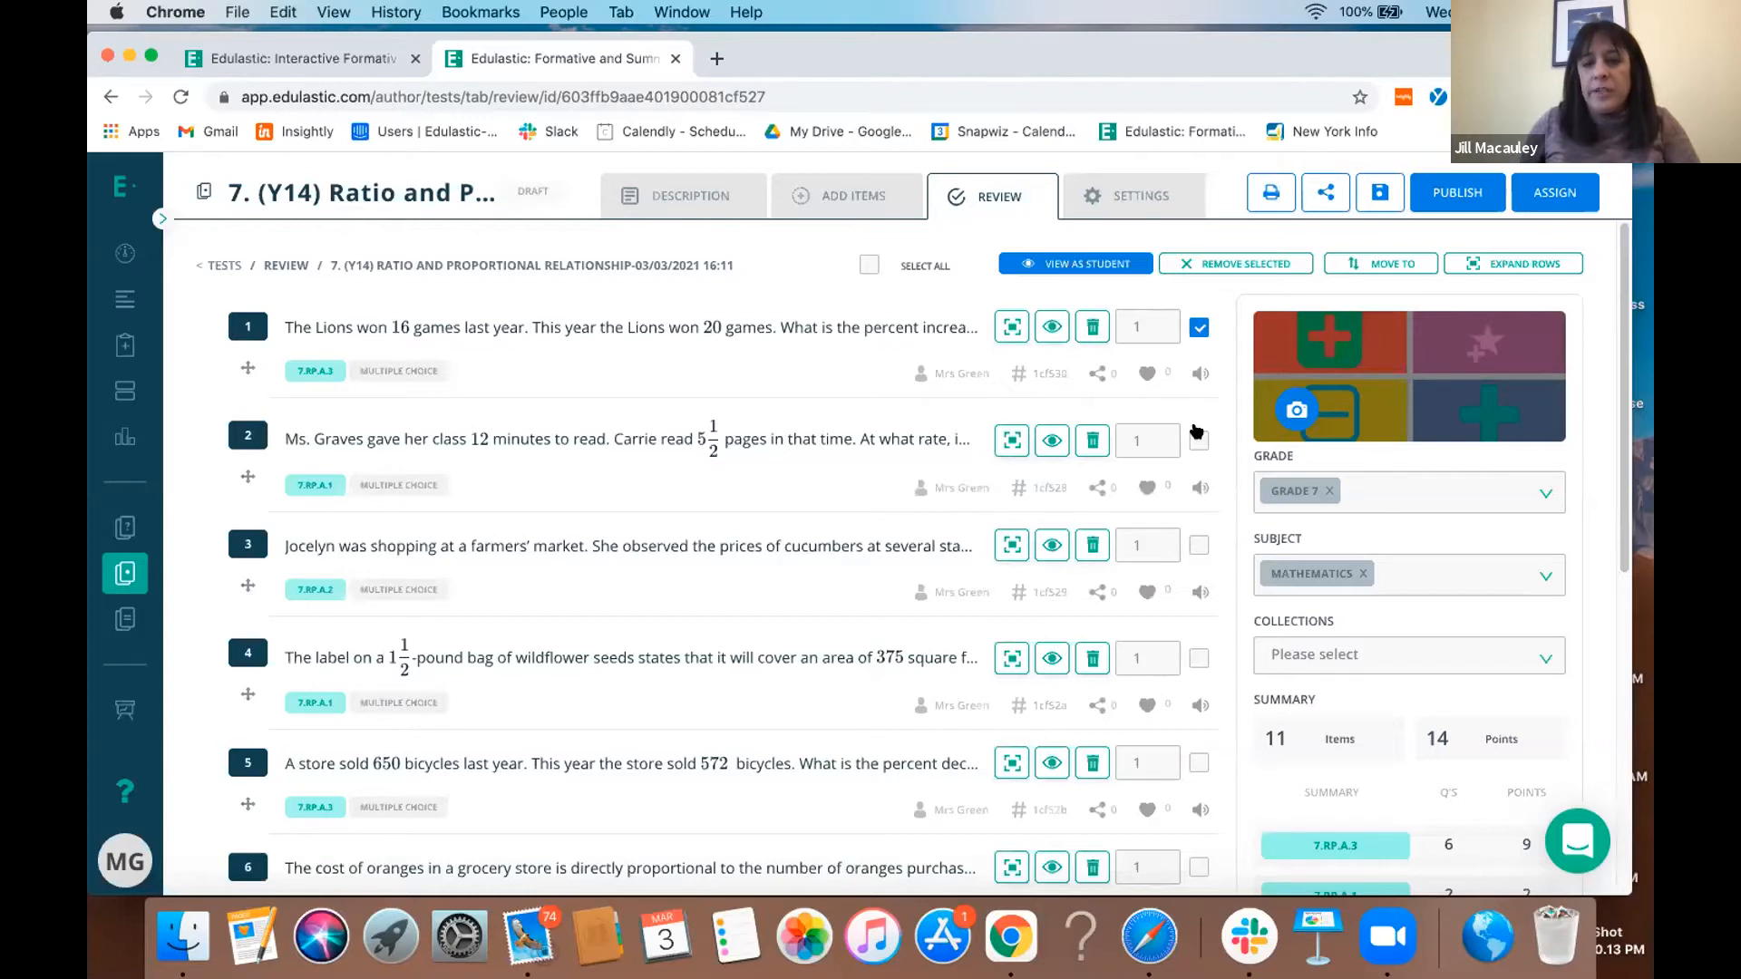
click(1199, 440)
click(1199, 545)
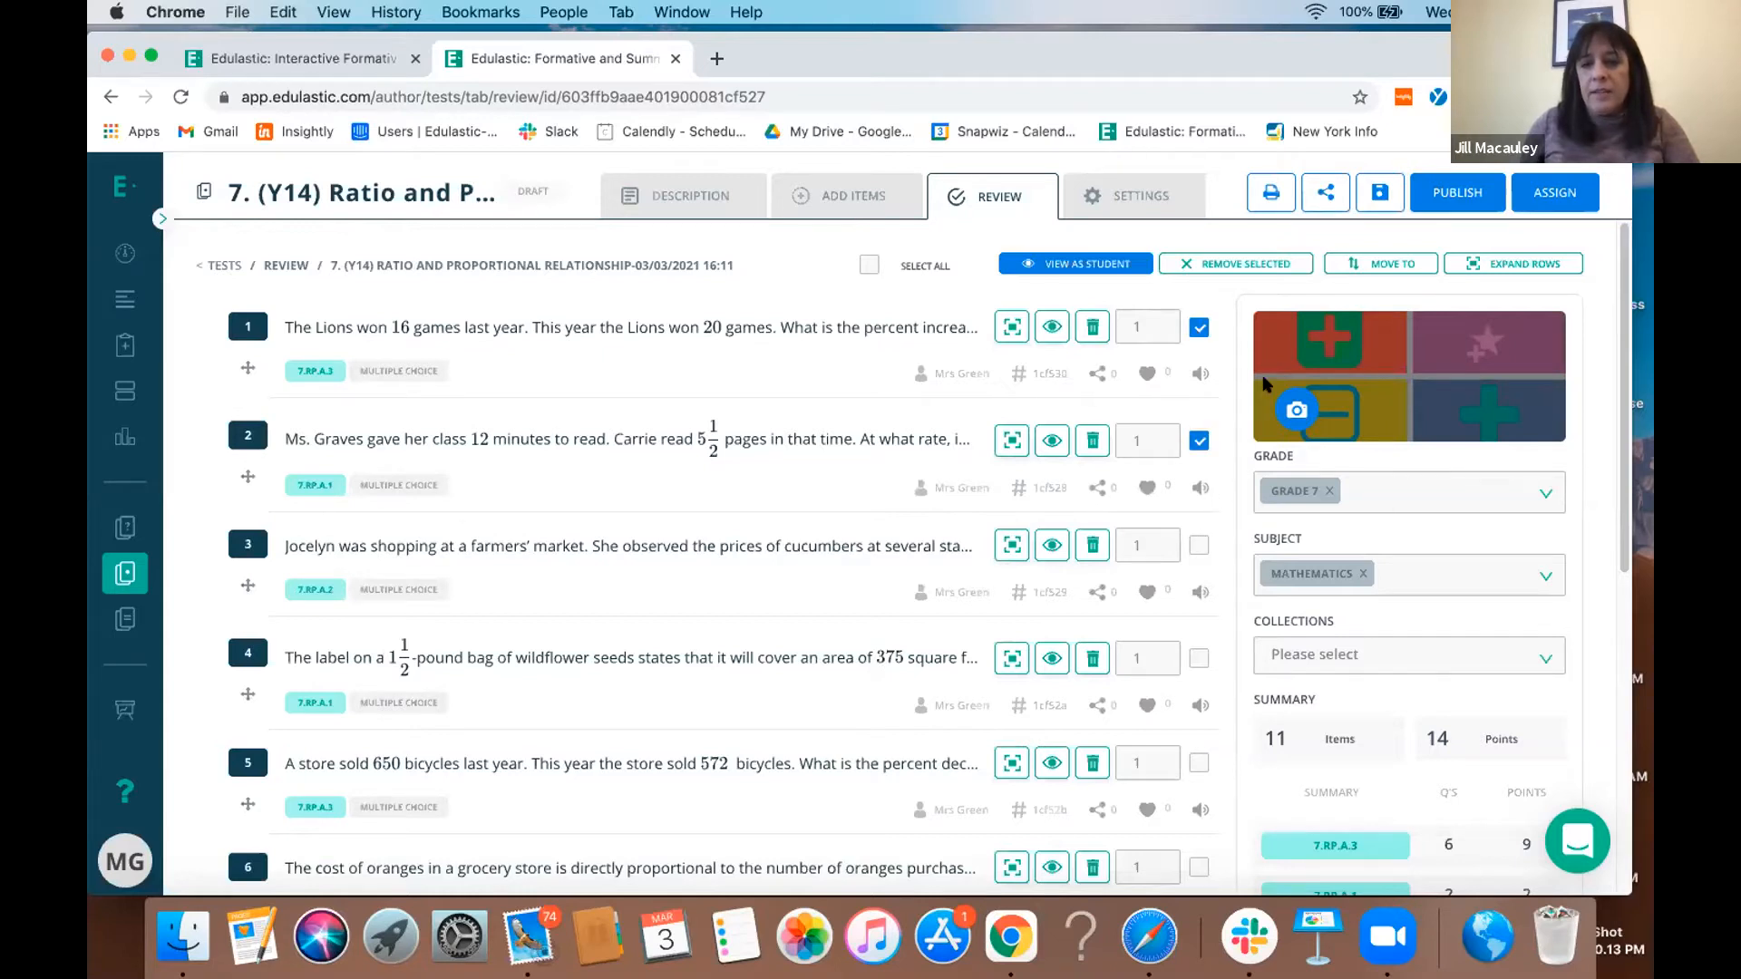
click(1267, 269)
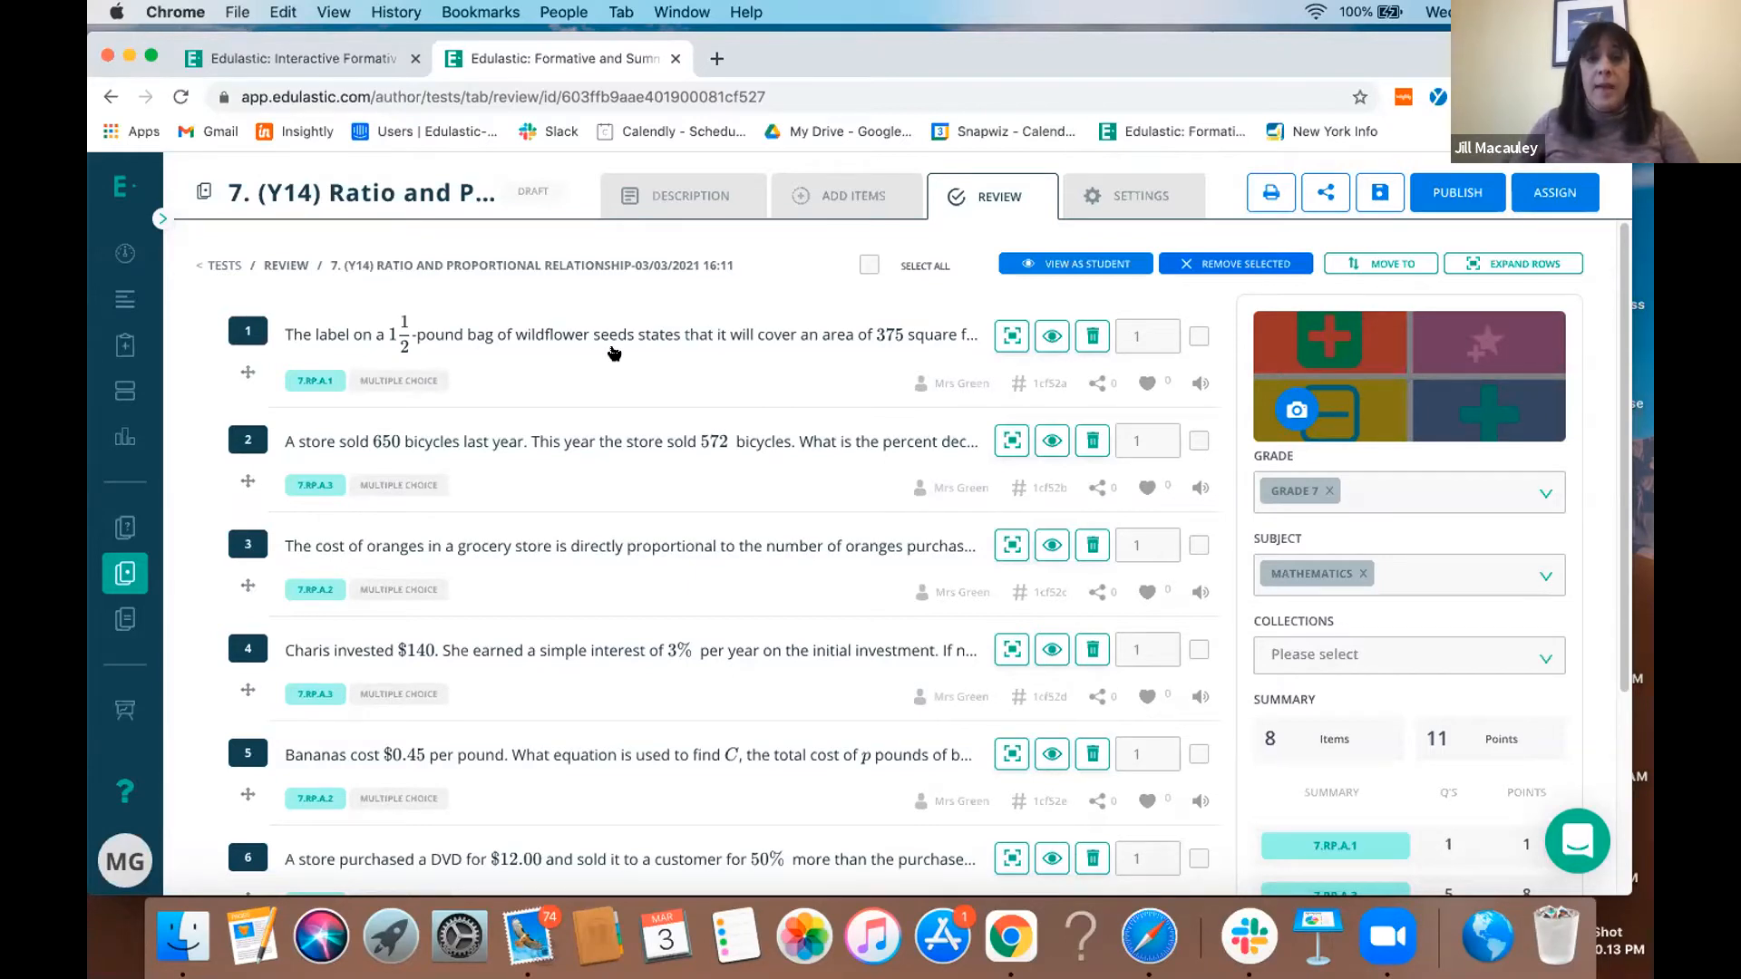
click(1457, 201)
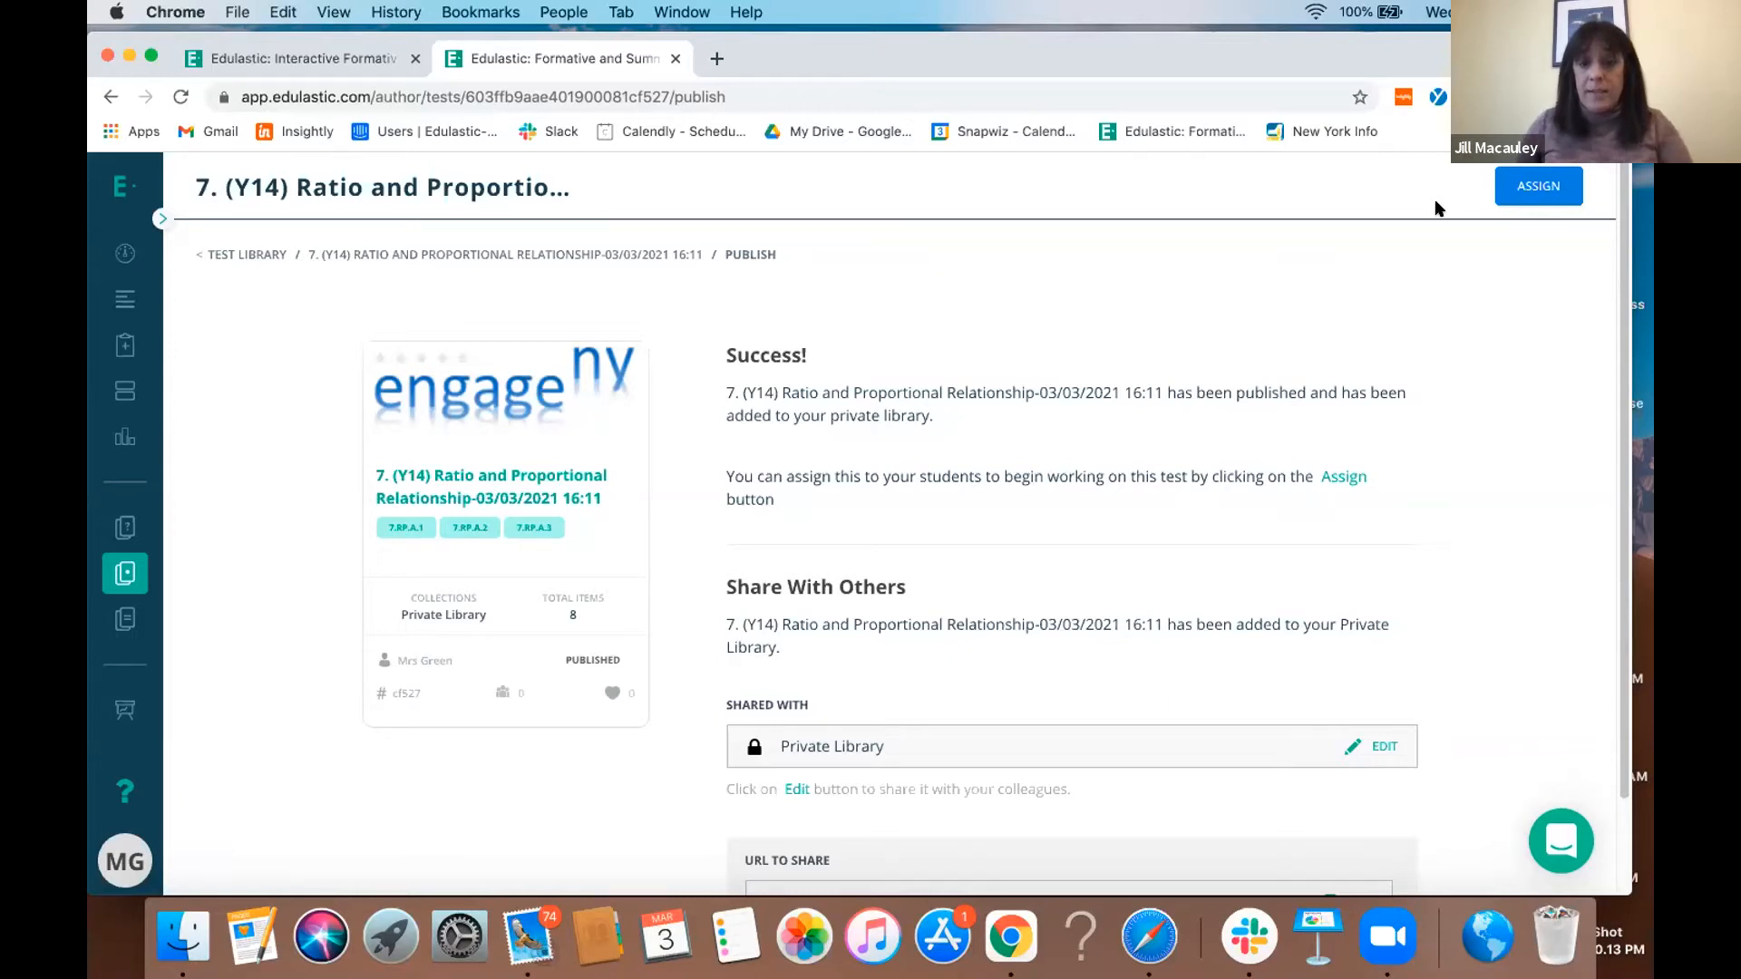
- Examine the School access option in the published test's sharing settings without sharing the test
click(1385, 742)
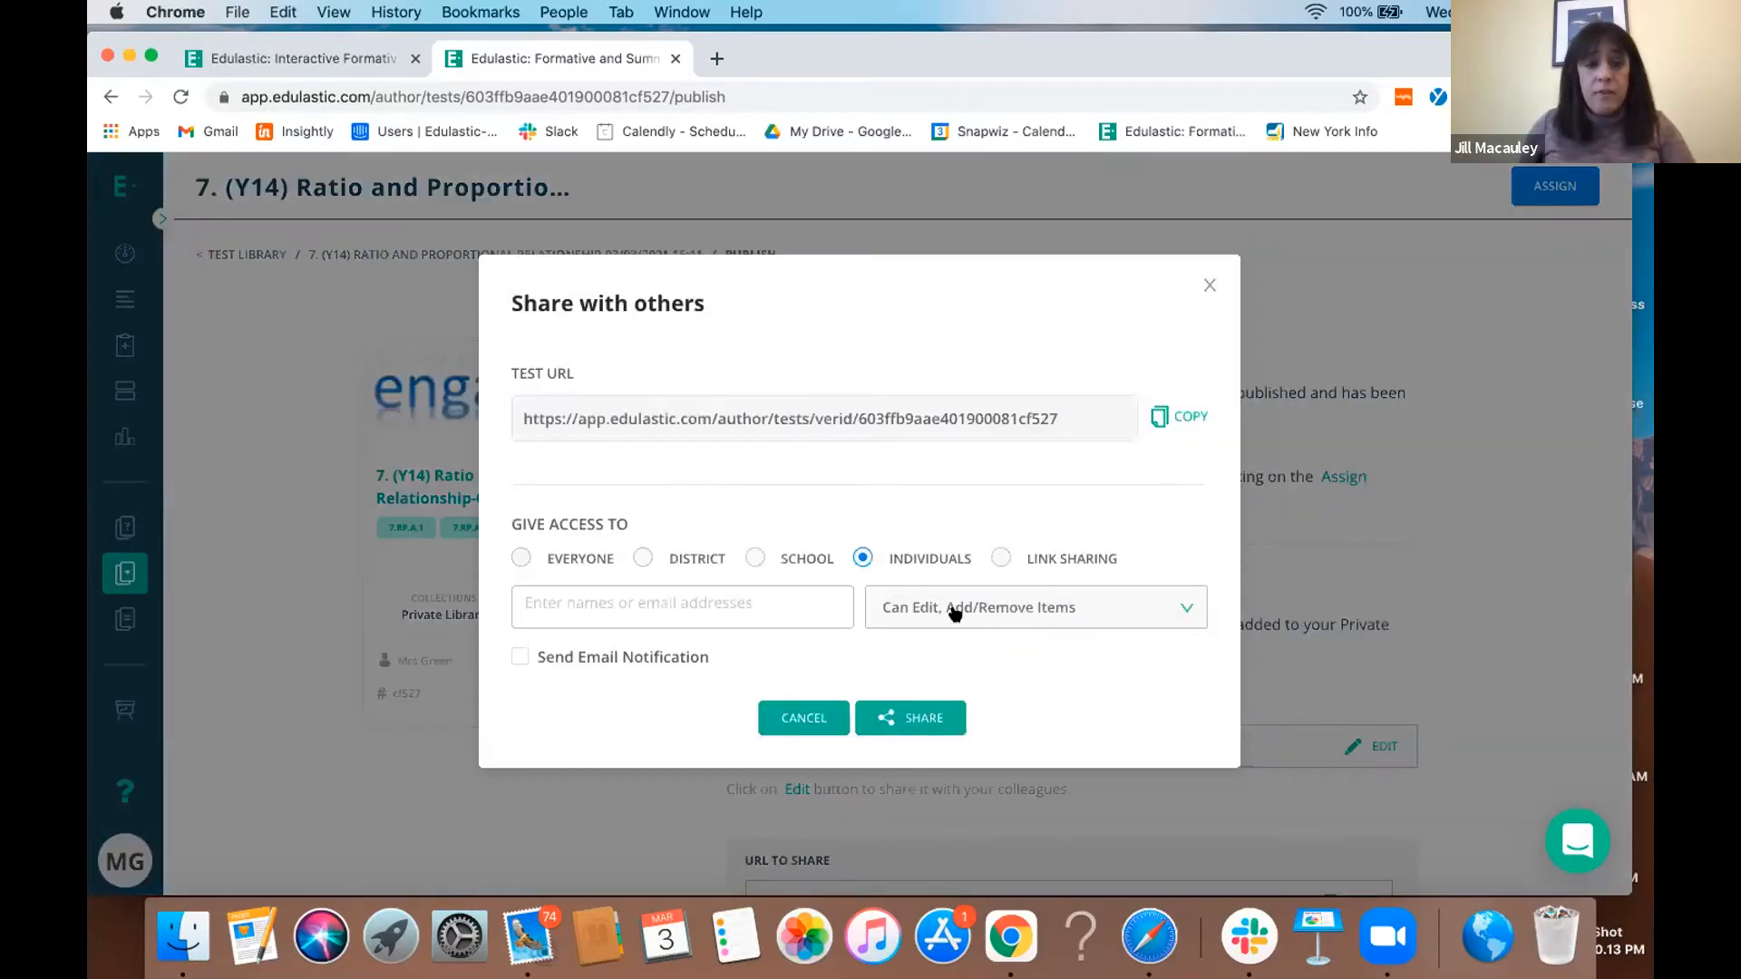
click(757, 559)
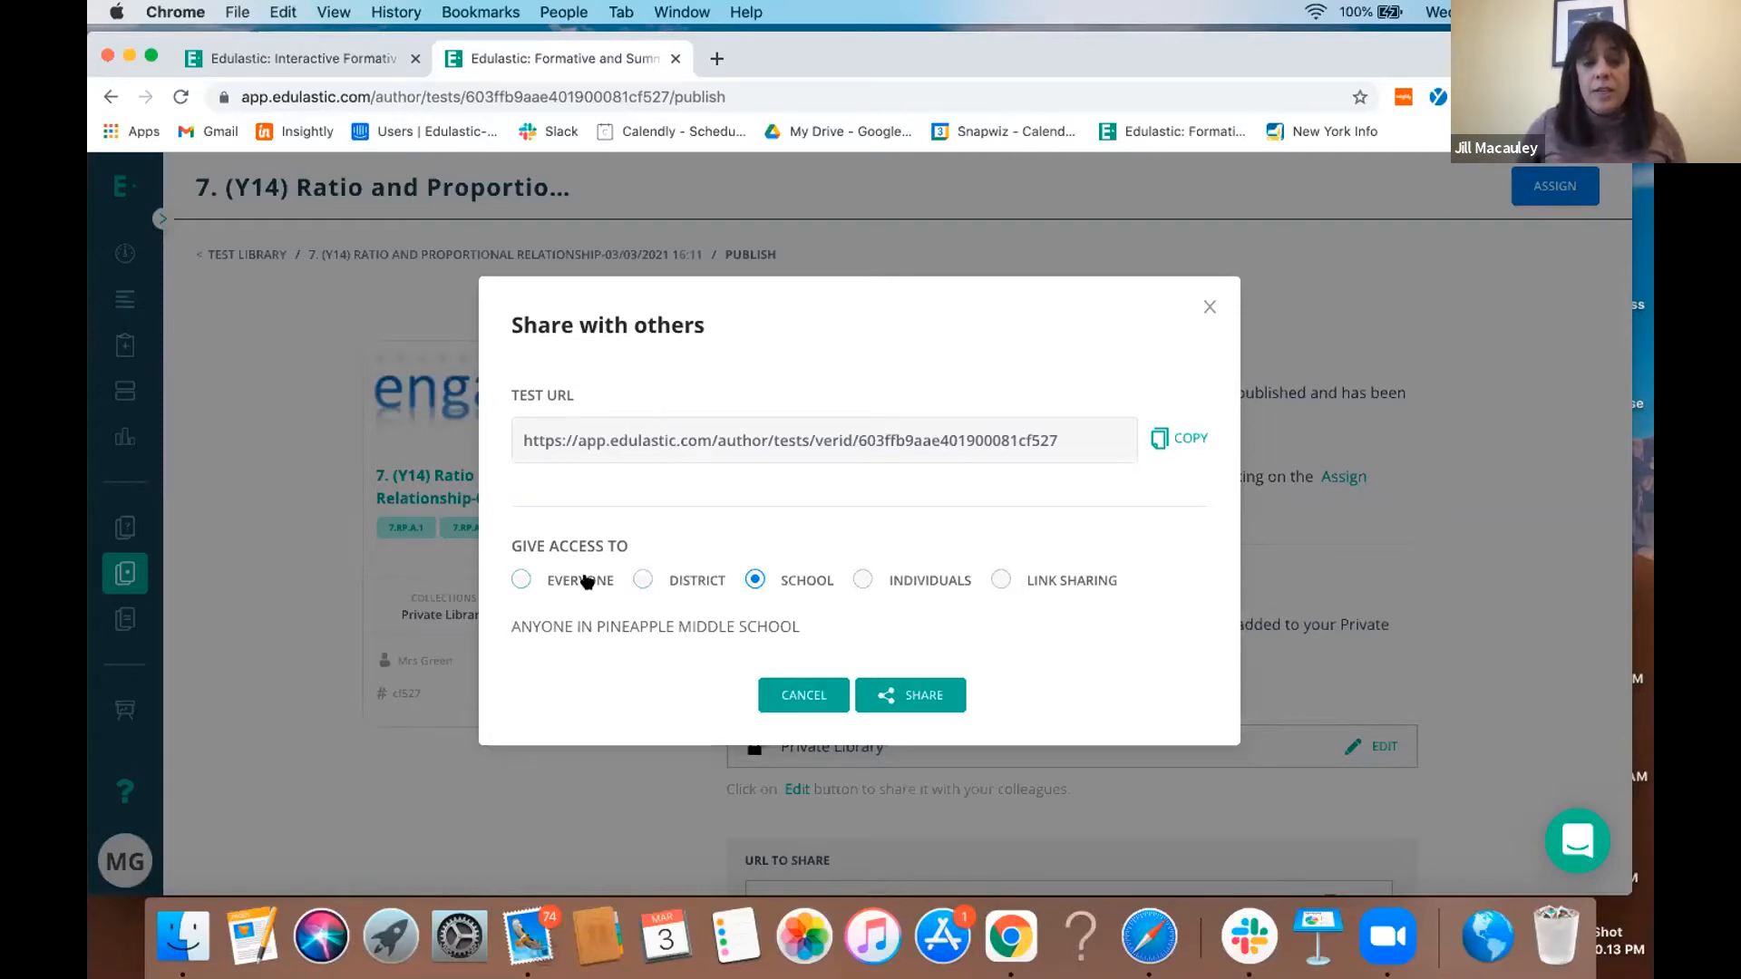
click(1211, 308)
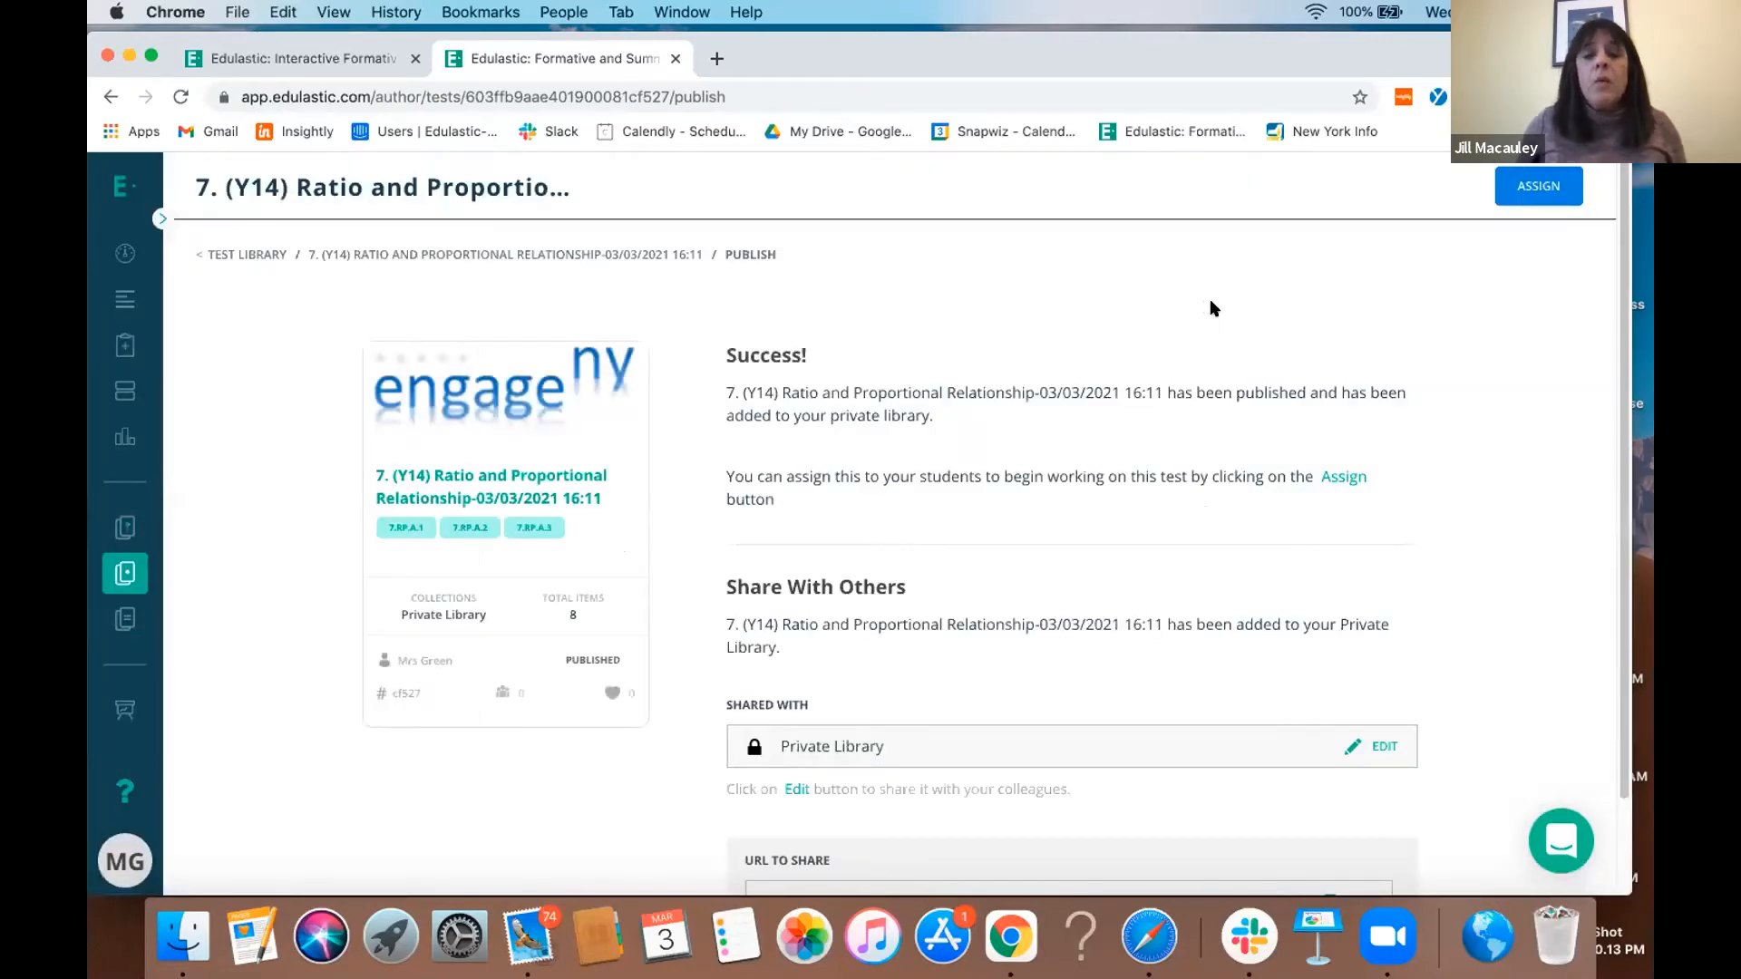
- Return to the test library, clear all filters, and browse the self-authored tests, checking the draft named Test
click(136, 256)
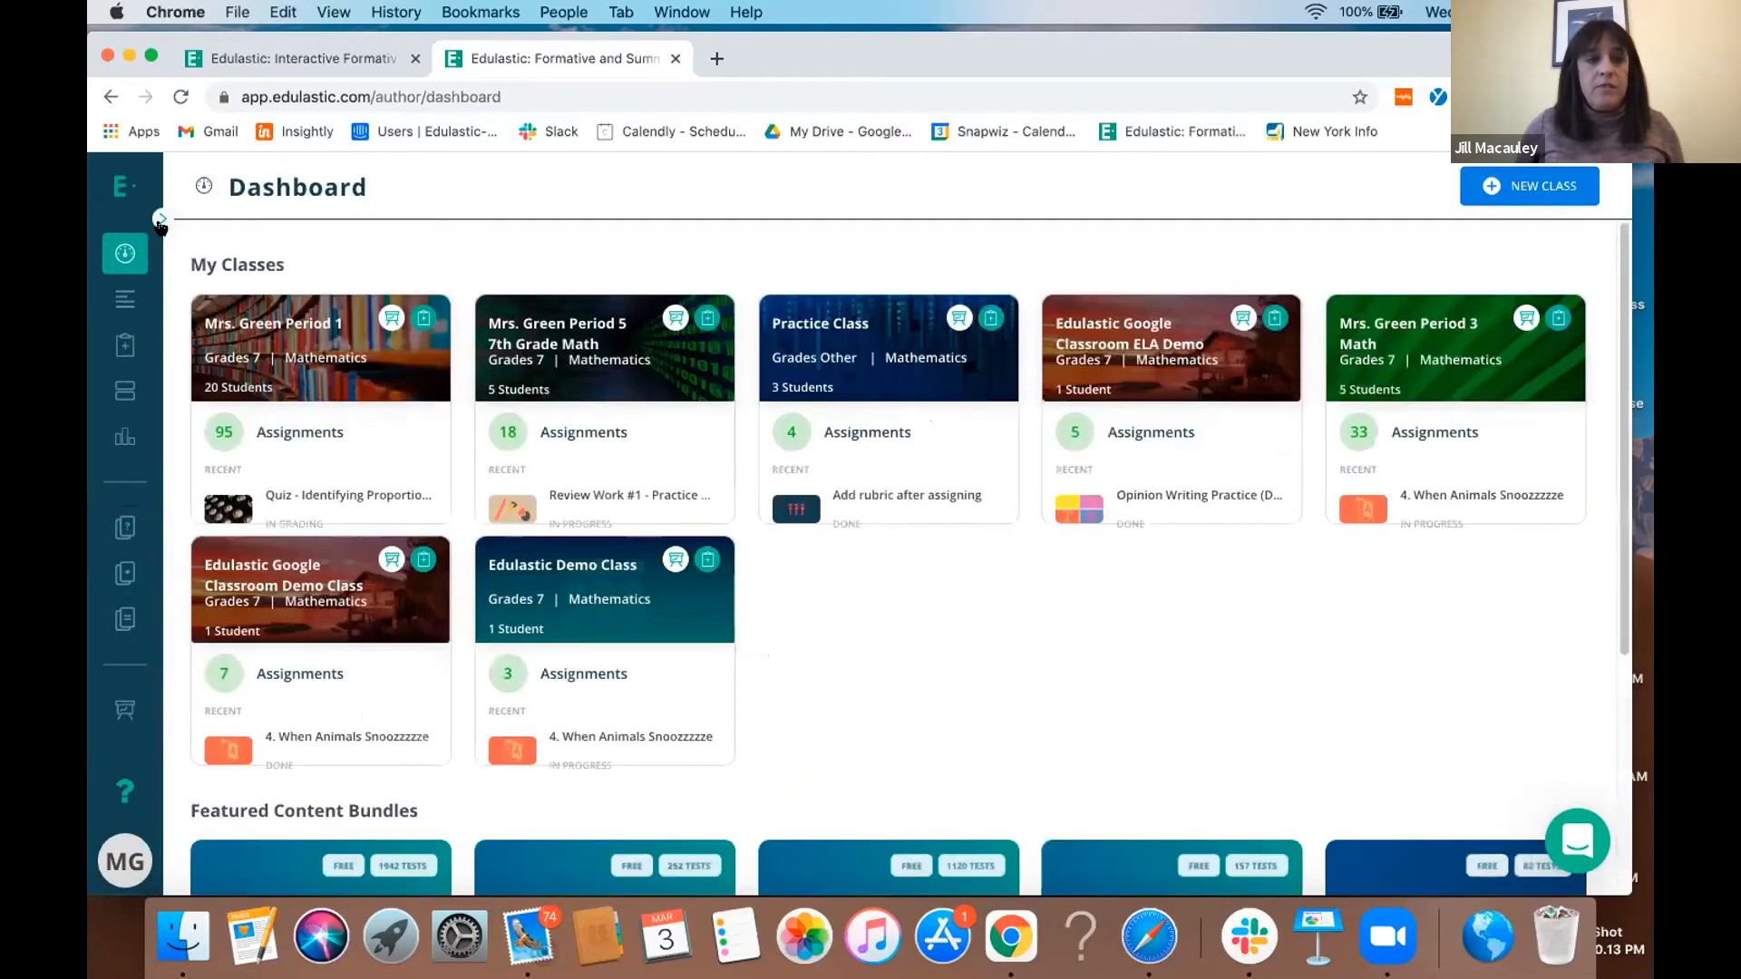
click(162, 221)
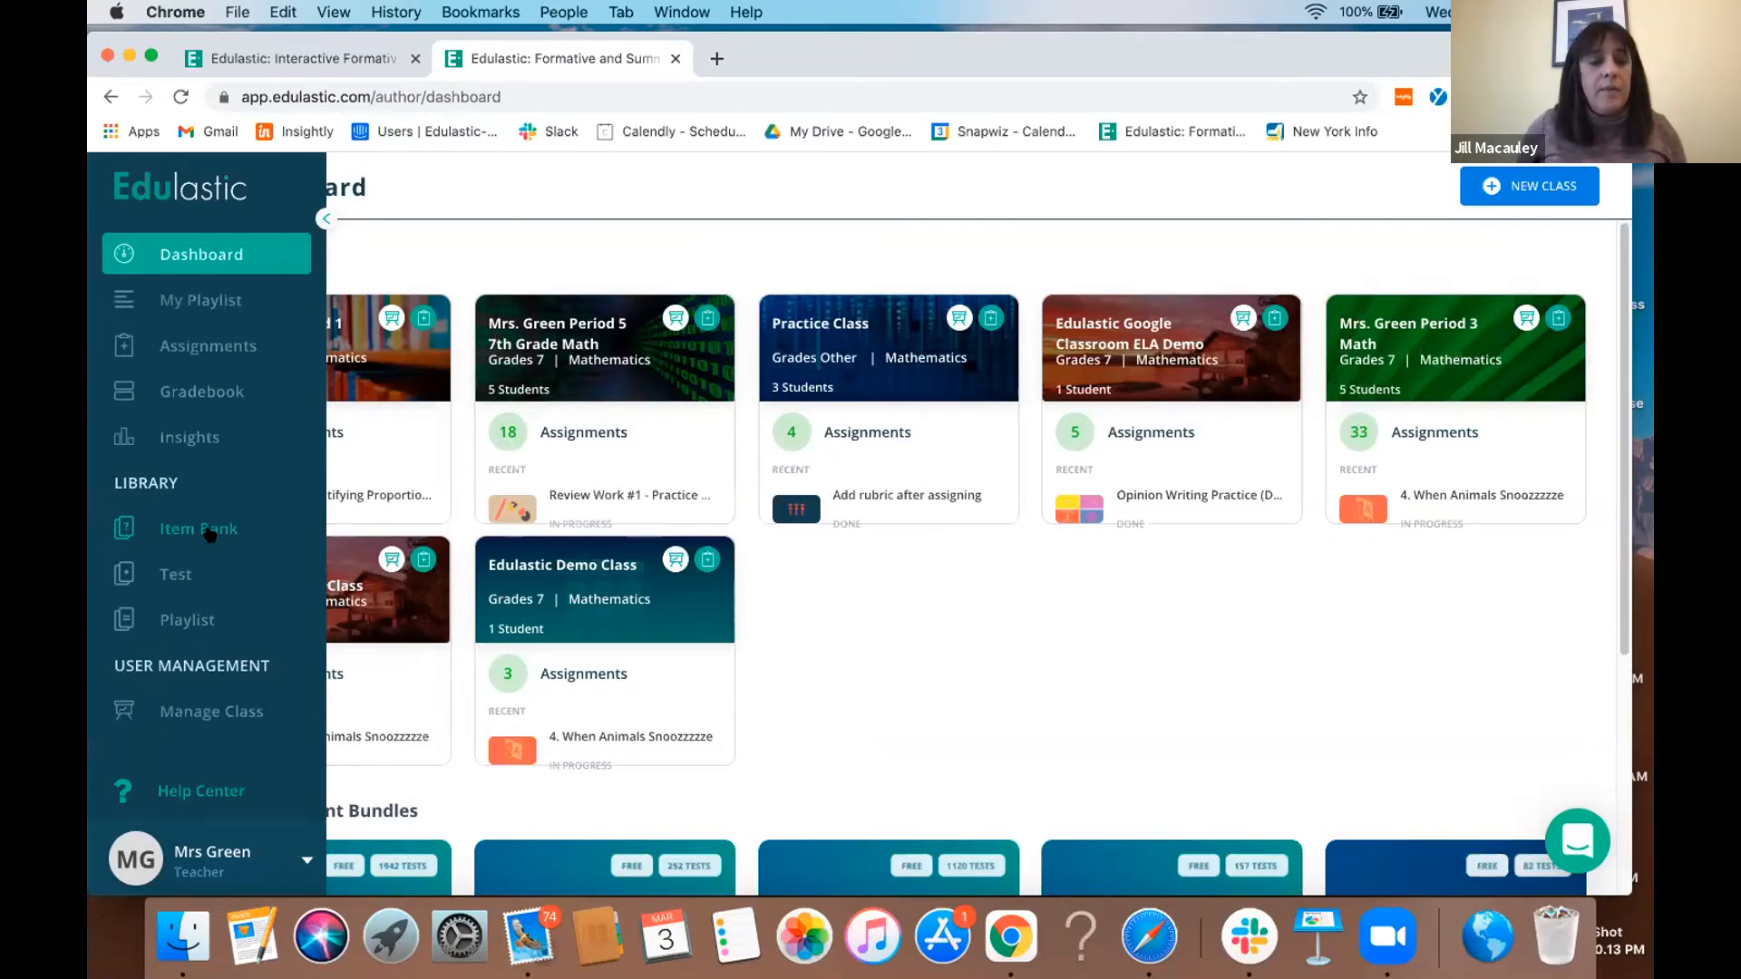
click(175, 576)
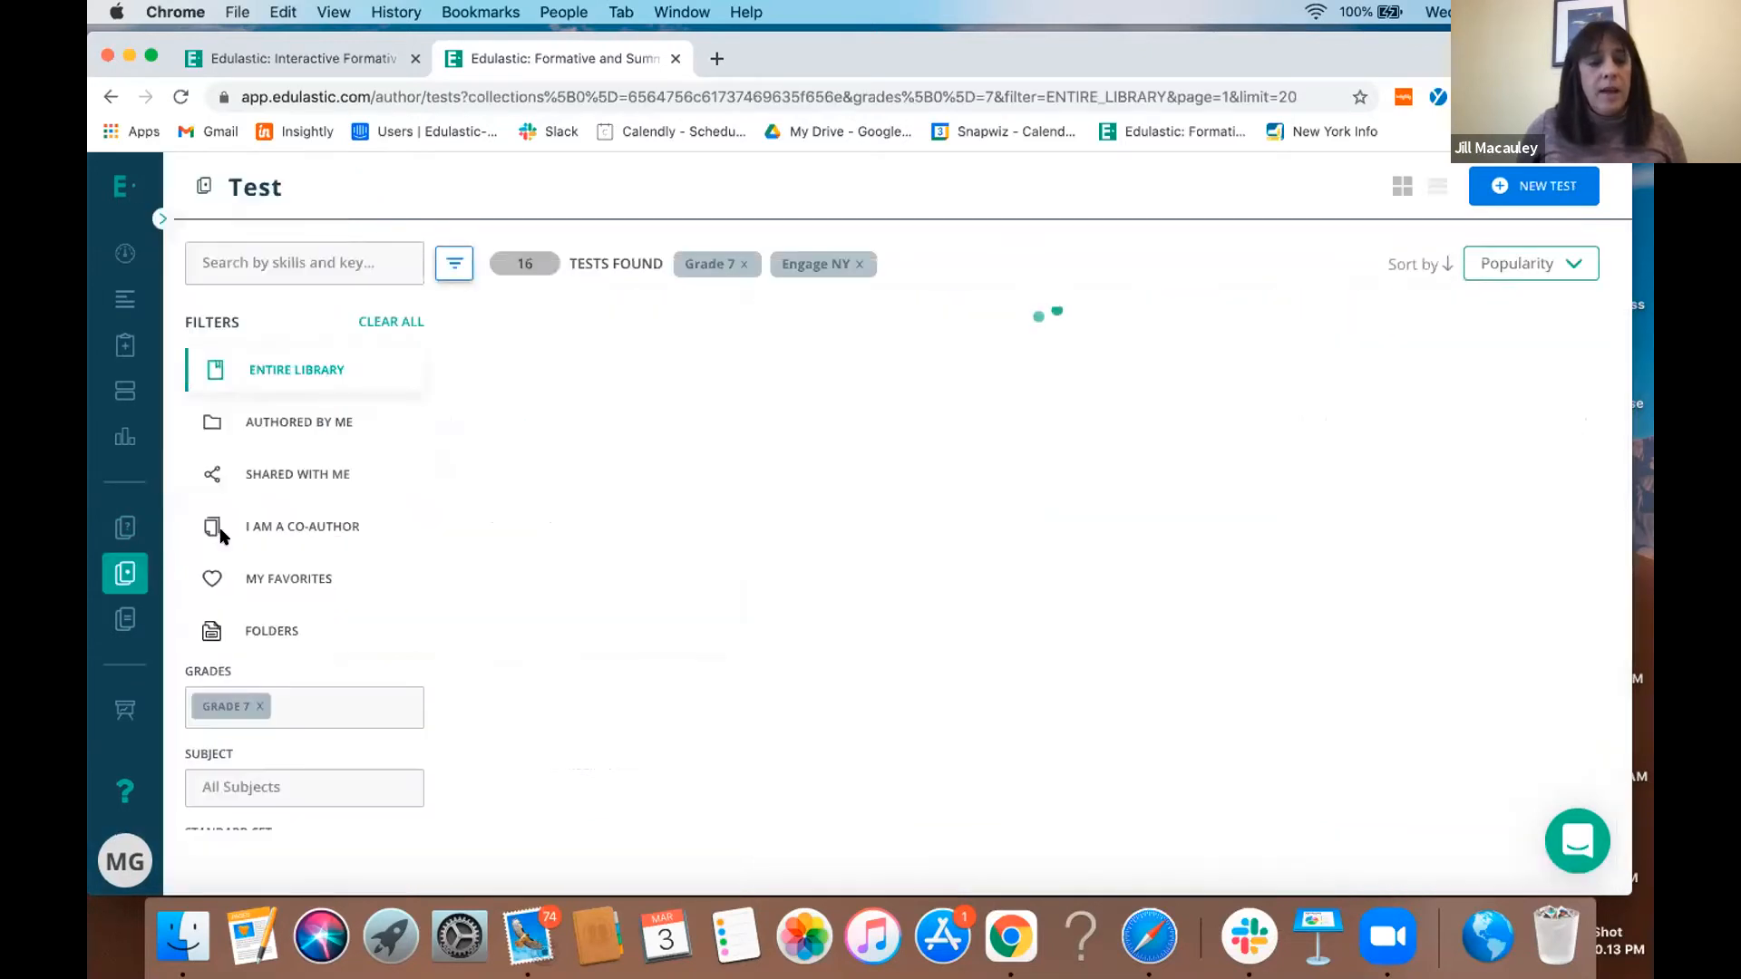
click(389, 322)
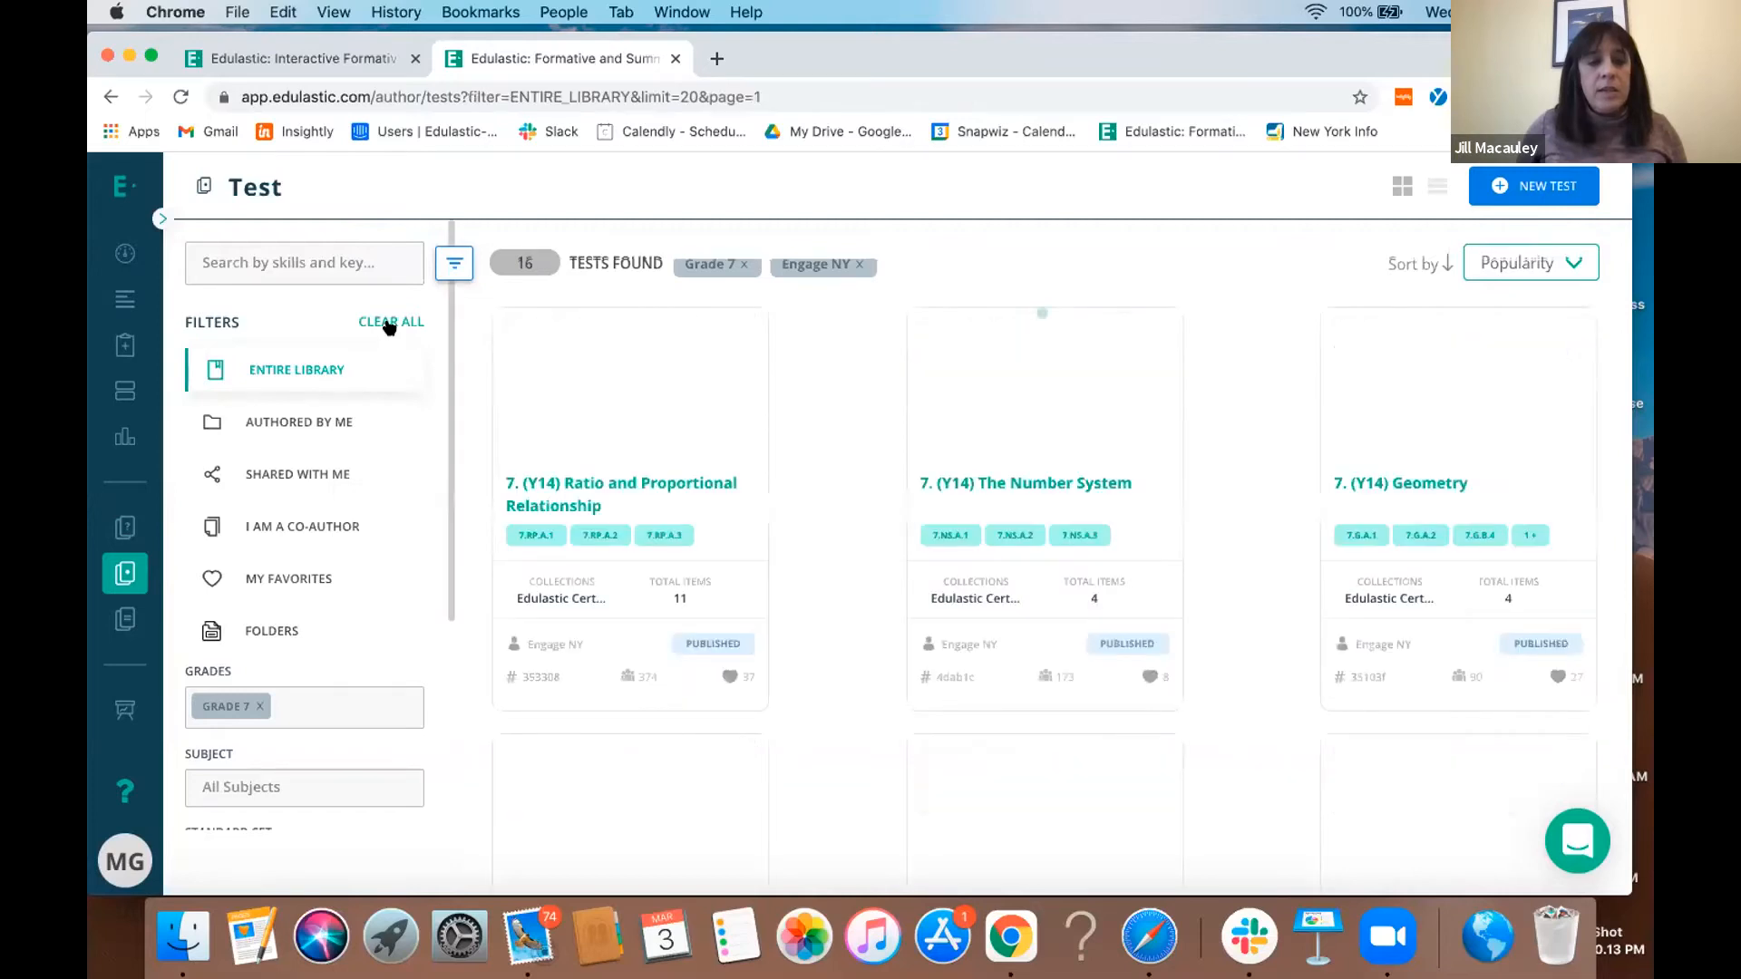
click(304, 425)
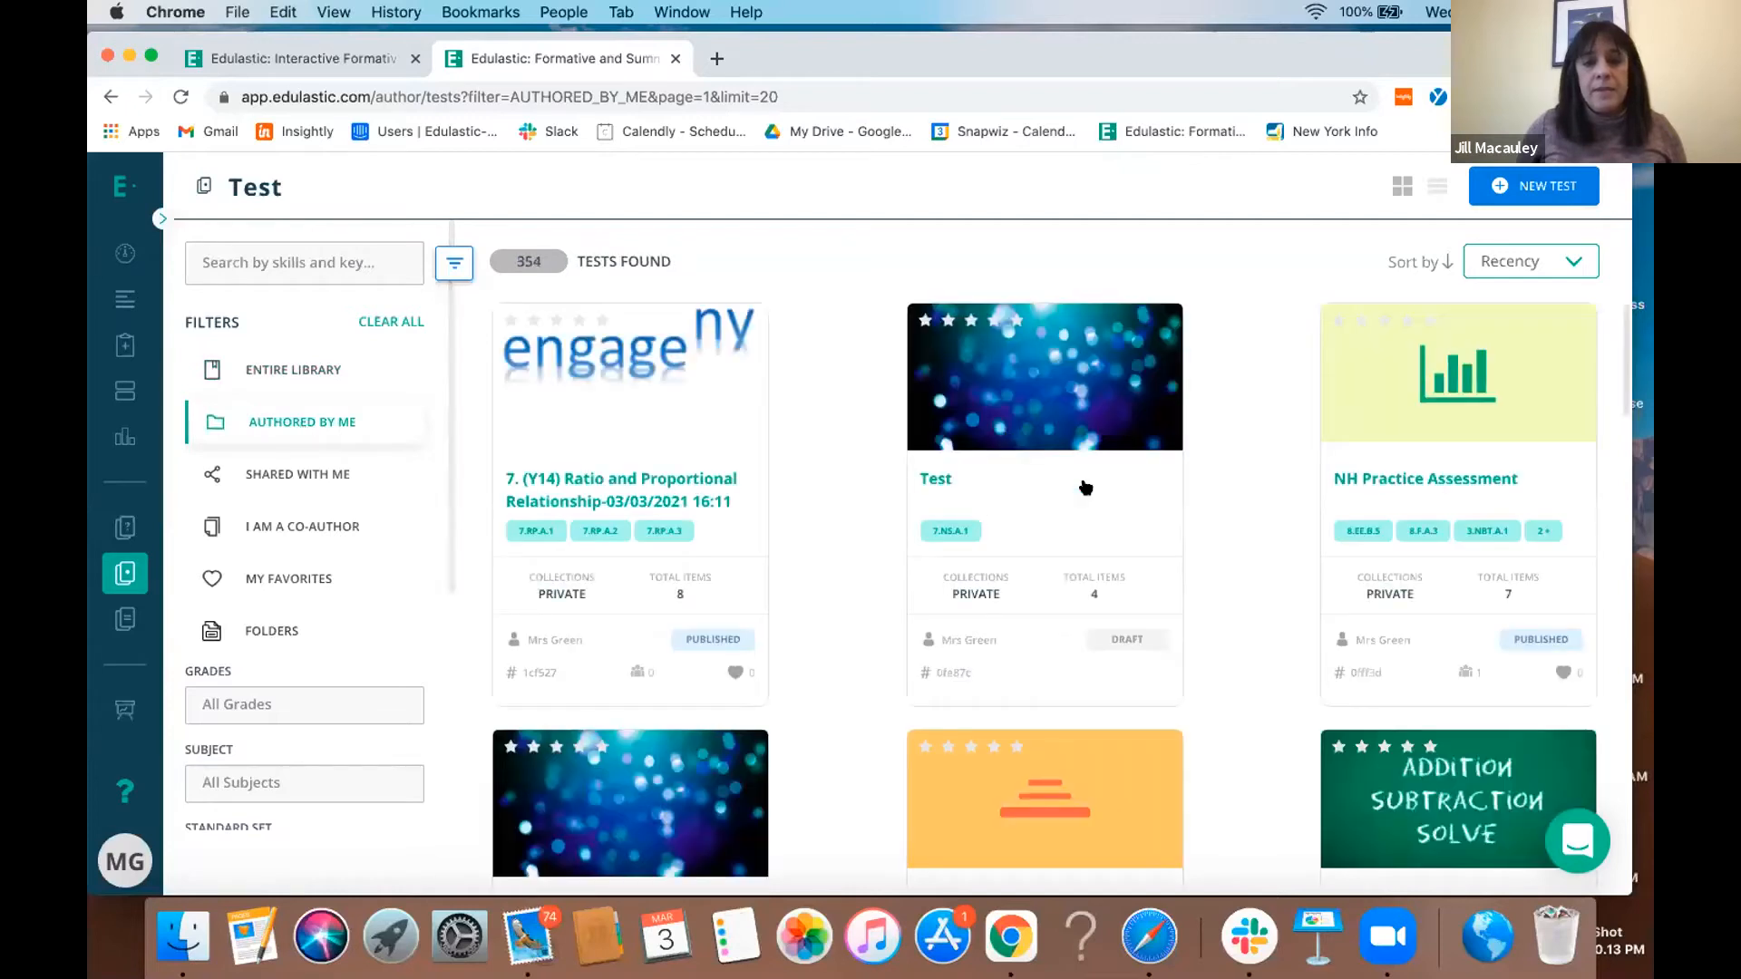
click(1019, 494)
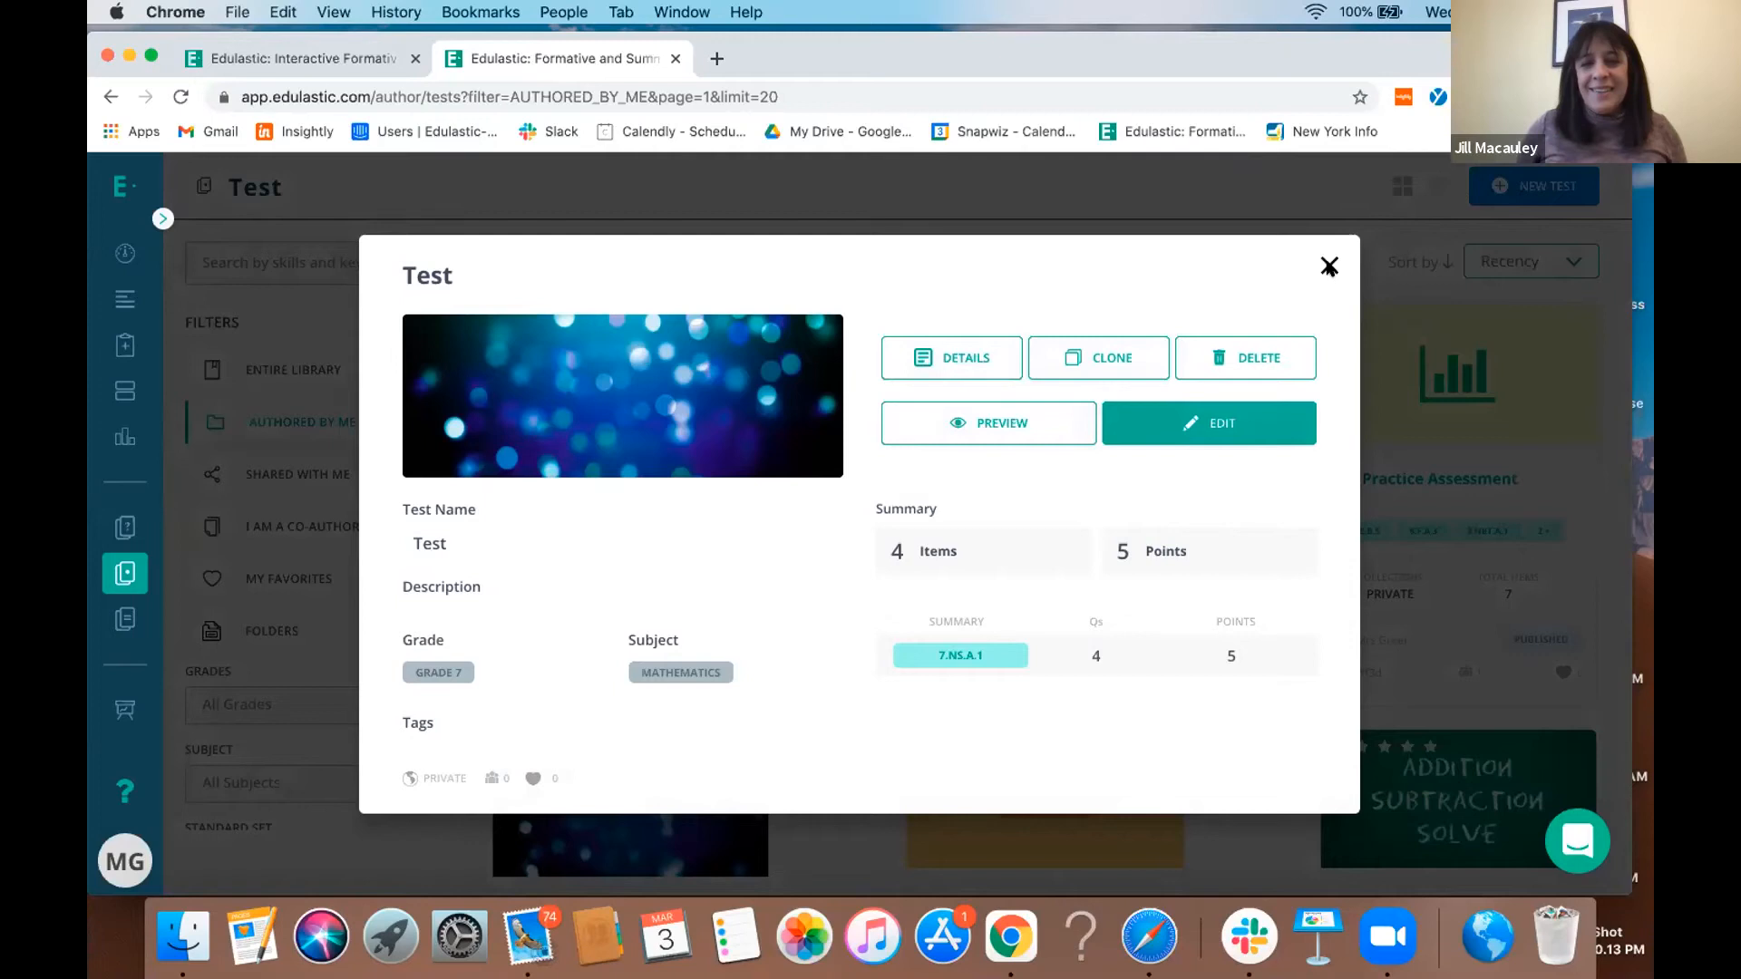
click(1329, 266)
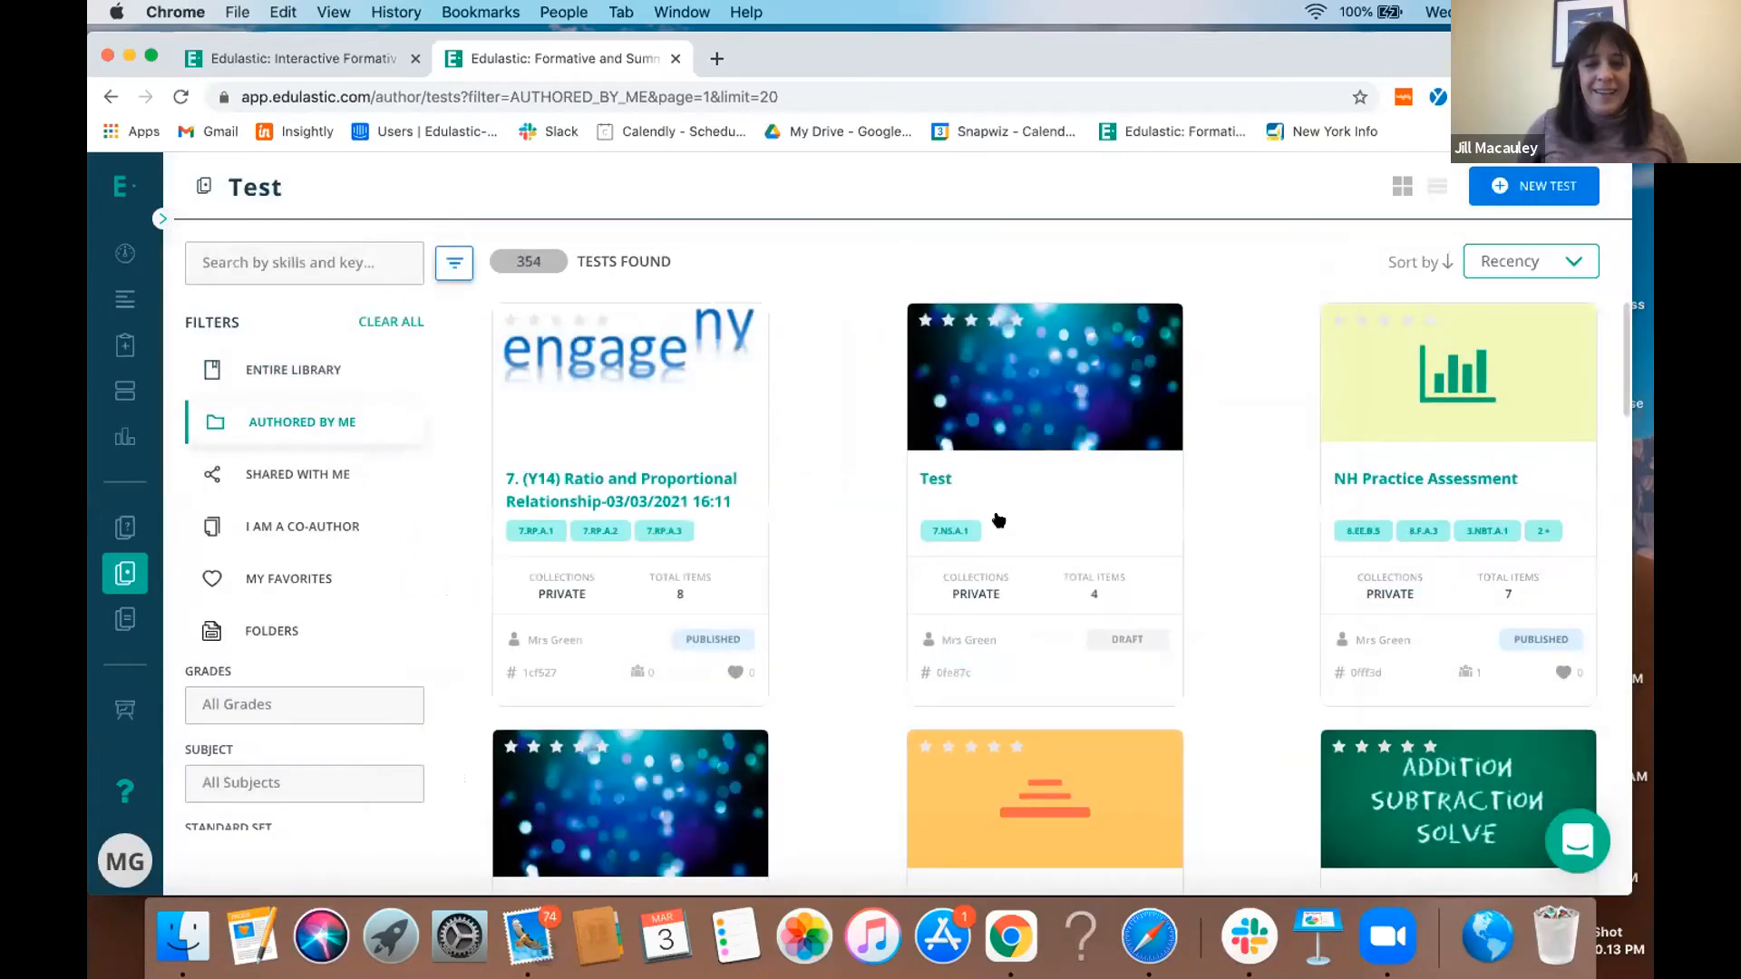
- Start assigning the cloned Ratio and Proportional Relationship test and select the teacher's Period 1 class as recipient
click(571, 474)
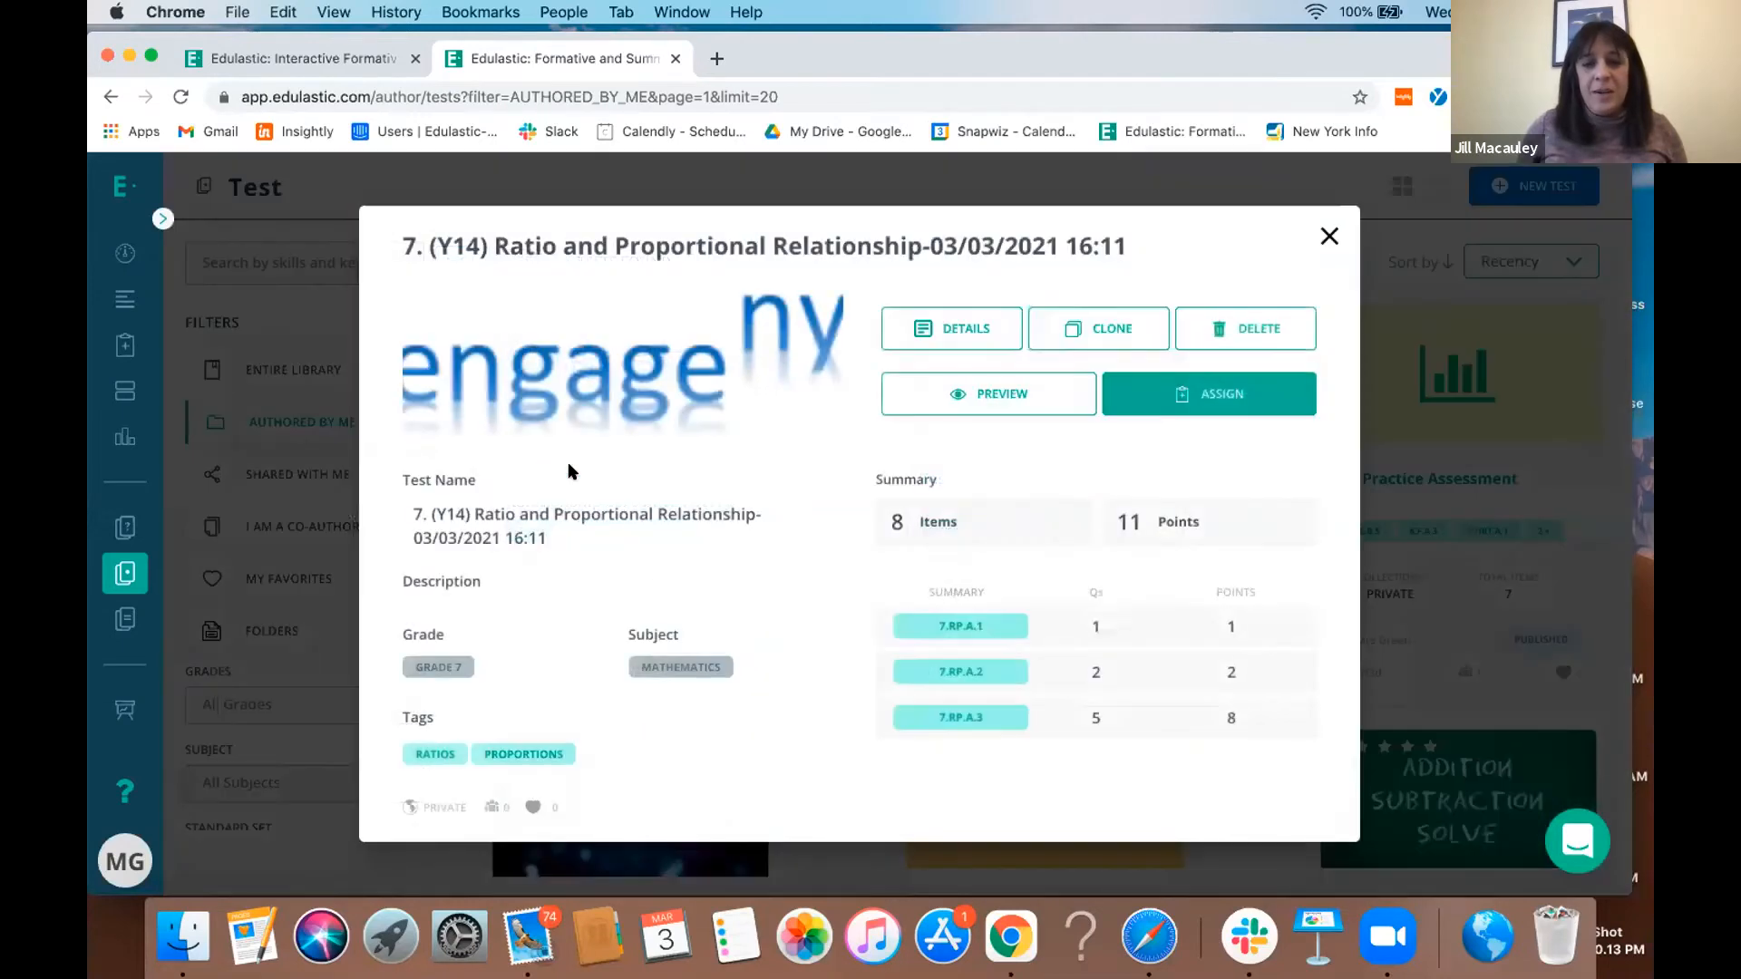
click(1230, 407)
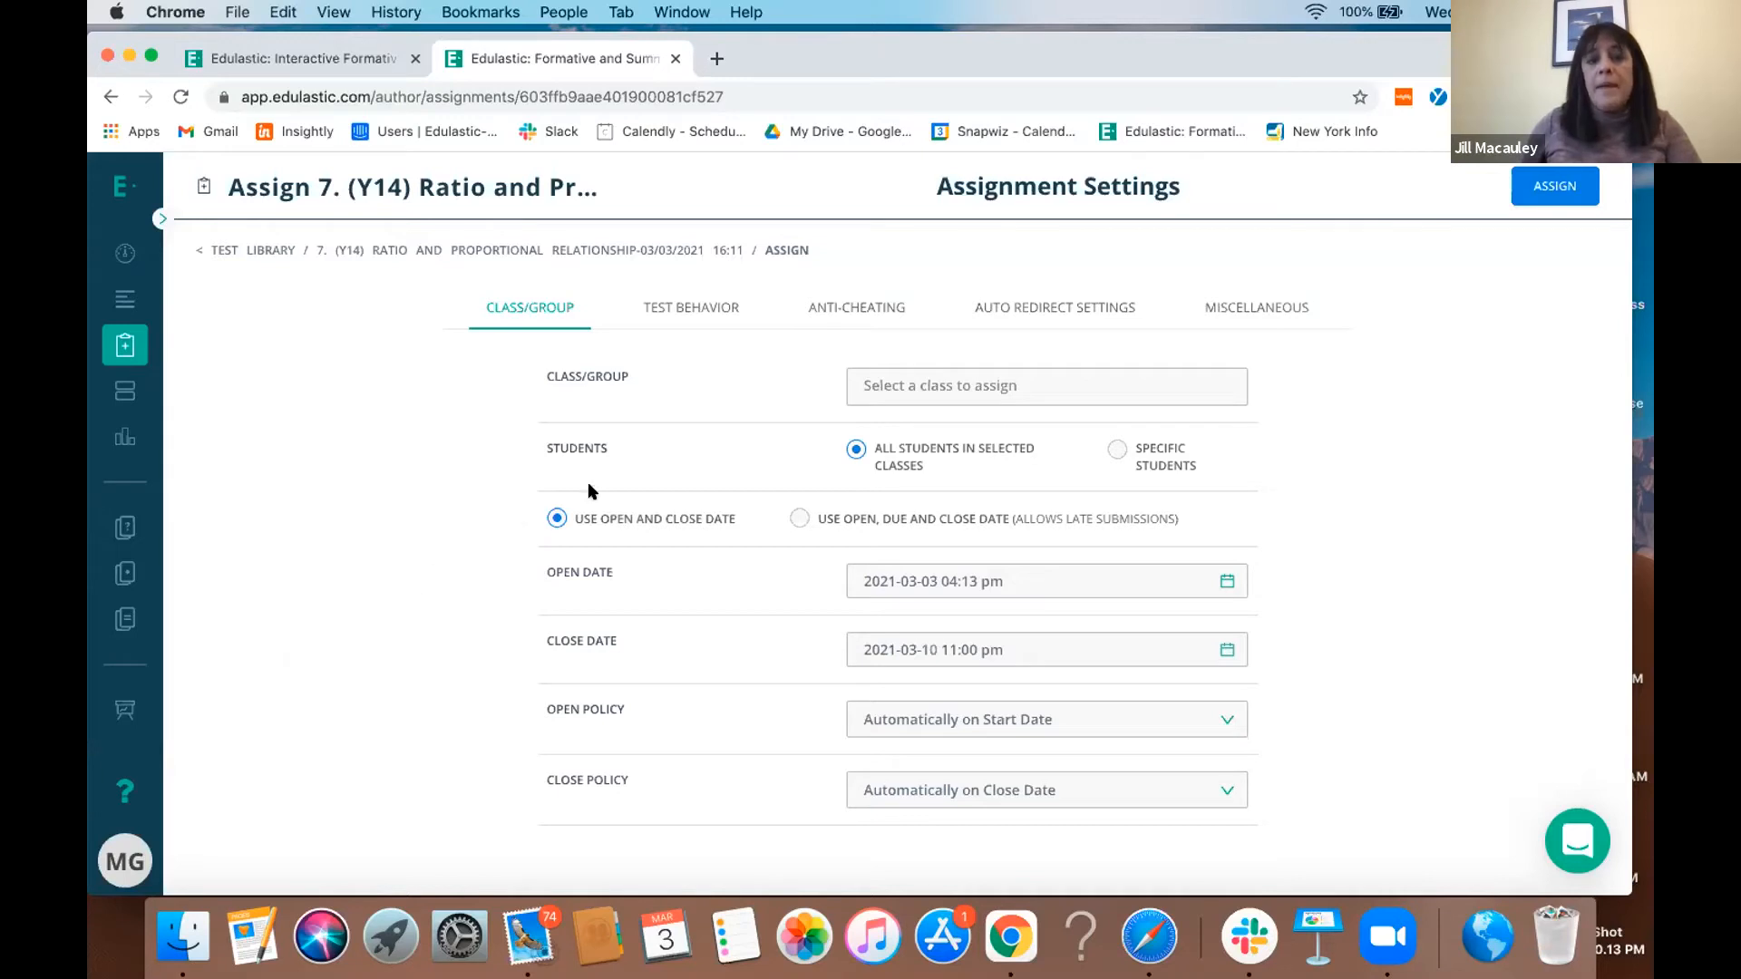
click(1004, 391)
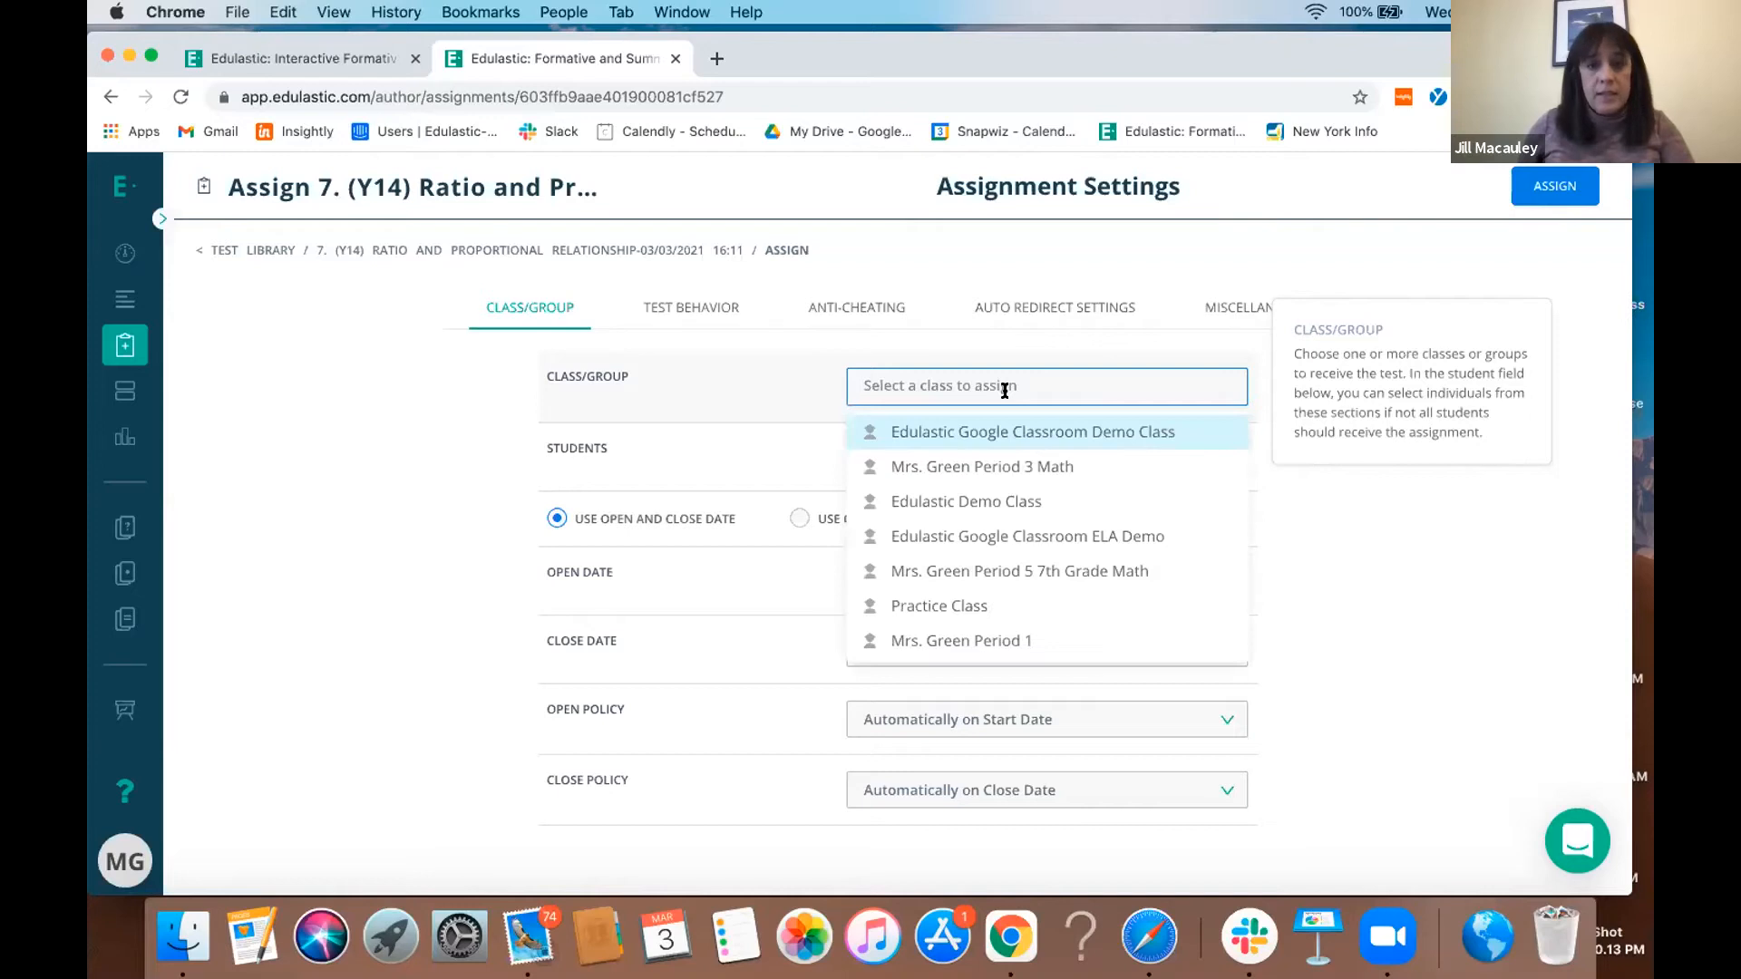
click(997, 645)
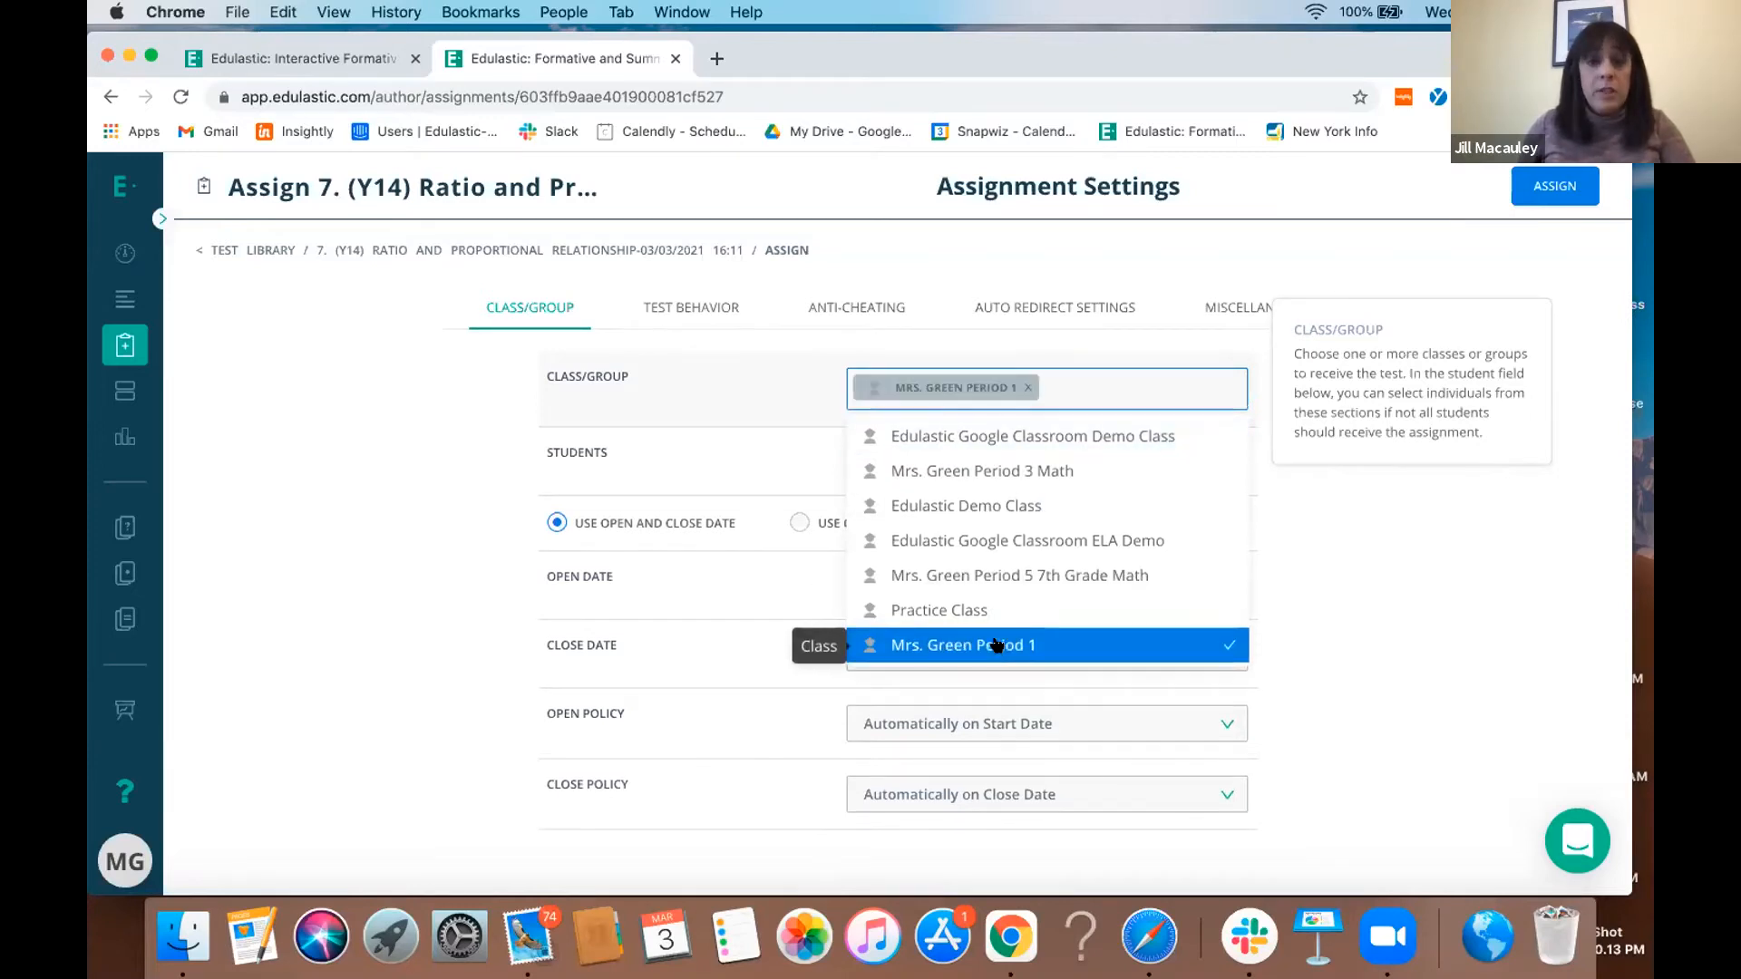
click(852, 254)
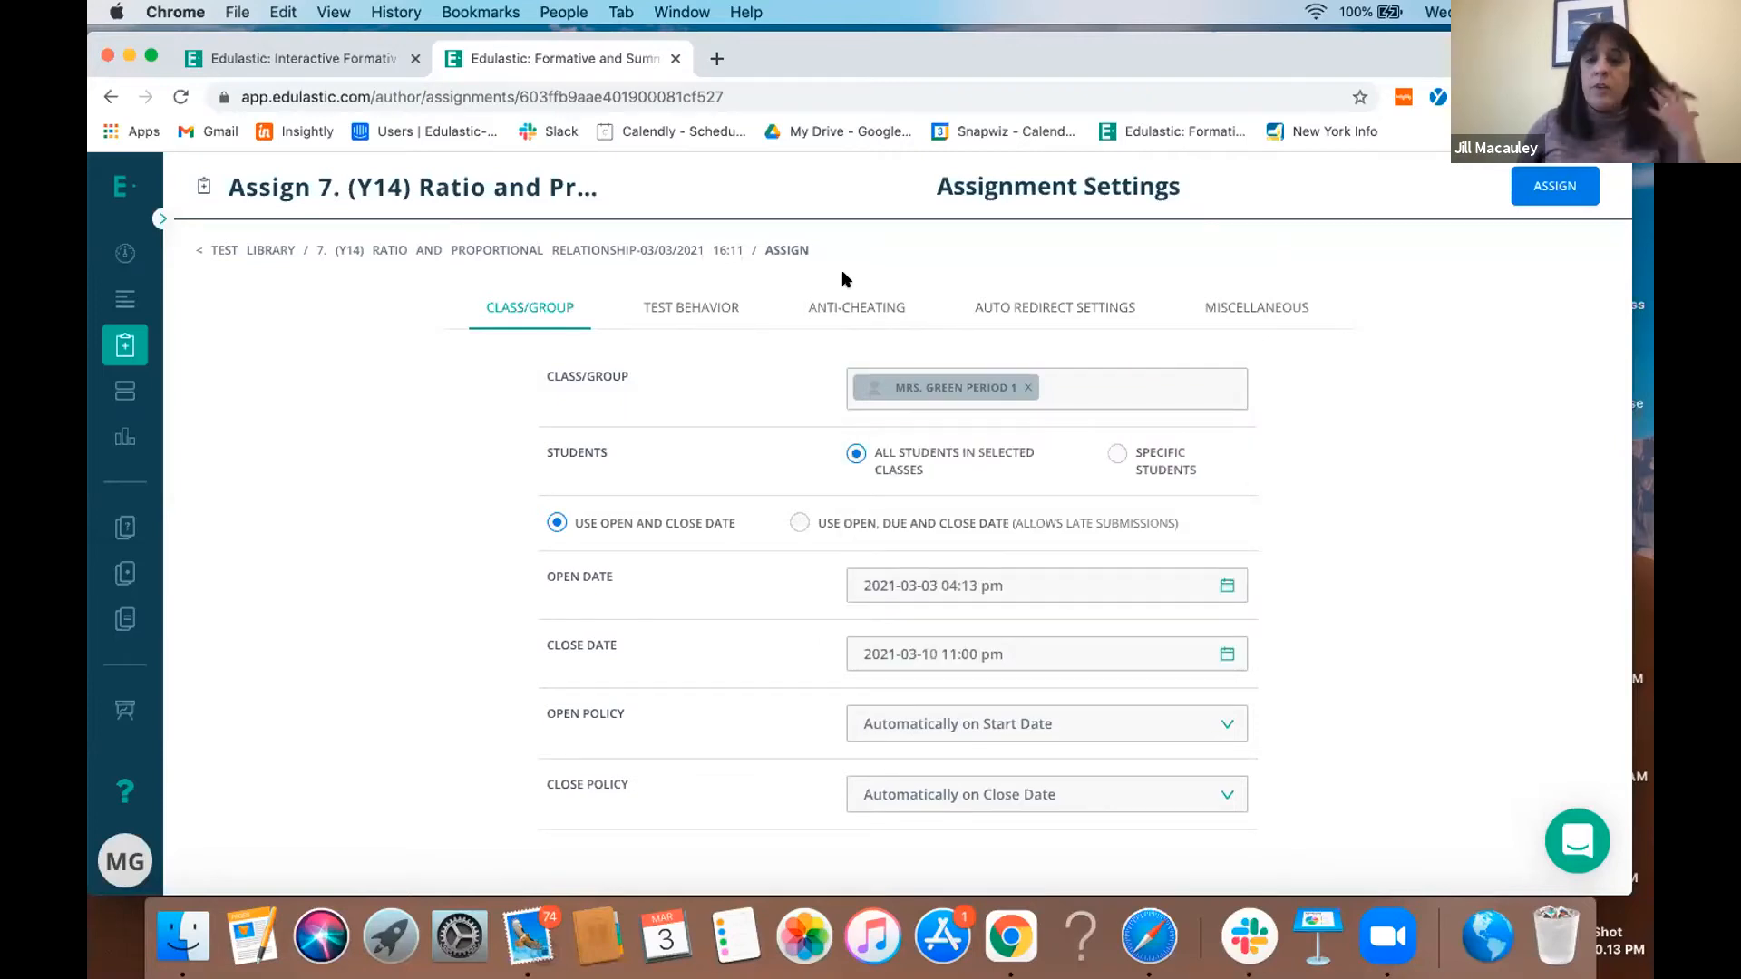
- Switch the assignment's recipients to specific students and look through the class's student list without selecting anyone
click(1117, 453)
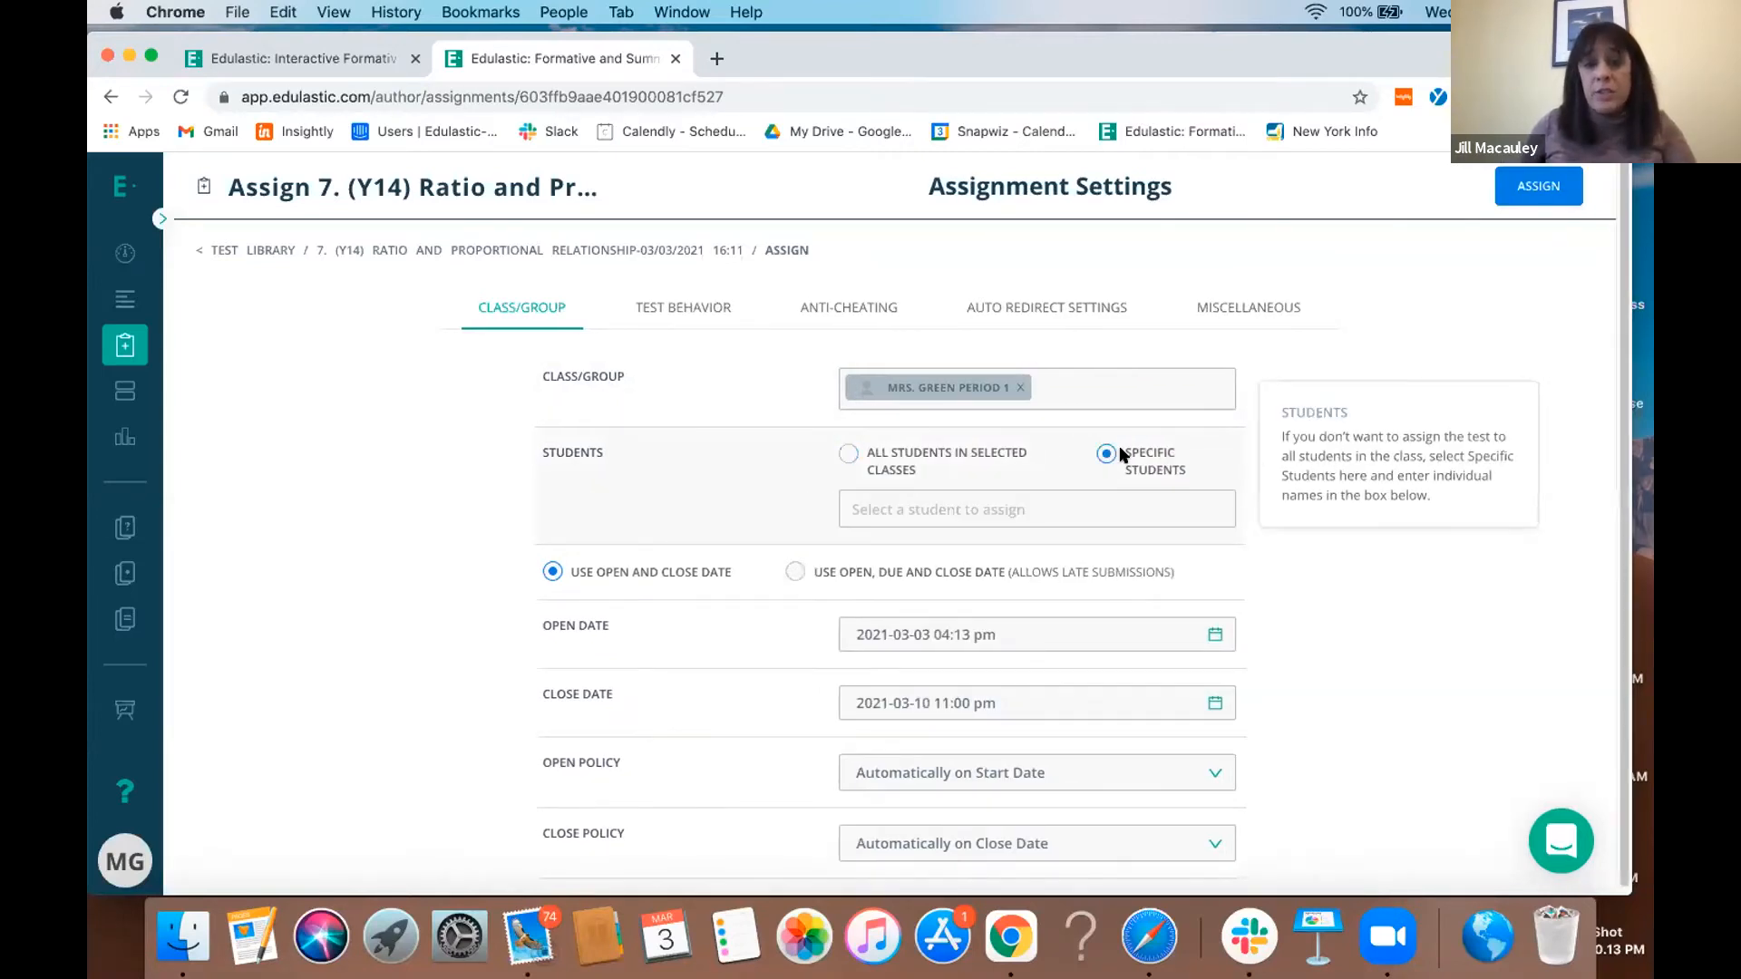
click(1086, 496)
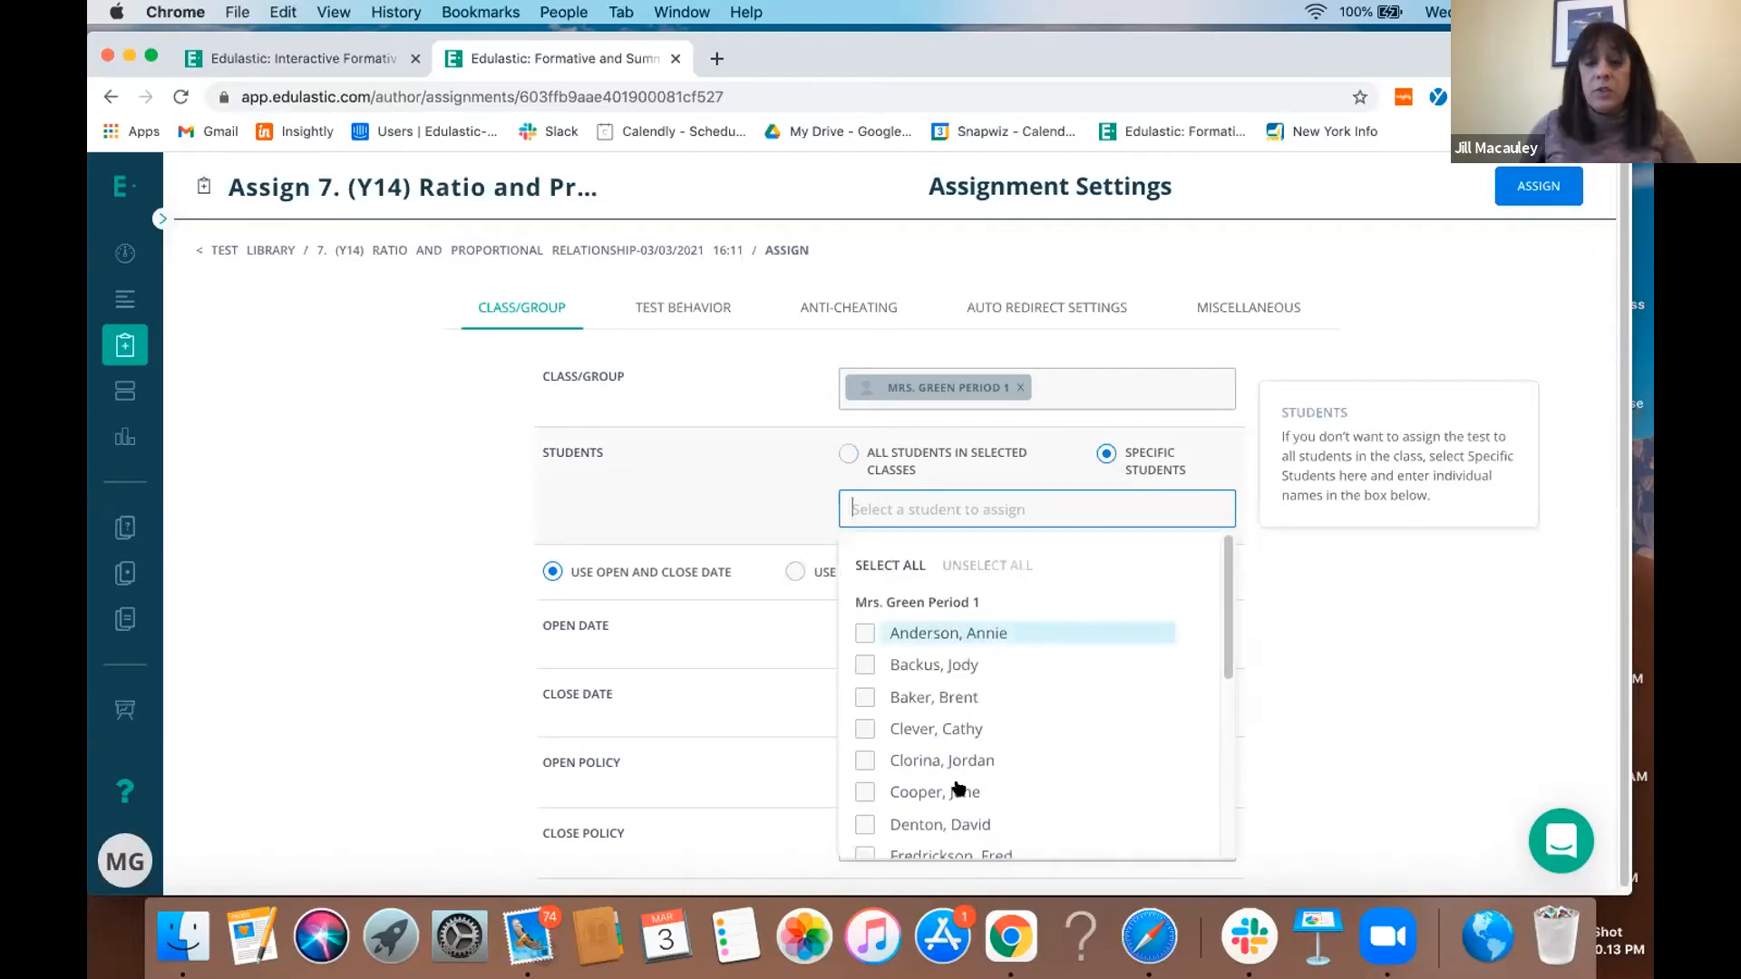
click(1204, 268)
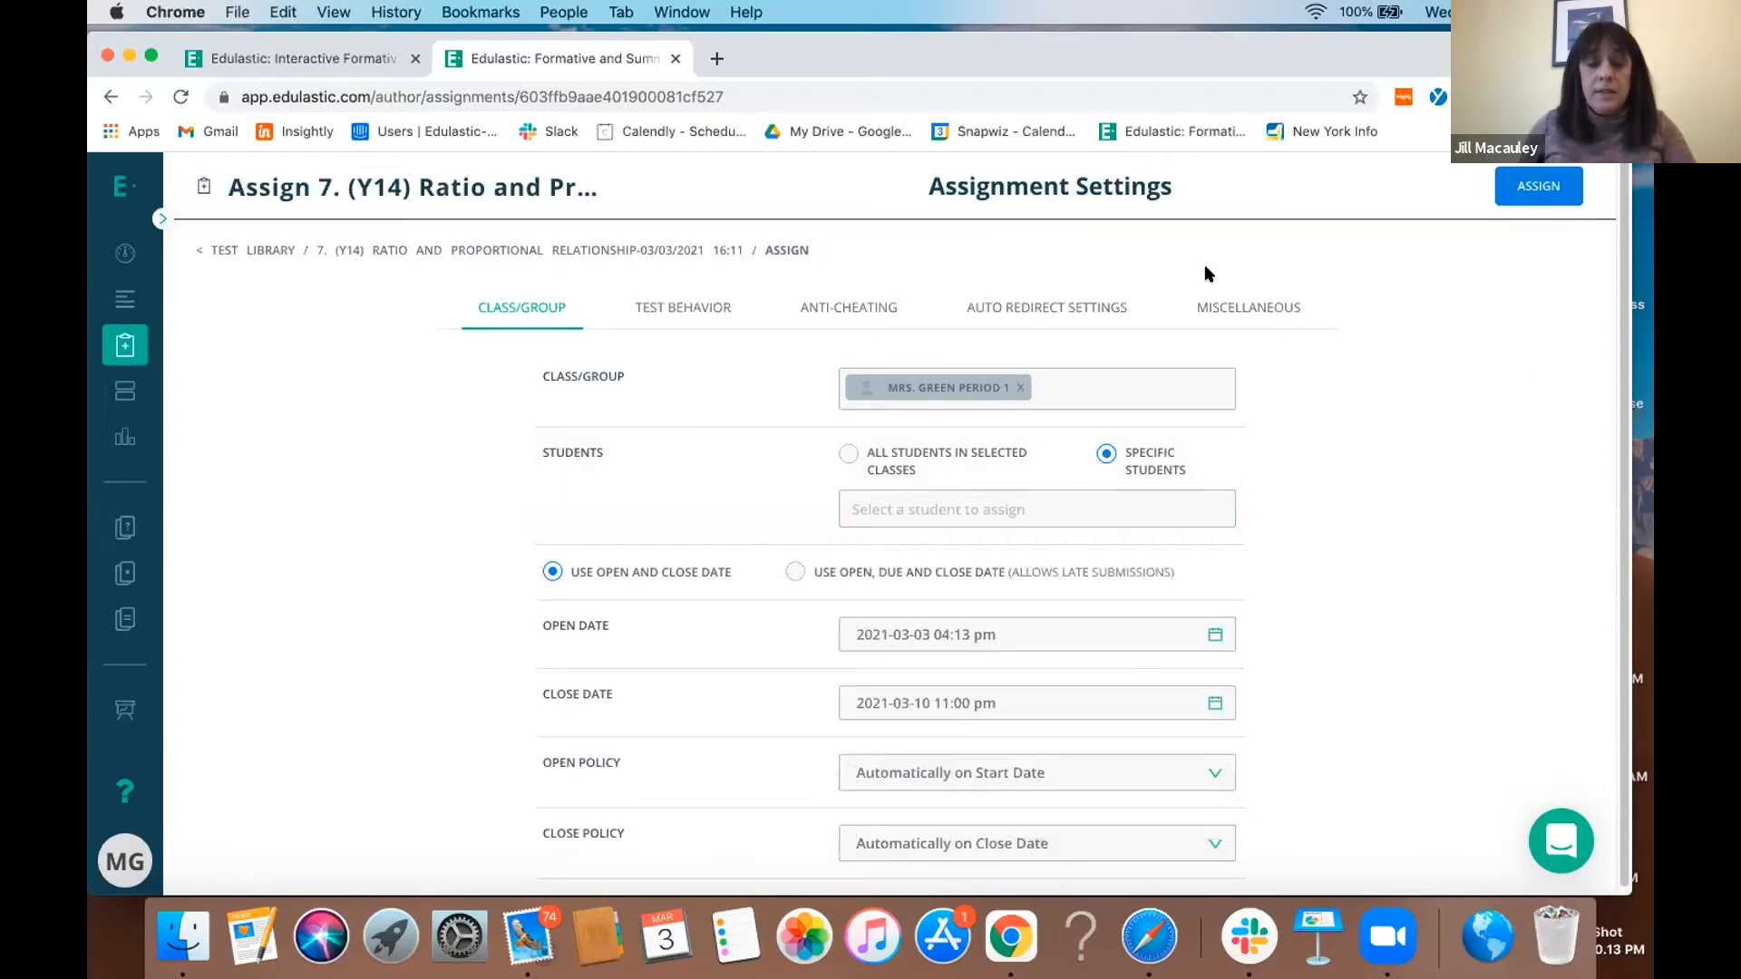
scroll(1368, 456, down, 1)
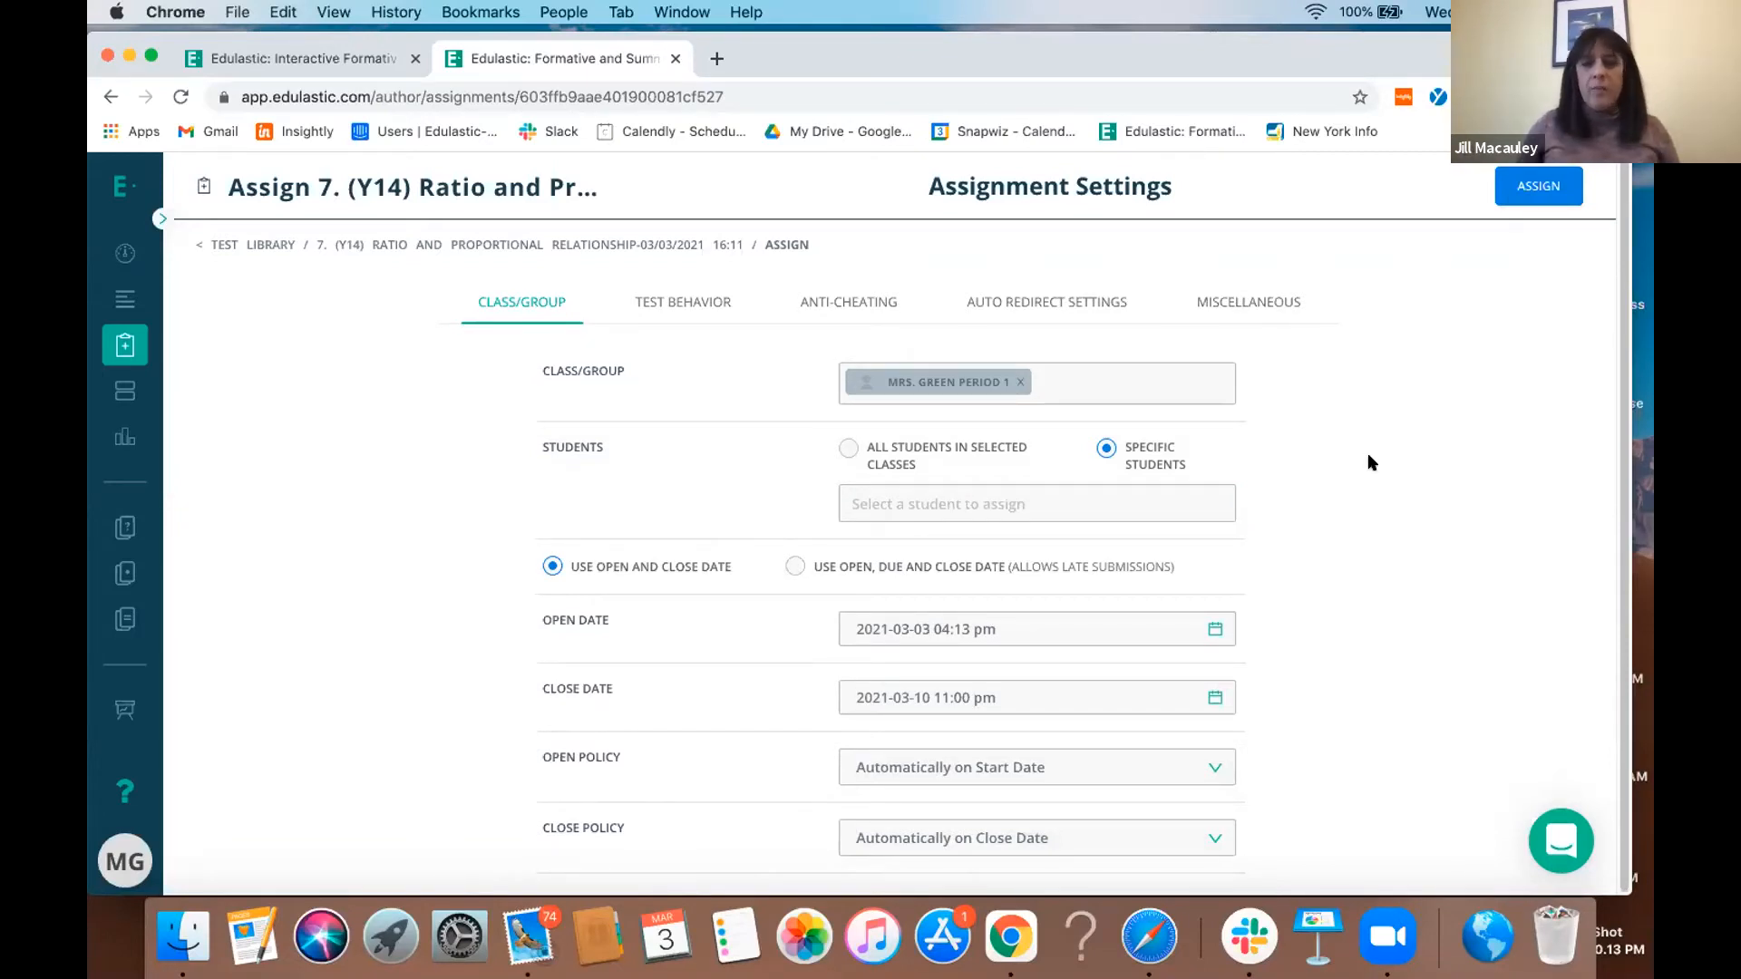
- Review the Test Behavior and Anti-Cheating settings of the assignment without changing them
mouse_move(1134, 671)
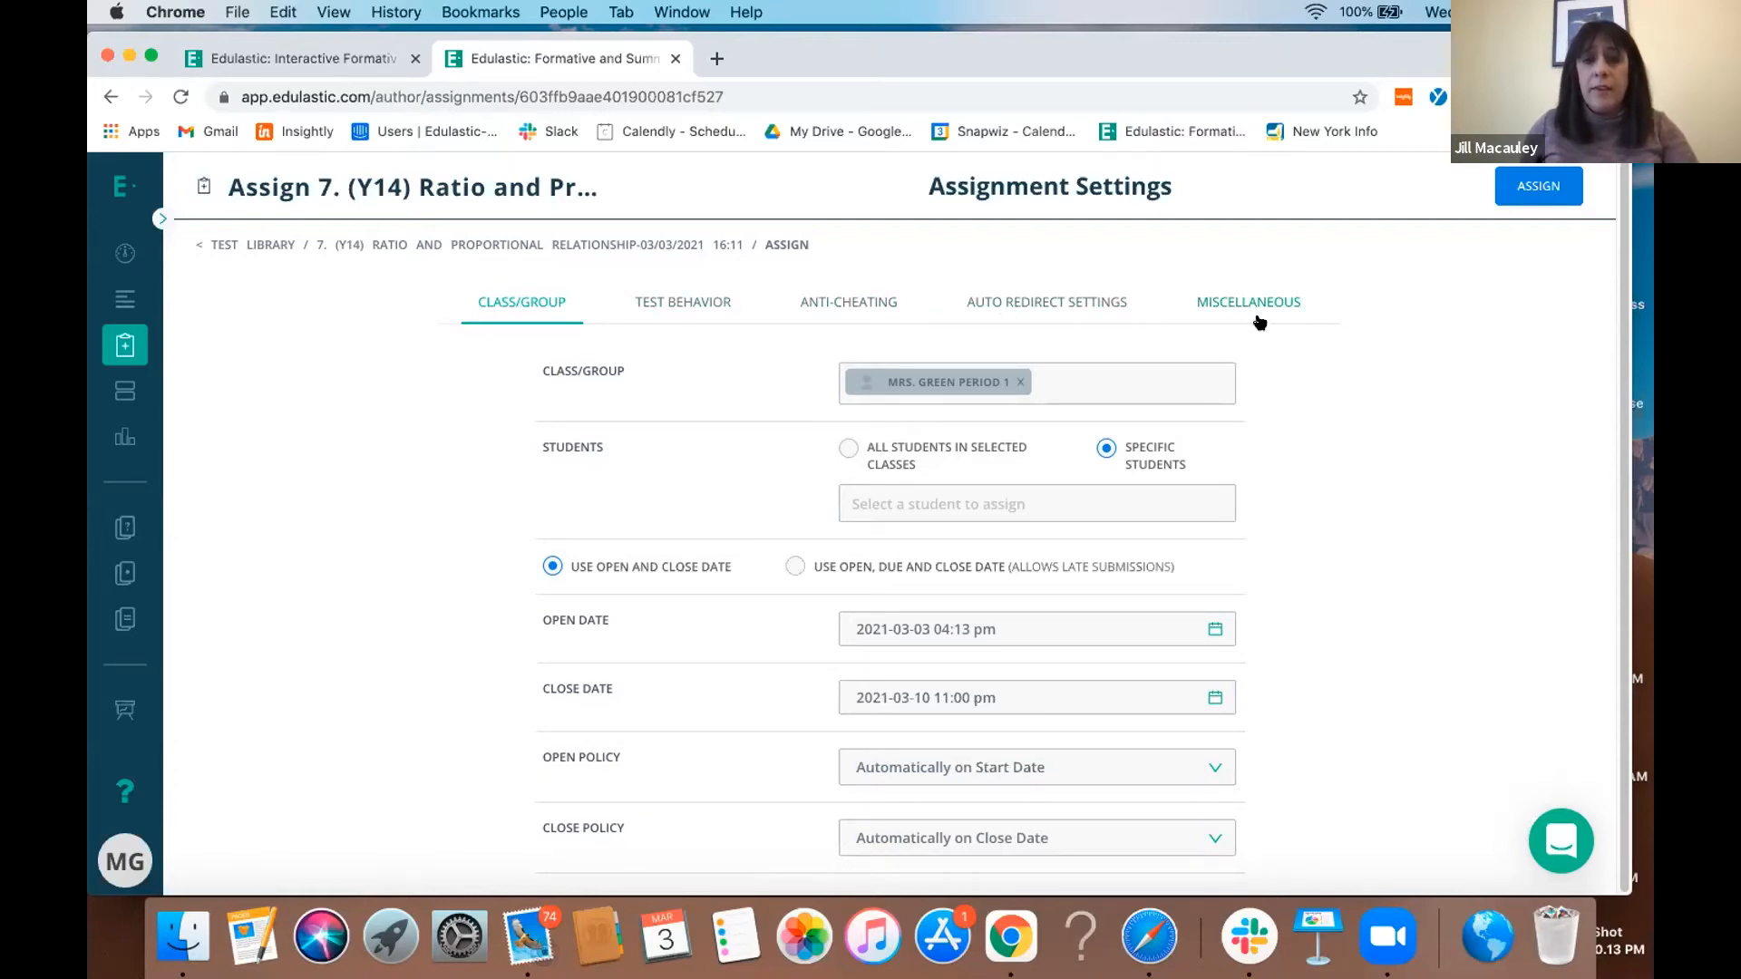
click(699, 300)
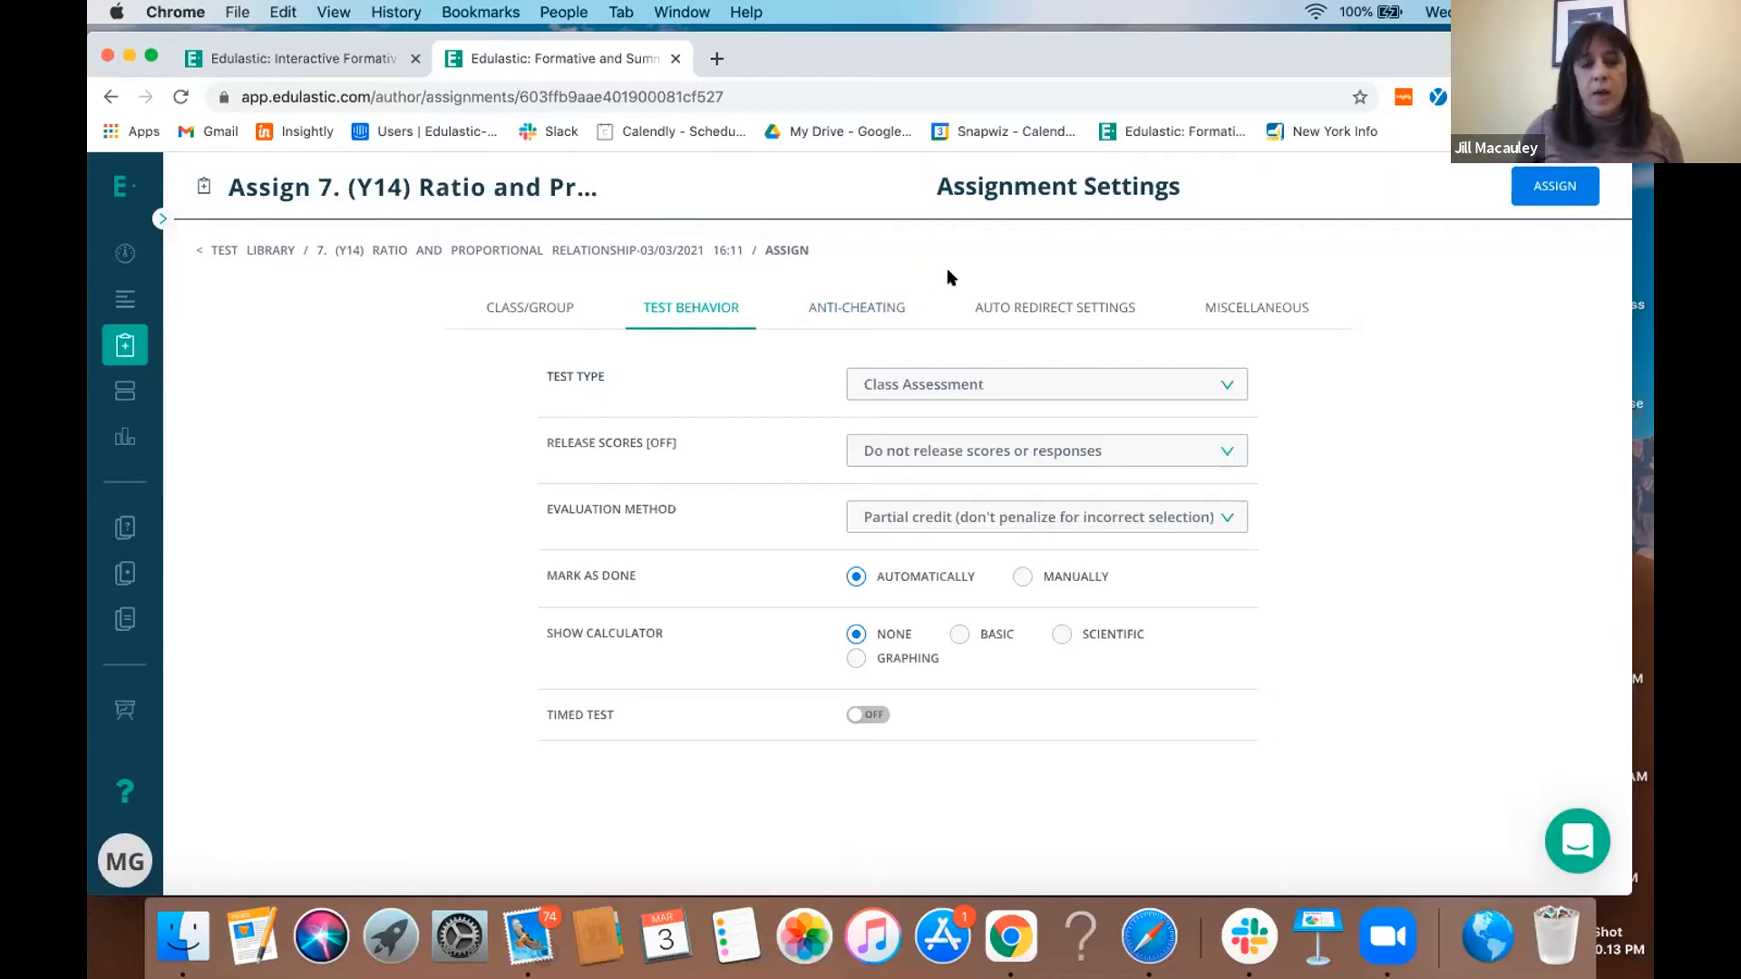
click(878, 311)
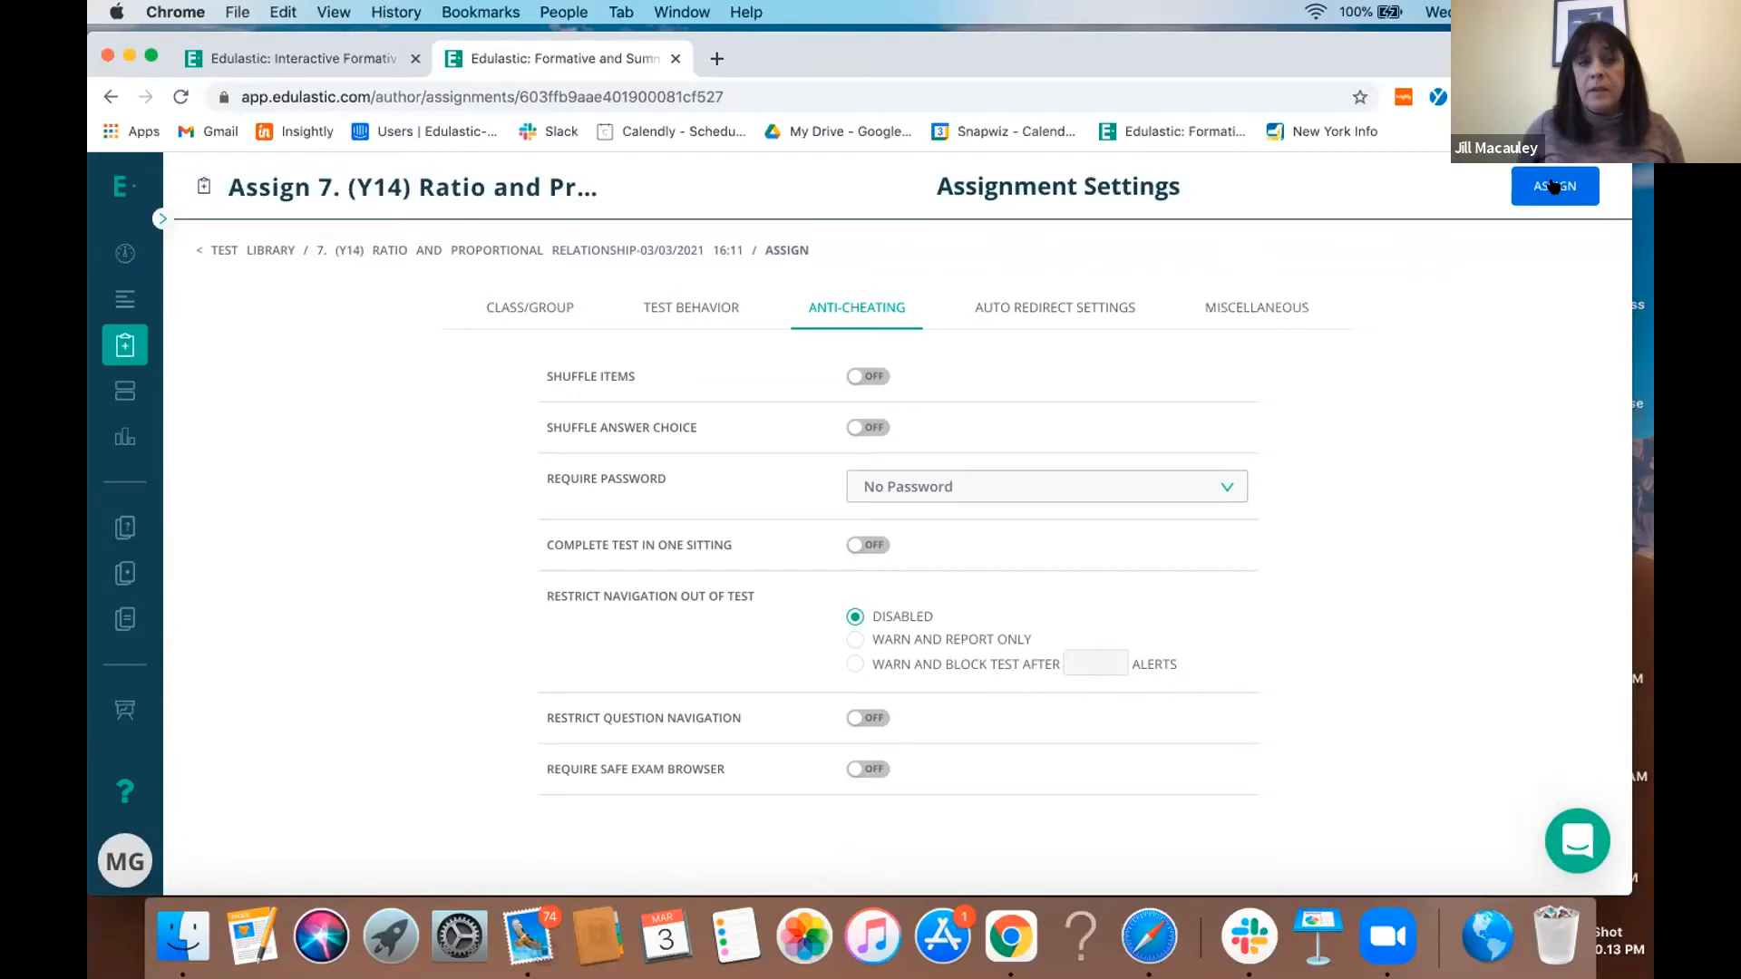
- Leave the assignment setup for the dashboard, and open the NH Practice Assessment's Live Class Board for Period 1 to review class and student performance
click(126, 254)
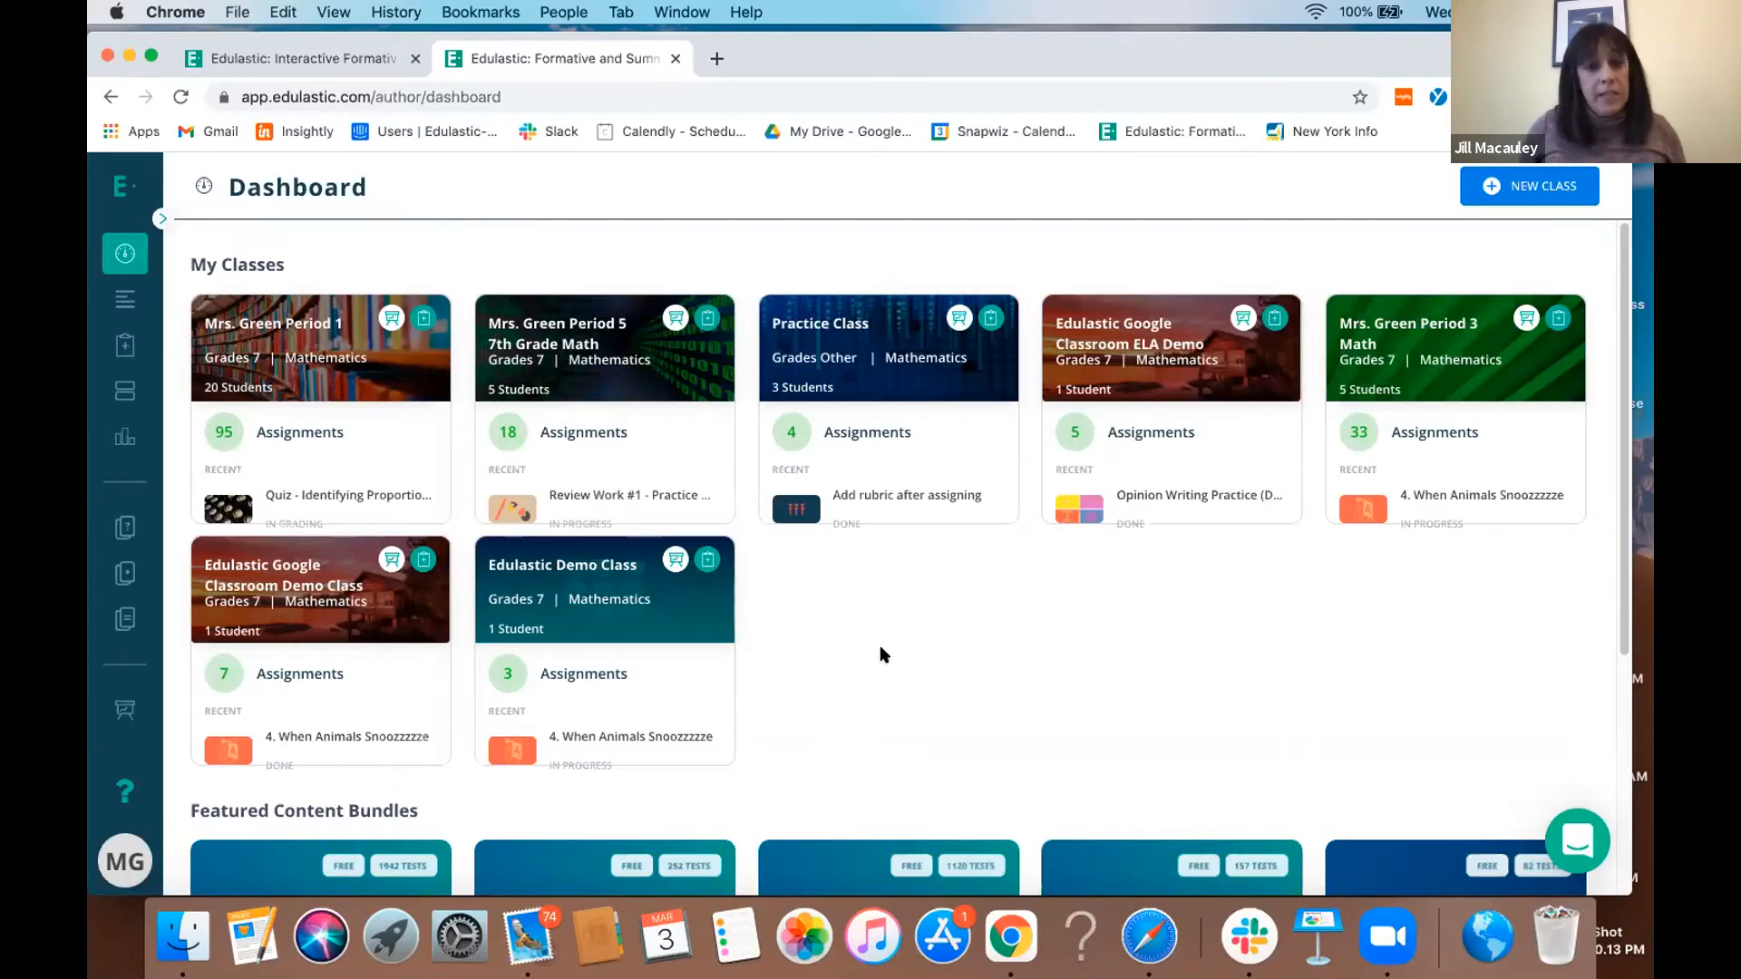
scroll(924, 633, down, 1)
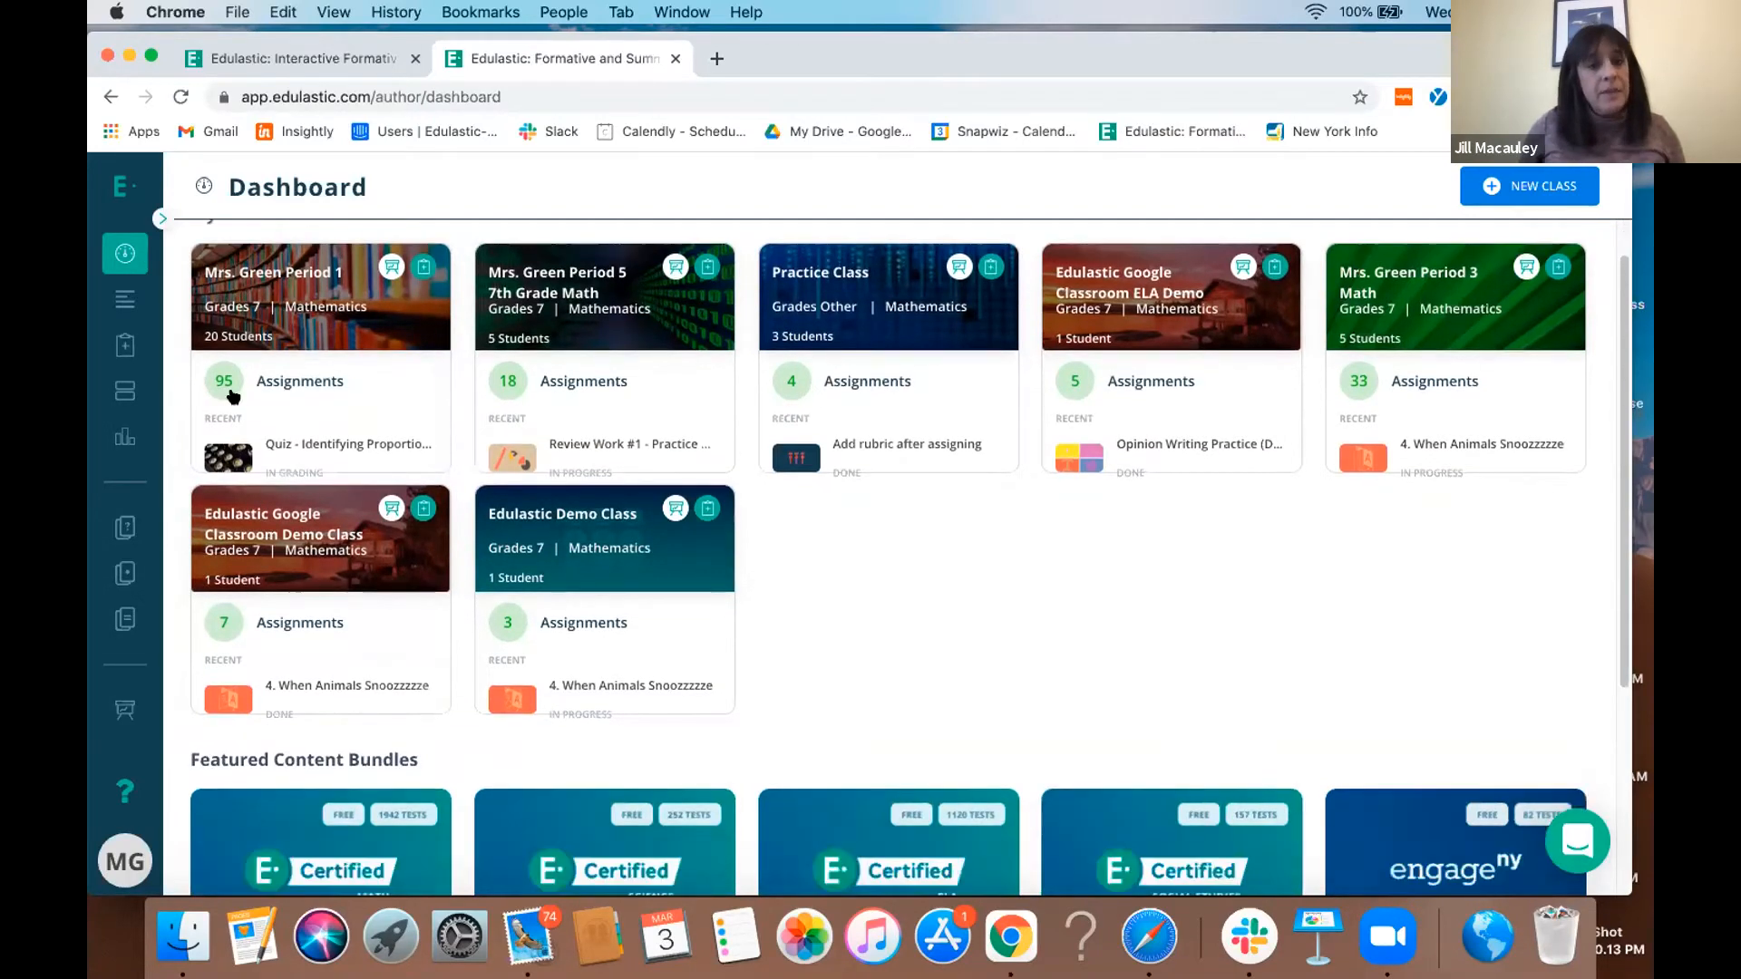
click(122, 350)
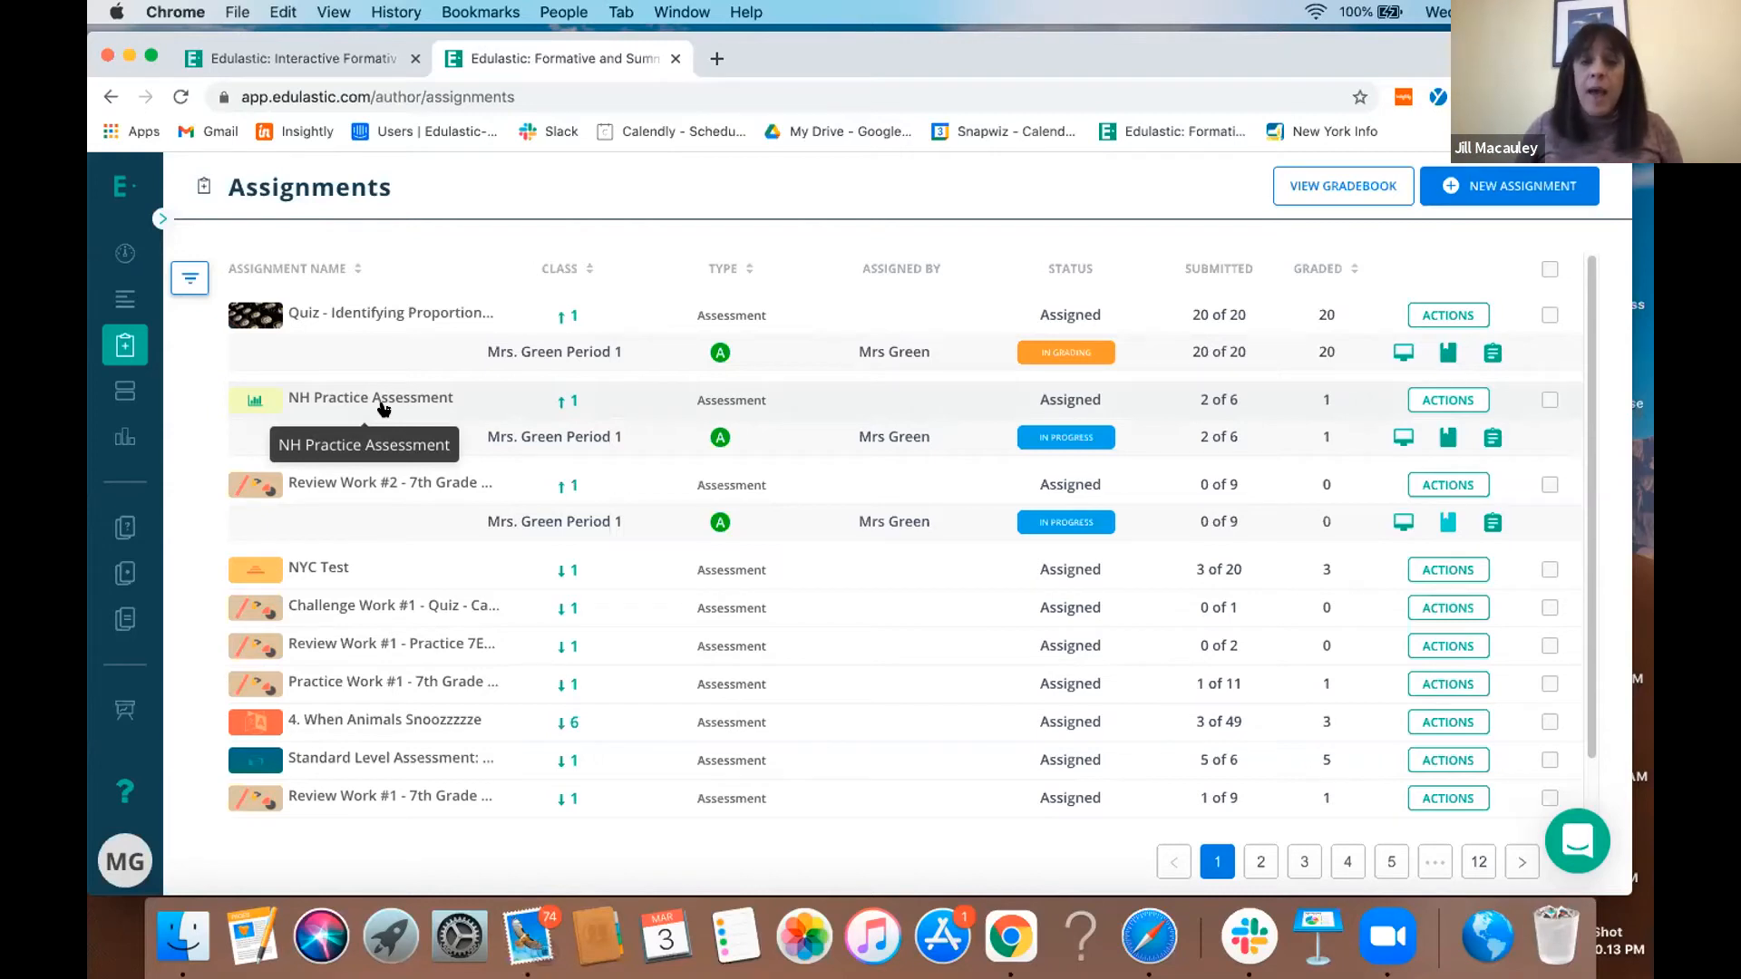
click(1393, 441)
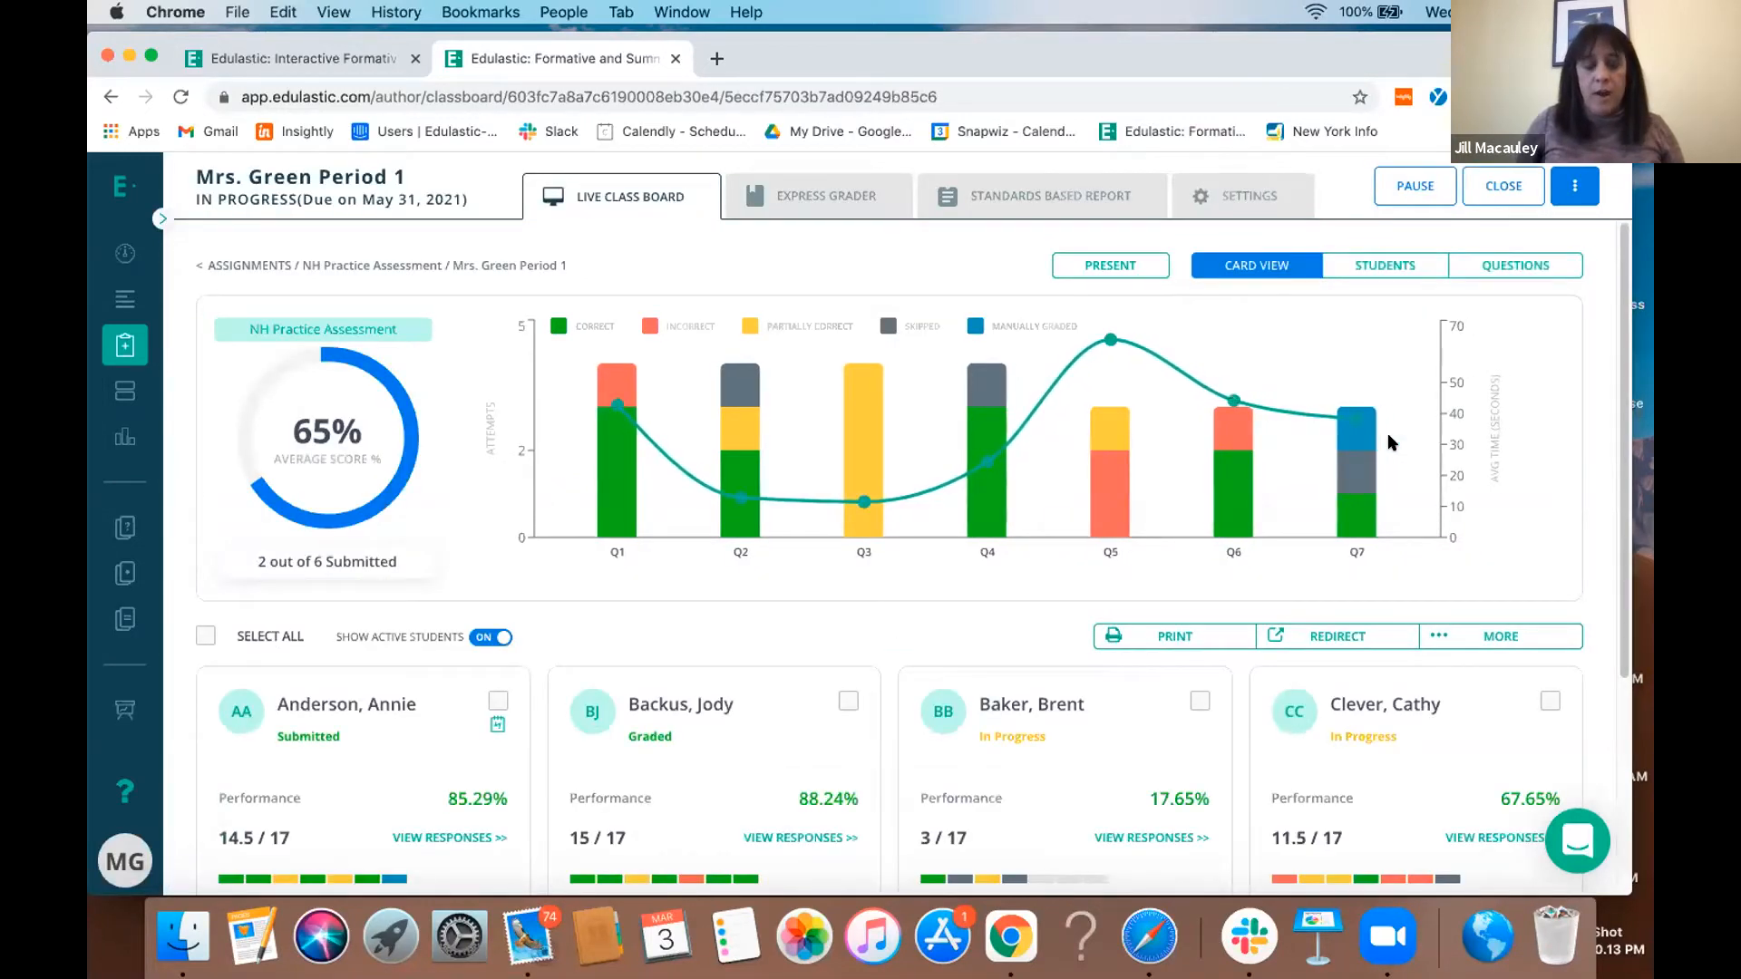
scroll(1392, 441, down, 1)
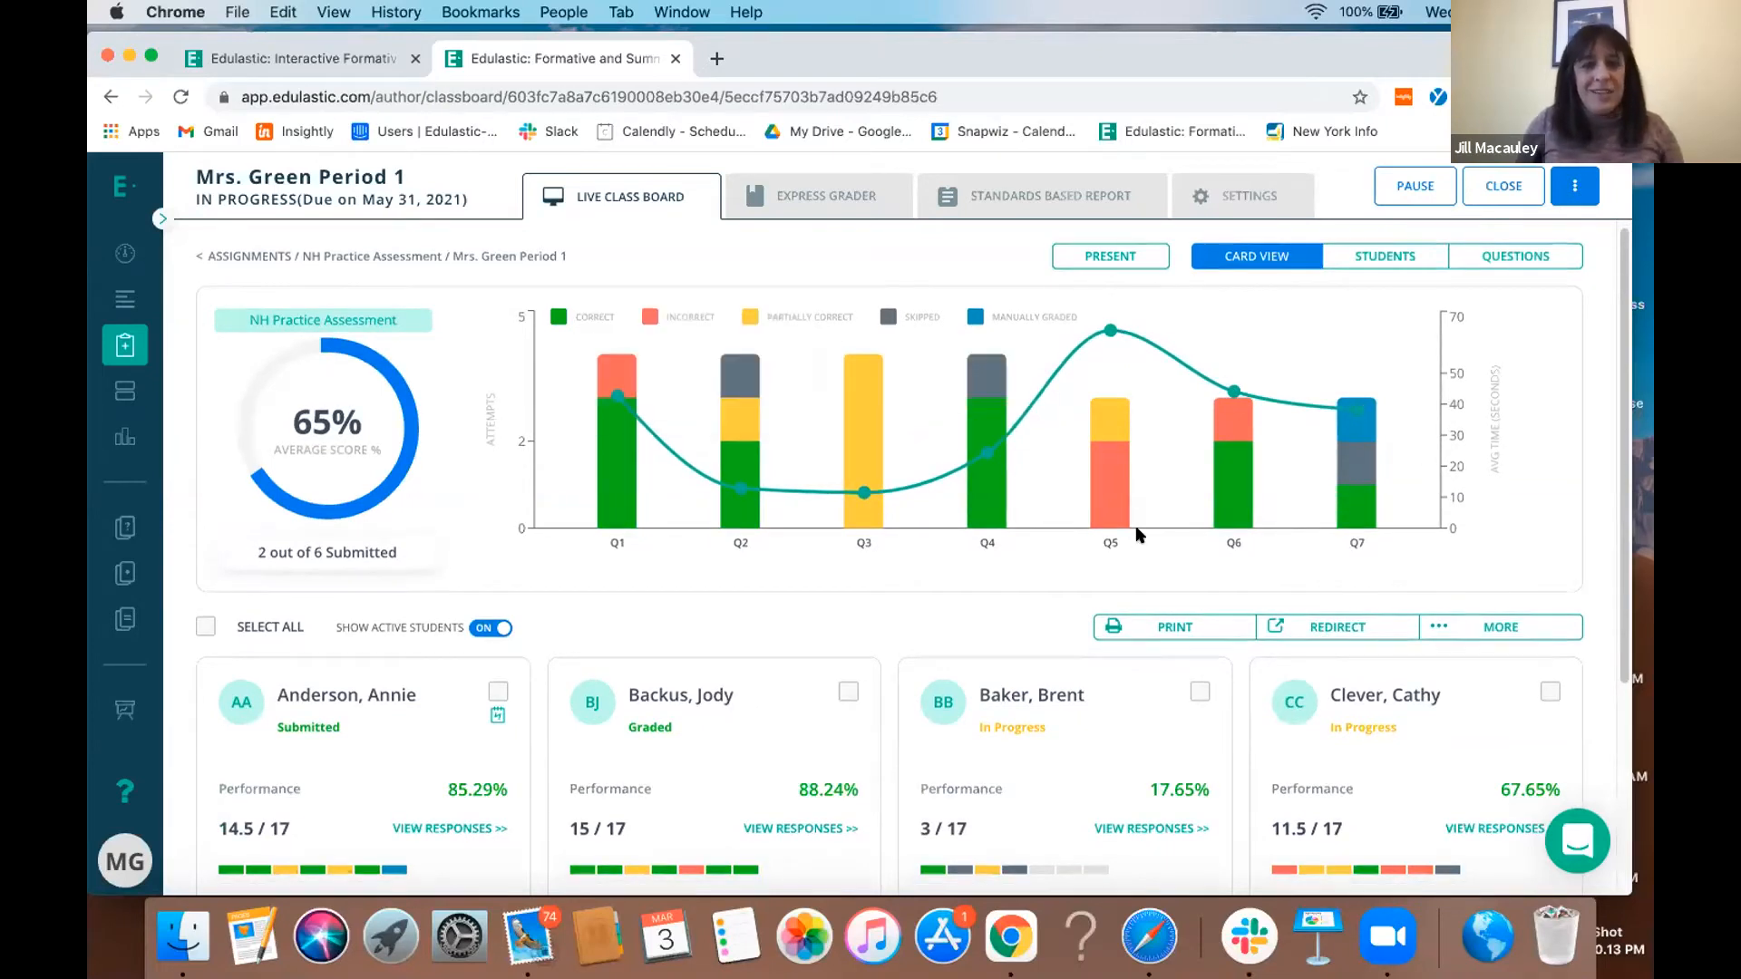
scroll(1140, 535, down, 2)
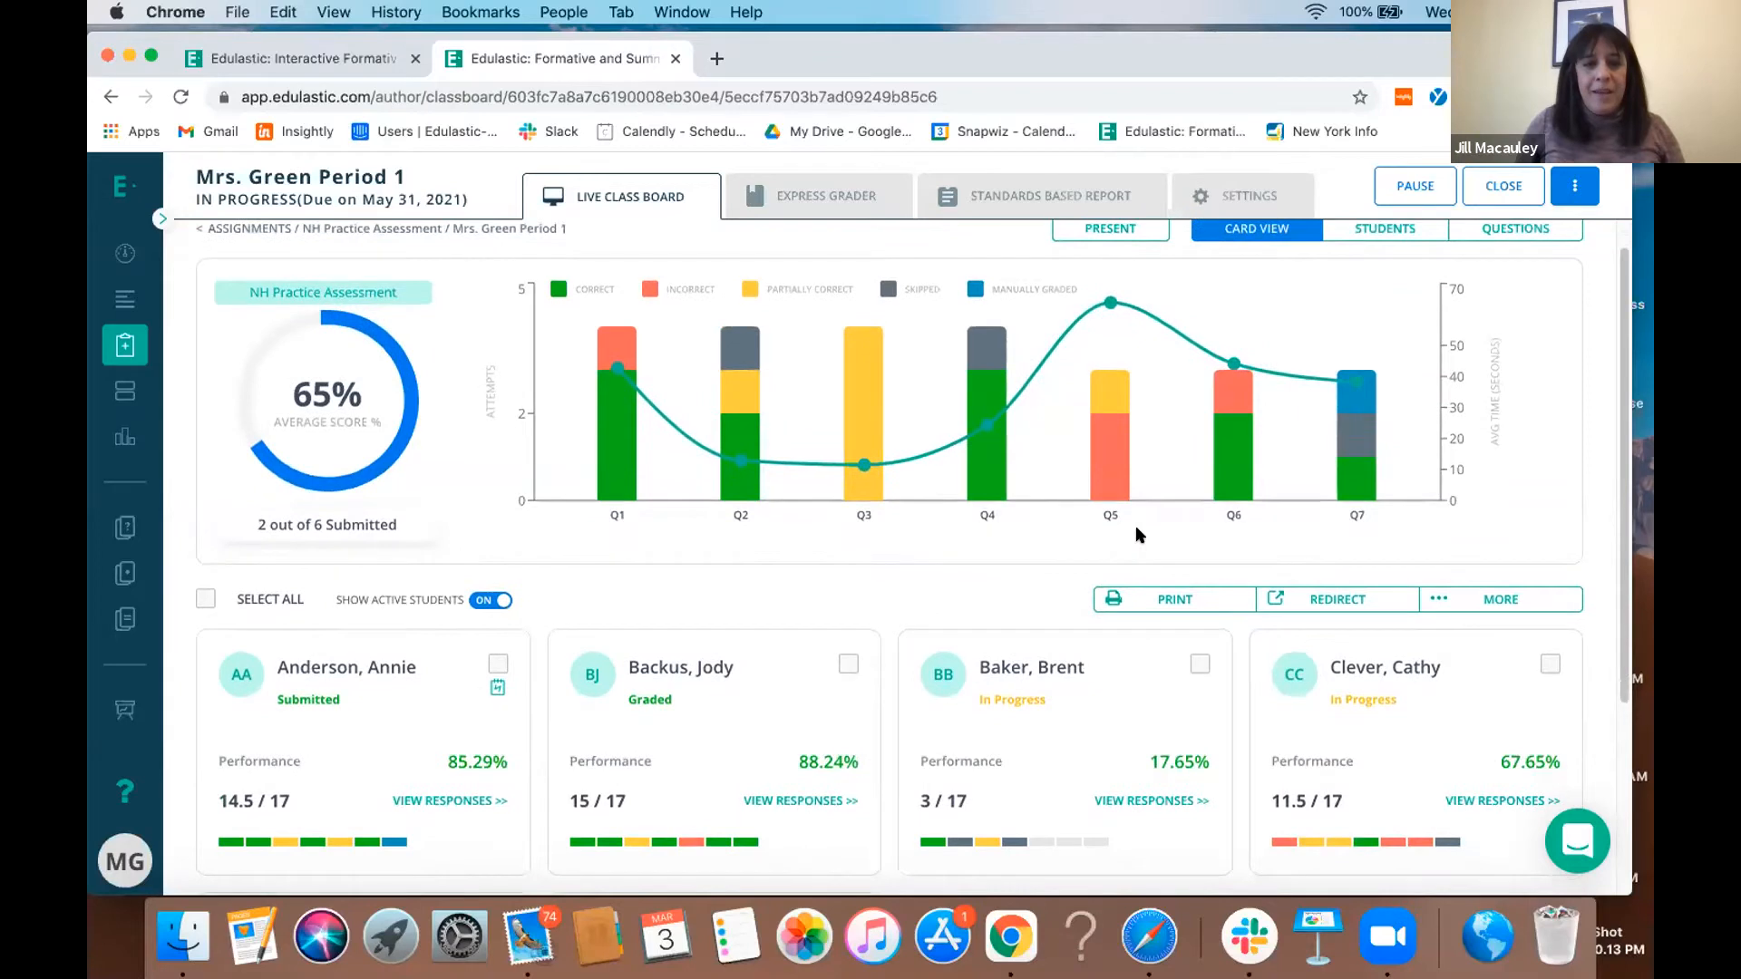
scroll(1136, 528, down, 3)
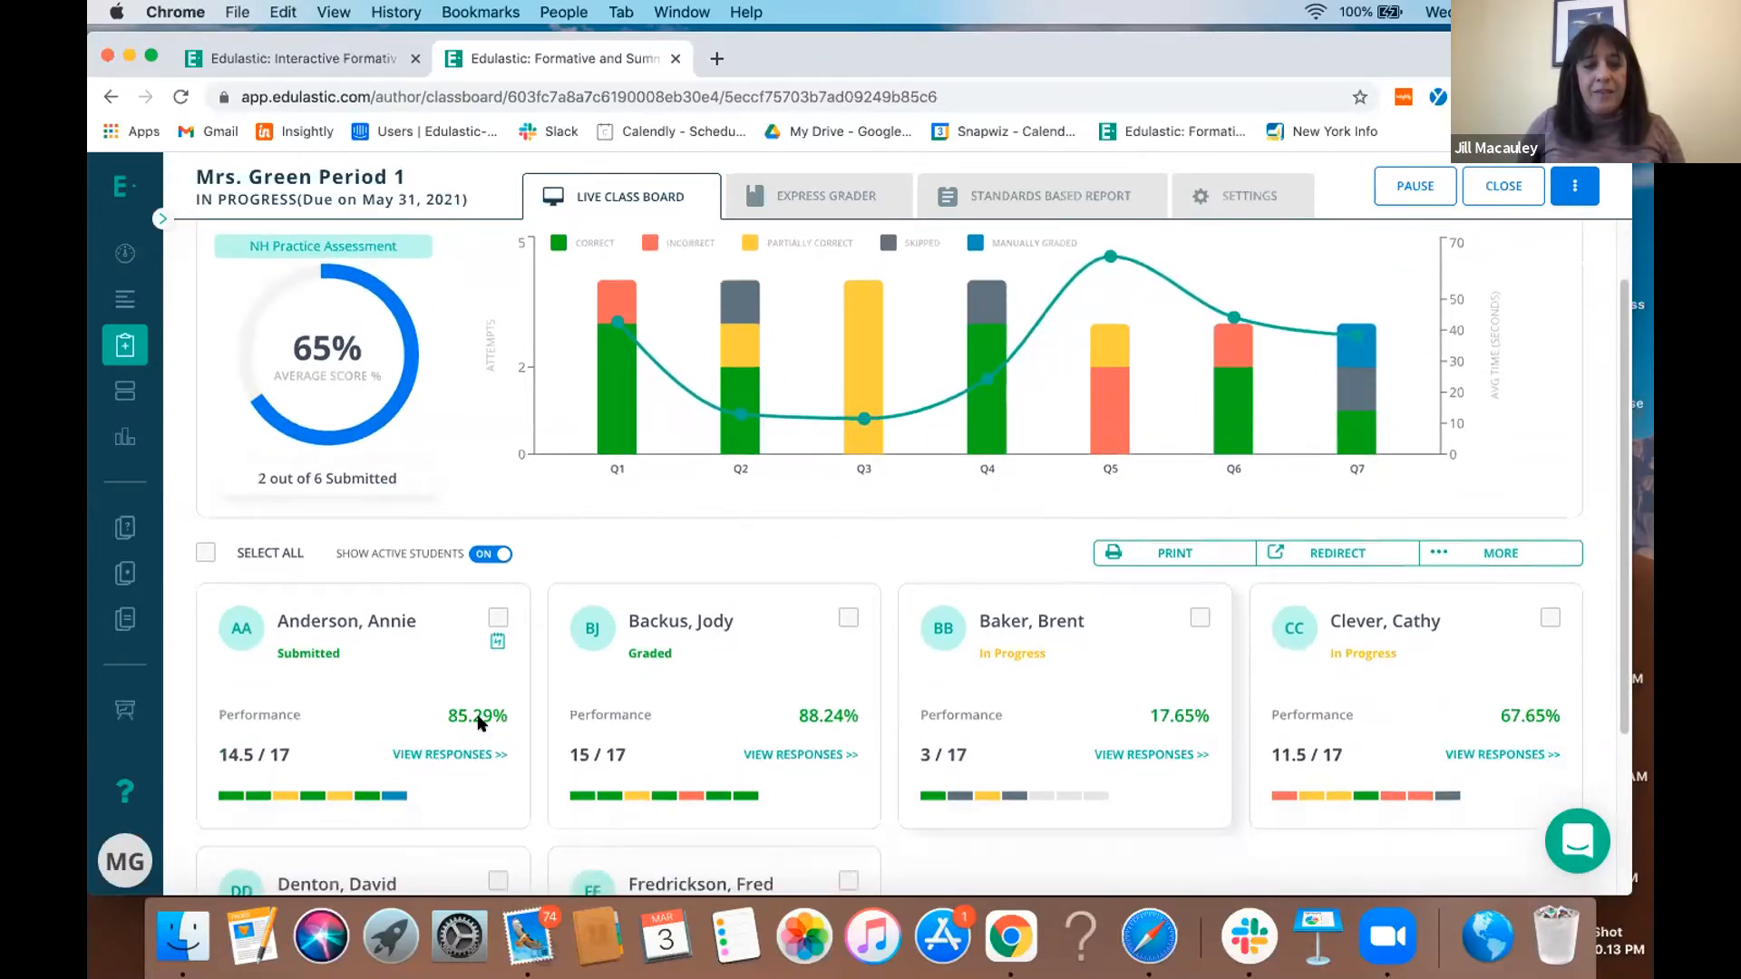
scroll(751, 802, down, 1)
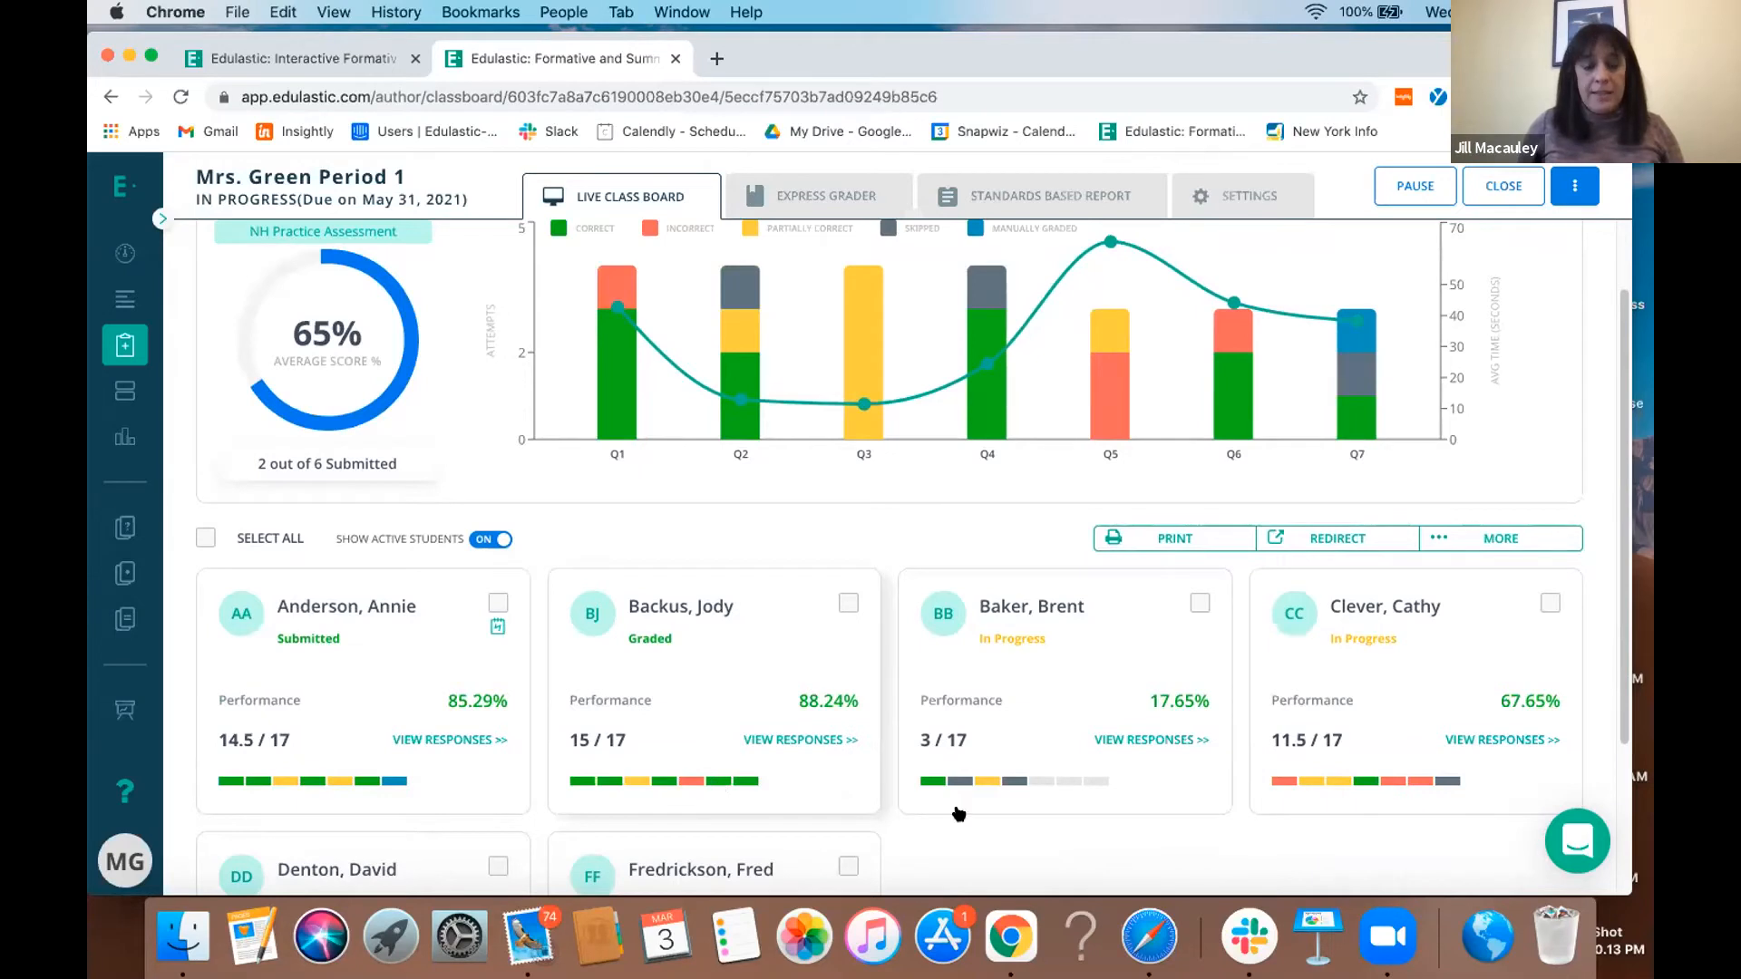
scroll(961, 812, down, 5)
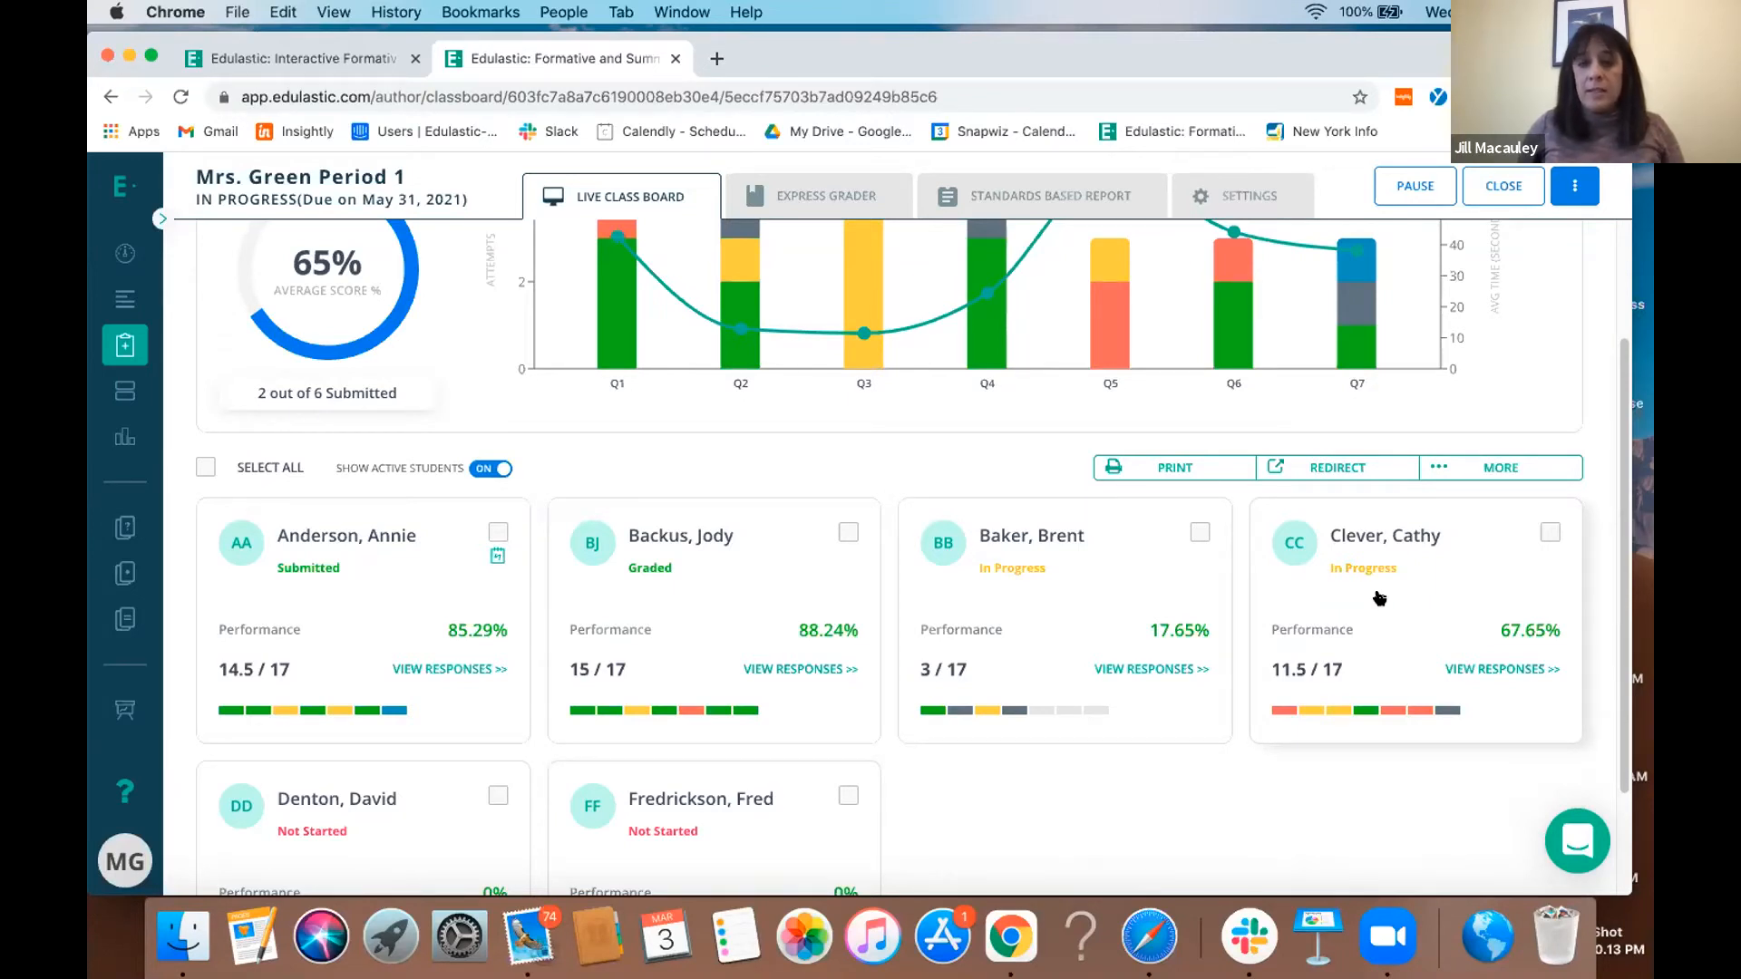
- Review the responses of the in-progress student with 11.5 of 17 points, including question 1's solution, and return to the card view
click(1451, 671)
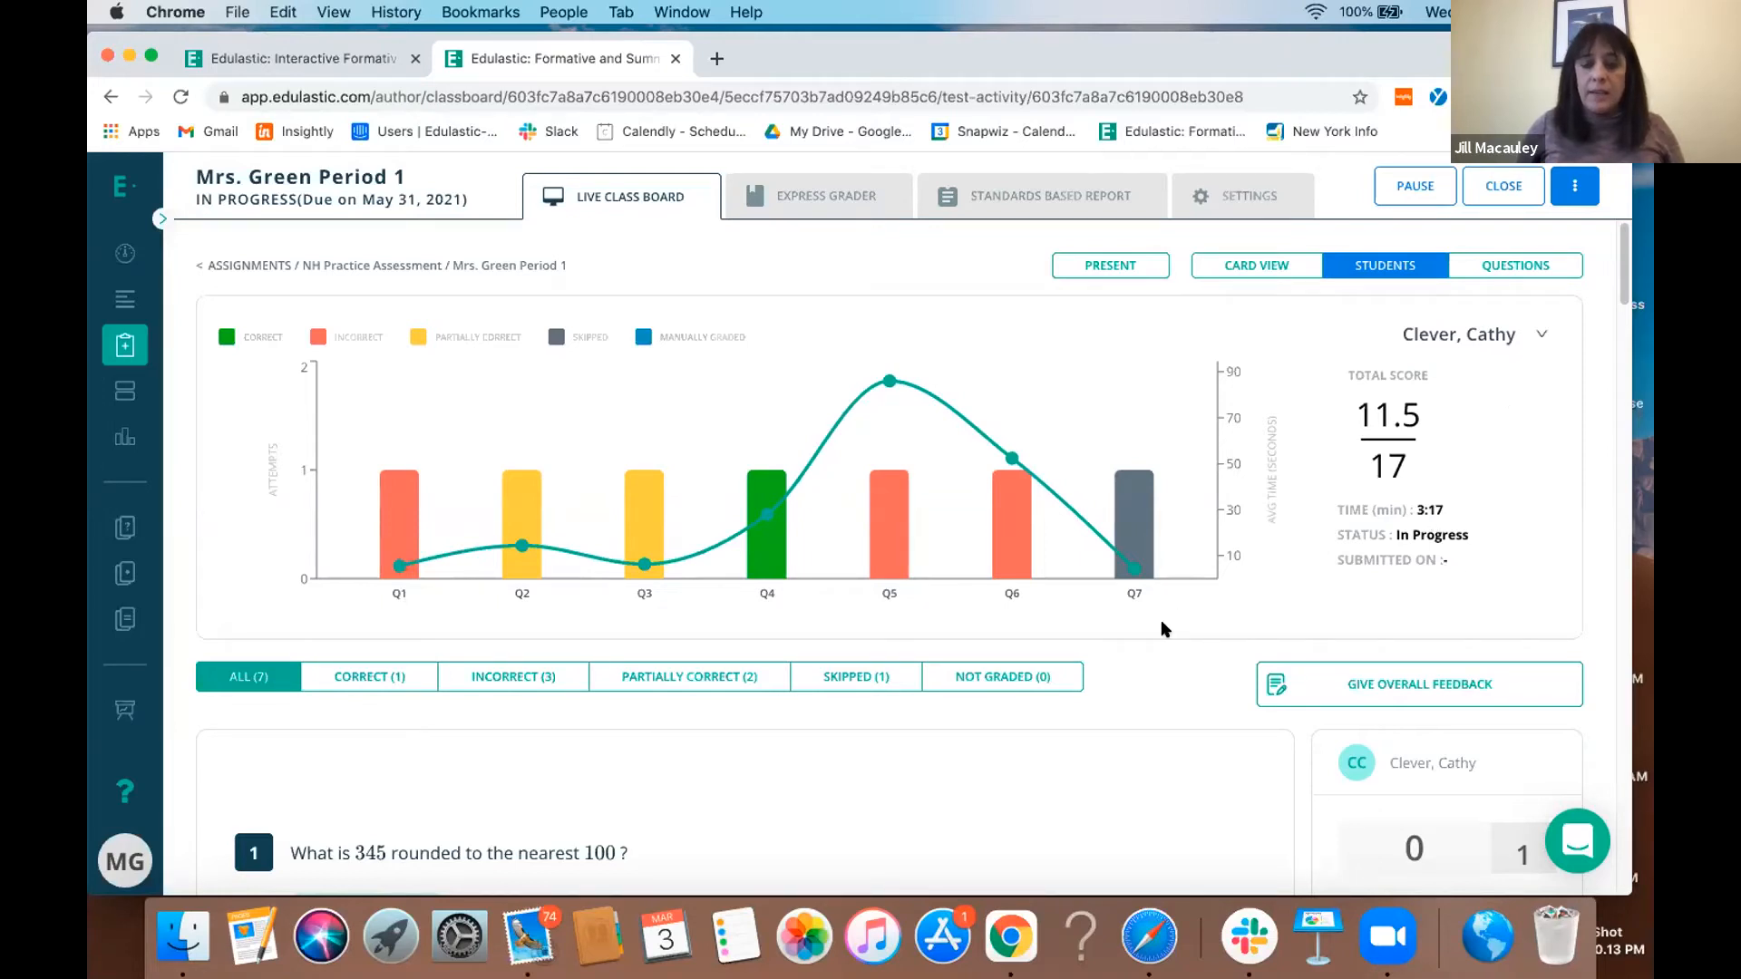
scroll(1163, 629, down, 5)
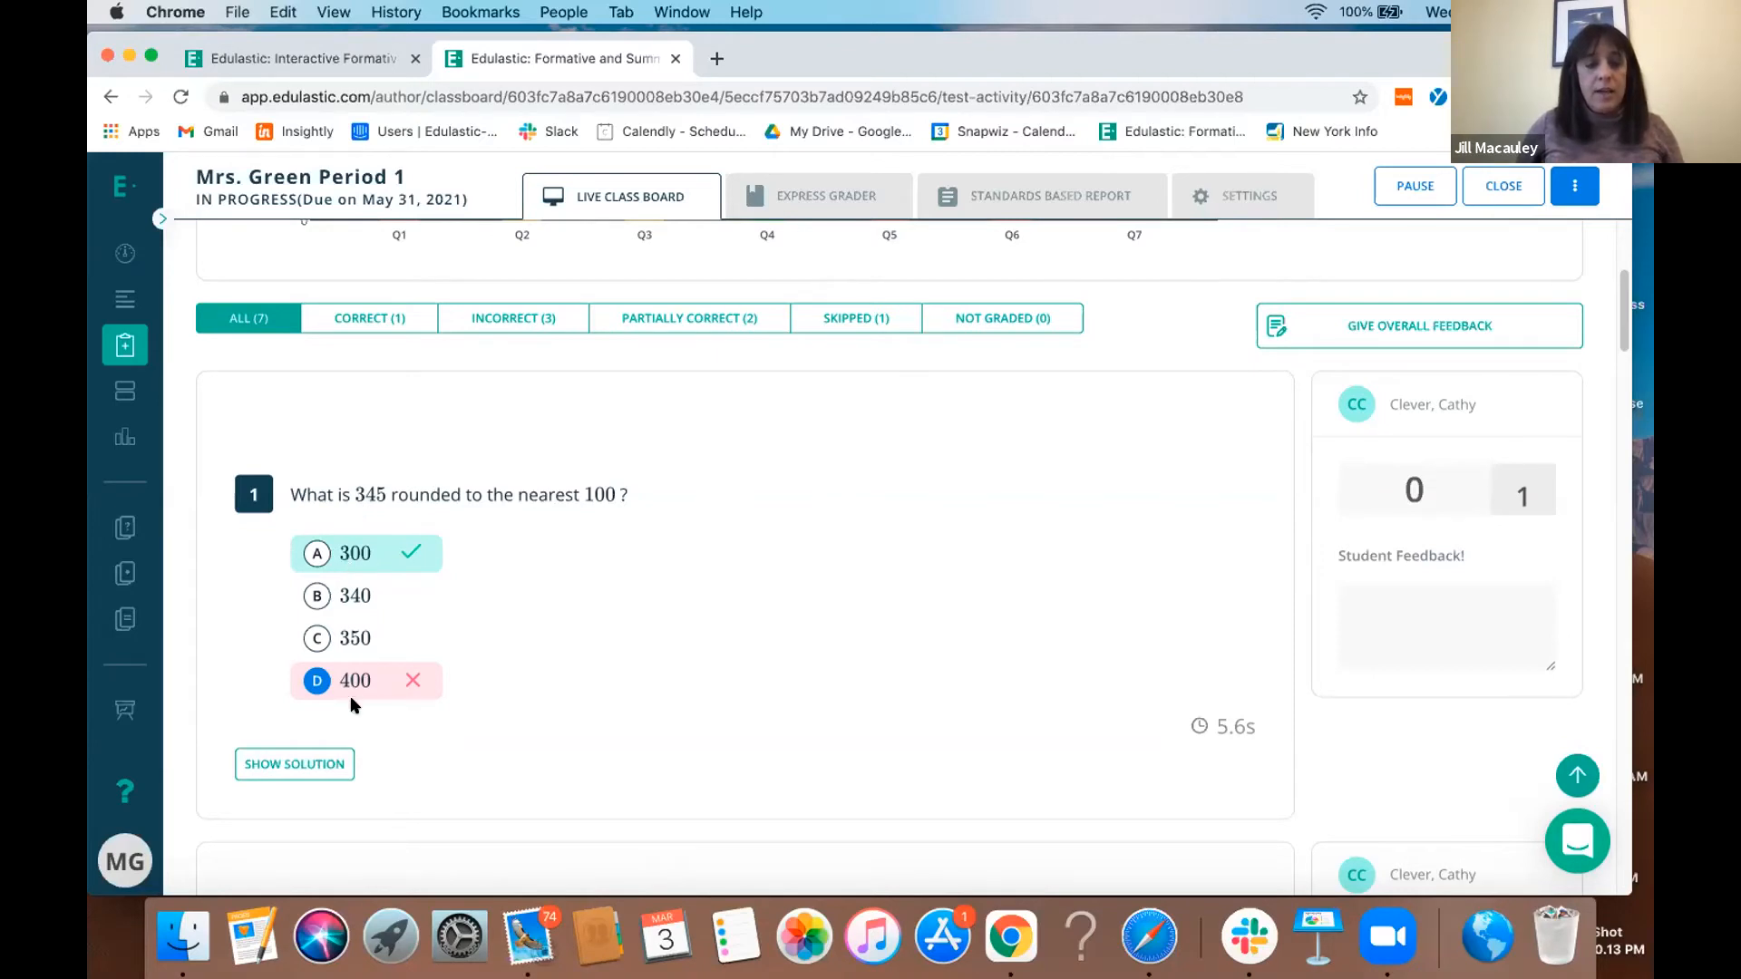
click(311, 763)
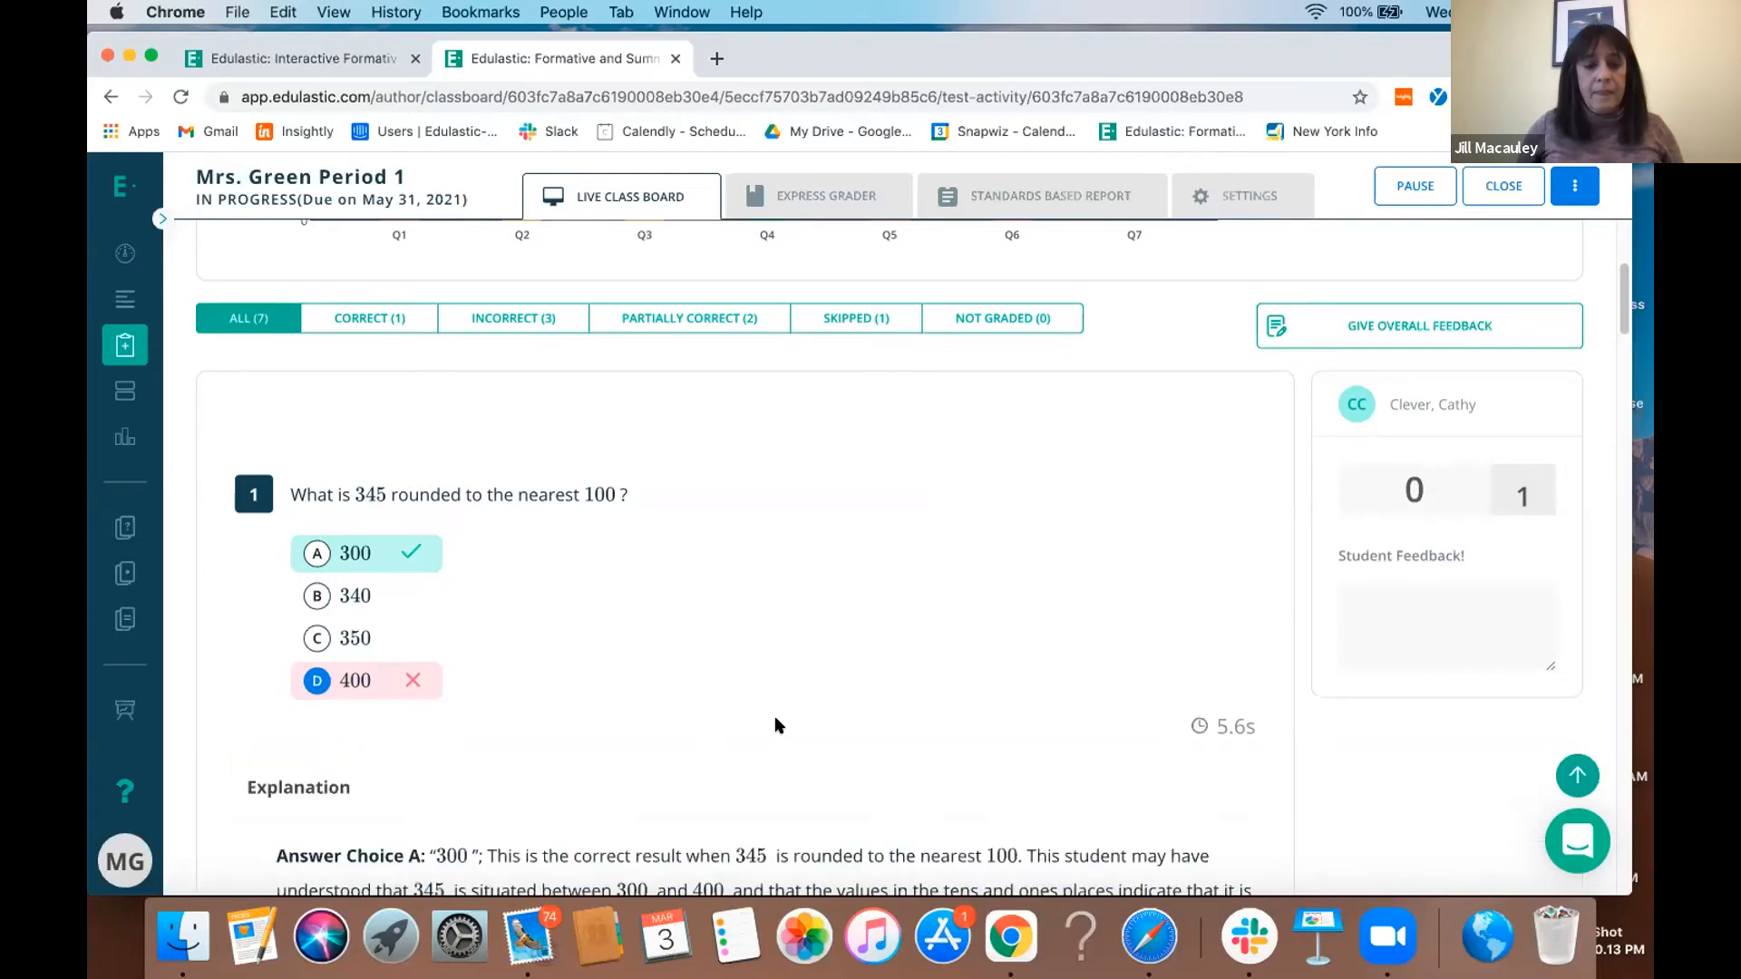
scroll(776, 726, down, 15)
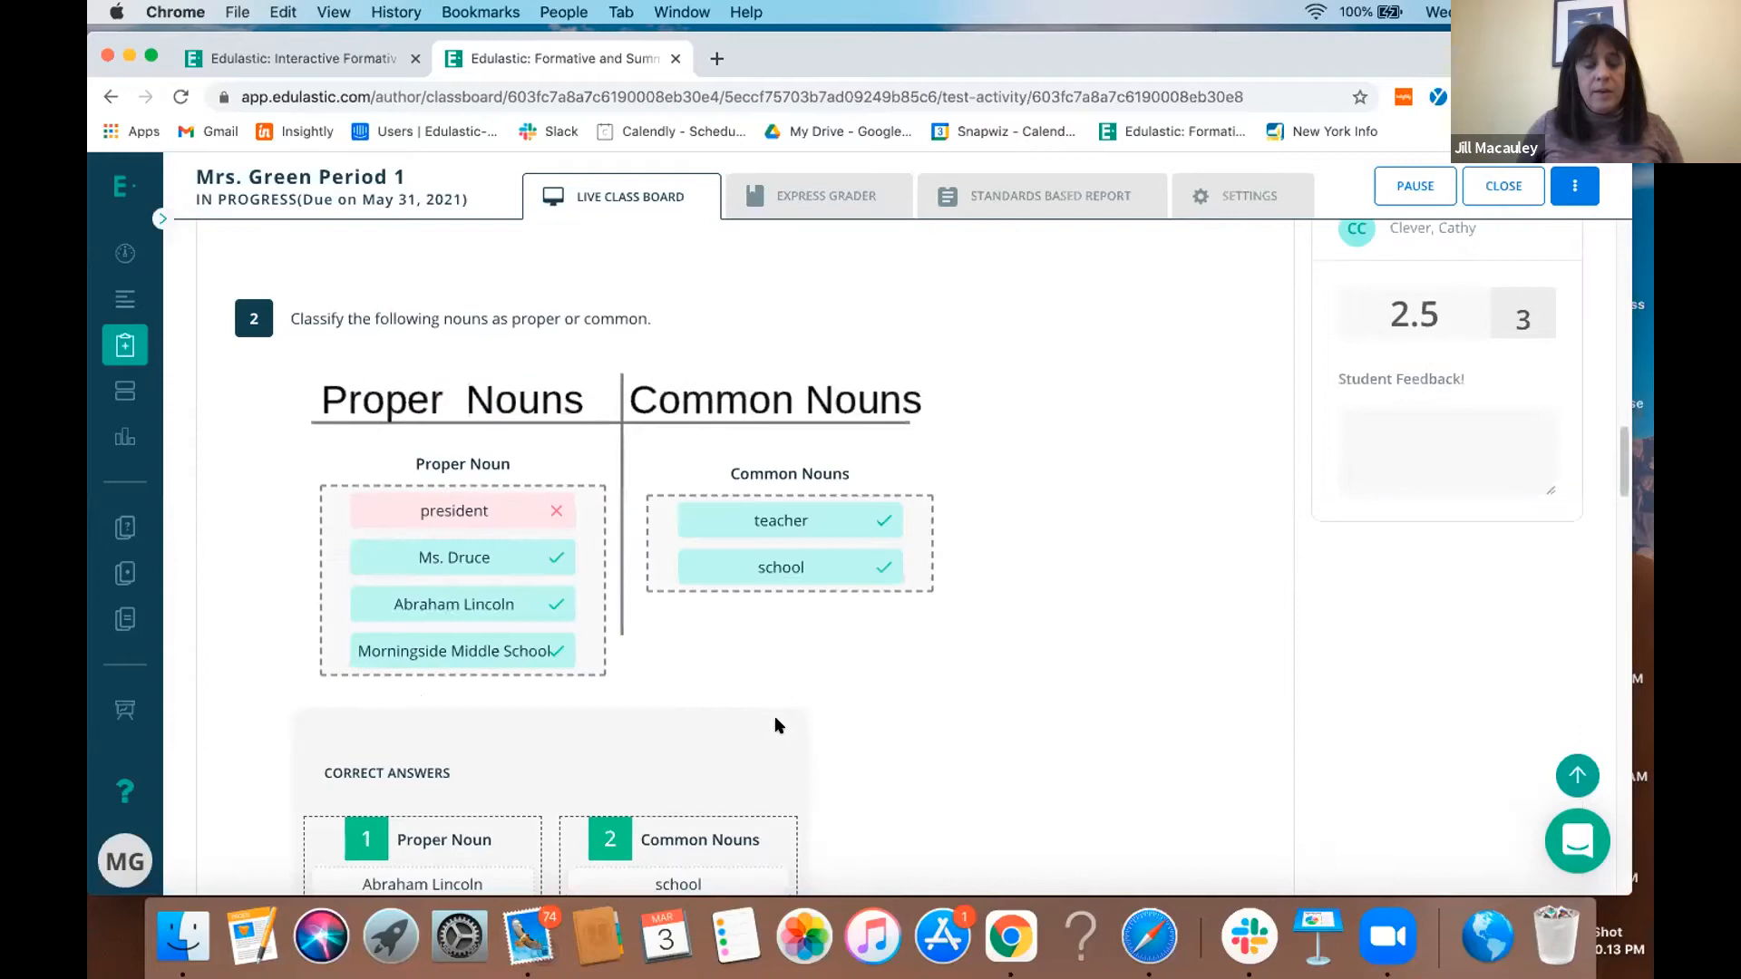
scroll(798, 697, down, 5)
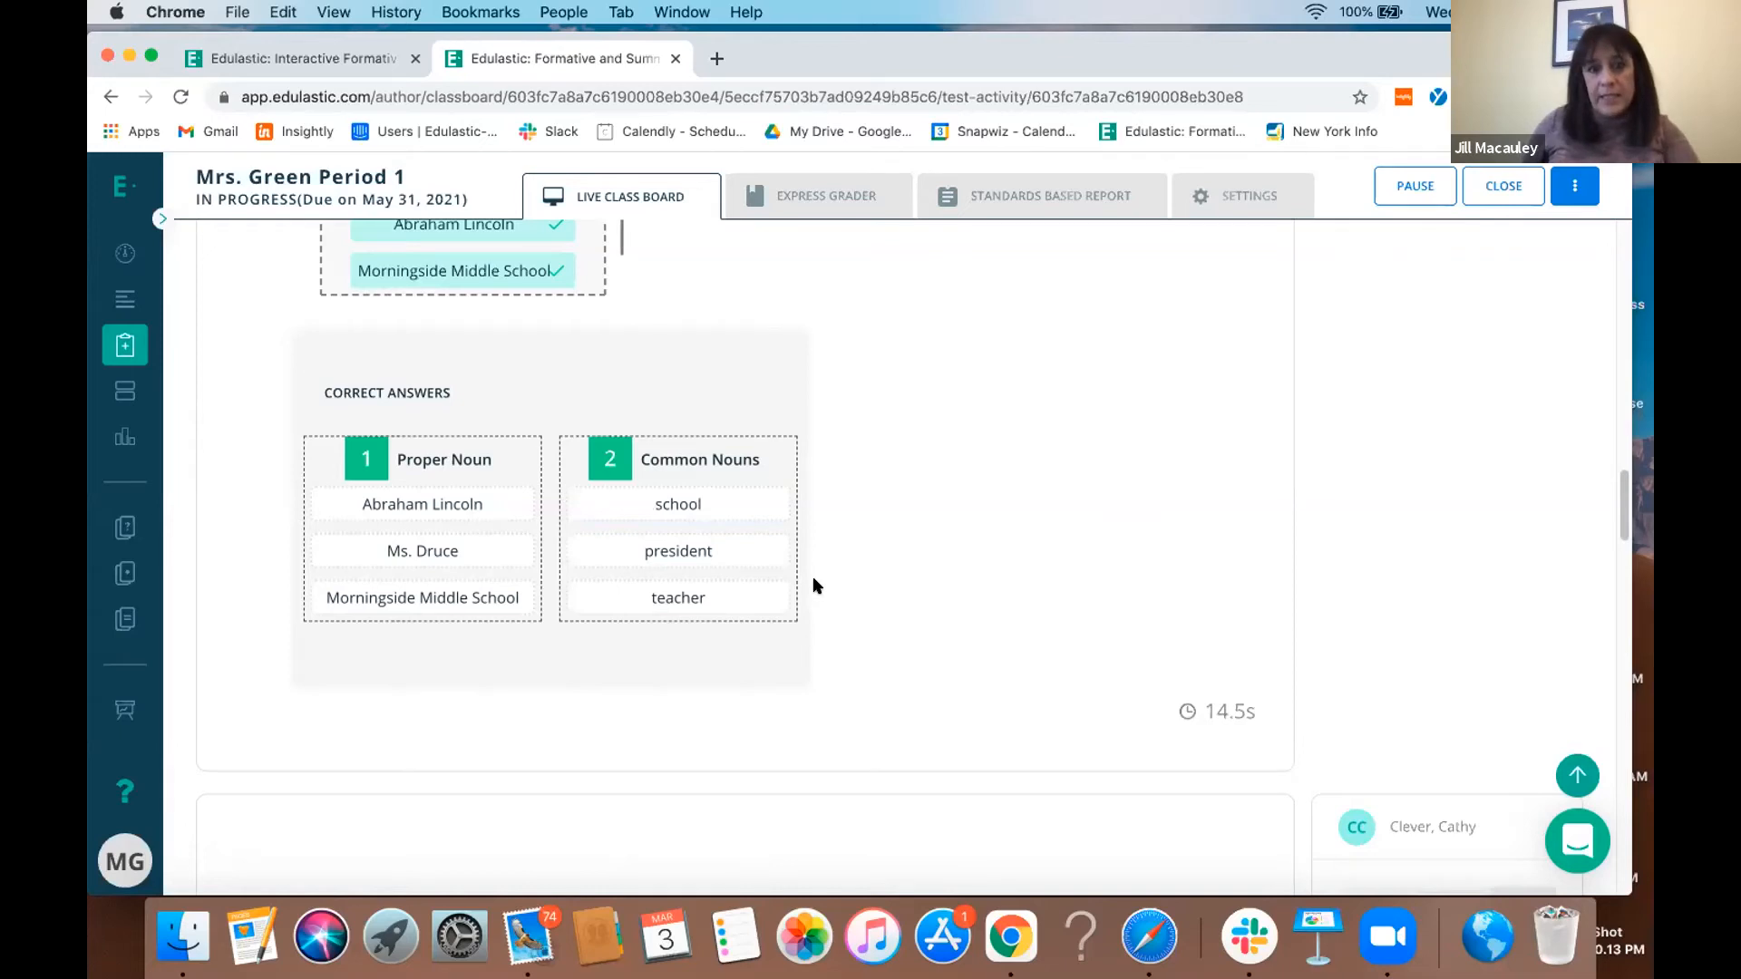
scroll(816, 583, up, 3)
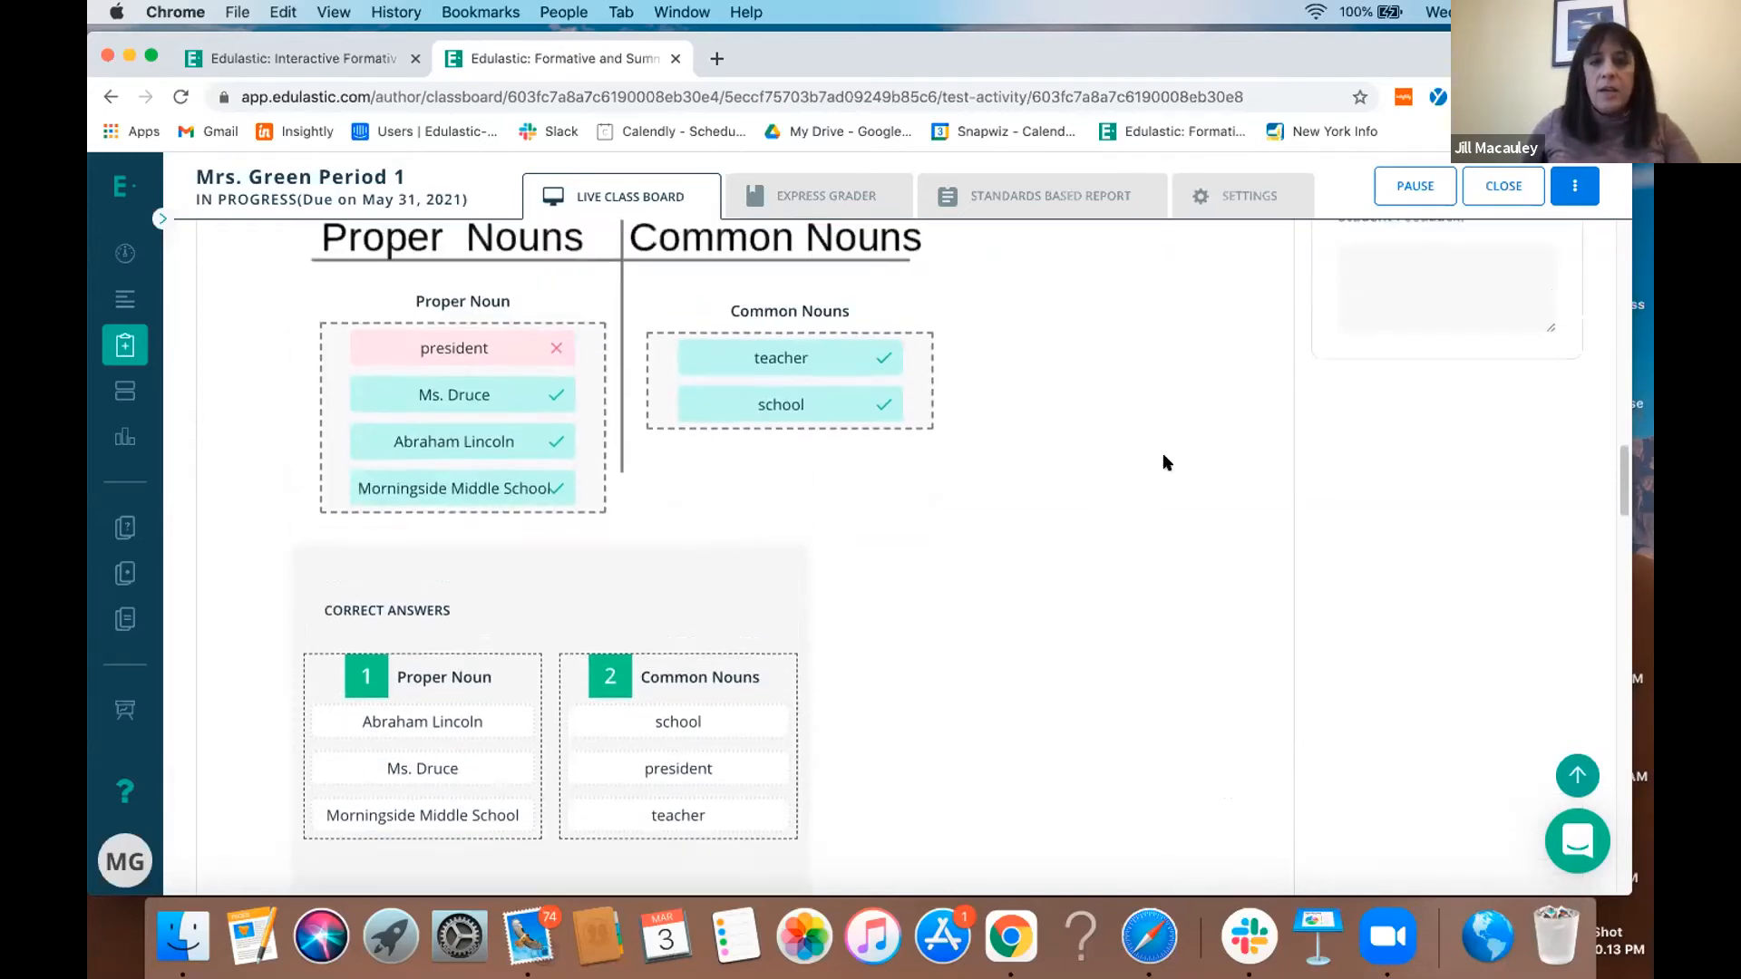
scroll(1167, 463, up, 1)
click(1368, 351)
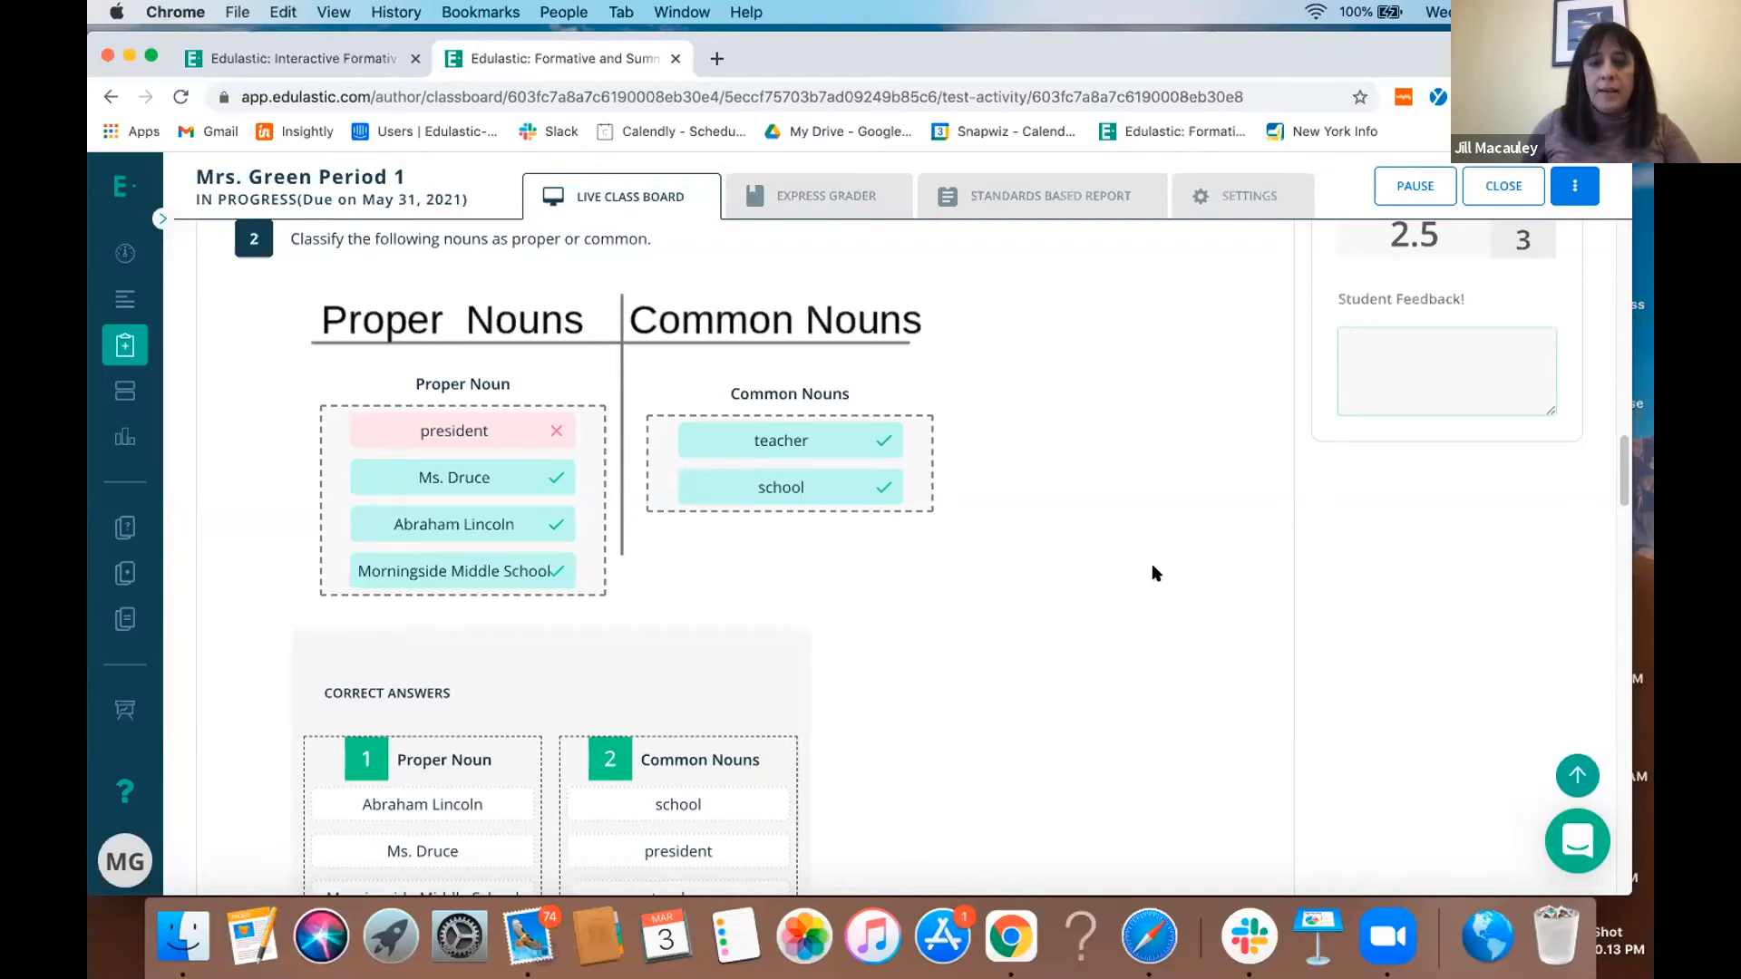
scroll(1152, 566, down, 15)
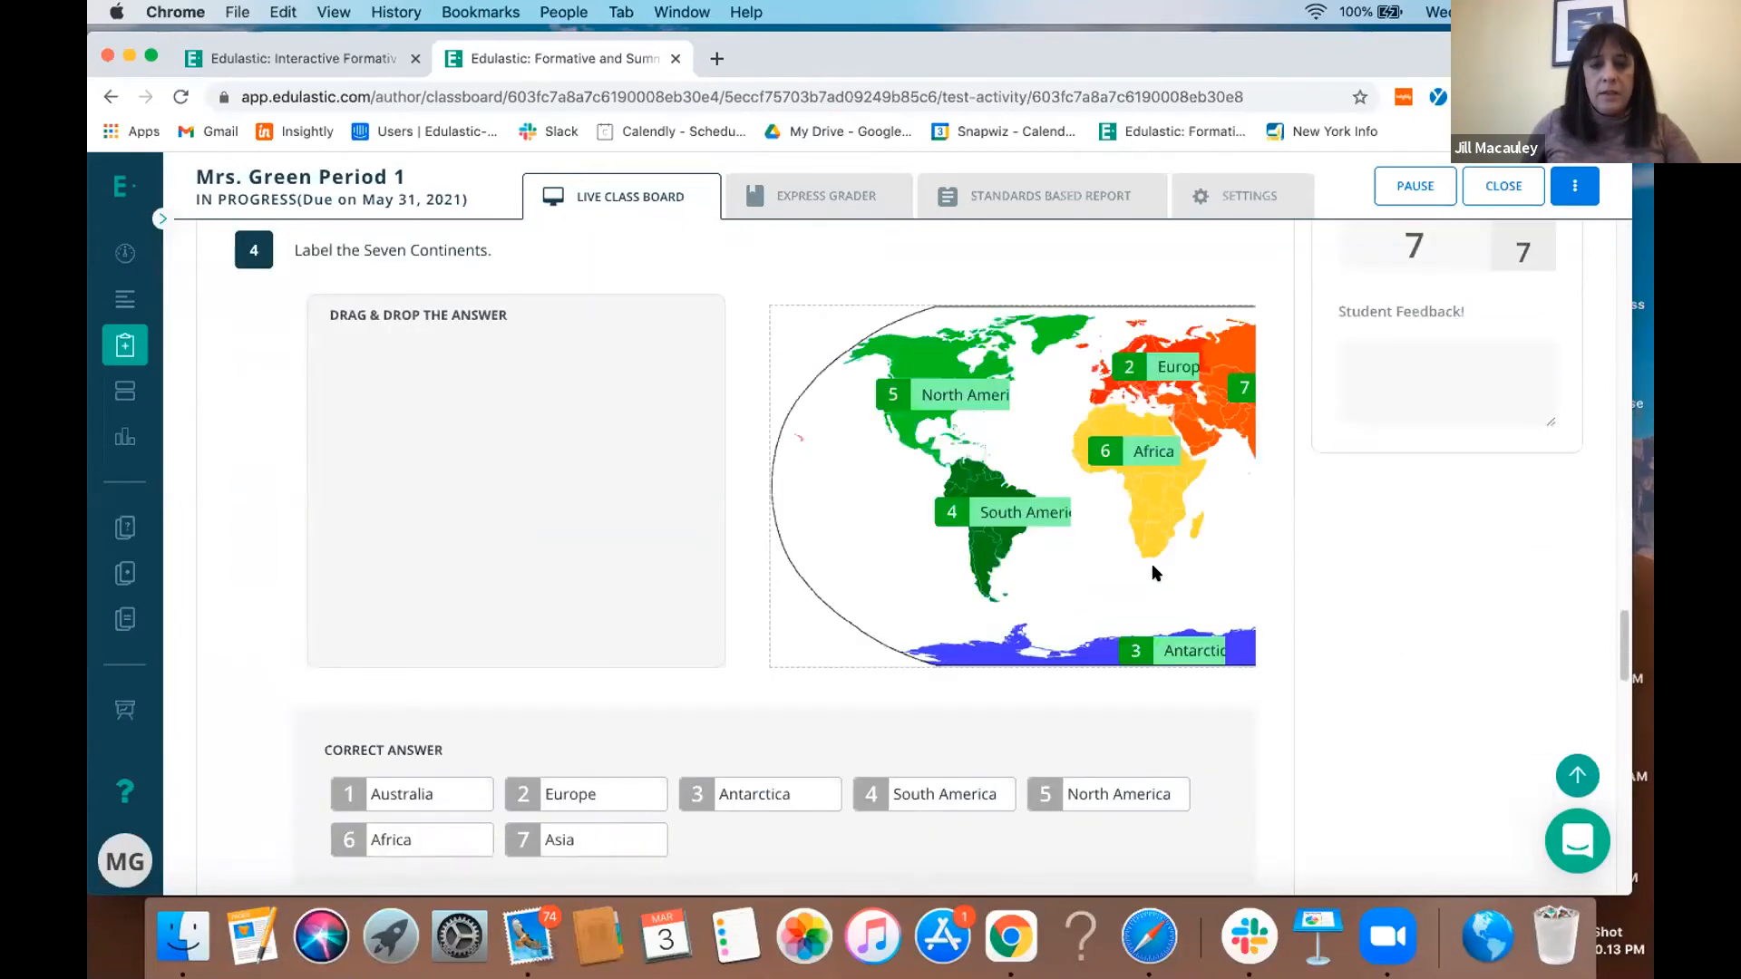
scroll(1206, 426, up, 20)
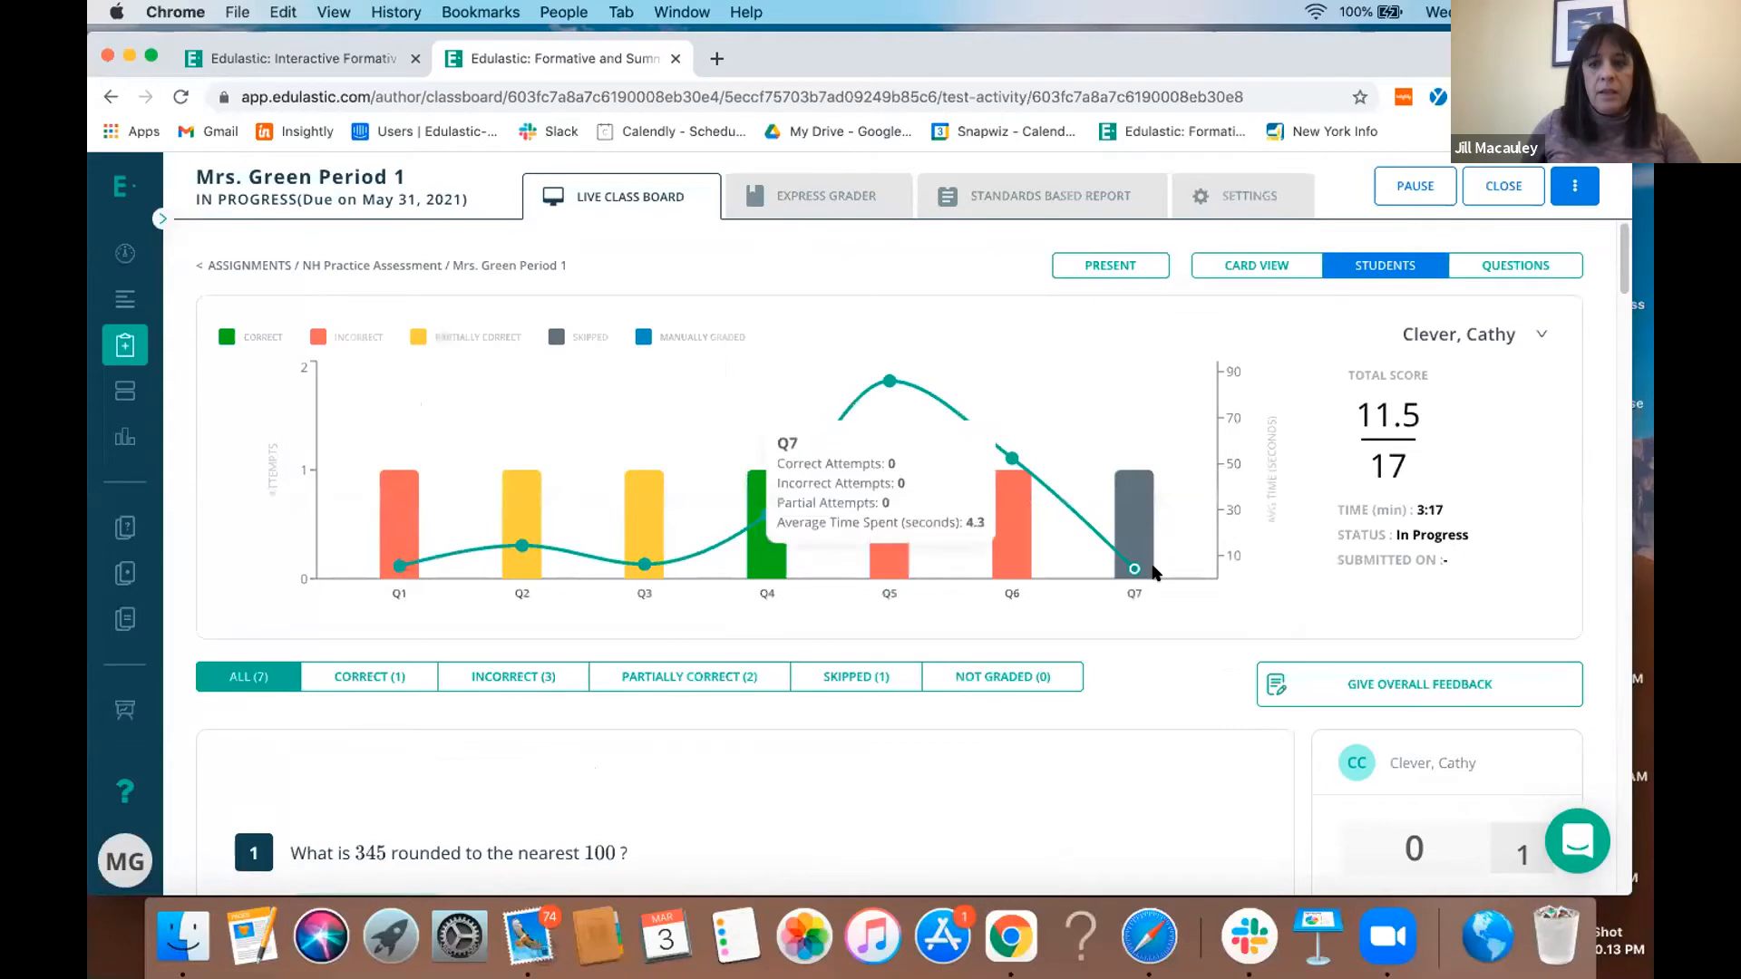
click(1268, 272)
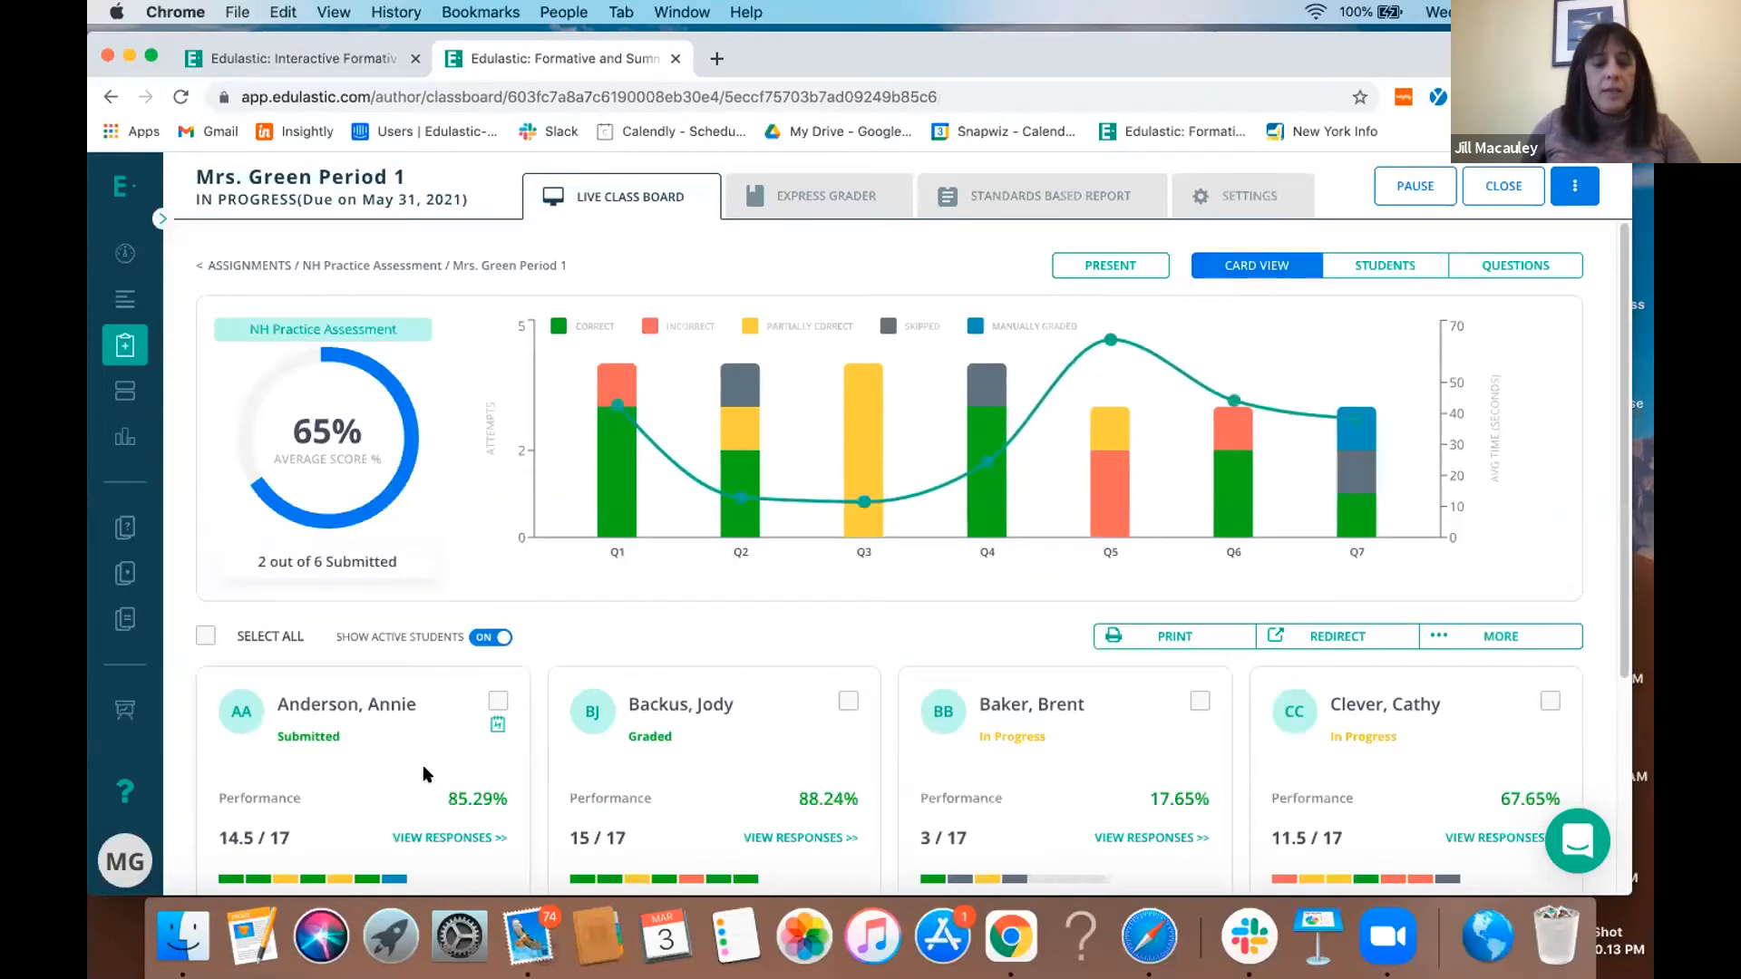
- Give the submitted, not yet graded student's question 7 essay a score of 1 and return to the class card view
scroll(422, 764, down, 2)
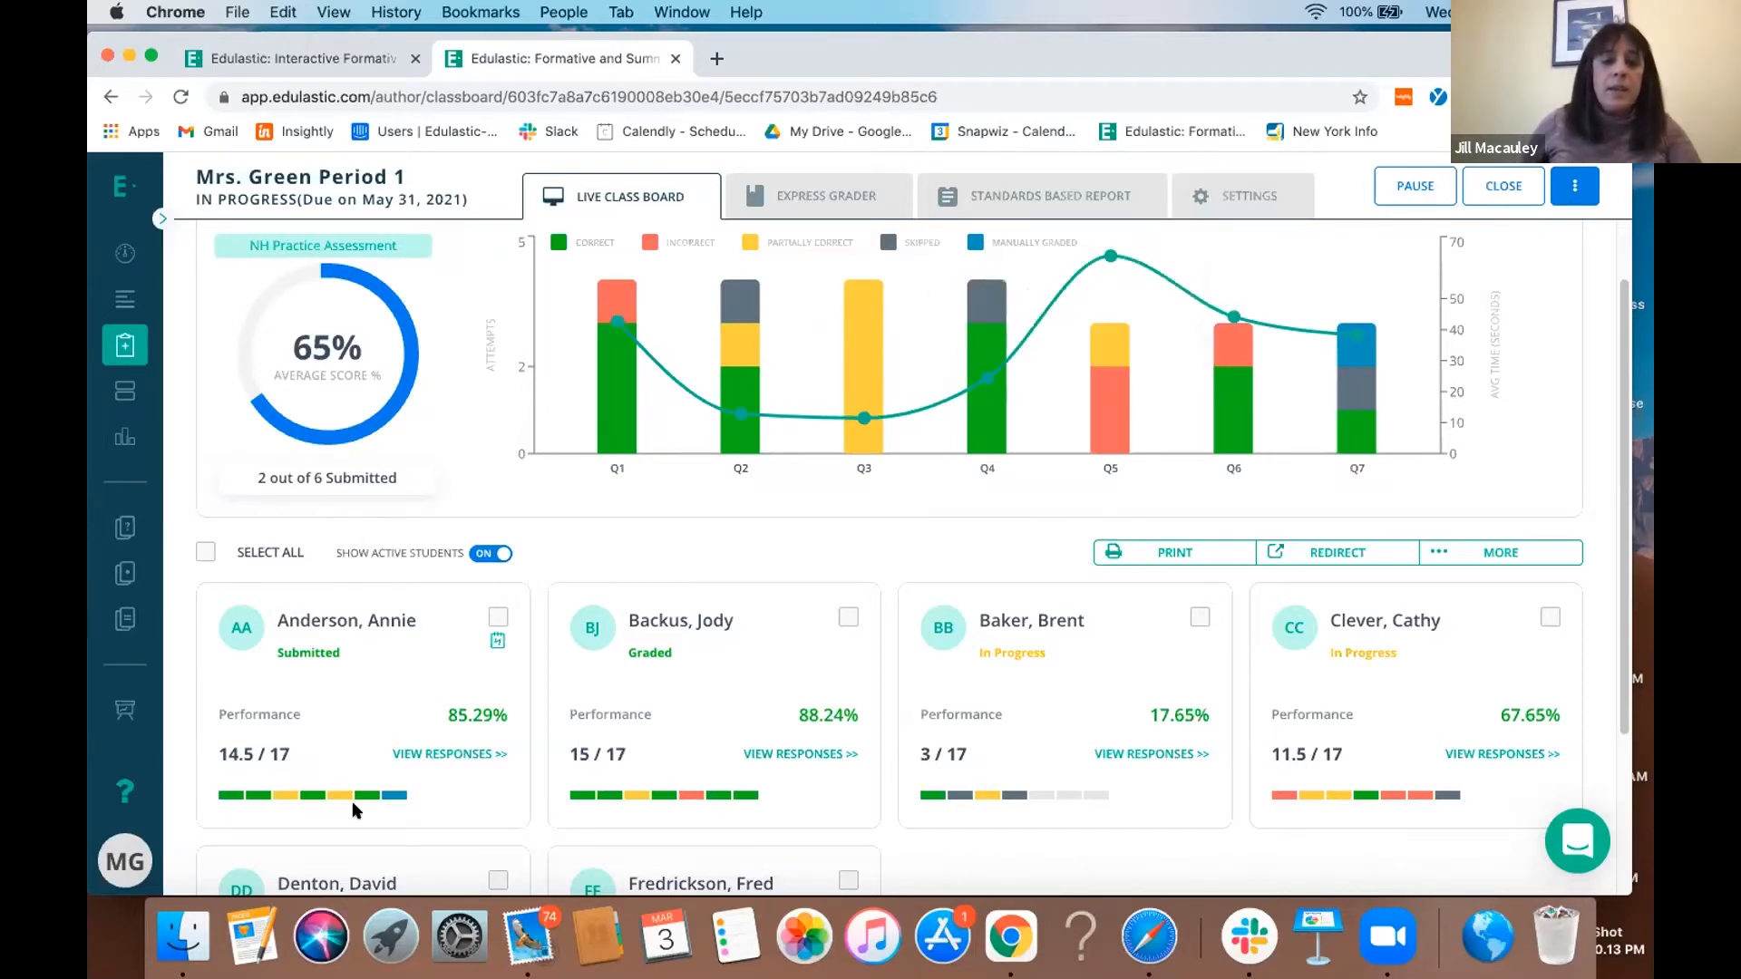
click(413, 756)
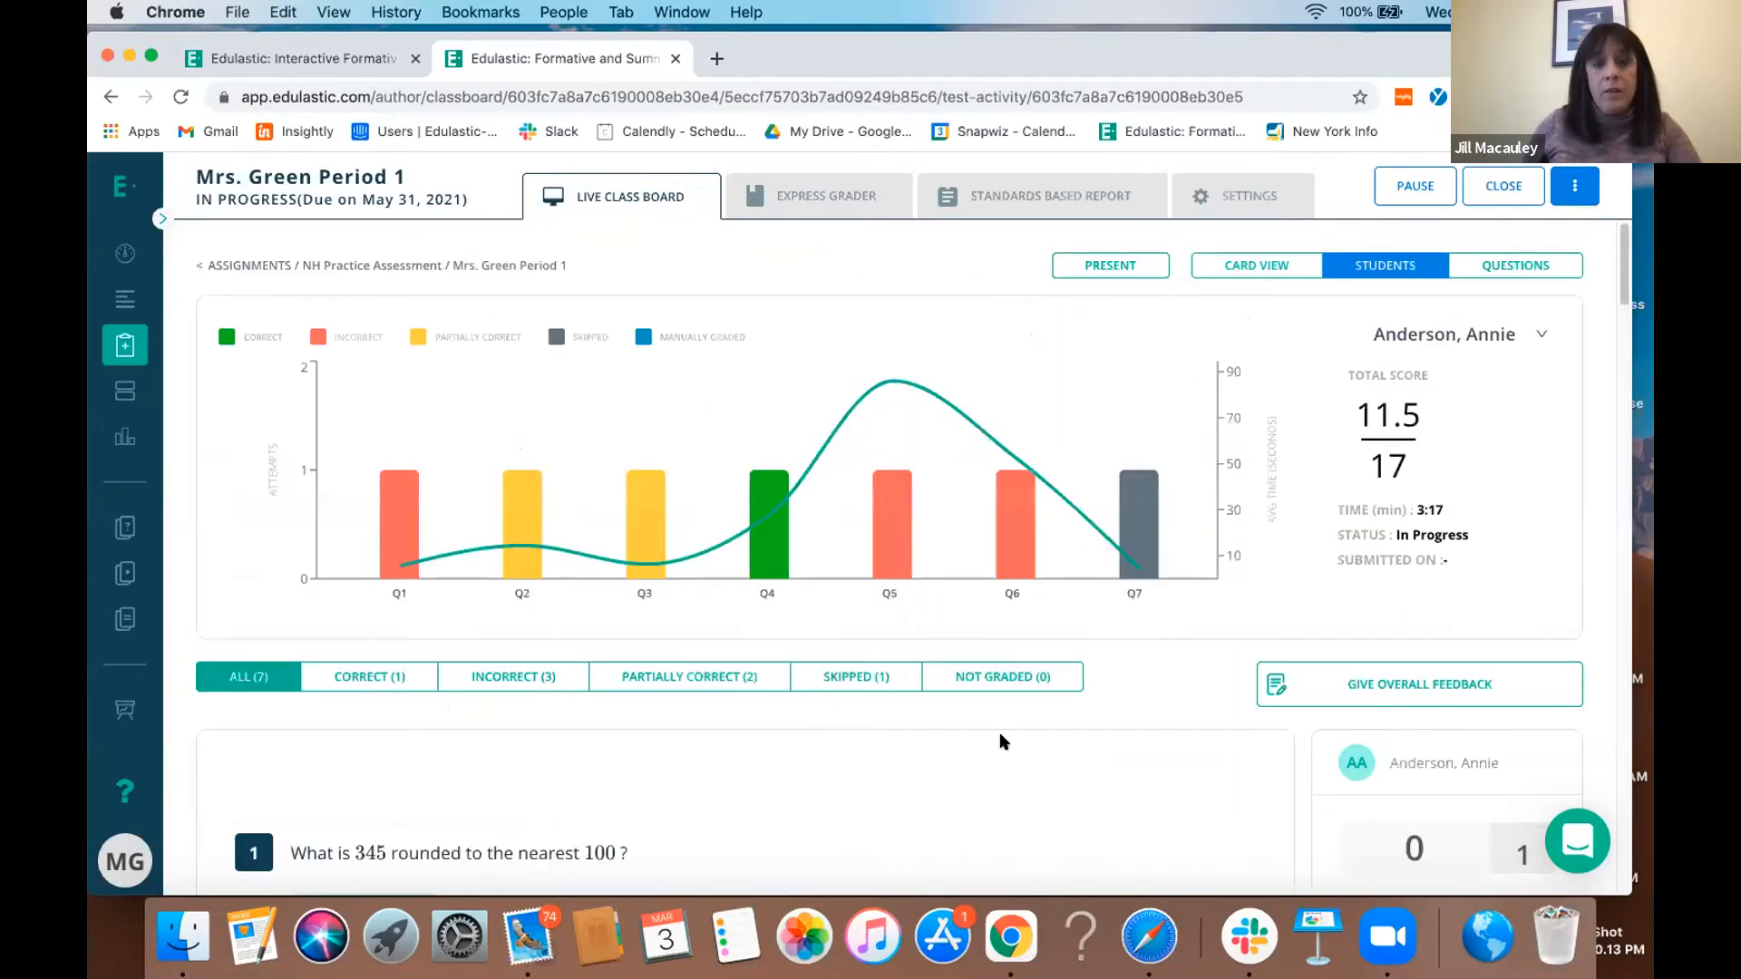
scroll(1001, 739, down, 15)
scroll(1000, 732, down, 20)
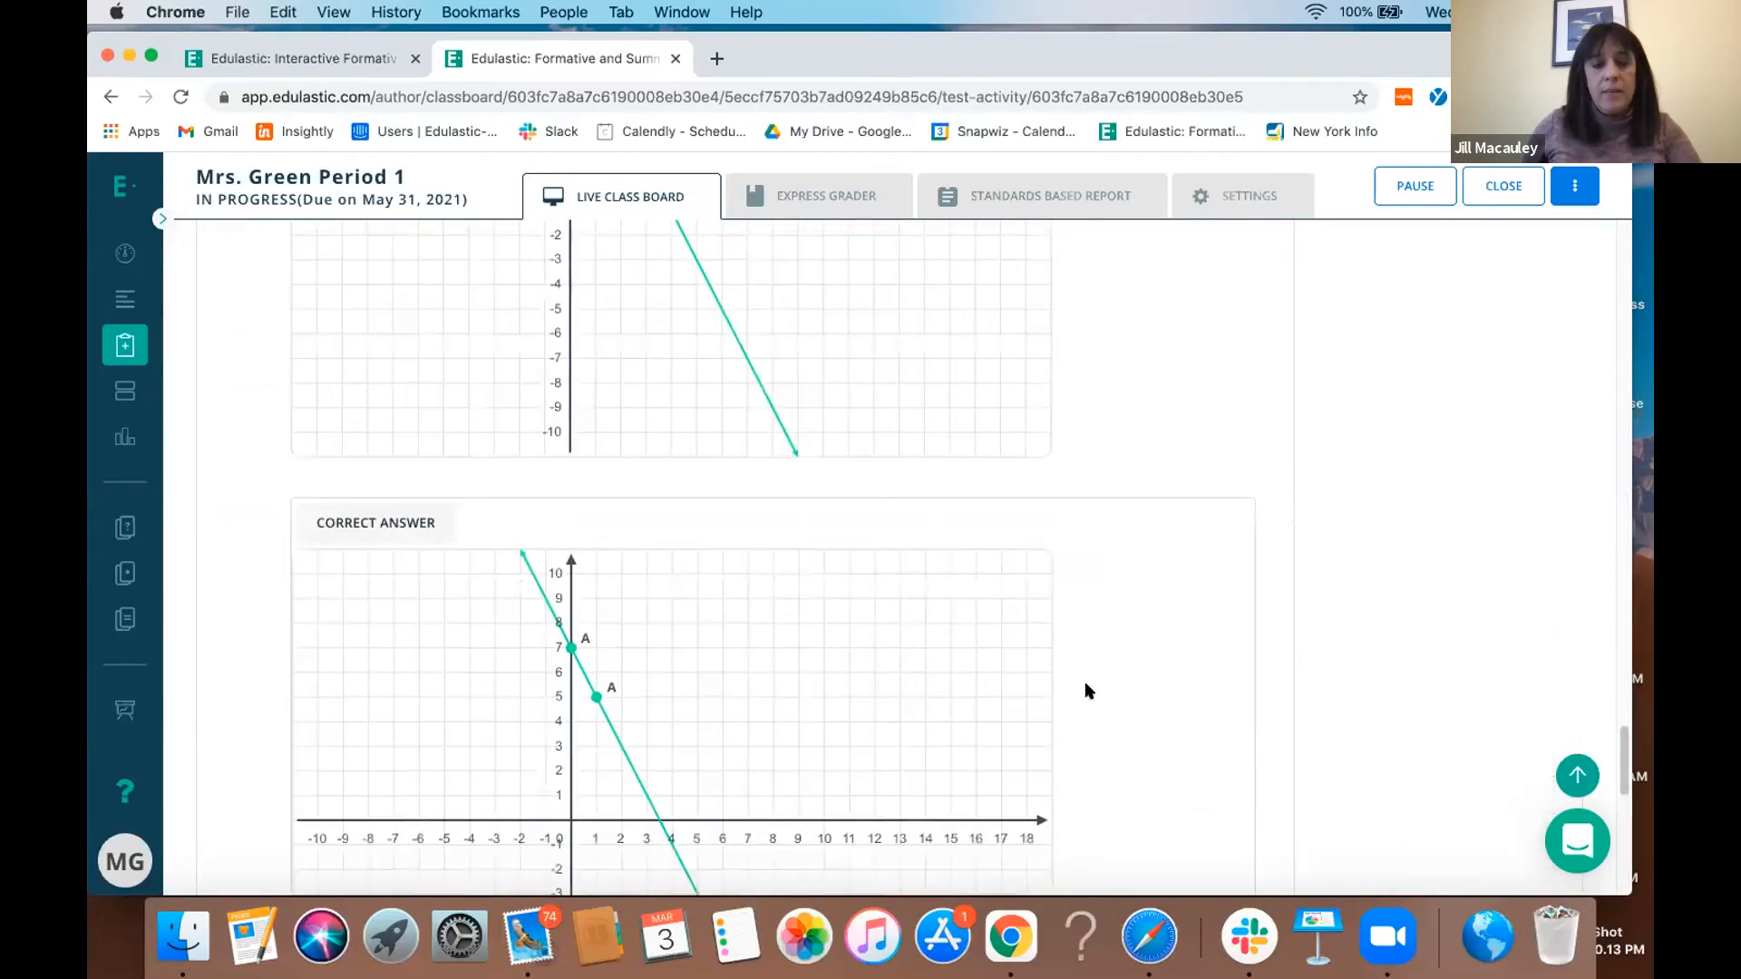
scroll(1089, 691, down, 9)
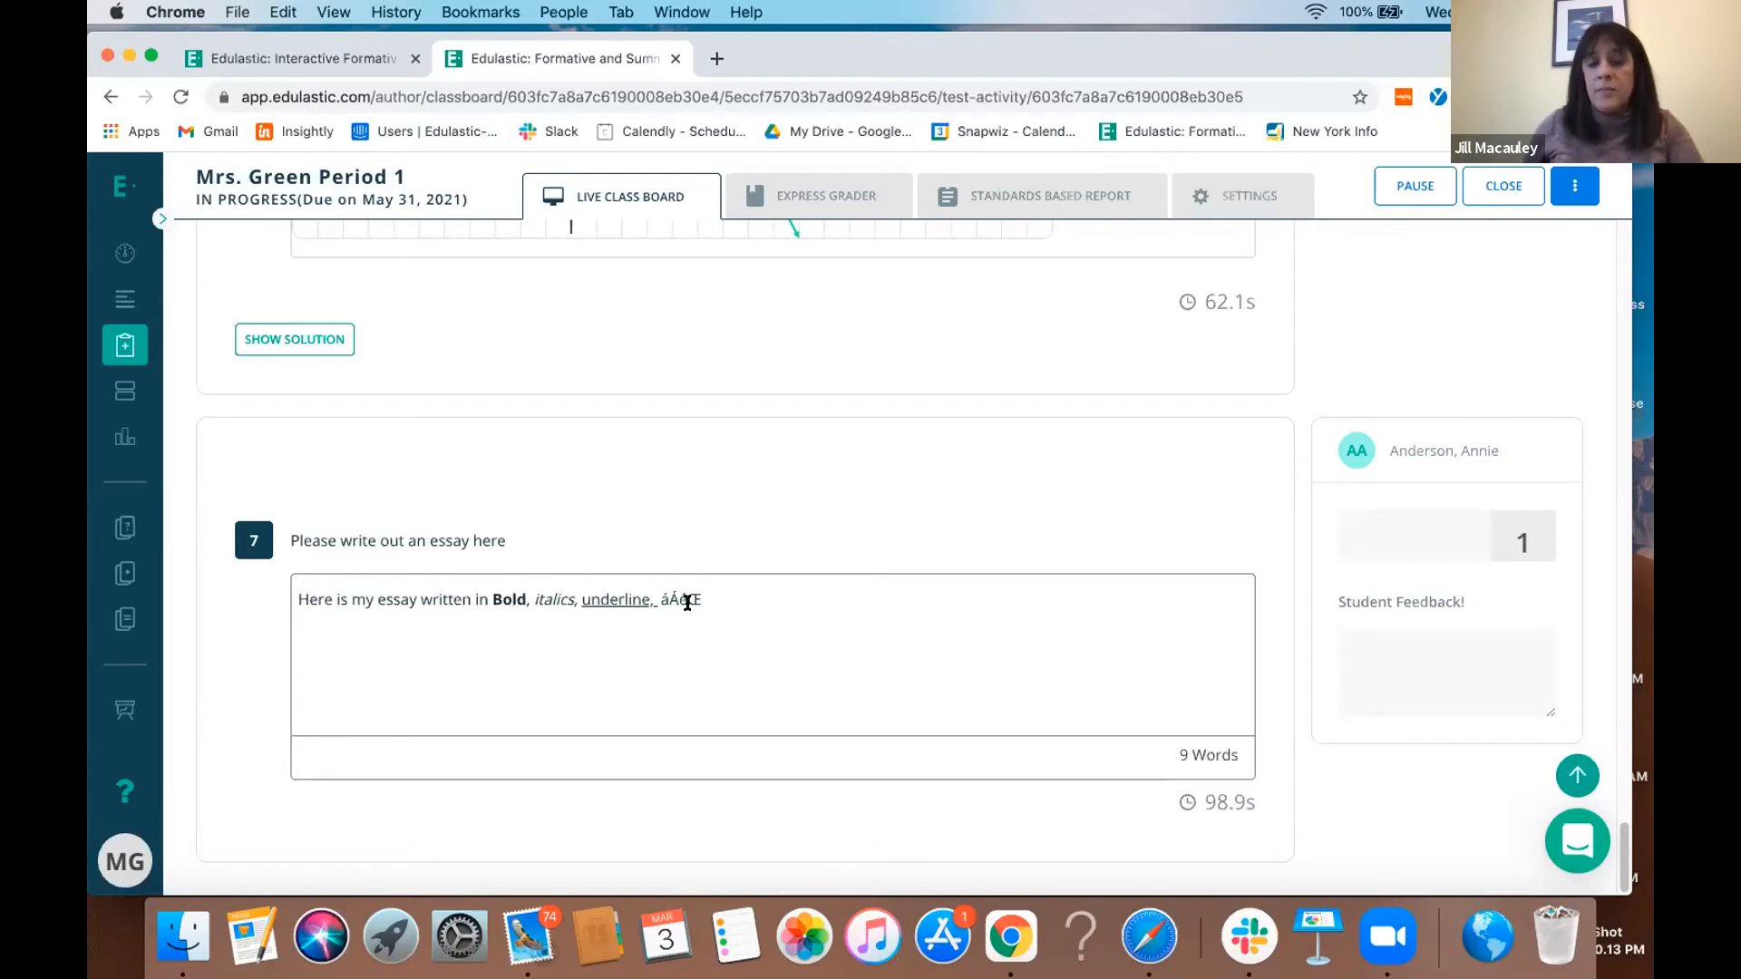
click(1387, 537)
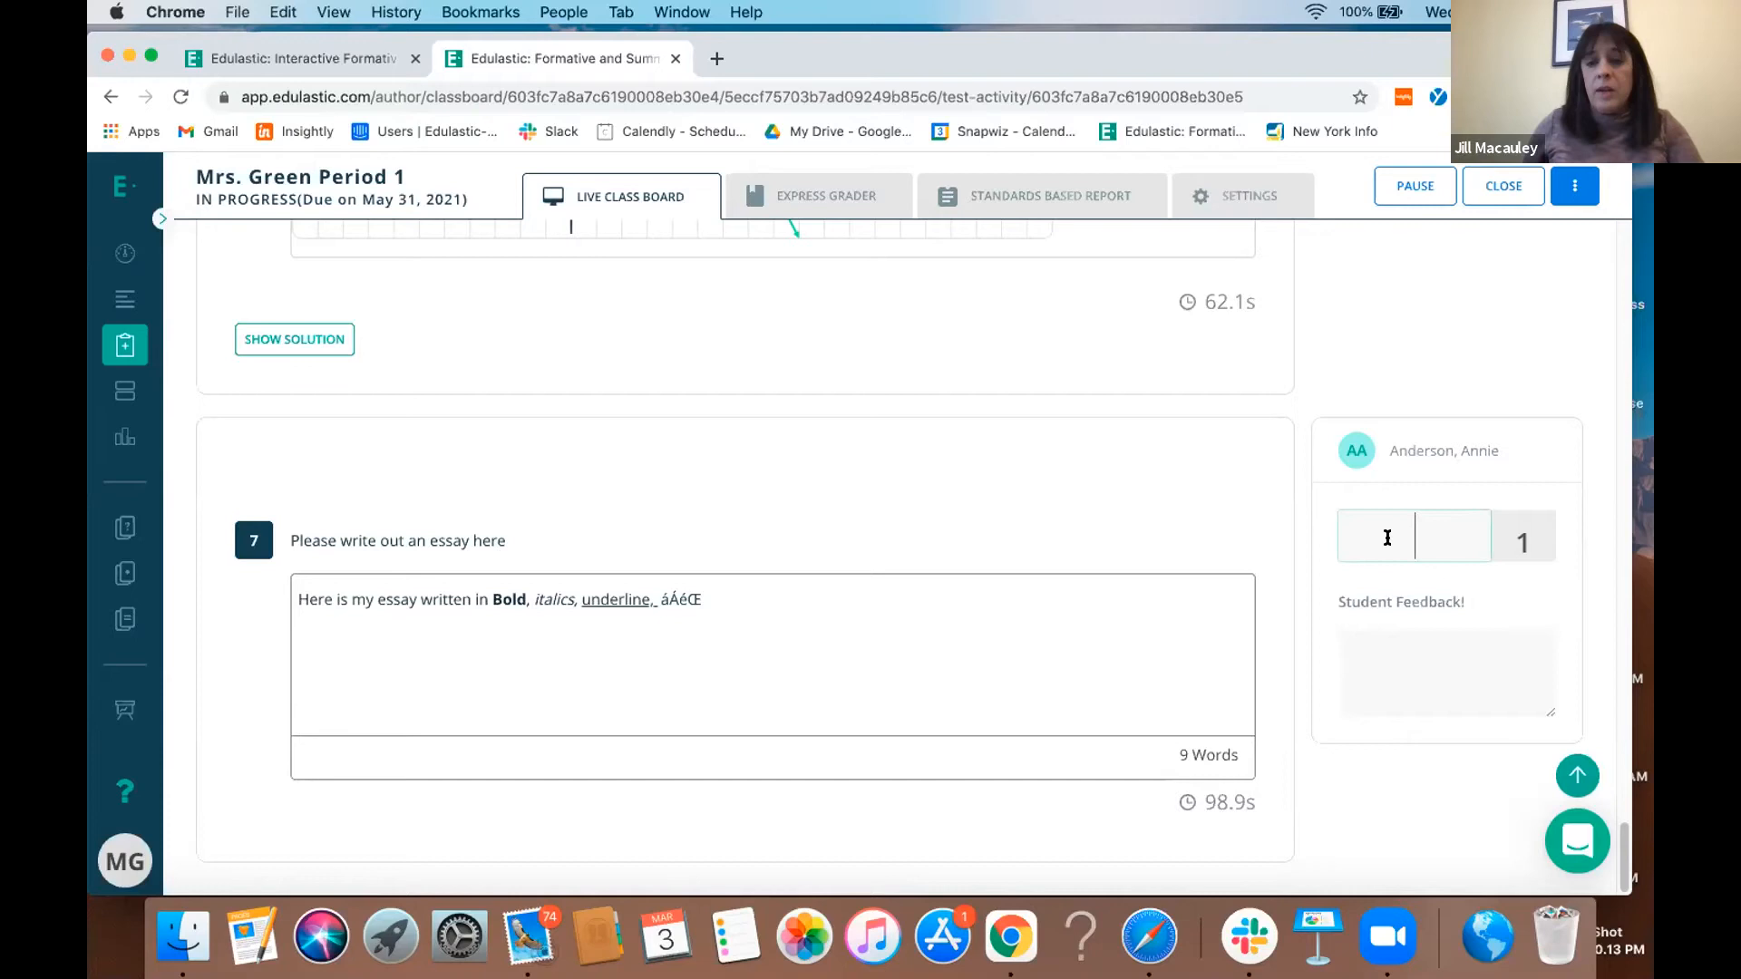
text(1)
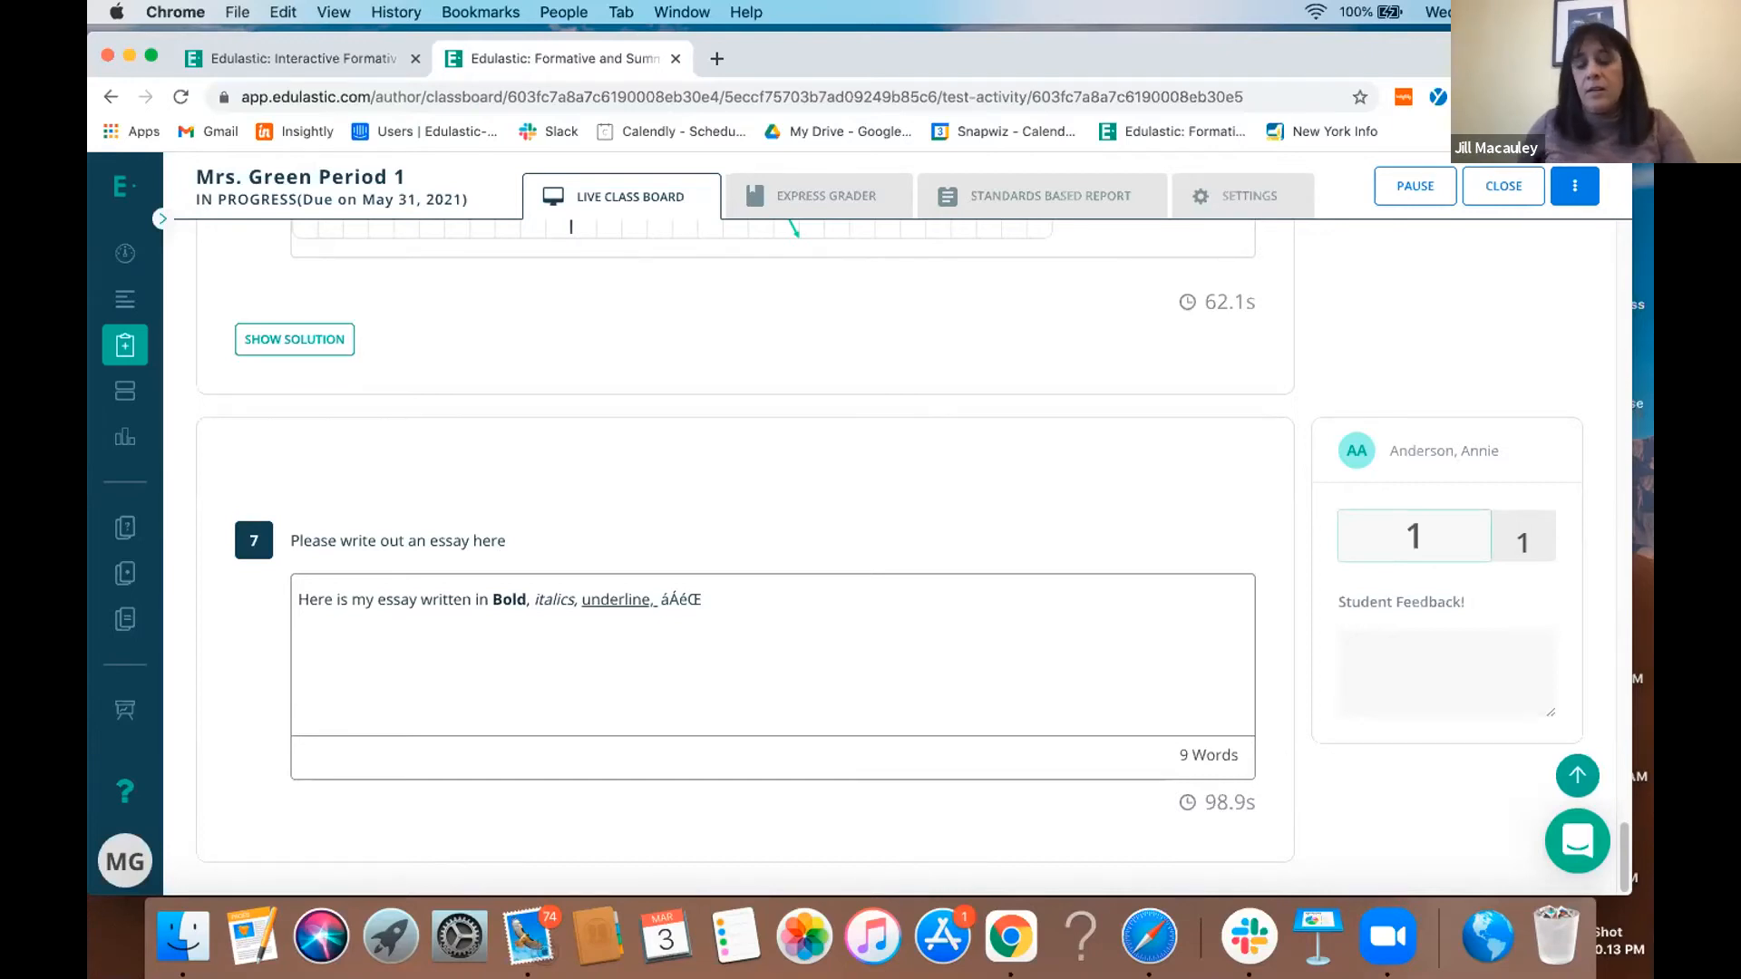
scroll(1387, 537, up, 20)
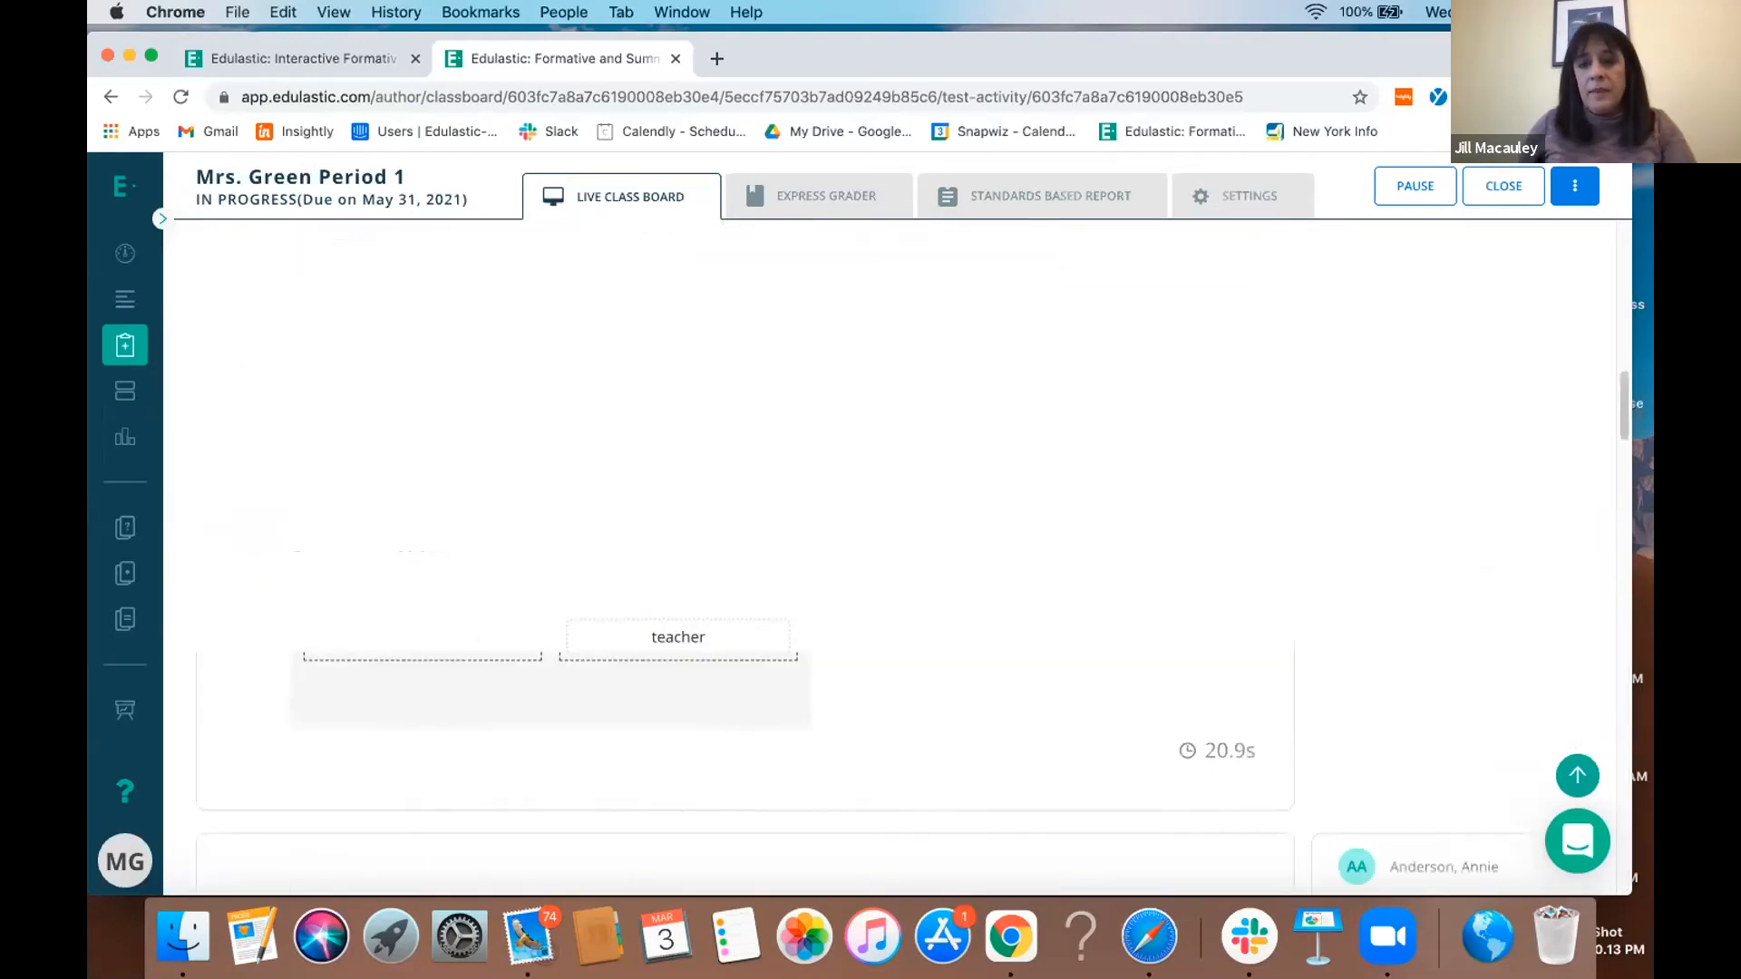
click(1285, 263)
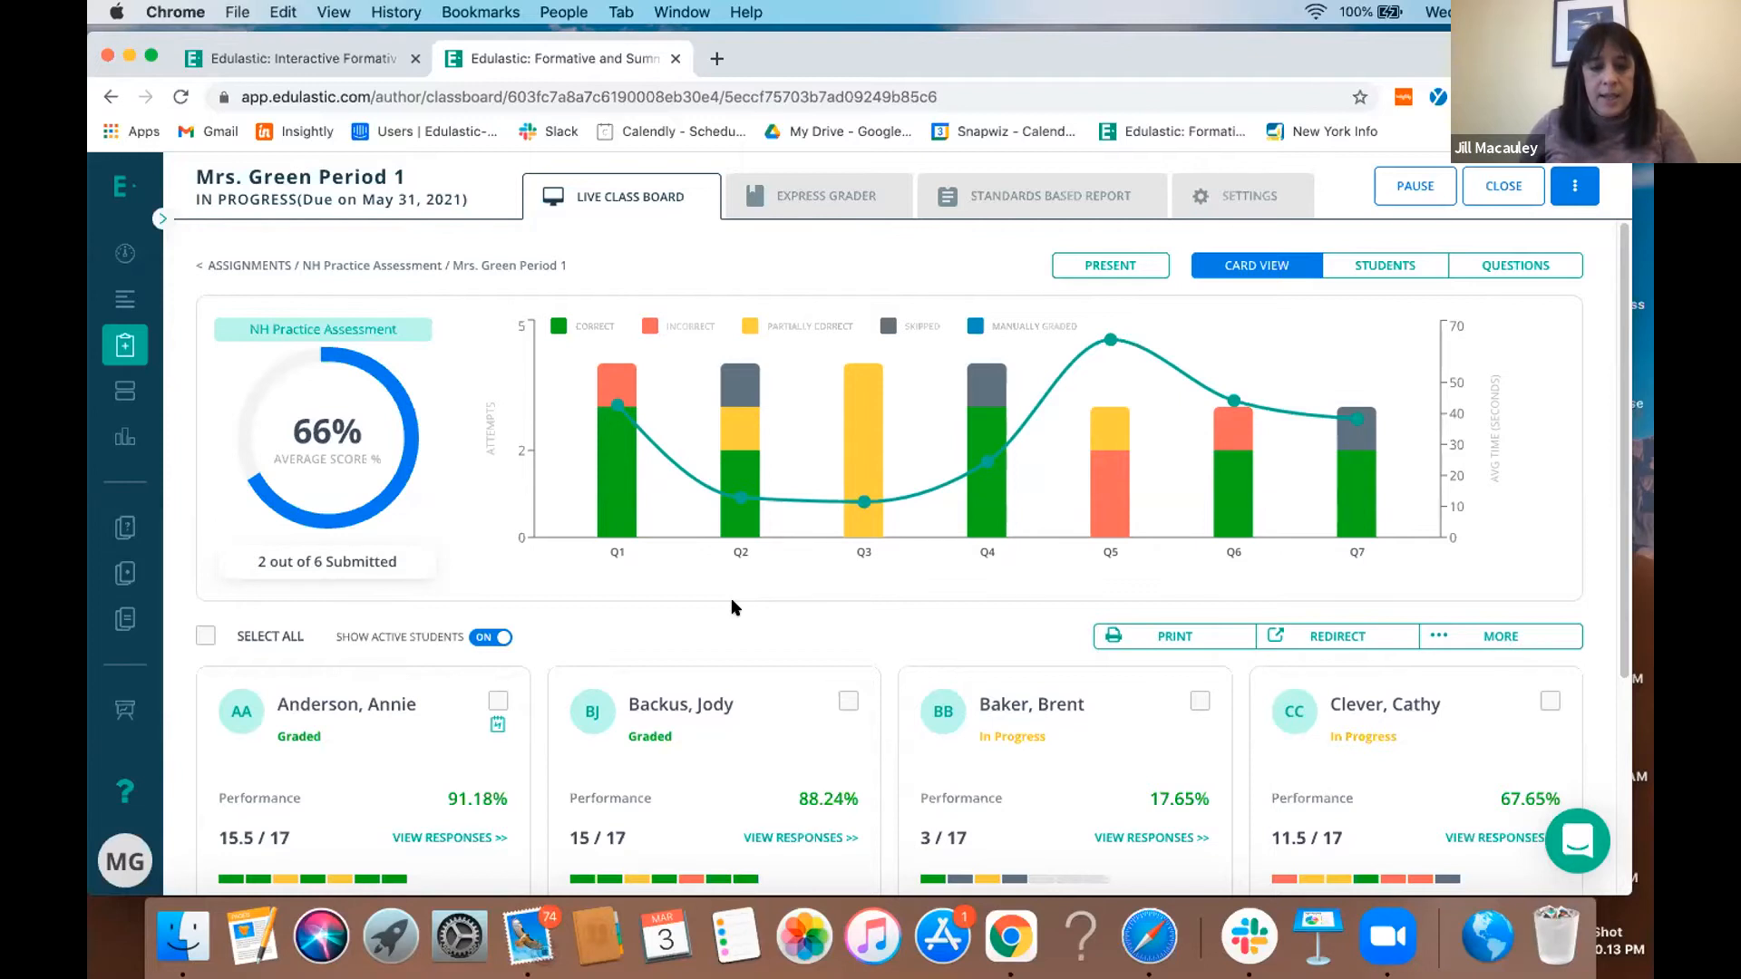
scroll(735, 607, down, 1)
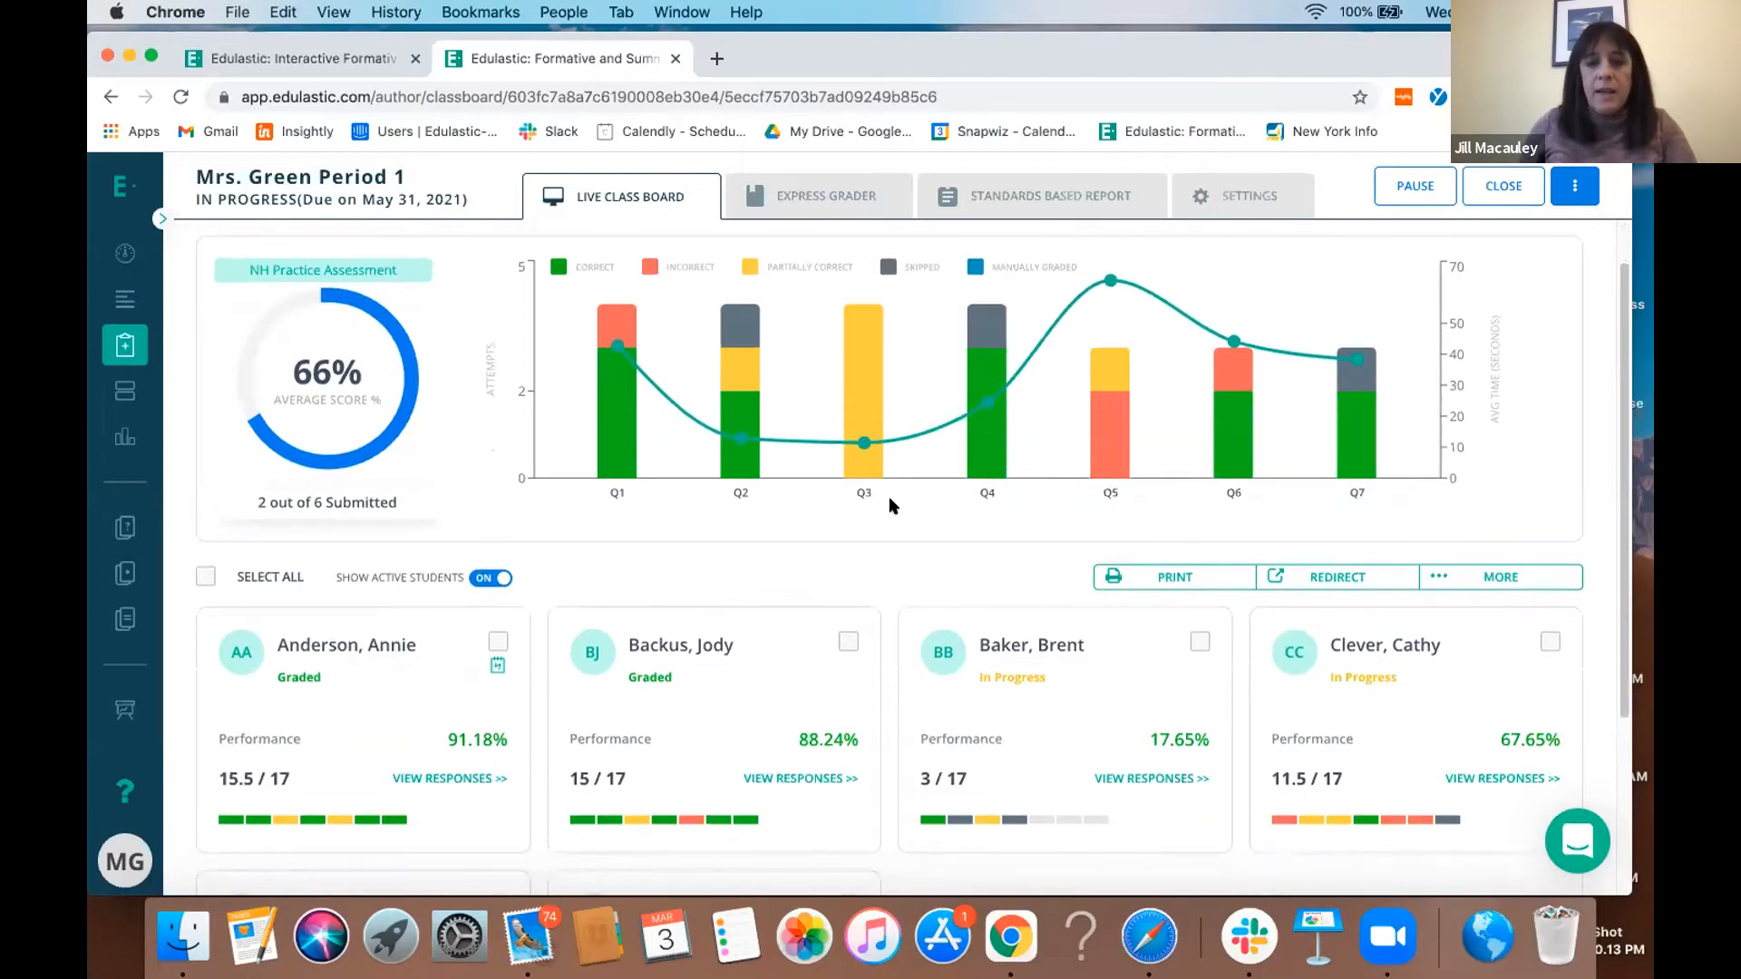
- Examine the class results for questions 3 and 5, including each student's responses to question 5, and return to the card view
mouse_move(864, 469)
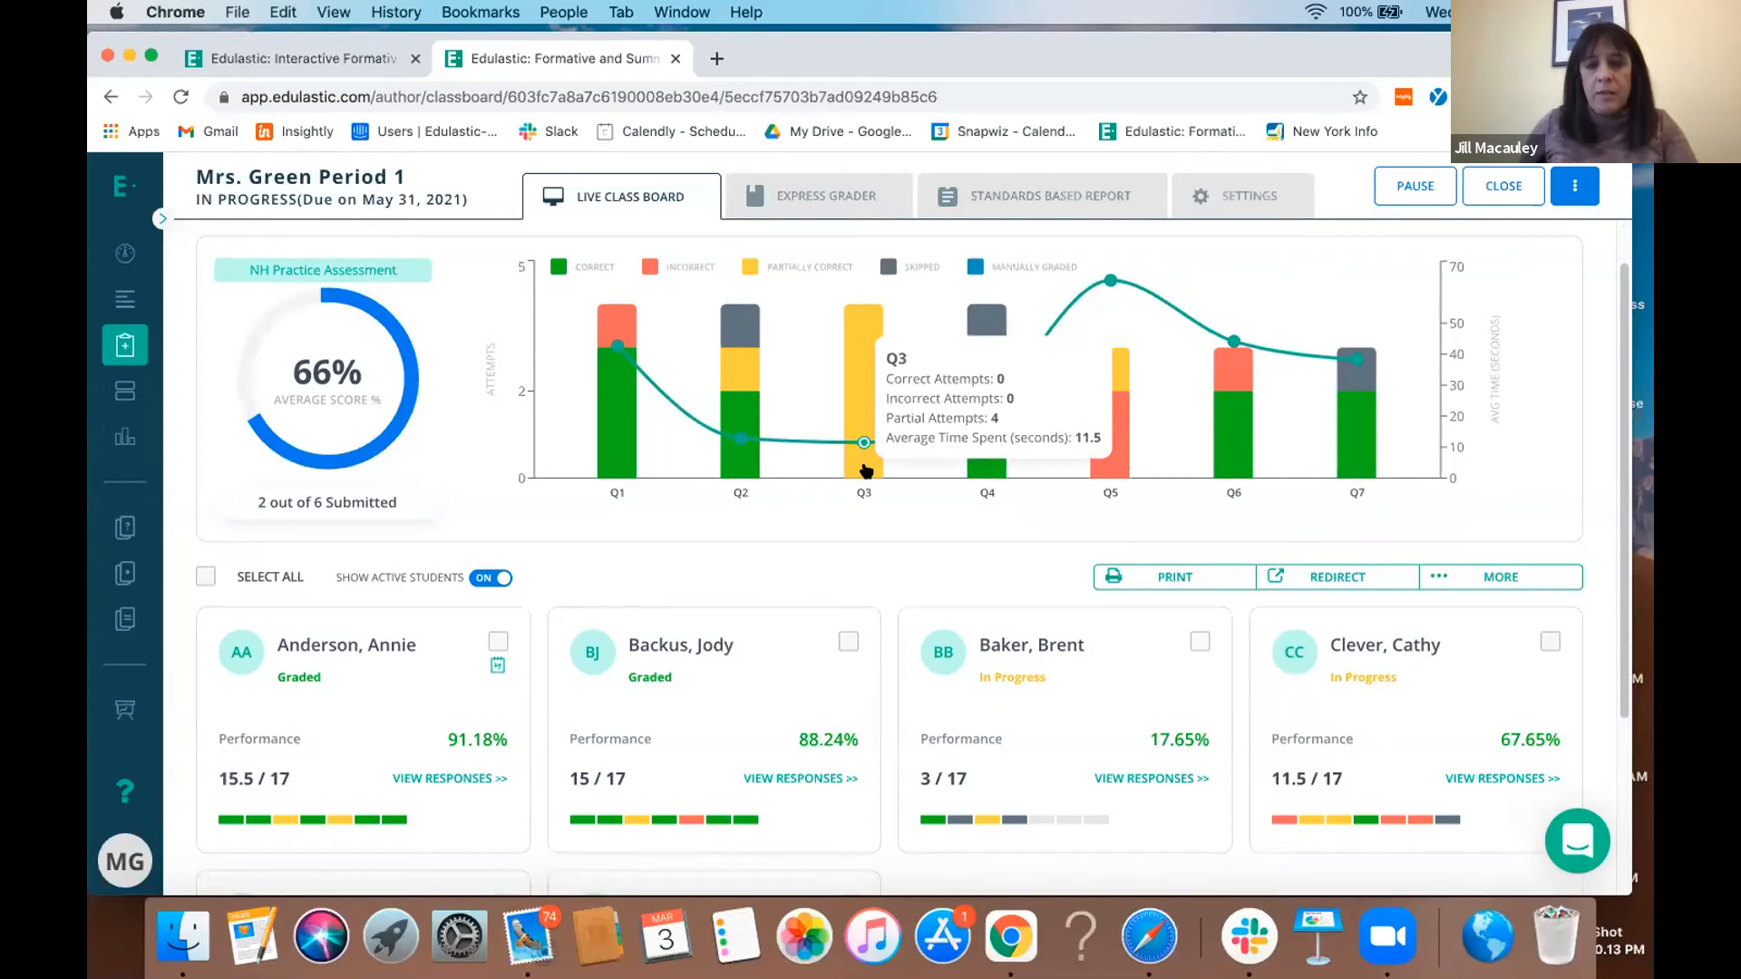
mouse_move(1117, 471)
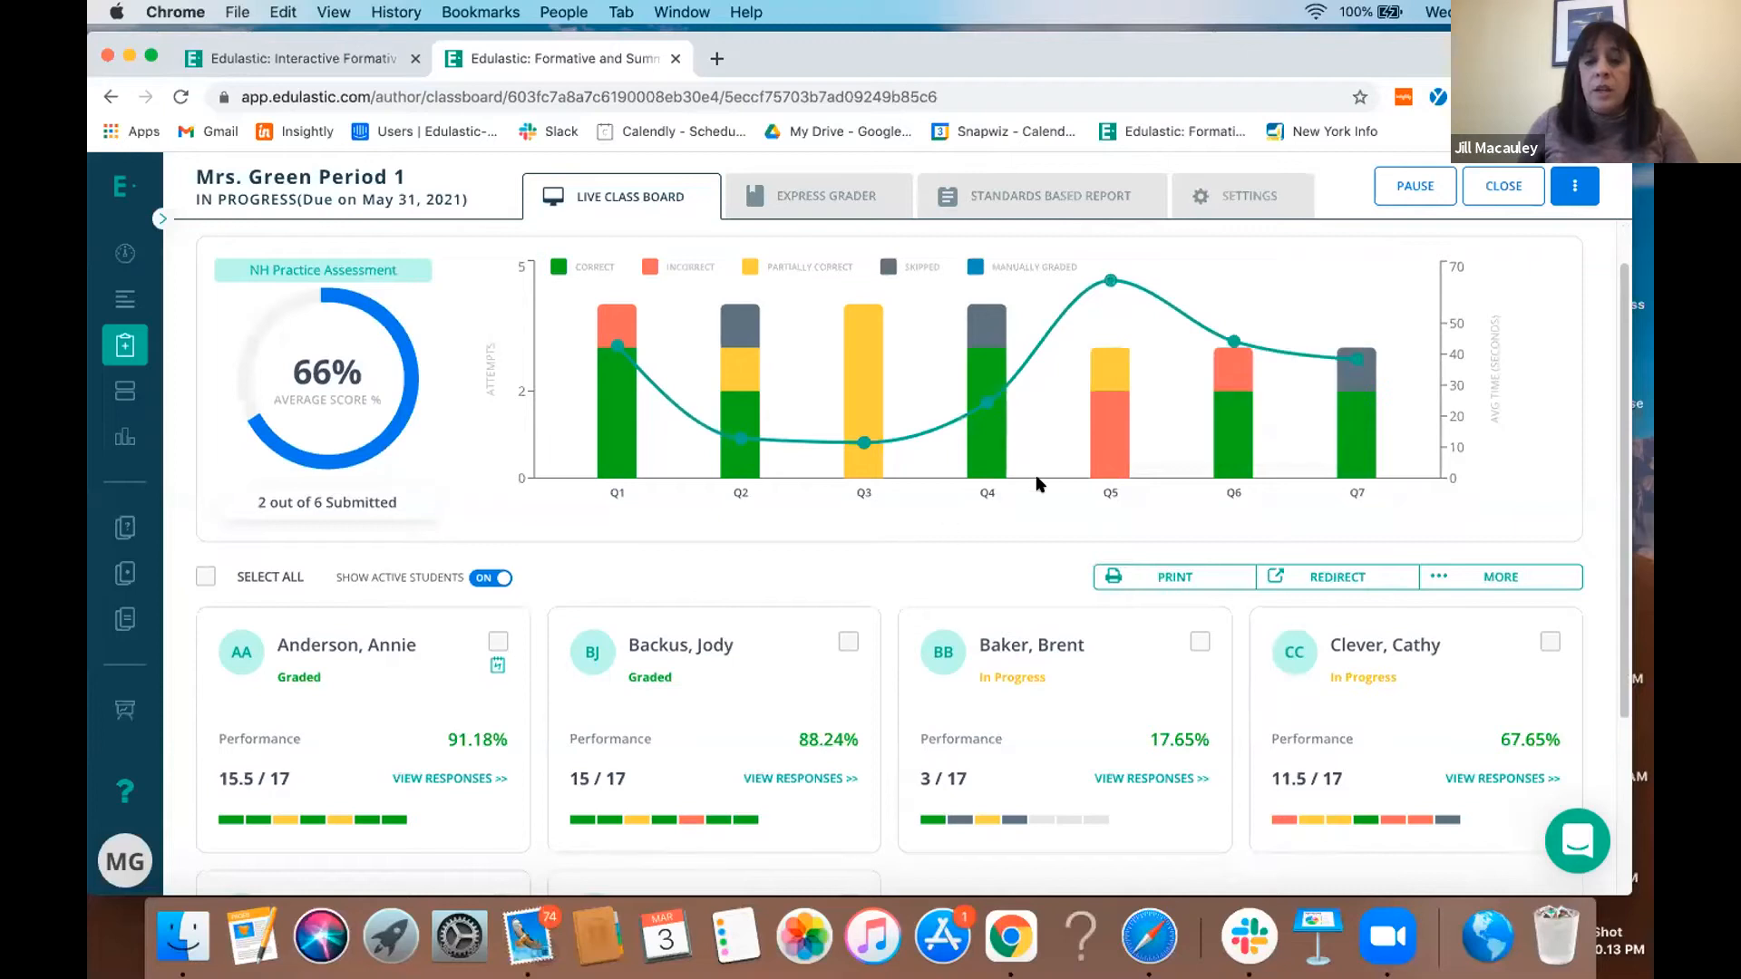
click(1098, 459)
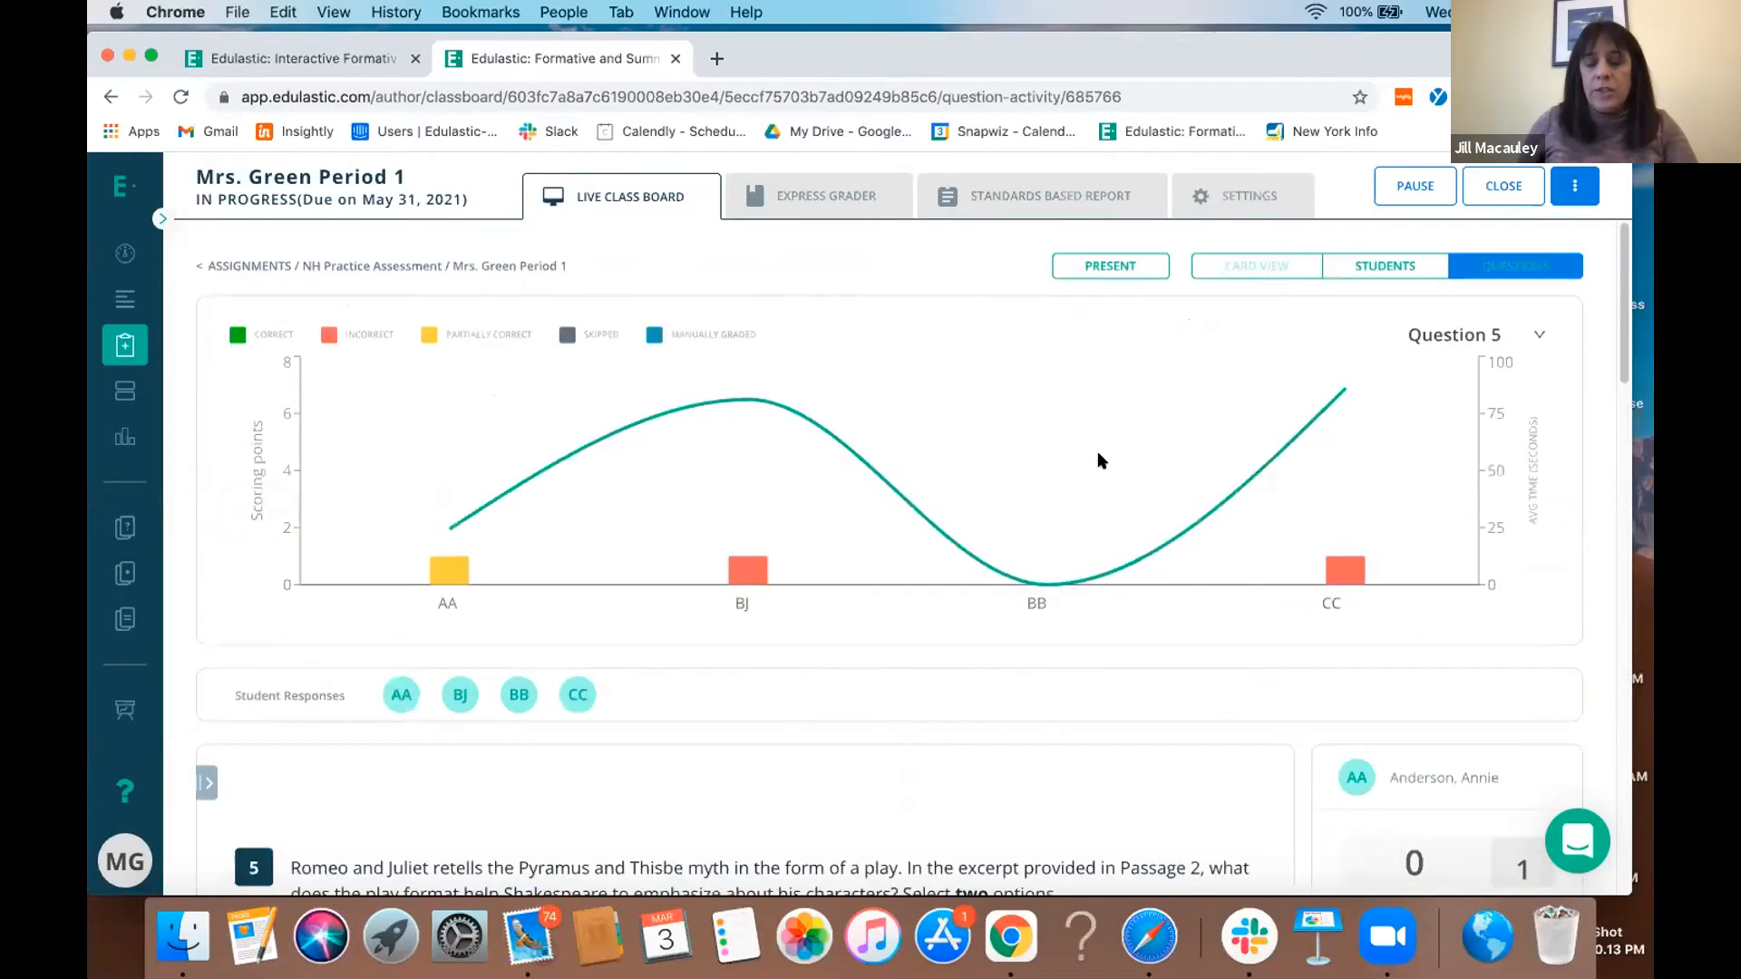
scroll(1098, 461, down, 5)
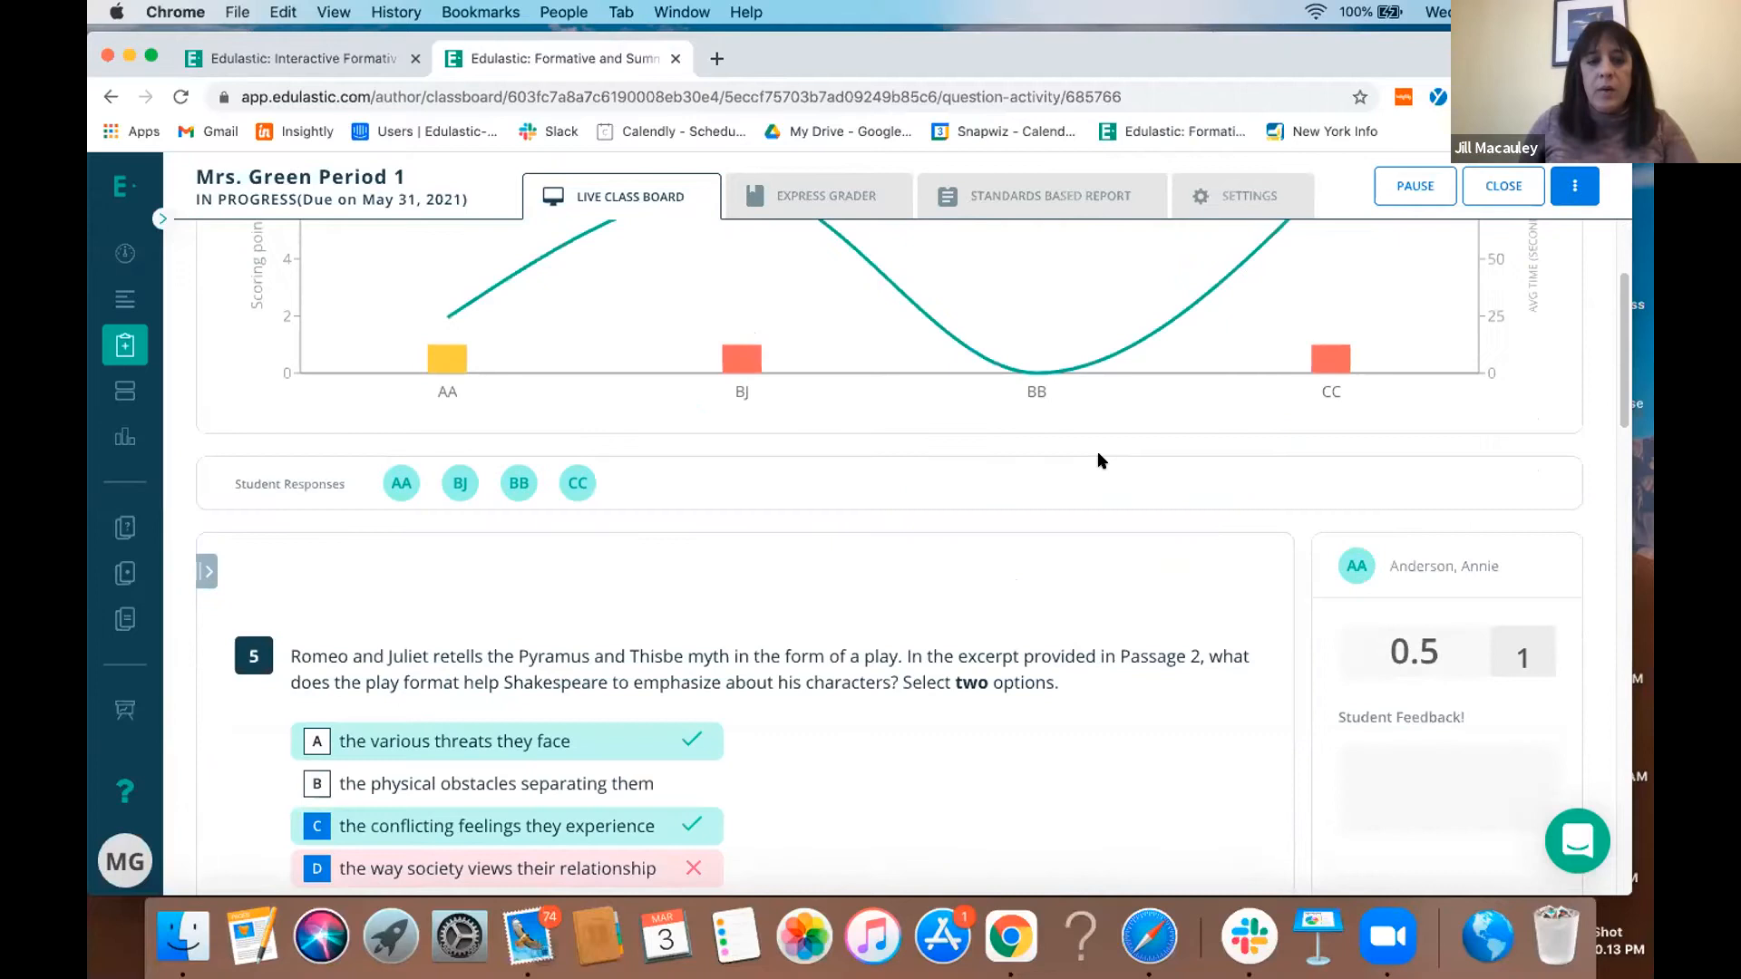
scroll(1098, 460, down, 3)
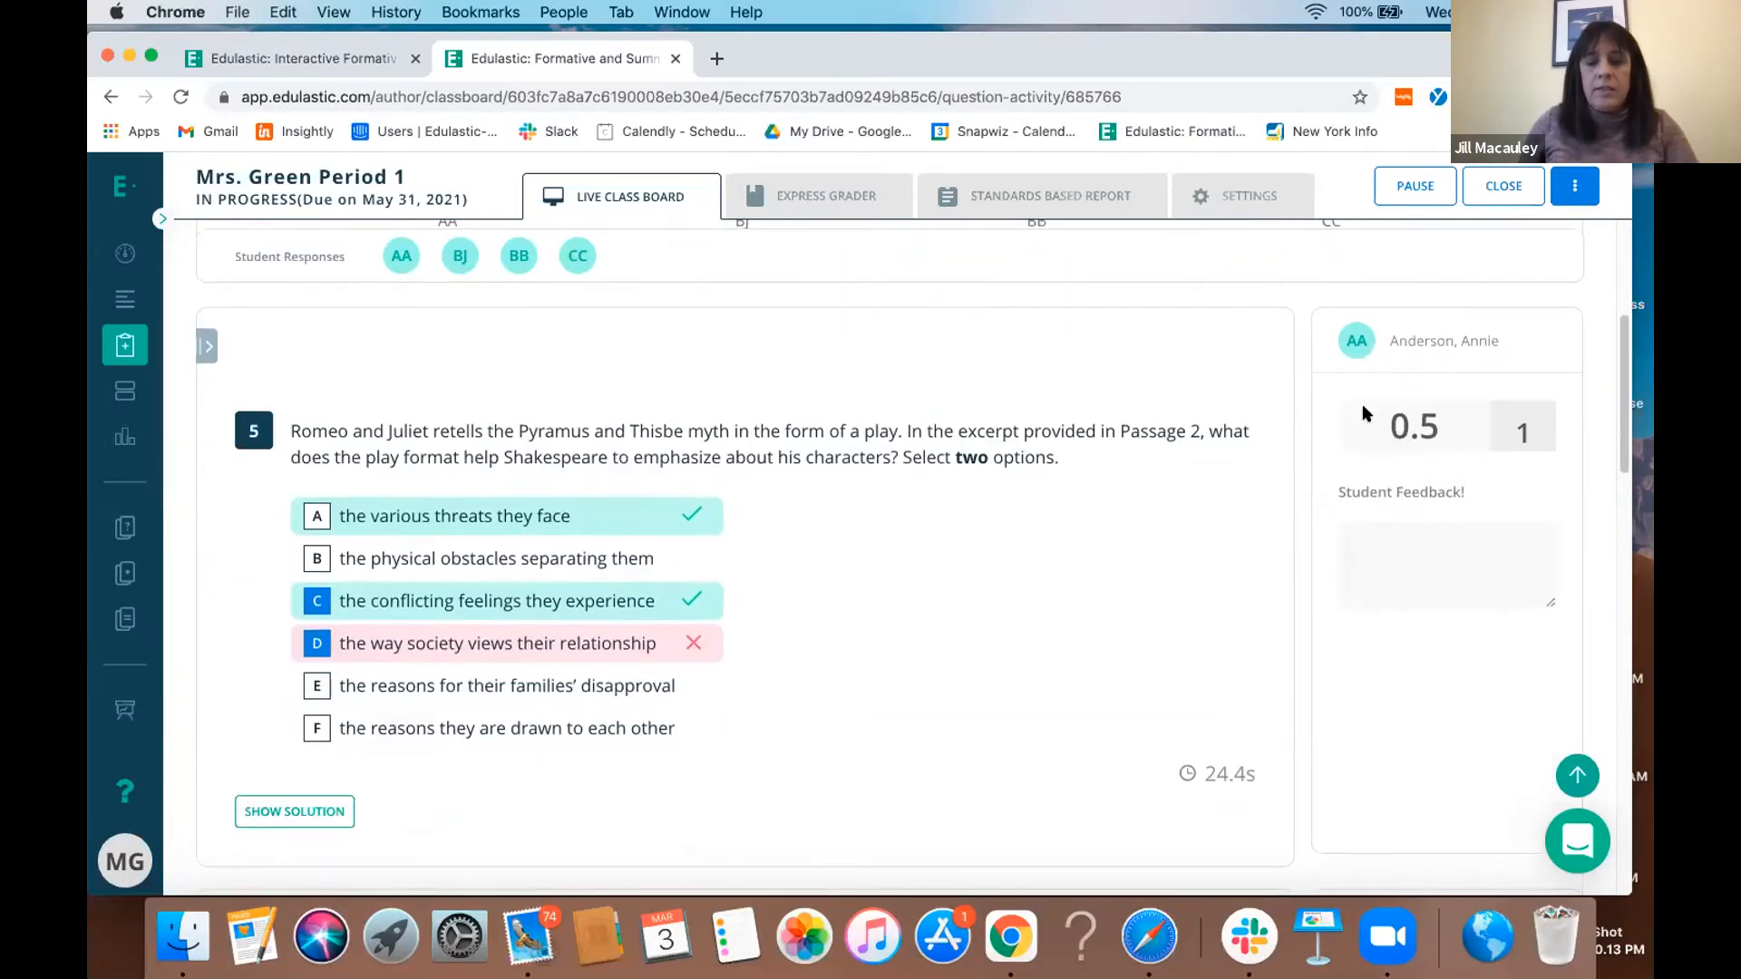
scroll(1179, 603, down, 14)
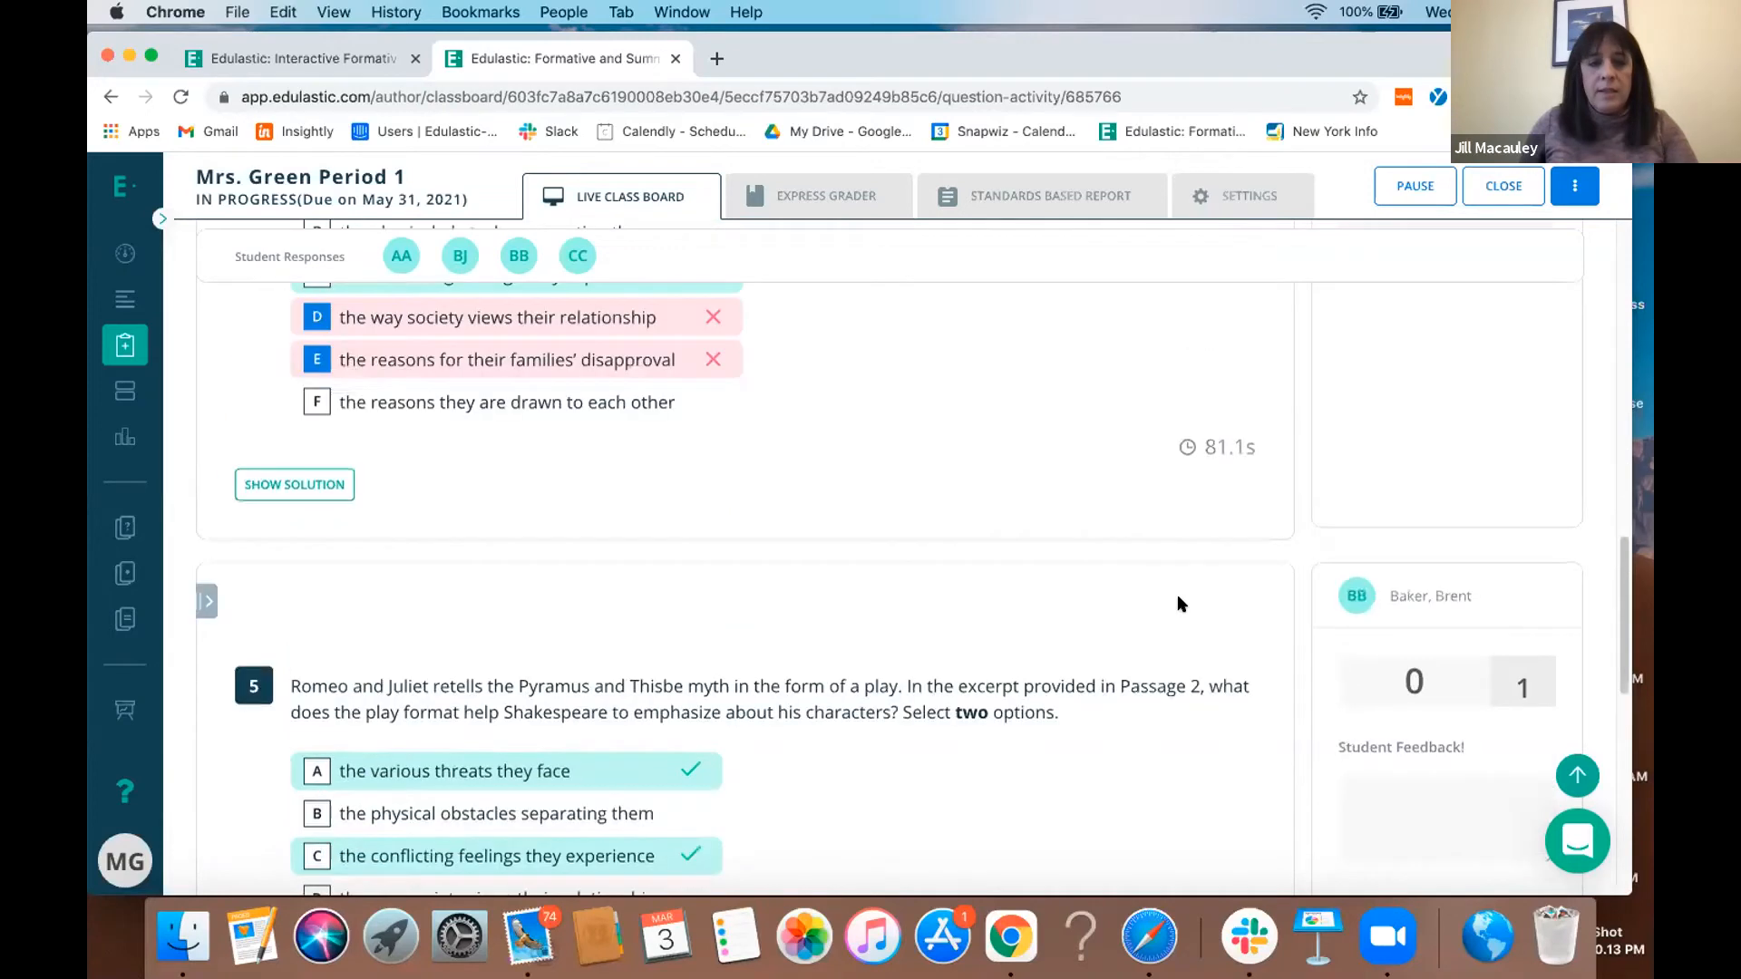
scroll(1179, 606, down, 4)
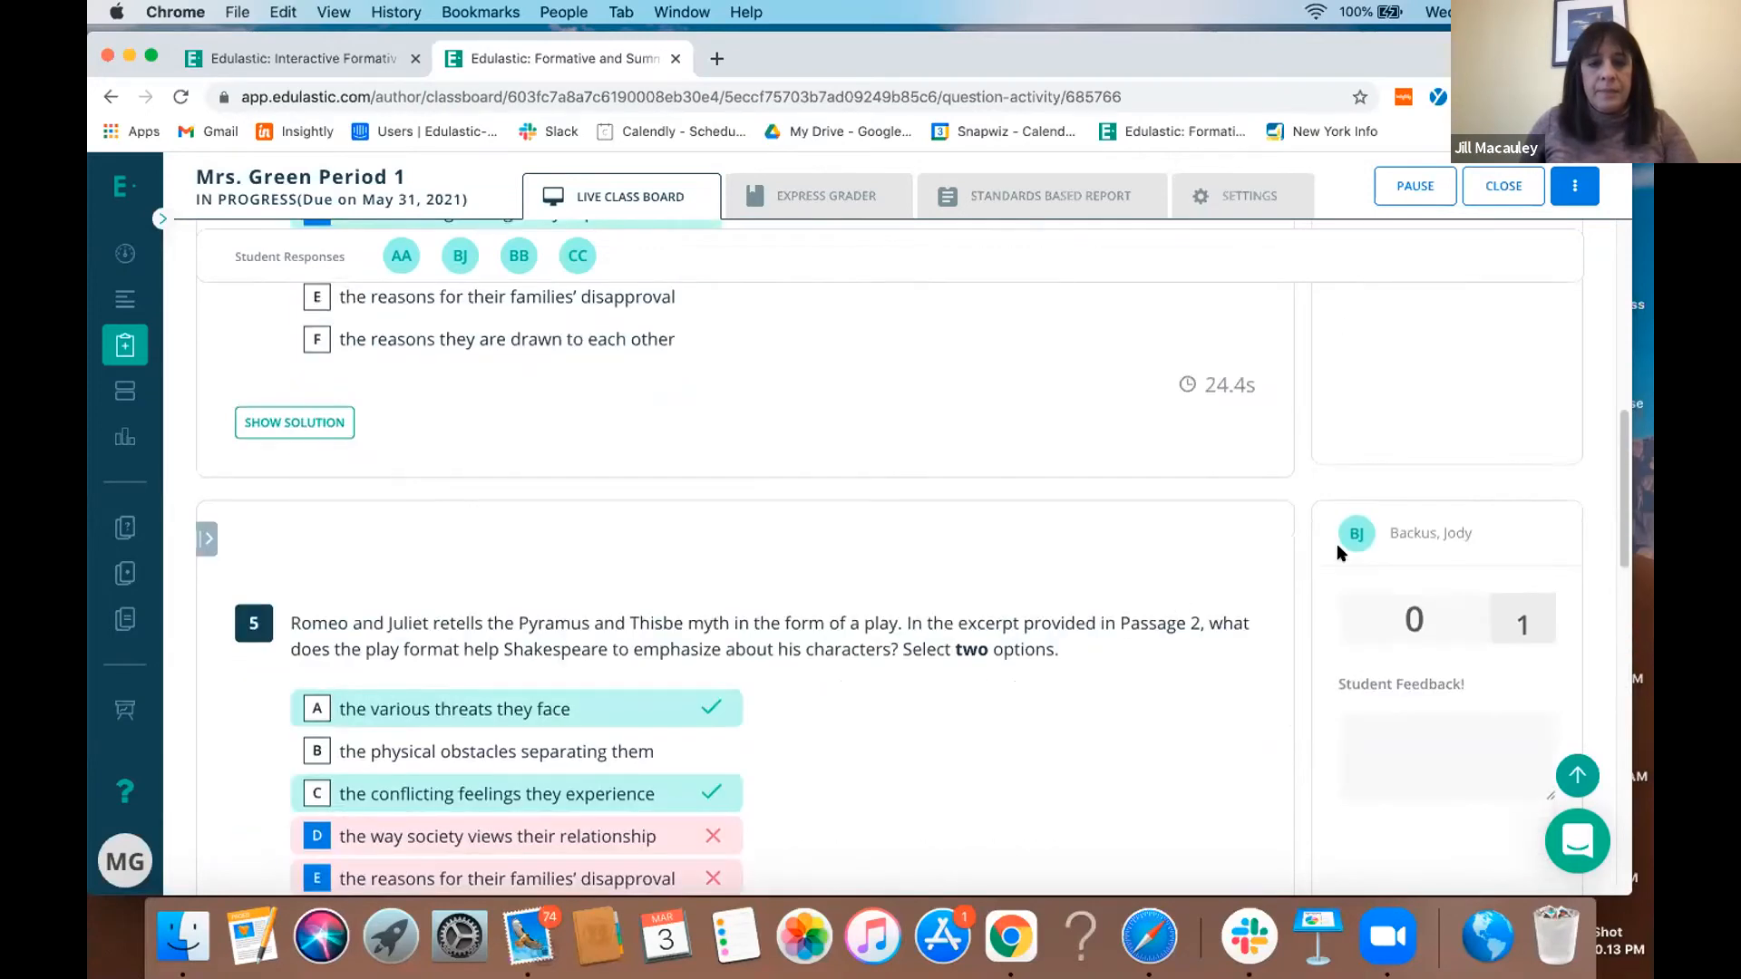
scroll(1387, 537, up, 20)
click(1248, 265)
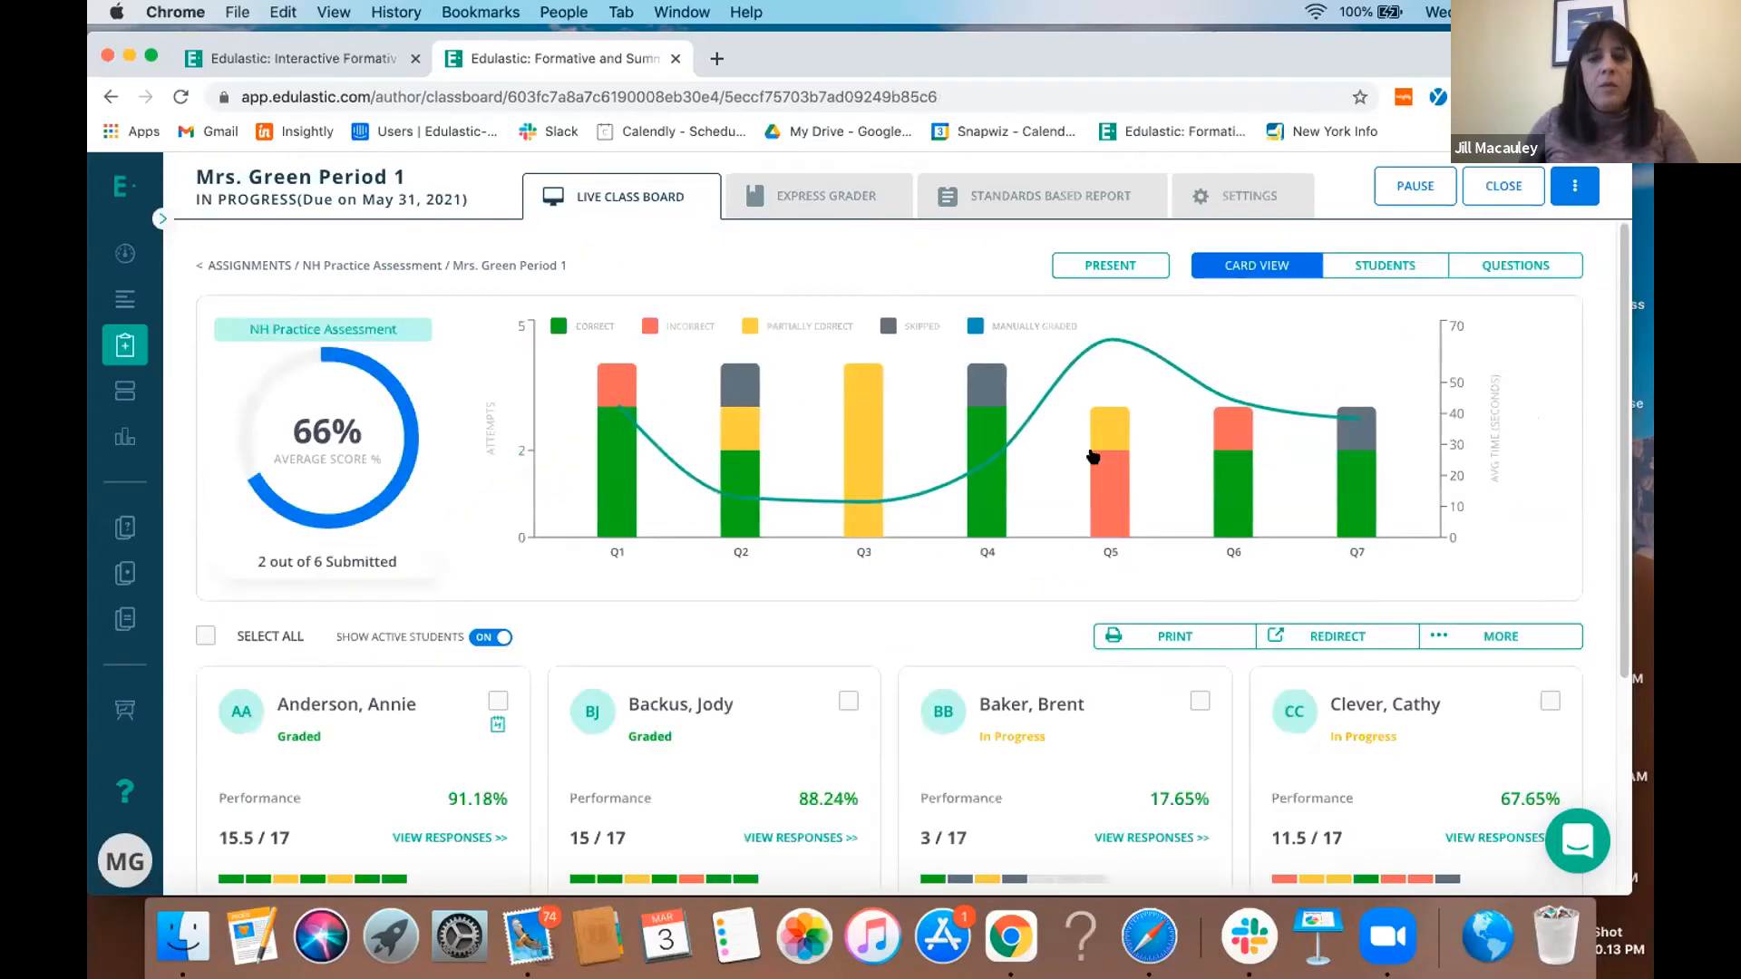
- Review the graded student with 15.5 of 17 points, including the scratch work shown for question 1, and return to the card view
scroll(969, 593, down, 2)
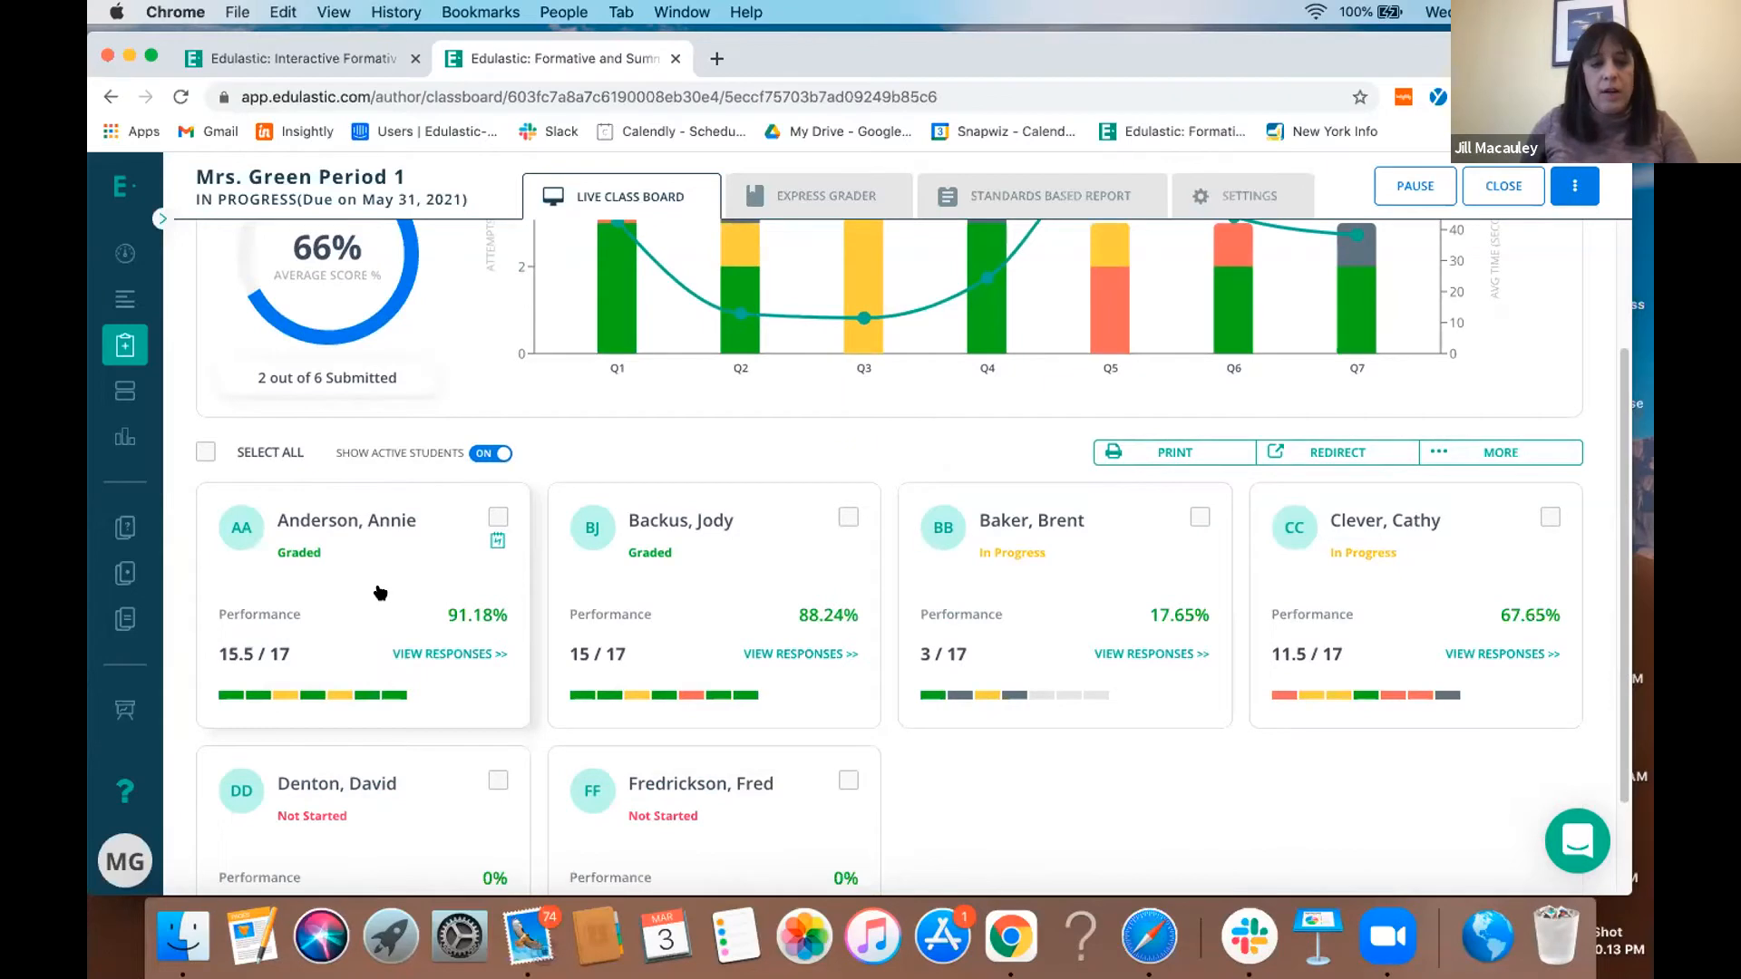
click(423, 649)
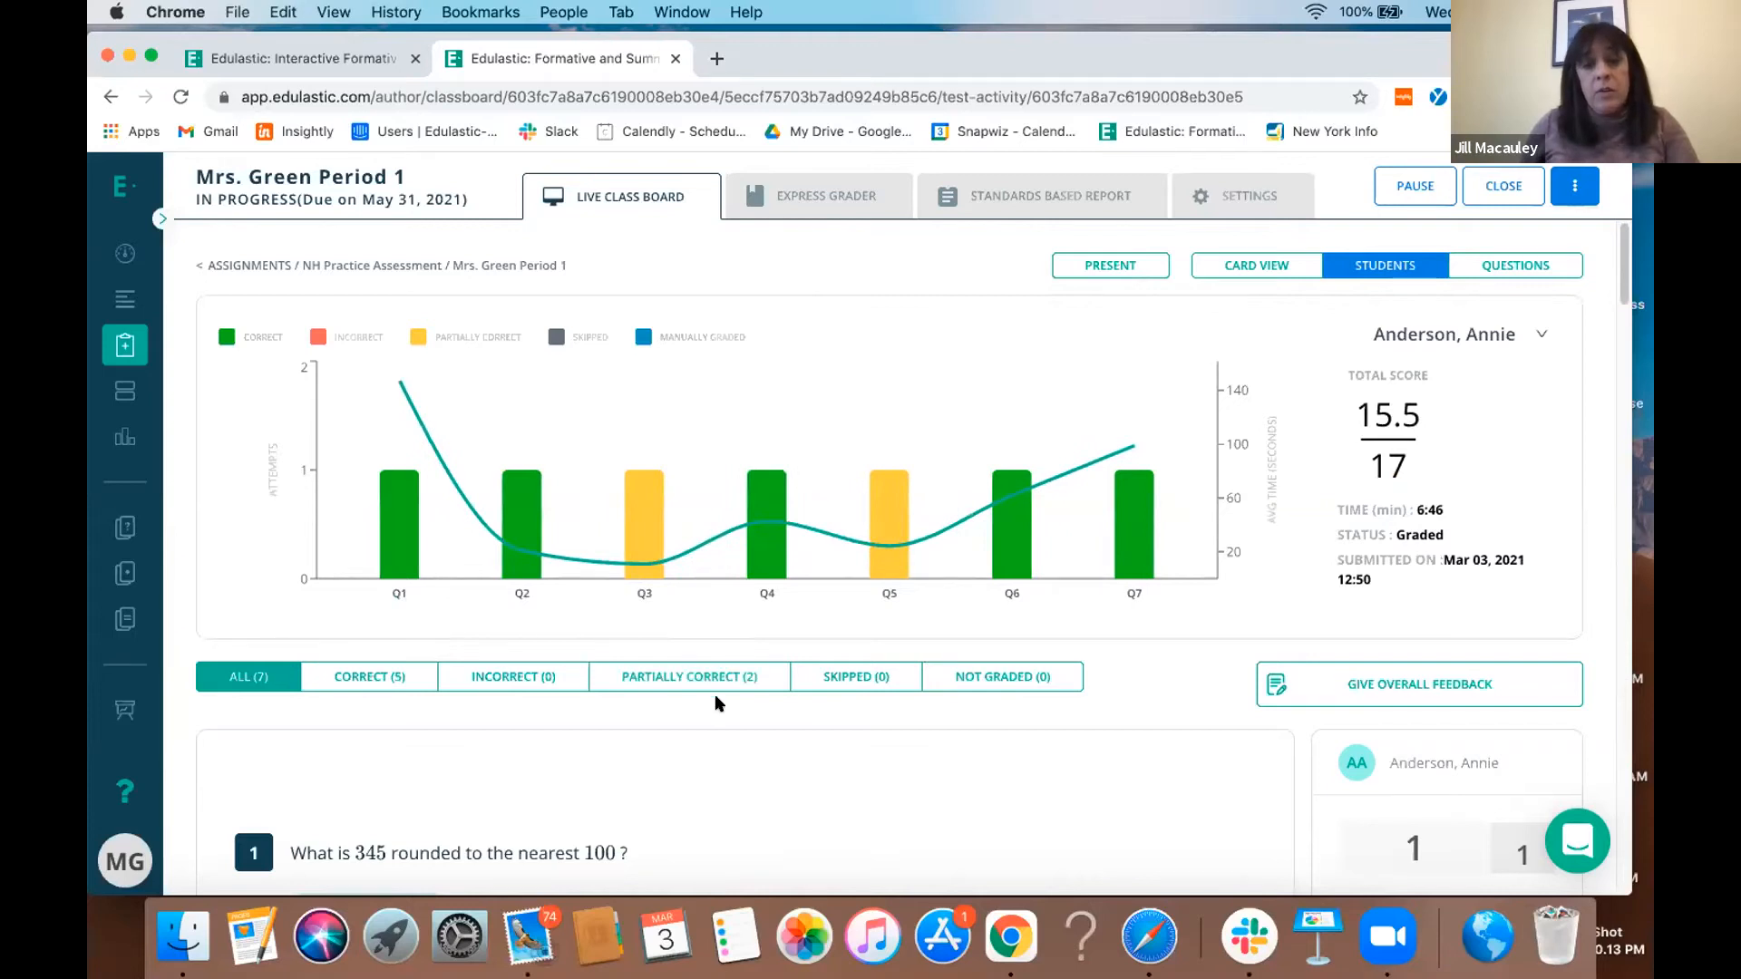
scroll(715, 694, down, 3)
scroll(715, 696, down, 1)
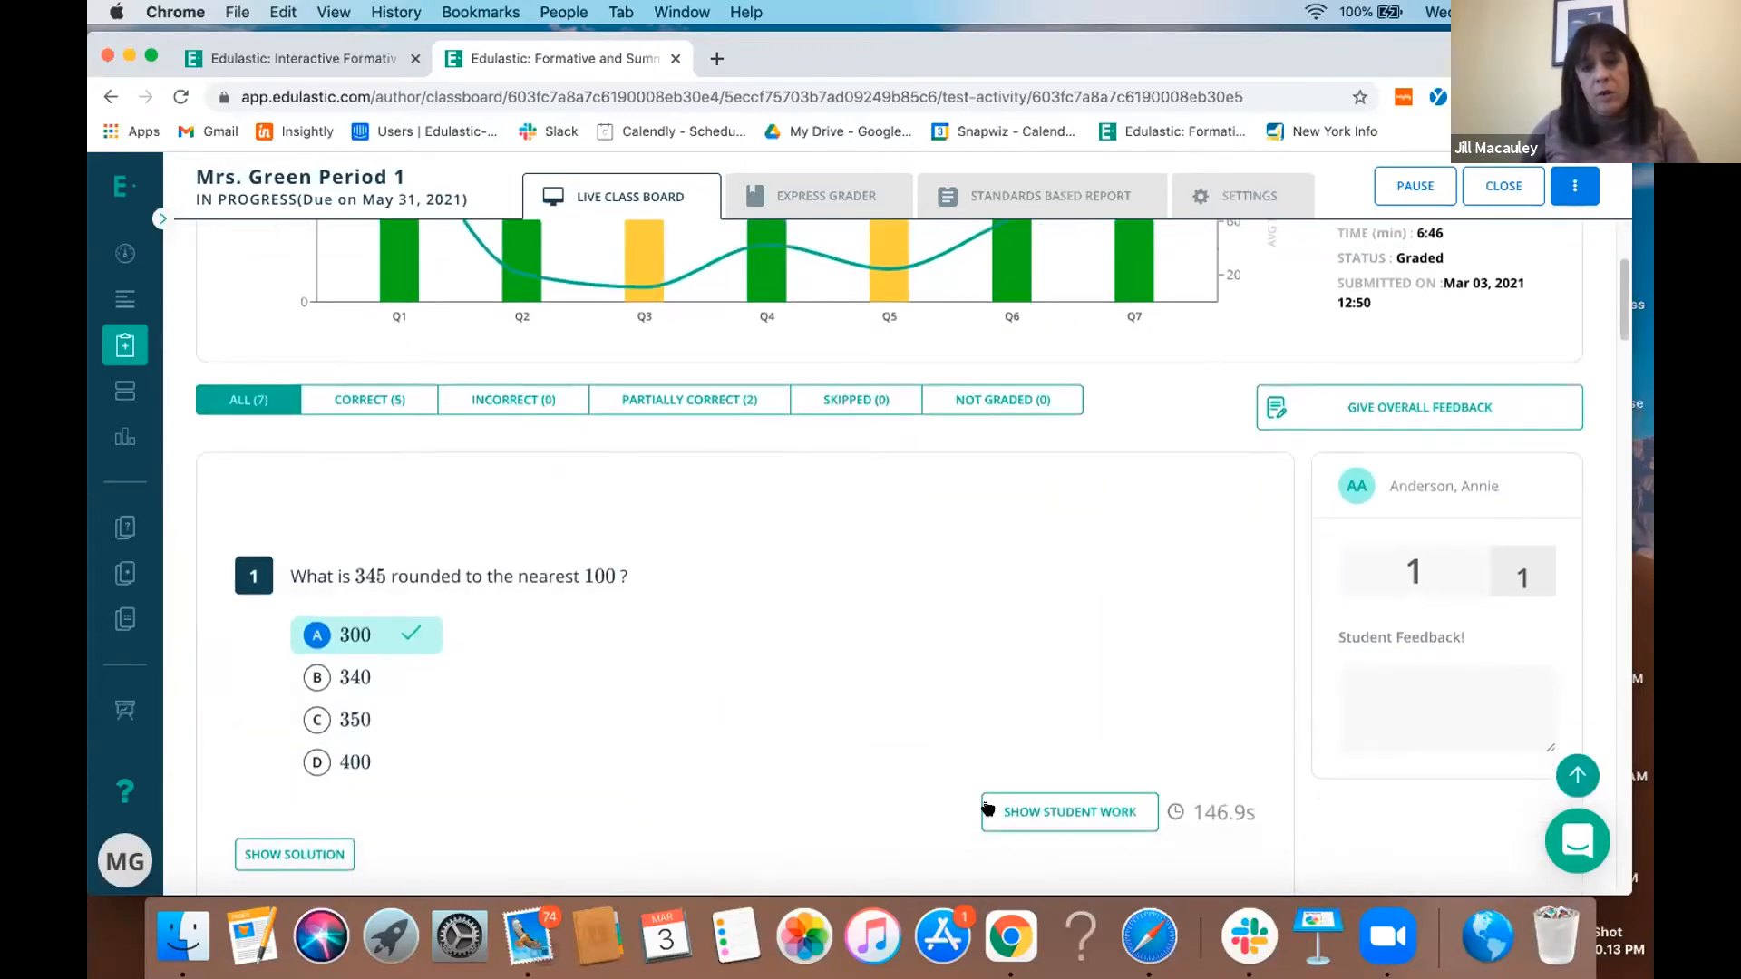
click(1031, 807)
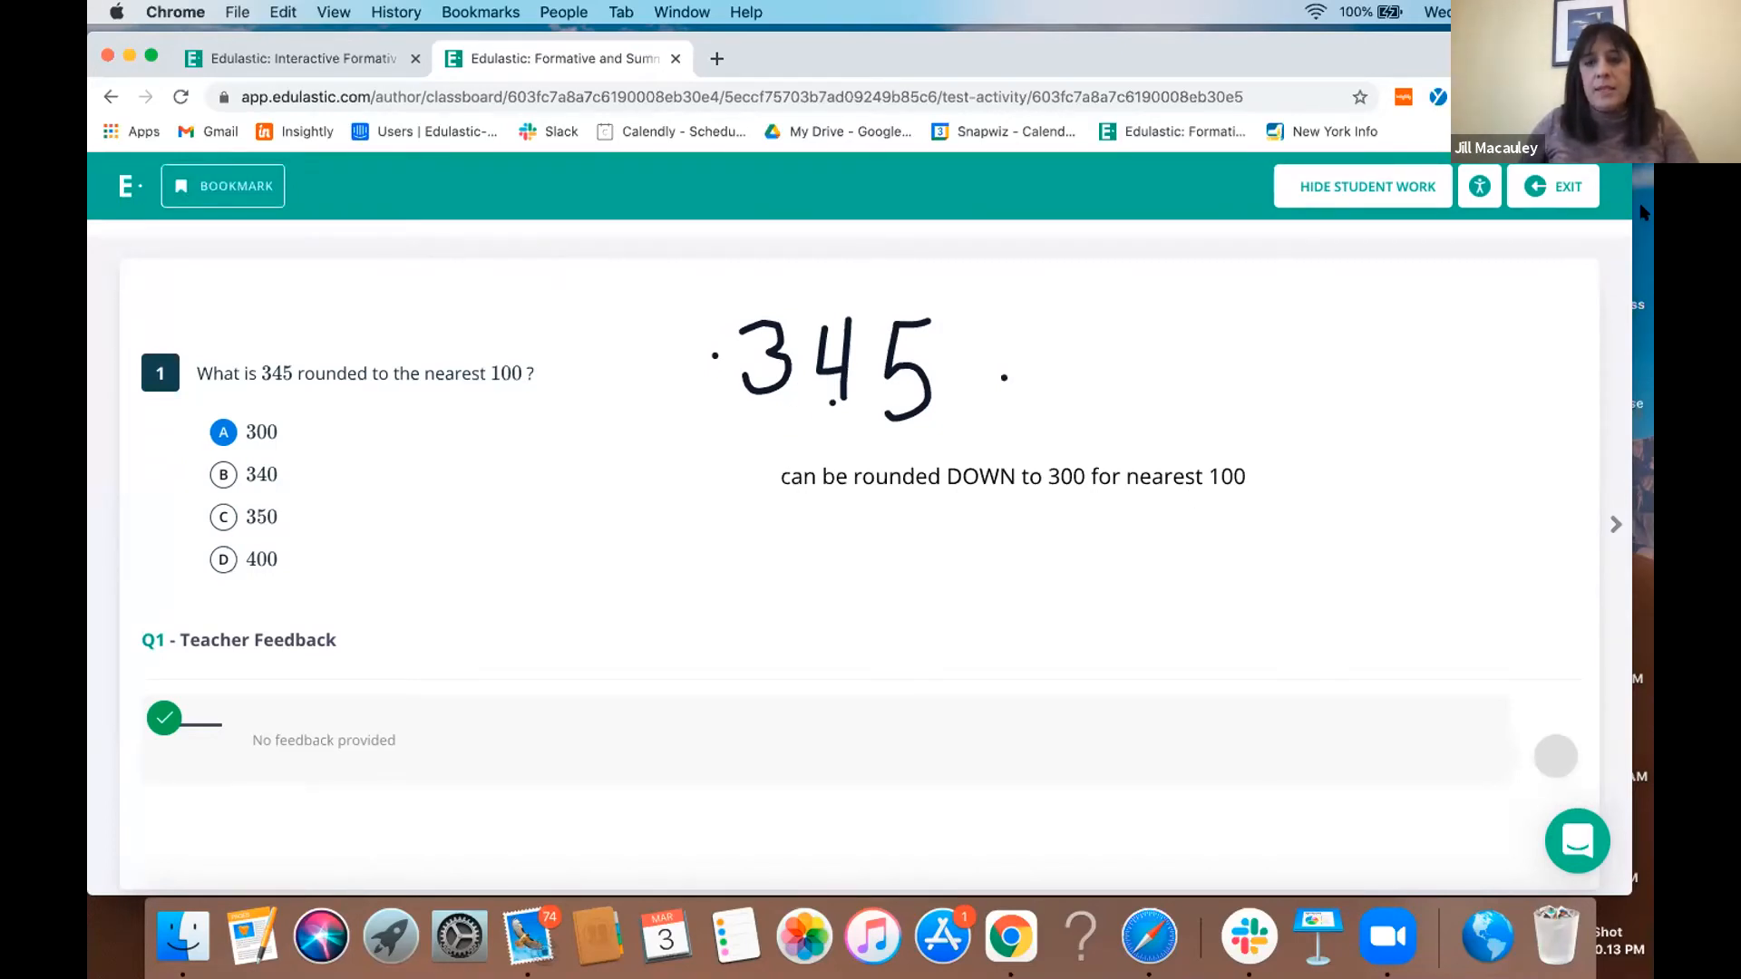
click(1556, 188)
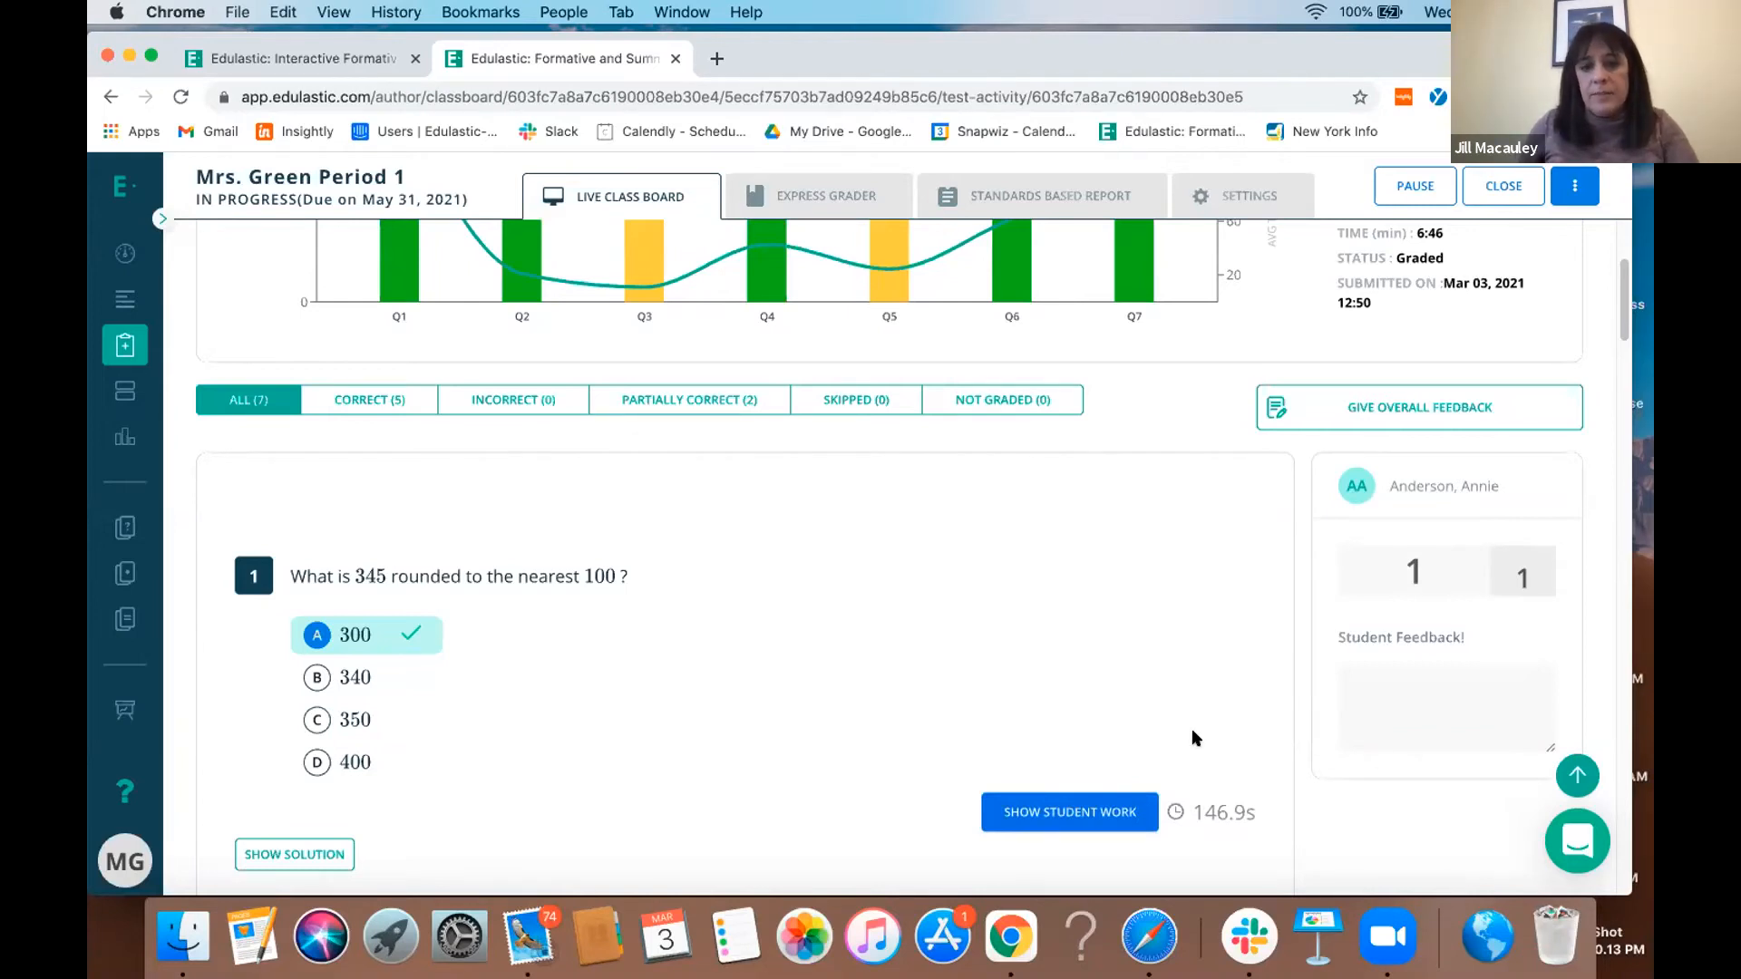
scroll(1191, 727, up, 3)
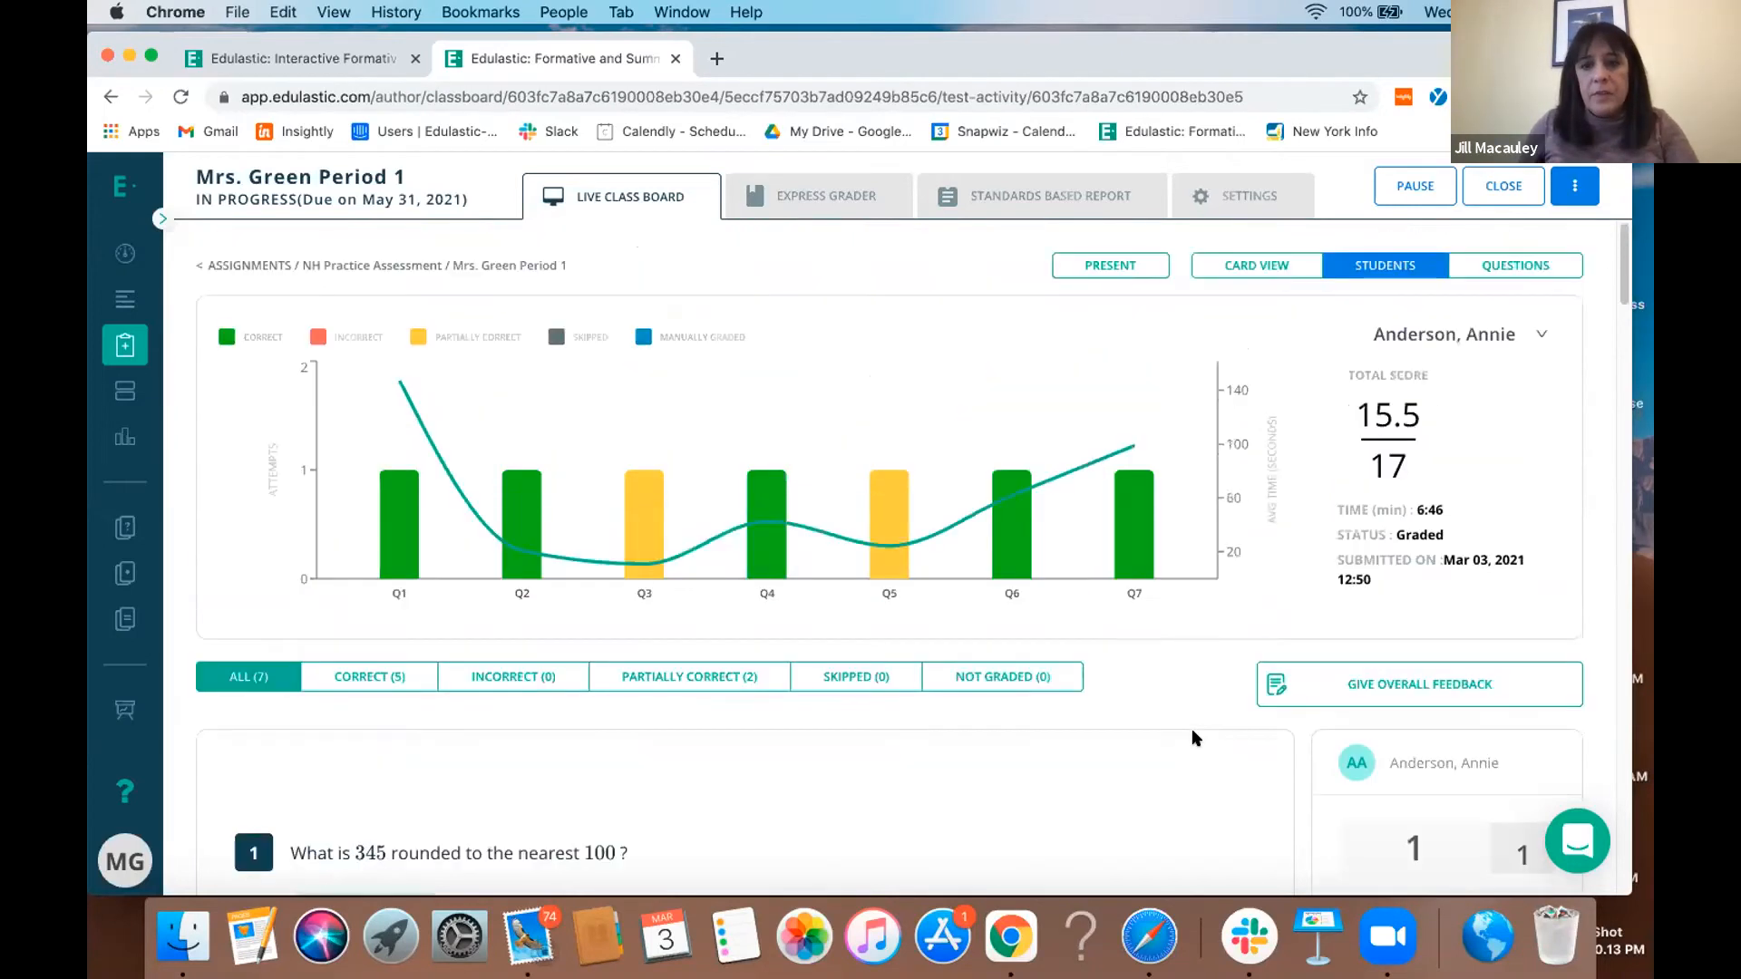
click(1250, 270)
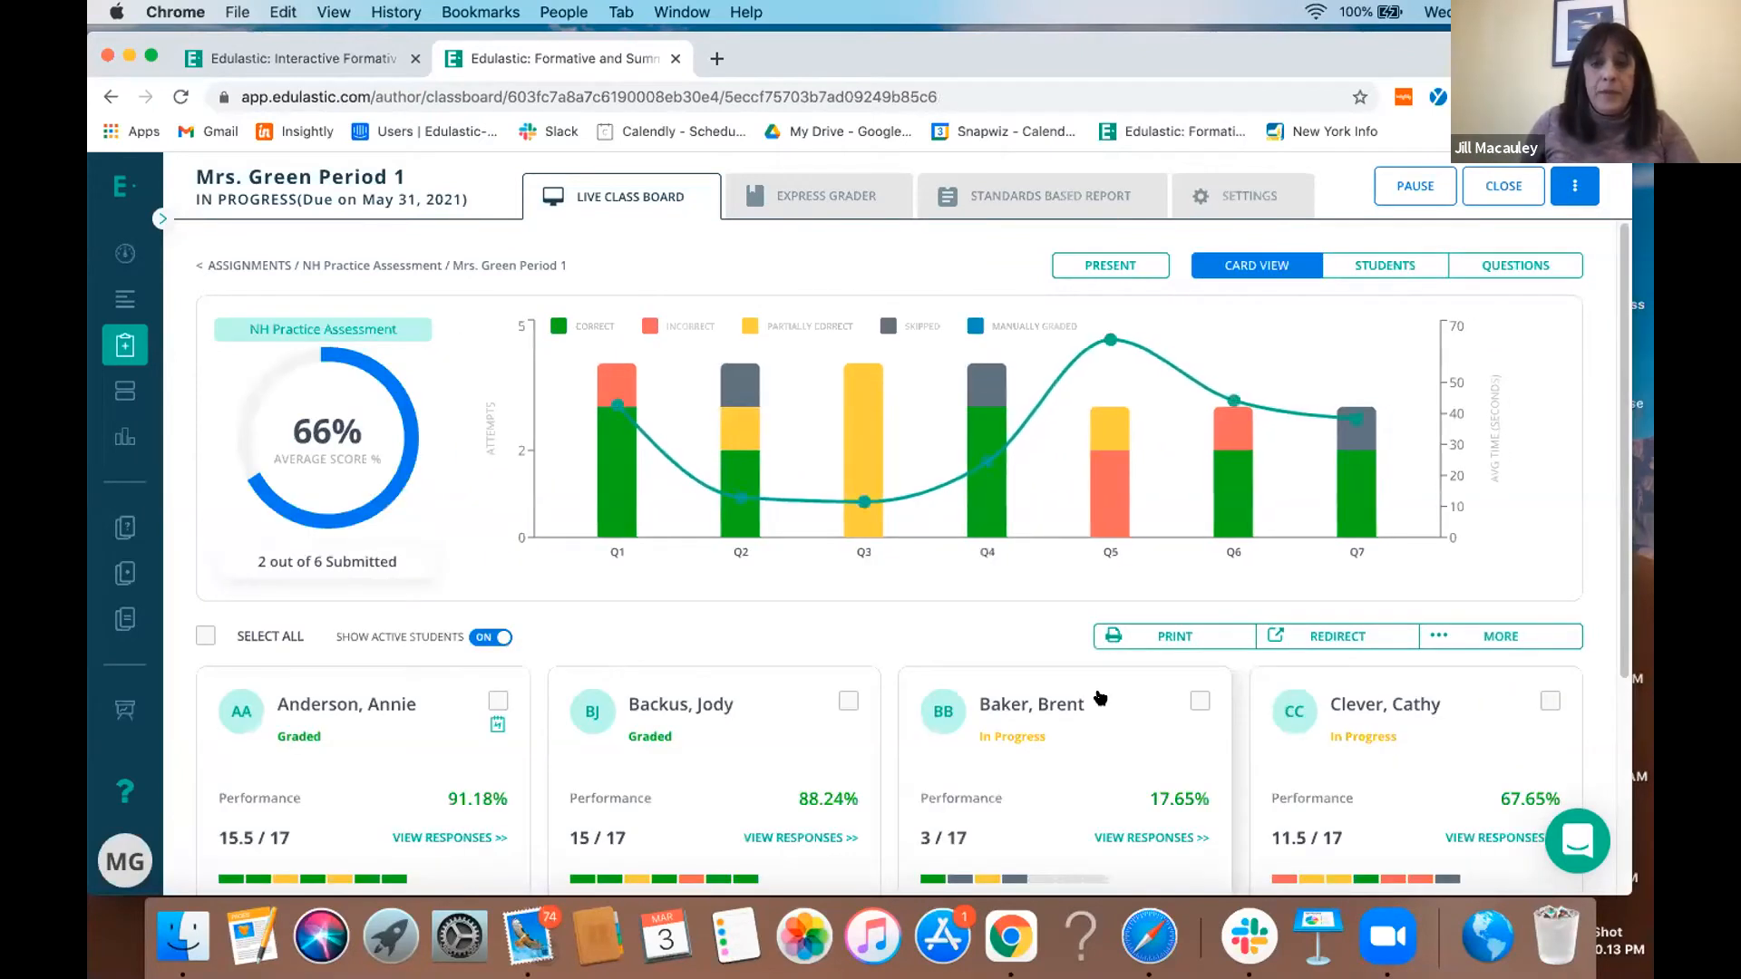
scroll(1100, 697, down, 1)
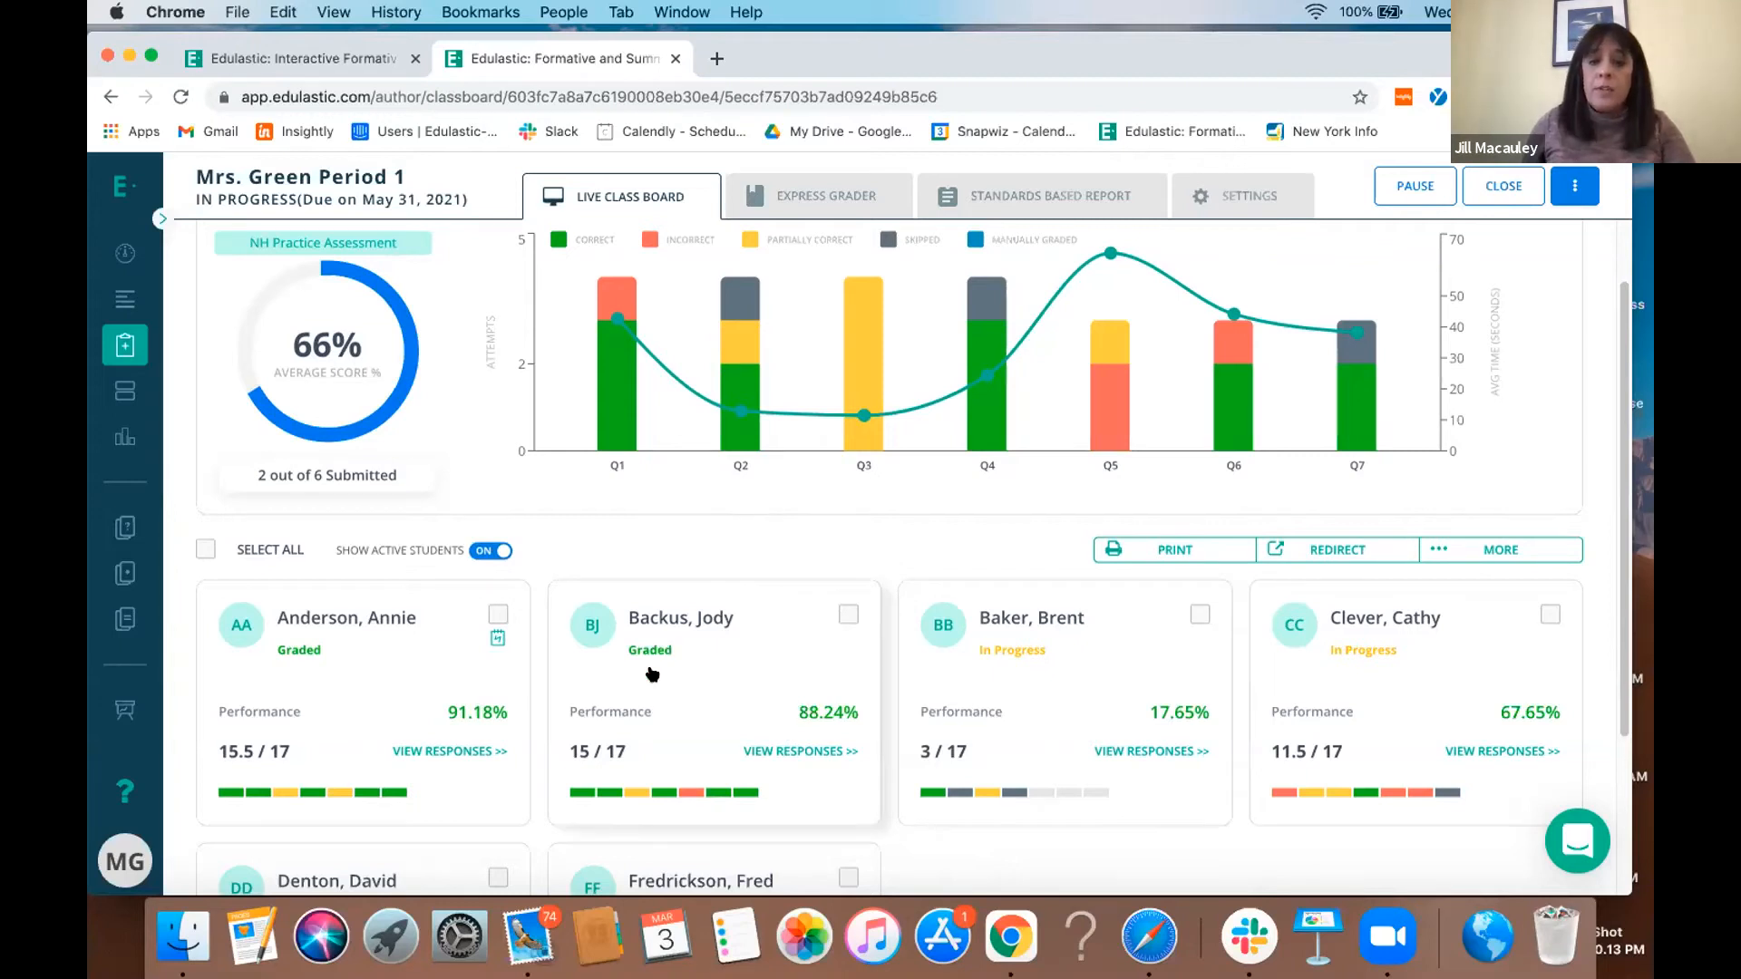
click(834, 626)
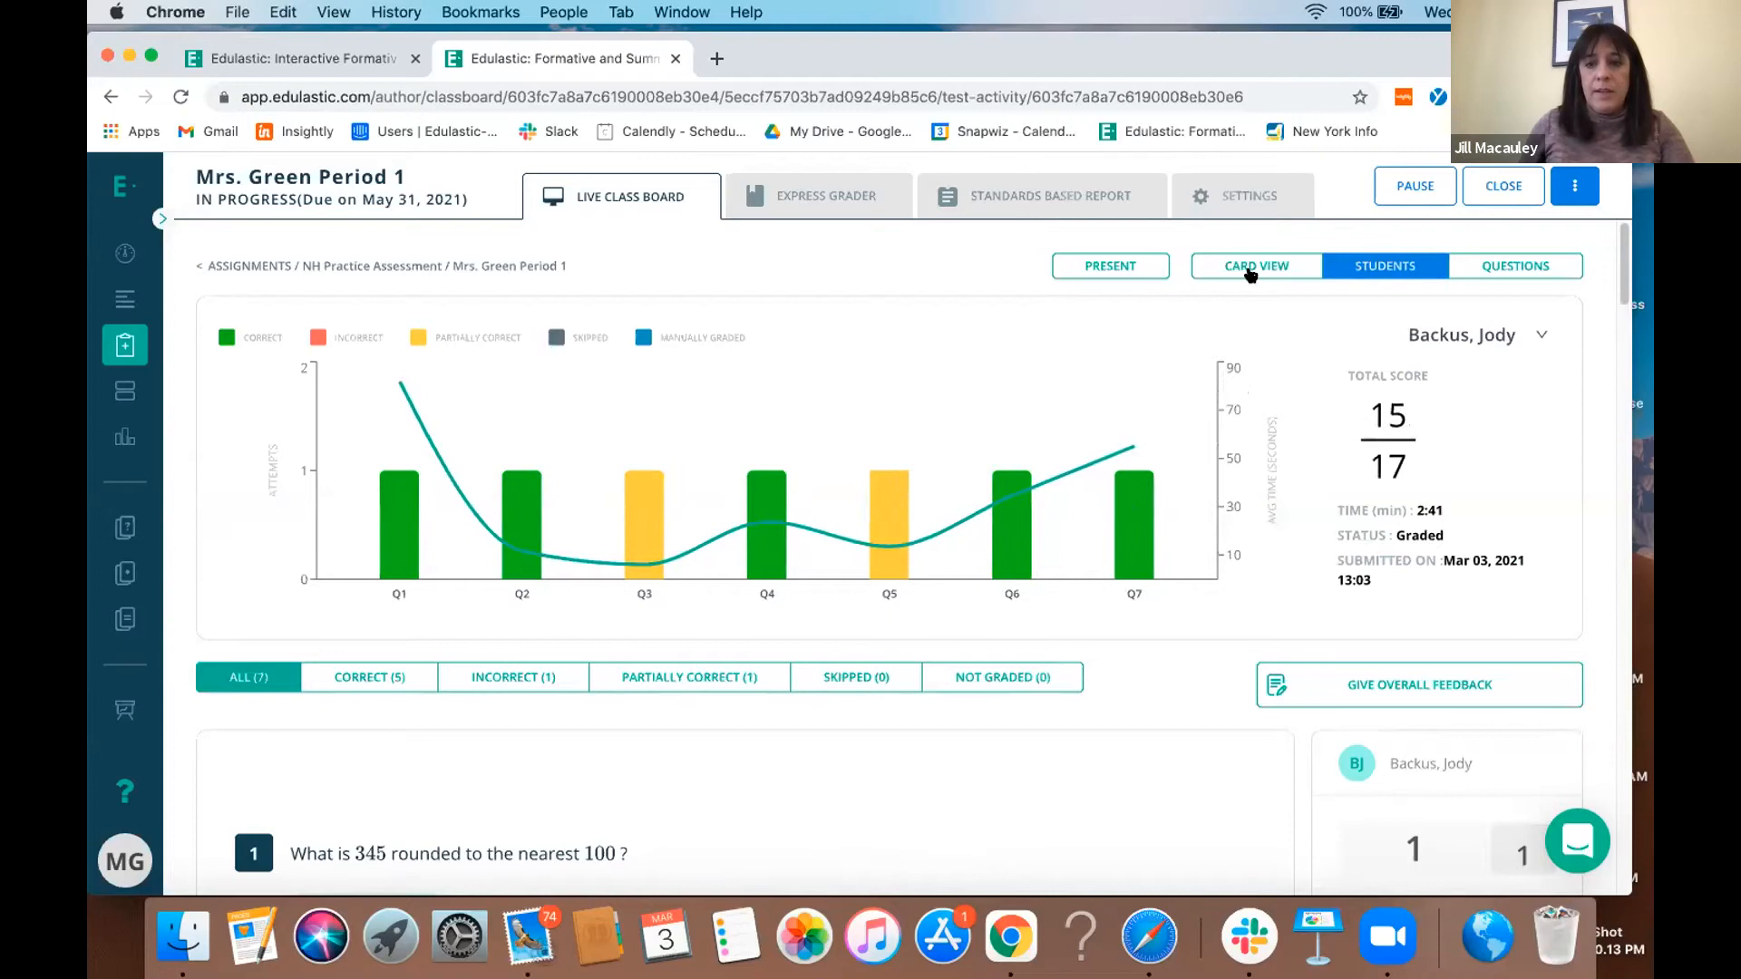
click(1252, 270)
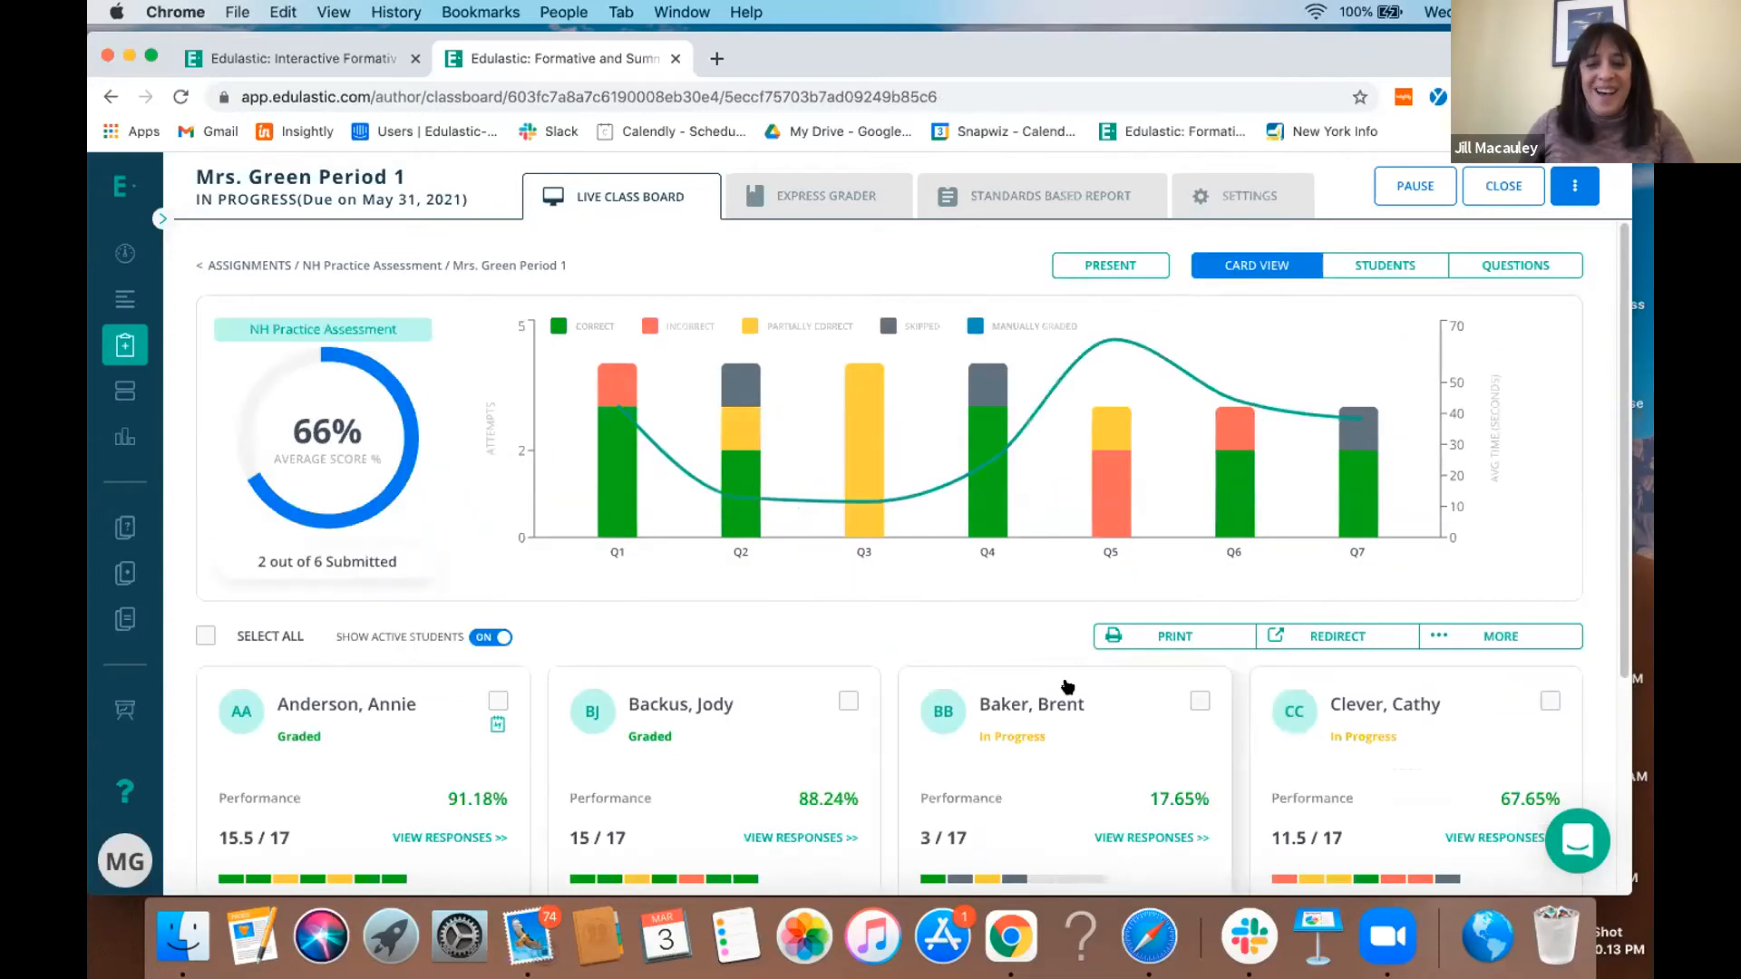
- Select the graded student with 15 of 17 points, examine the Redirect Assignment settings and Show Previous Attempt options, and close them without redirecting
click(844, 704)
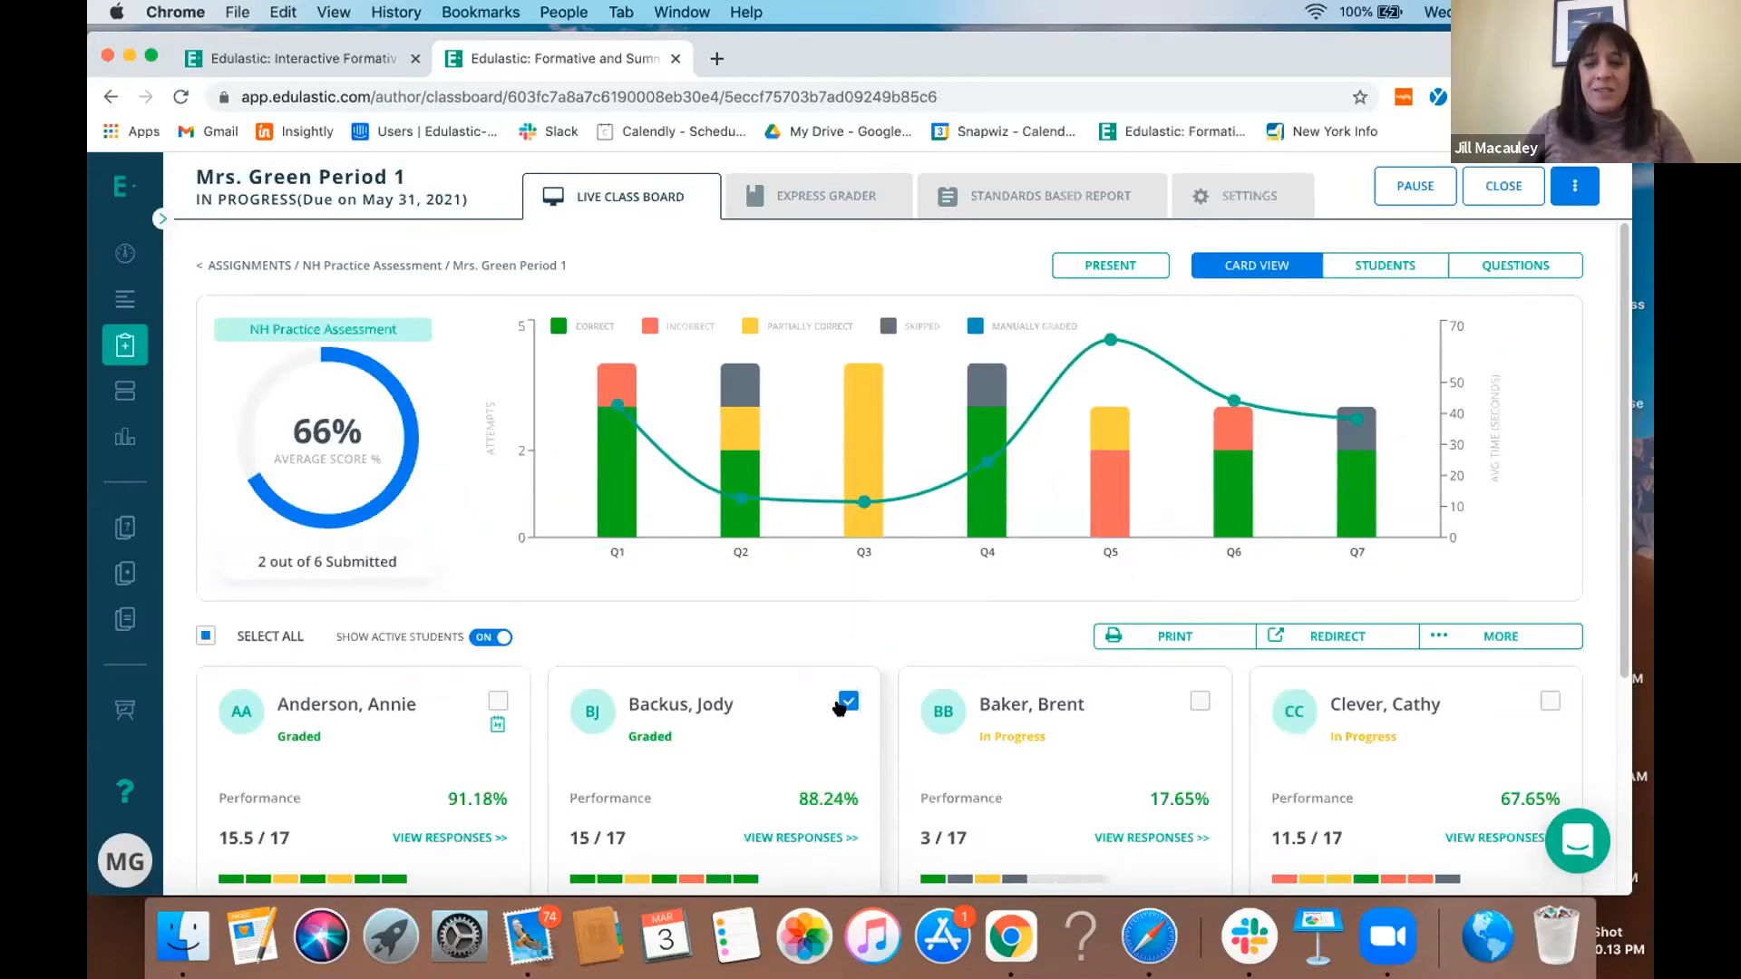
click(1331, 639)
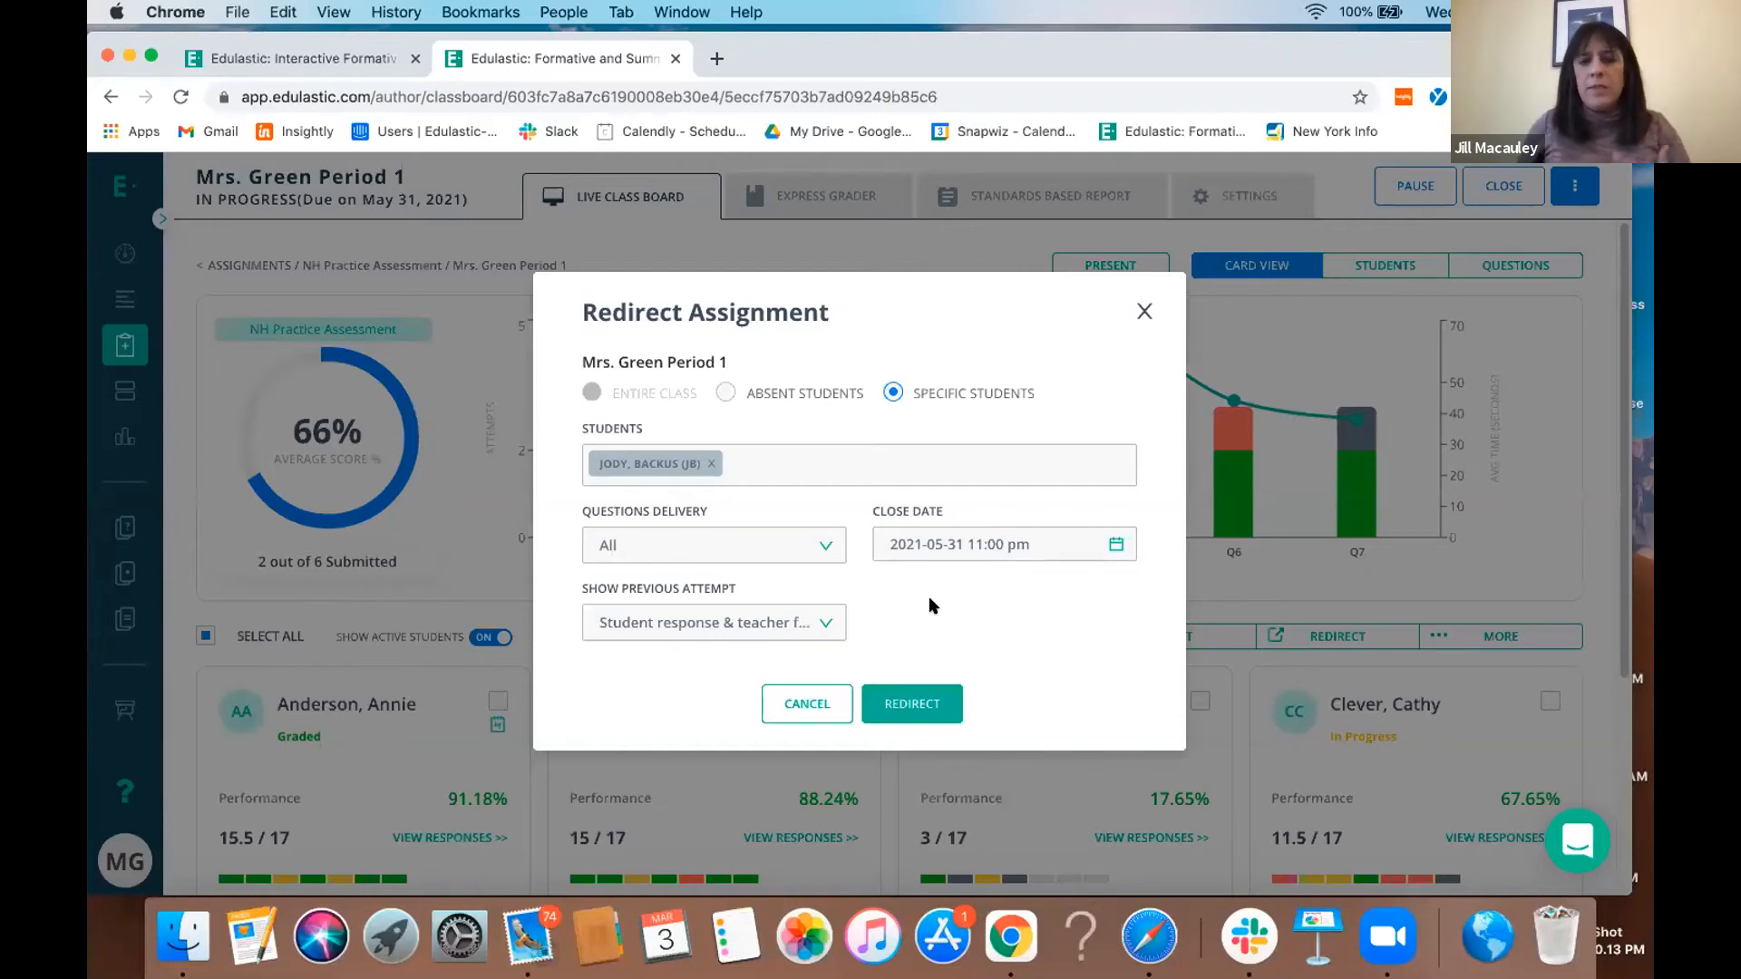
click(821, 626)
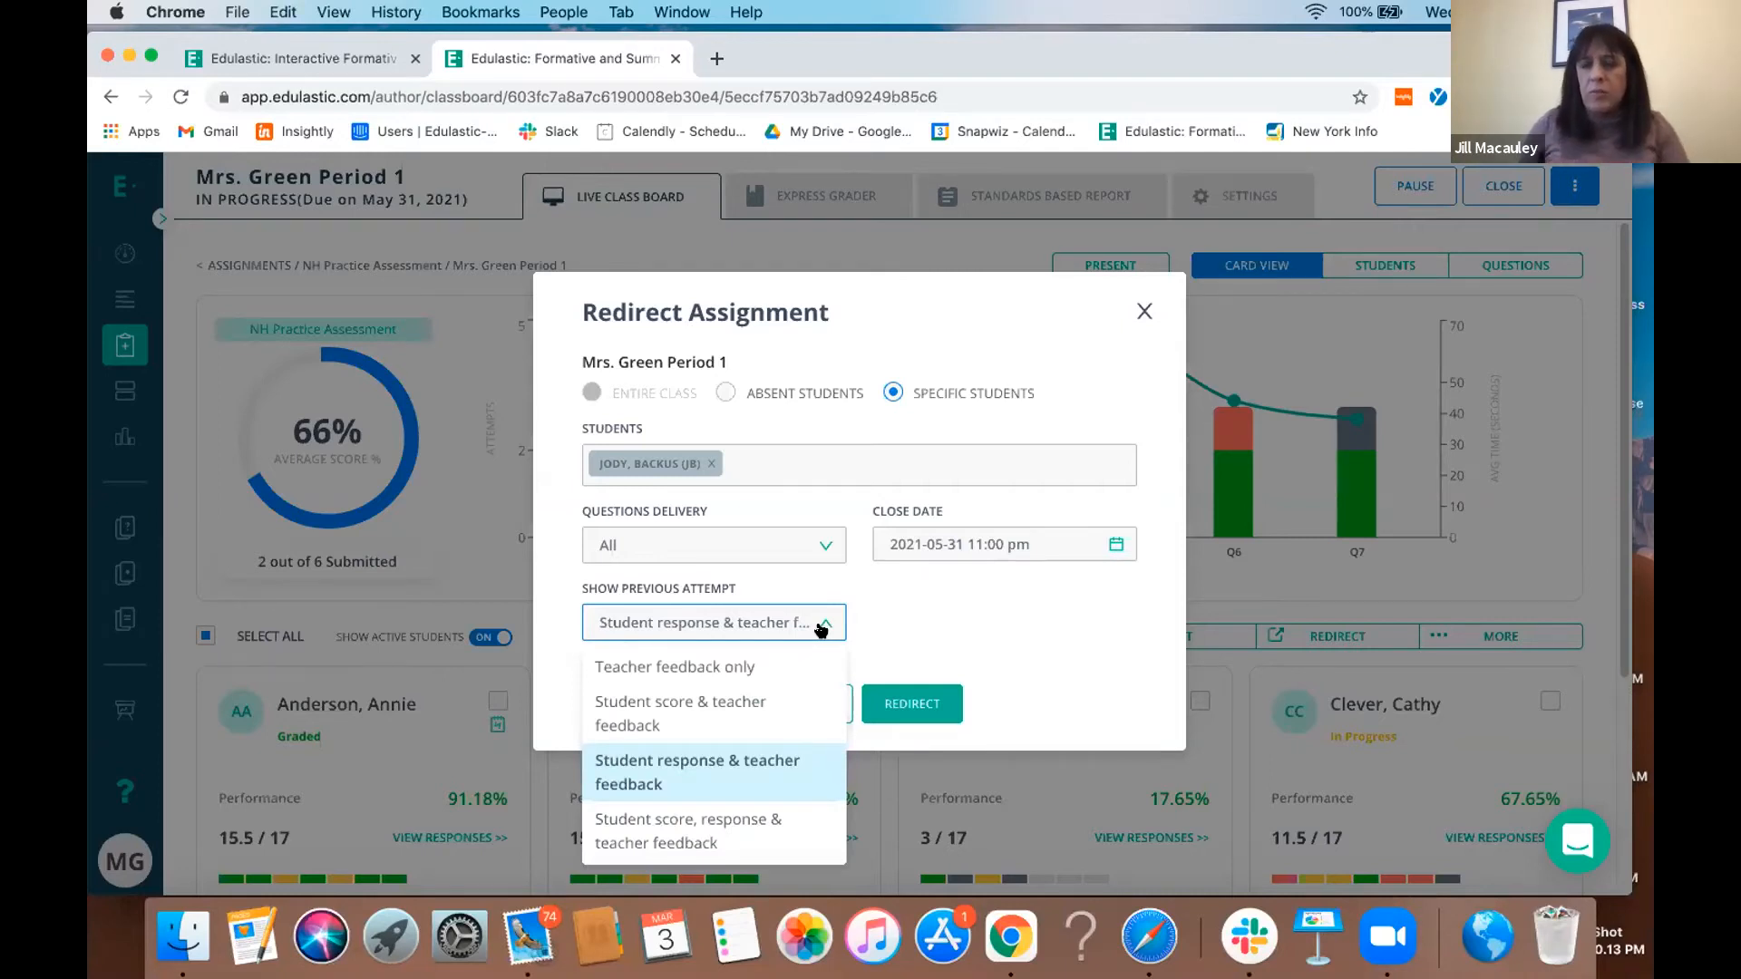
click(1140, 312)
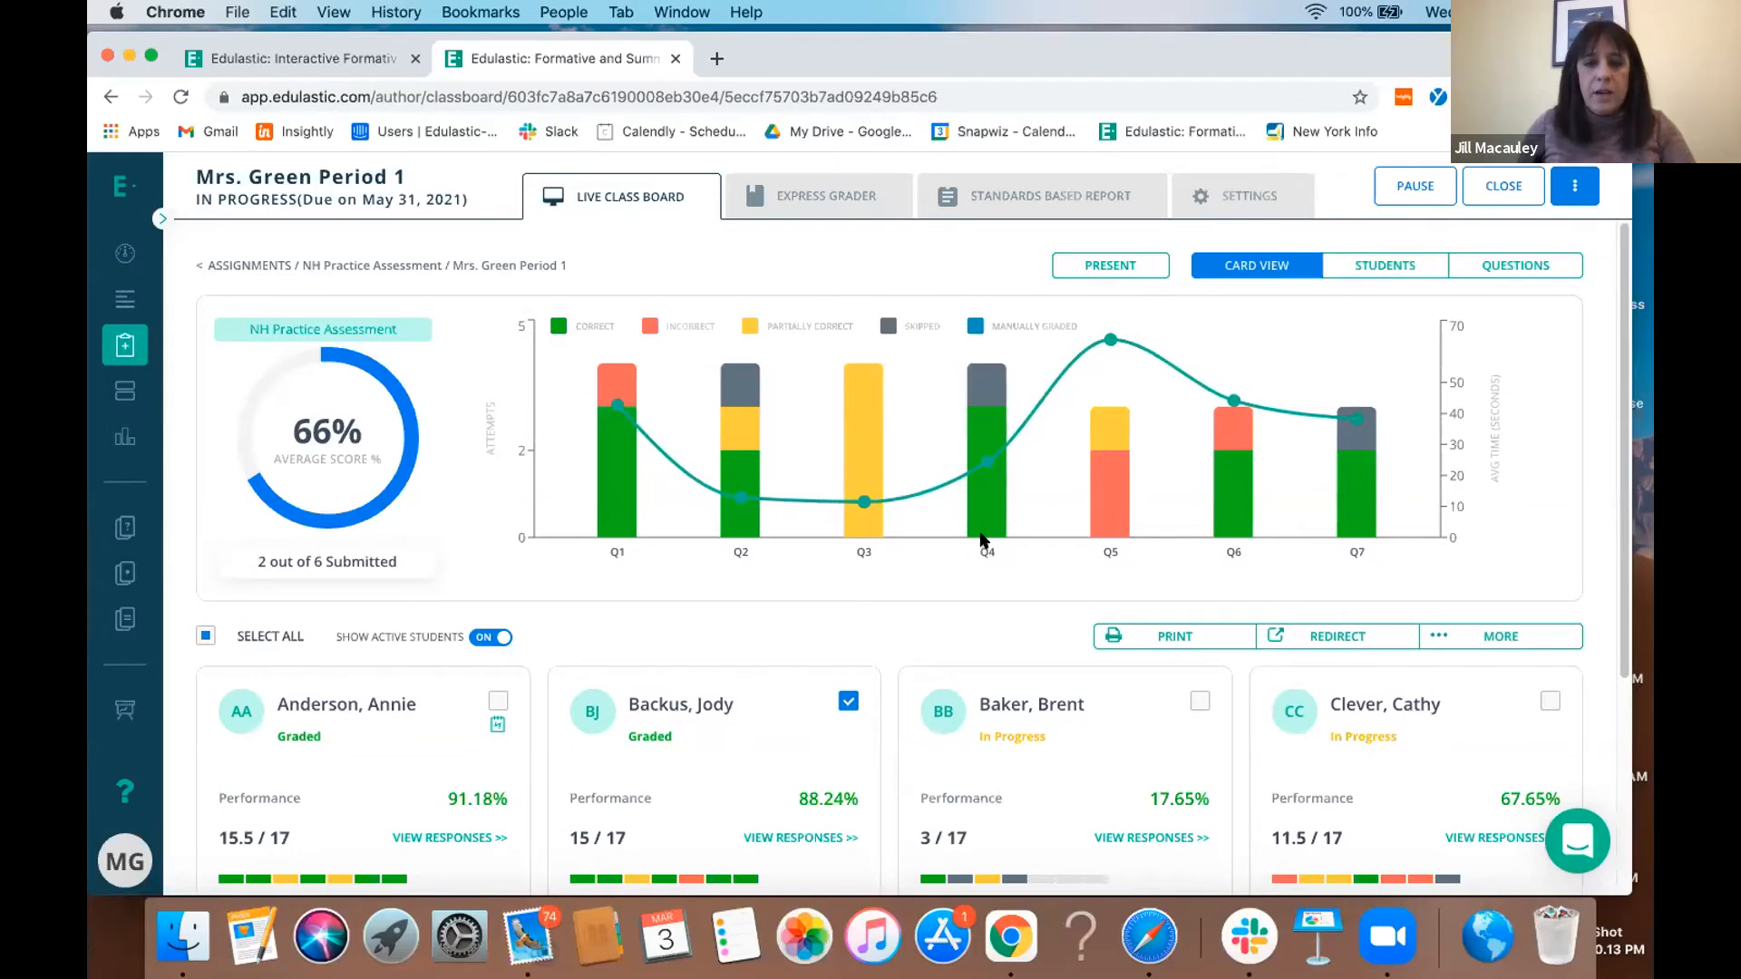
- Review the class's Standards Based Report for question and student performance by standard
click(1074, 212)
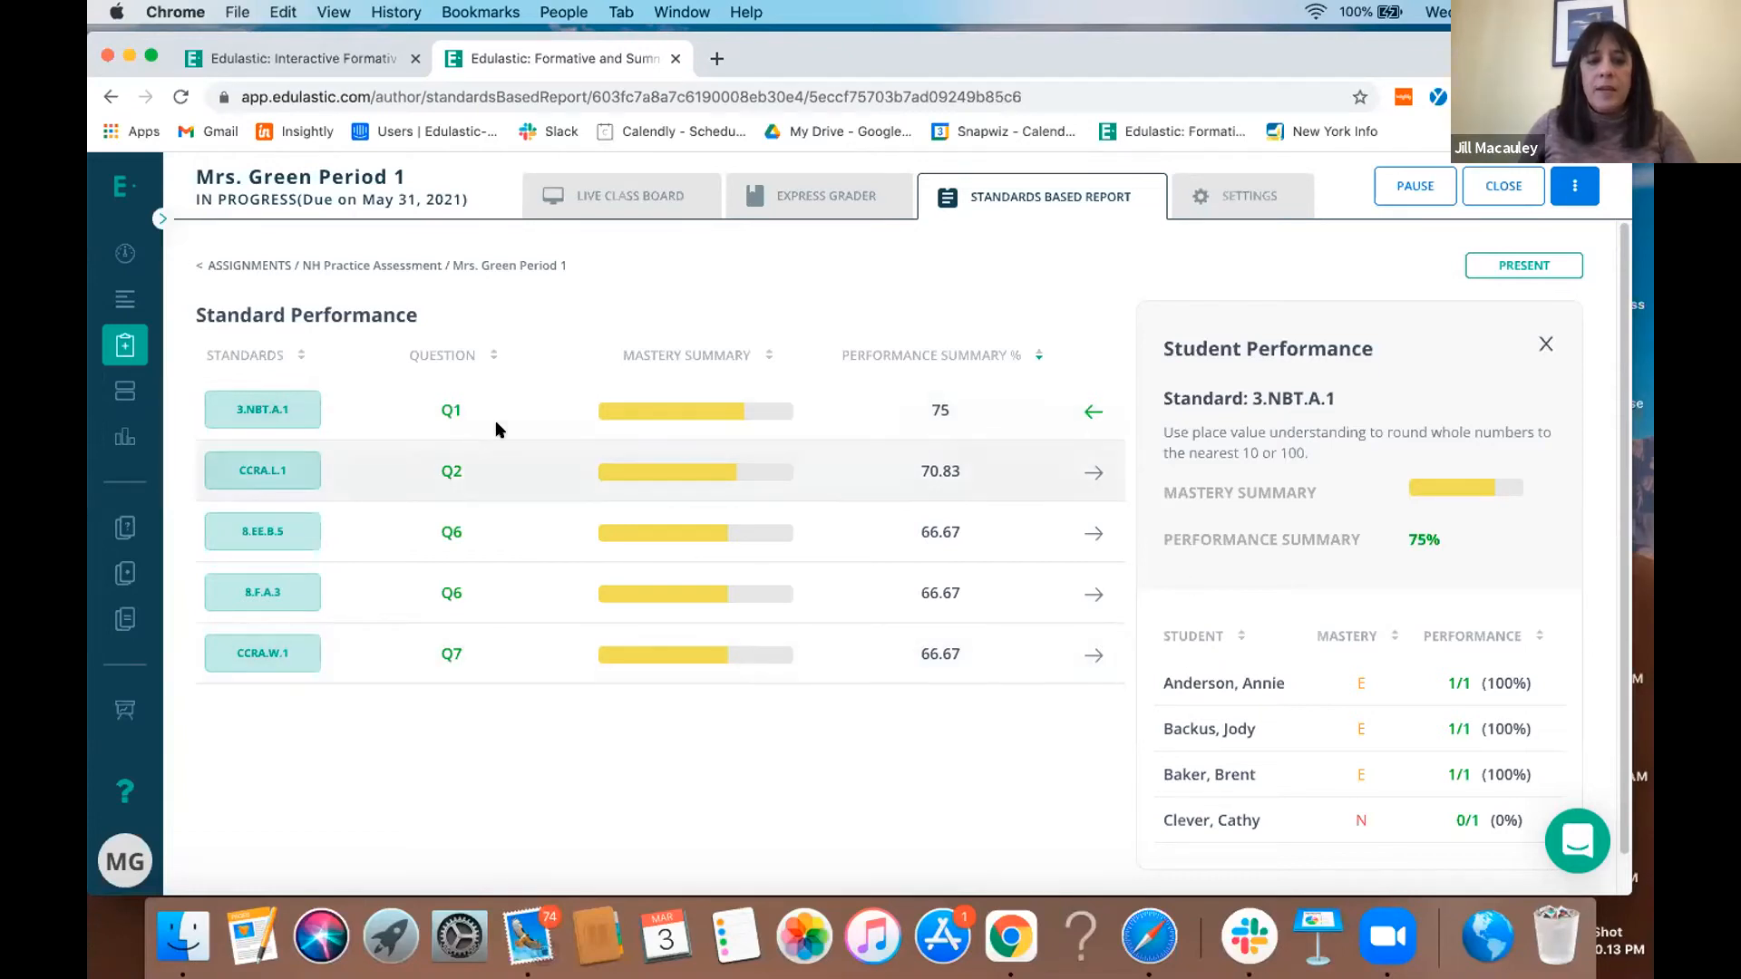
- Look over the self-authored items and the grade filter choices in the Item Bank, and return to the dashboard
click(160, 220)
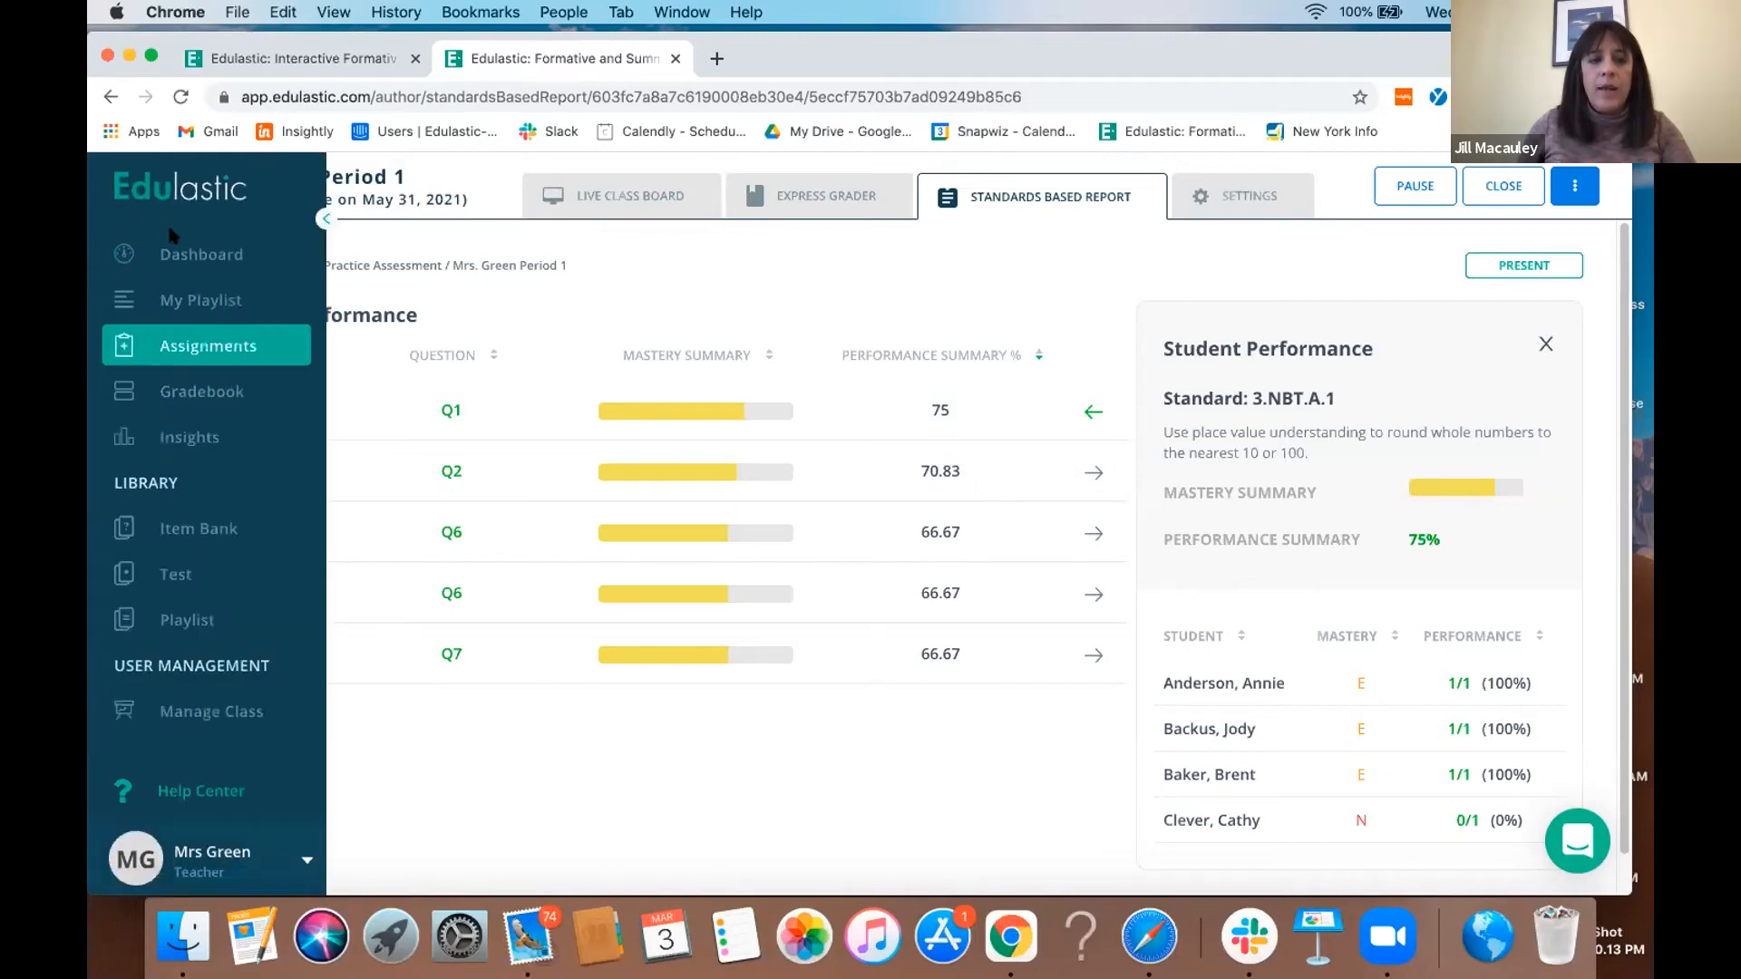
click(190, 528)
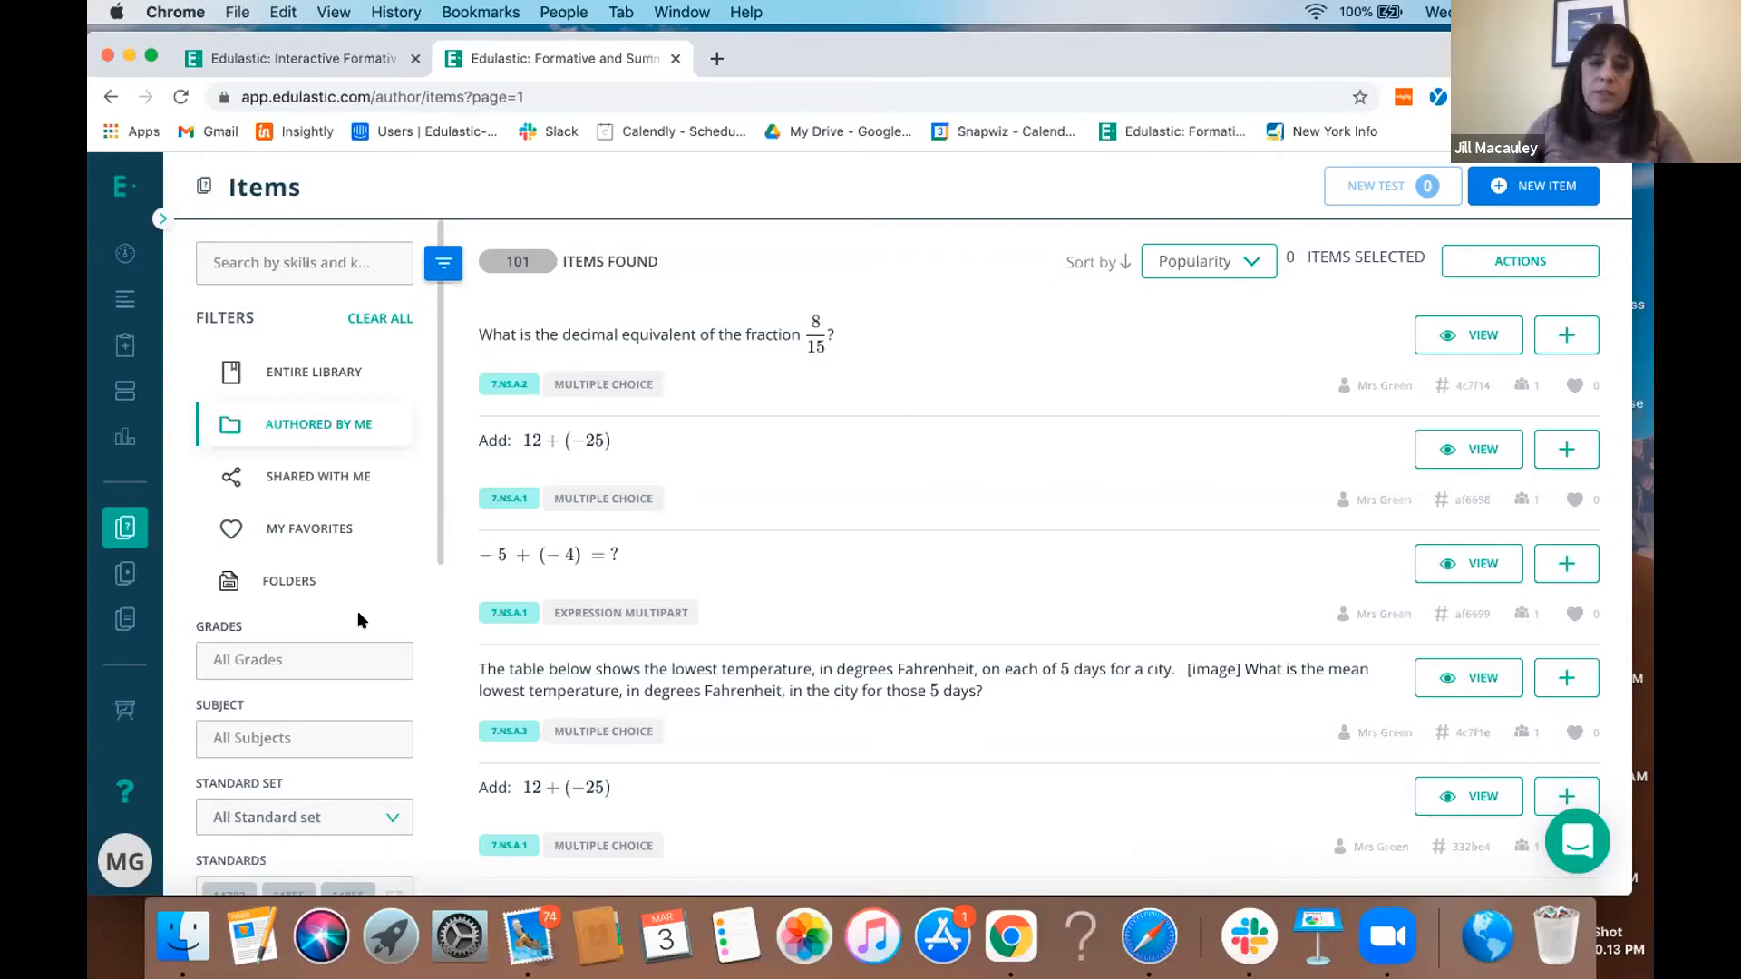
click(343, 654)
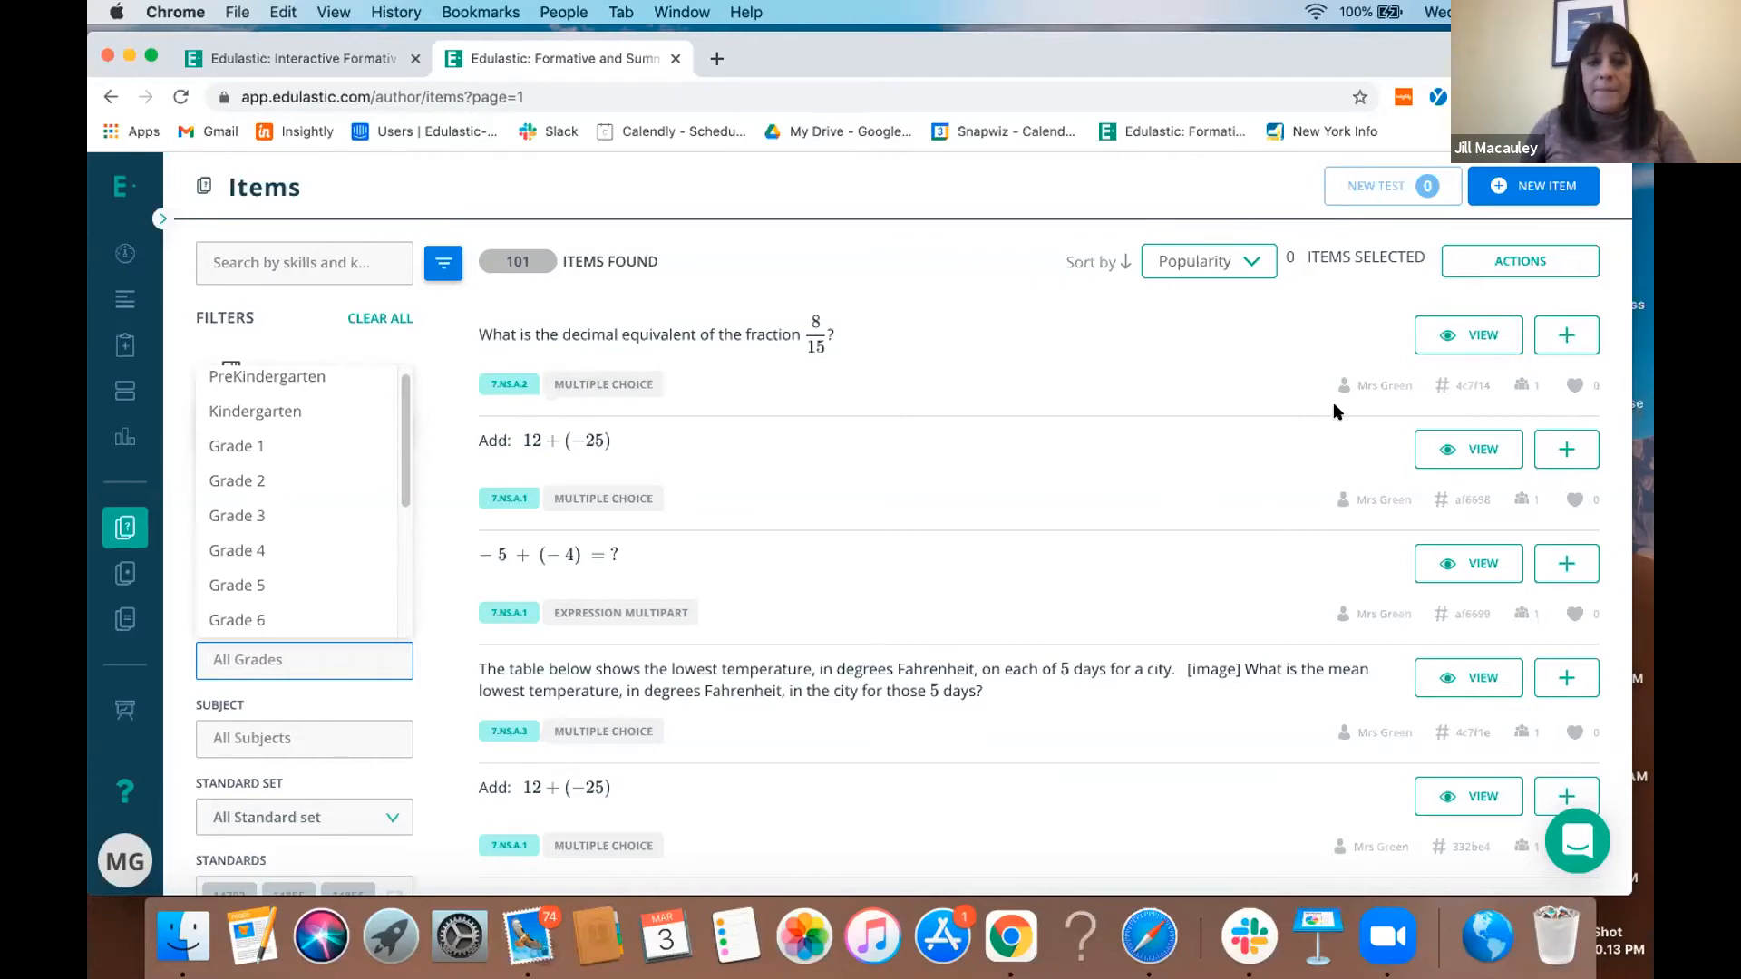
click(162, 219)
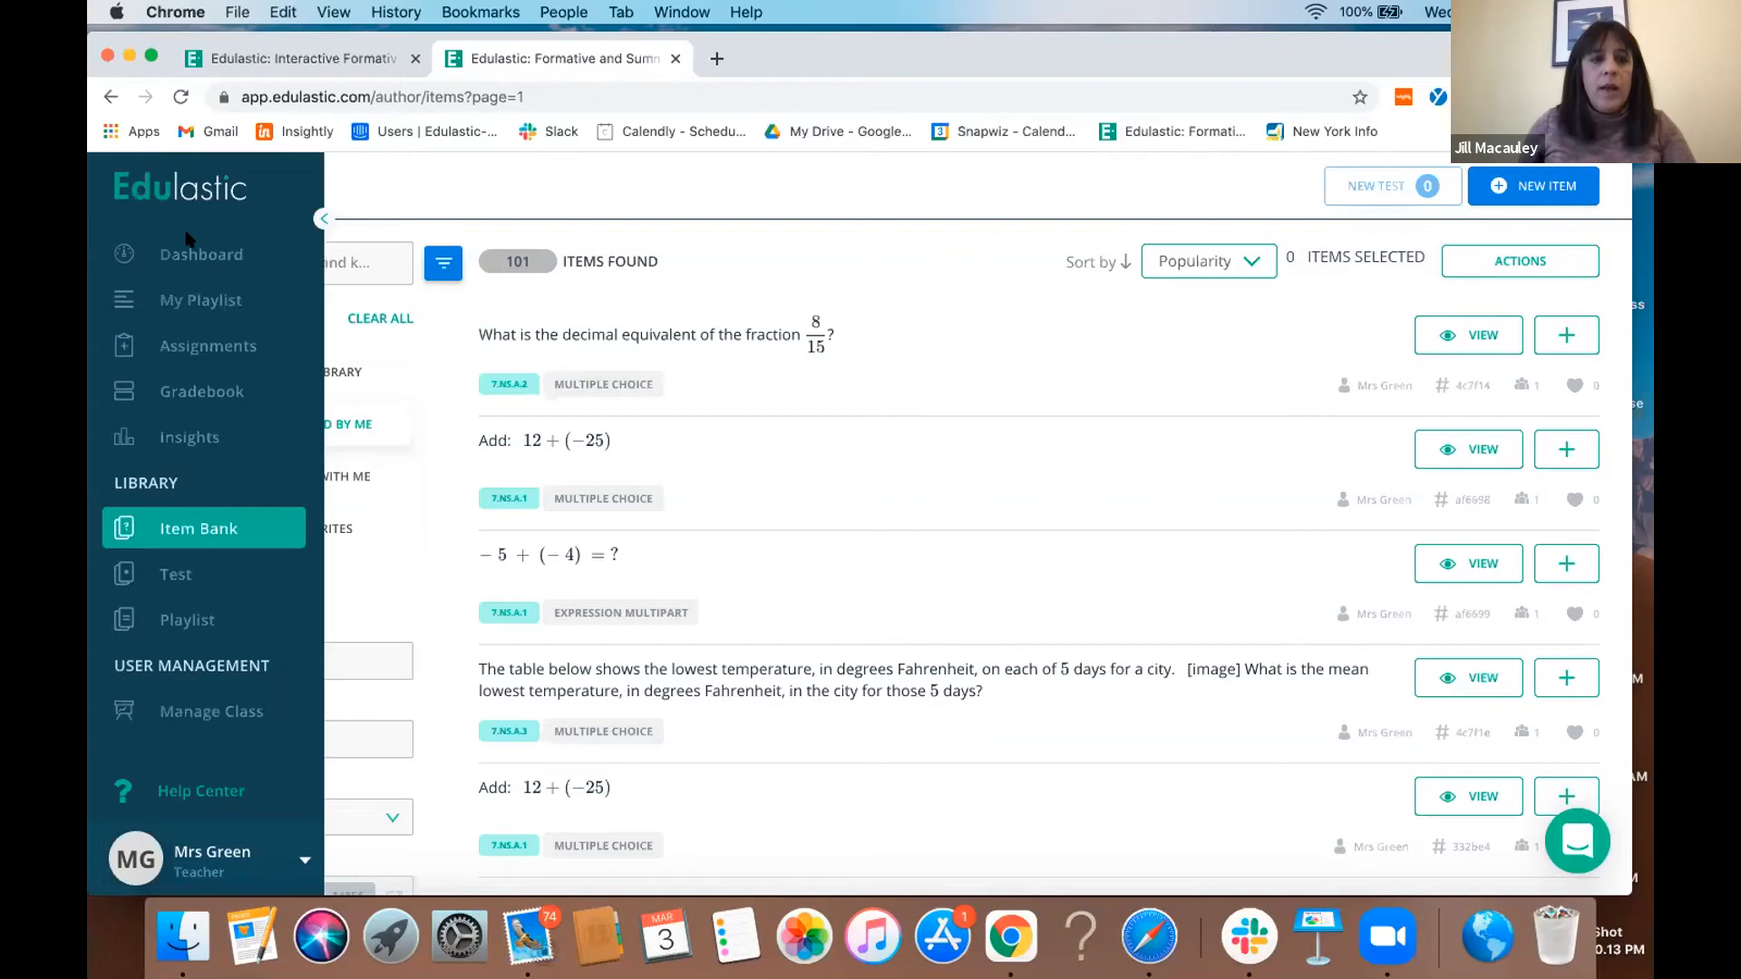
click(190, 252)
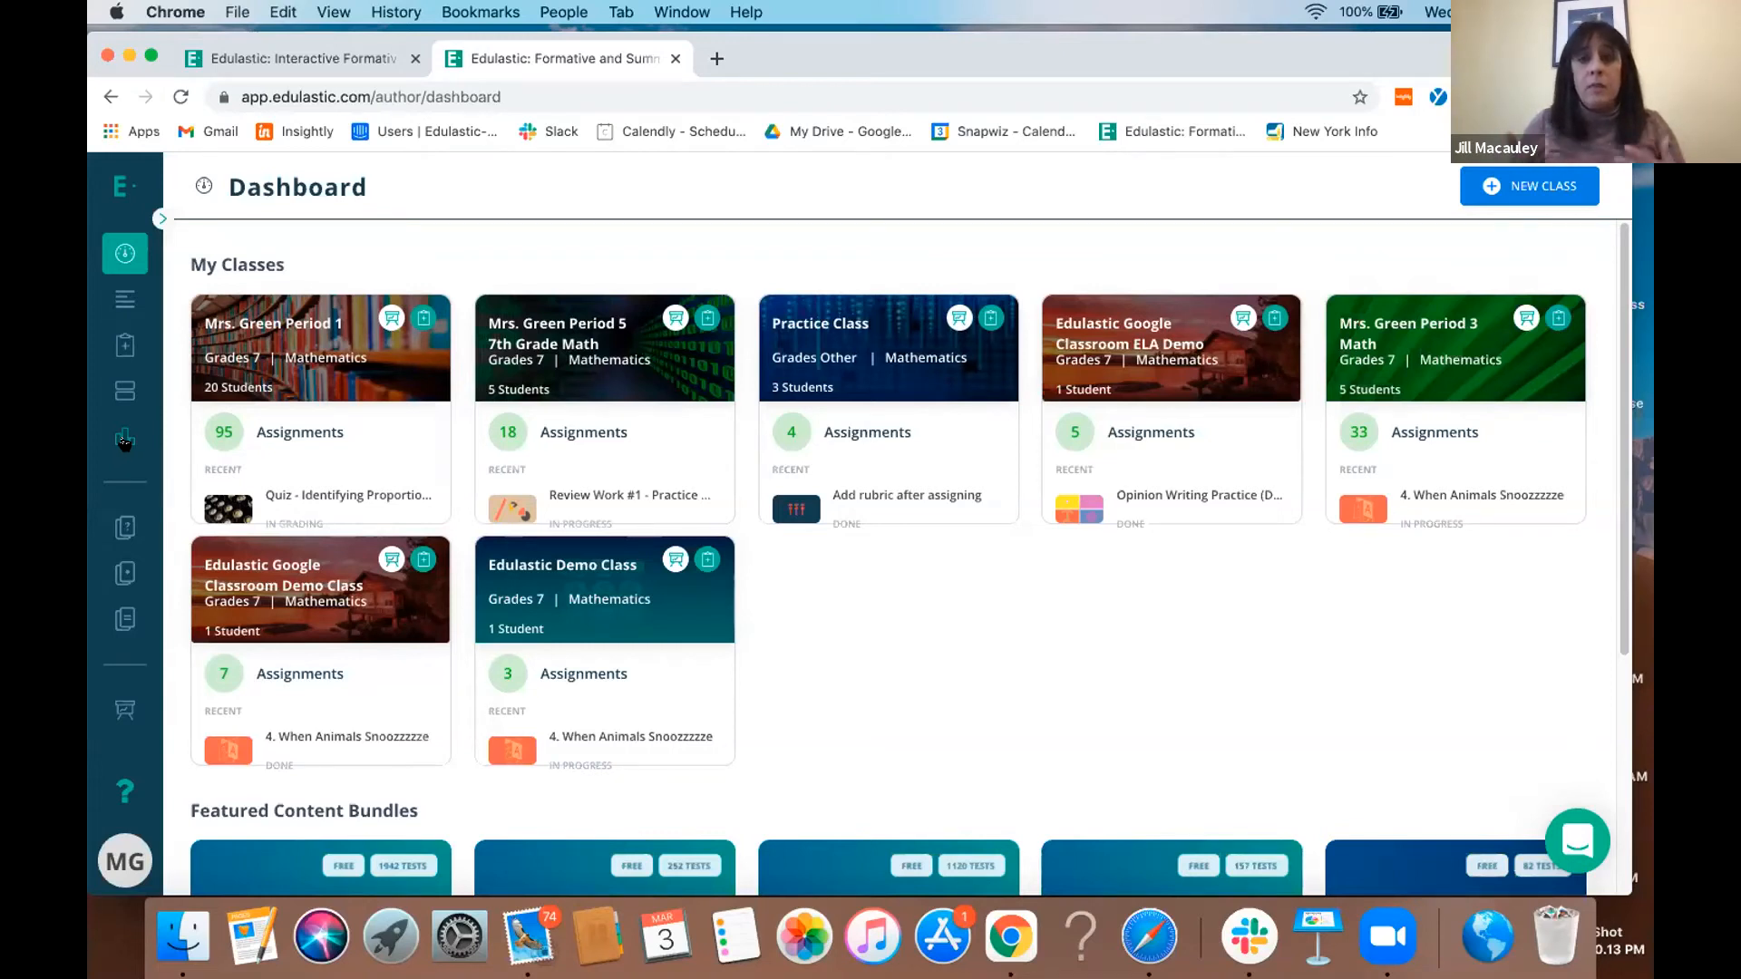
- Create a new SnapQuiz test from PDF by uploading a file from the Desktop, and name it "test"
click(129, 567)
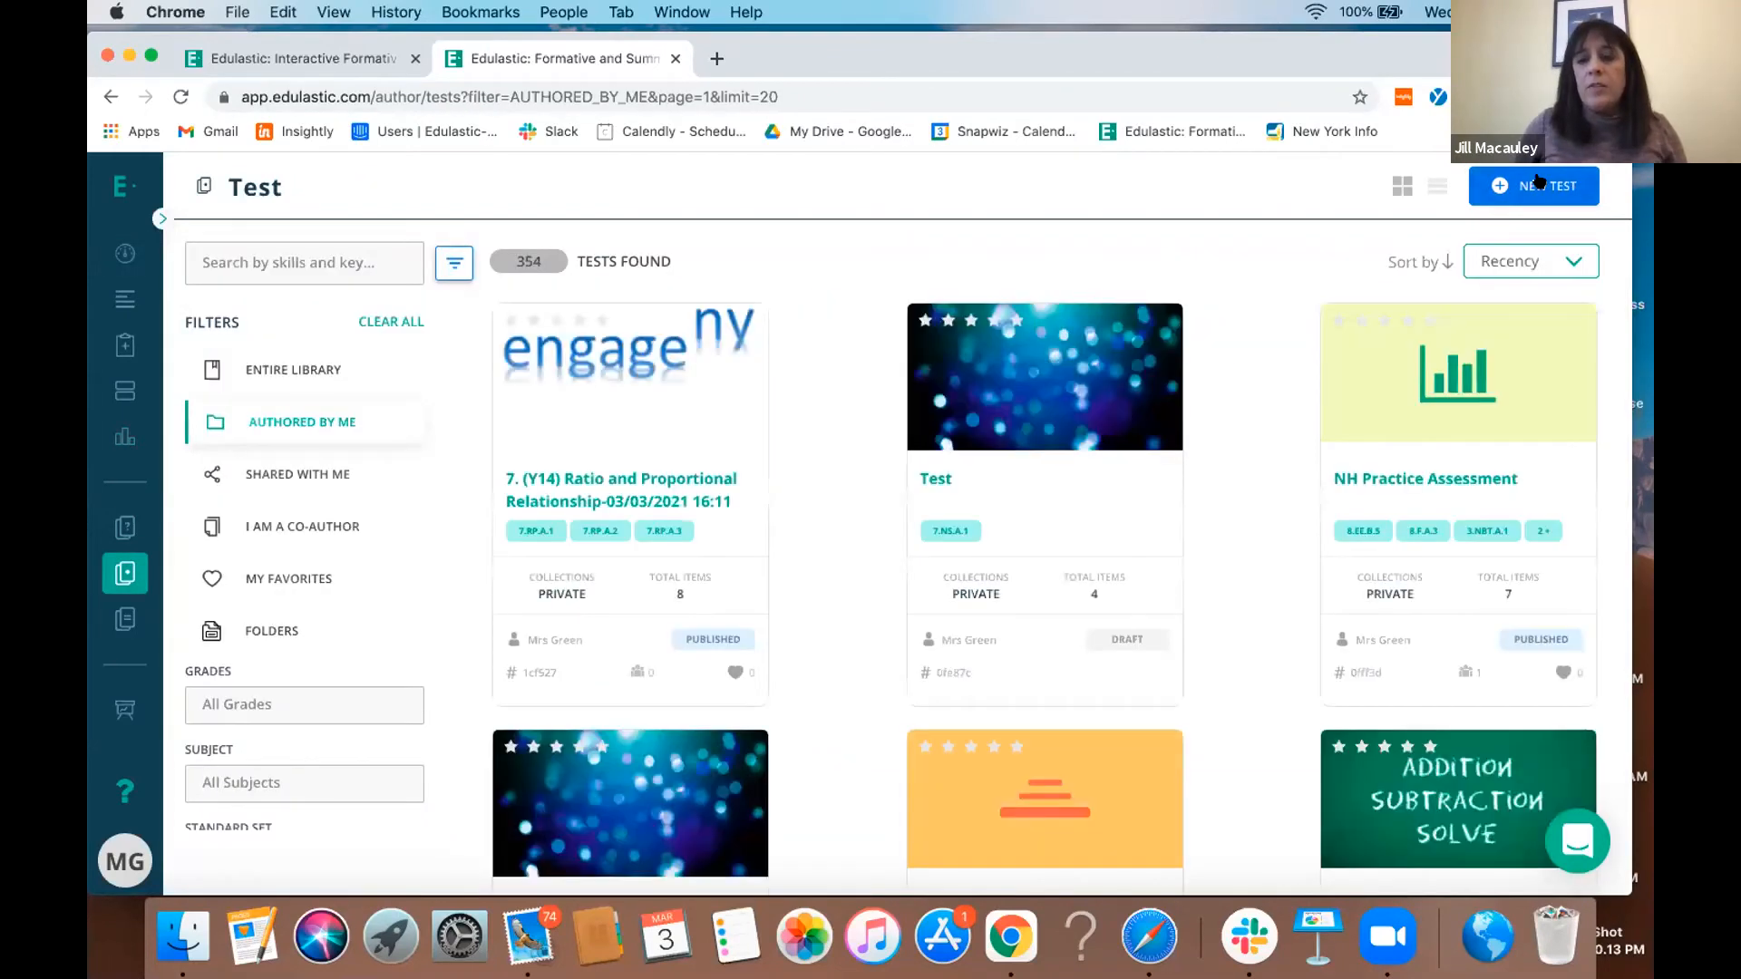
click(1539, 183)
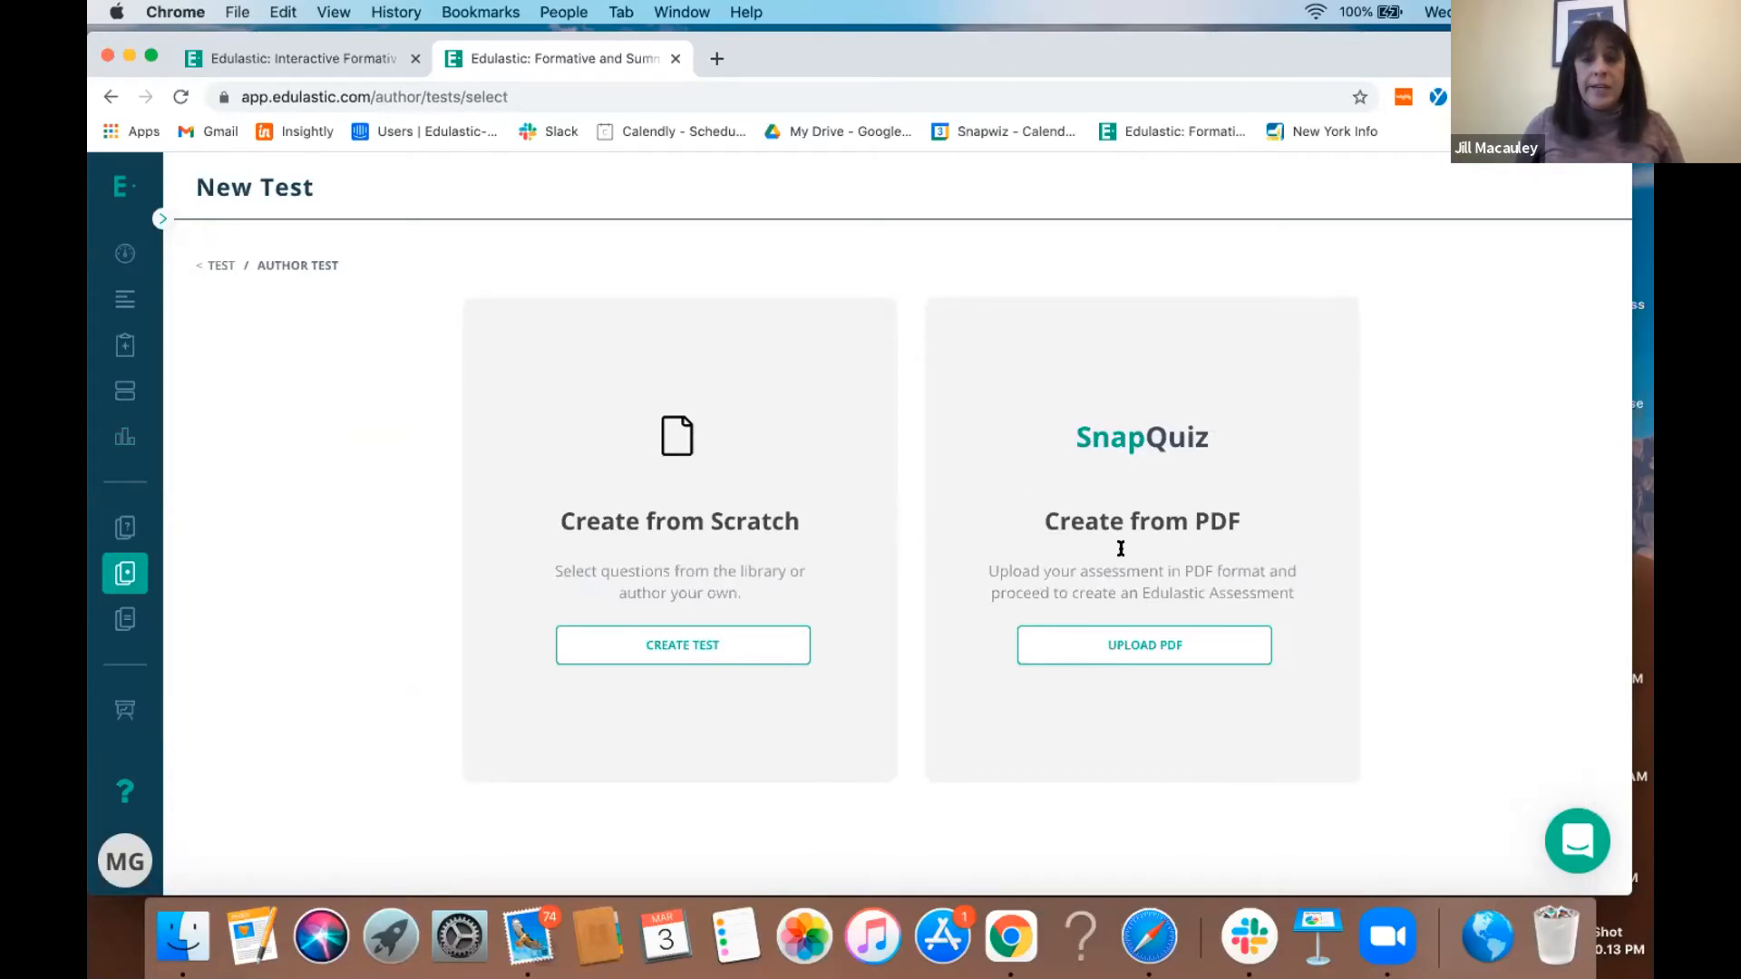
click(1121, 642)
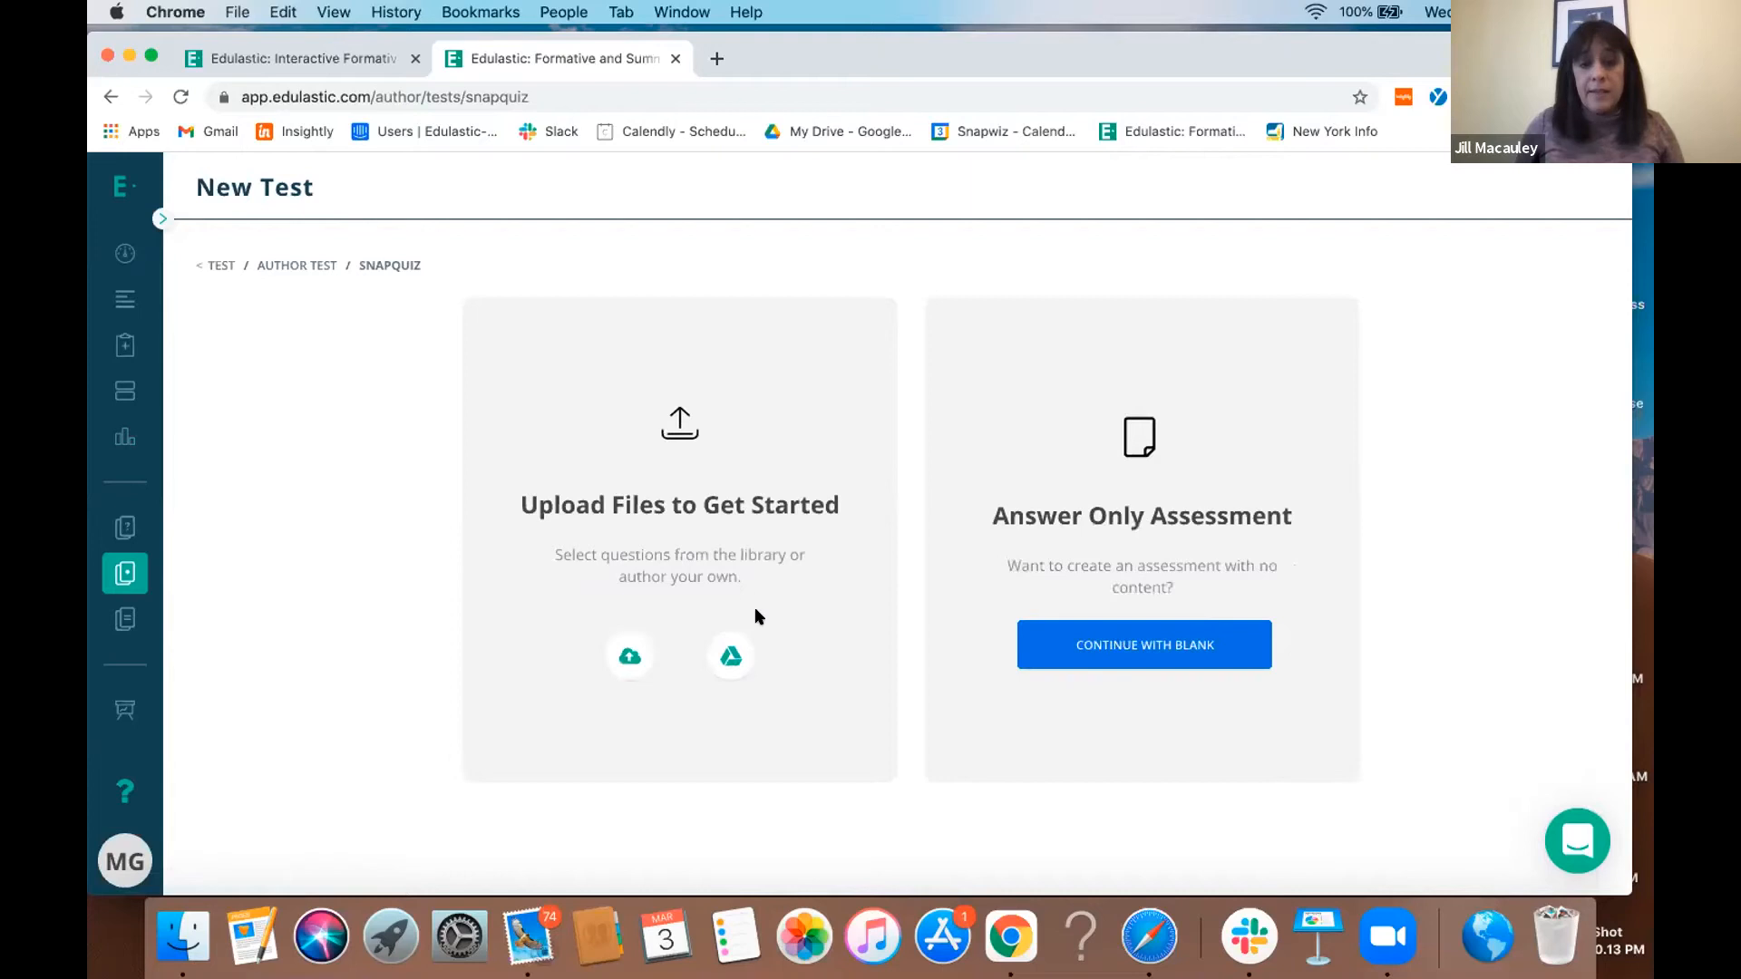
click(639, 650)
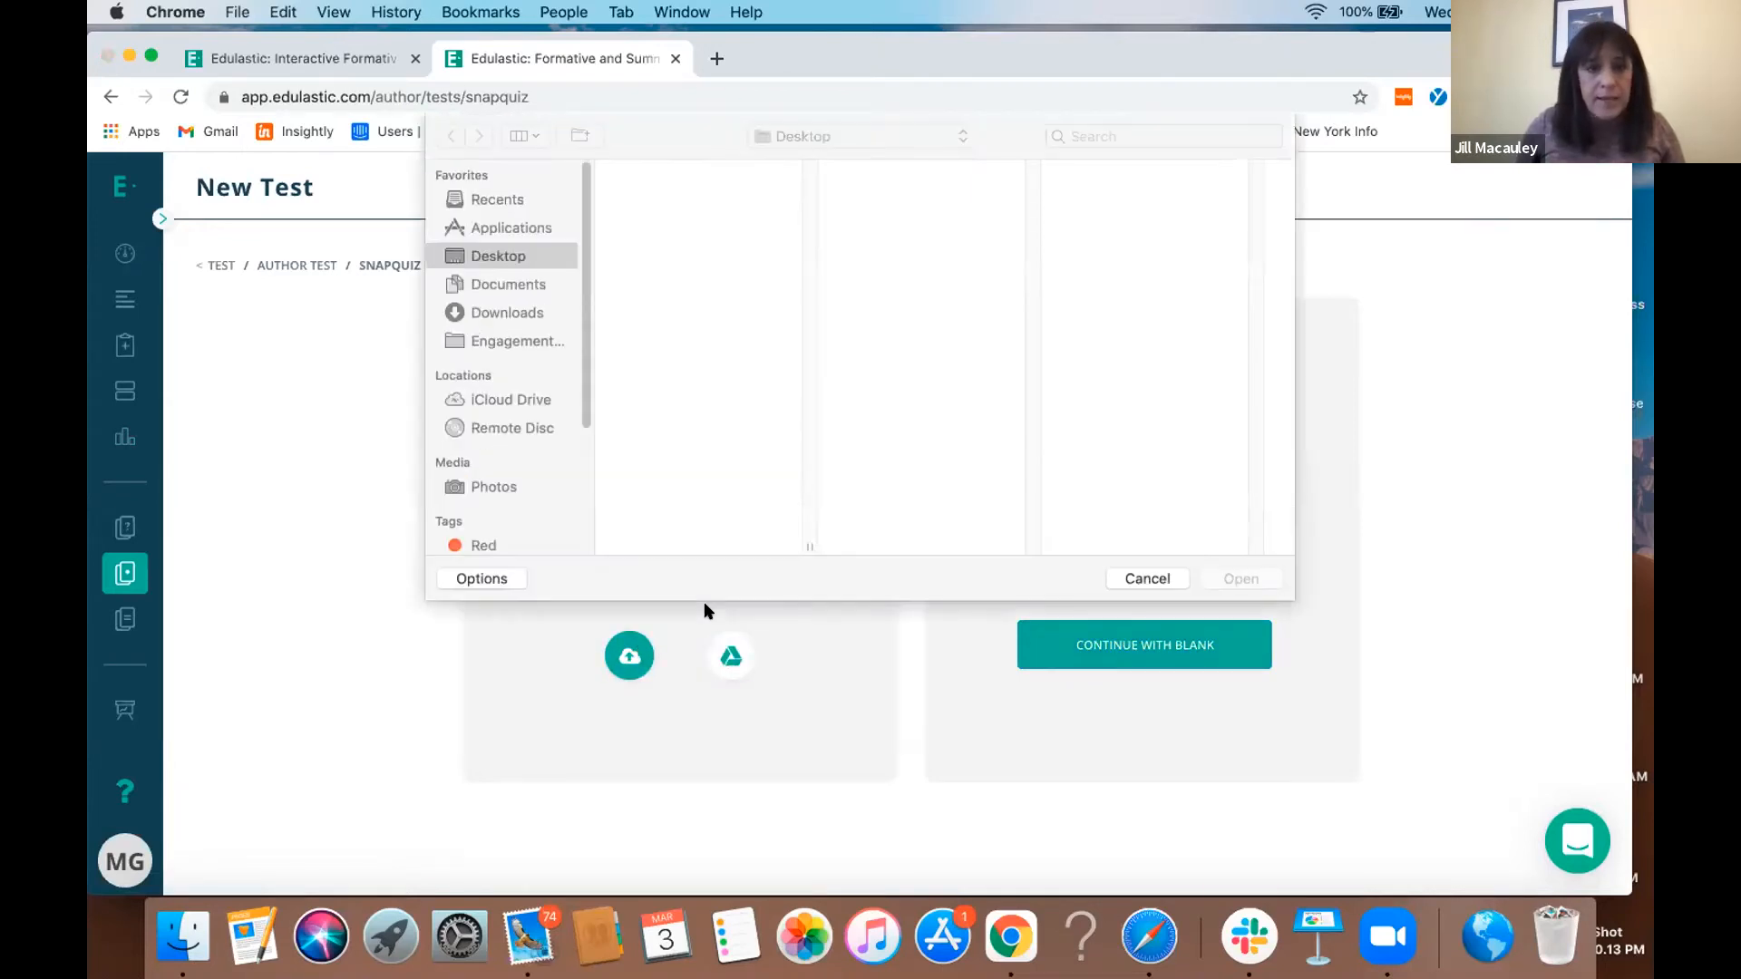
double_click(668, 170)
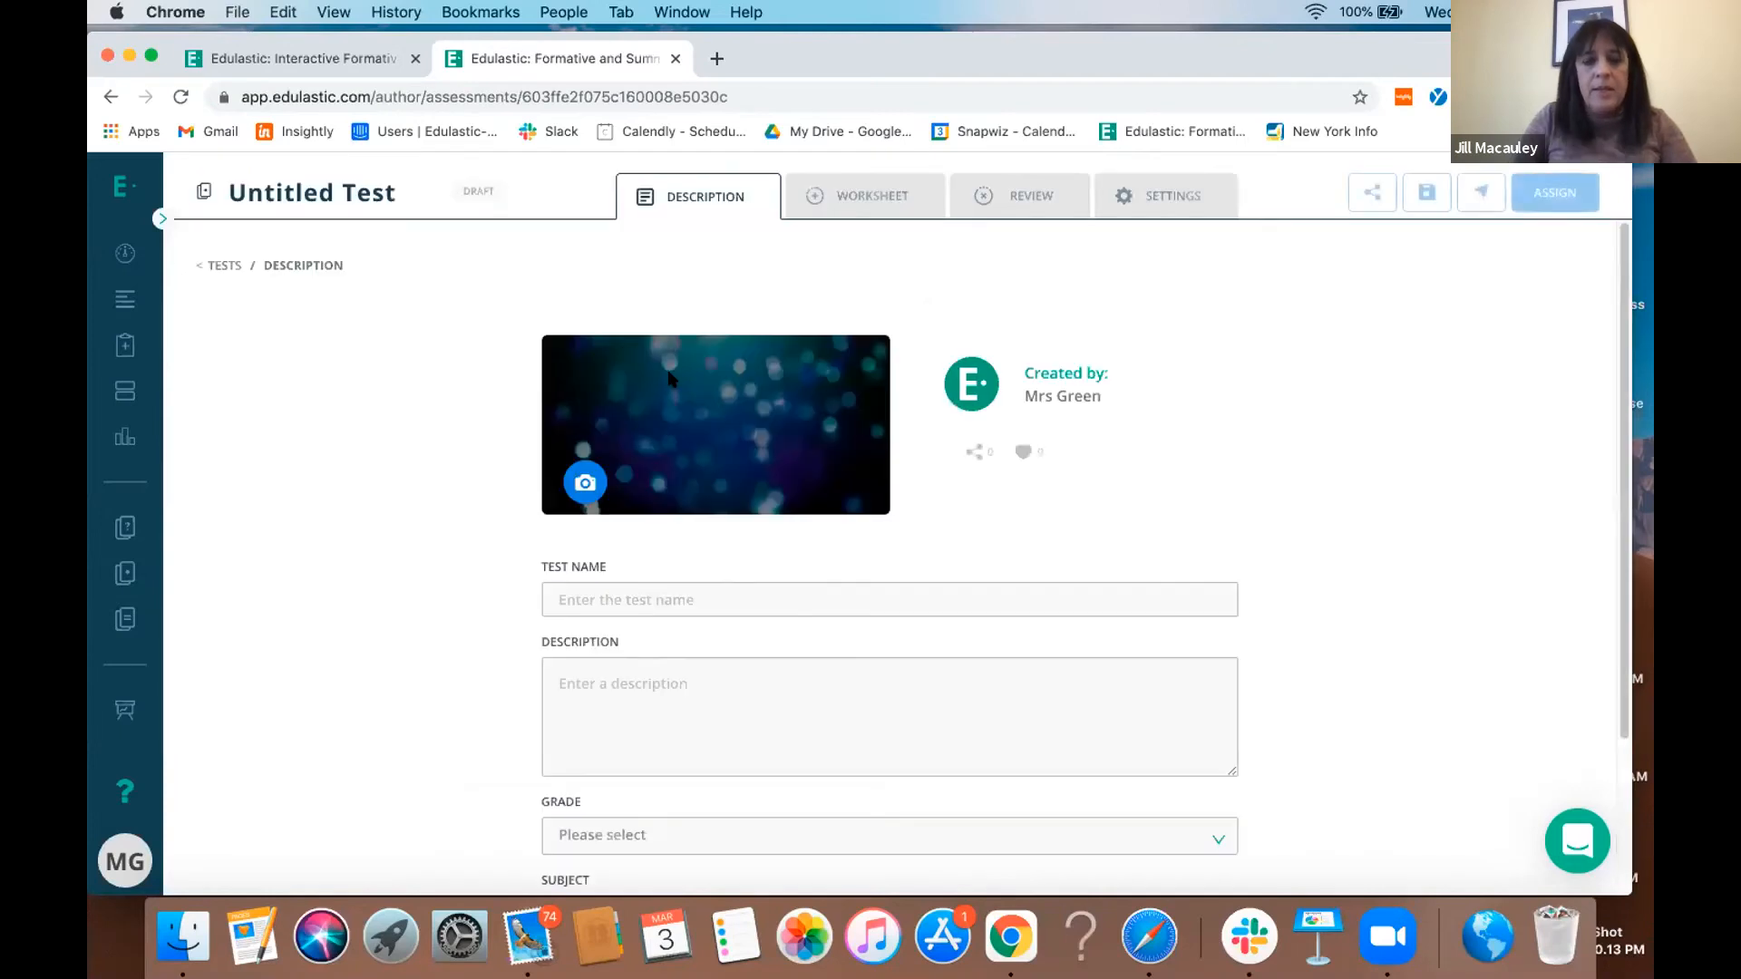
click(740, 591)
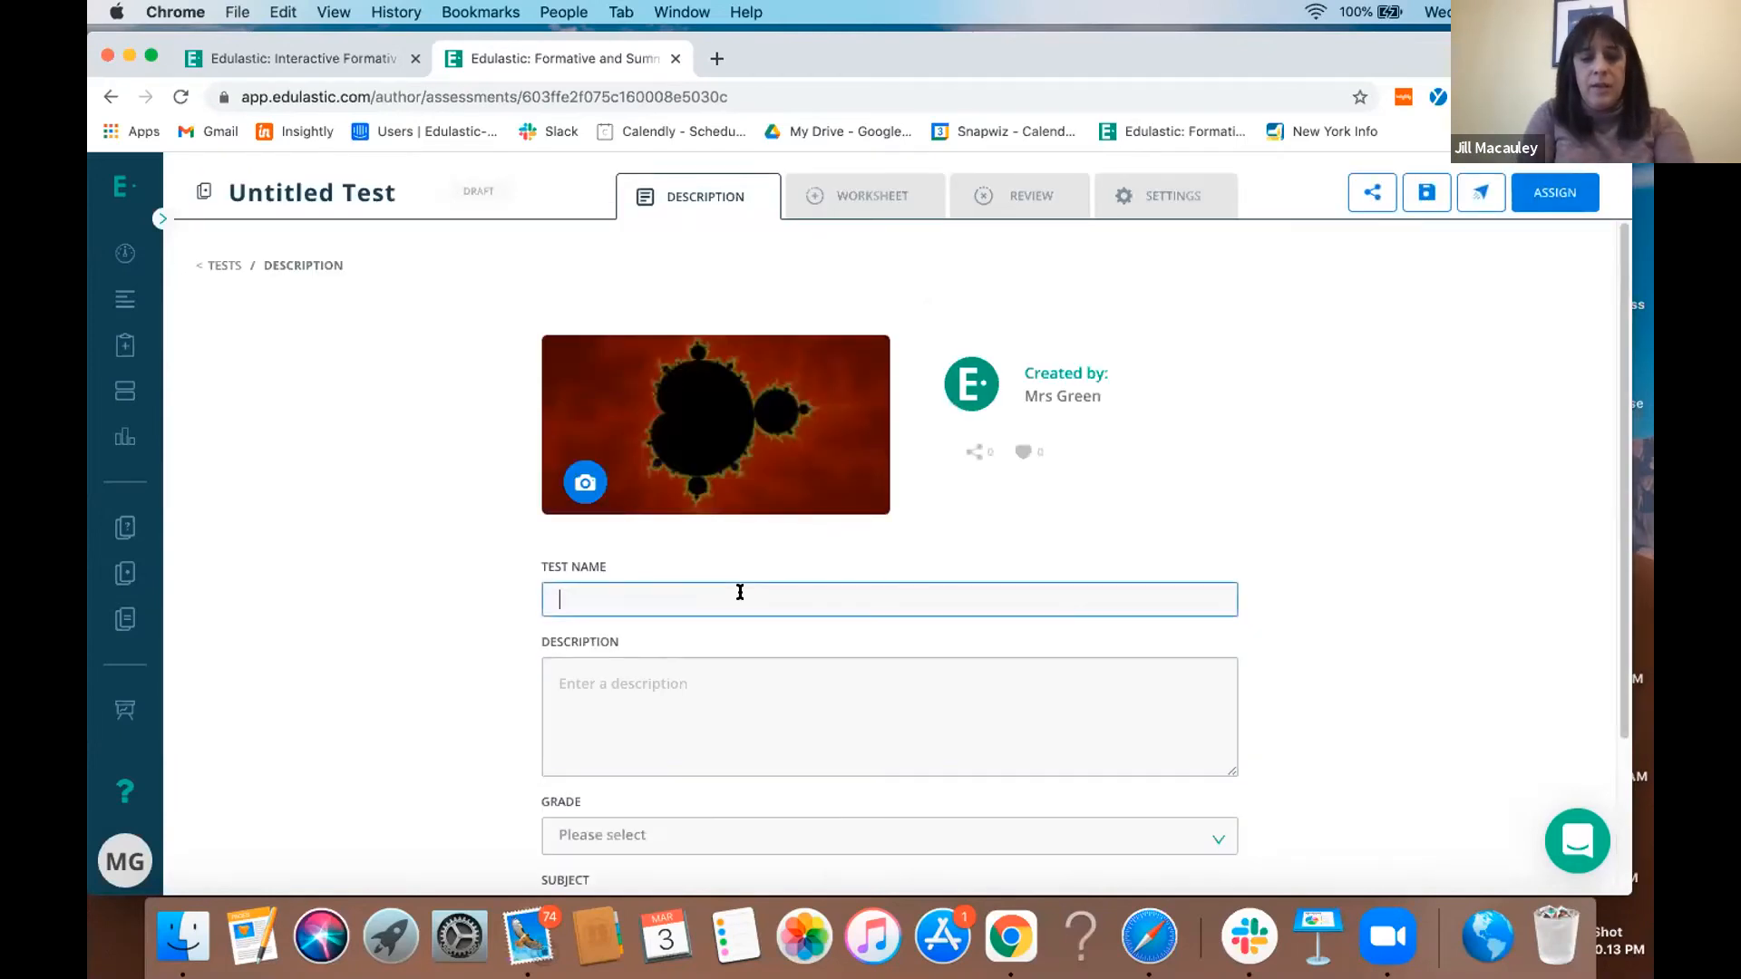
text(test)
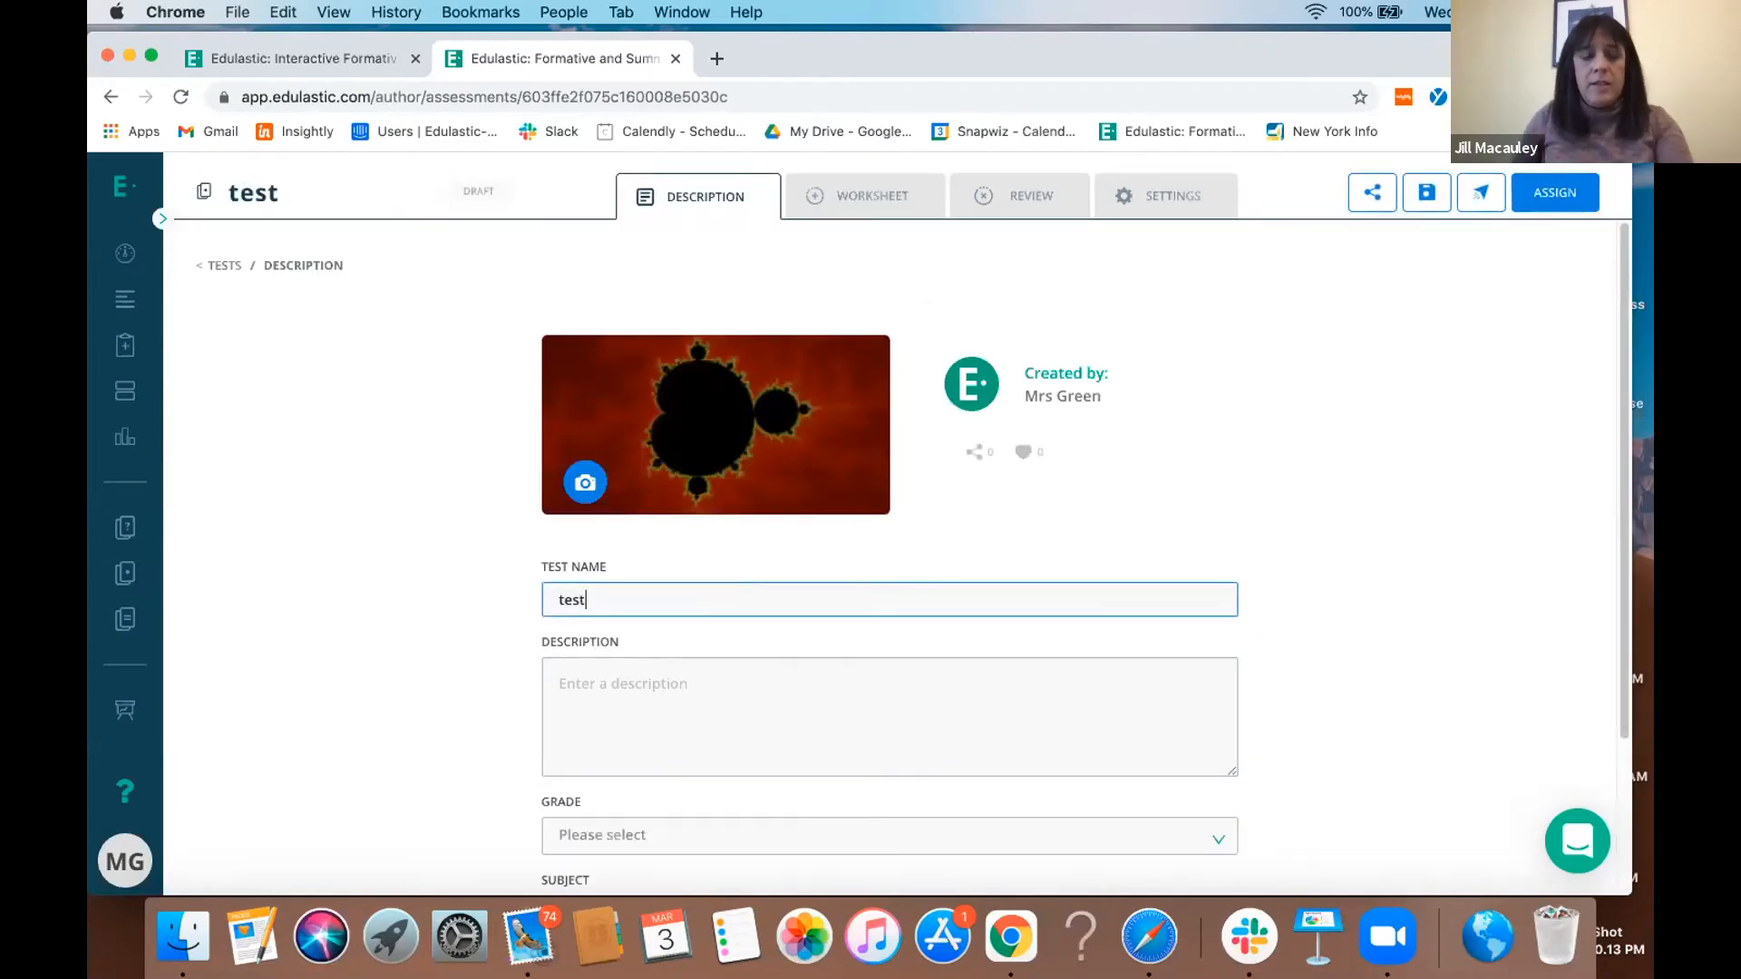
- Add a multiple choice question with options A to D to the test's worksheet and mark B as the correct answer
click(962, 519)
scroll(963, 519, down, 2)
scroll(963, 522, up, 2)
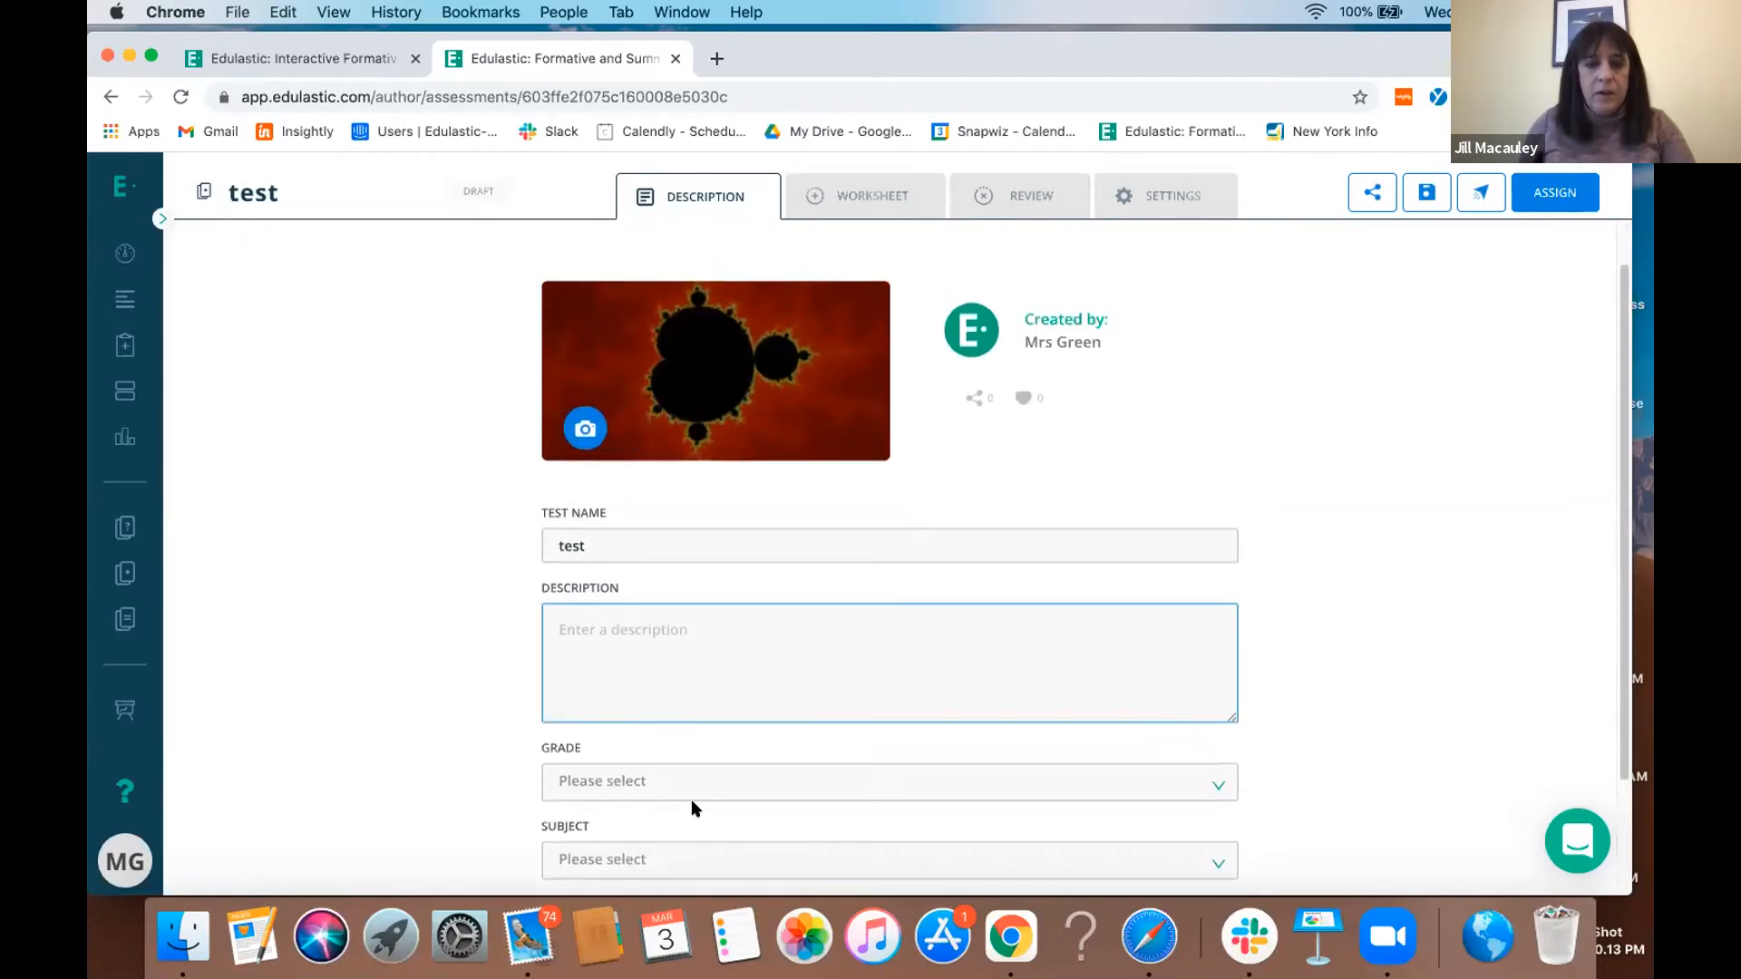
click(853, 208)
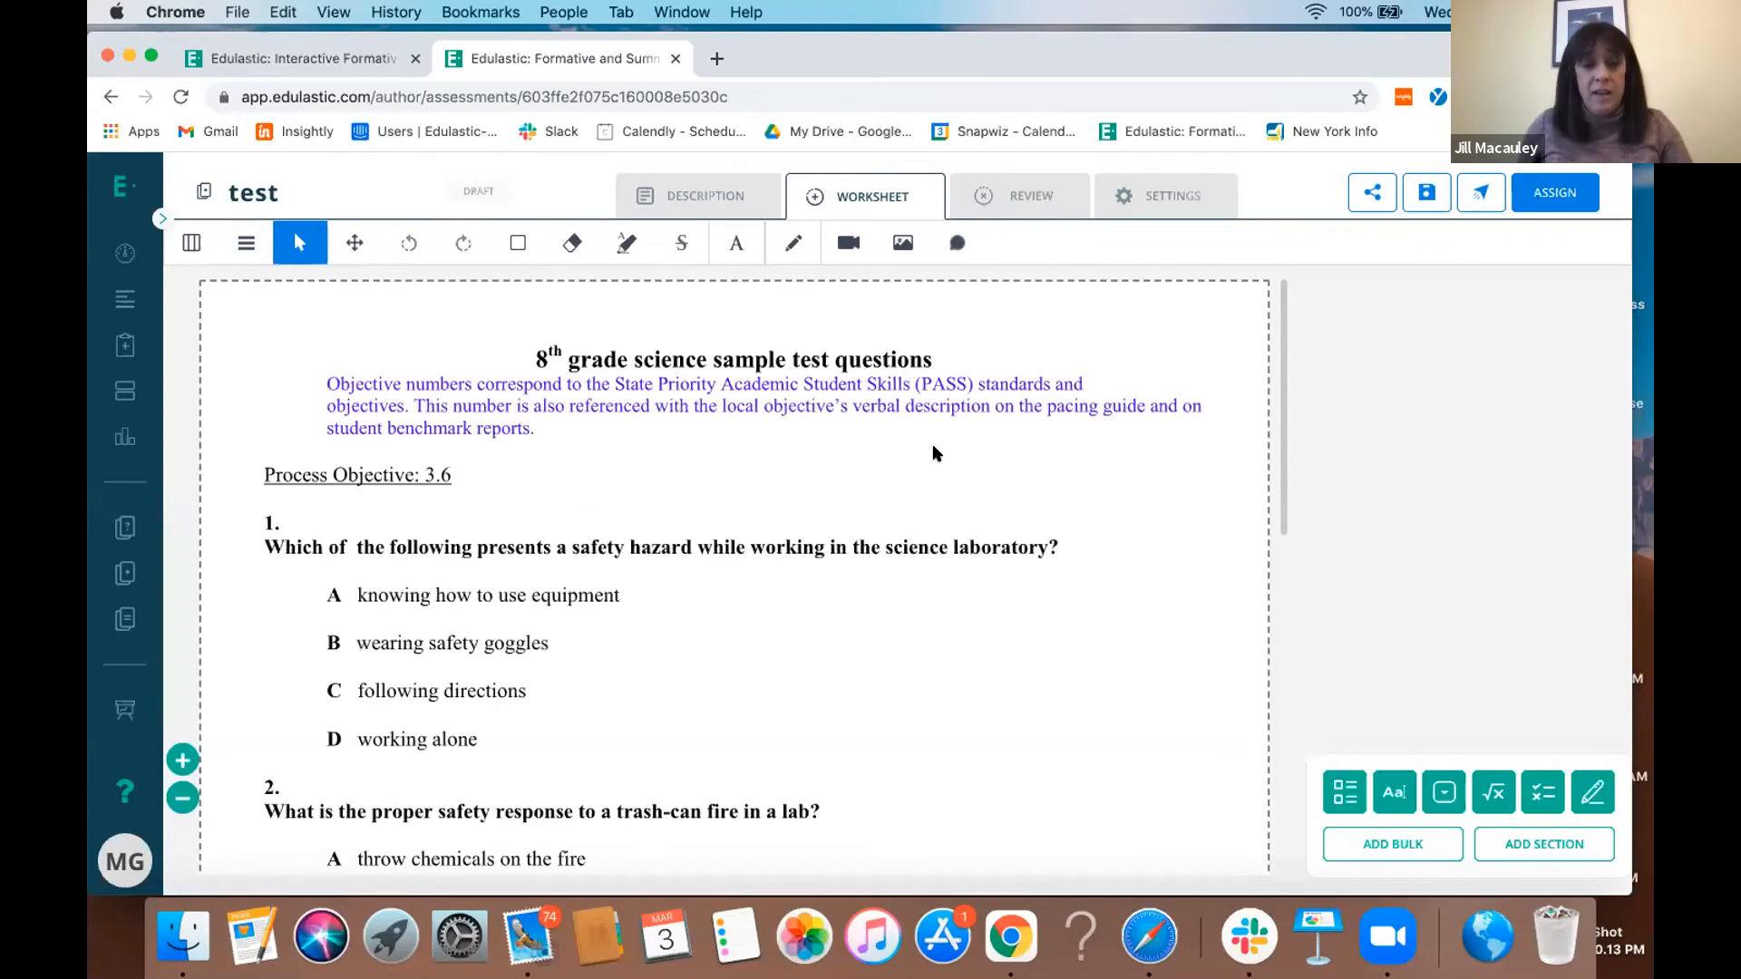
scroll(934, 448, down, 2)
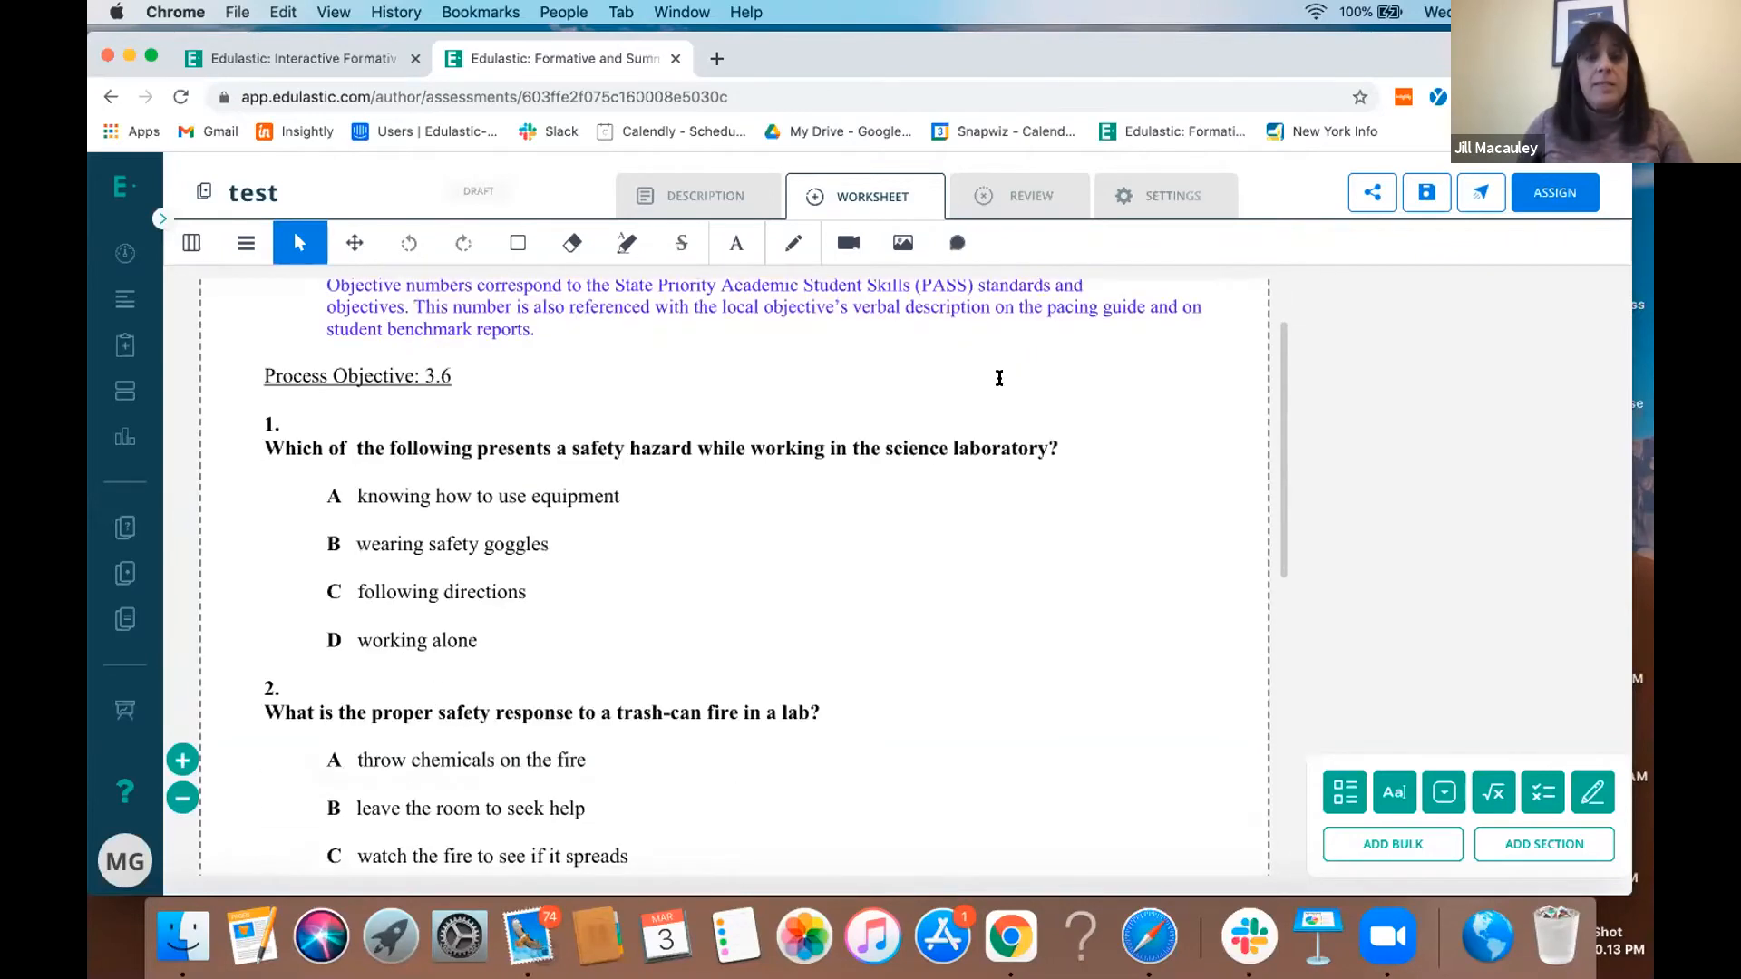
scroll(998, 377, up, 2)
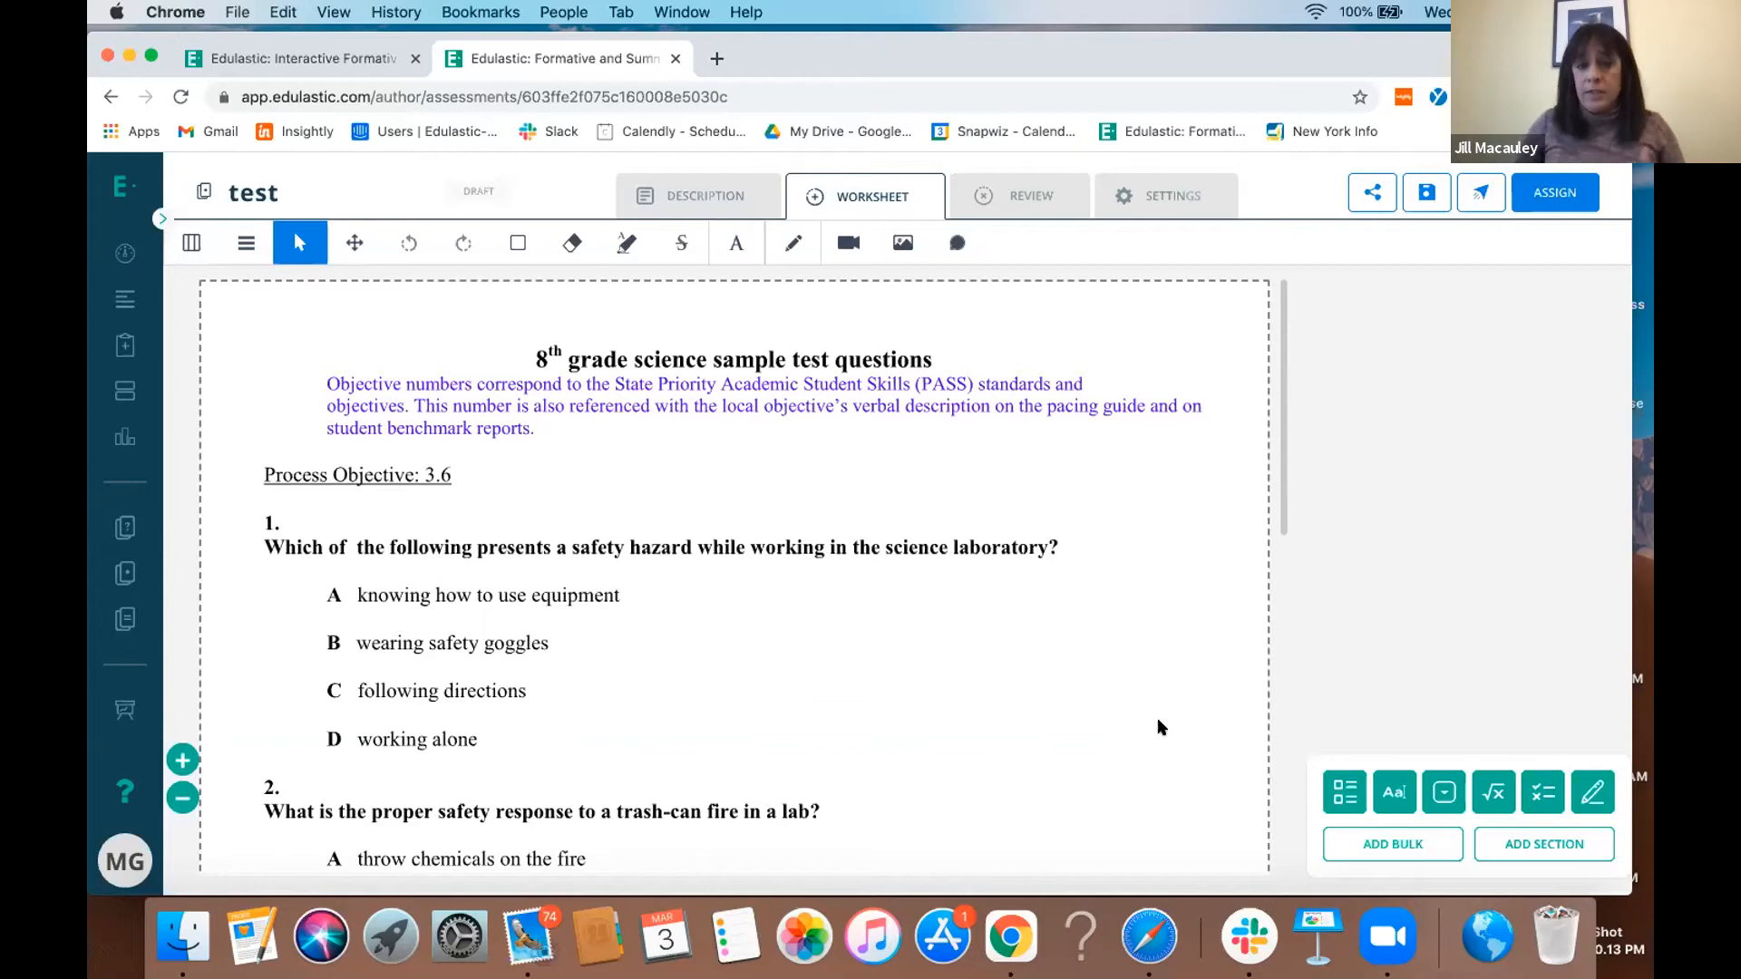
click(1328, 794)
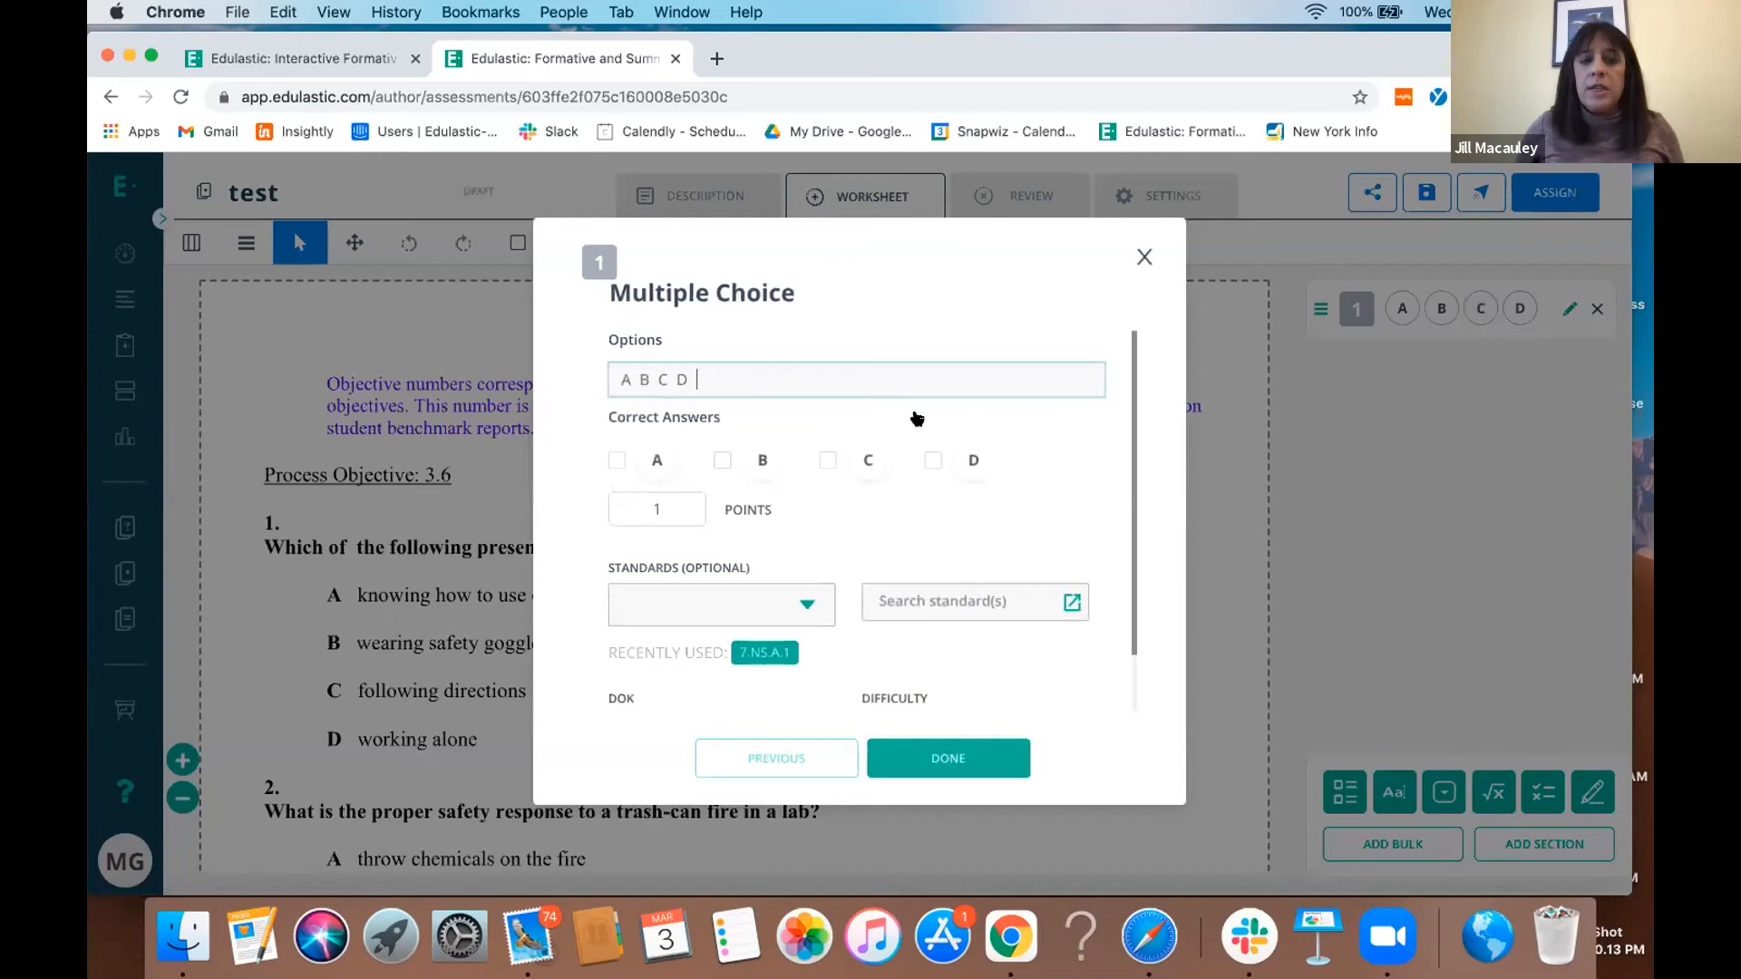
click(746, 465)
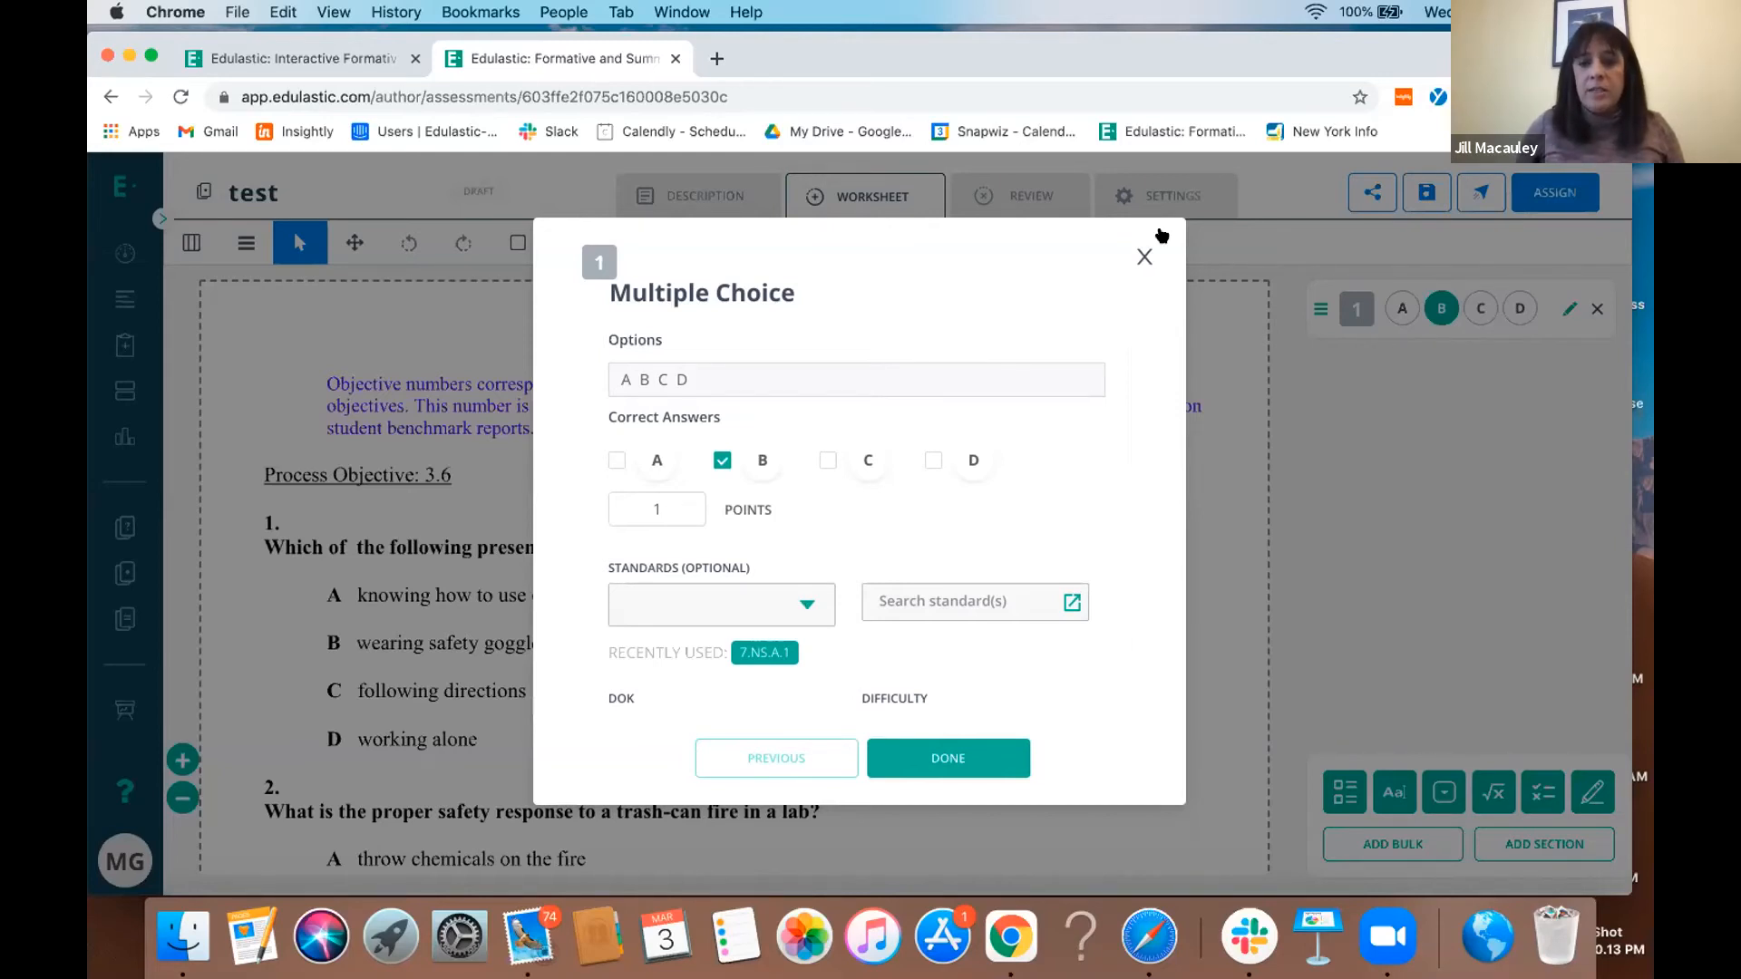
click(1145, 254)
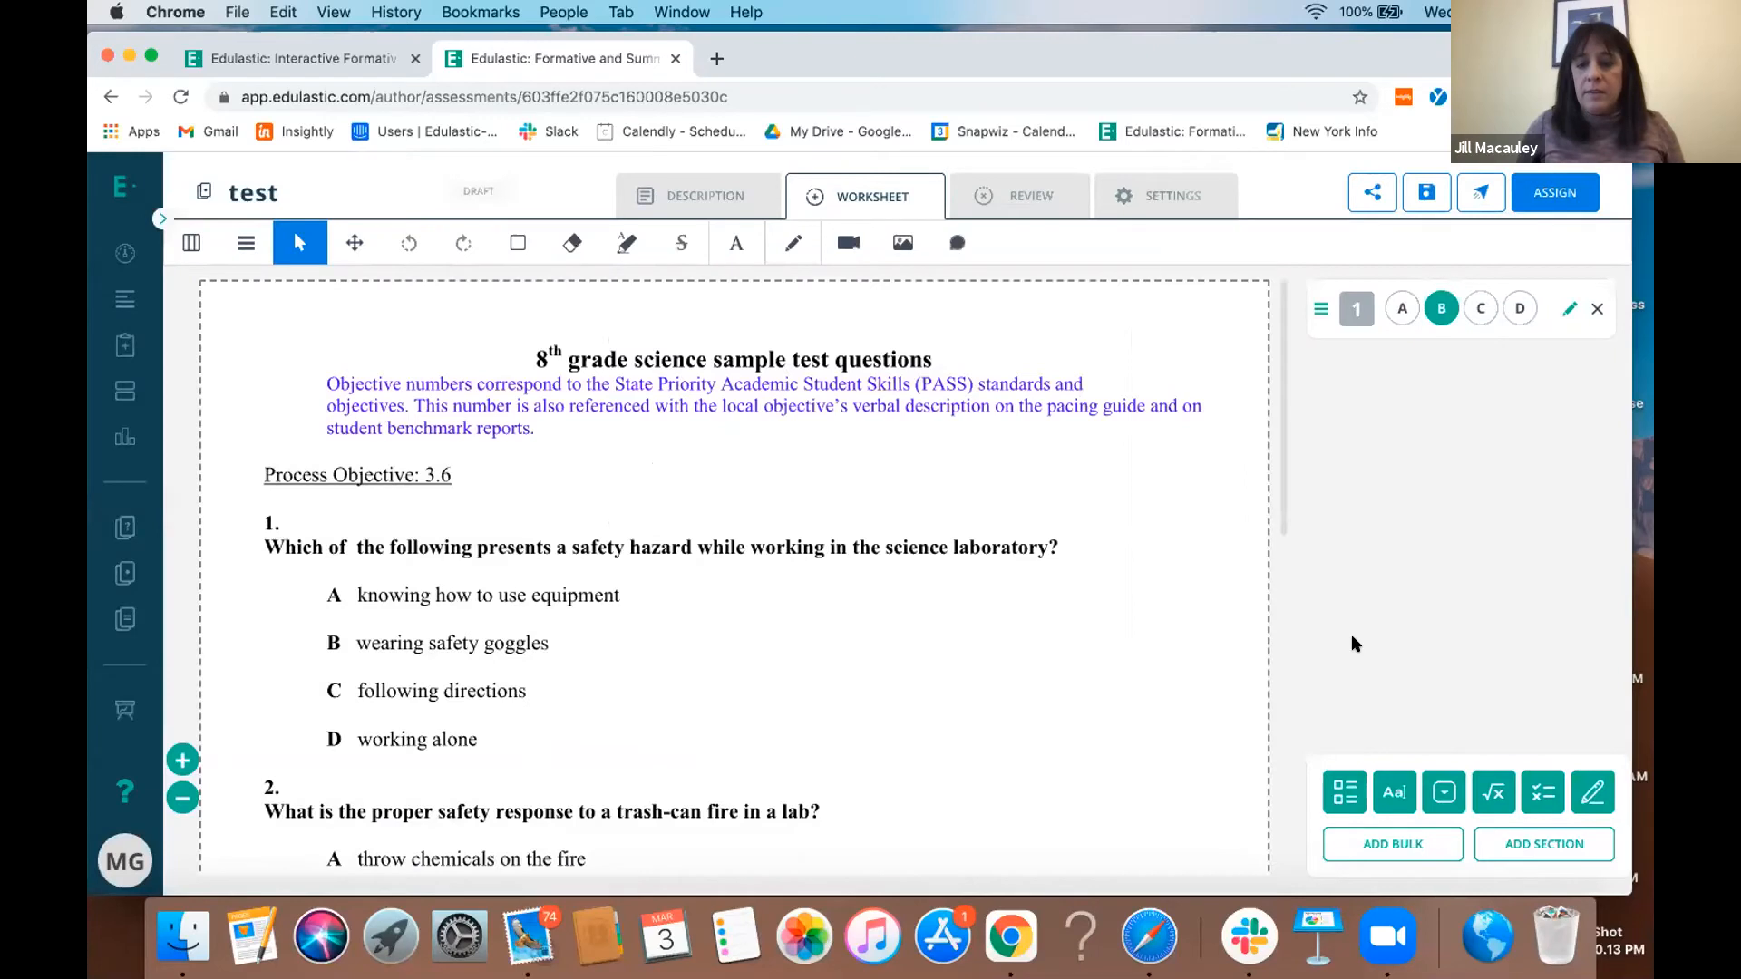
- Add a text entry question with correct answer "a", and place the number markers 1 and 2 beside their questions on the PDF
click(1394, 792)
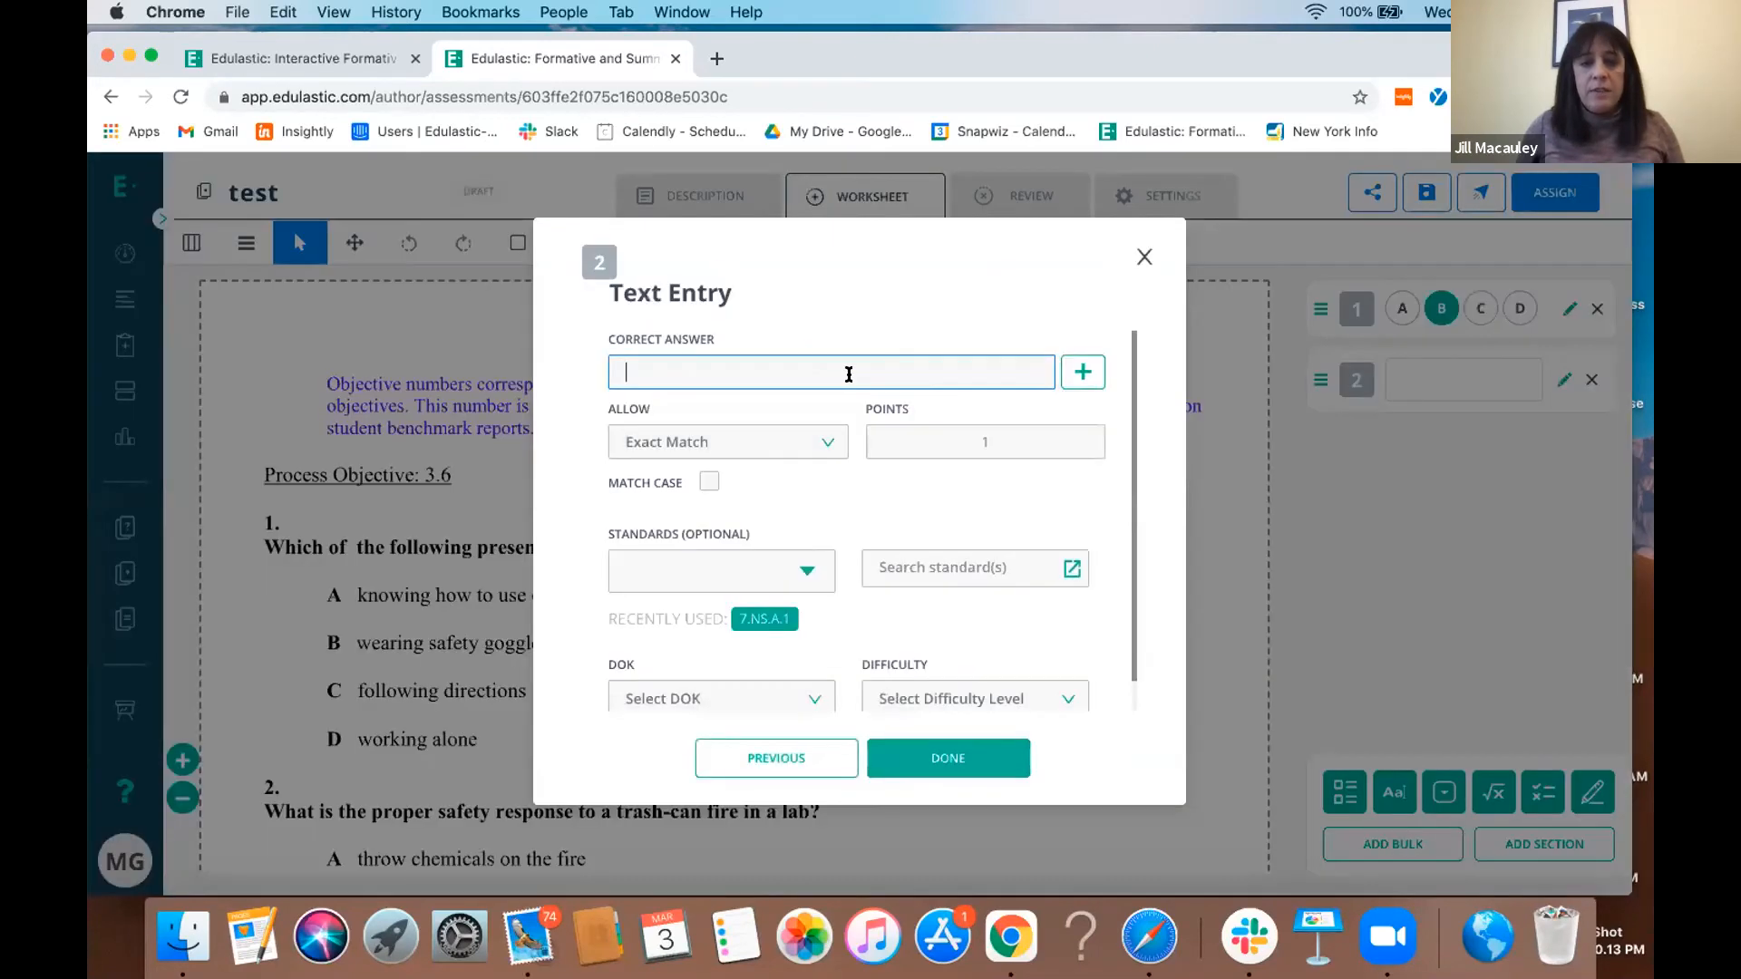
text(a)
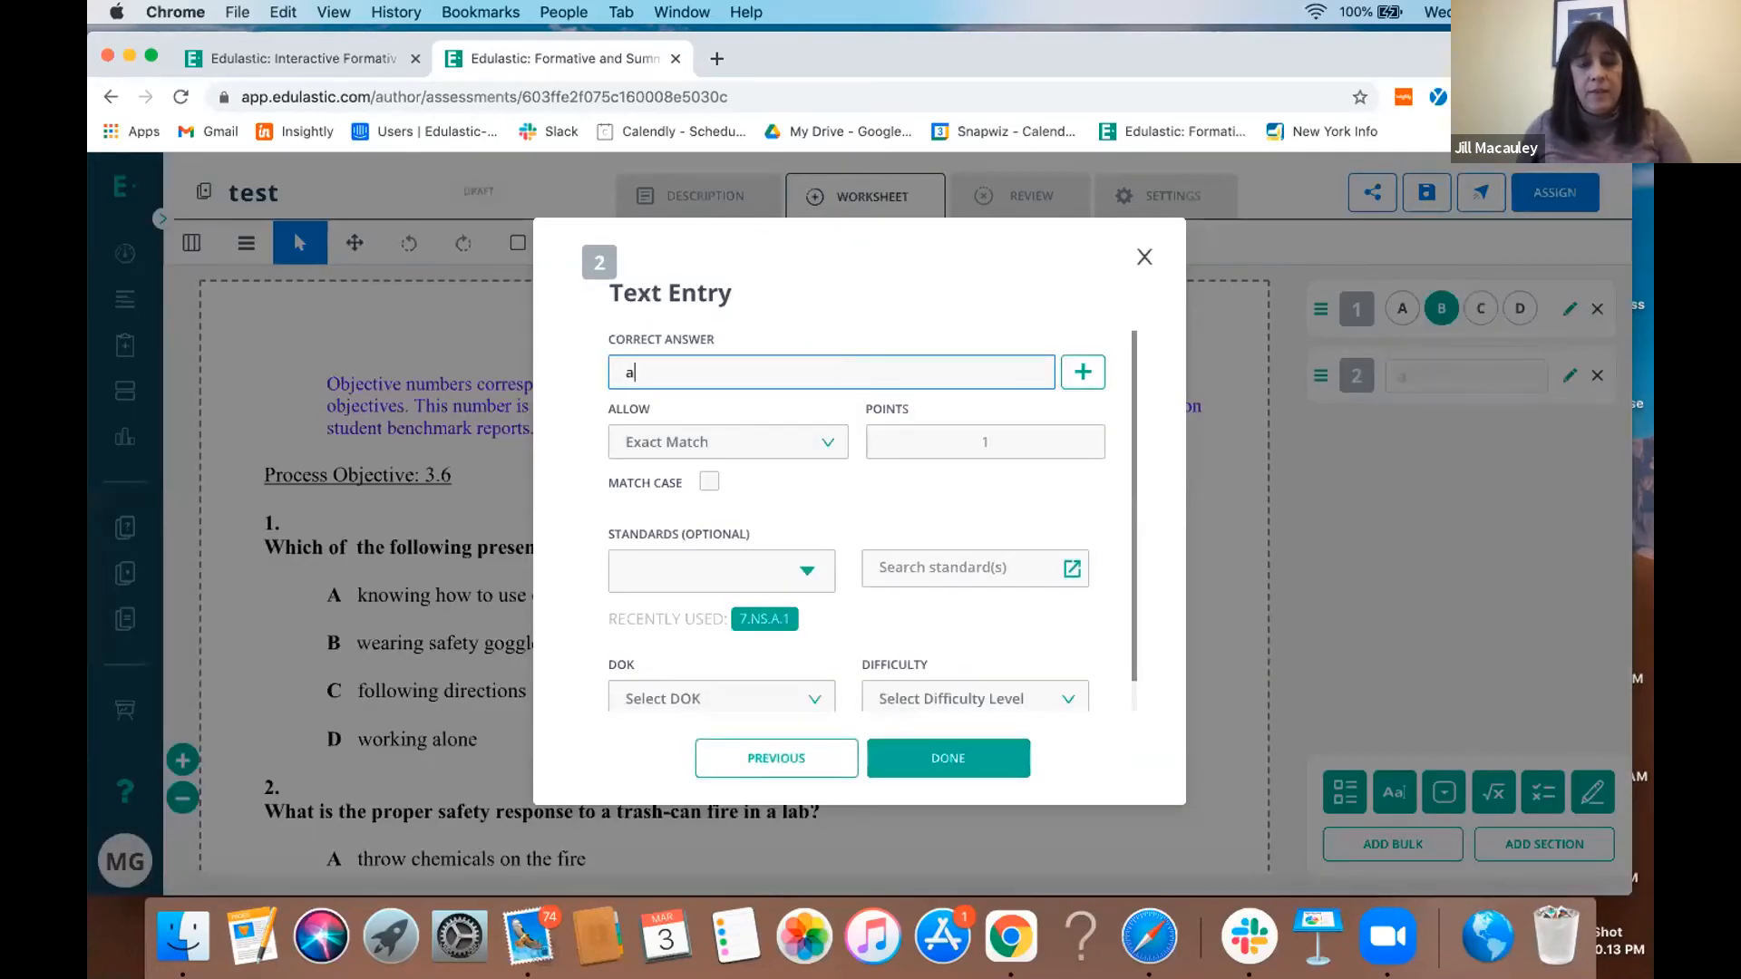
click(969, 758)
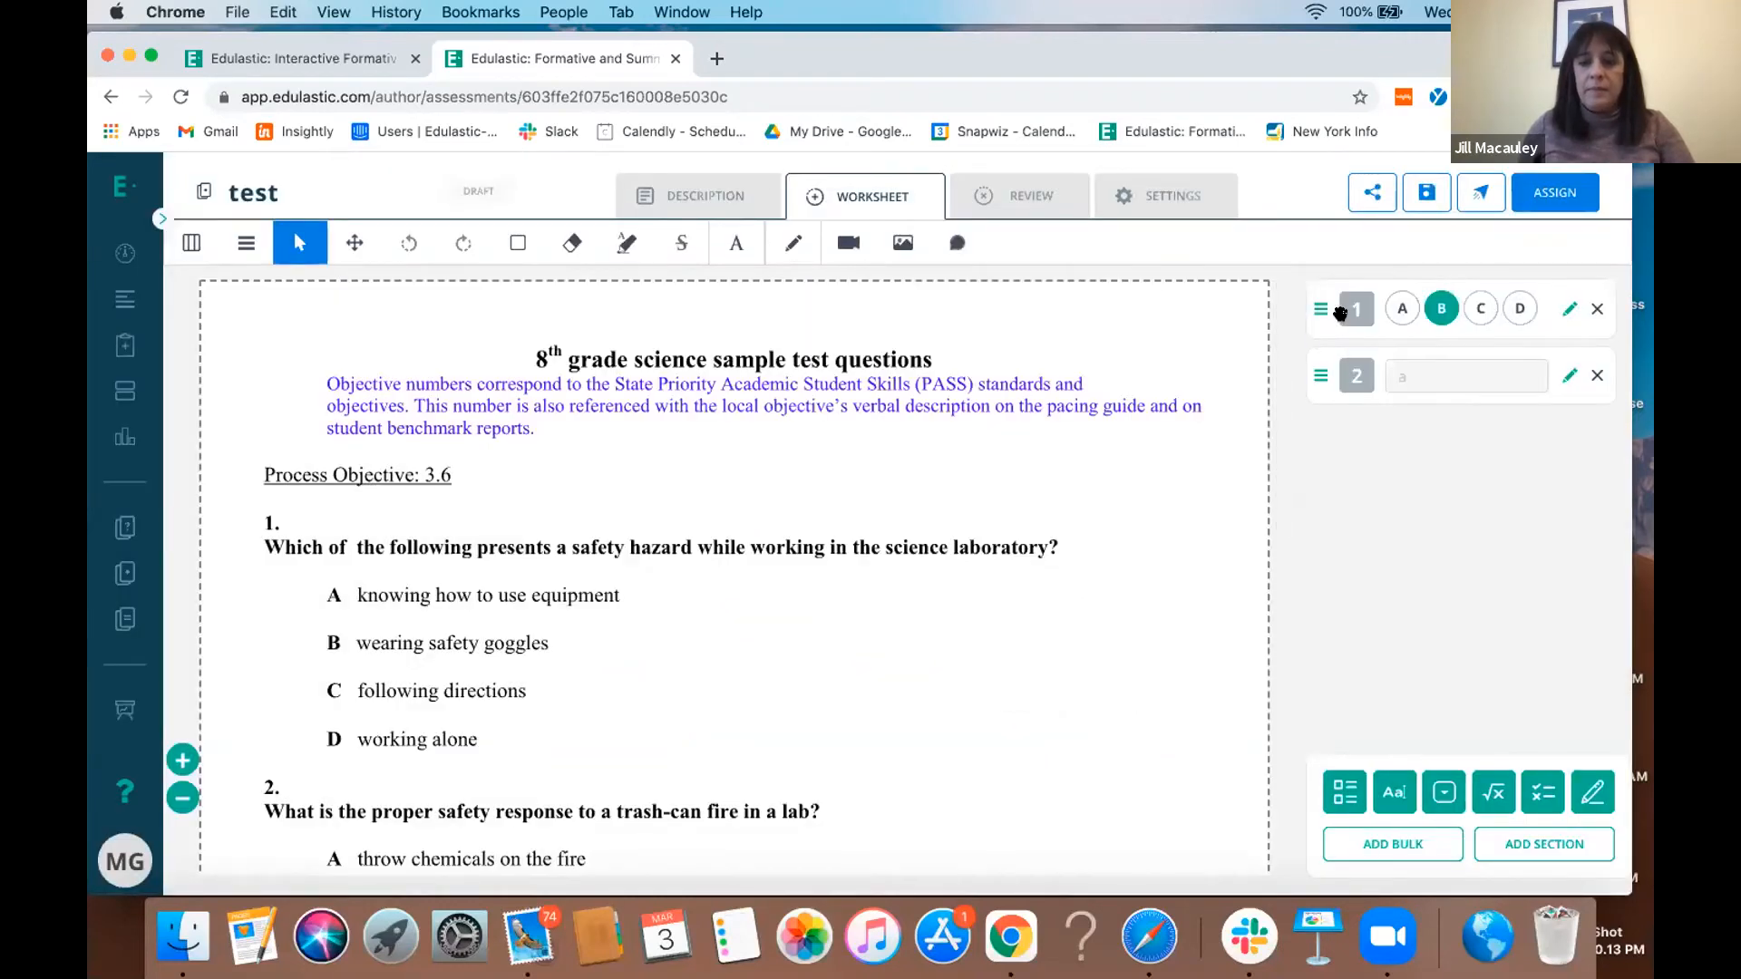
drag(1357, 309, 632, 583)
drag(1342, 379, 853, 798)
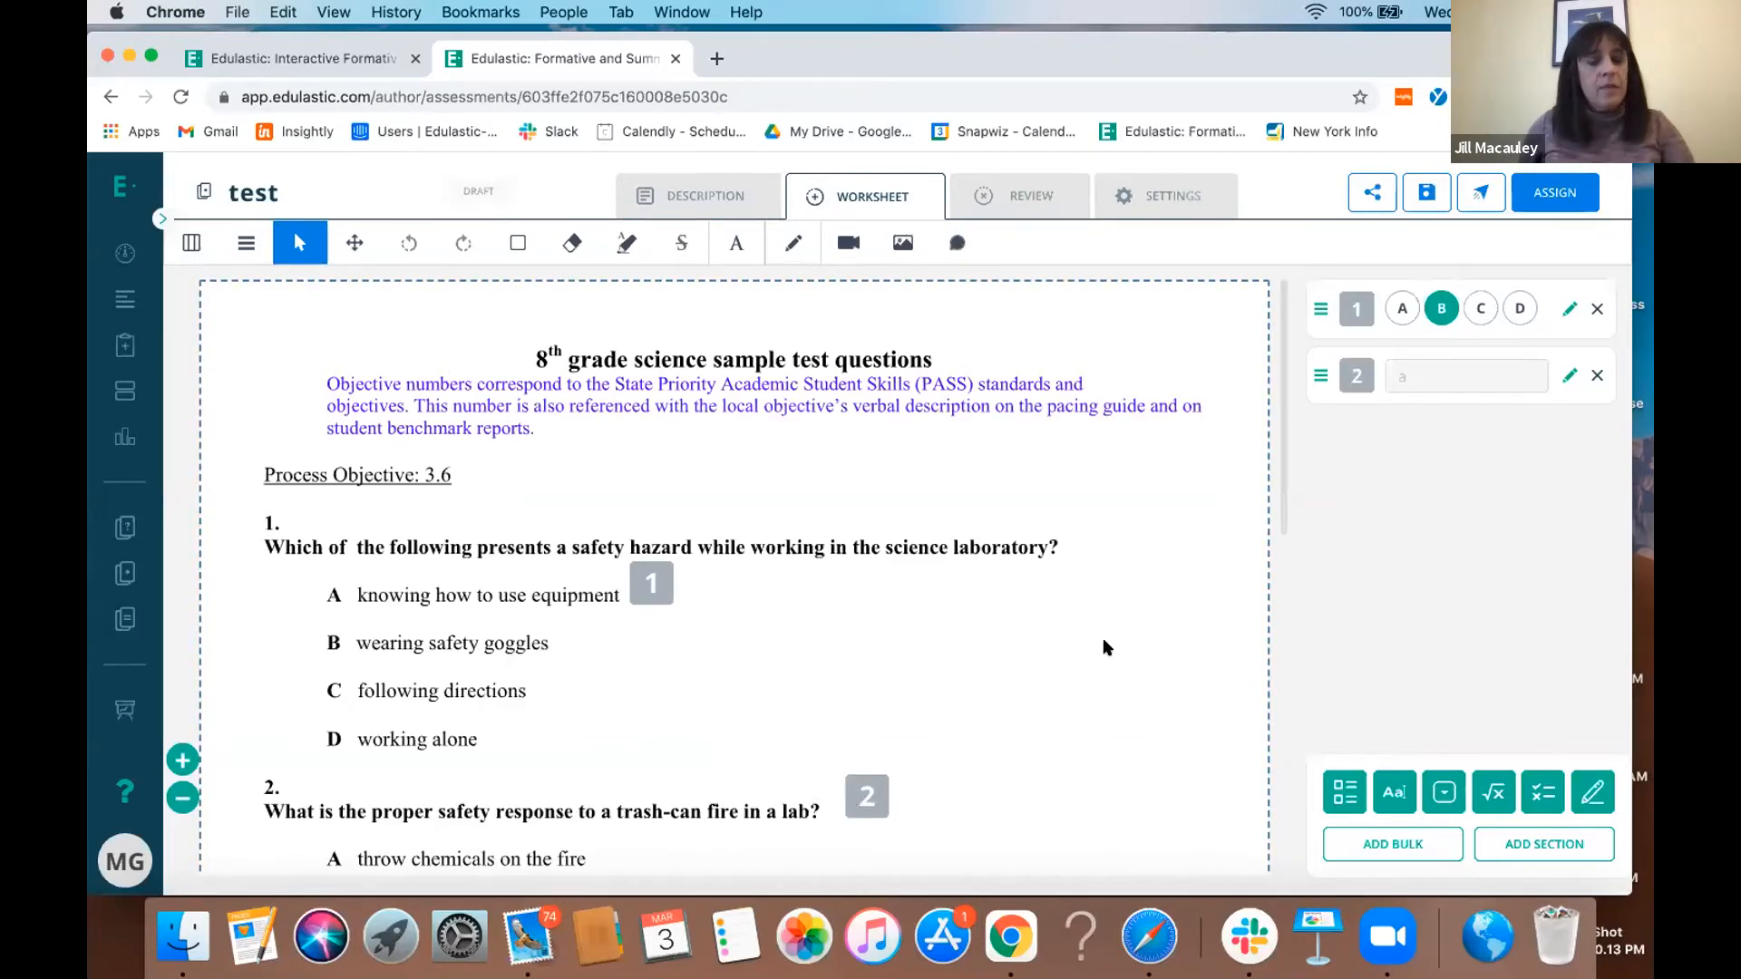
- Preview the test in review mode, answering question 1 with A and question 2 with "a", and return to the dashboard
click(1013, 203)
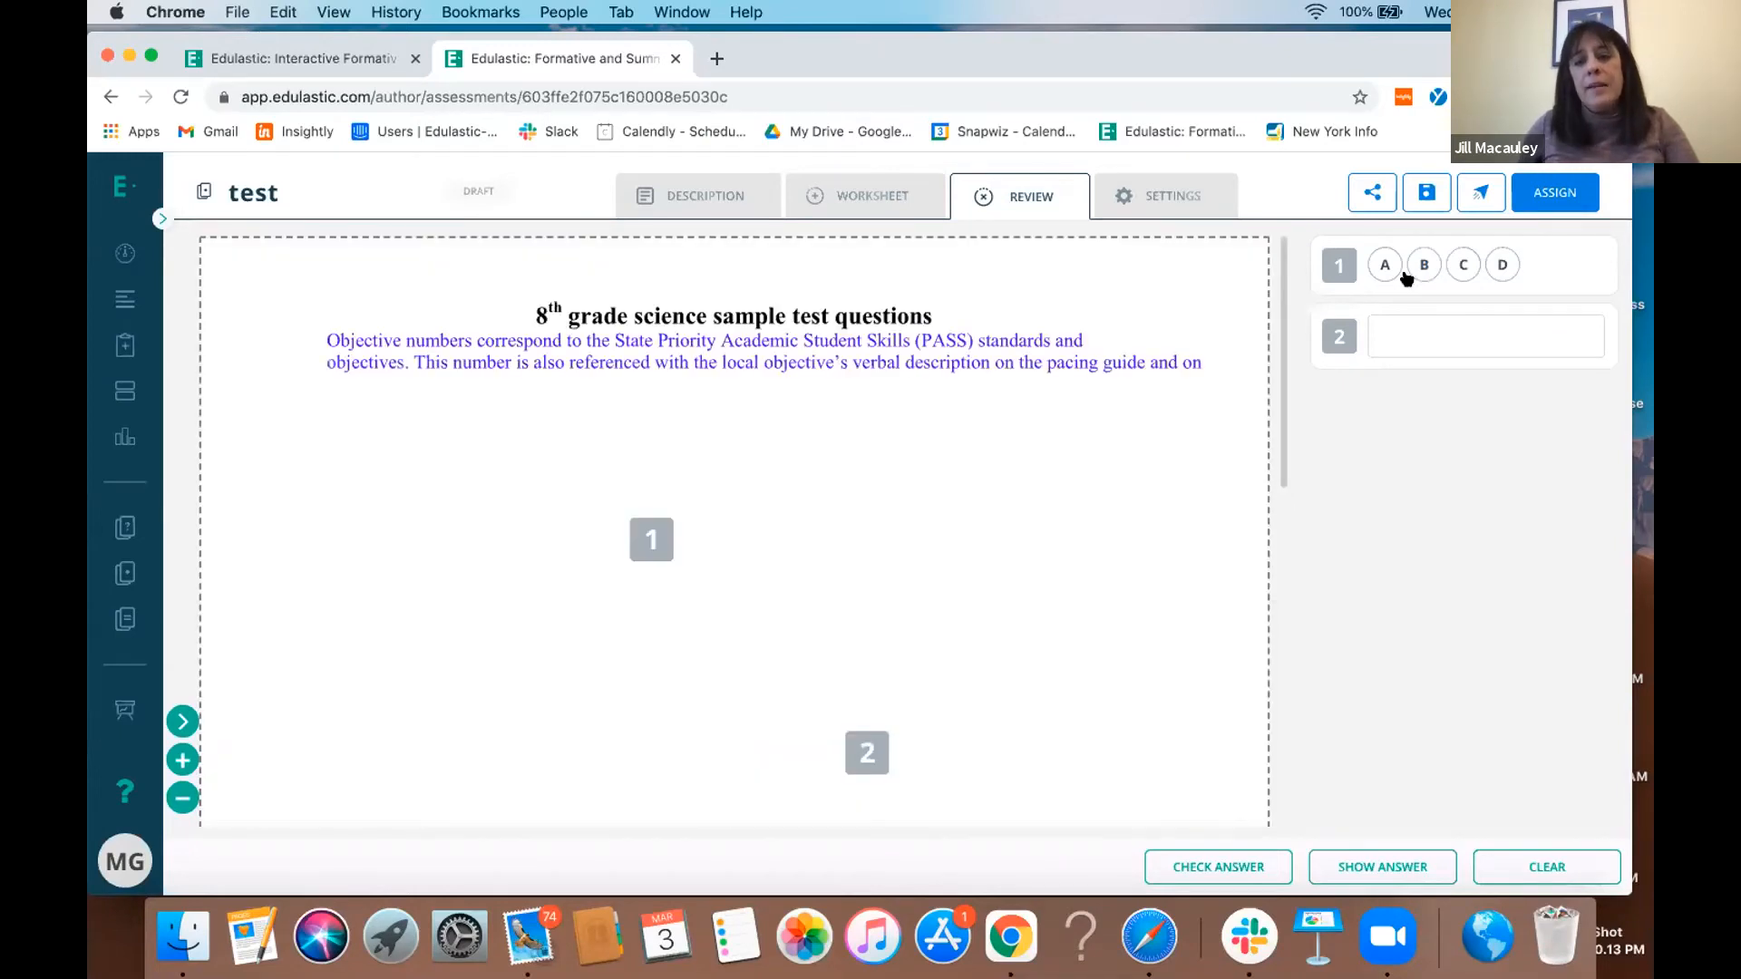
click(1384, 266)
click(1402, 324)
text(a)
click(1471, 419)
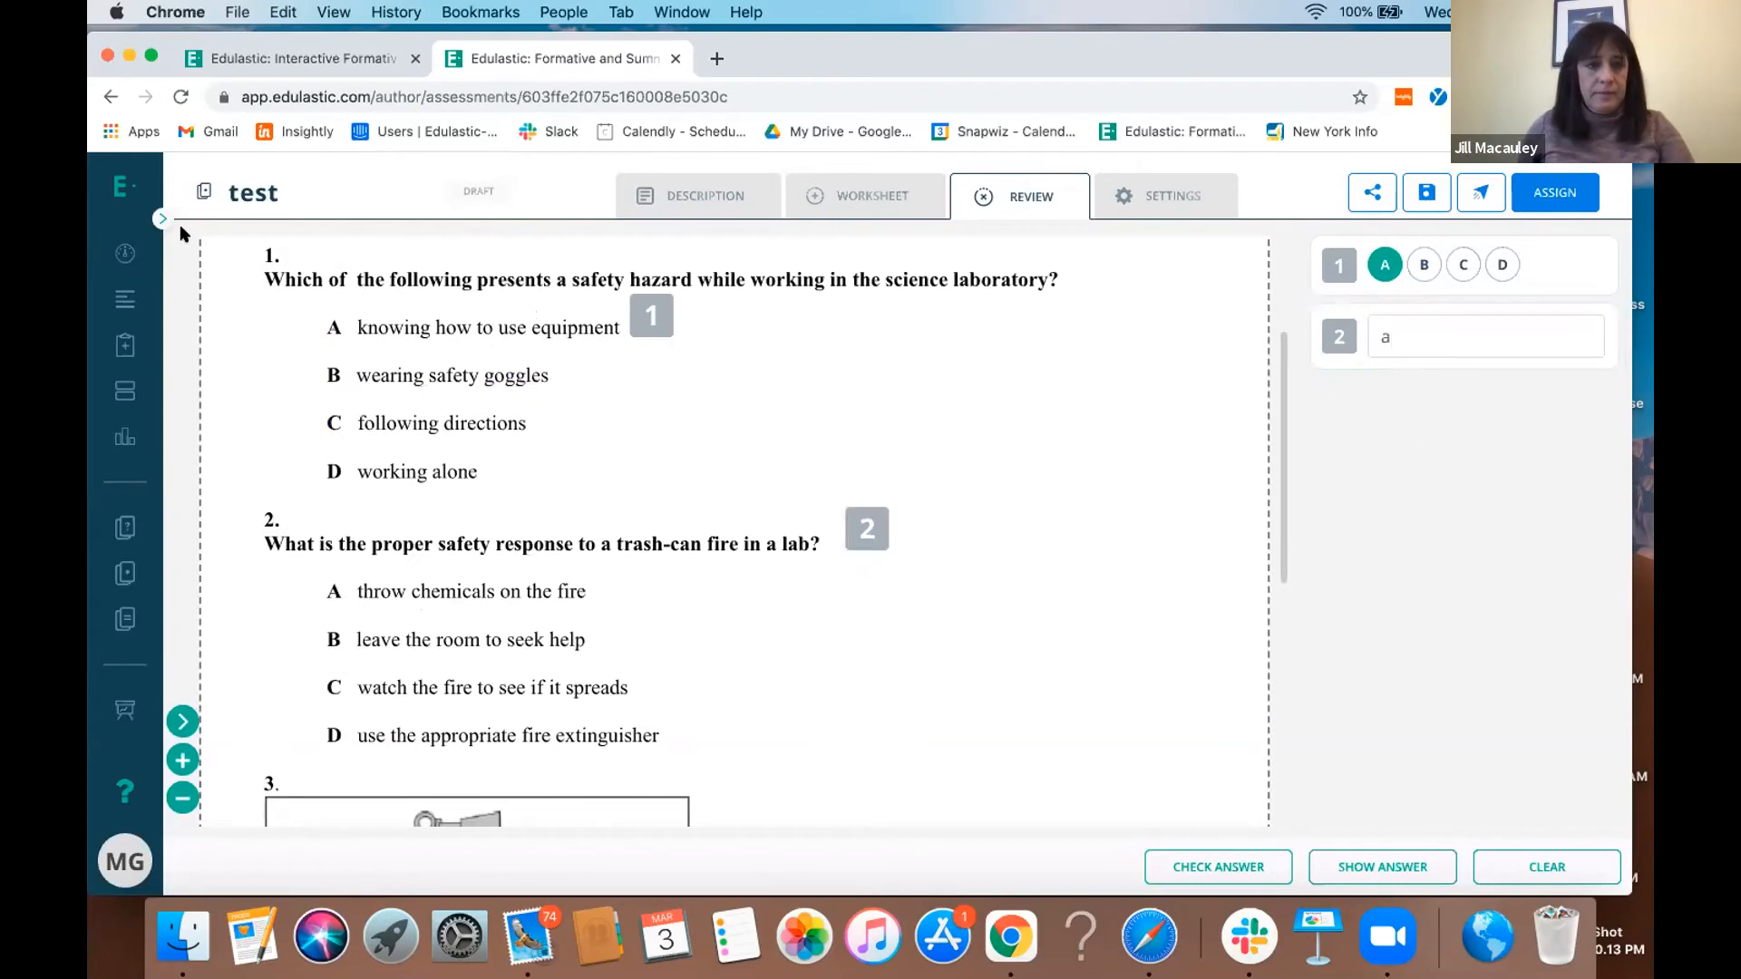
click(127, 251)
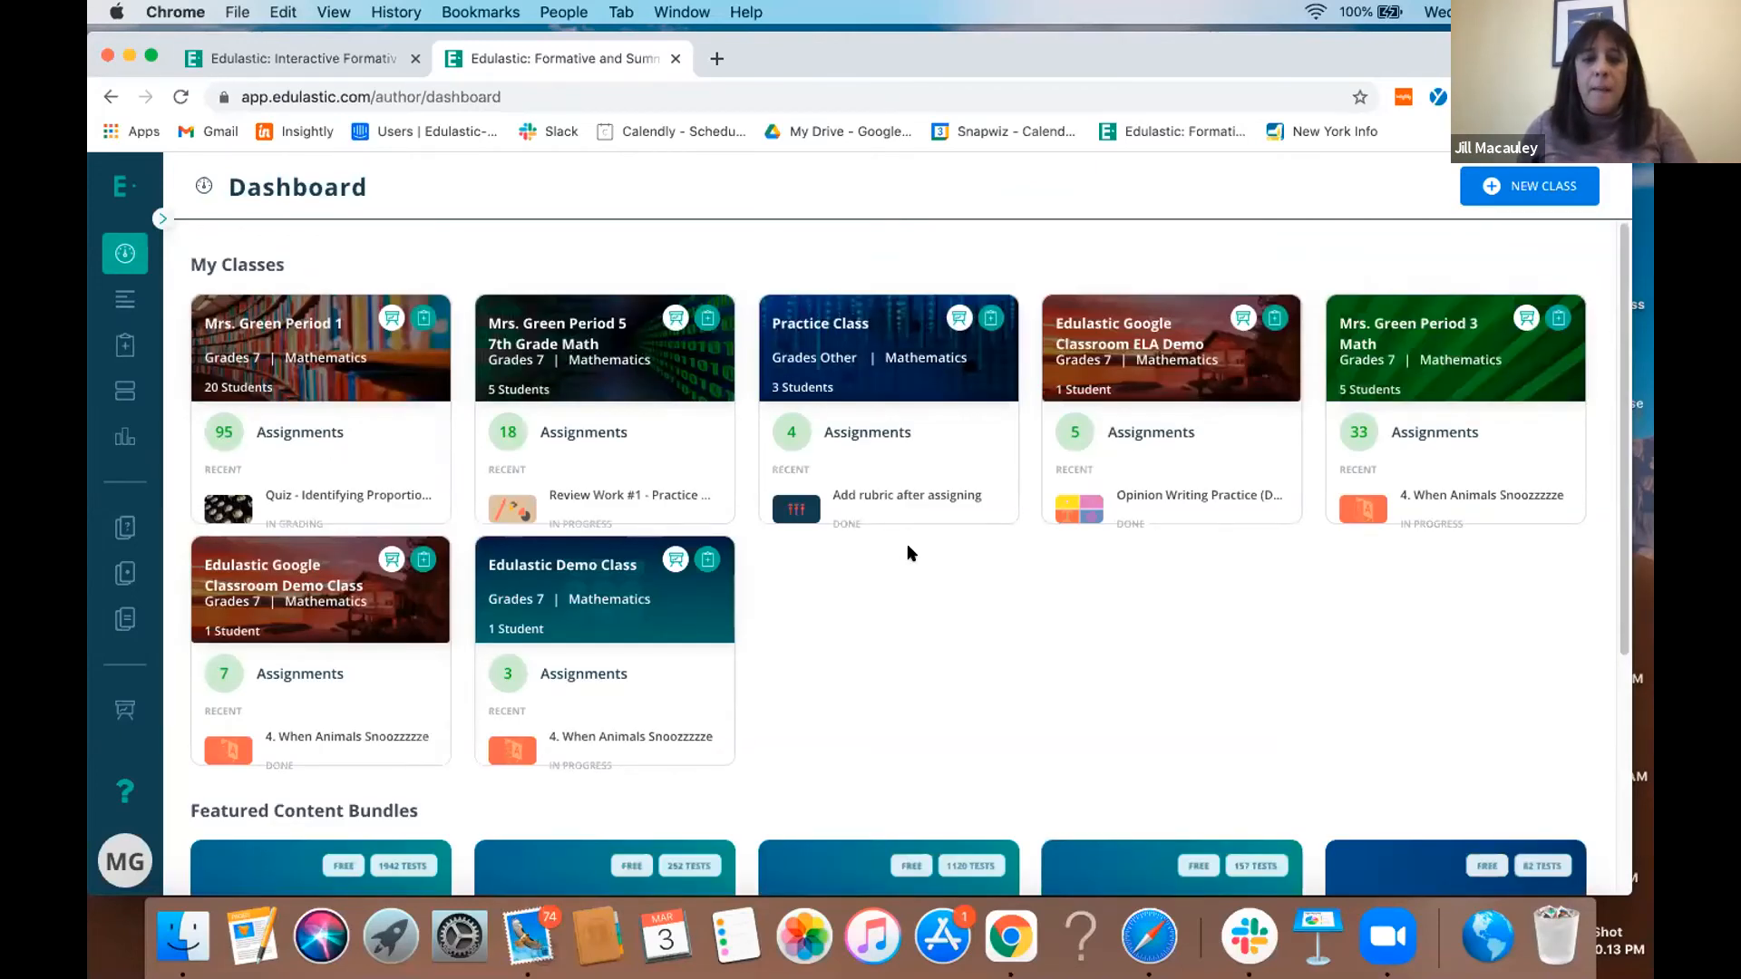
scroll(912, 553, down, 5)
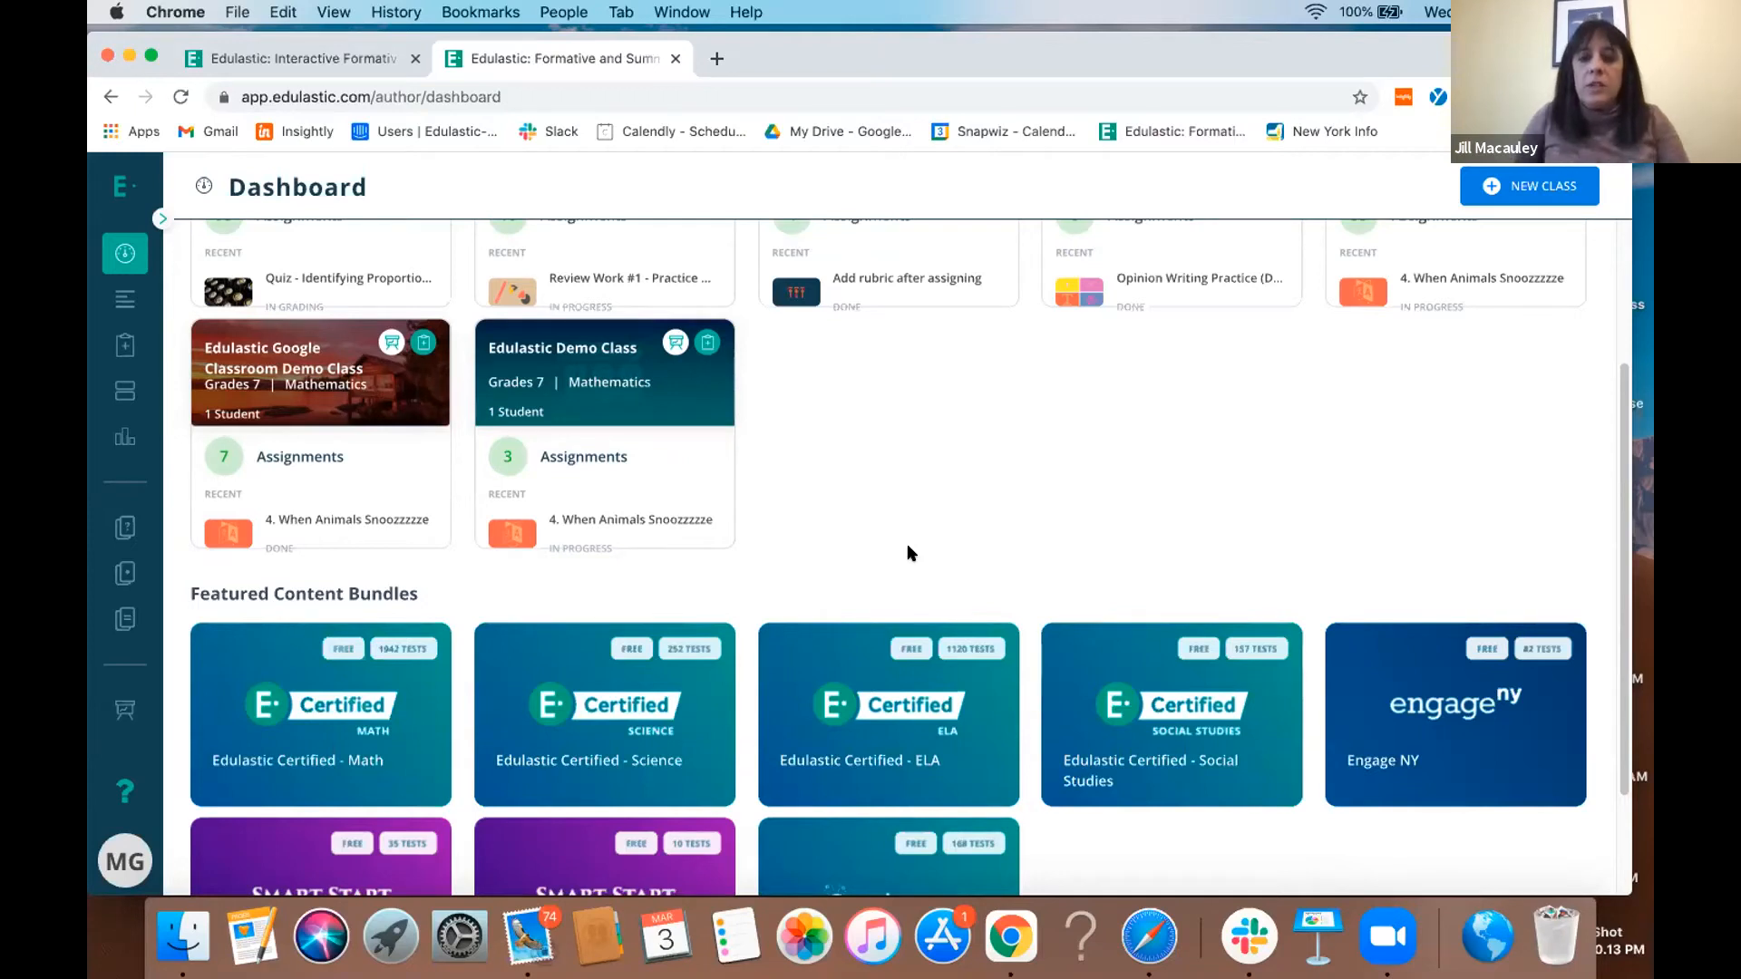
- Look over the single assessment, multiple assessment, standards mastery and student profile reports in Insights, and return to the dashboard
click(161, 220)
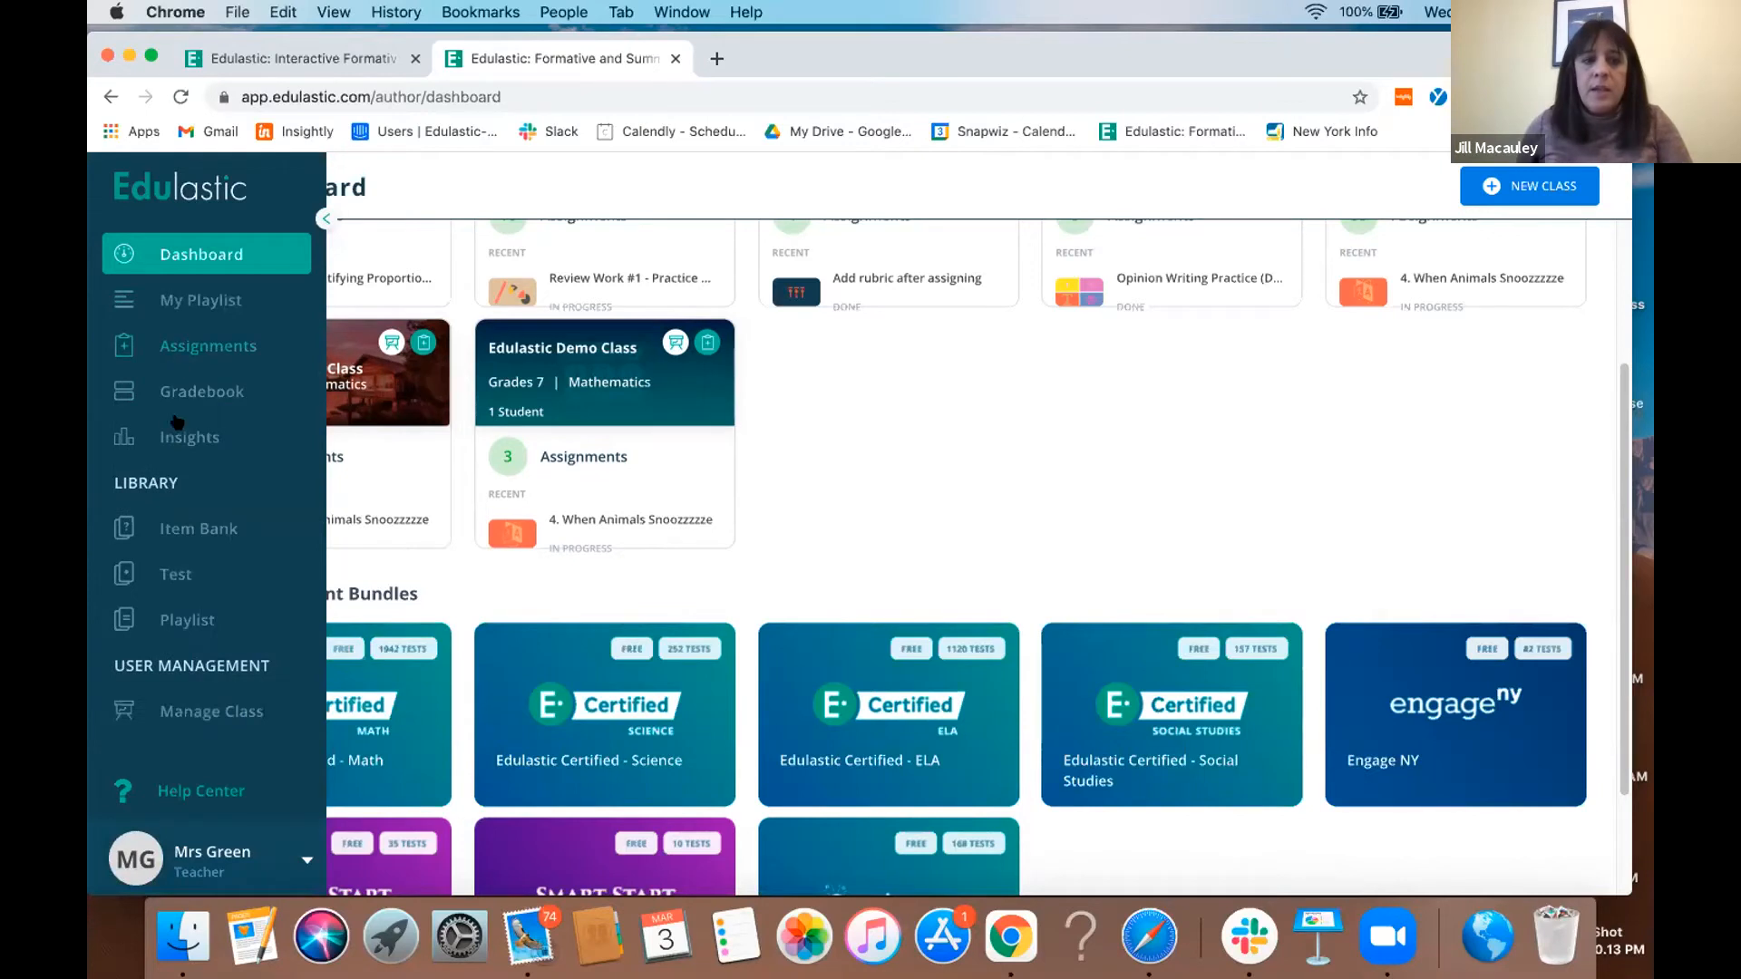
click(177, 433)
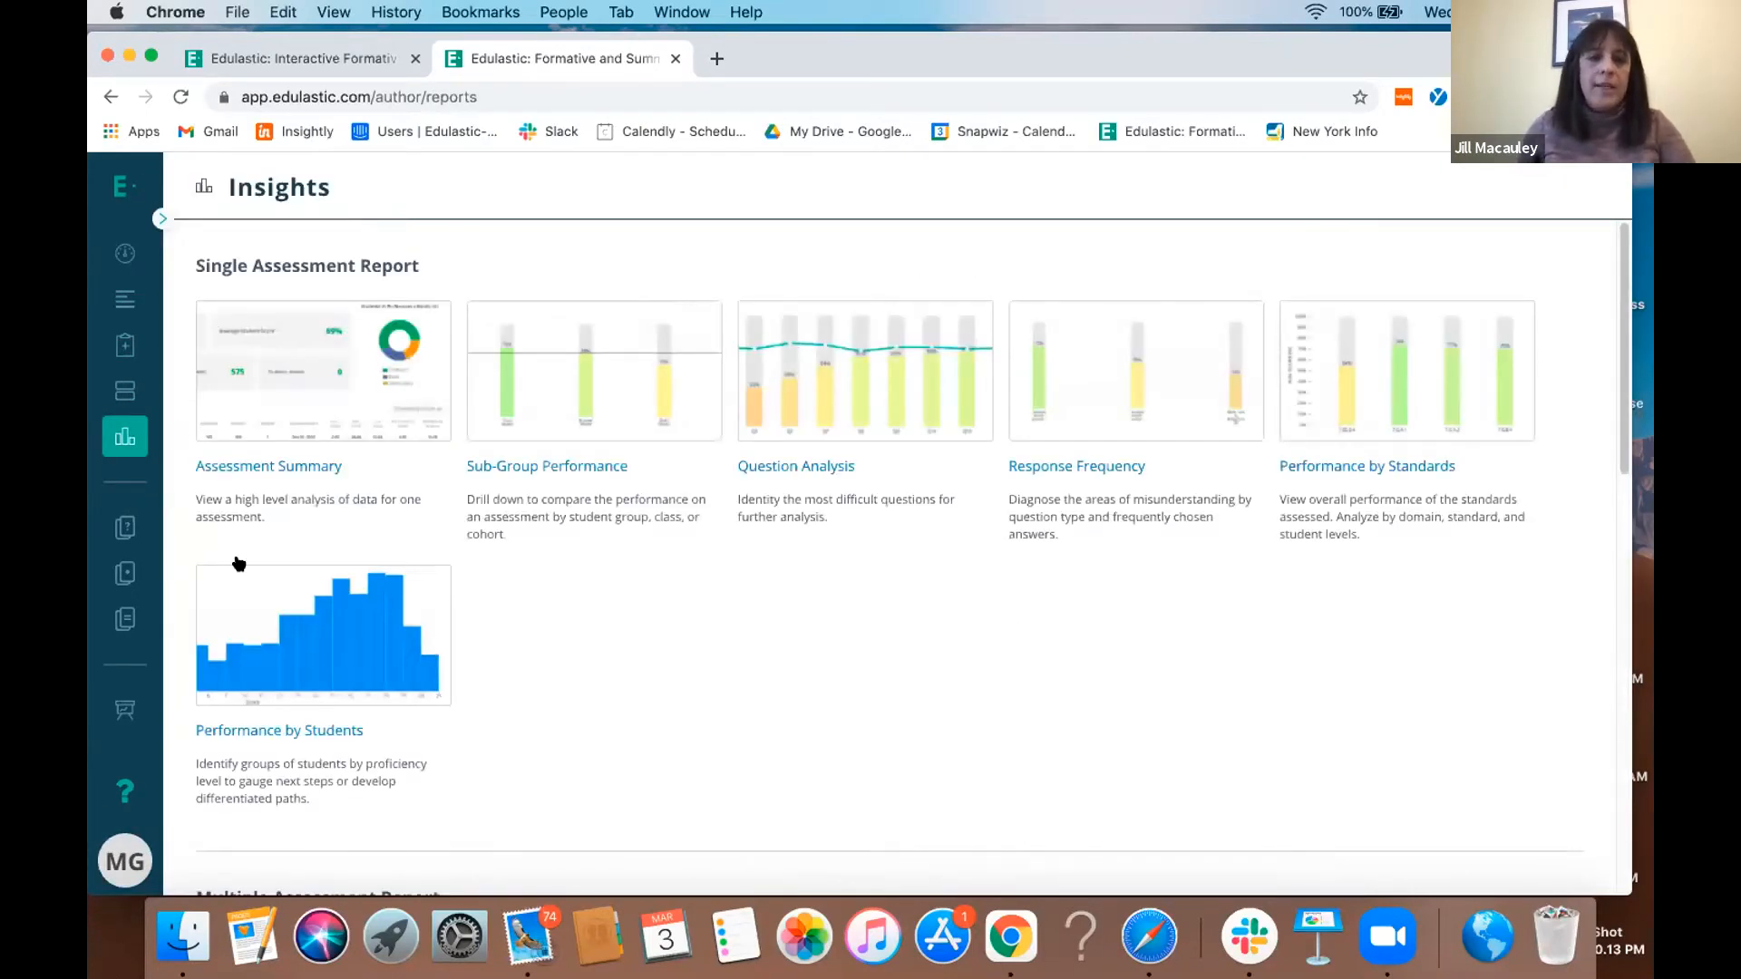
scroll(813, 709, down, 1)
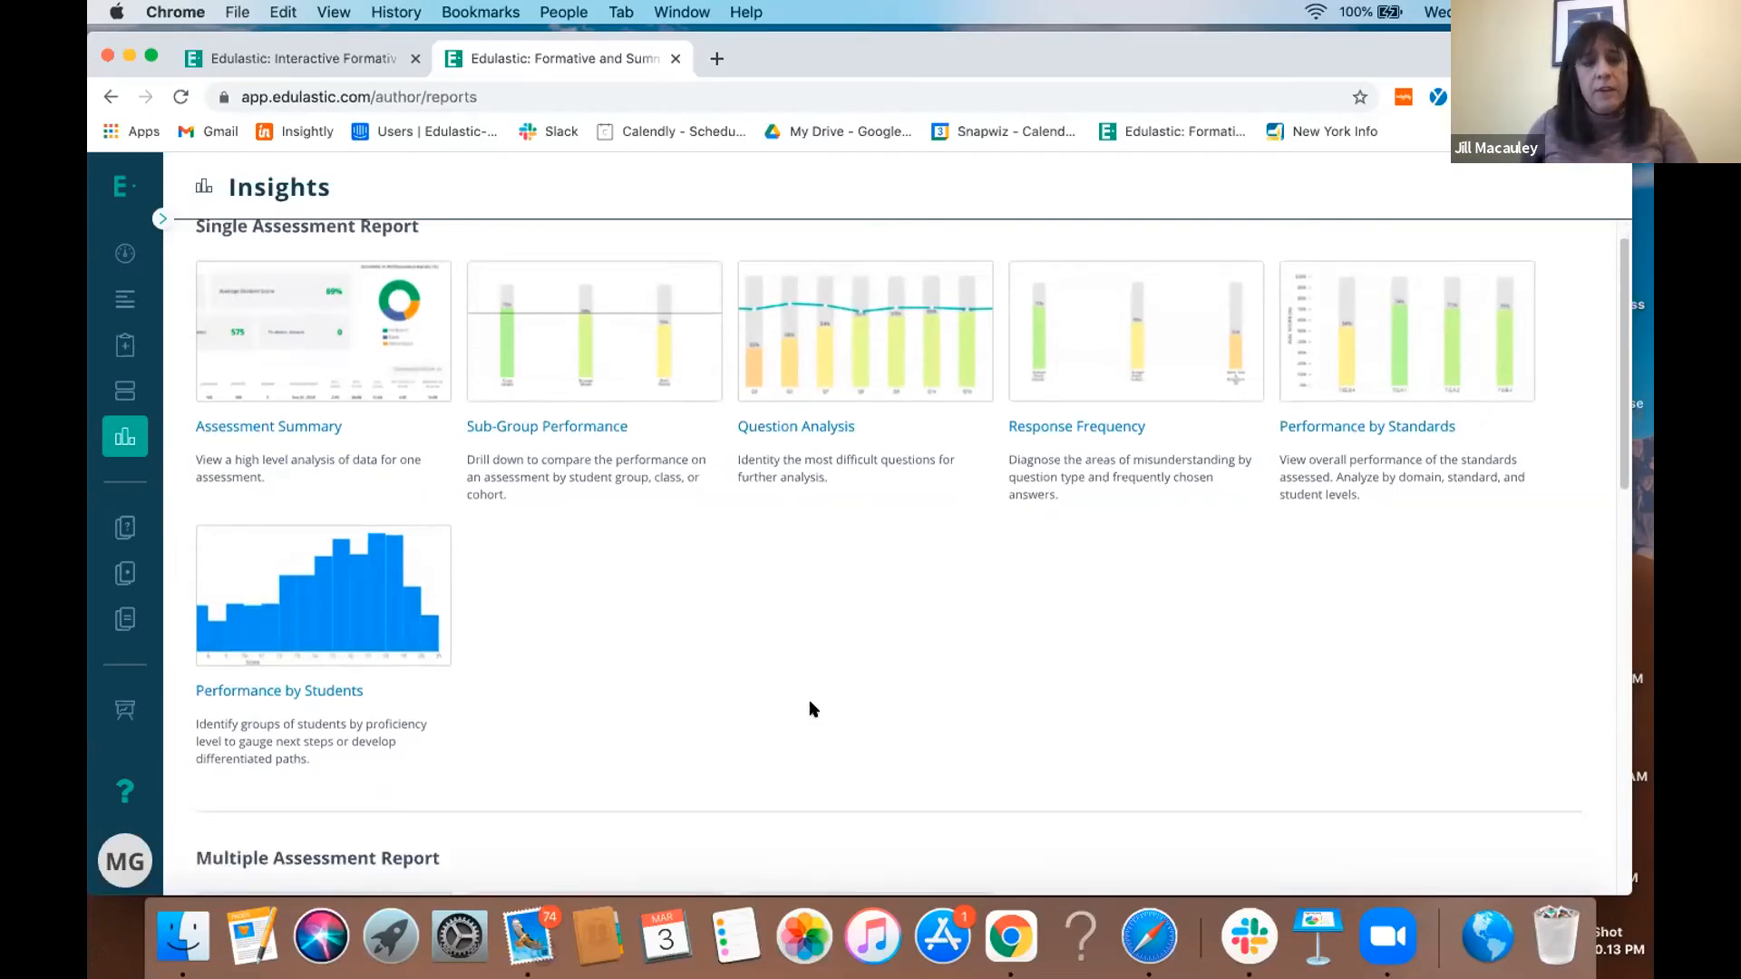
scroll(814, 709, down, 3)
scroll(810, 709, down, 6)
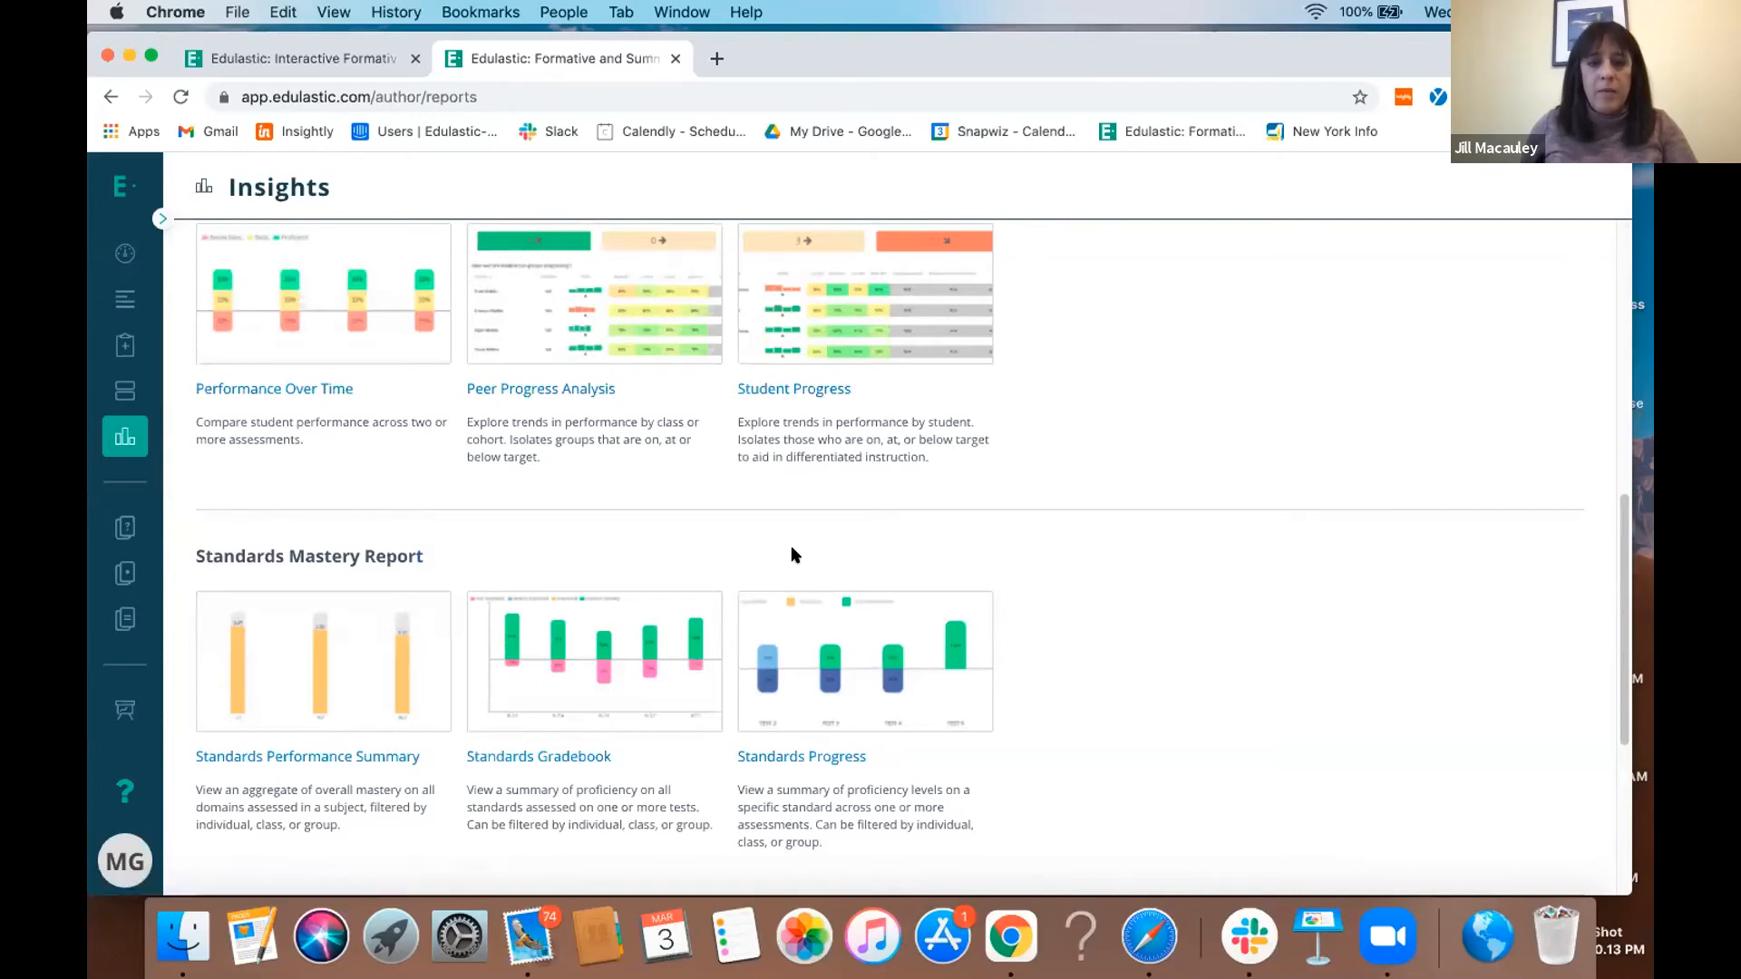
scroll(791, 555, down, 2)
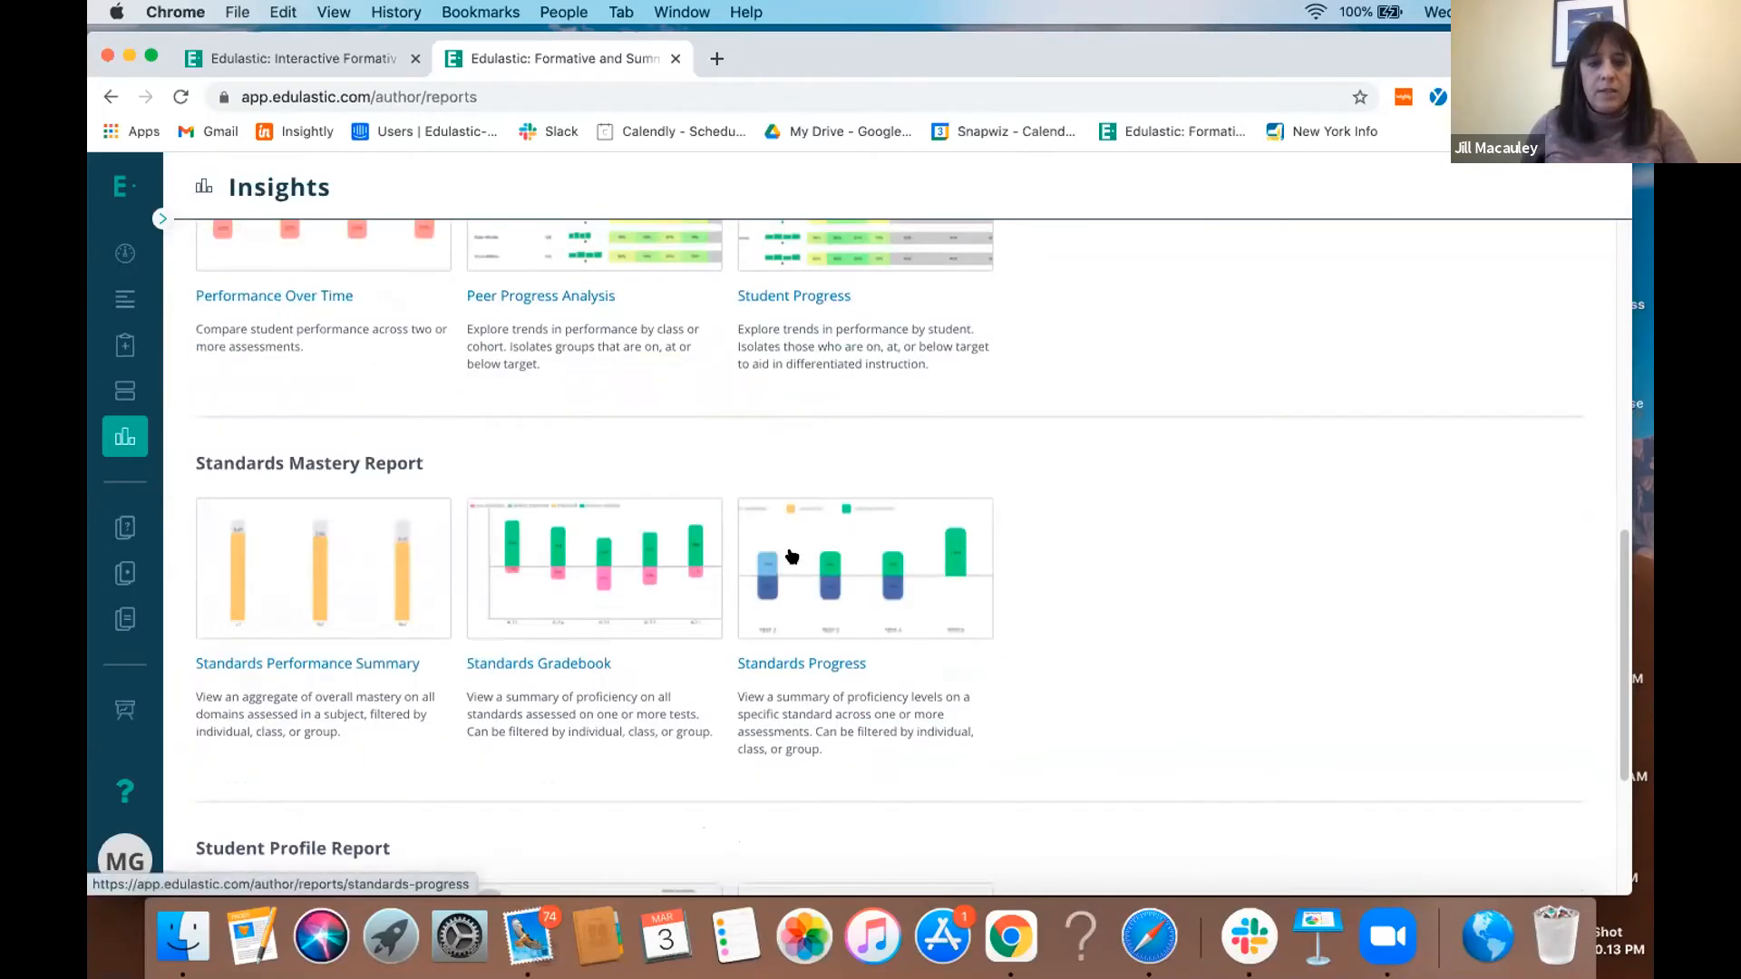
scroll(792, 556, down, 3)
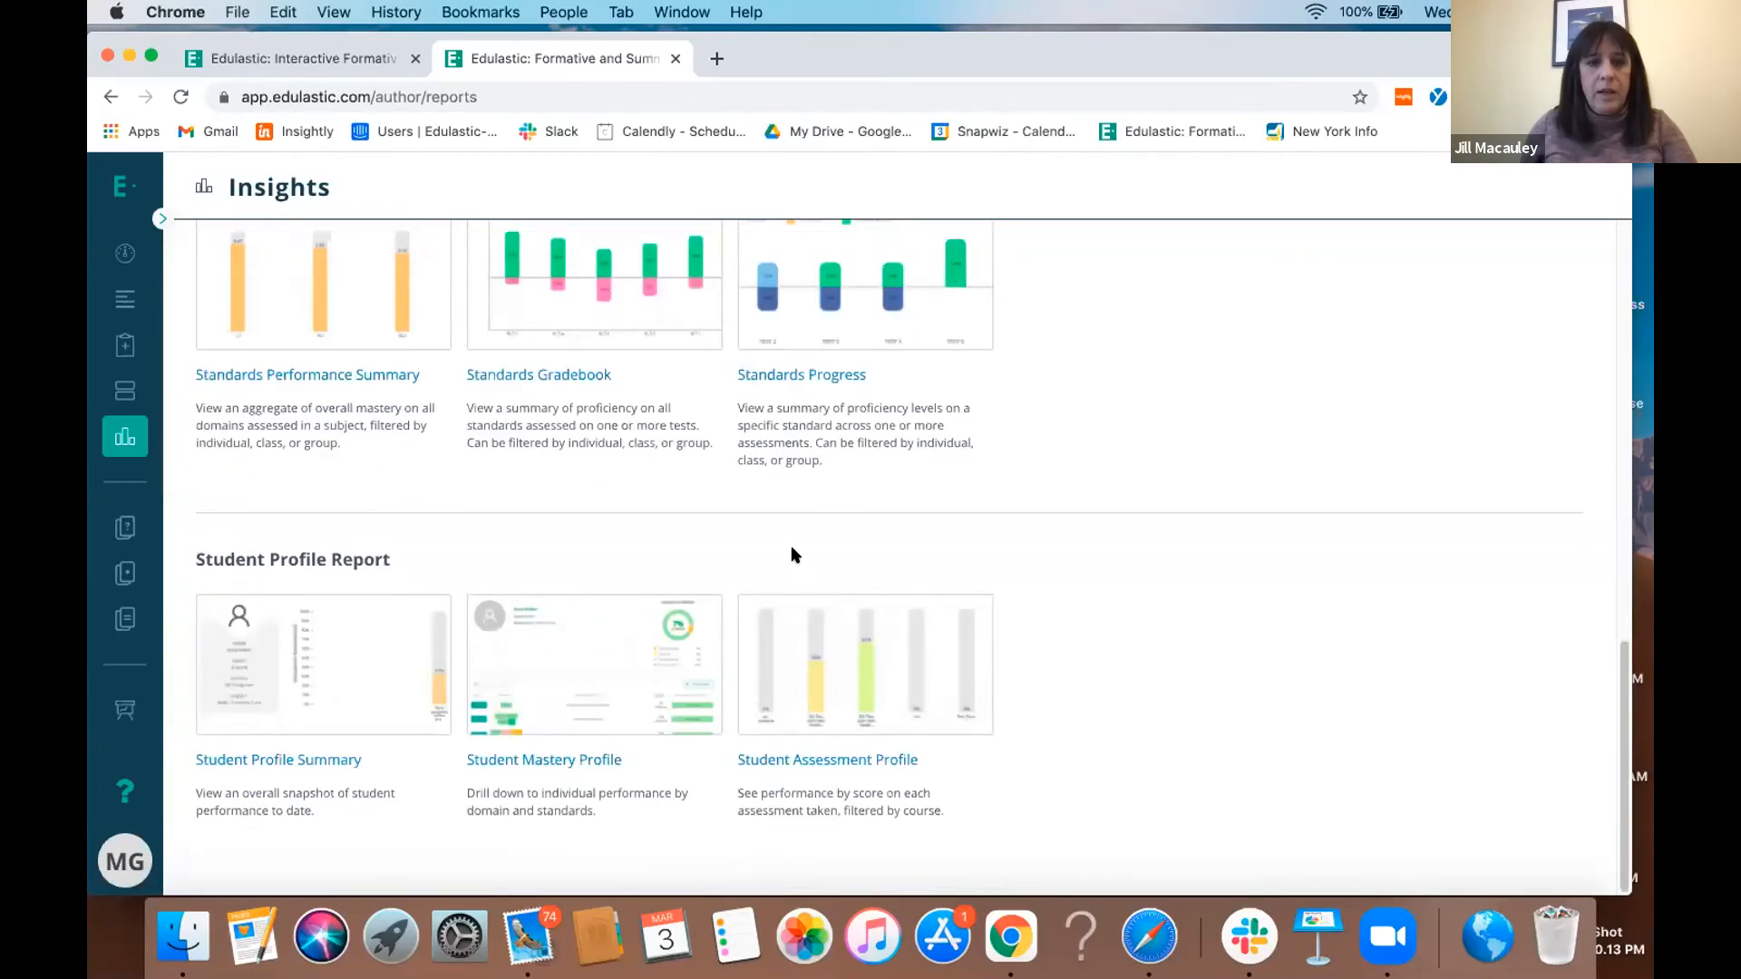
scroll(792, 555, up, 15)
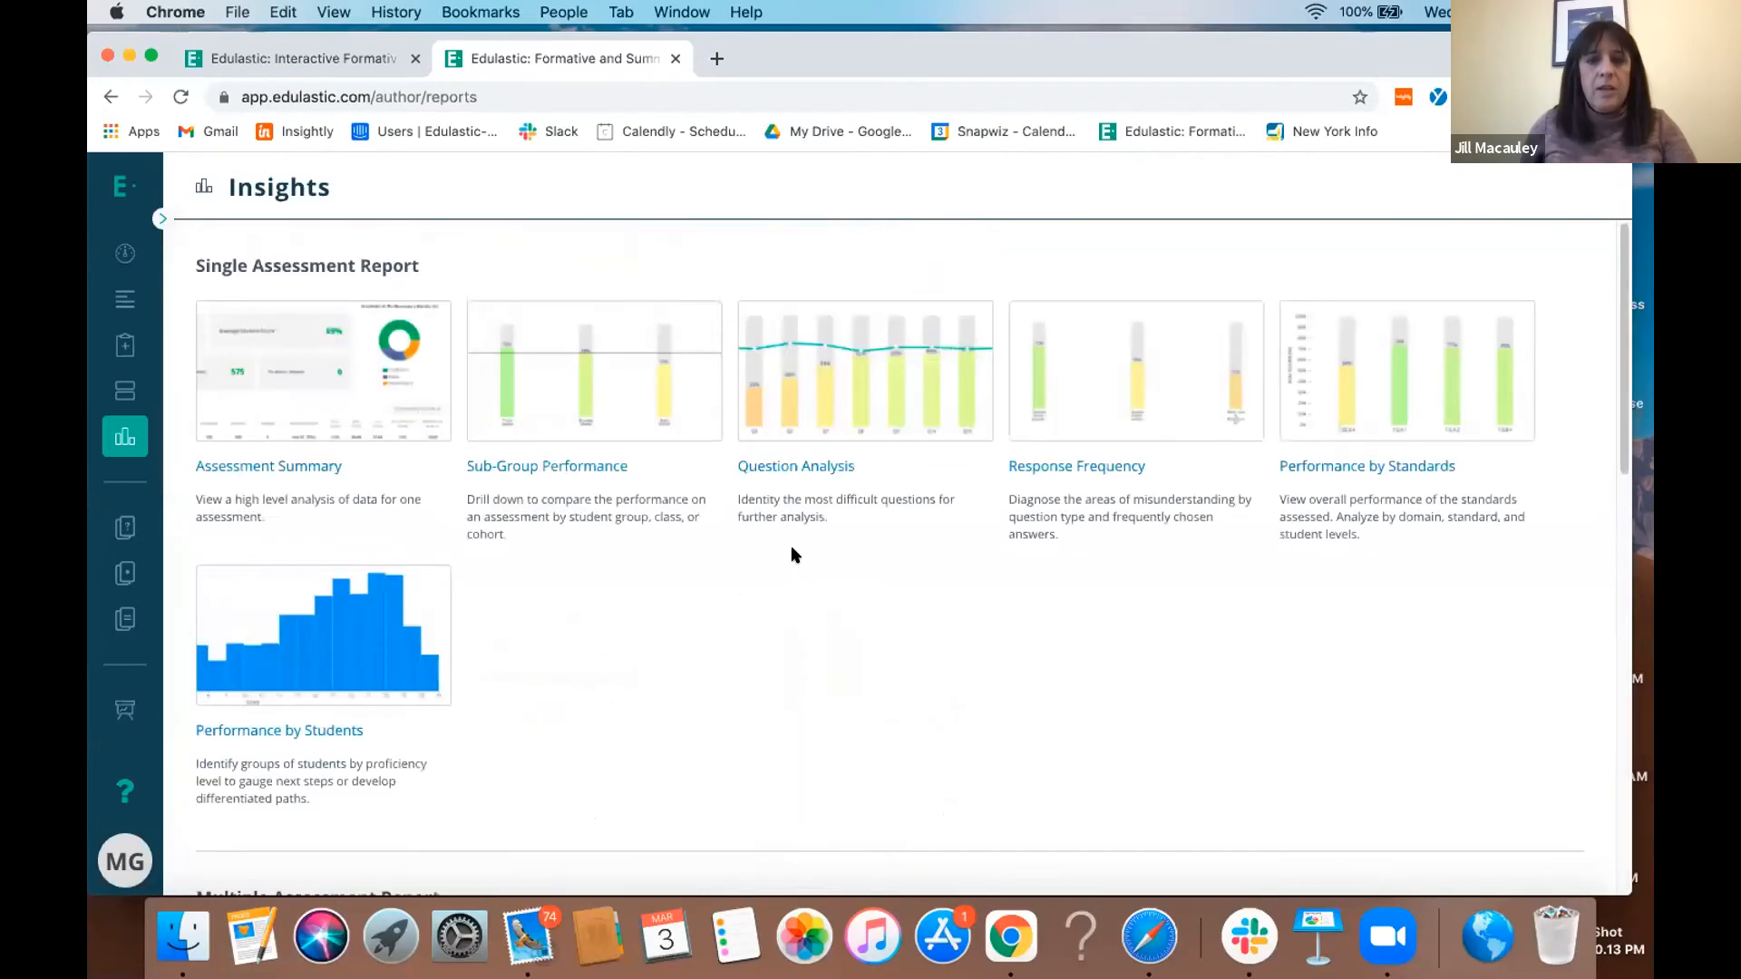
click(161, 221)
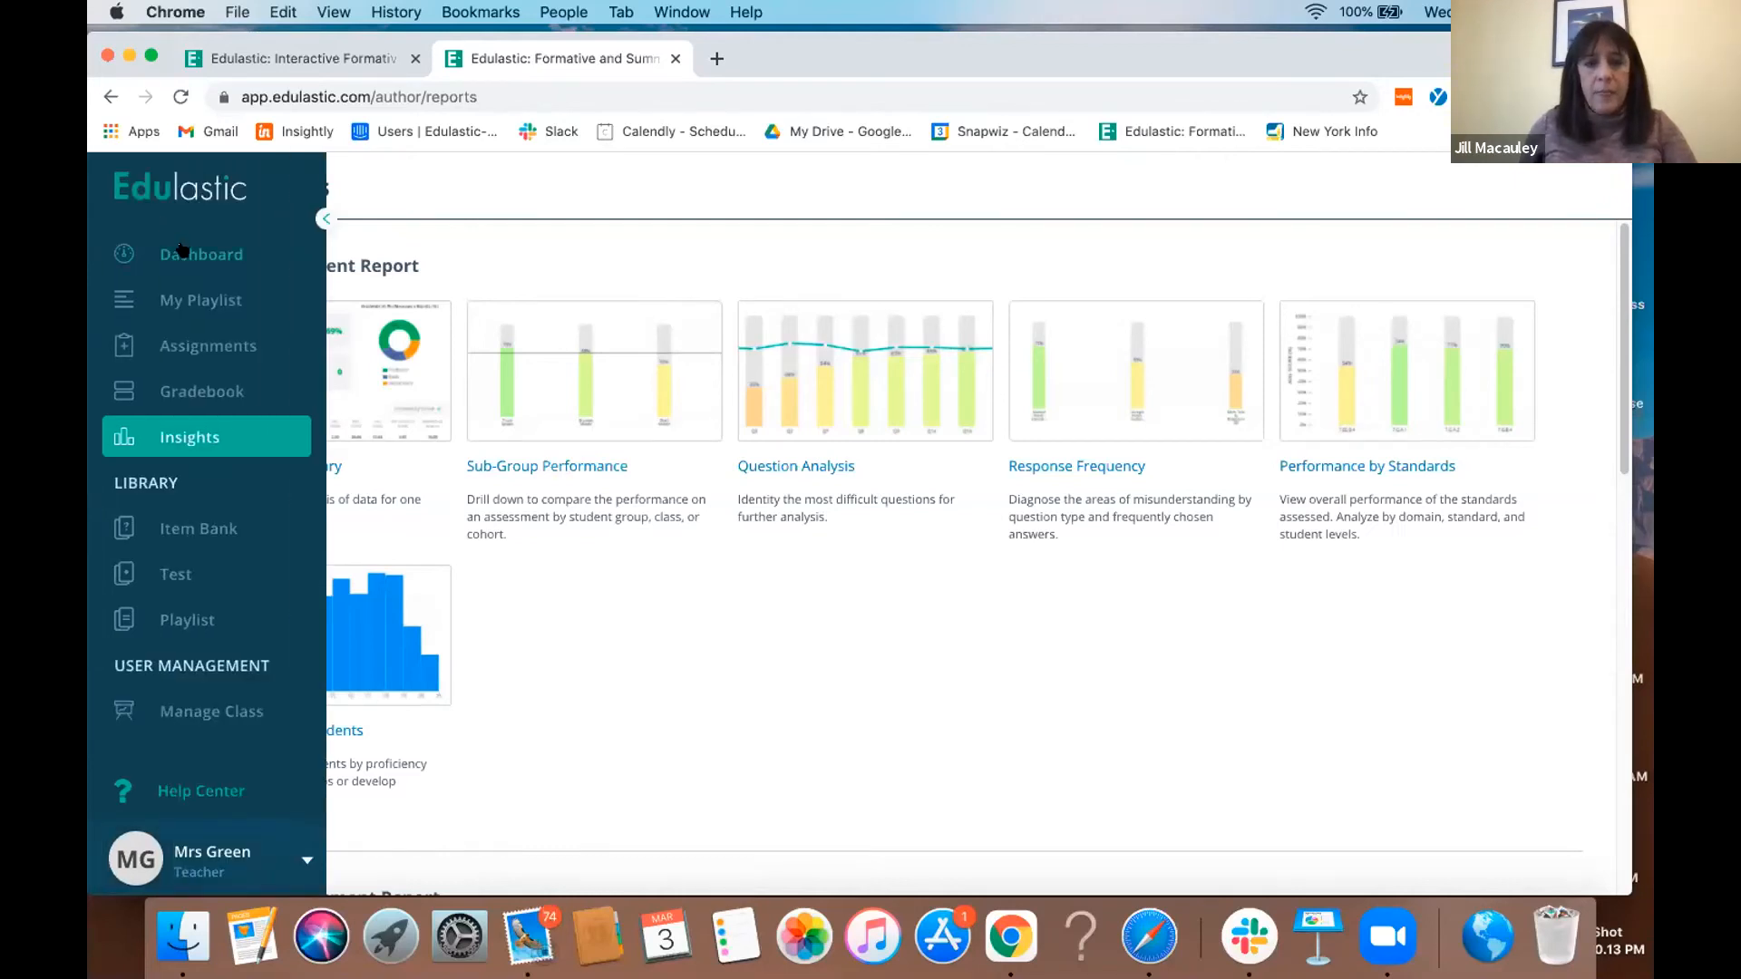
click(181, 252)
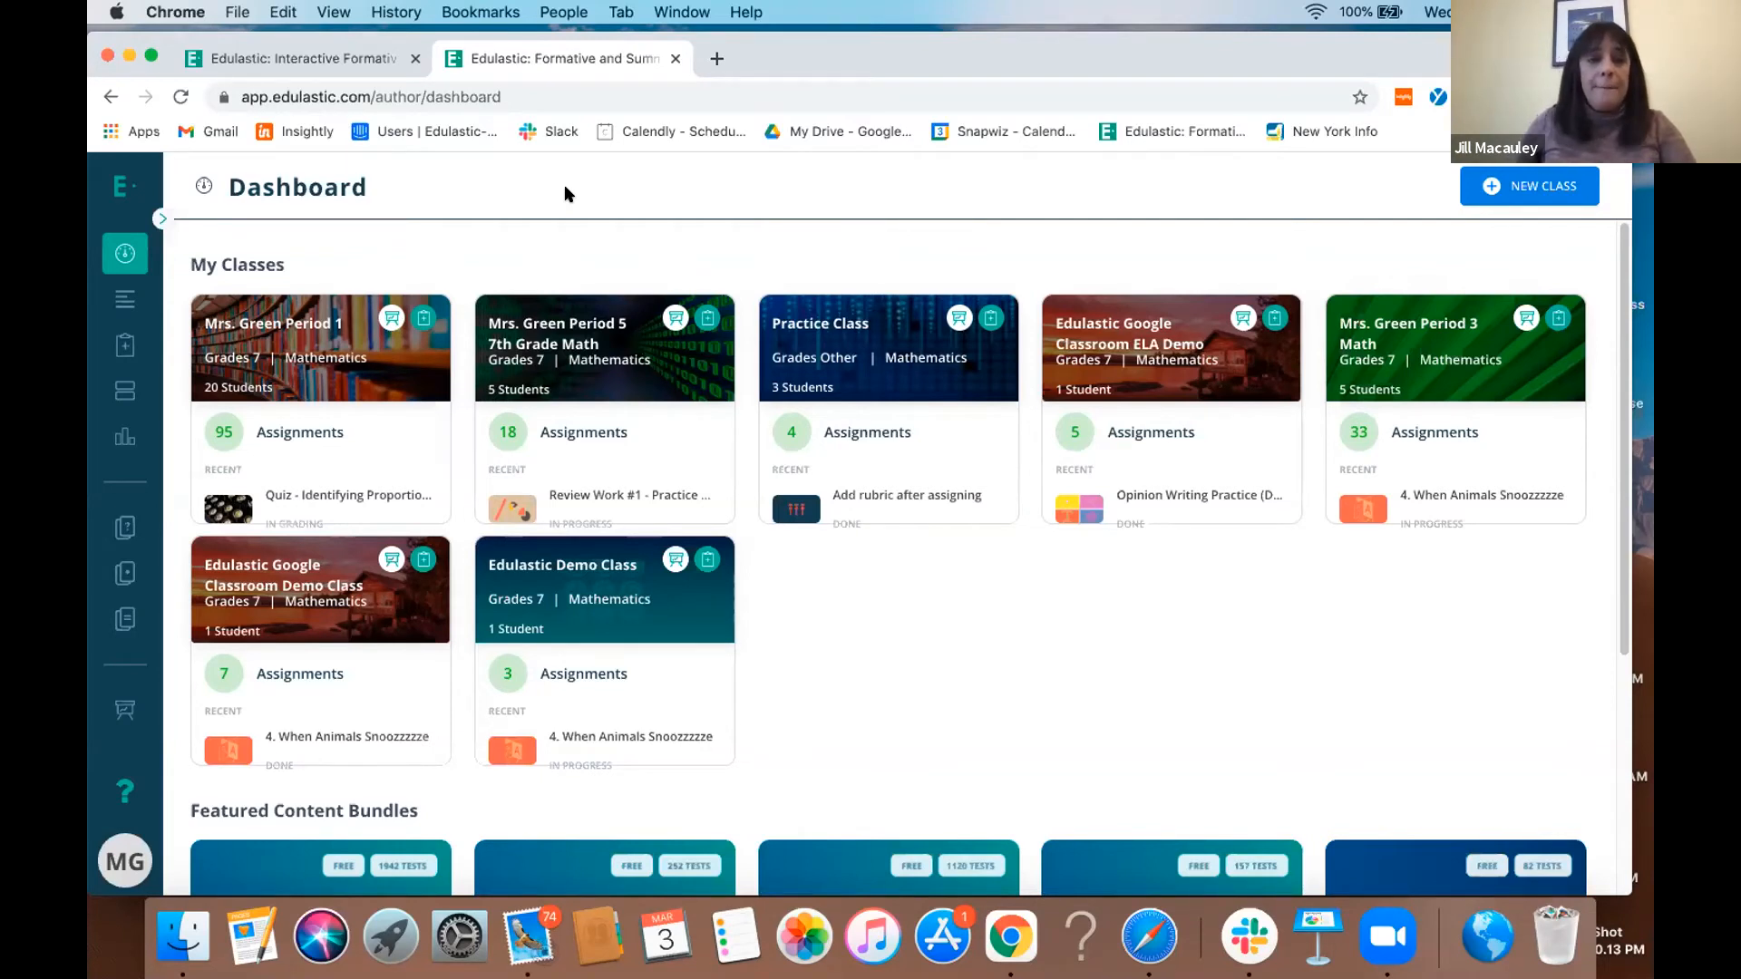
- Open the playlist library and filter the playlists by the Spark Math collection
click(160, 220)
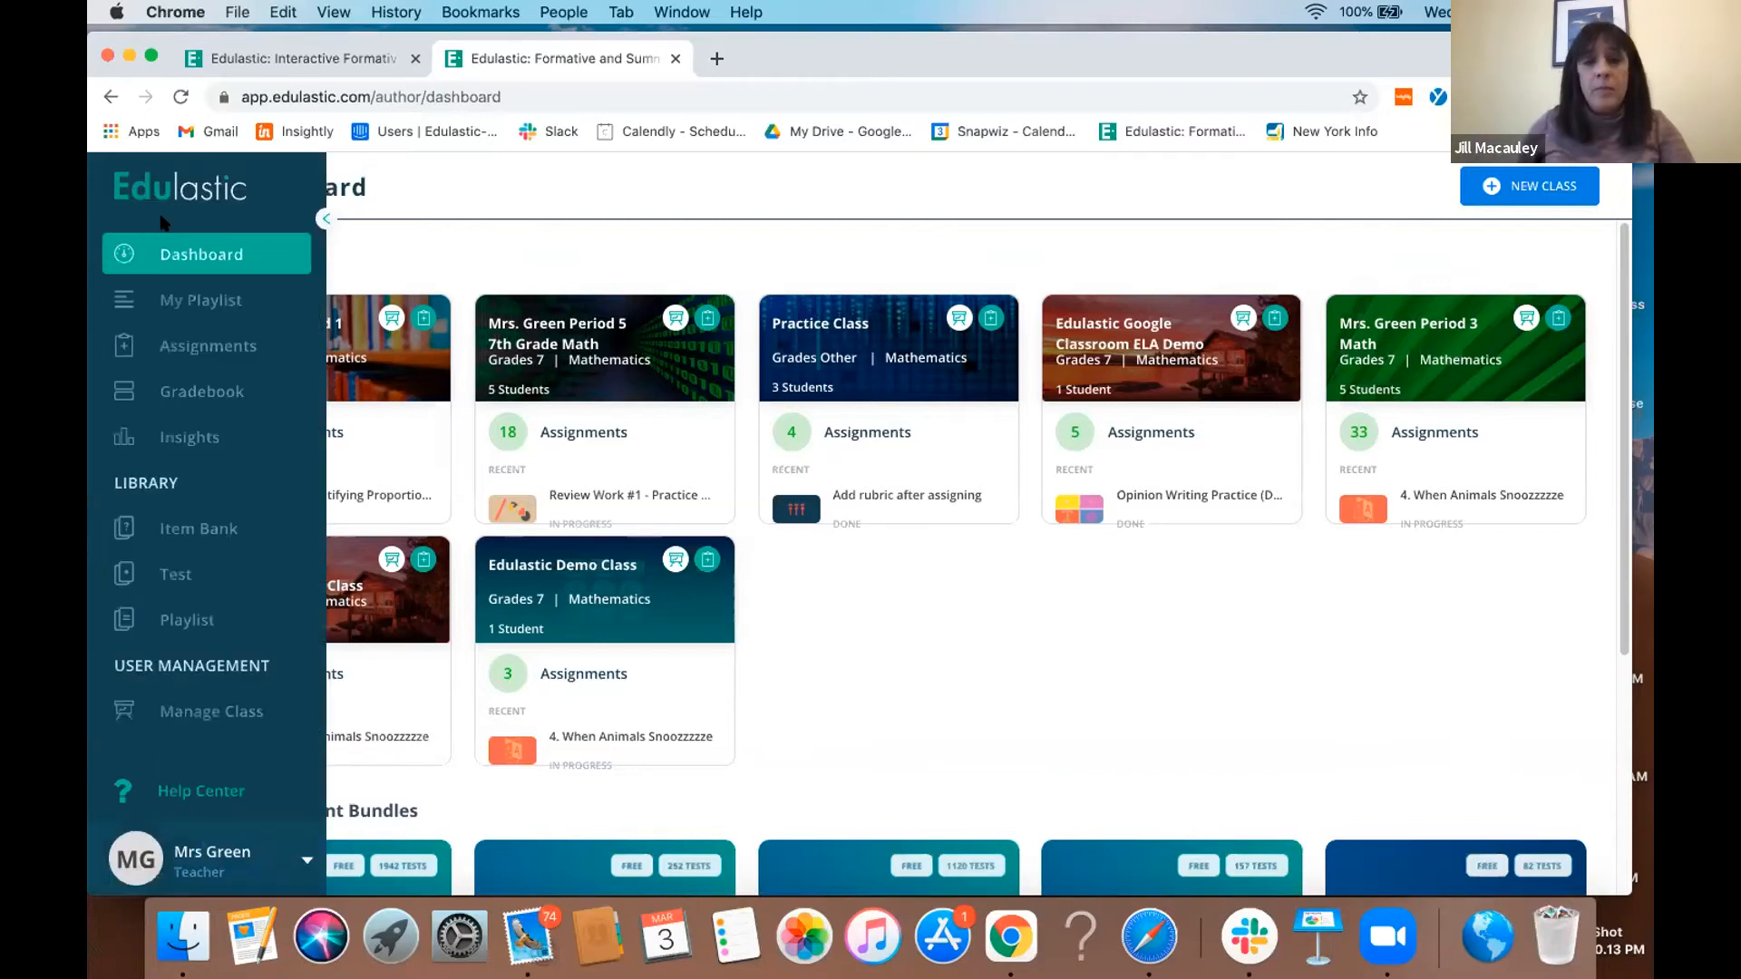
click(212, 623)
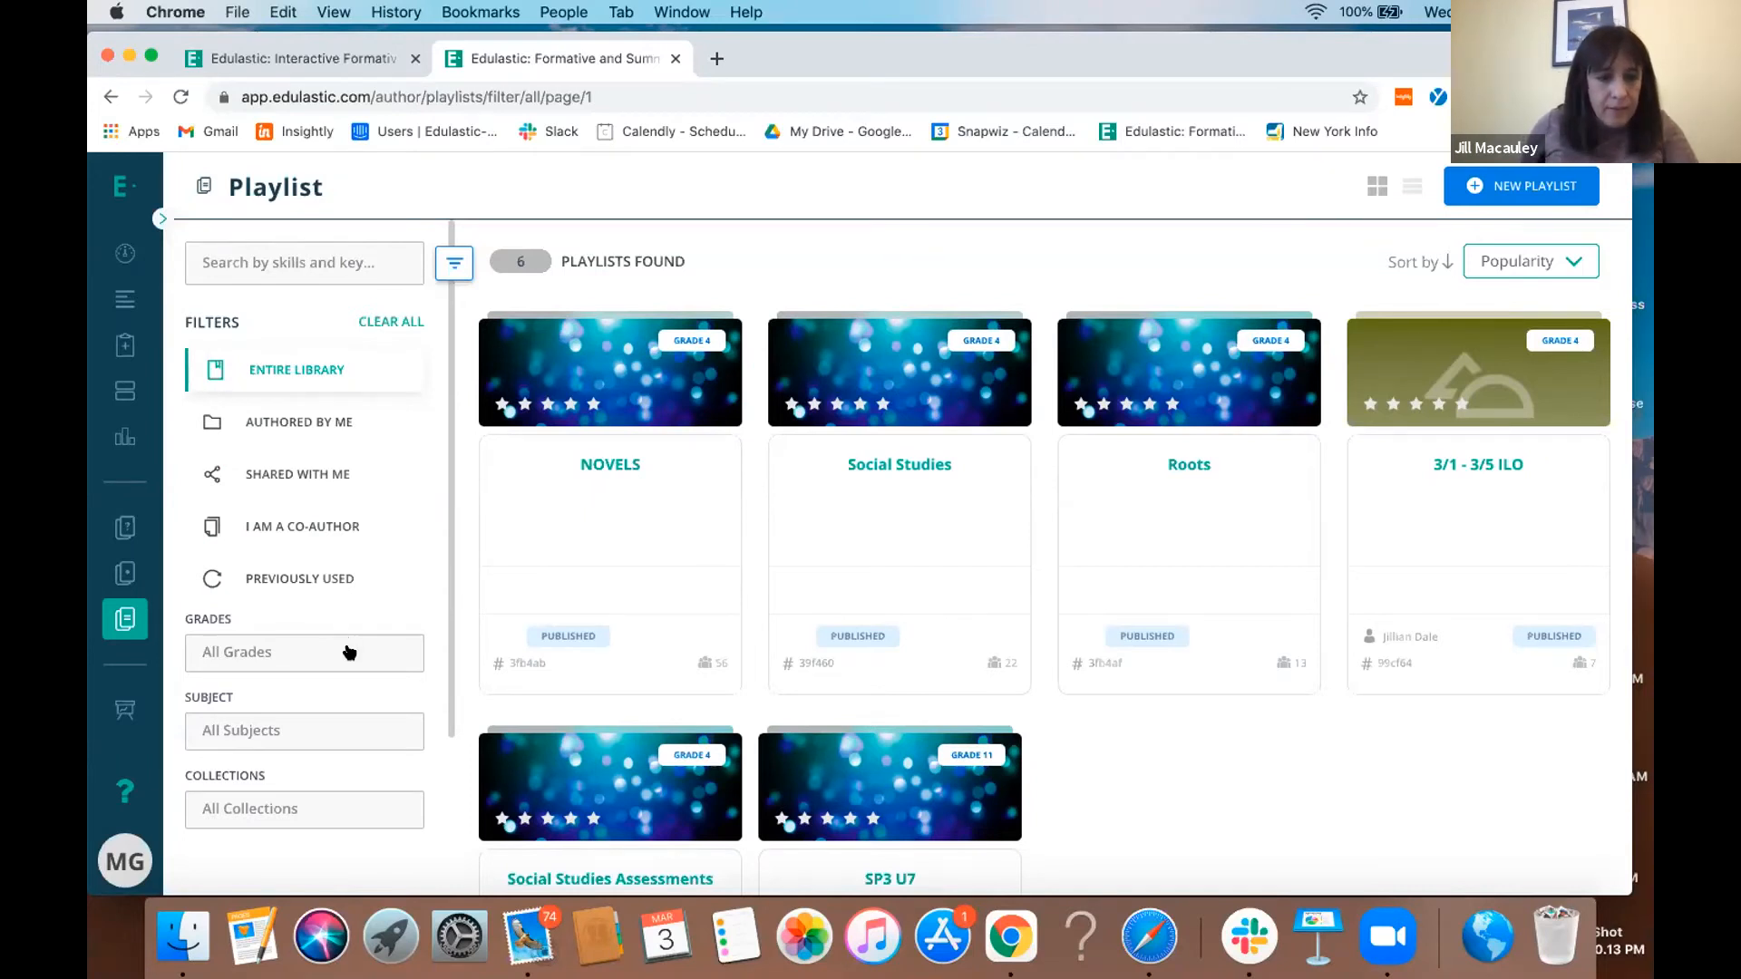
scroll(345, 646, down, 2)
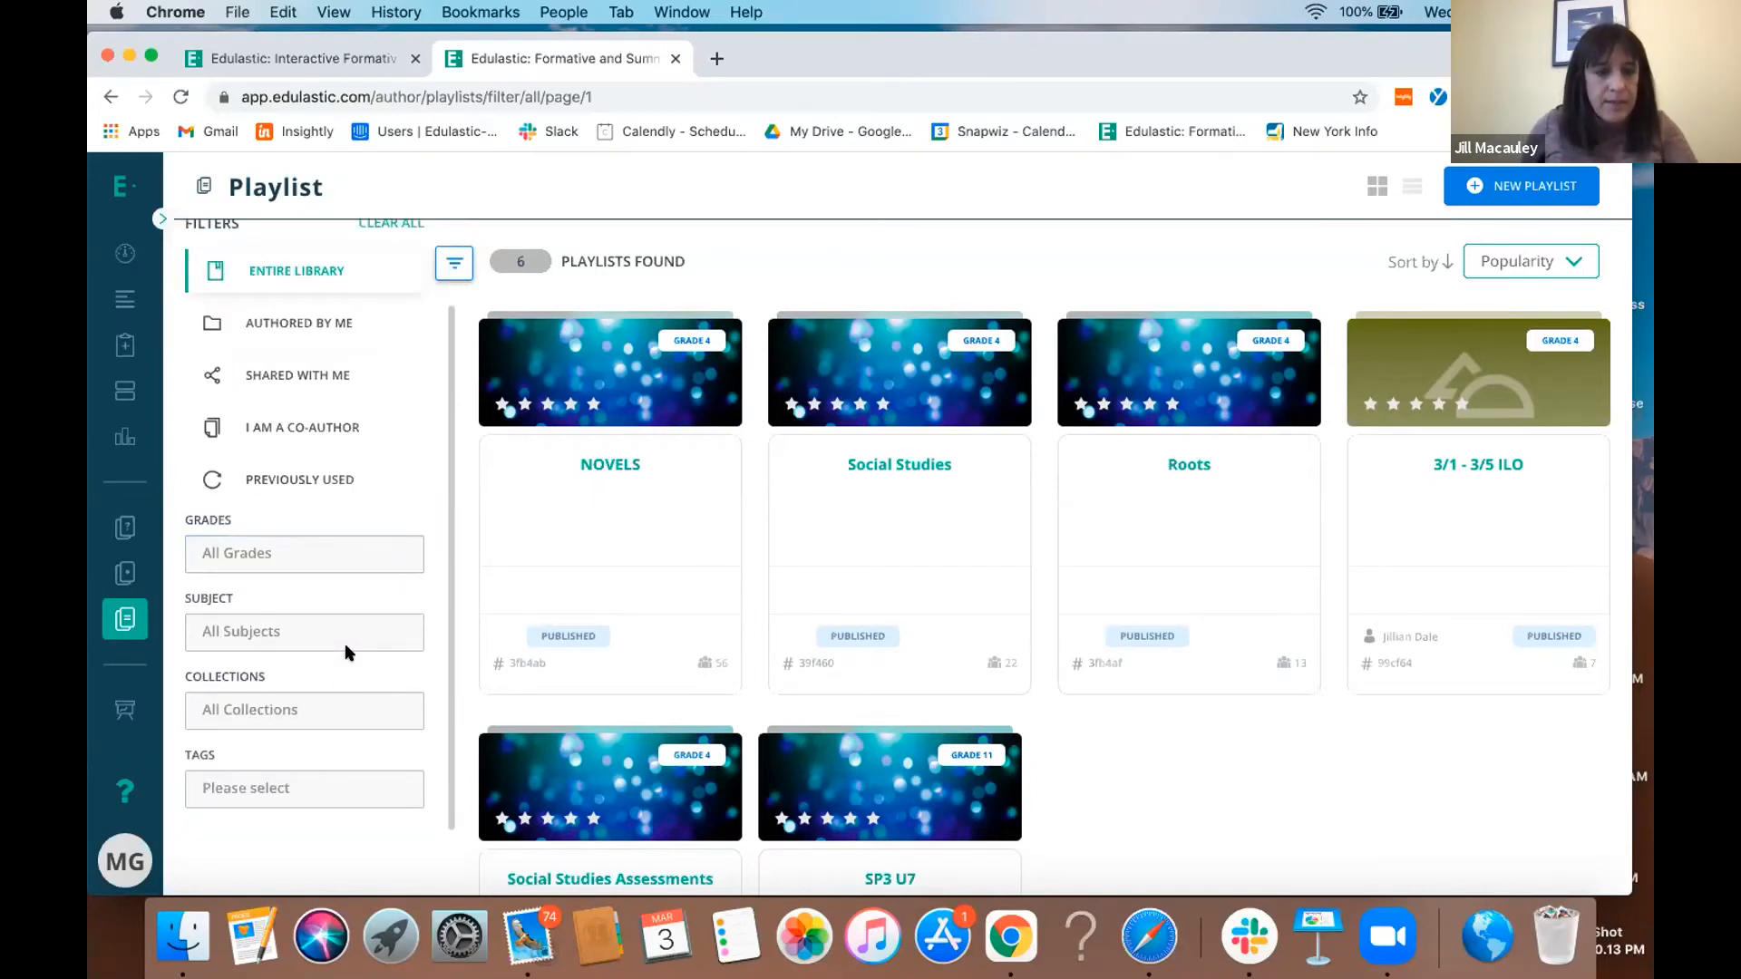
click(328, 709)
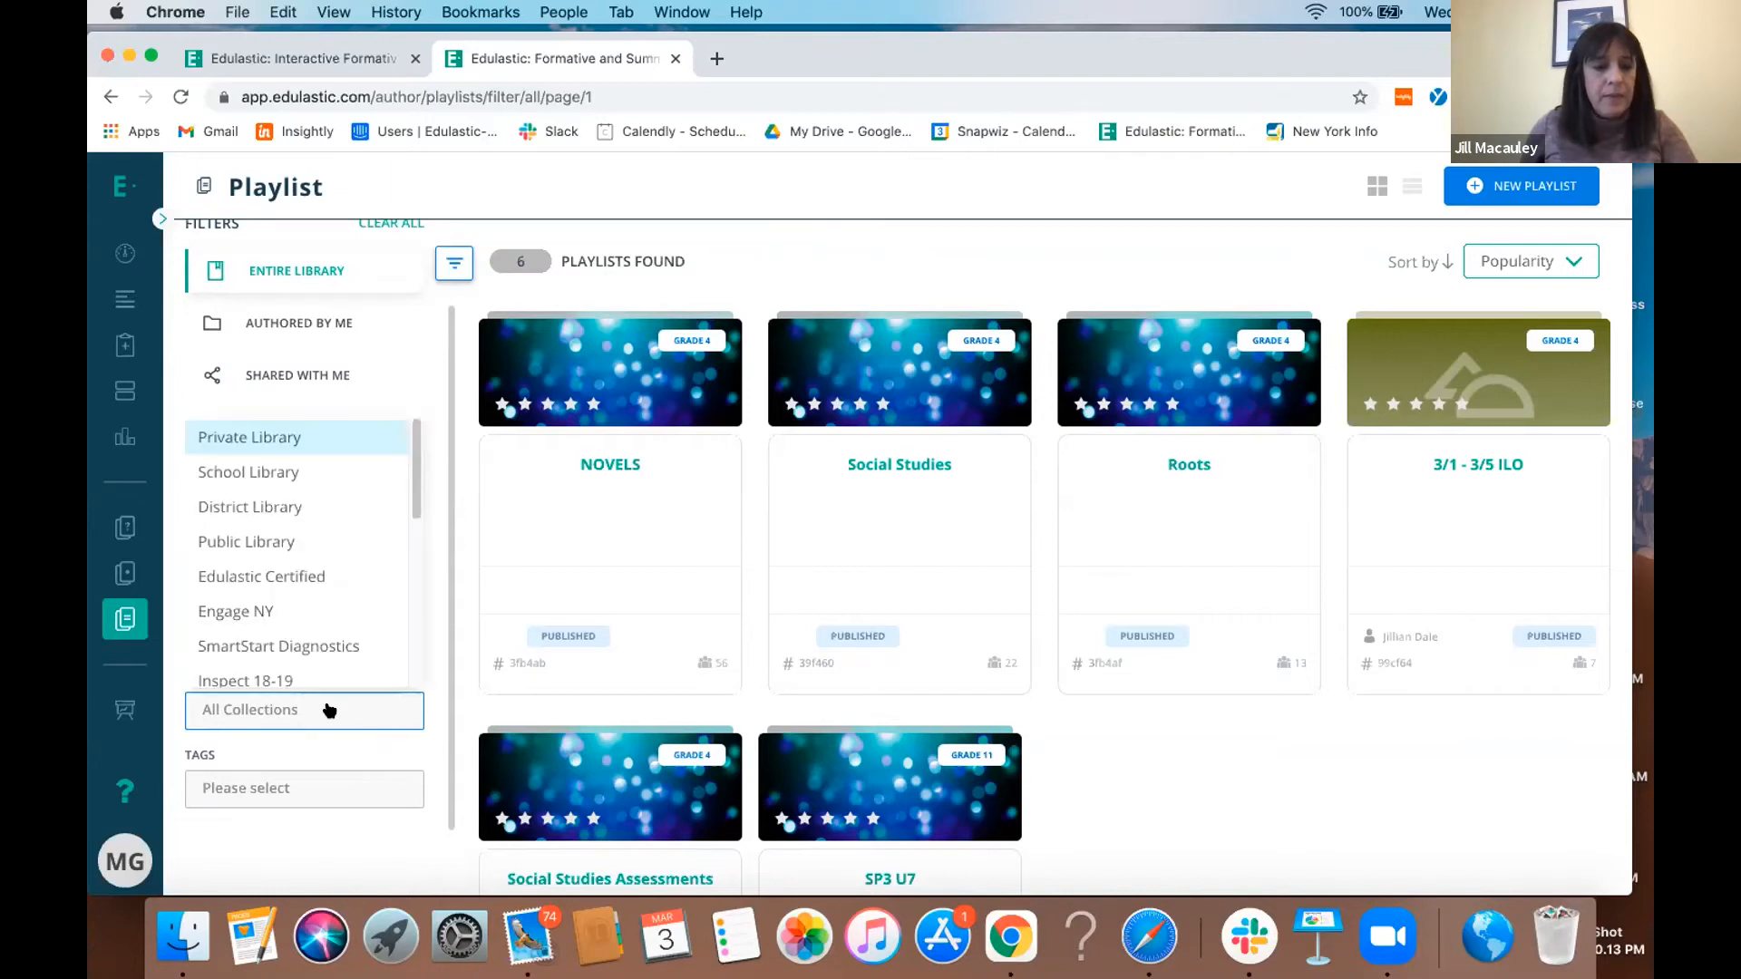
scroll(343, 668, down, 4)
scroll(342, 662, down, 1)
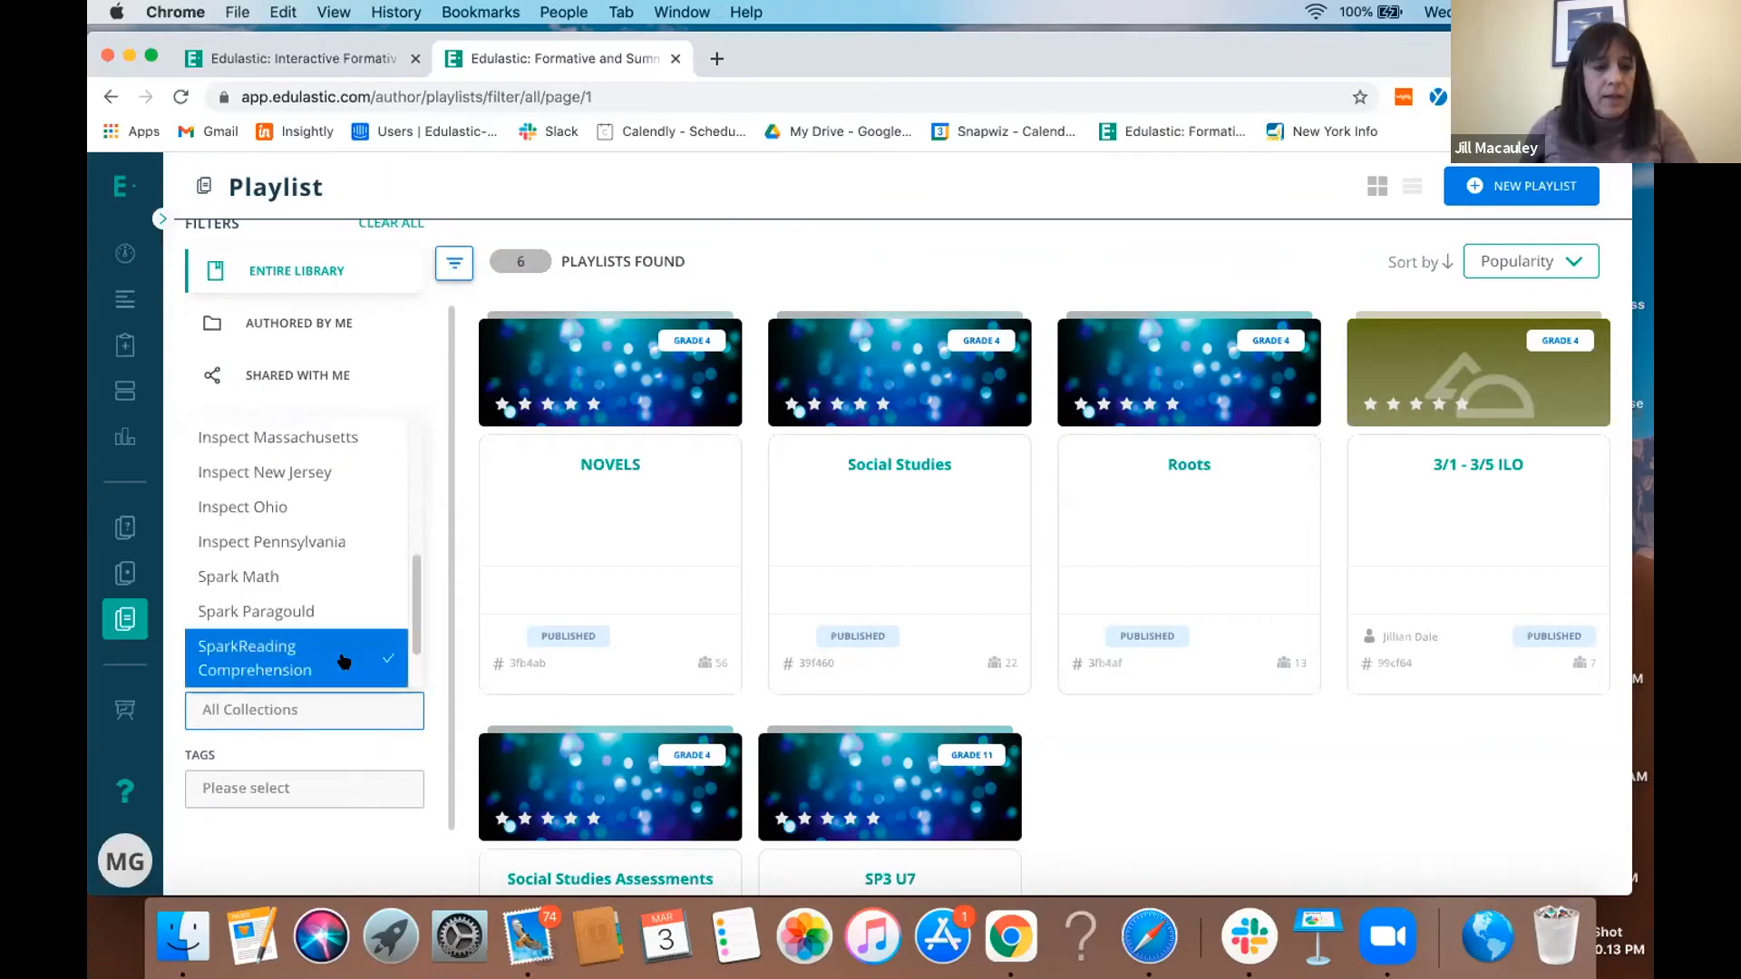
click(269, 577)
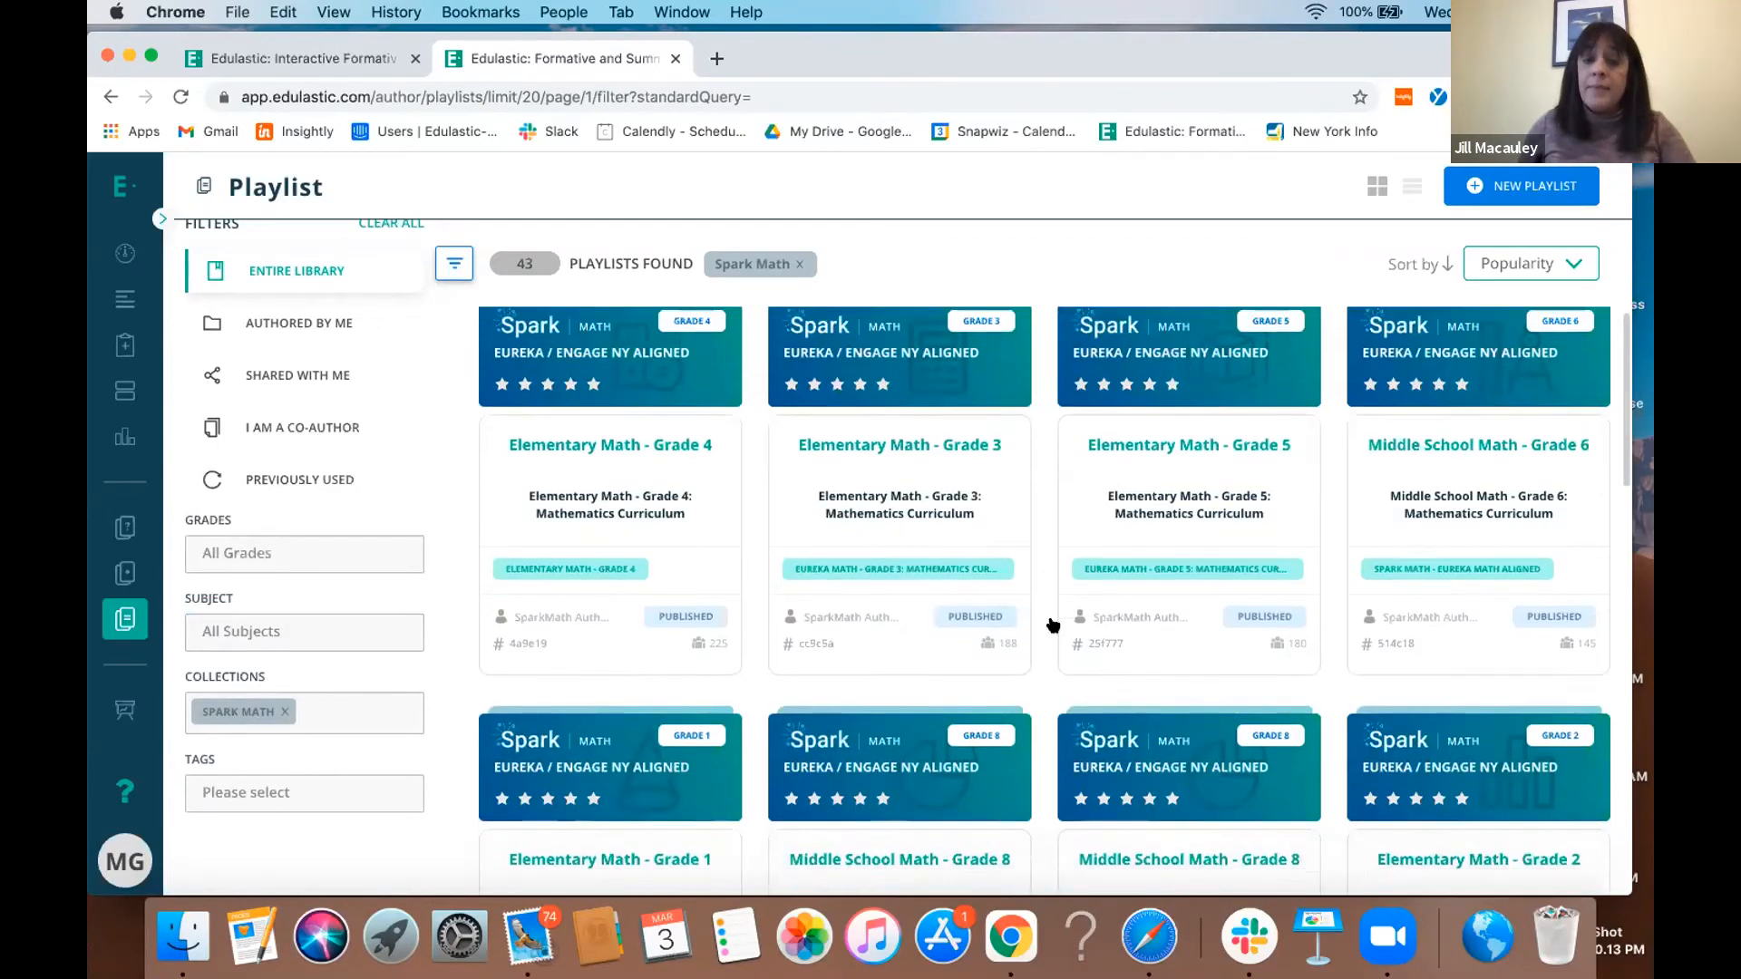
- Browse the Spark Math playlists to examine the grade levels and curricula they cover
scroll(1053, 626, down, 2)
scroll(1053, 626, down, 3)
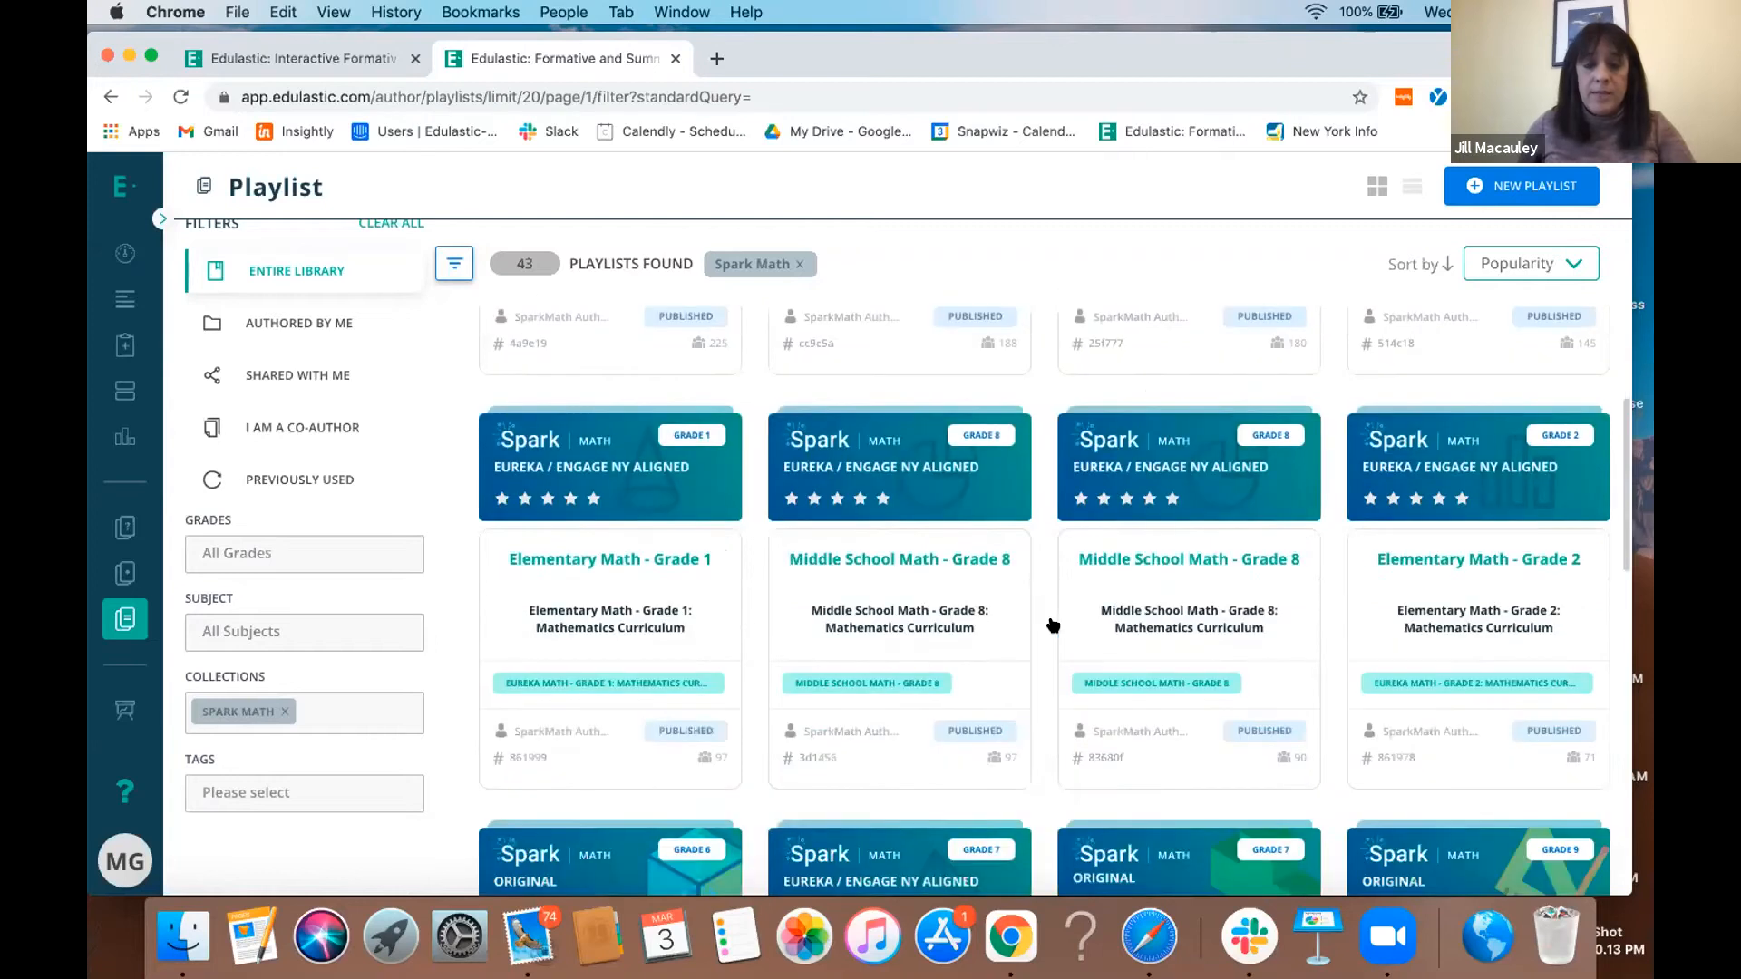
scroll(1053, 626, down, 4)
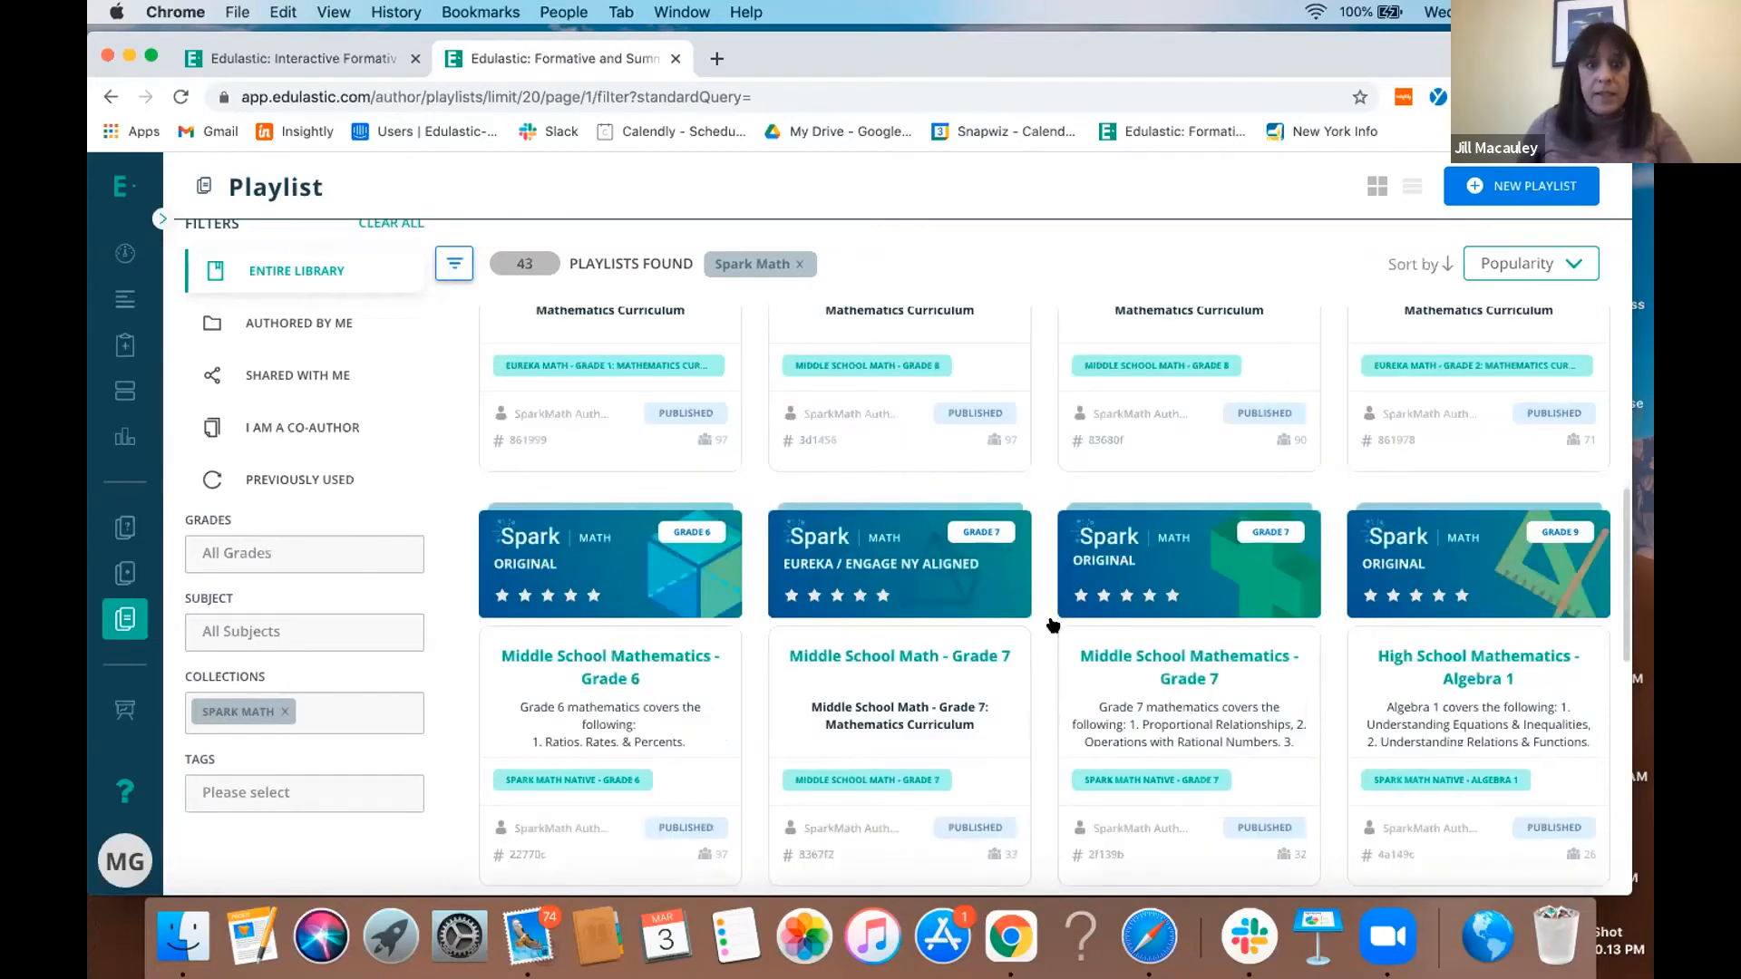
scroll(1053, 625, down, 3)
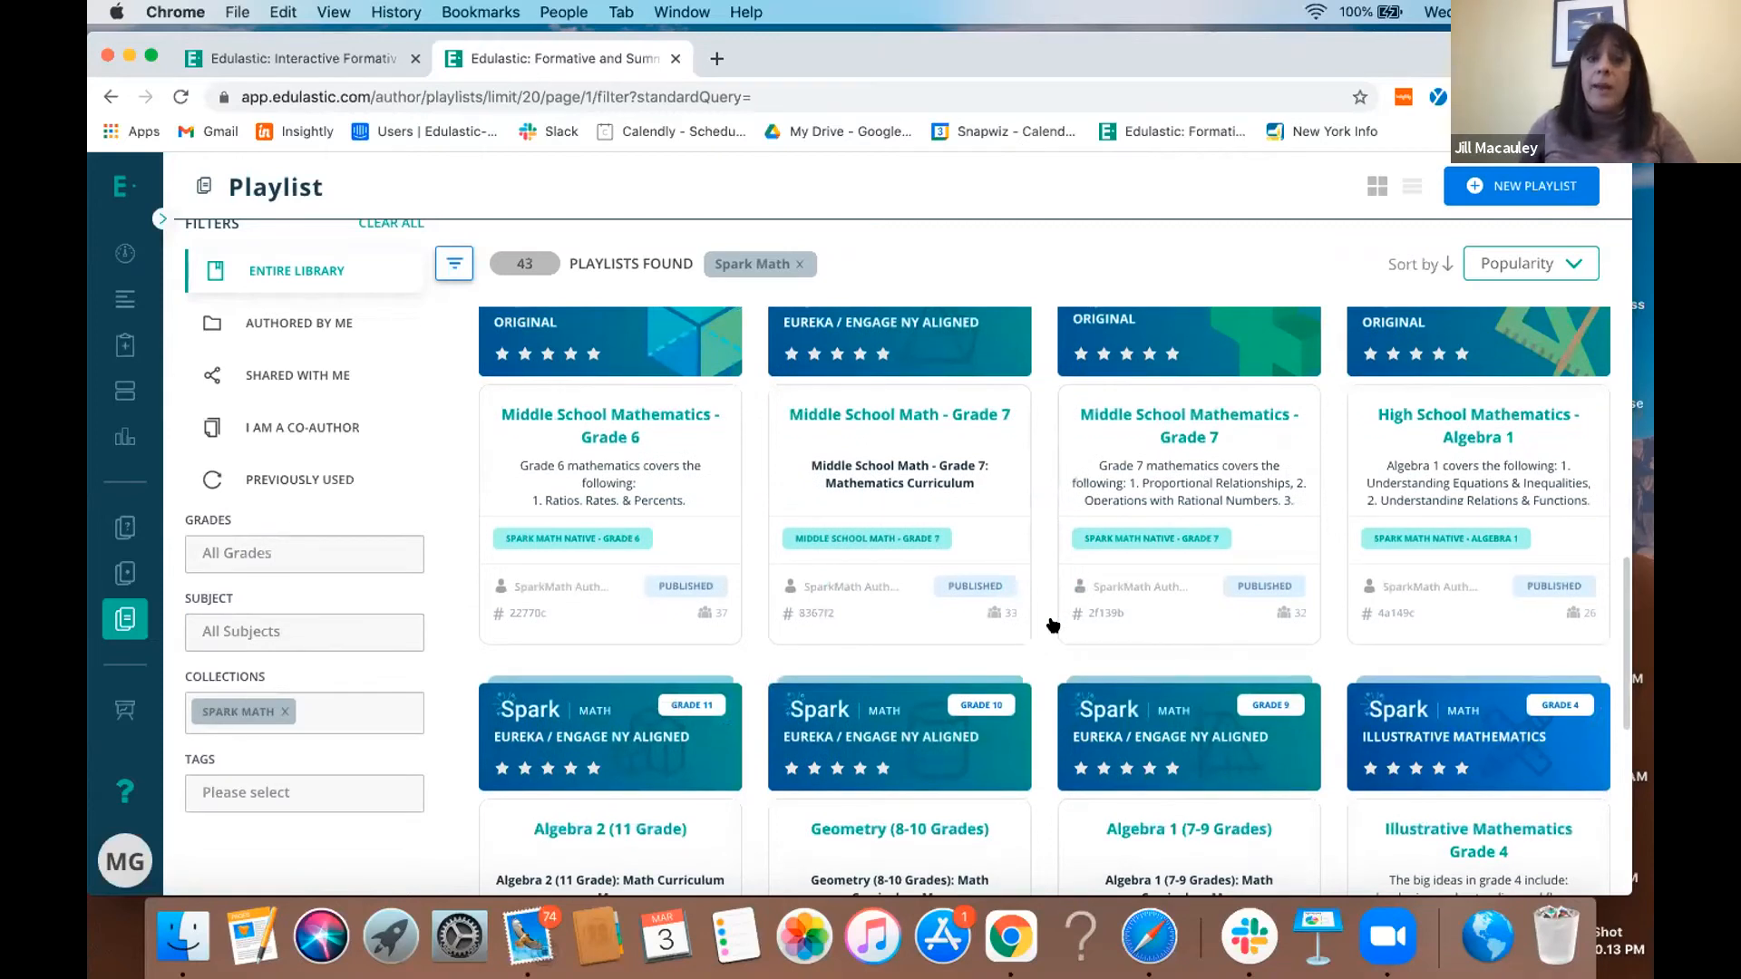
scroll(1053, 625, down, 3)
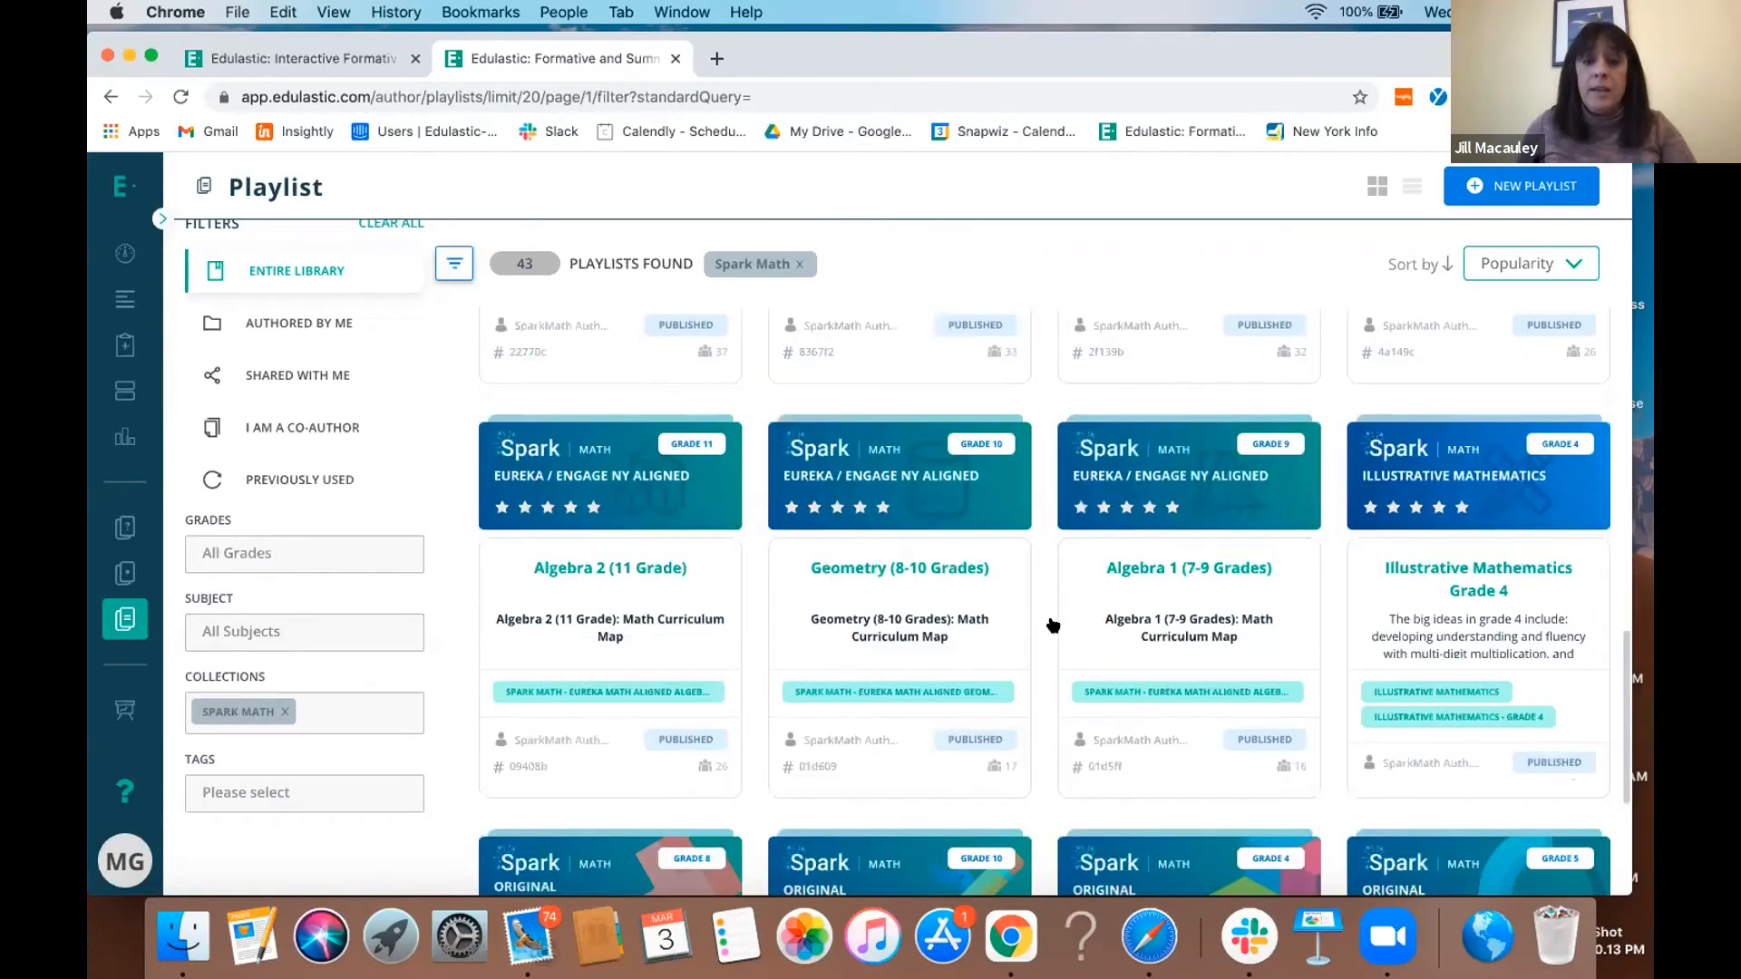
scroll(1053, 626, up, 12)
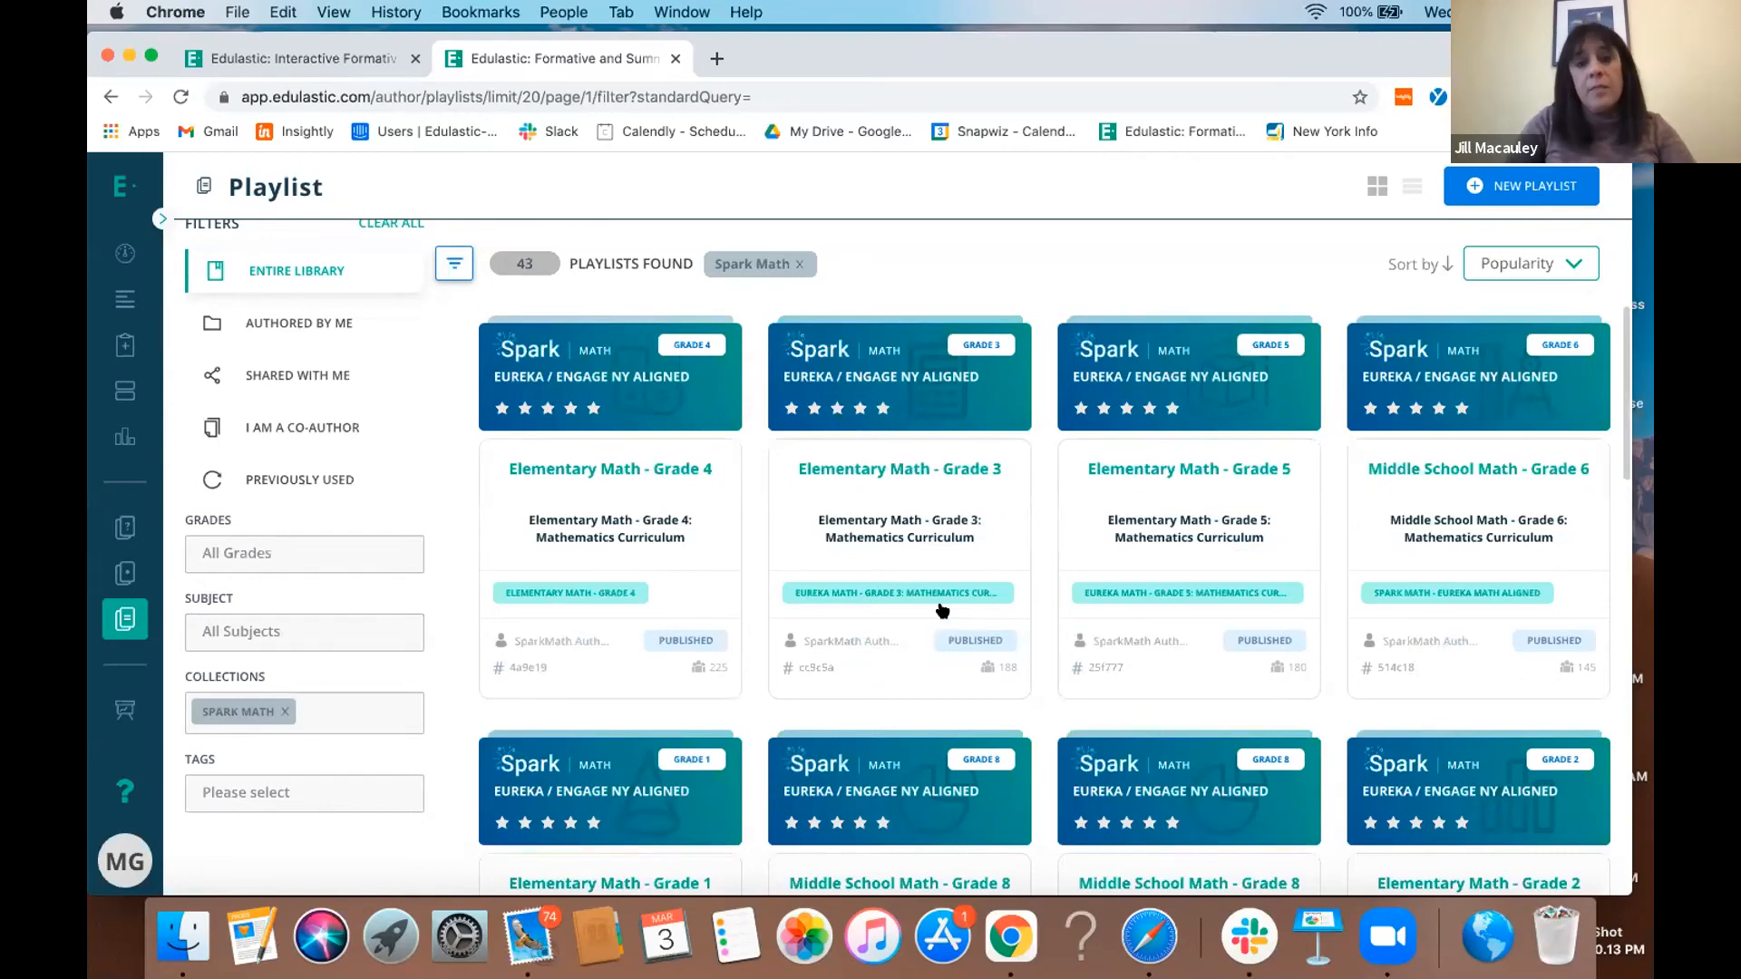
- Open the Middle School Mathematics - Grade 7 playlist, hide Module 1, and look through the quizzes in the Operations with Rational Numbers module
click(111, 309)
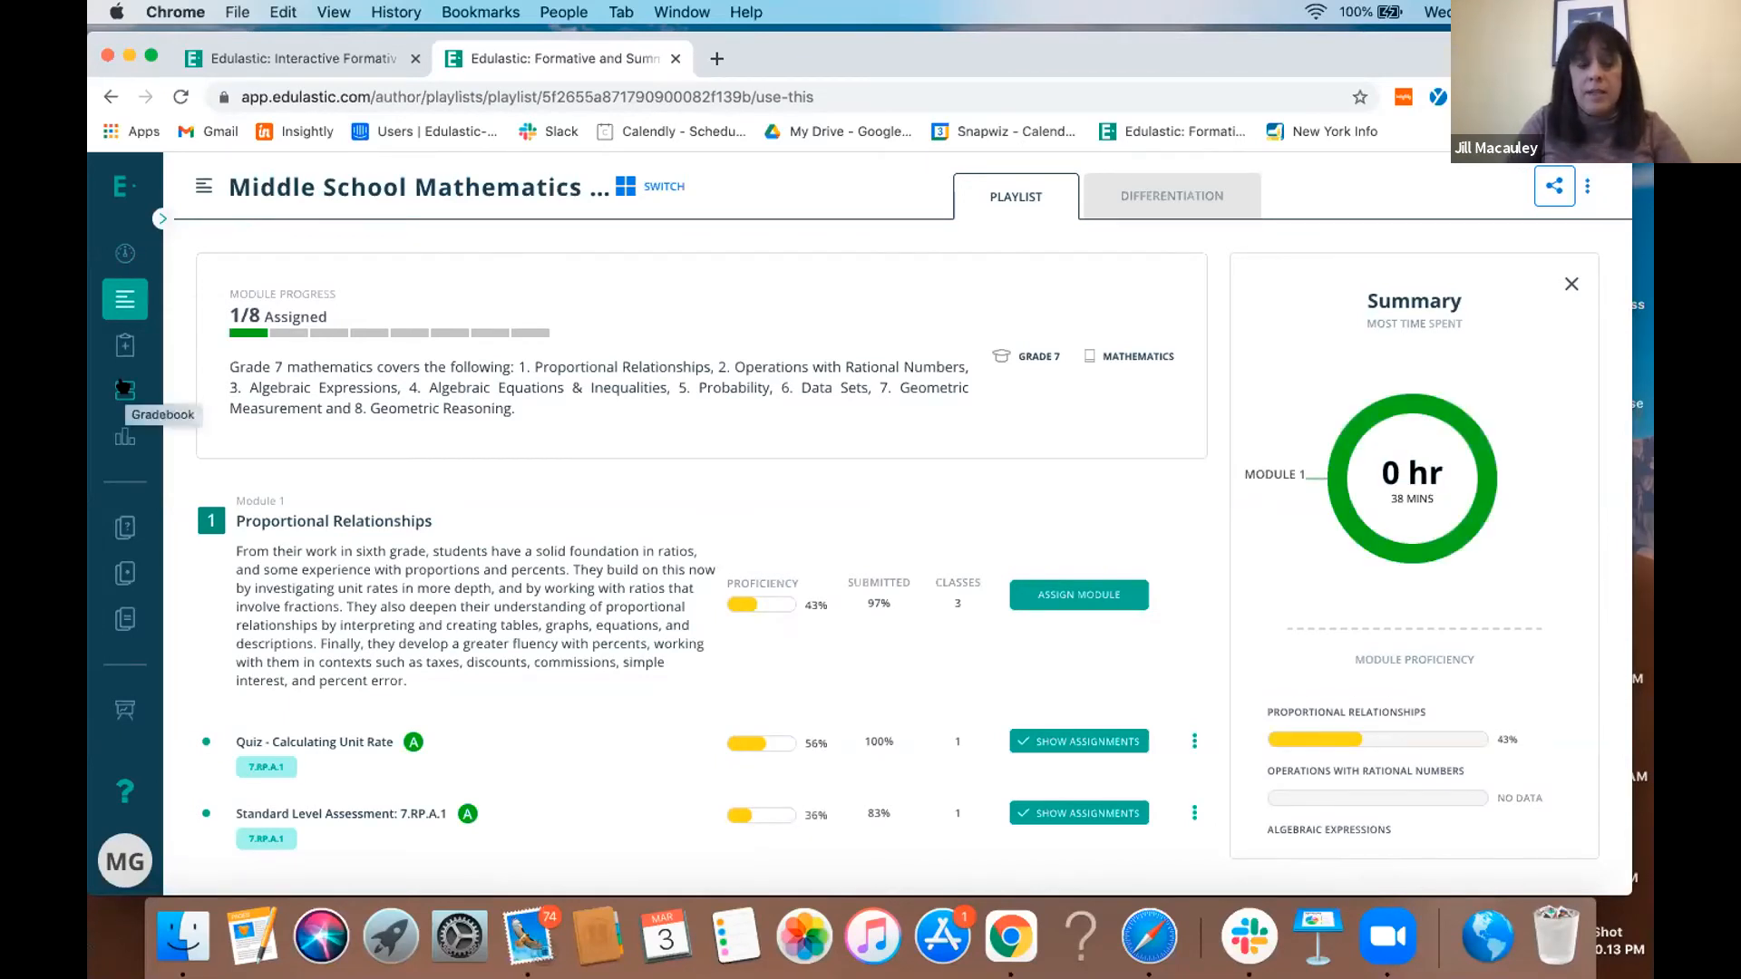
click(292, 514)
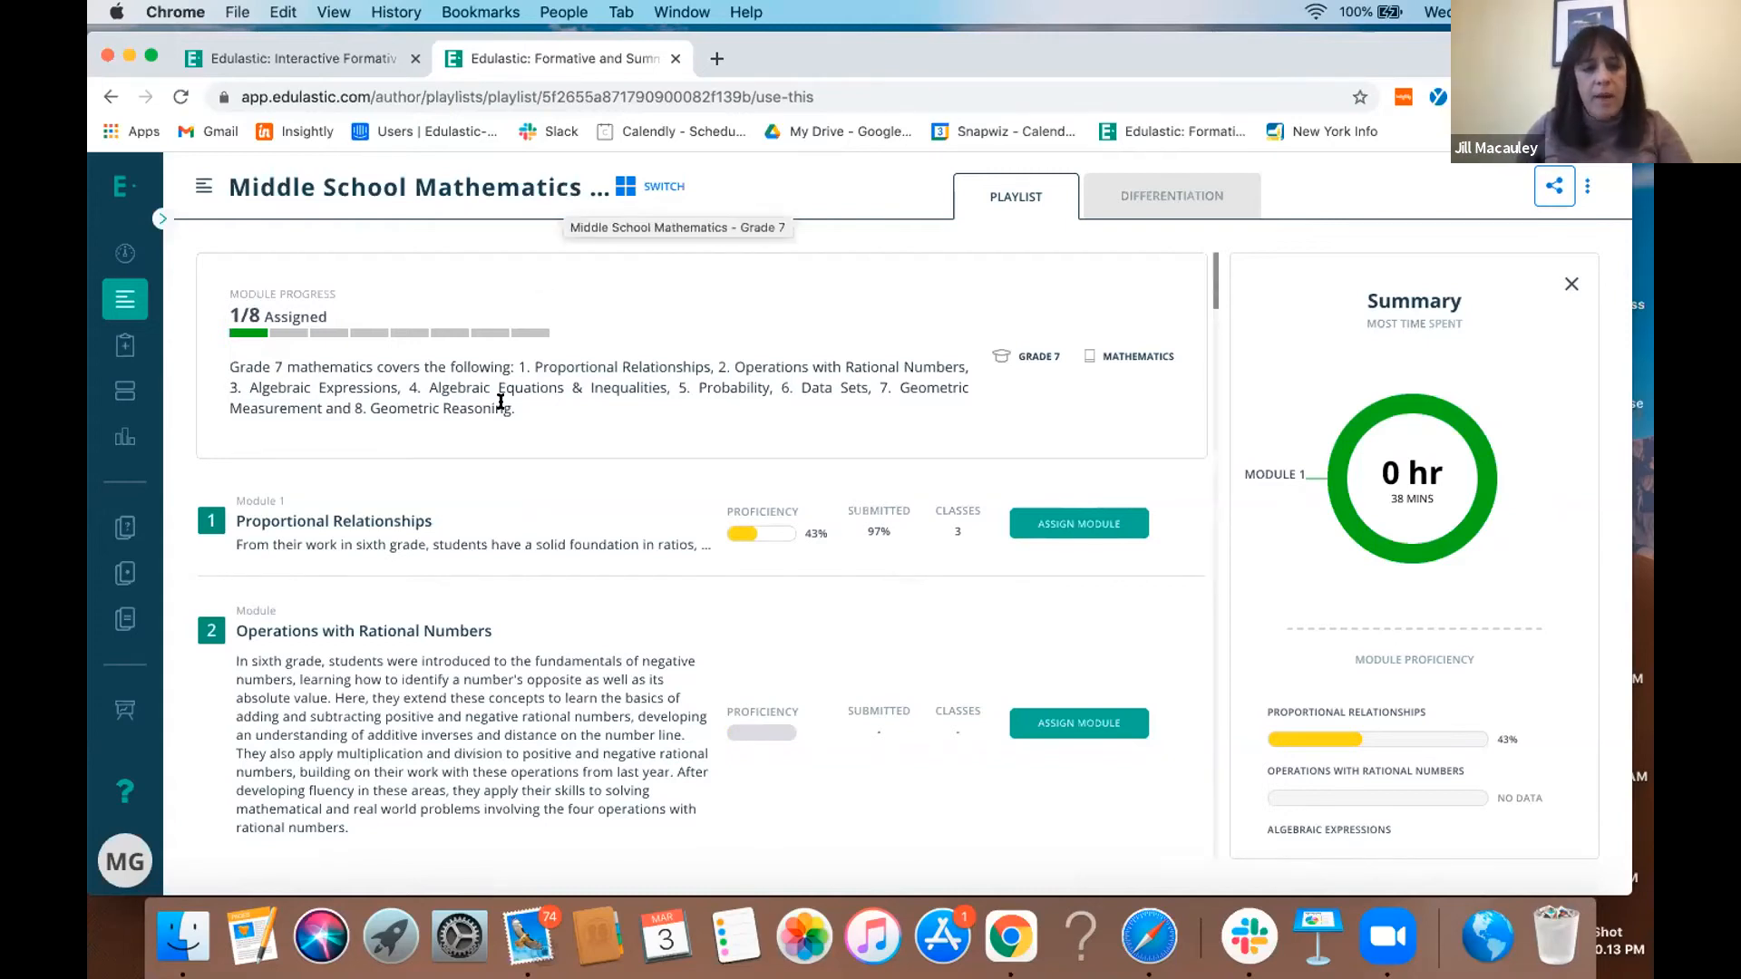
click(452, 528)
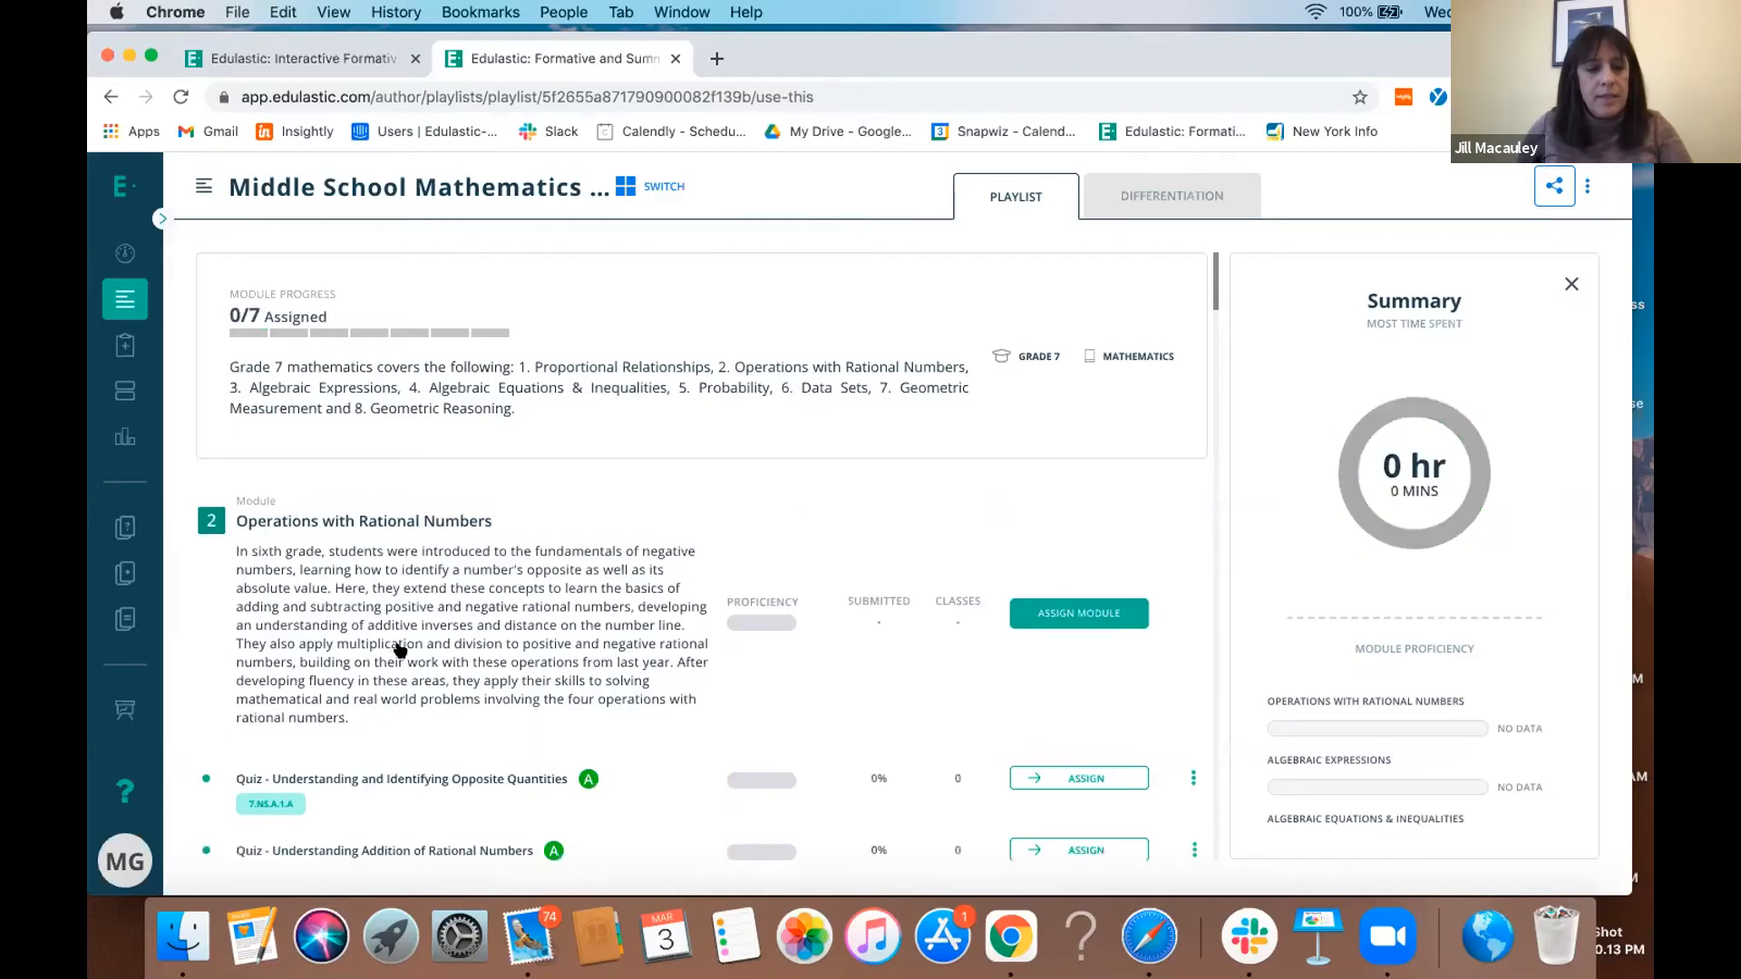
scroll(400, 650, down, 3)
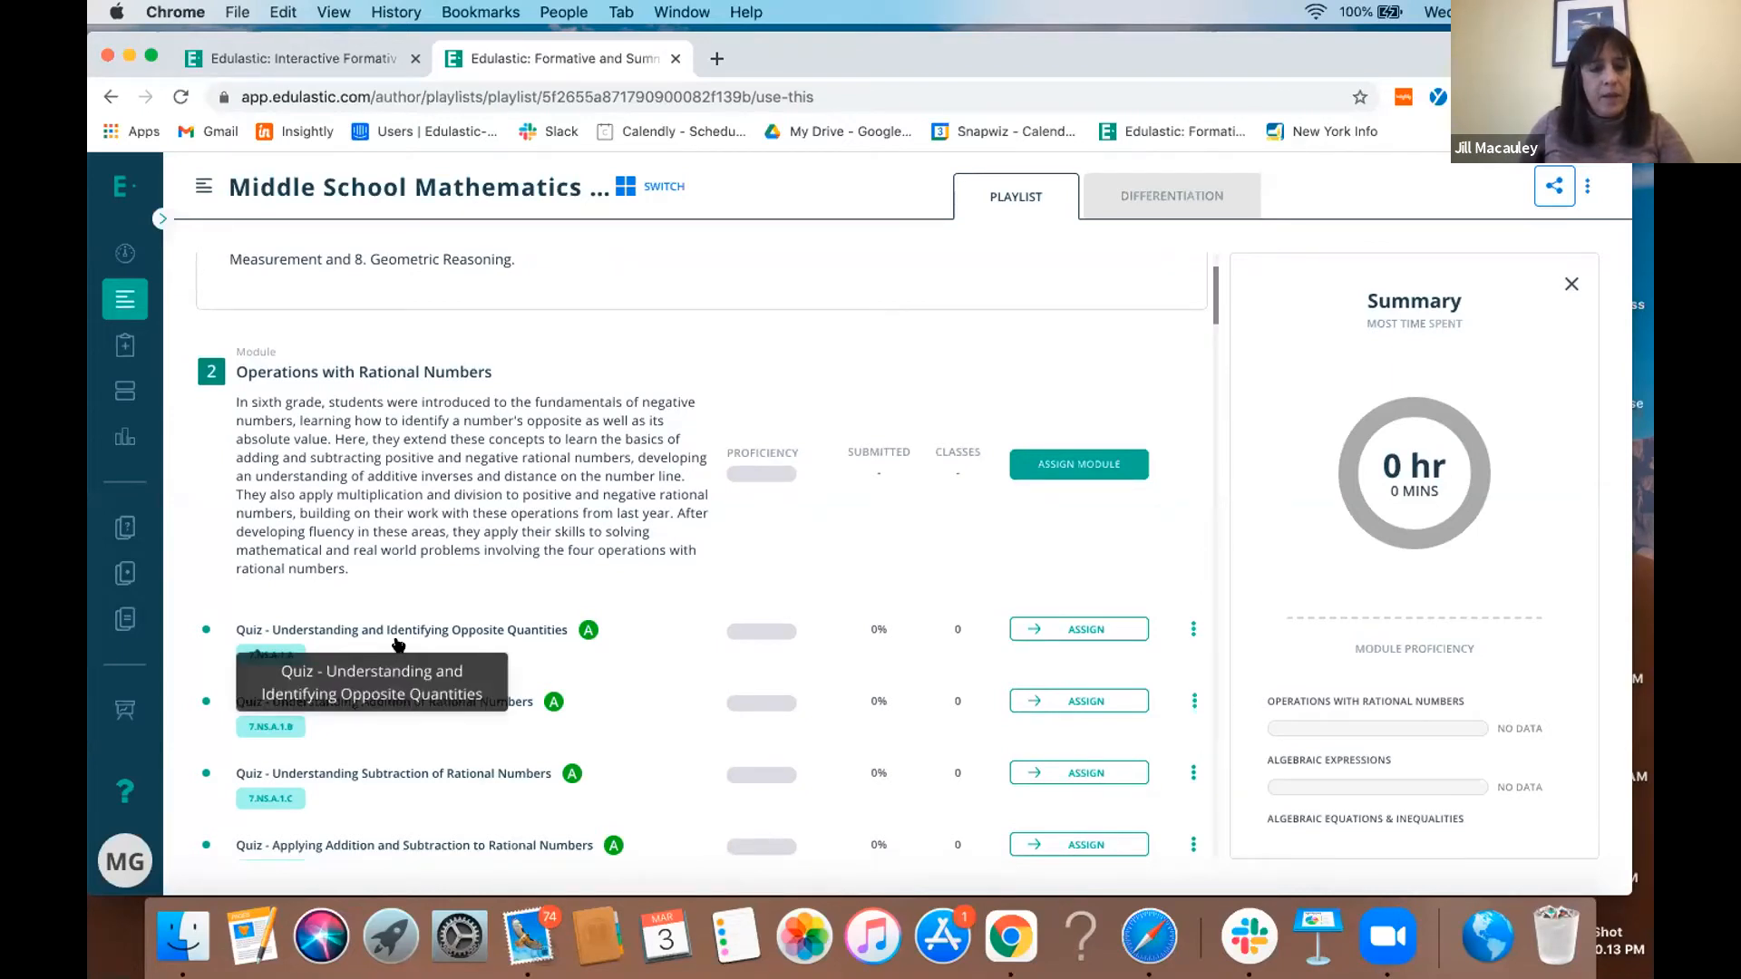
scroll(487, 533, down, 2)
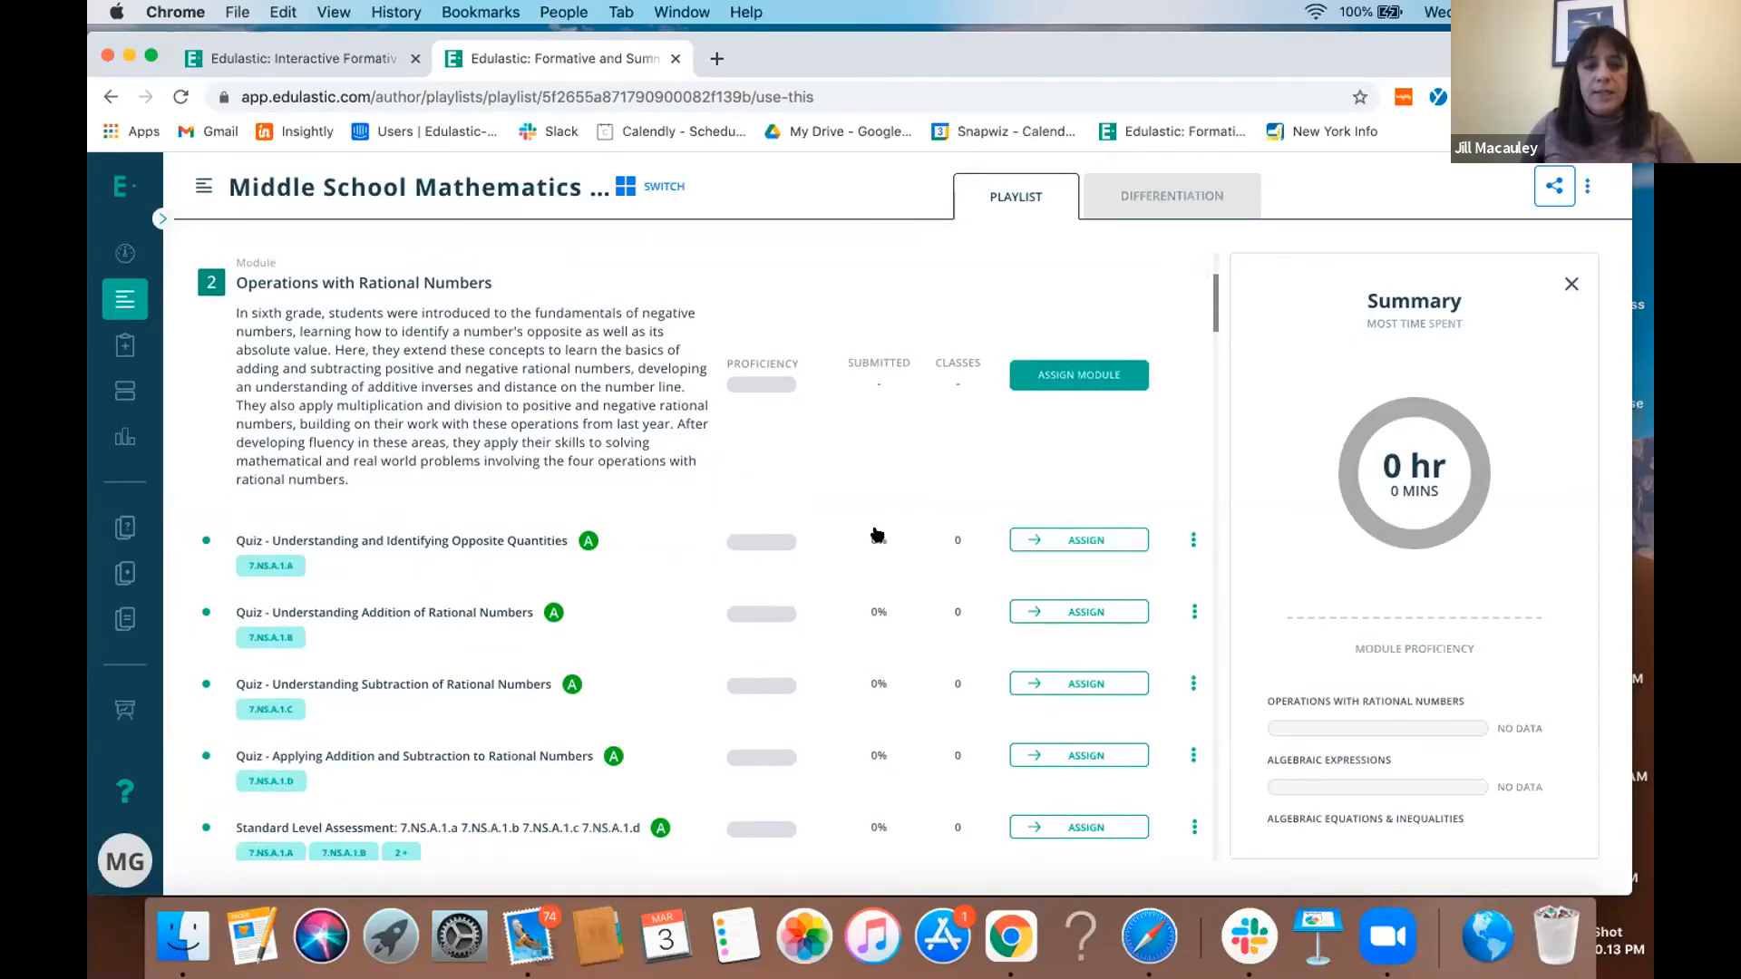
scroll(878, 536, down, 5)
scroll(878, 536, up, 9)
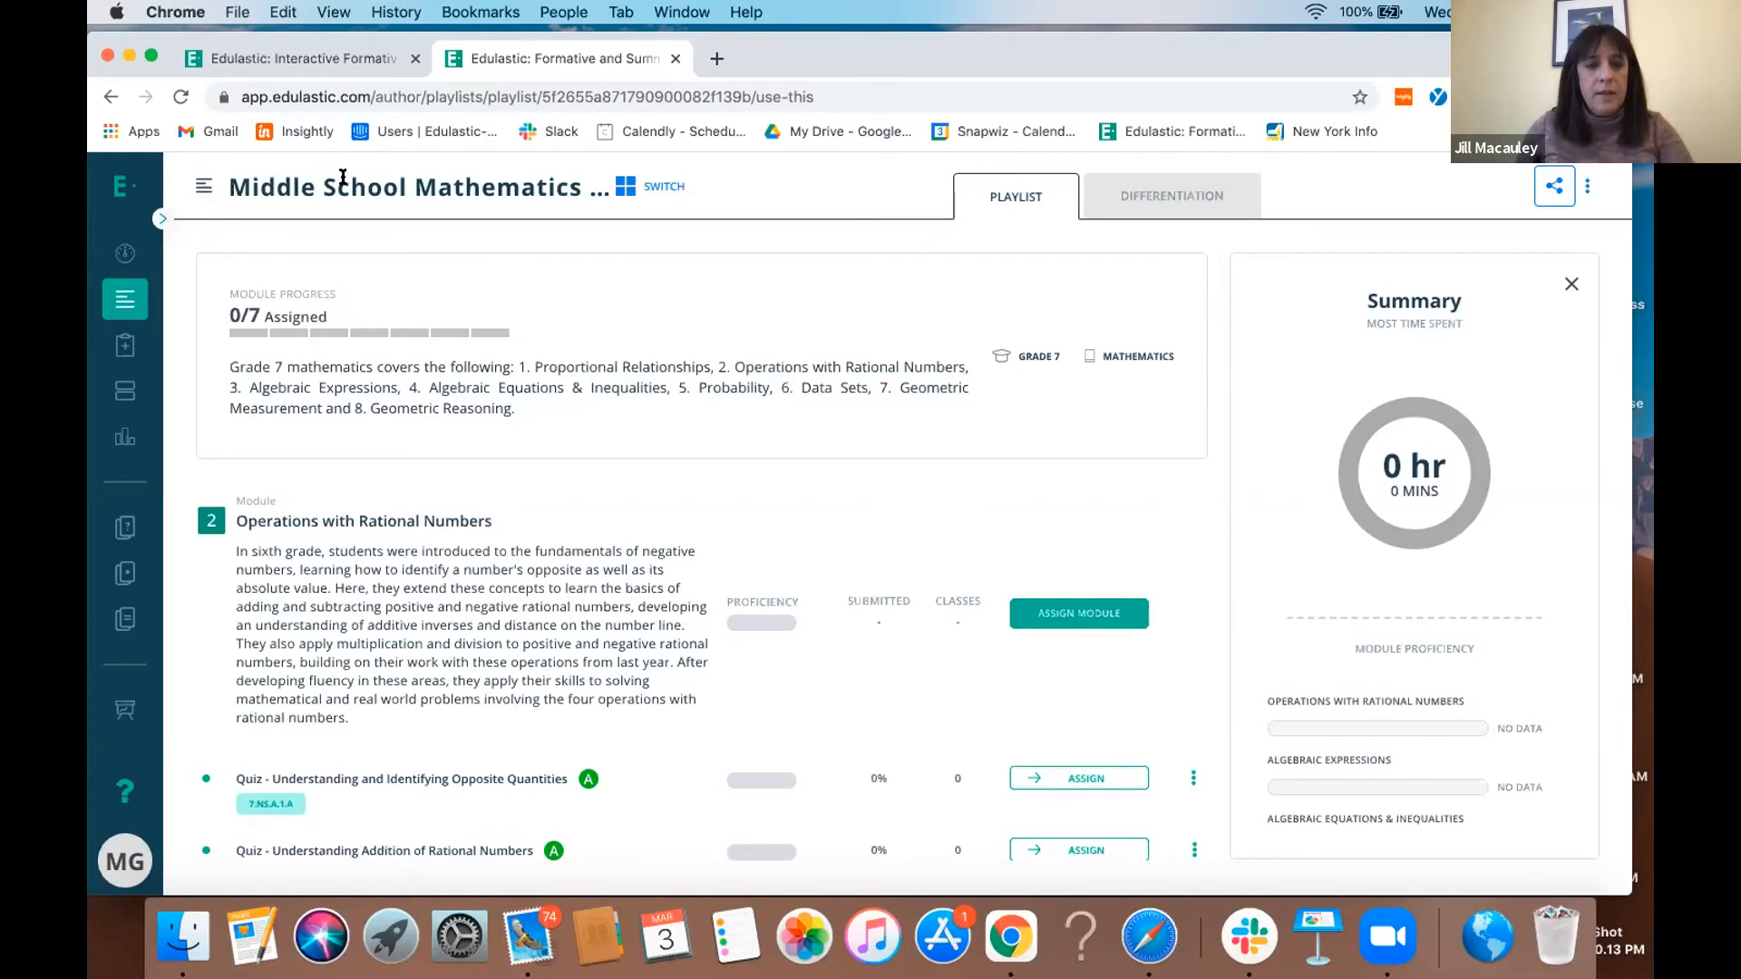
- Switch to the Middle School Mathematics - Grade 7 playlist again and open the differentiation recommendations for Standard Level Assessment: 7.RP.A.1
click(623, 187)
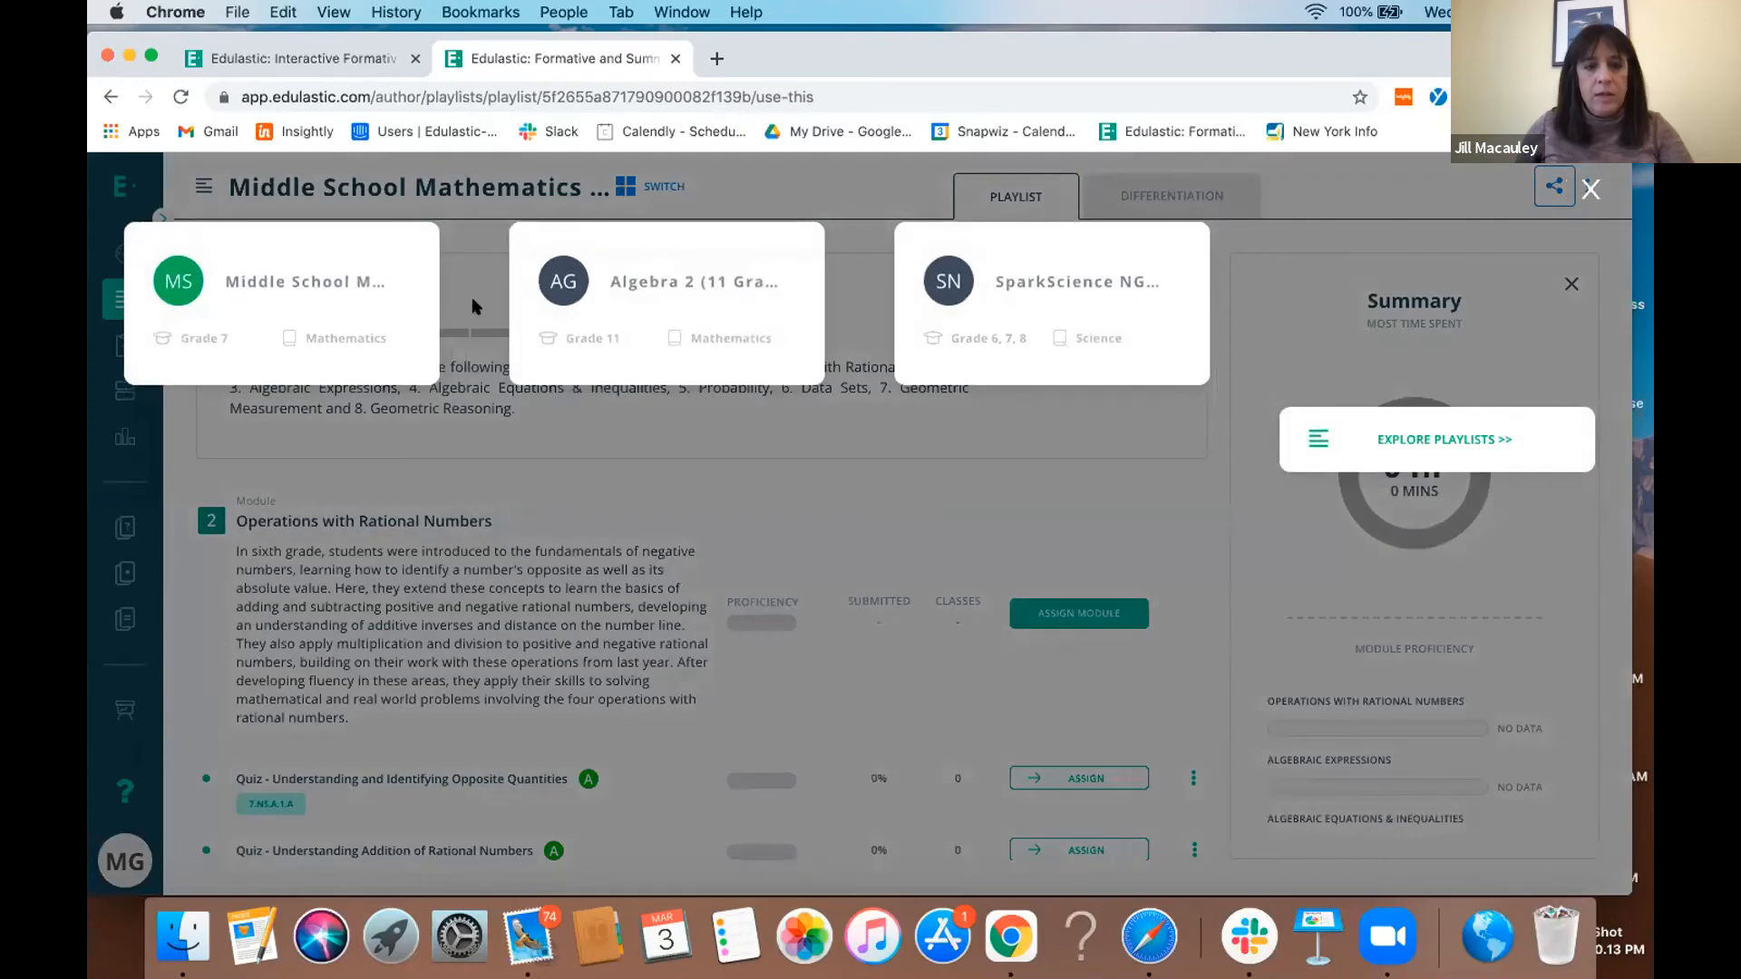
click(398, 299)
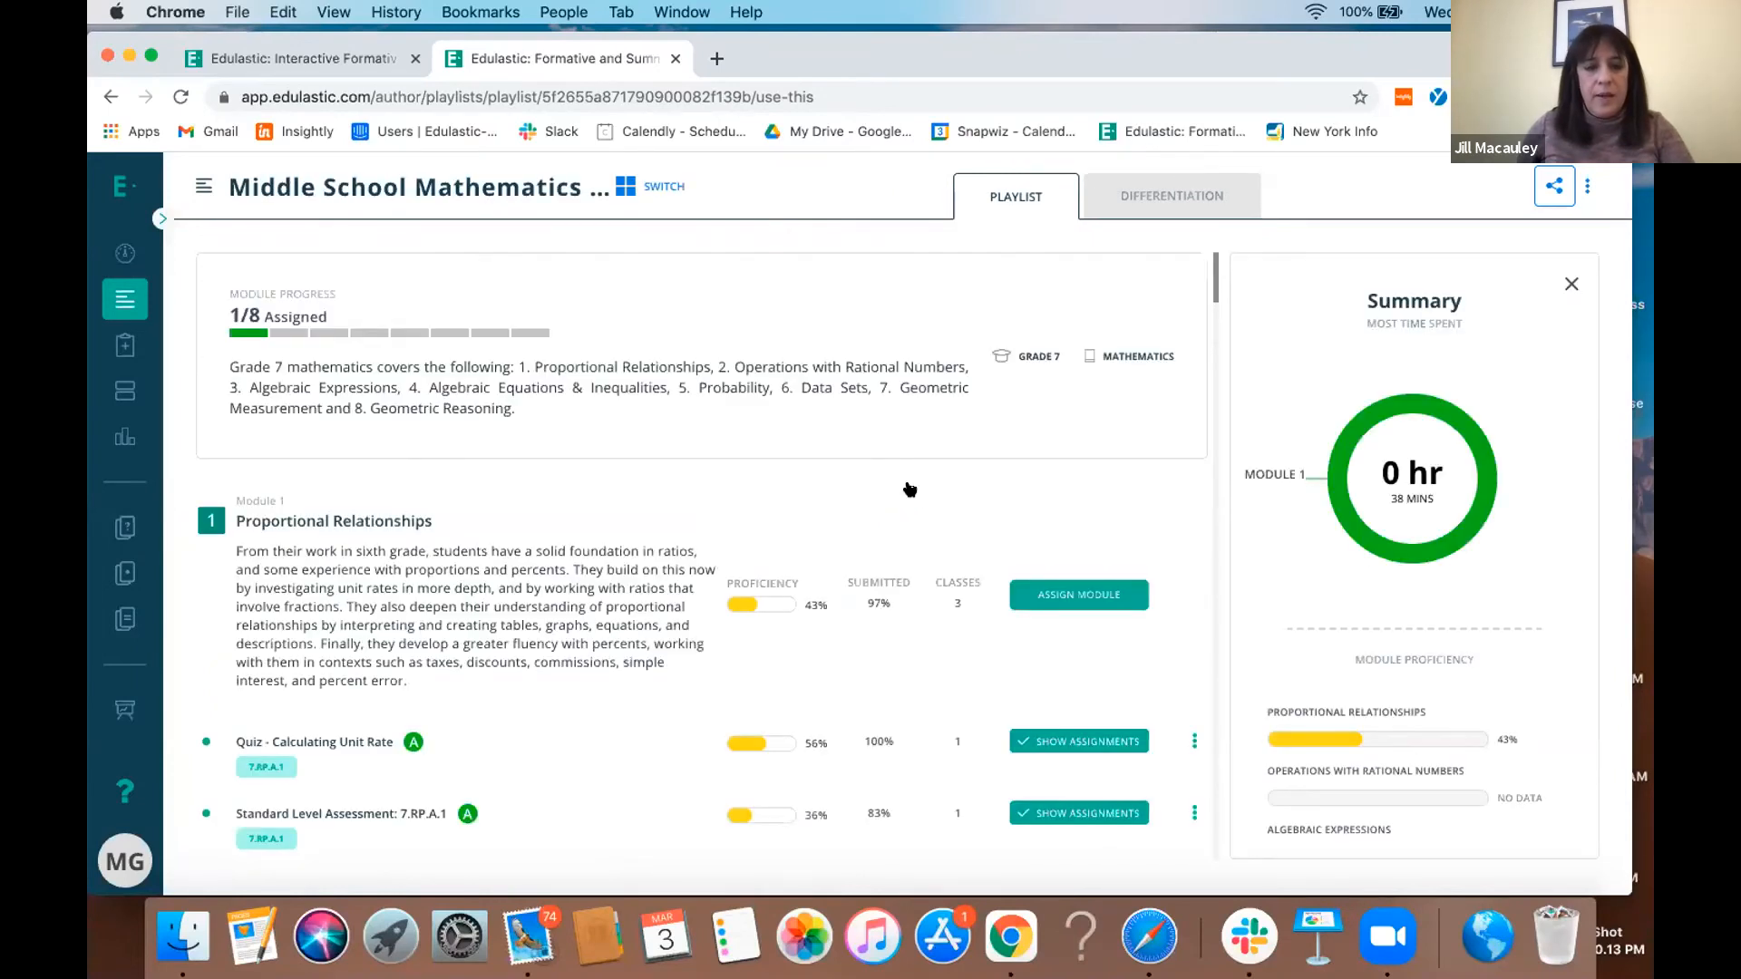
scroll(910, 490, down, 3)
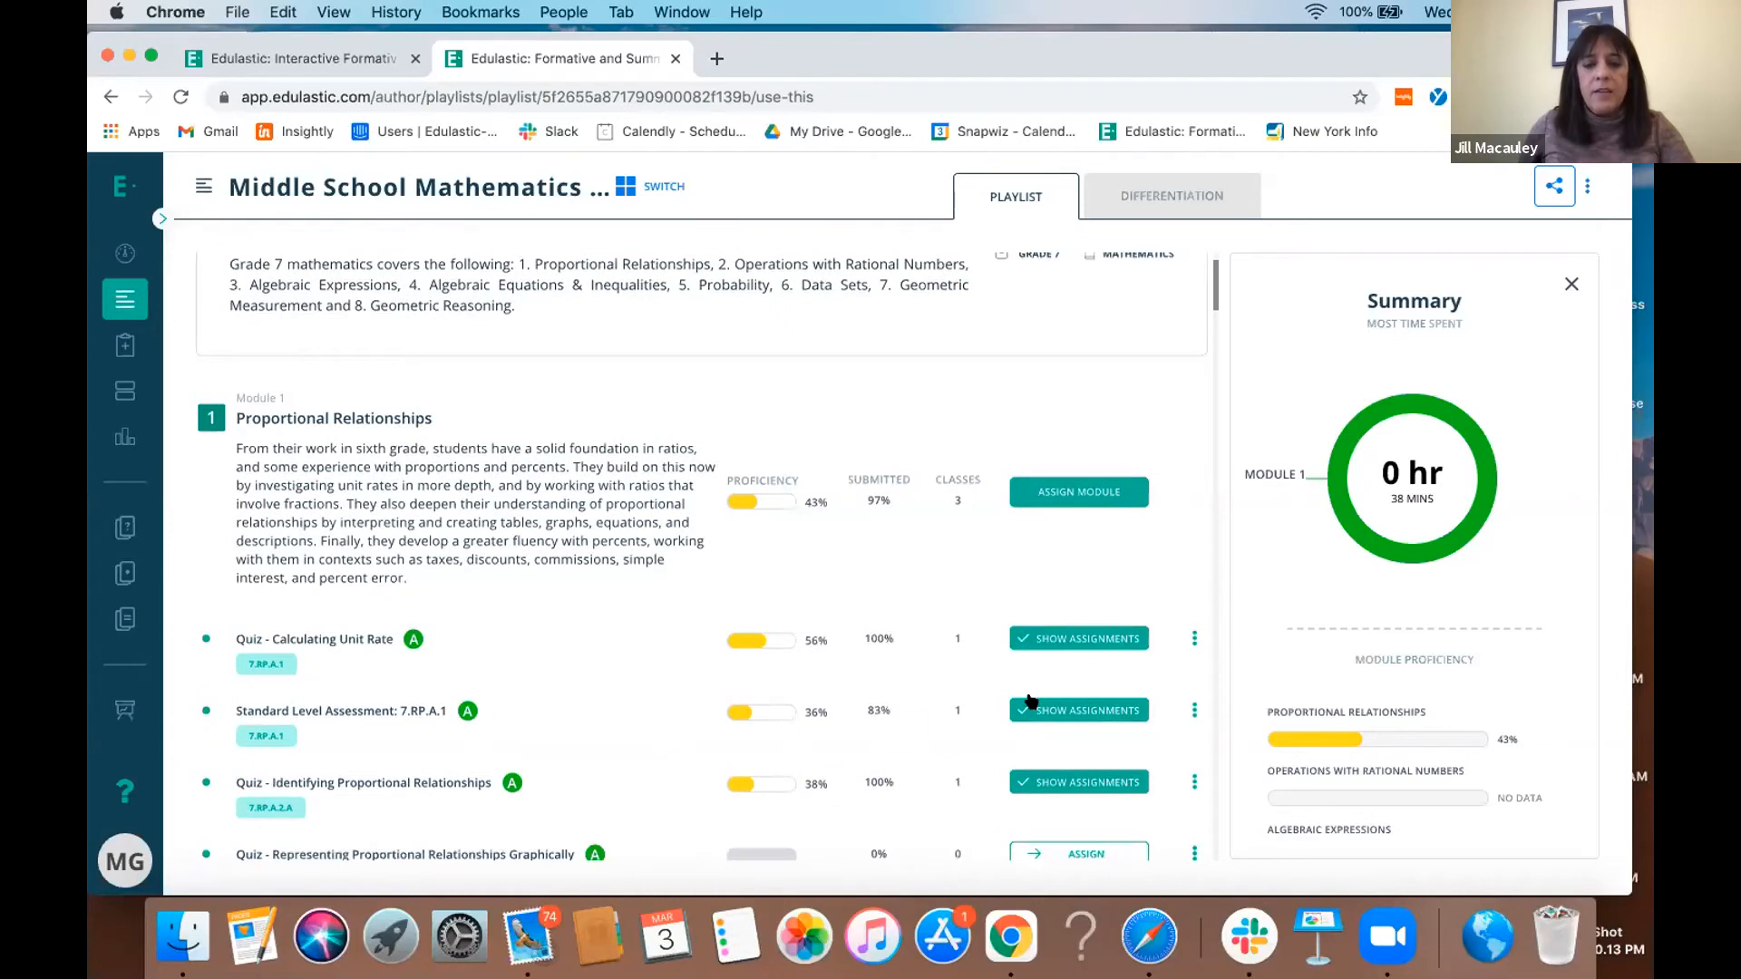
click(1180, 715)
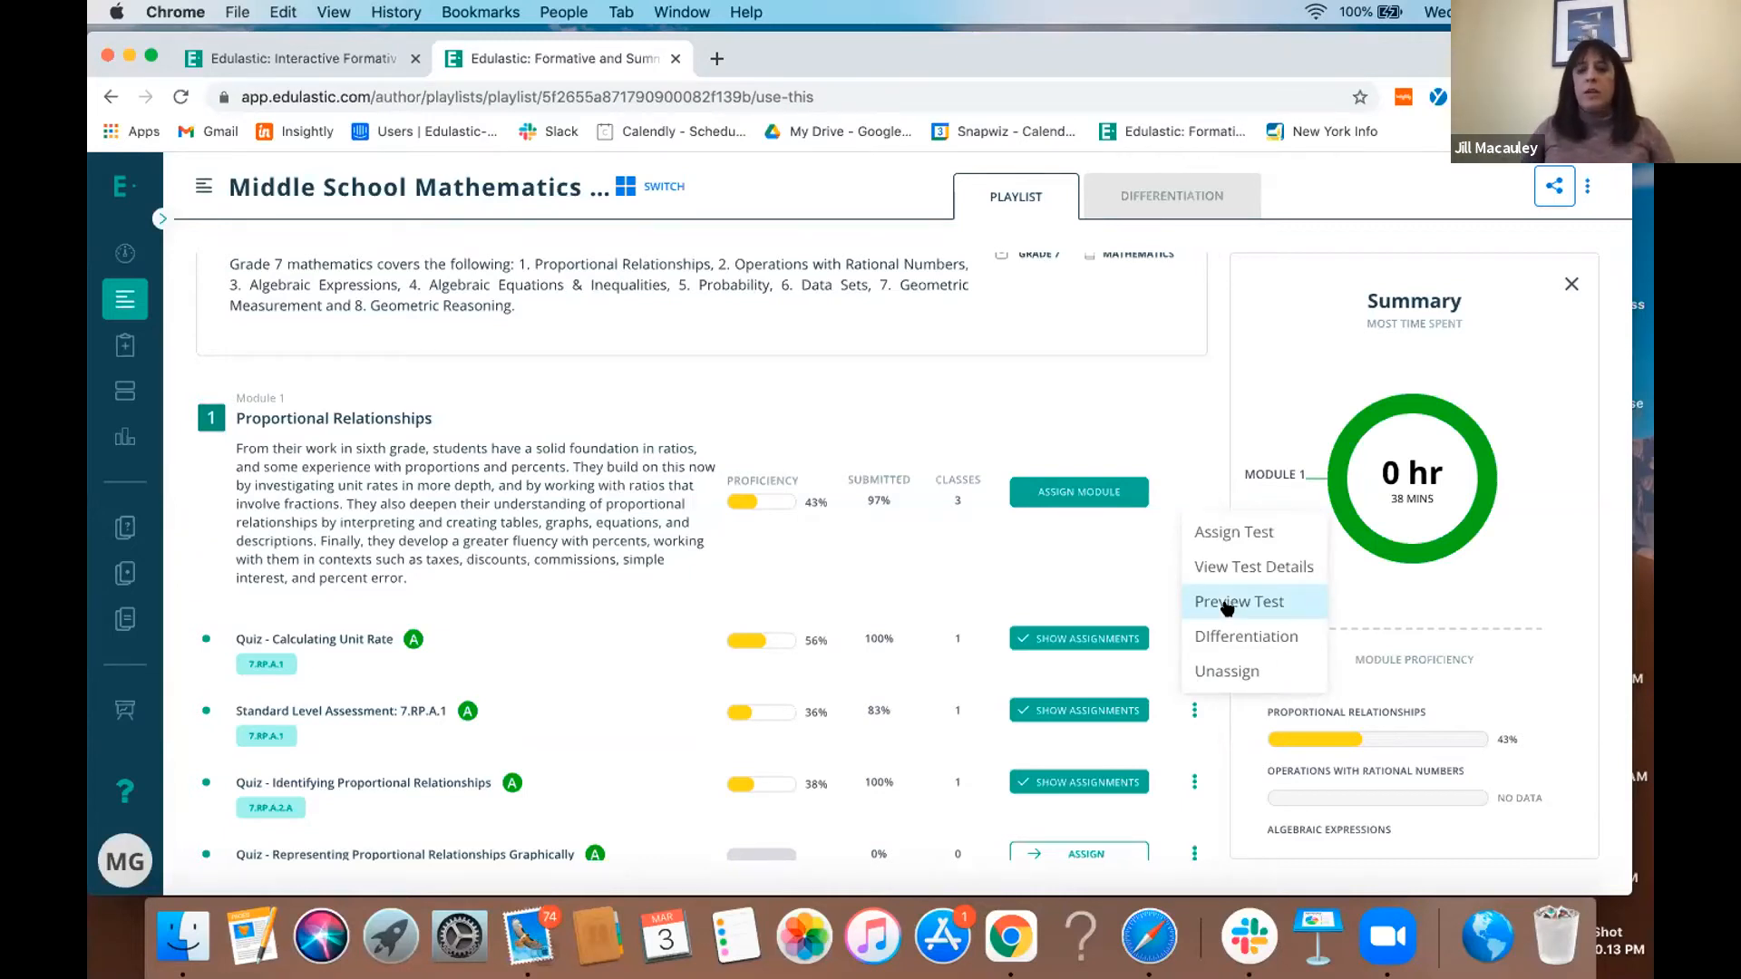
click(1223, 640)
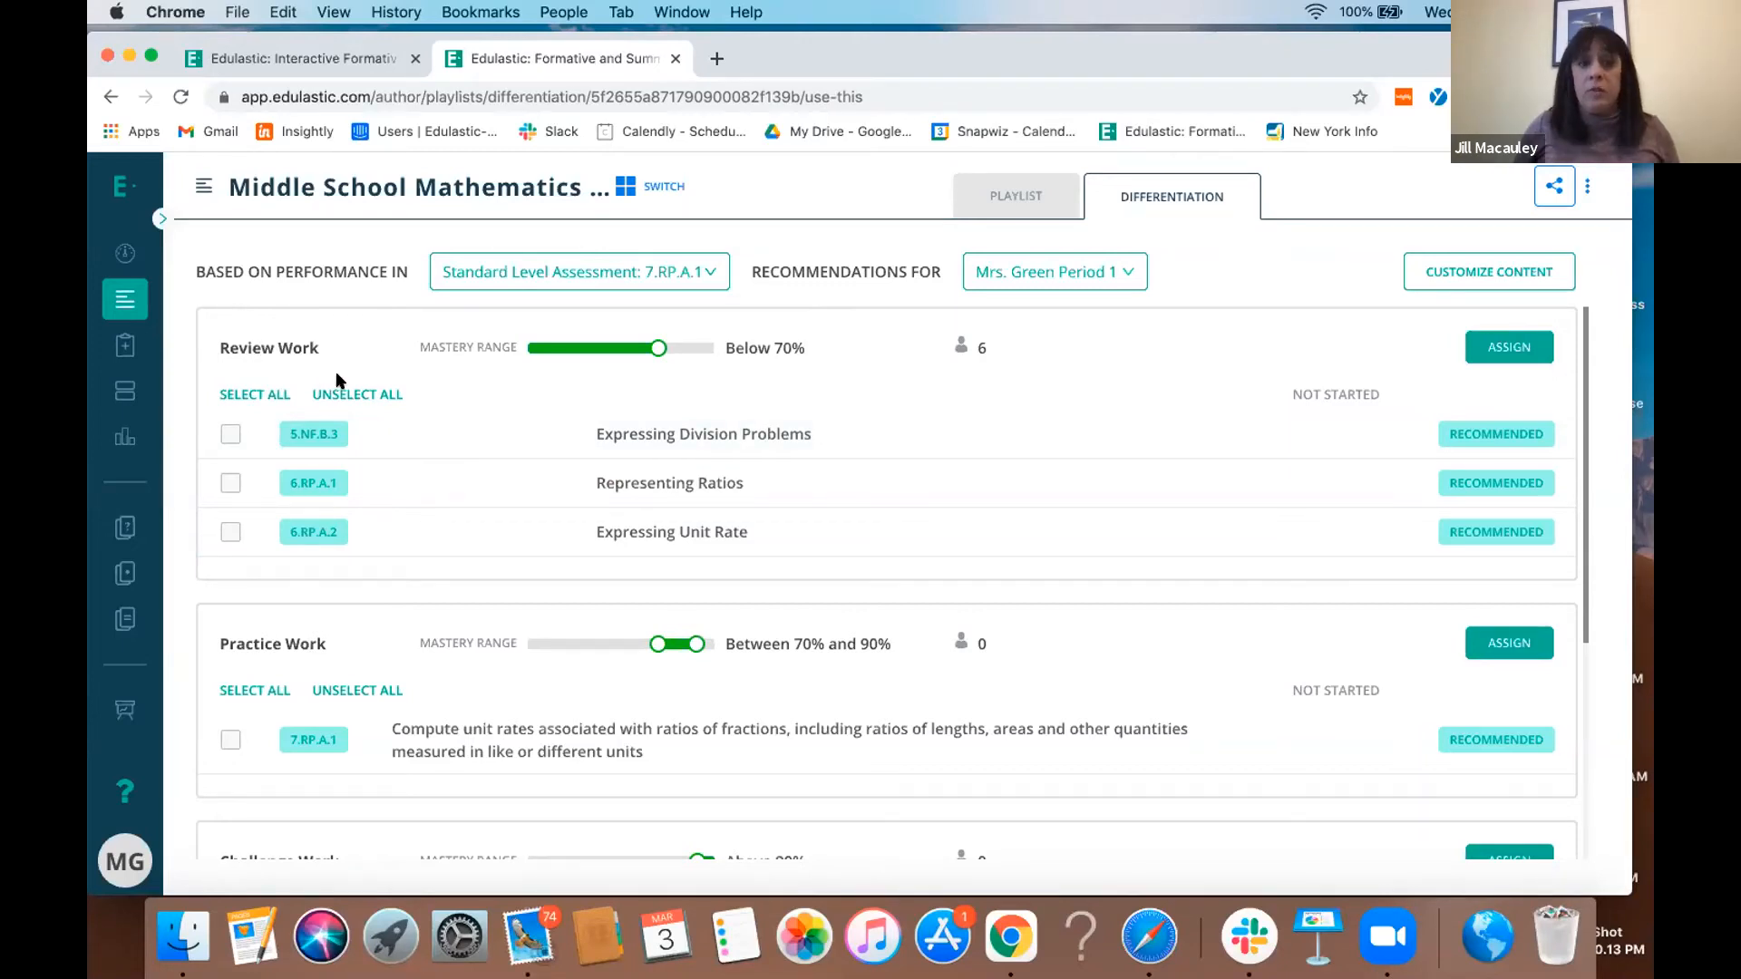
- Look over the recommended work groups and select Expressing Division Problems (5.NF.B.3) and Representing Ratios (6.RP.A.1) under Review Work
scroll(506, 416, down, 3)
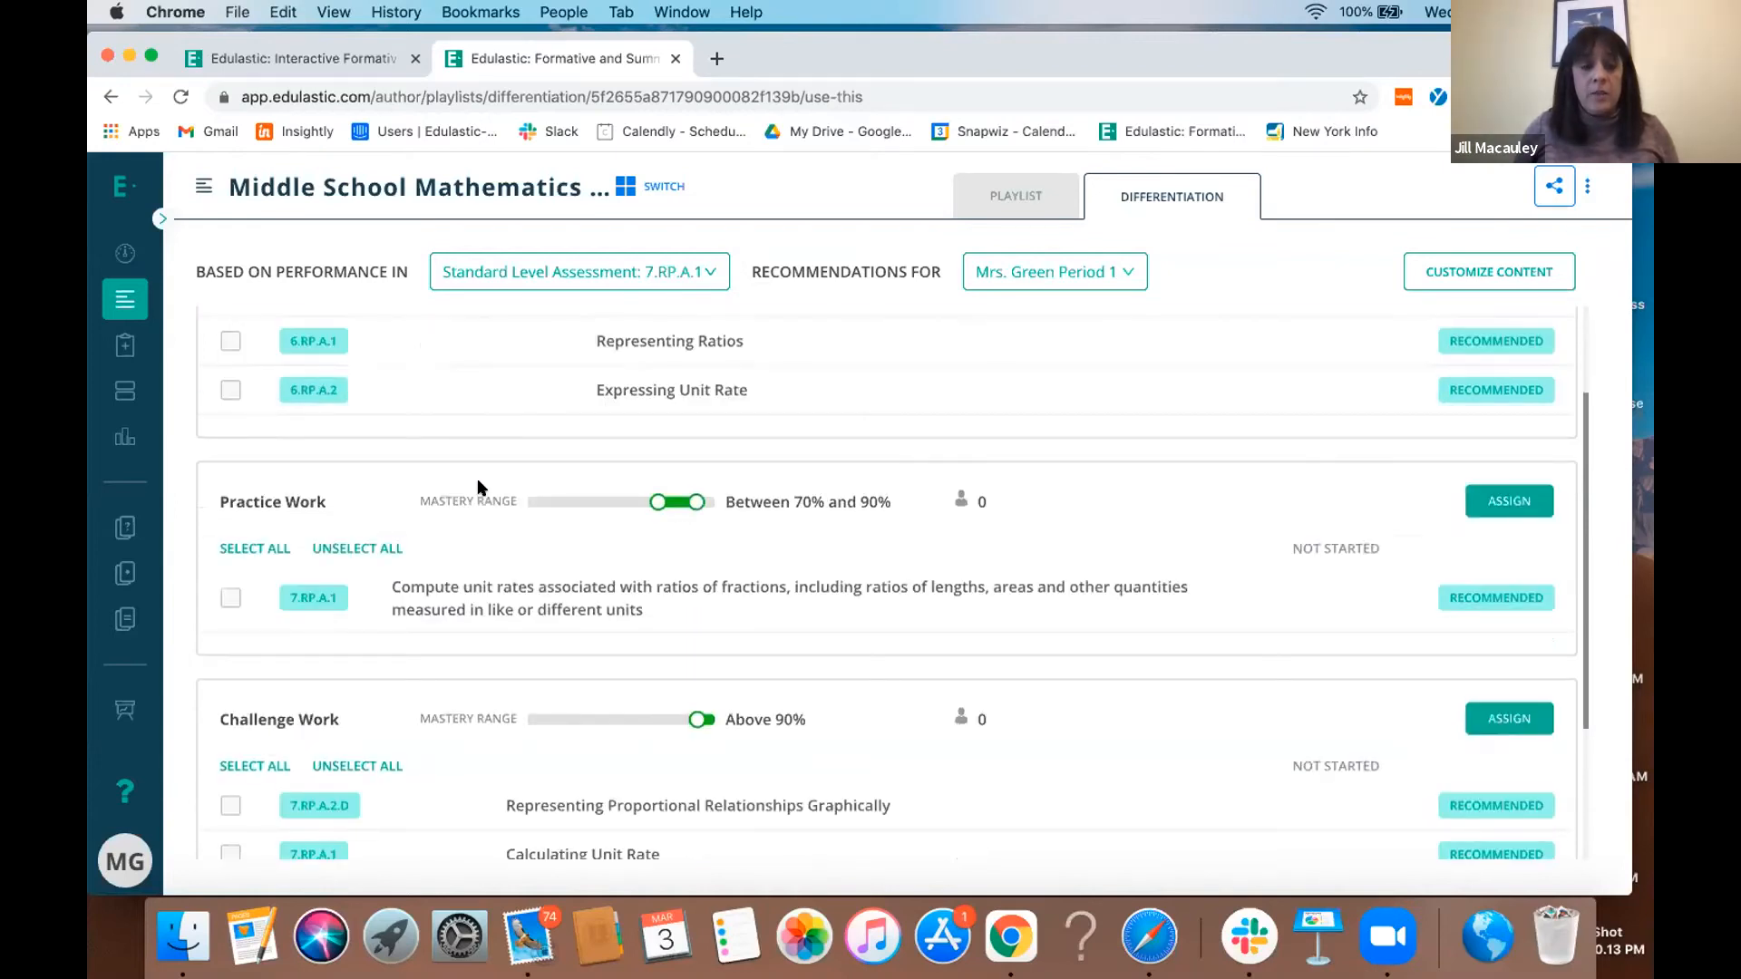
scroll(408, 715, up, 3)
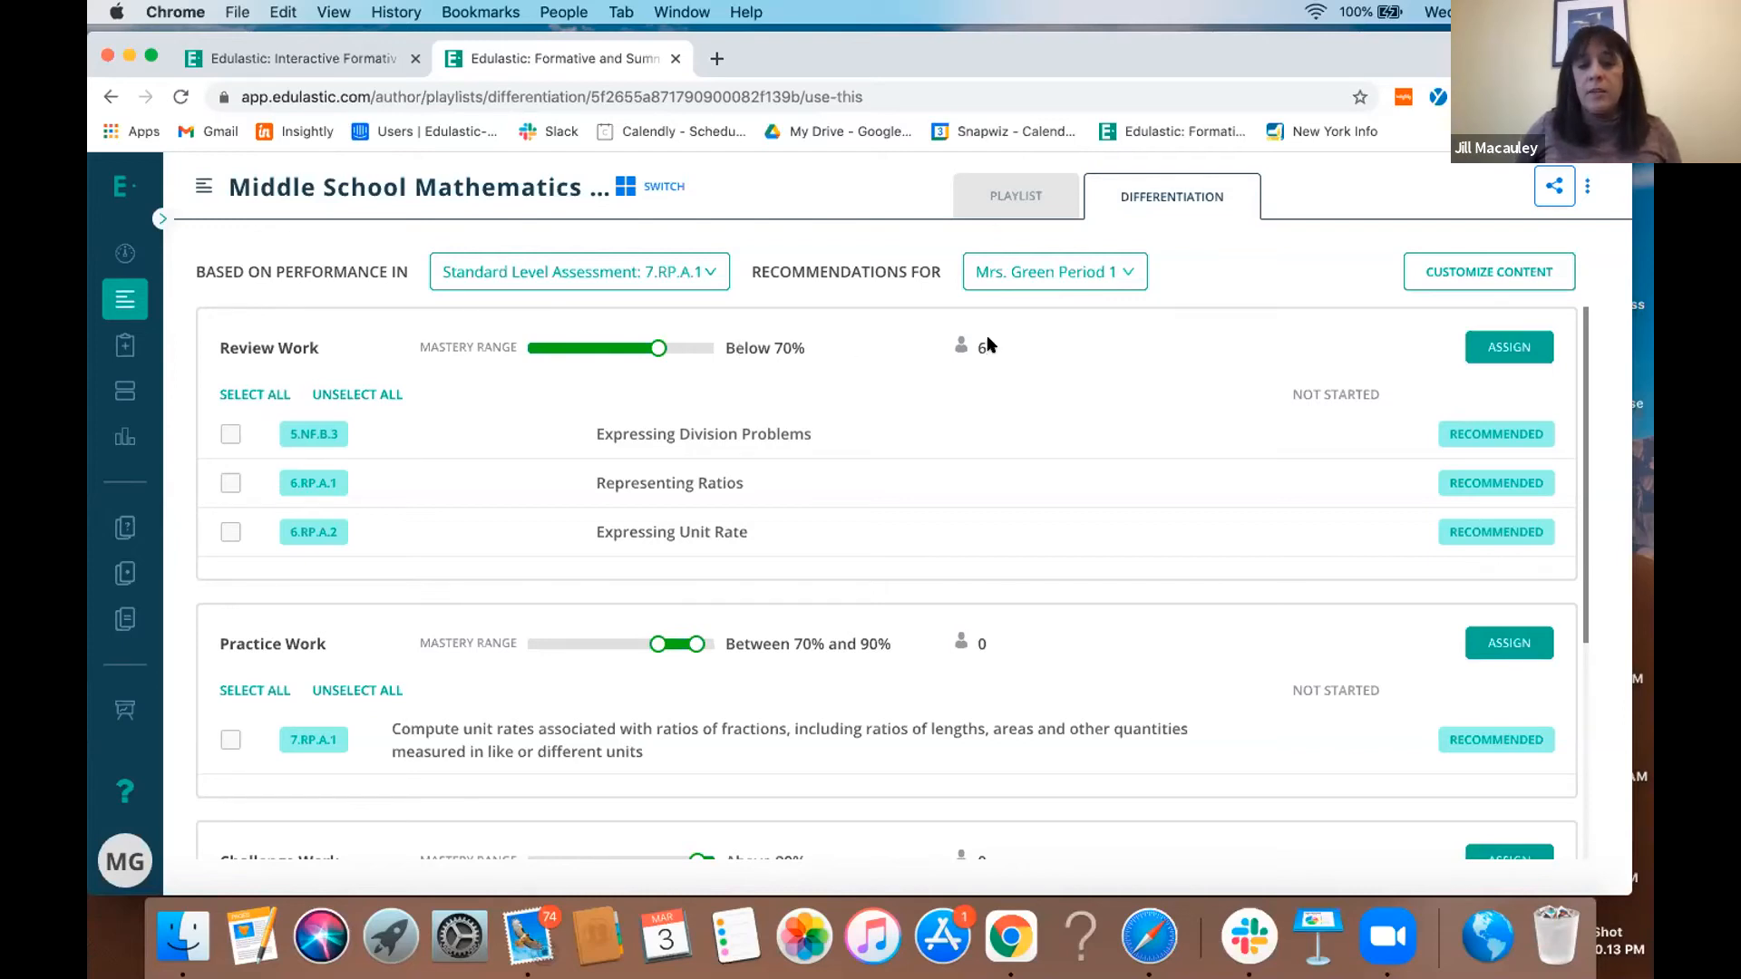
mouse_move(963, 349)
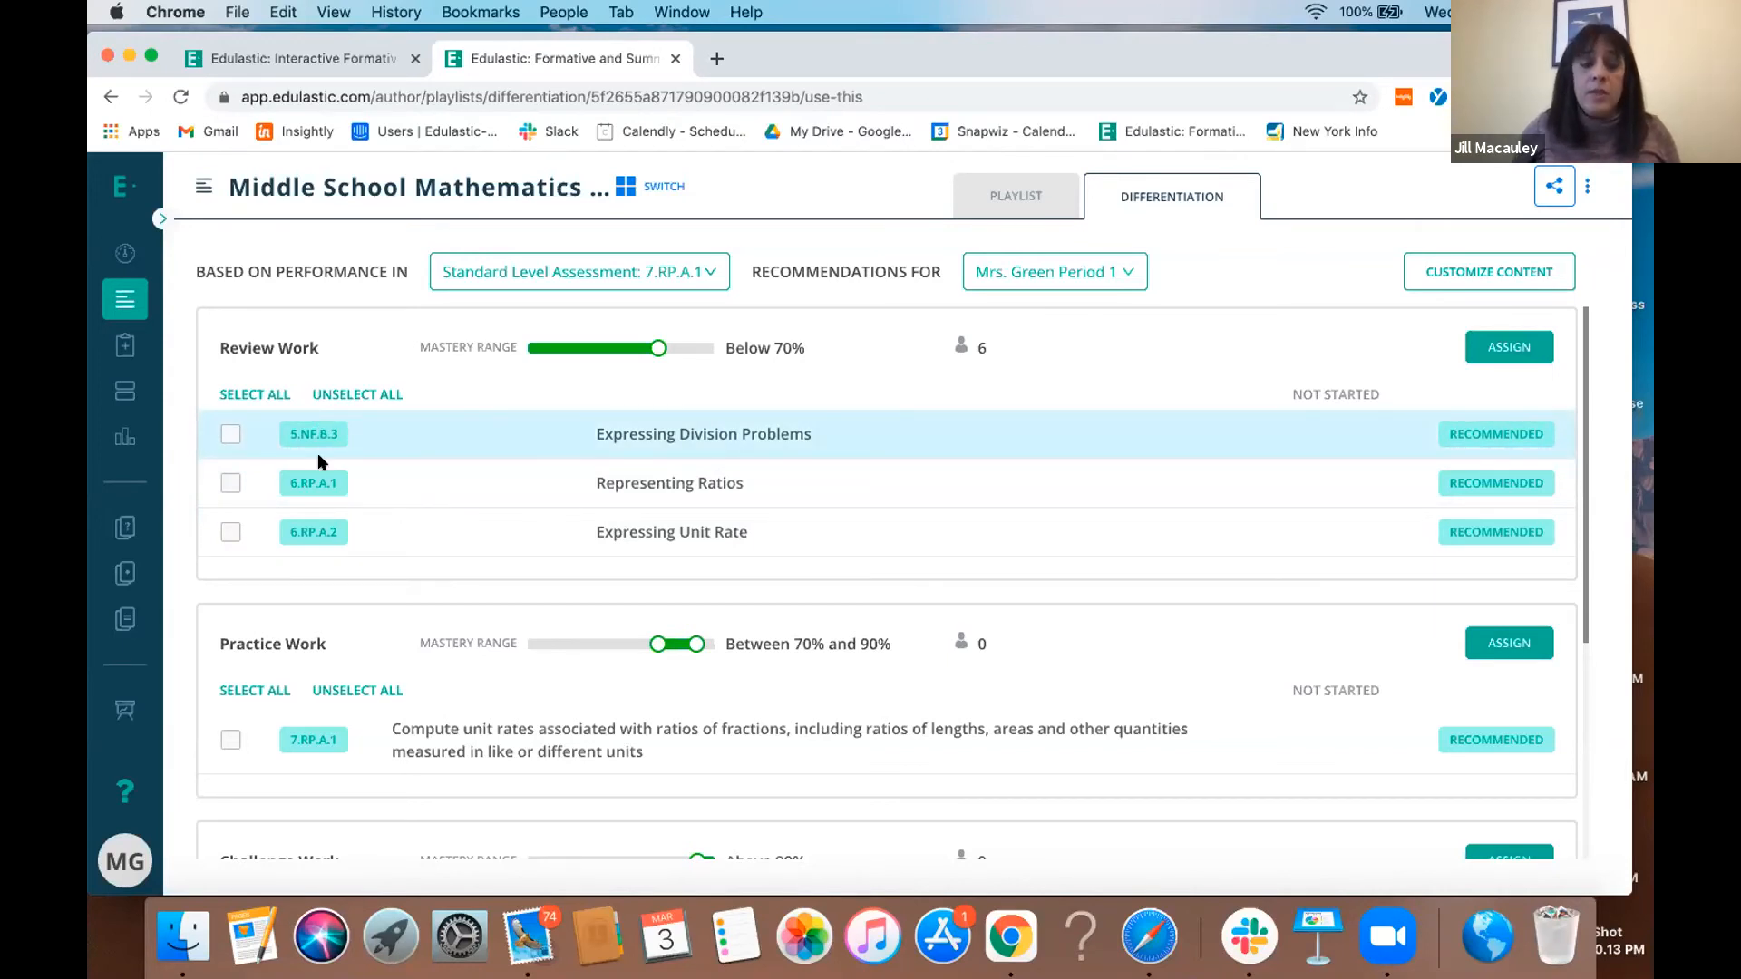
click(231, 435)
click(231, 483)
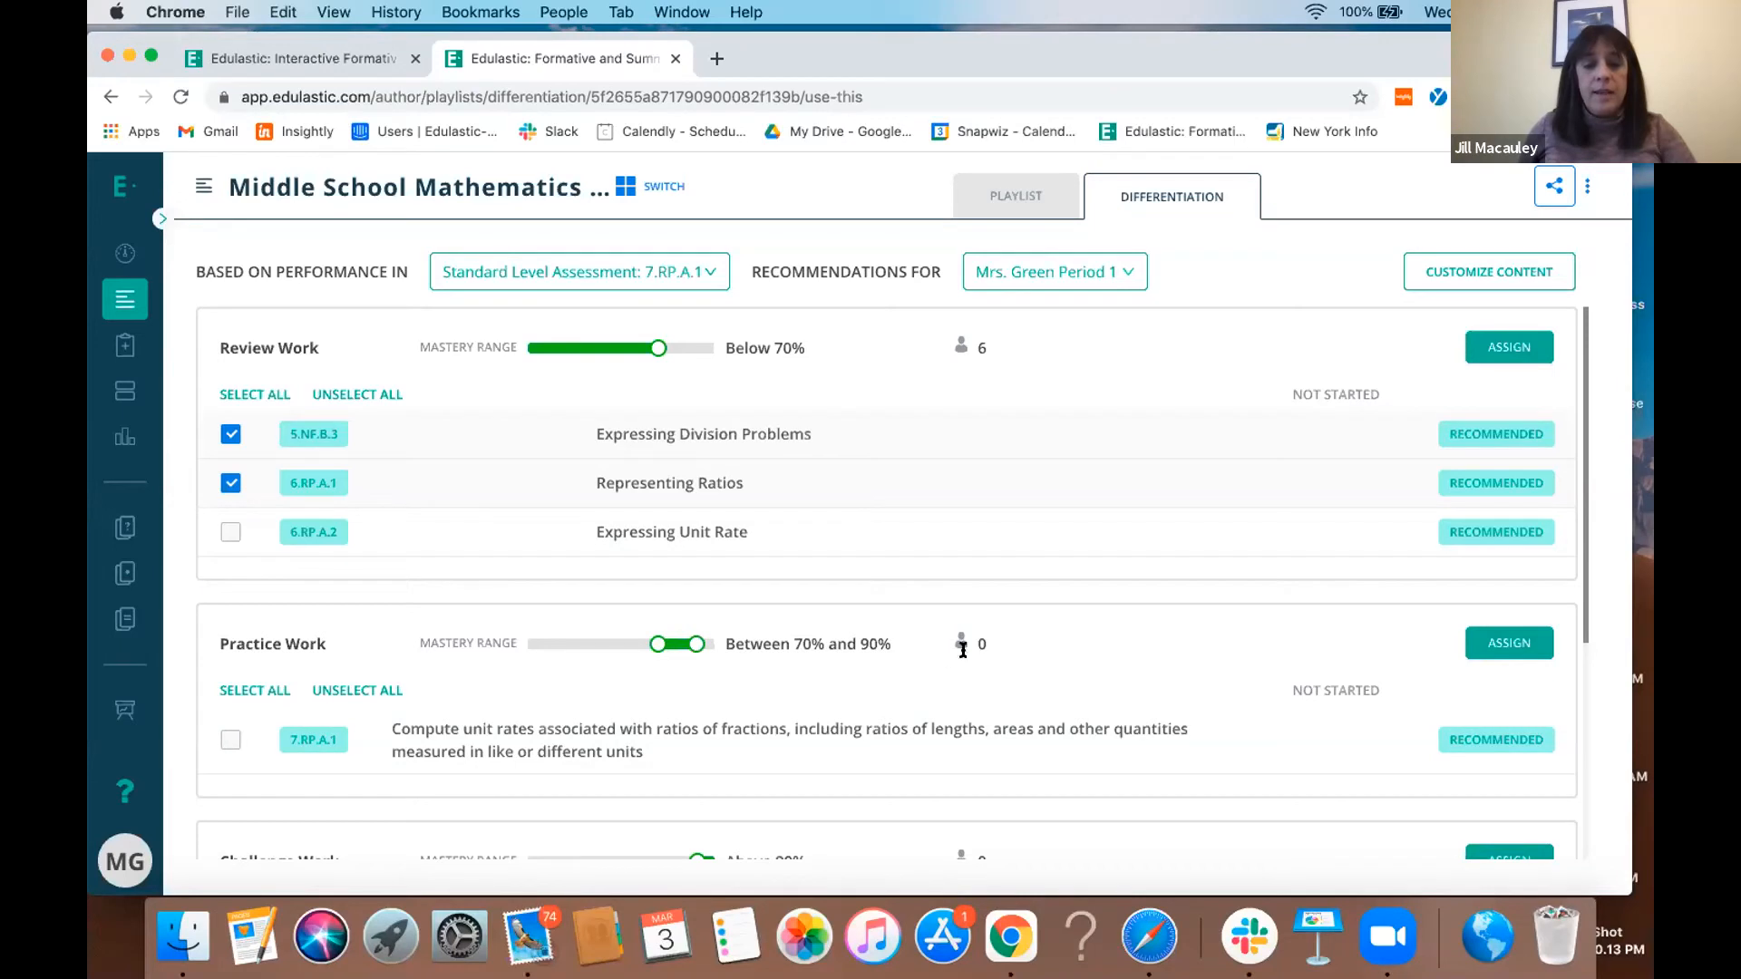
- Check the Practice Work and Challenge Work groups, and set the Review Work mastery range to below 57%
scroll(986, 650, down, 1)
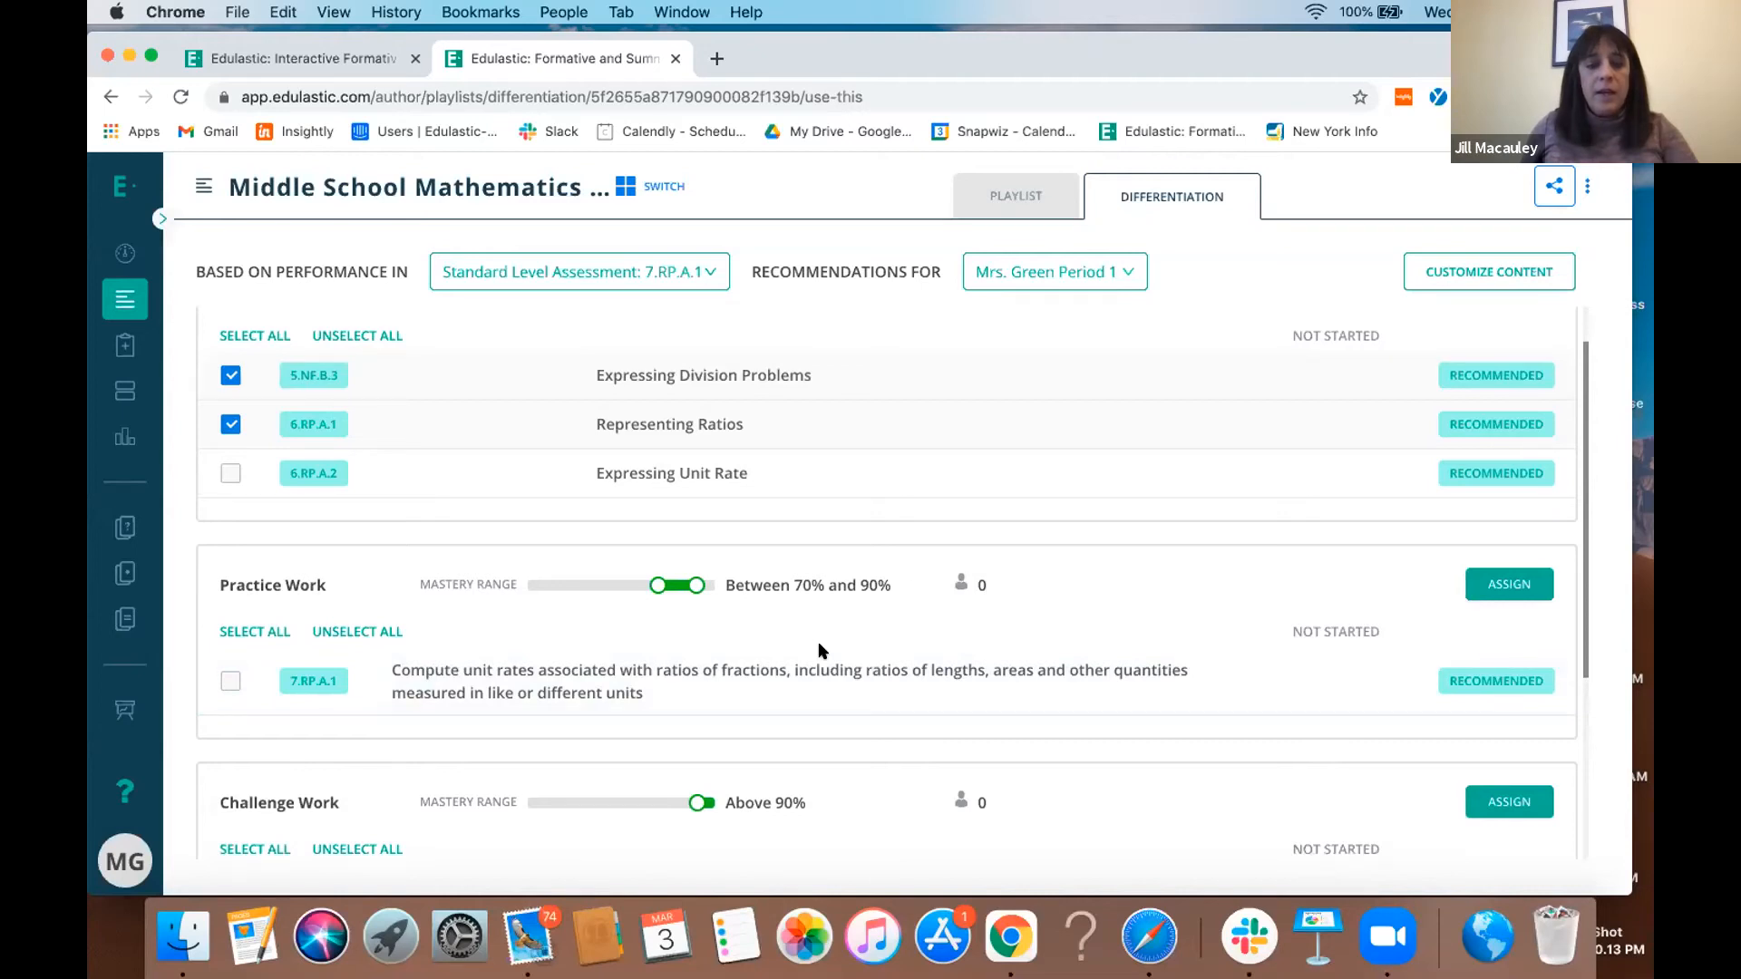
scroll(361, 807, down, 1)
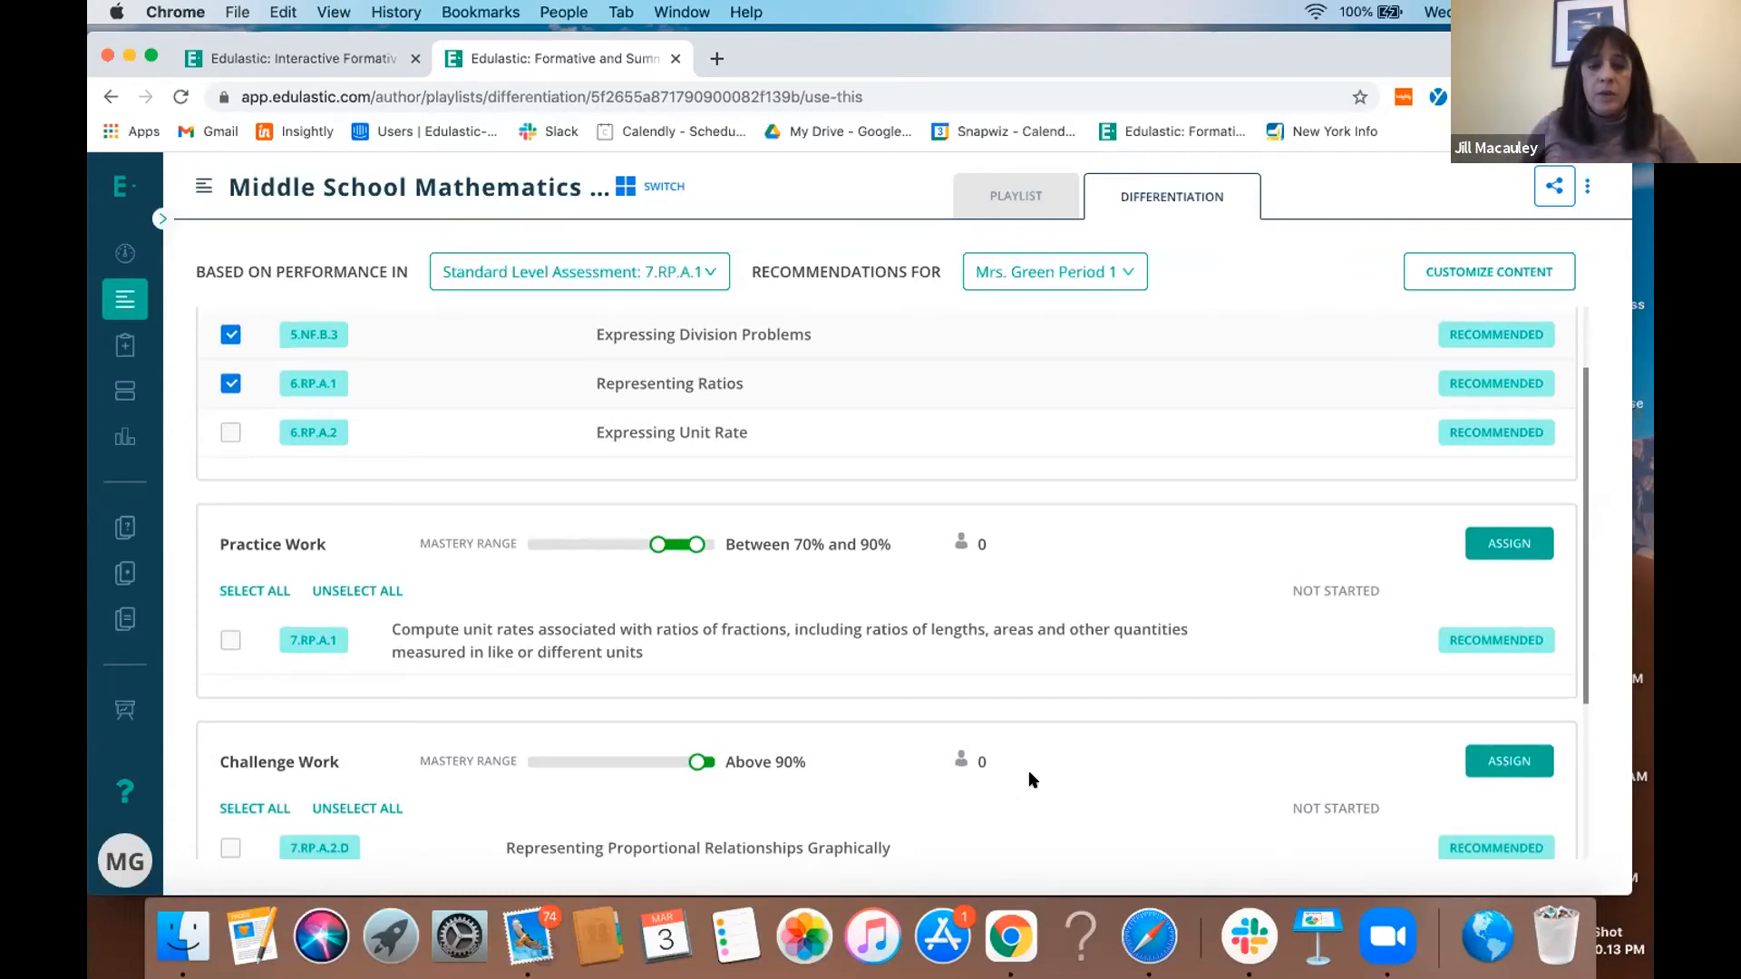
scroll(1030, 766, up, 2)
mouse_move(649, 352)
mouse_down()
mouse_move(682, 349)
mouse_move(610, 348)
mouse_move(634, 349)
mouse_up()
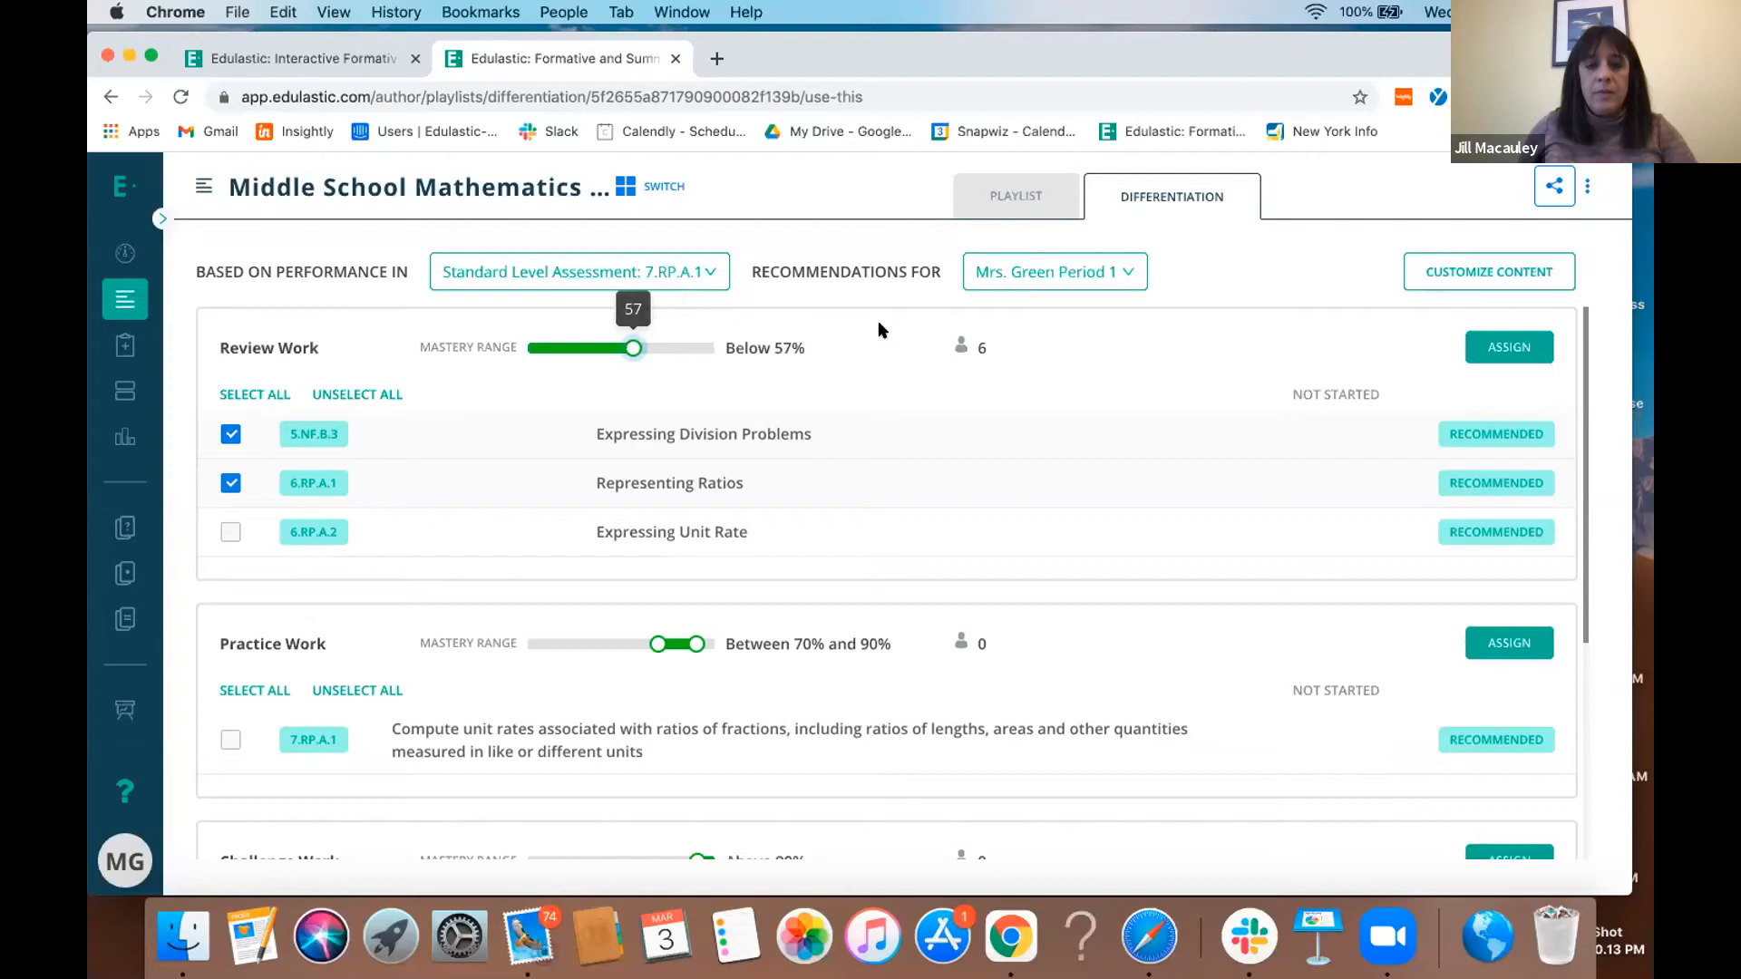
- Leave the differentiation view for the dashboard and start creating a new item in the item bank
click(1005, 205)
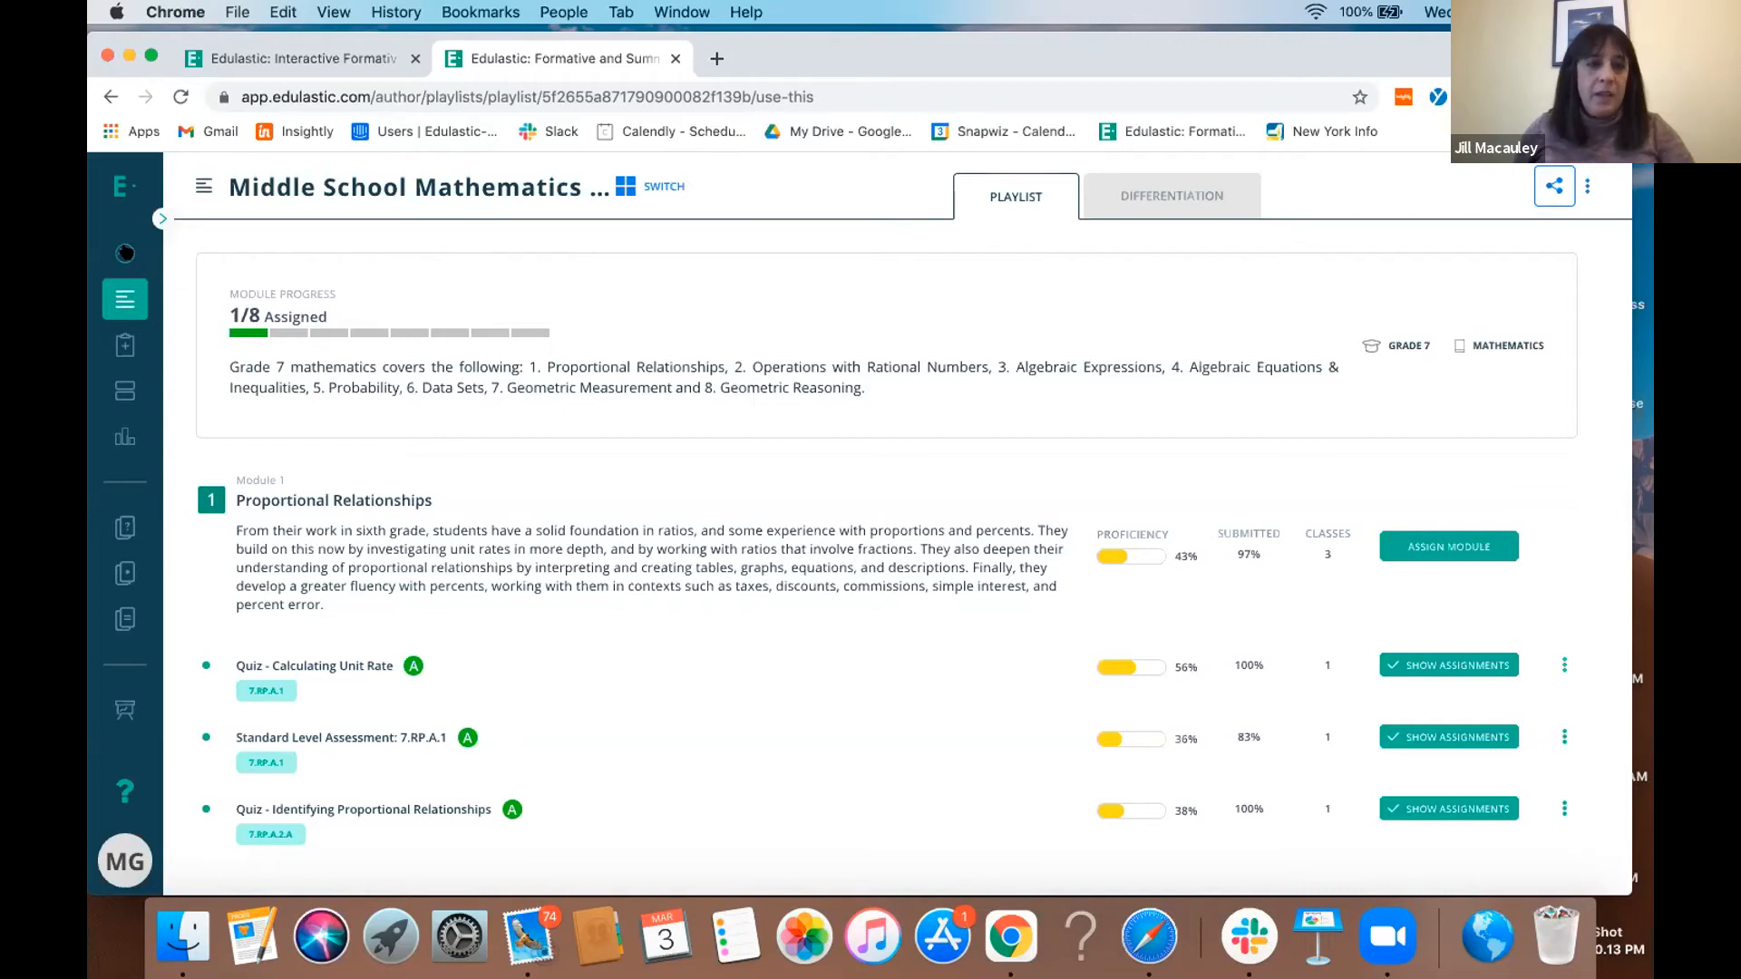
click(126, 253)
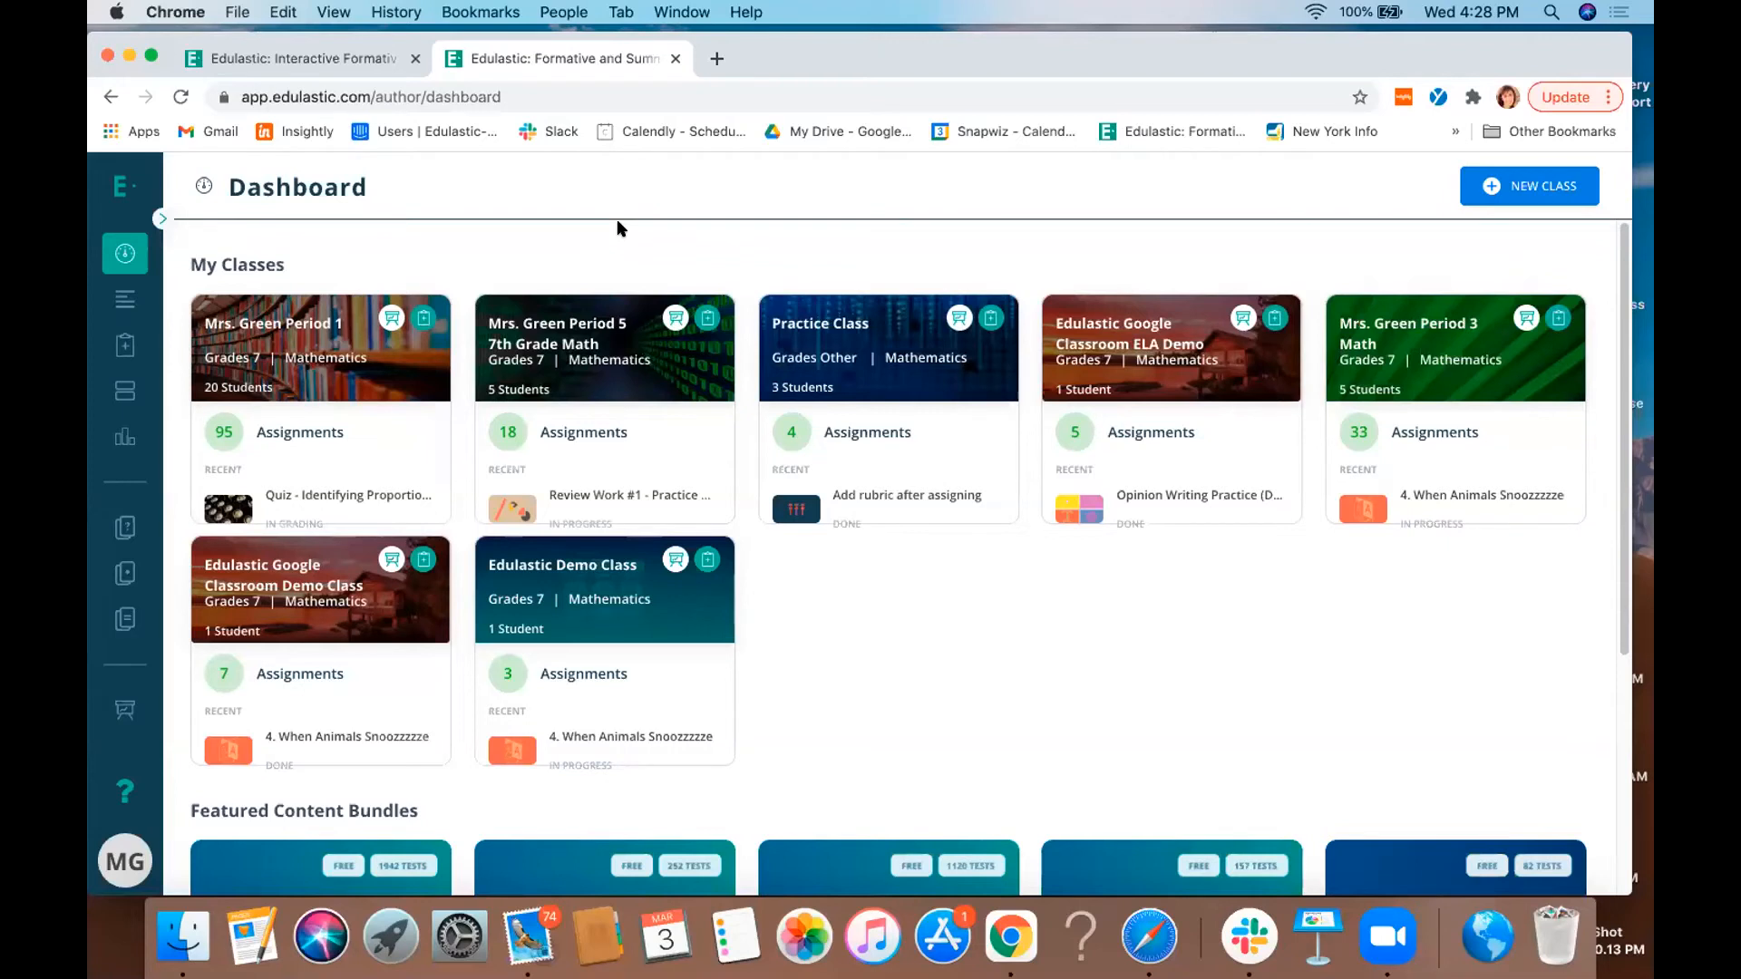
click(158, 220)
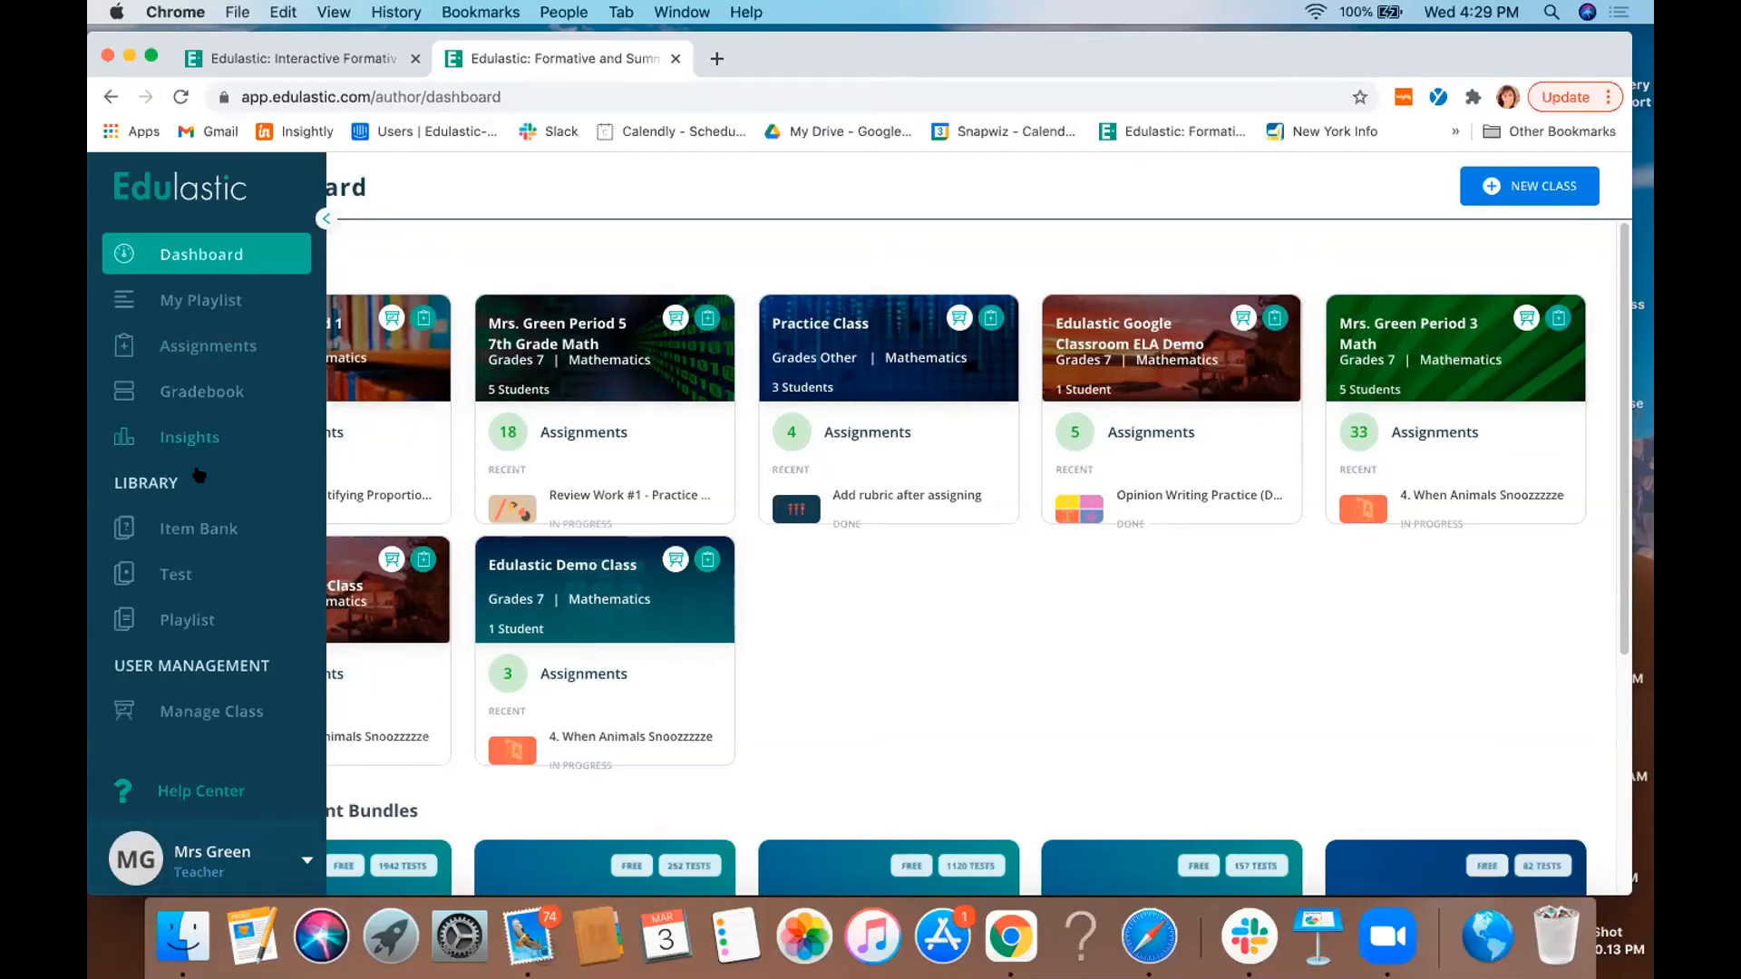
click(213, 535)
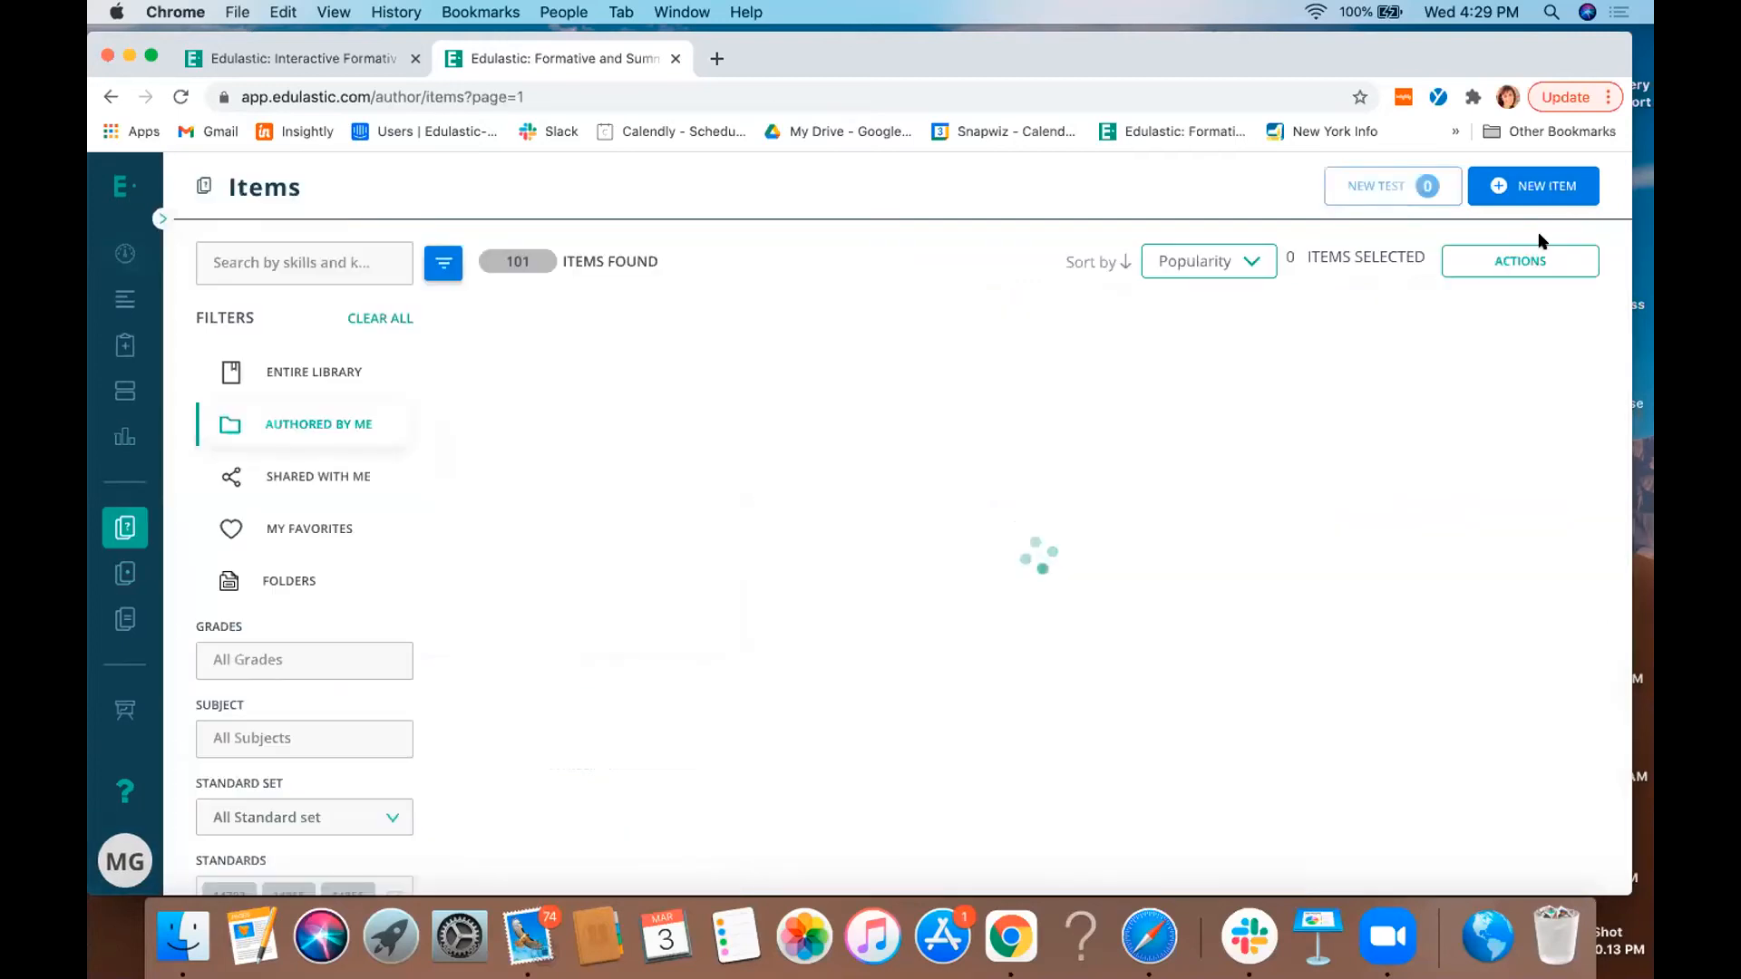
click(1528, 188)
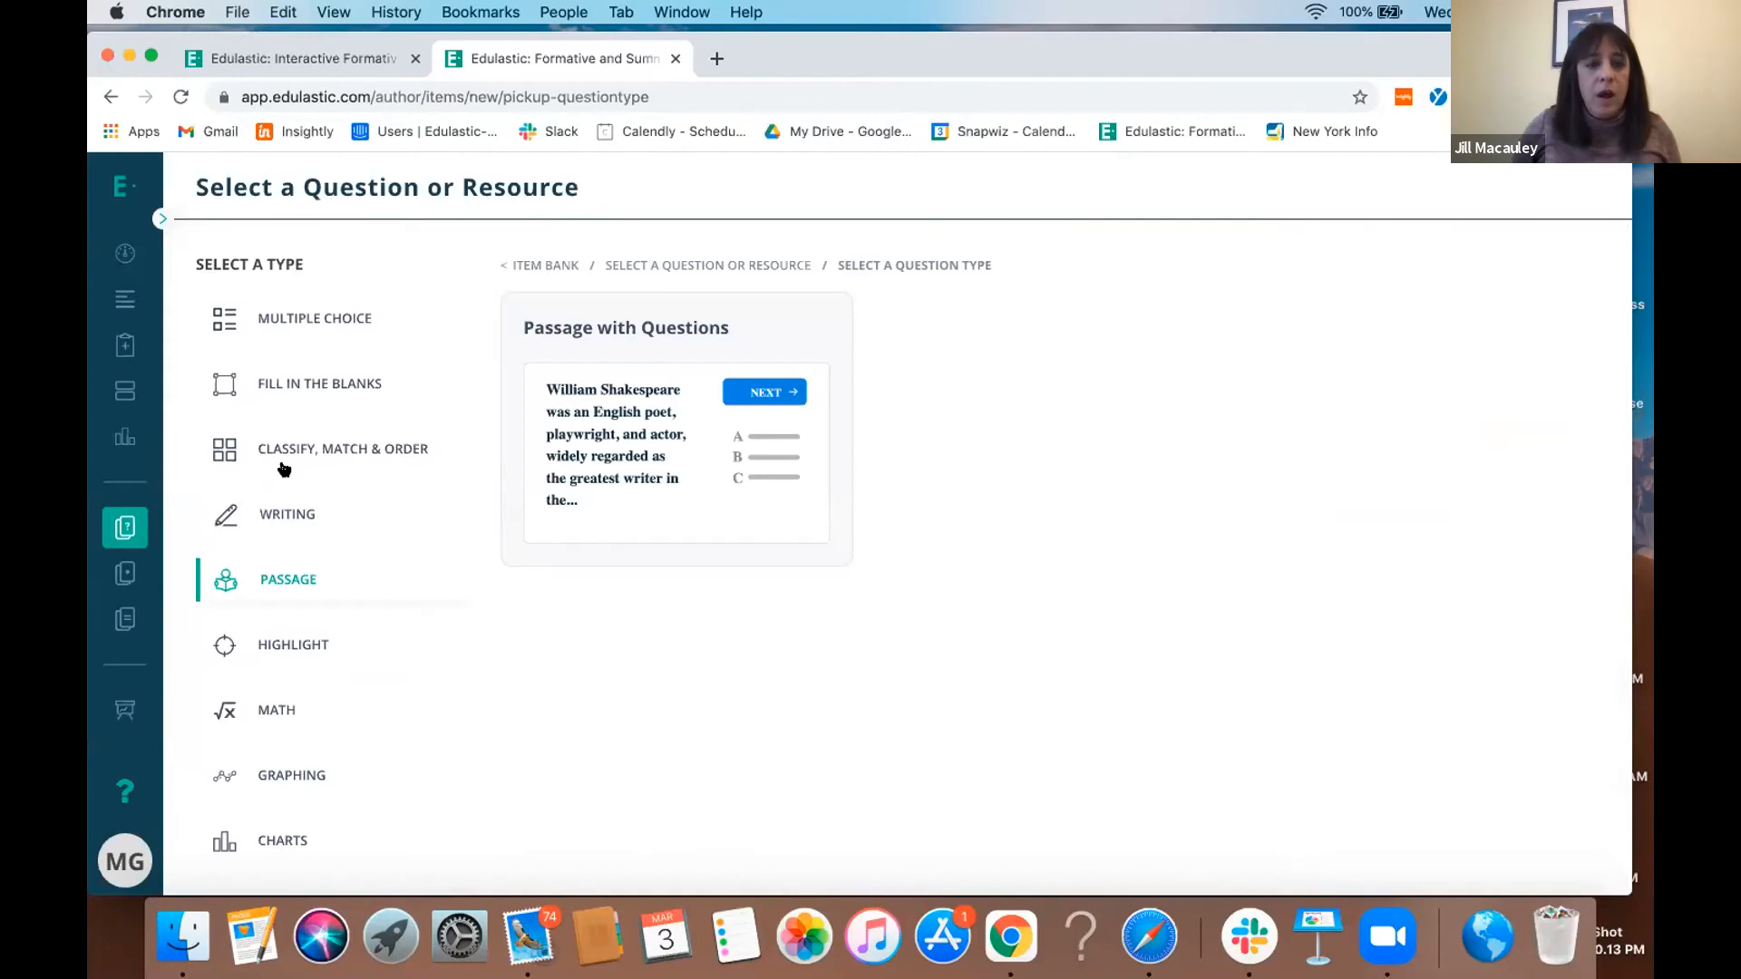
- Browse the classify, highlight and fill-in-the-blanks question types, and choose Label Image with Drop Down
click(313, 460)
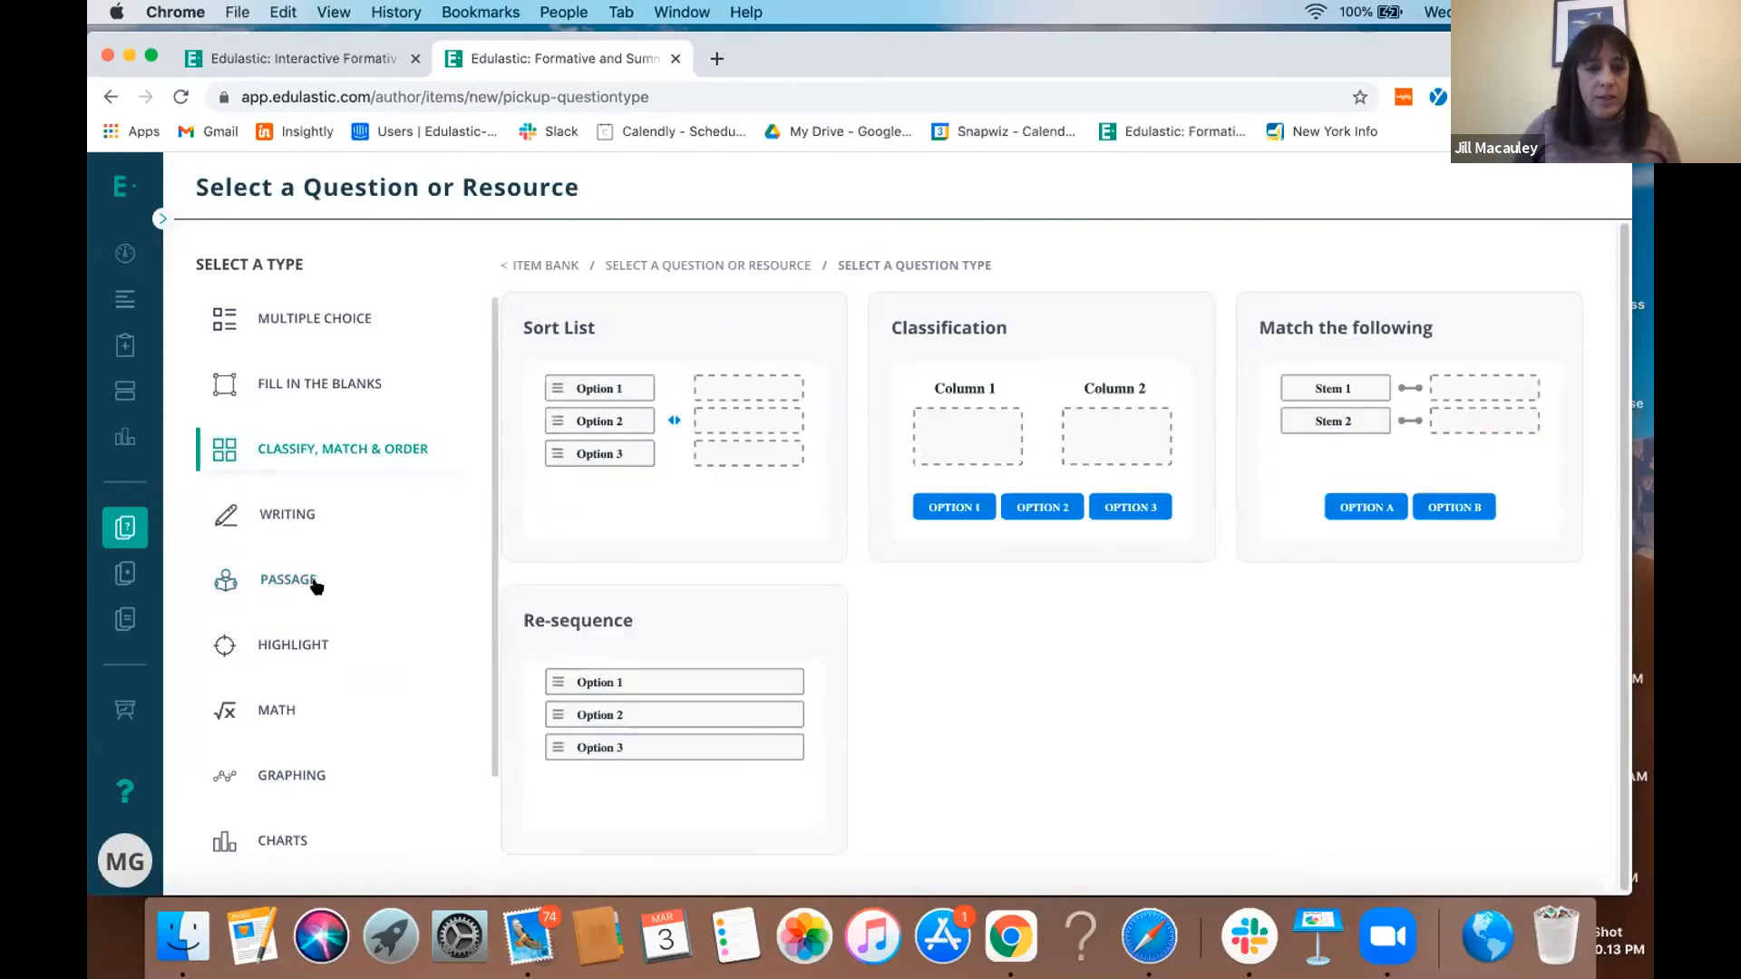
click(299, 649)
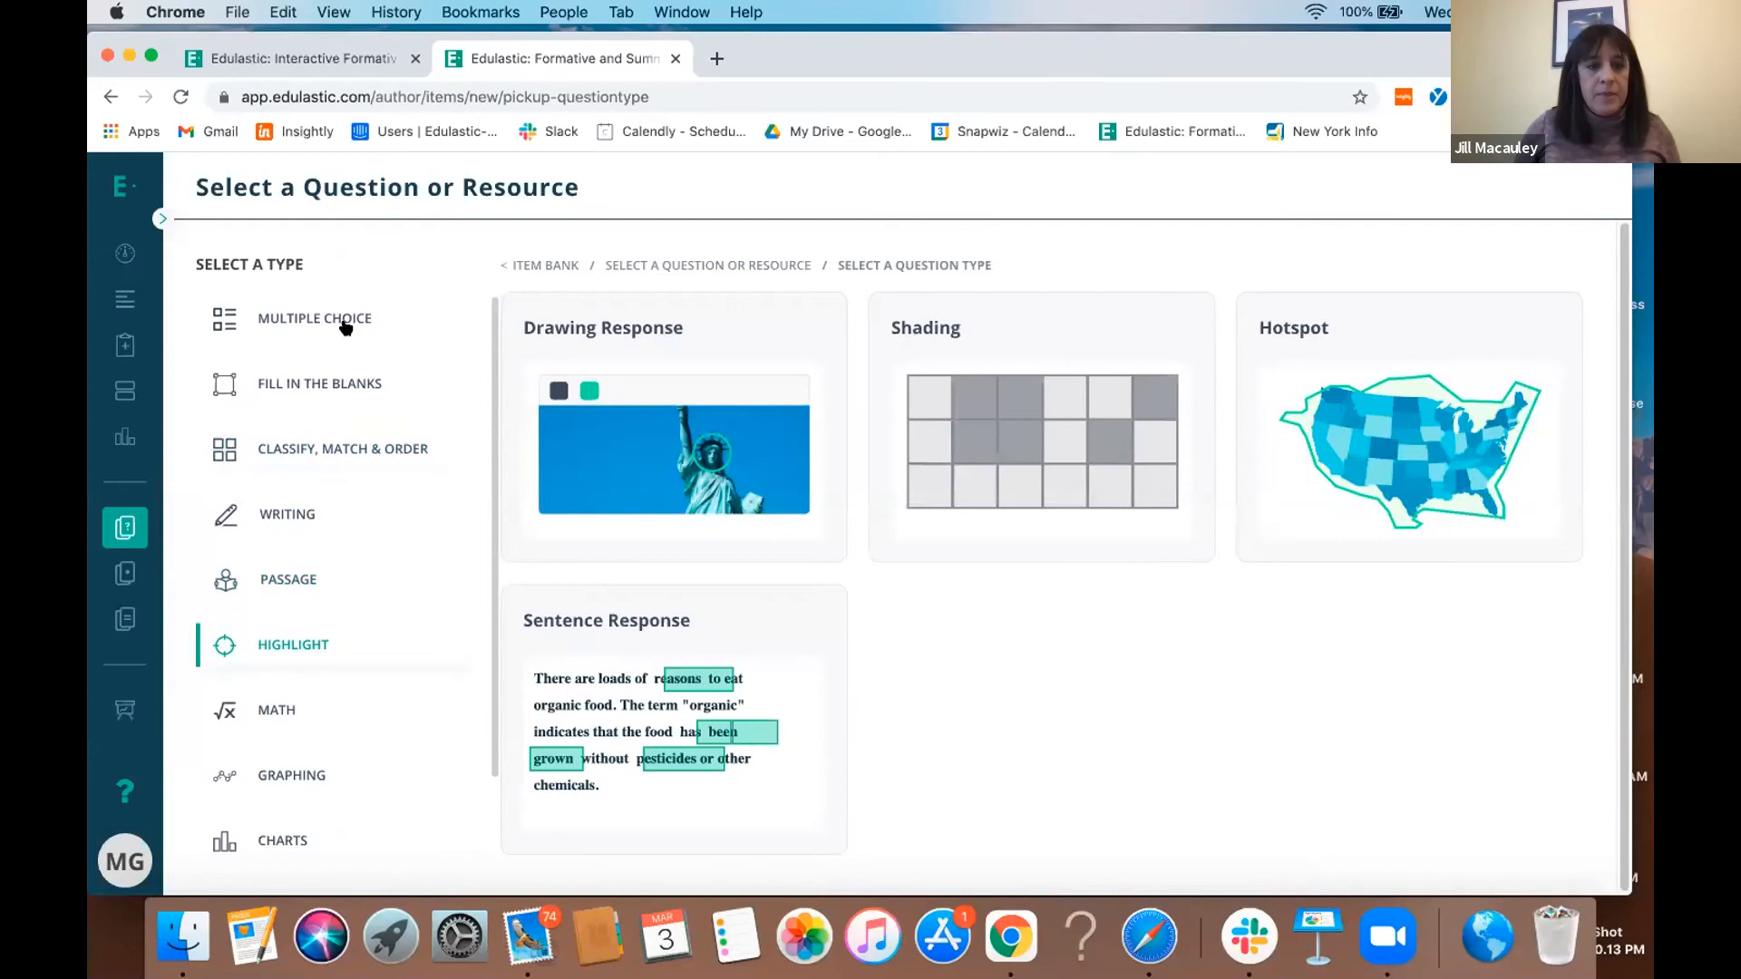
click(345, 388)
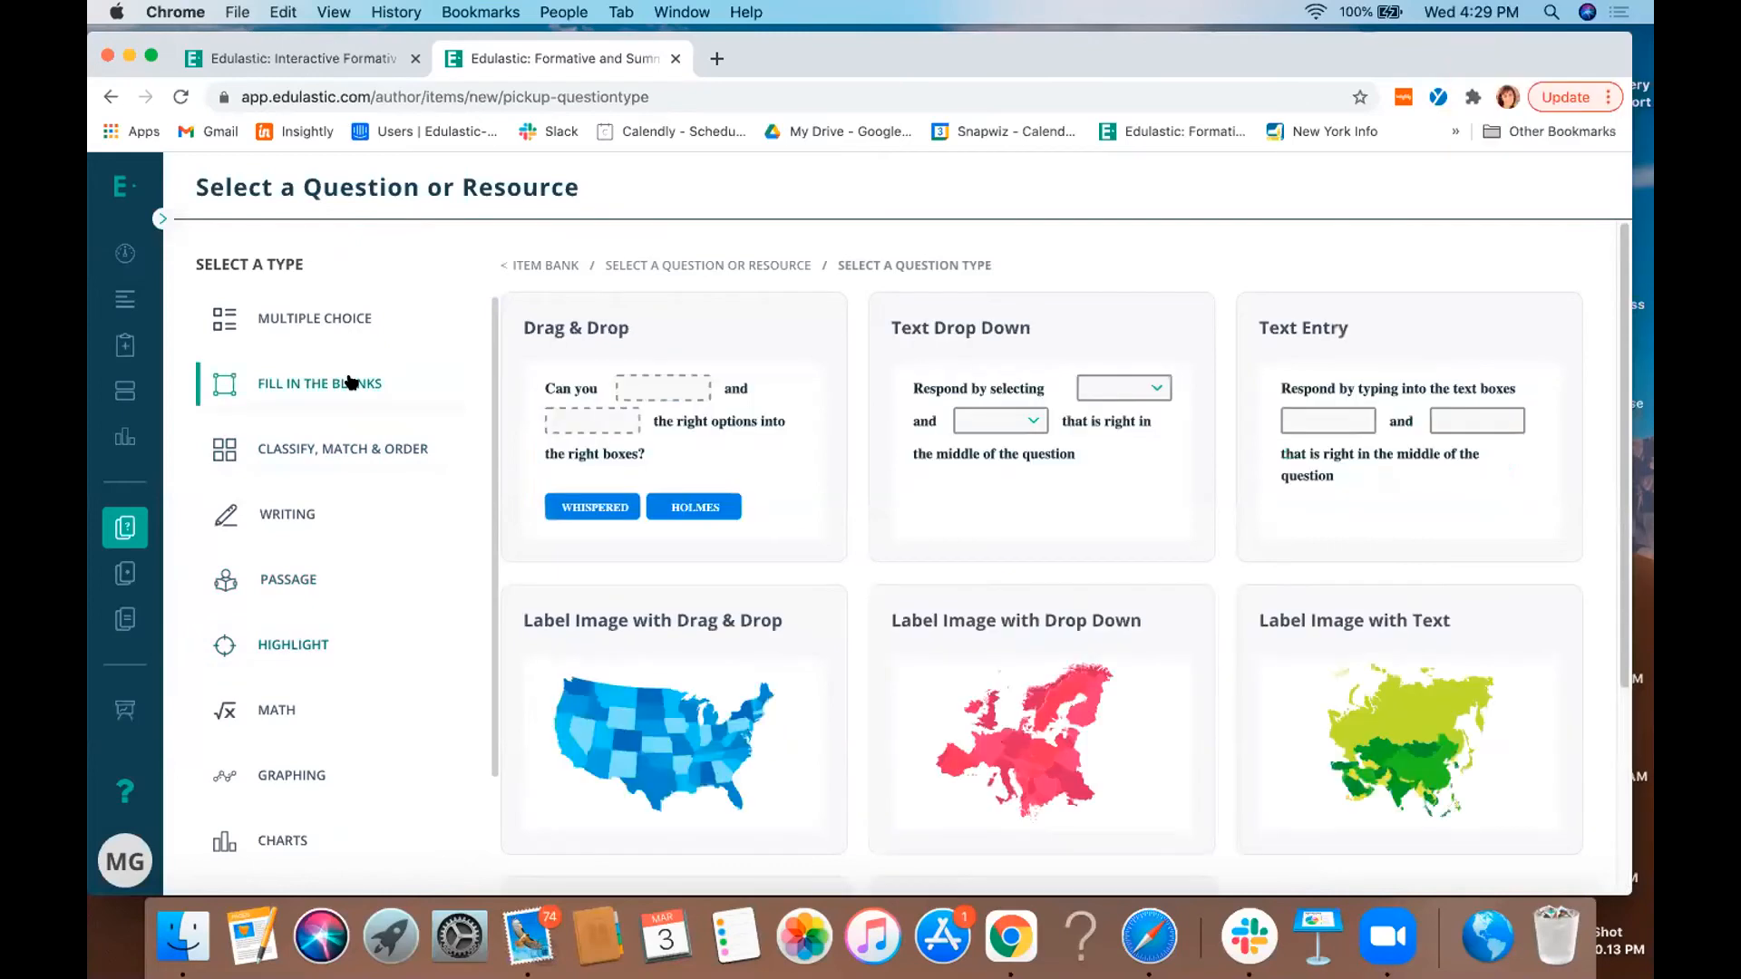
click(980, 663)
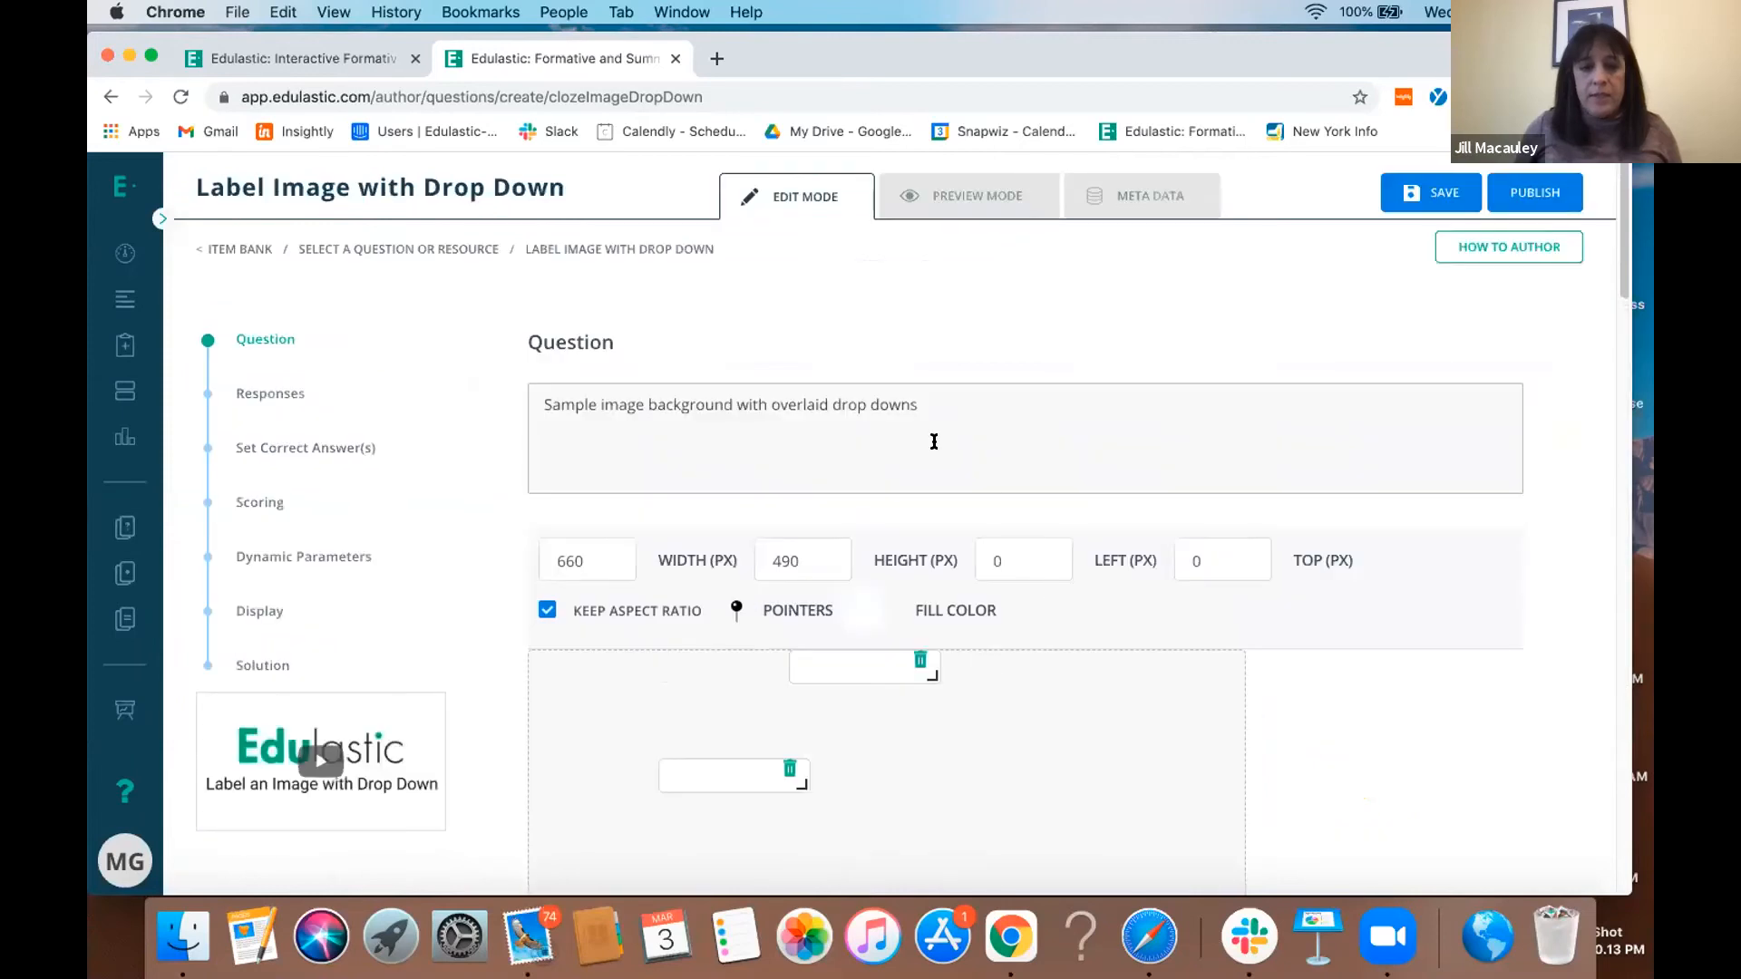
- Add another drop-down response box to the image area and try to publish the Label Image with Drop Down question
click(933, 439)
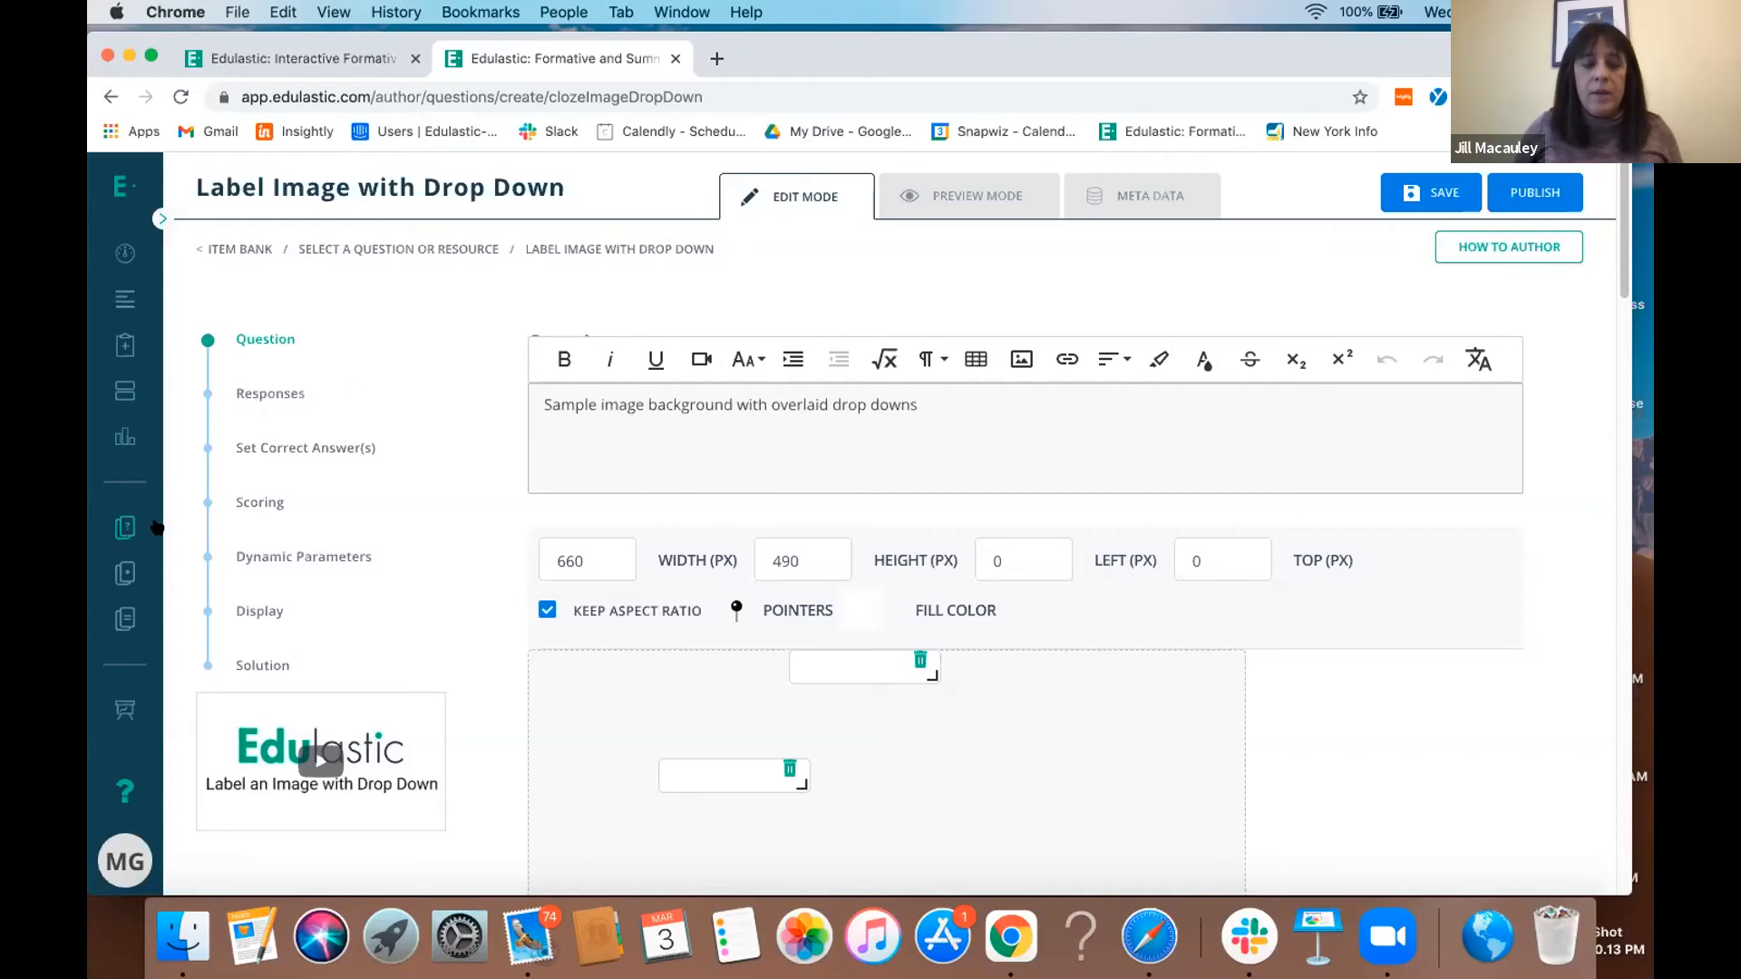
click(1430, 193)
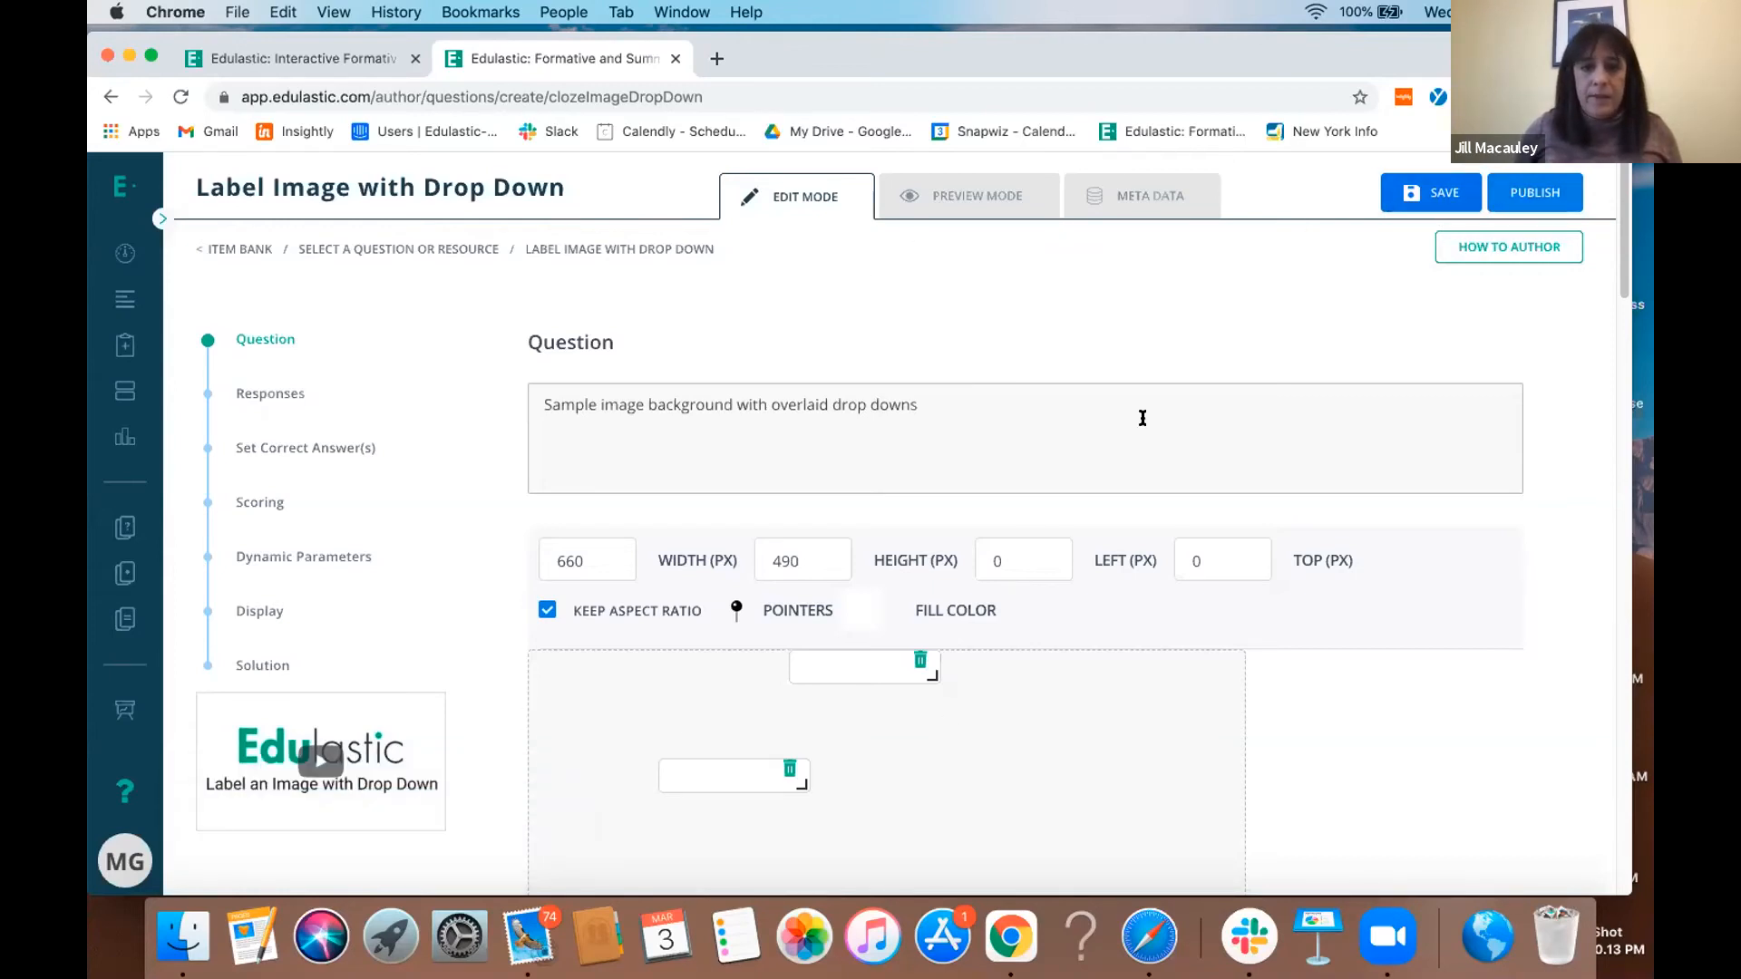
click(961, 720)
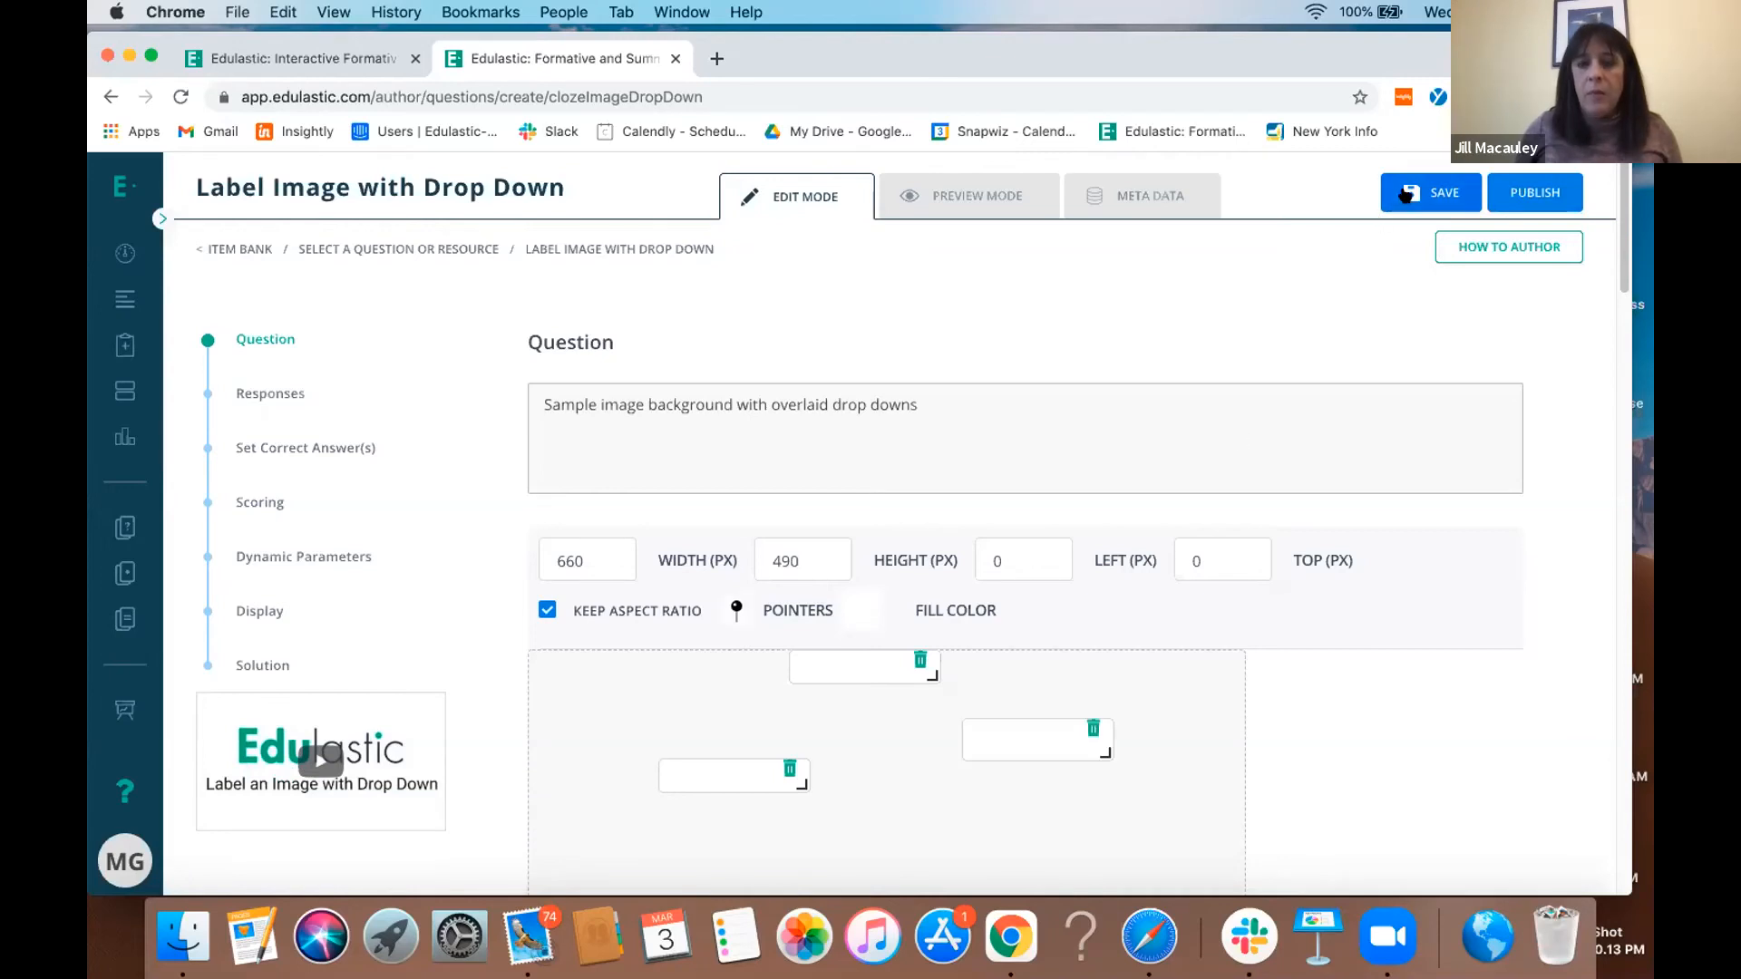
click(1541, 190)
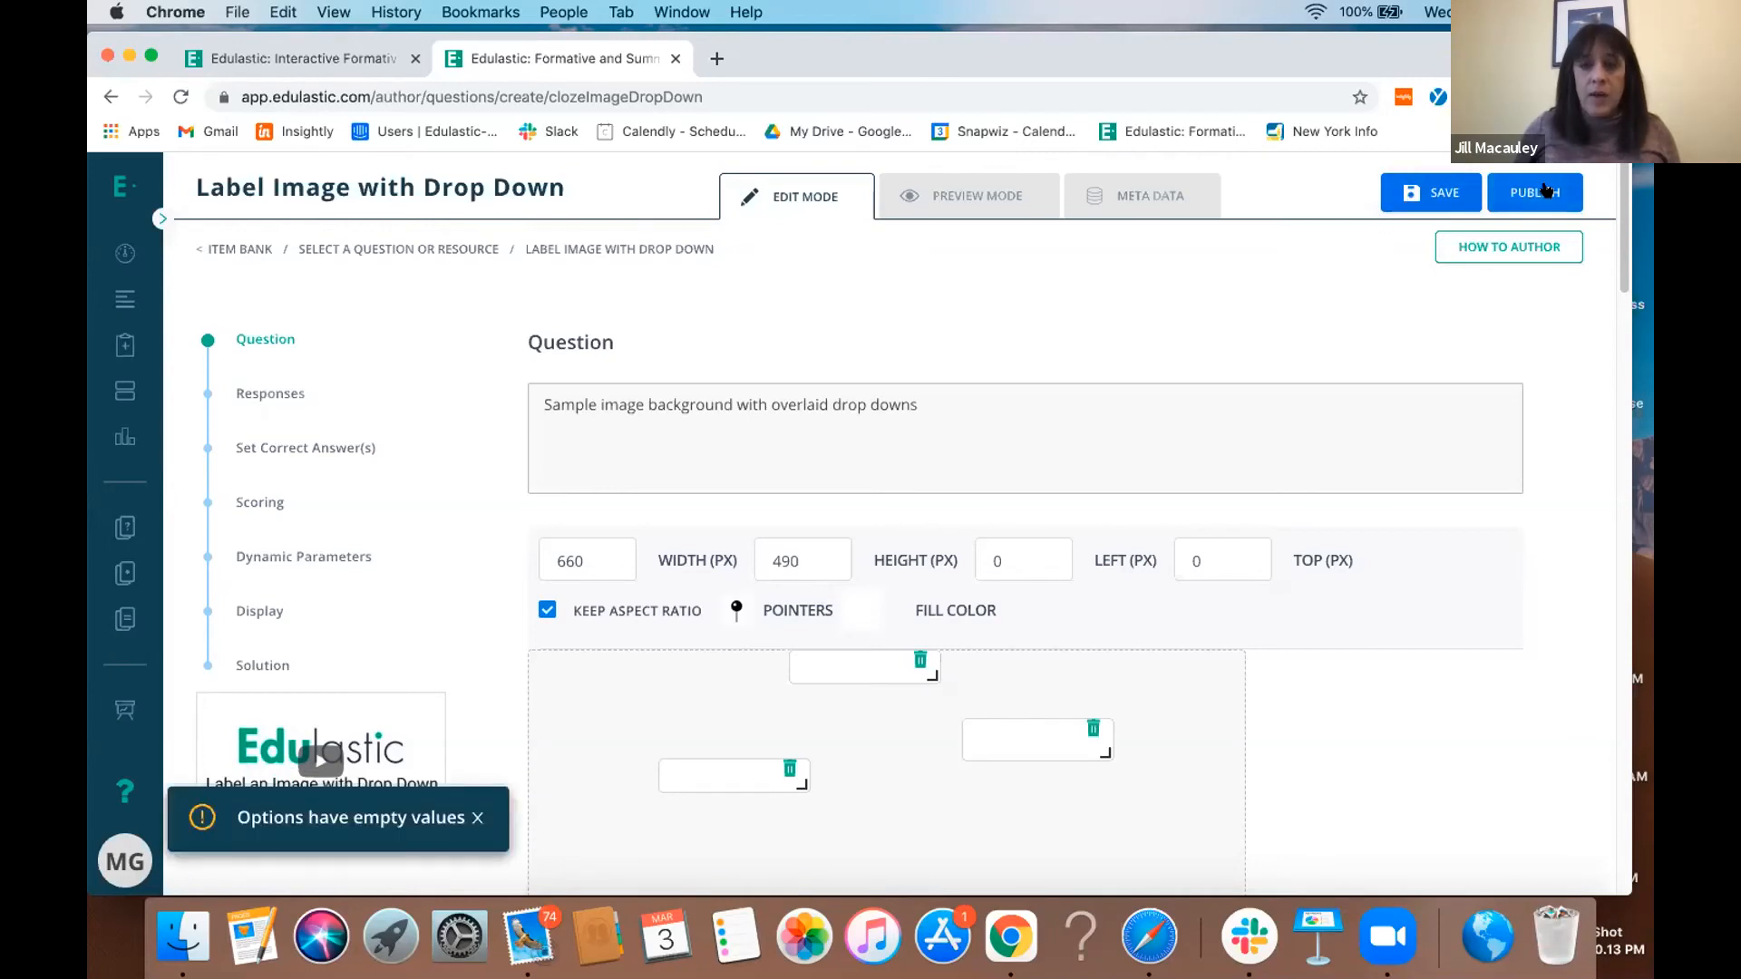
click(1544, 191)
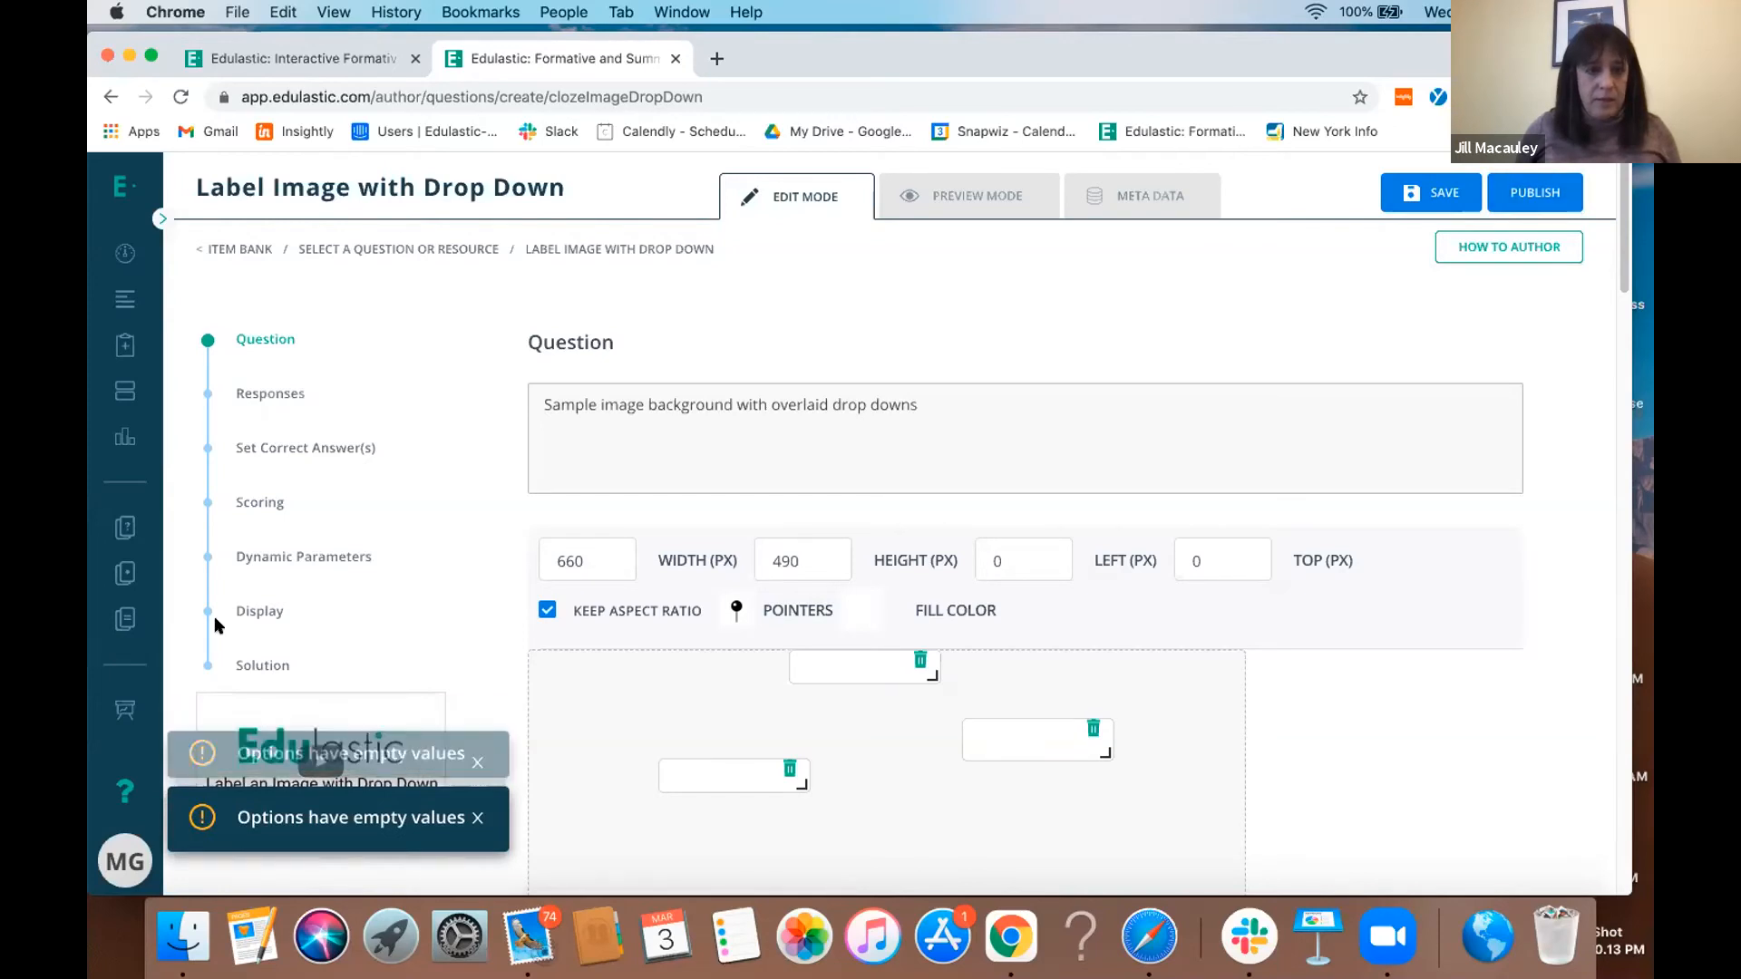
- Leave the question without saving its changes and open the test library
click(127, 528)
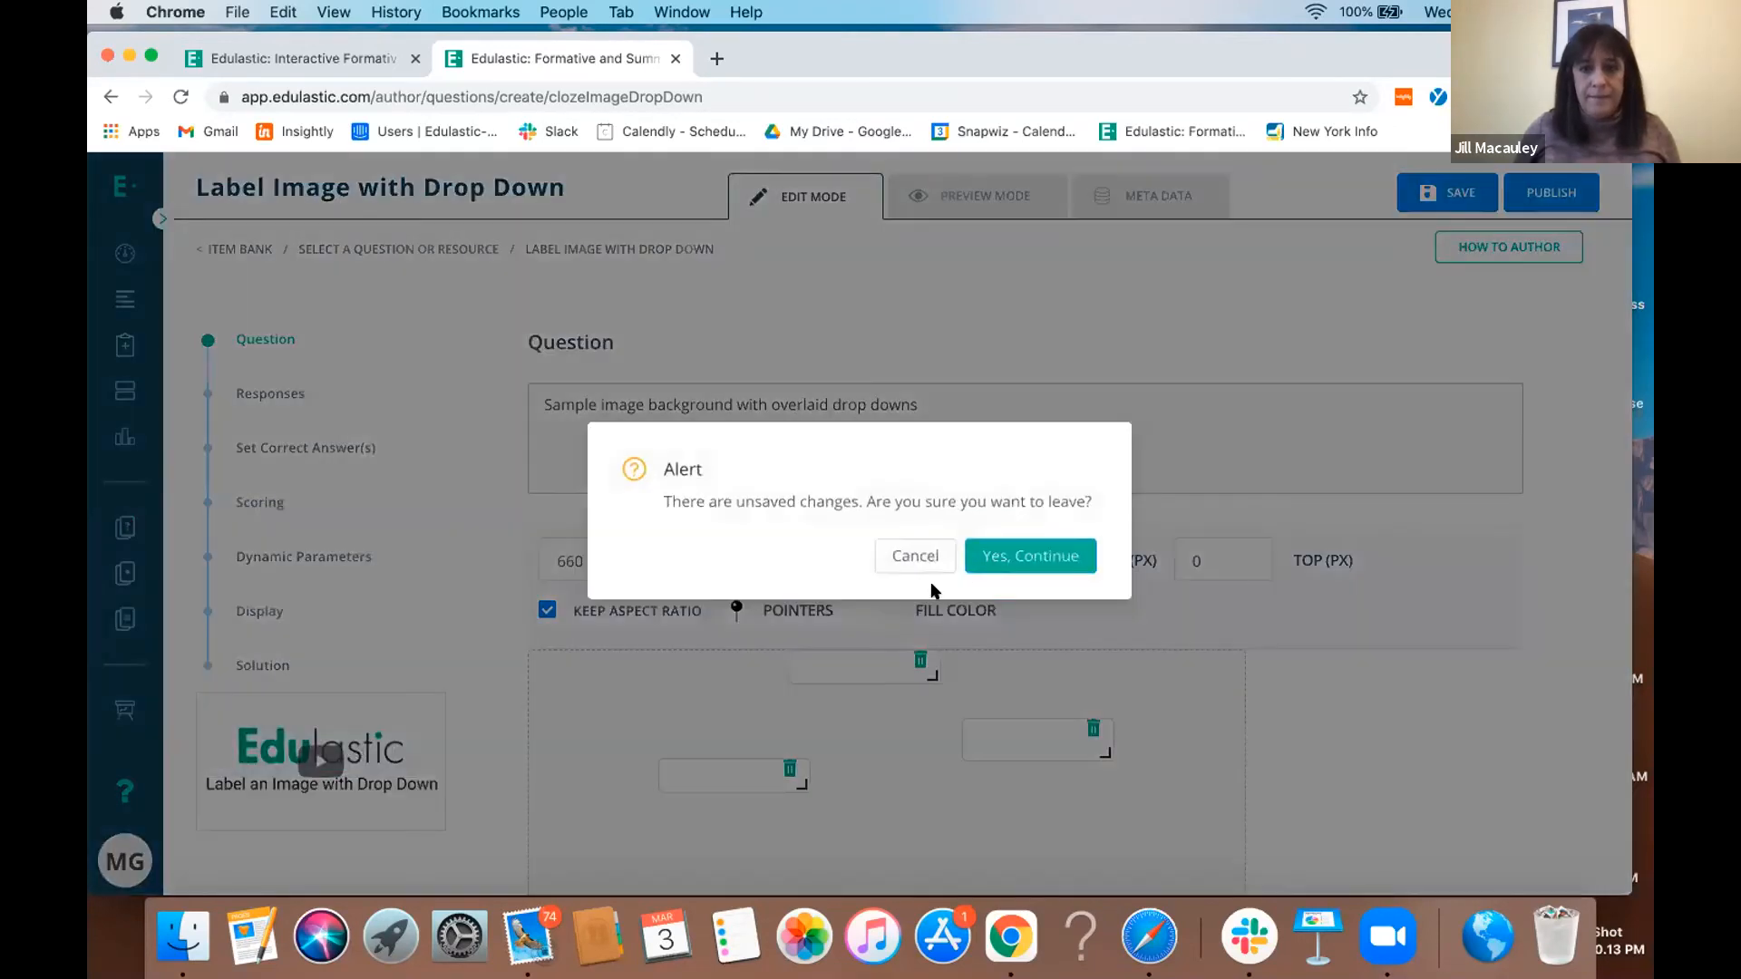
click(1023, 548)
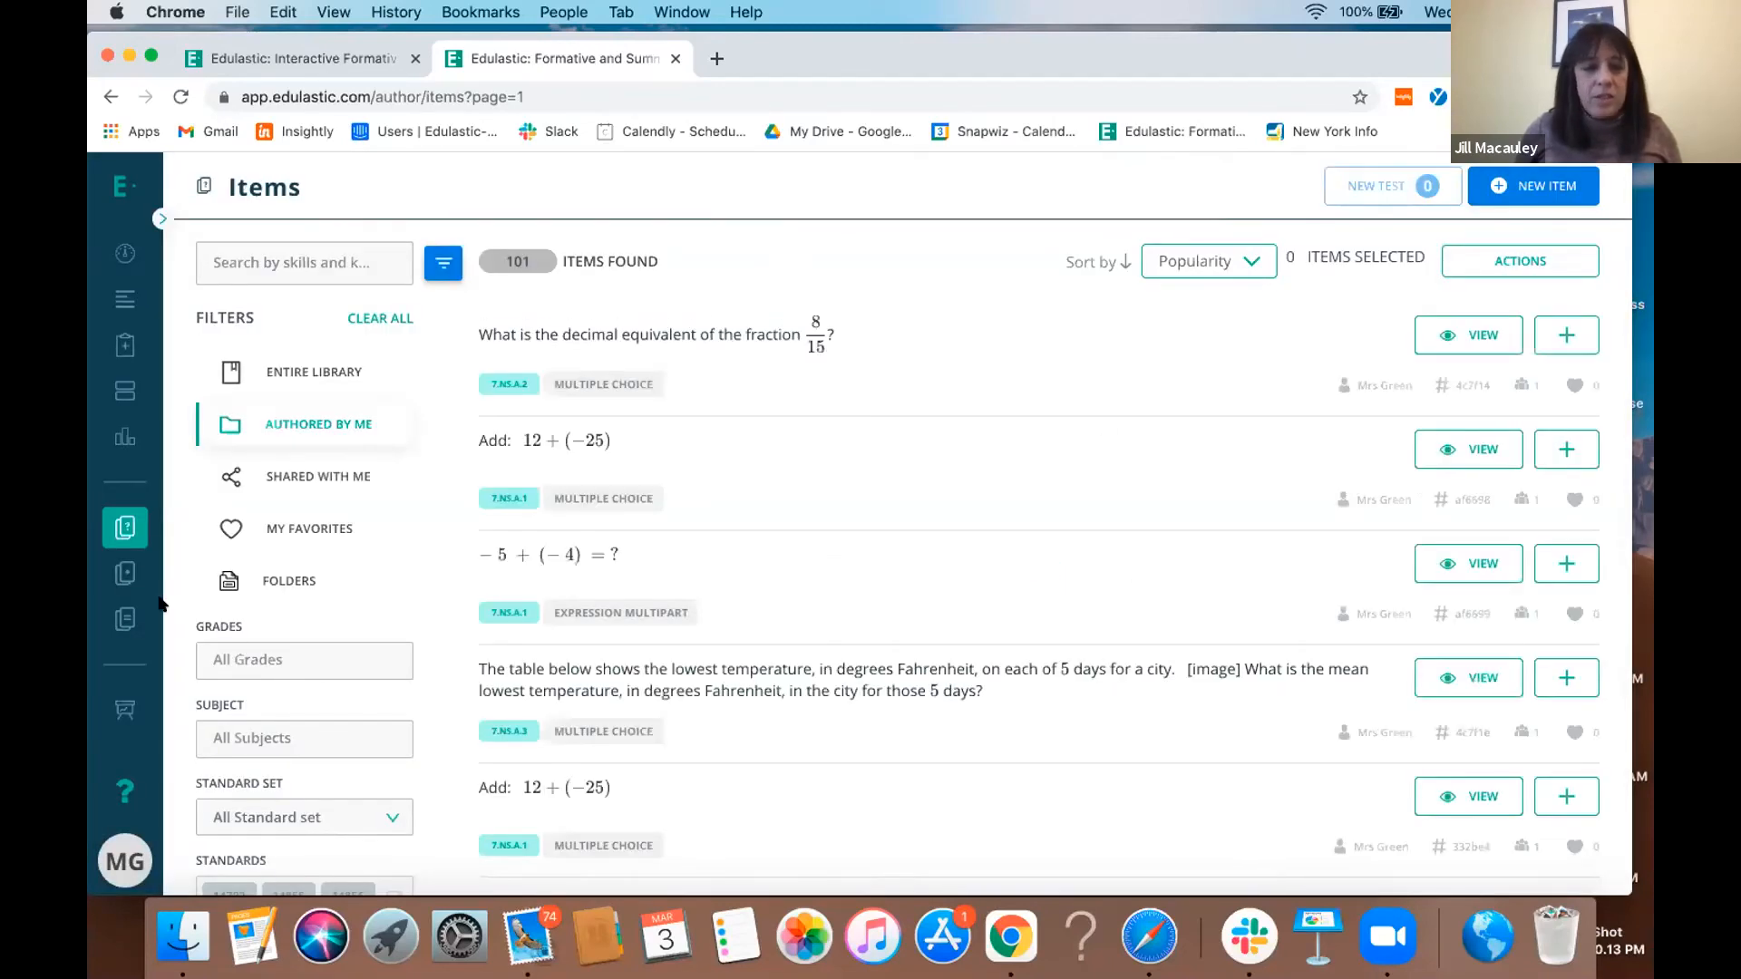
click(125, 575)
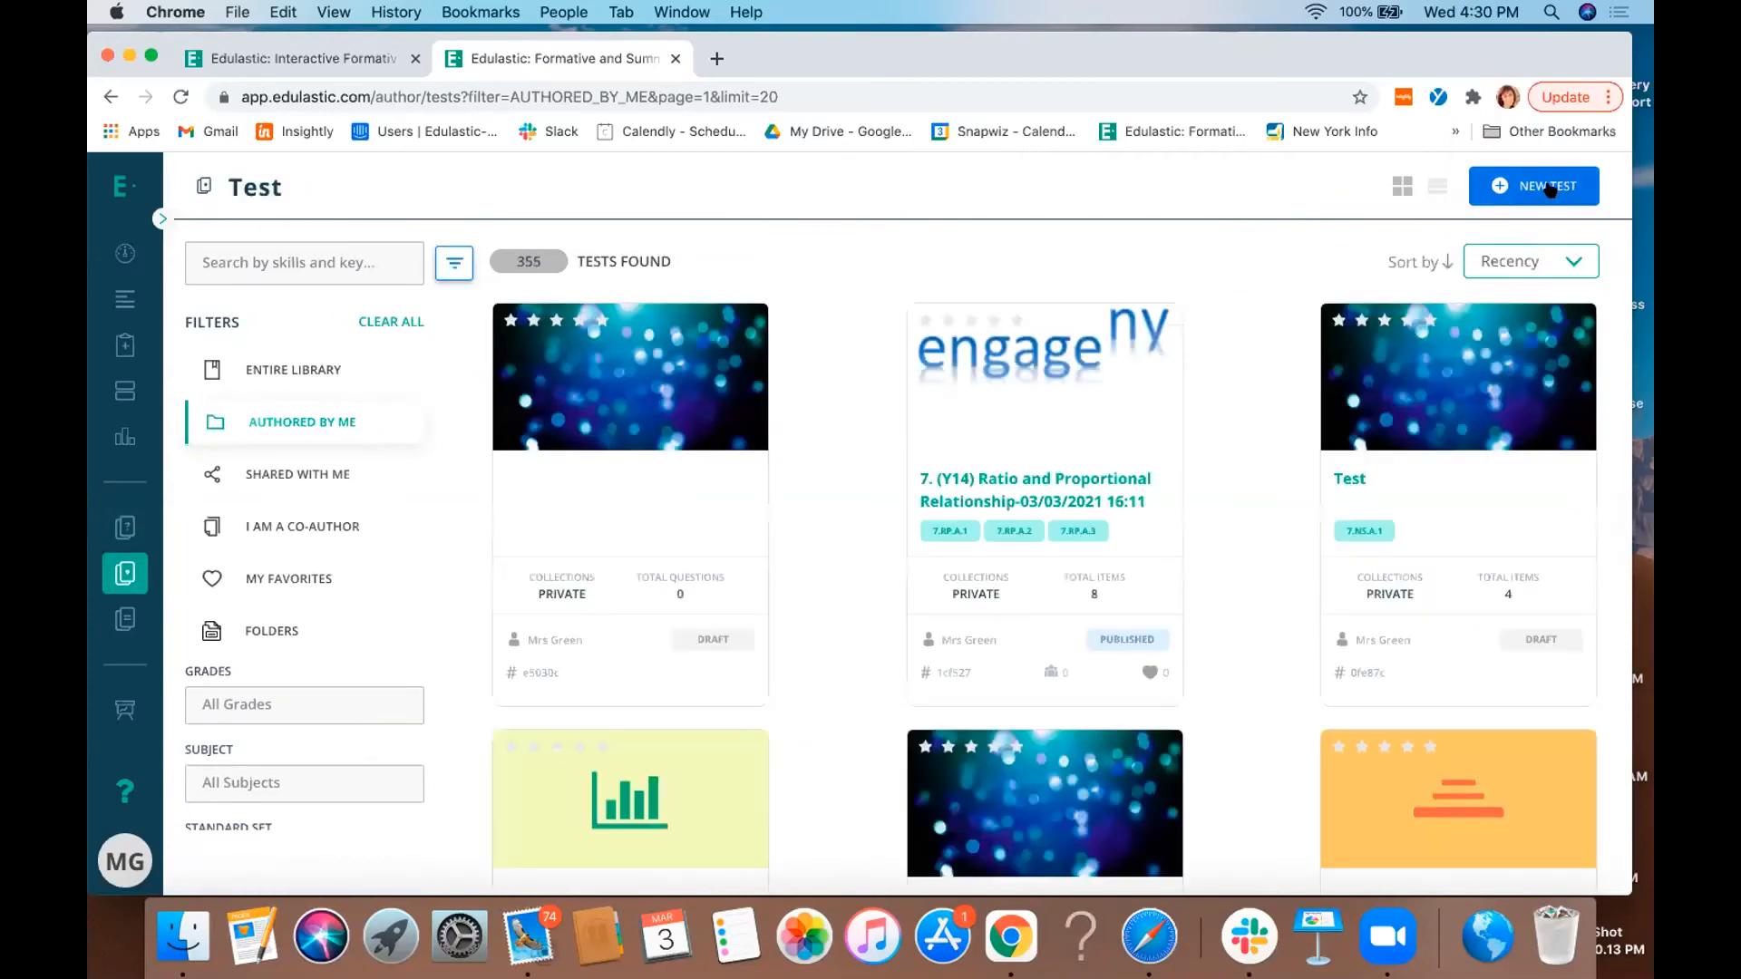
- View the options for creating a new test, and start a new item in the item bank
click(1549, 187)
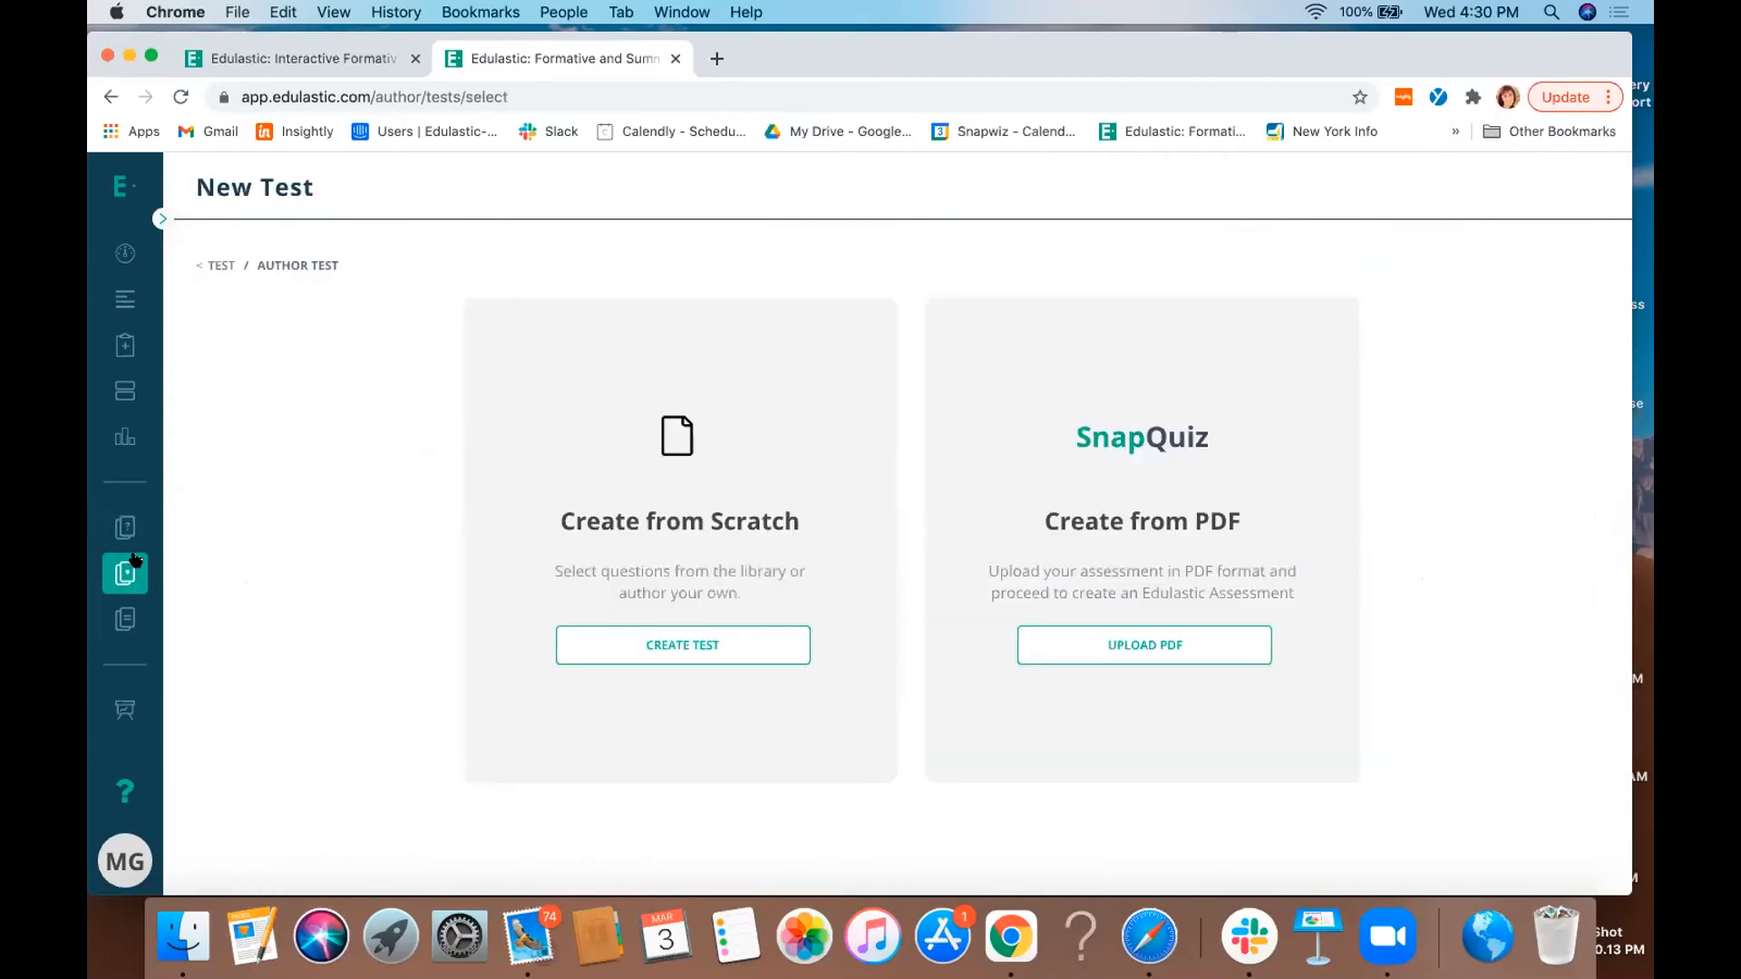
click(127, 526)
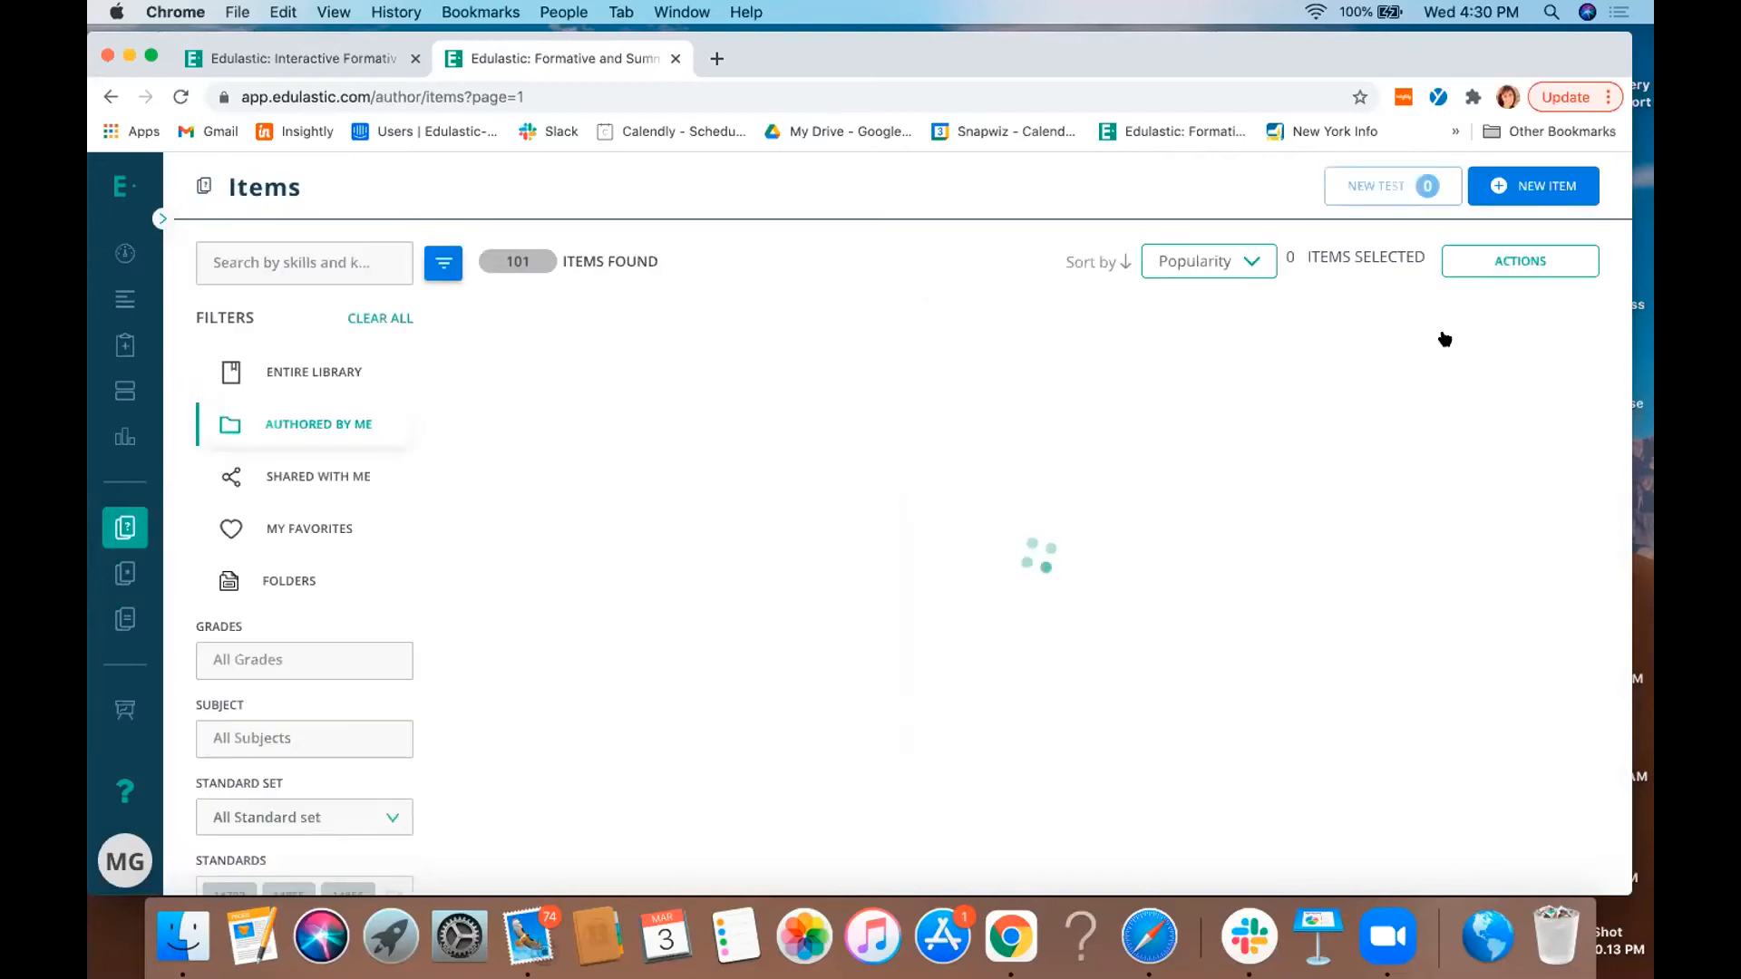
click(1555, 185)
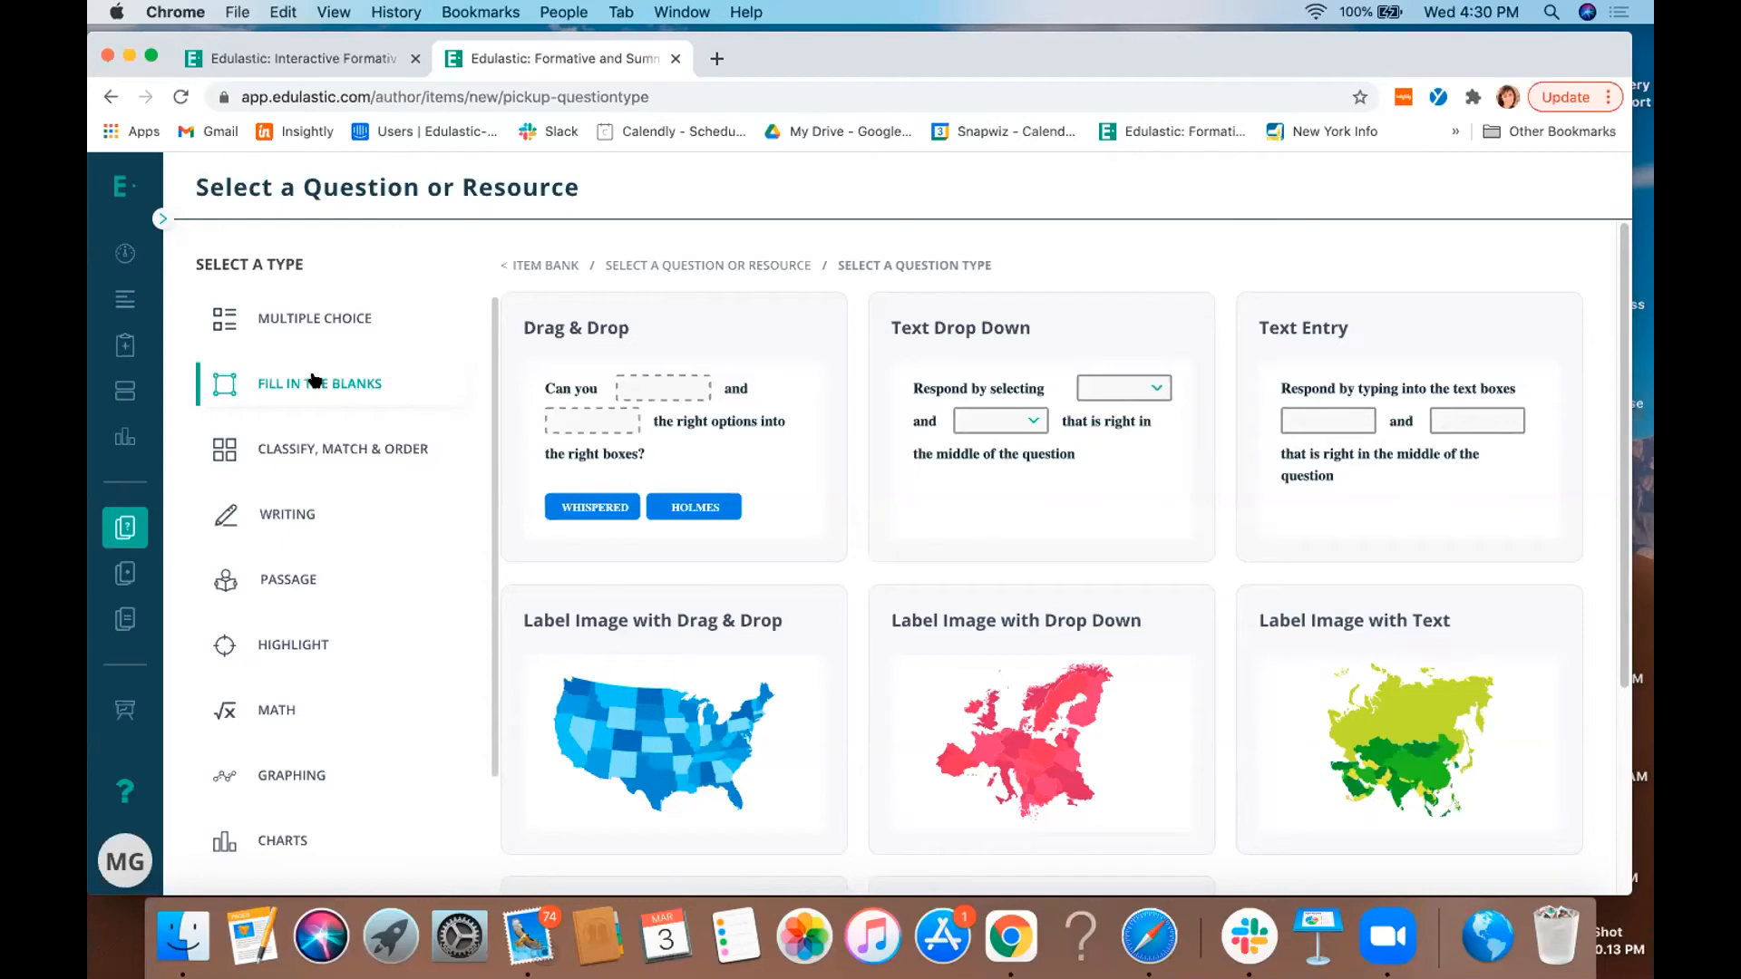
- Browse the multiple choice and fill-in-the-blanks question types, and choose Label Image with Drag & Drop
click(315, 312)
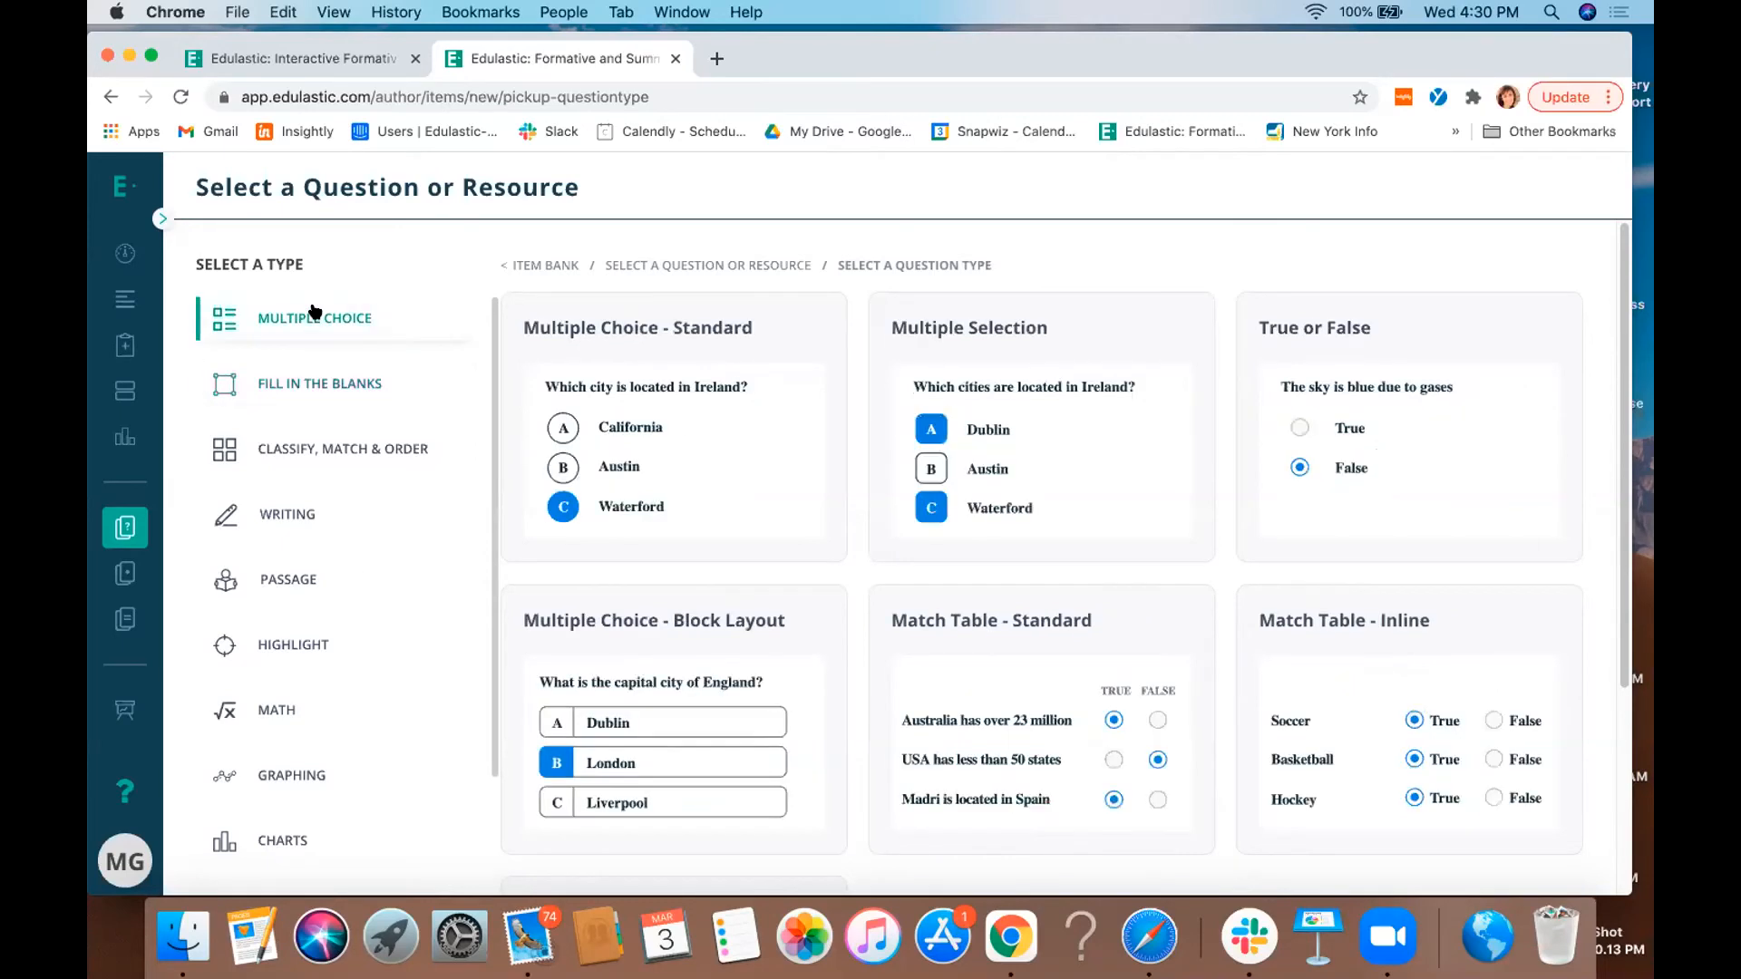
click(347, 387)
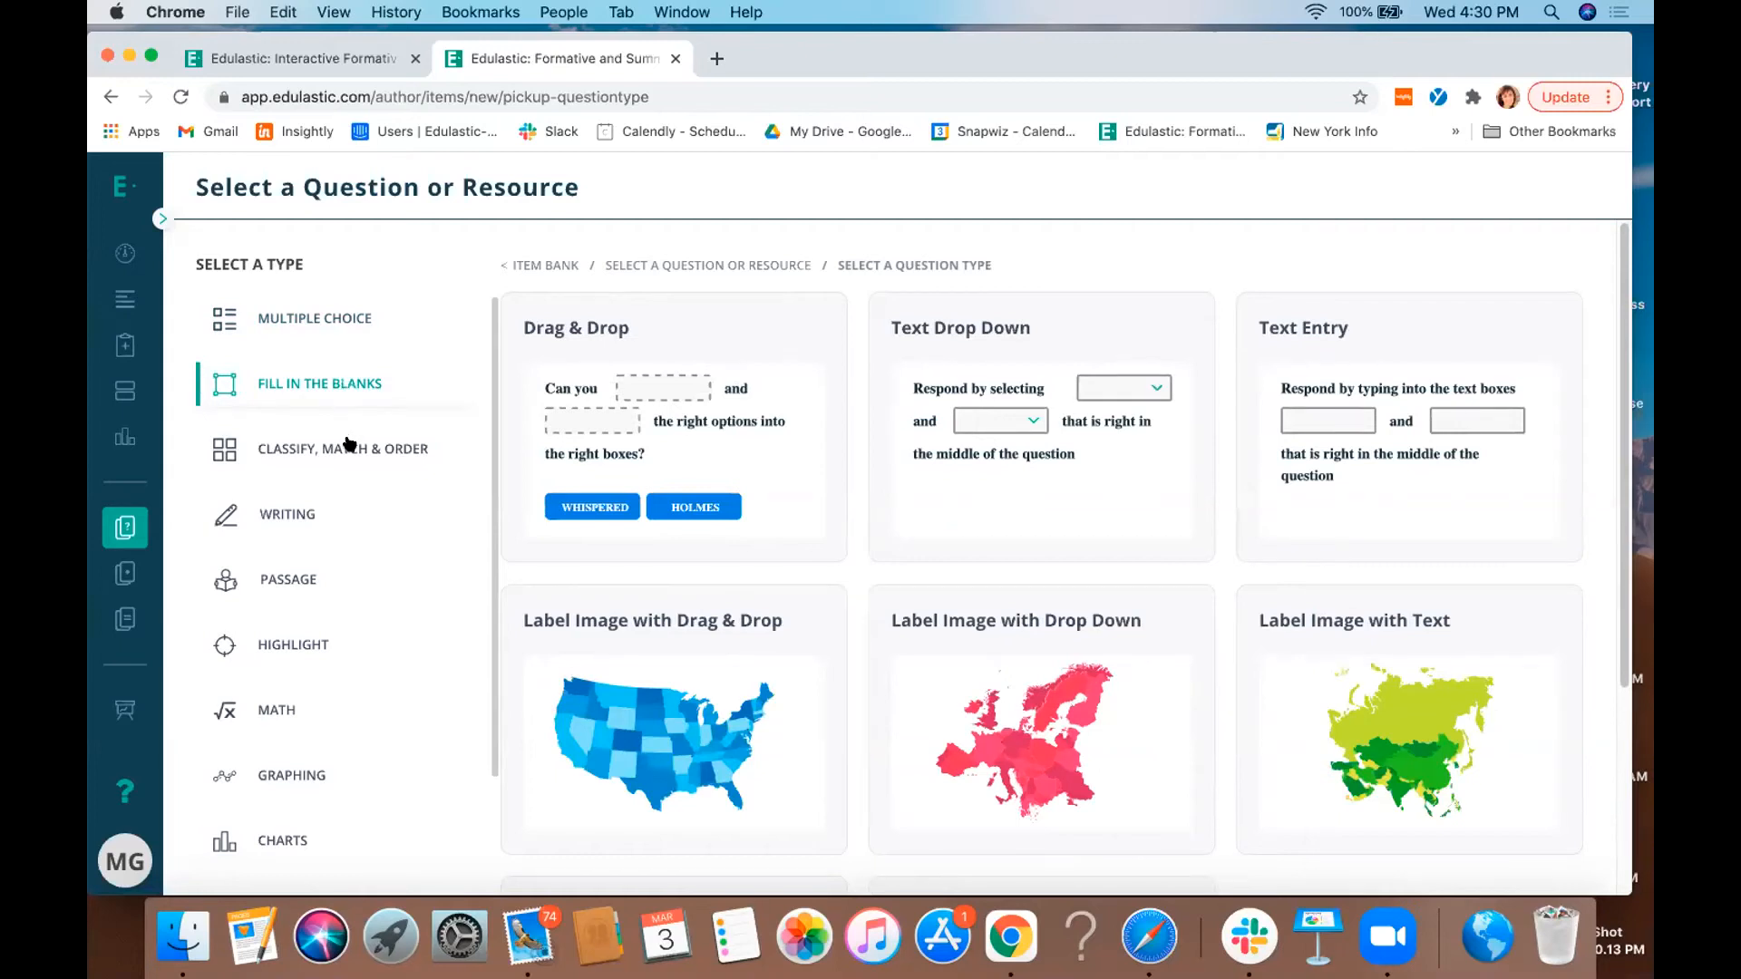
scroll(480, 489, down, 3)
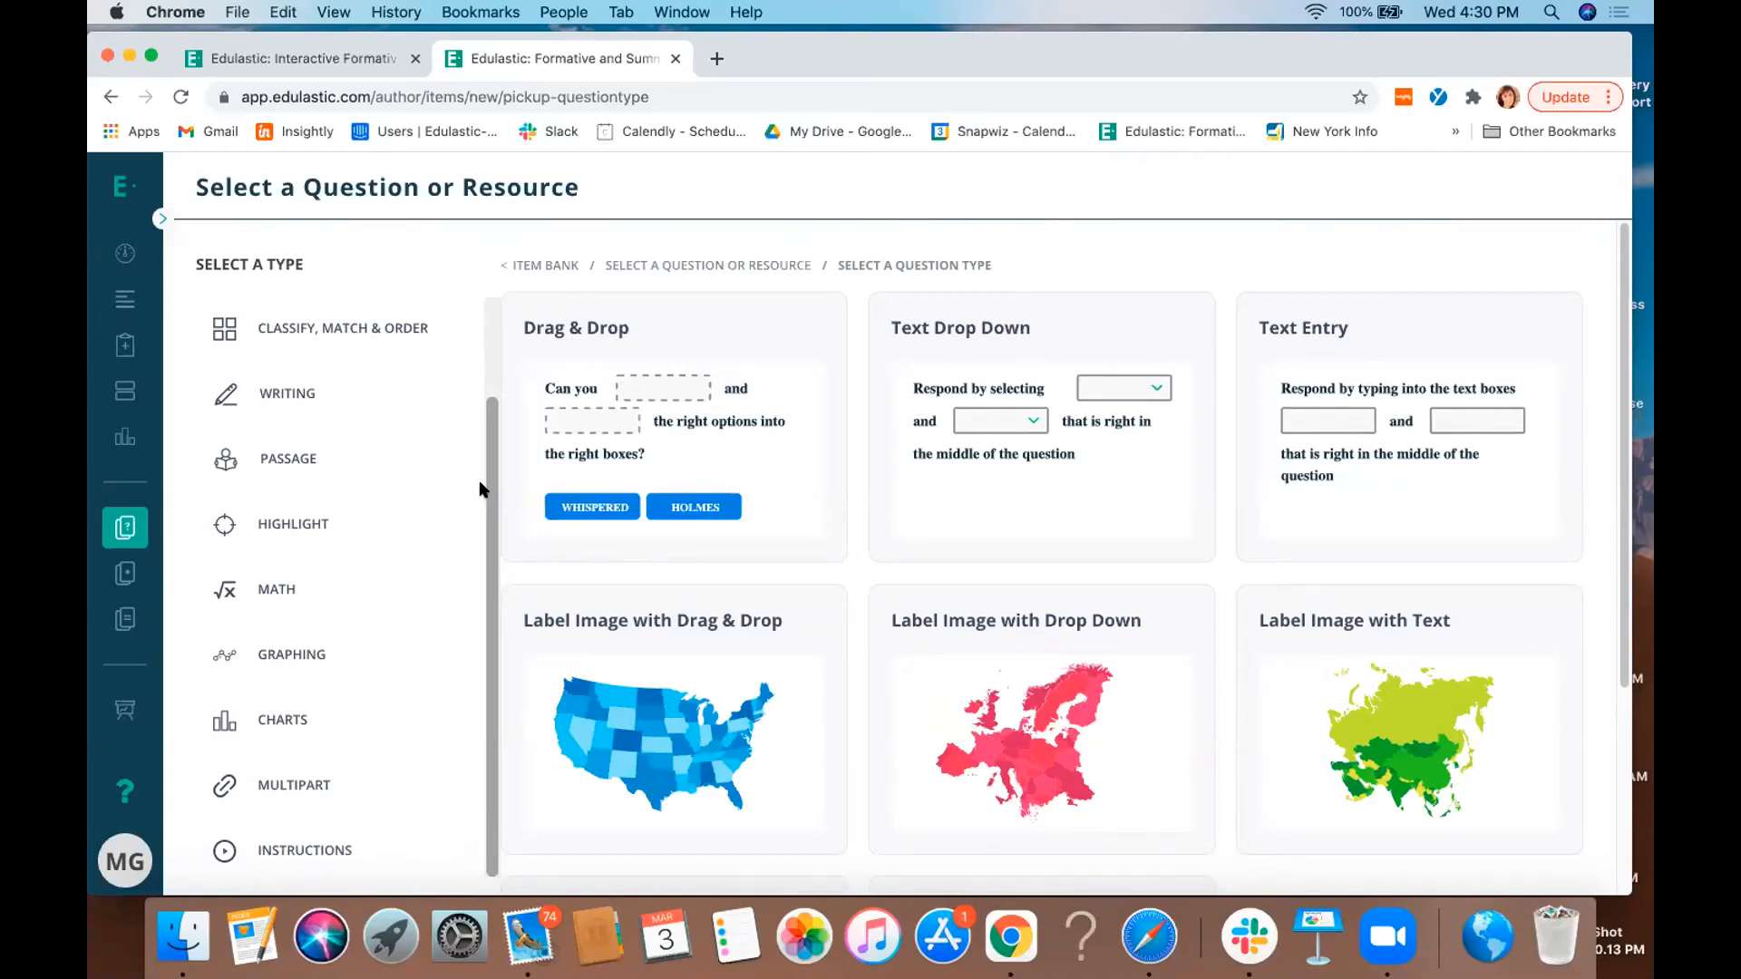
click(739, 680)
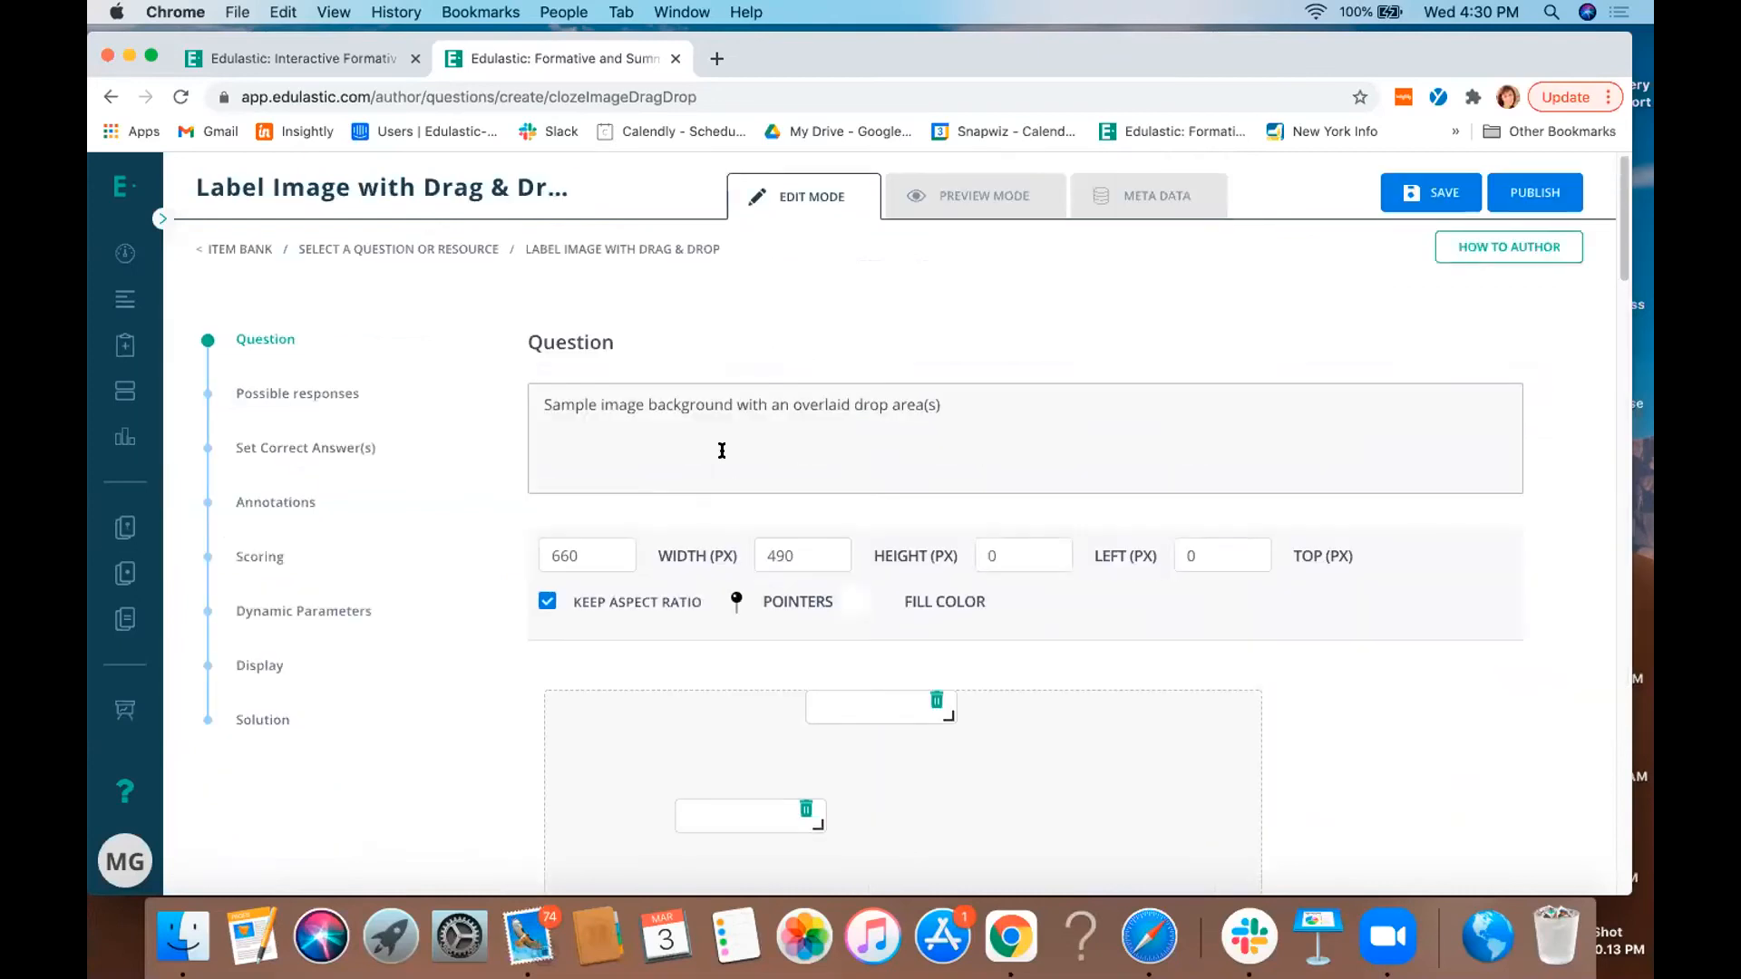
- Replace the end of the sample question text with "a. reyrv", and leave for the item bank without saving
click(722, 450)
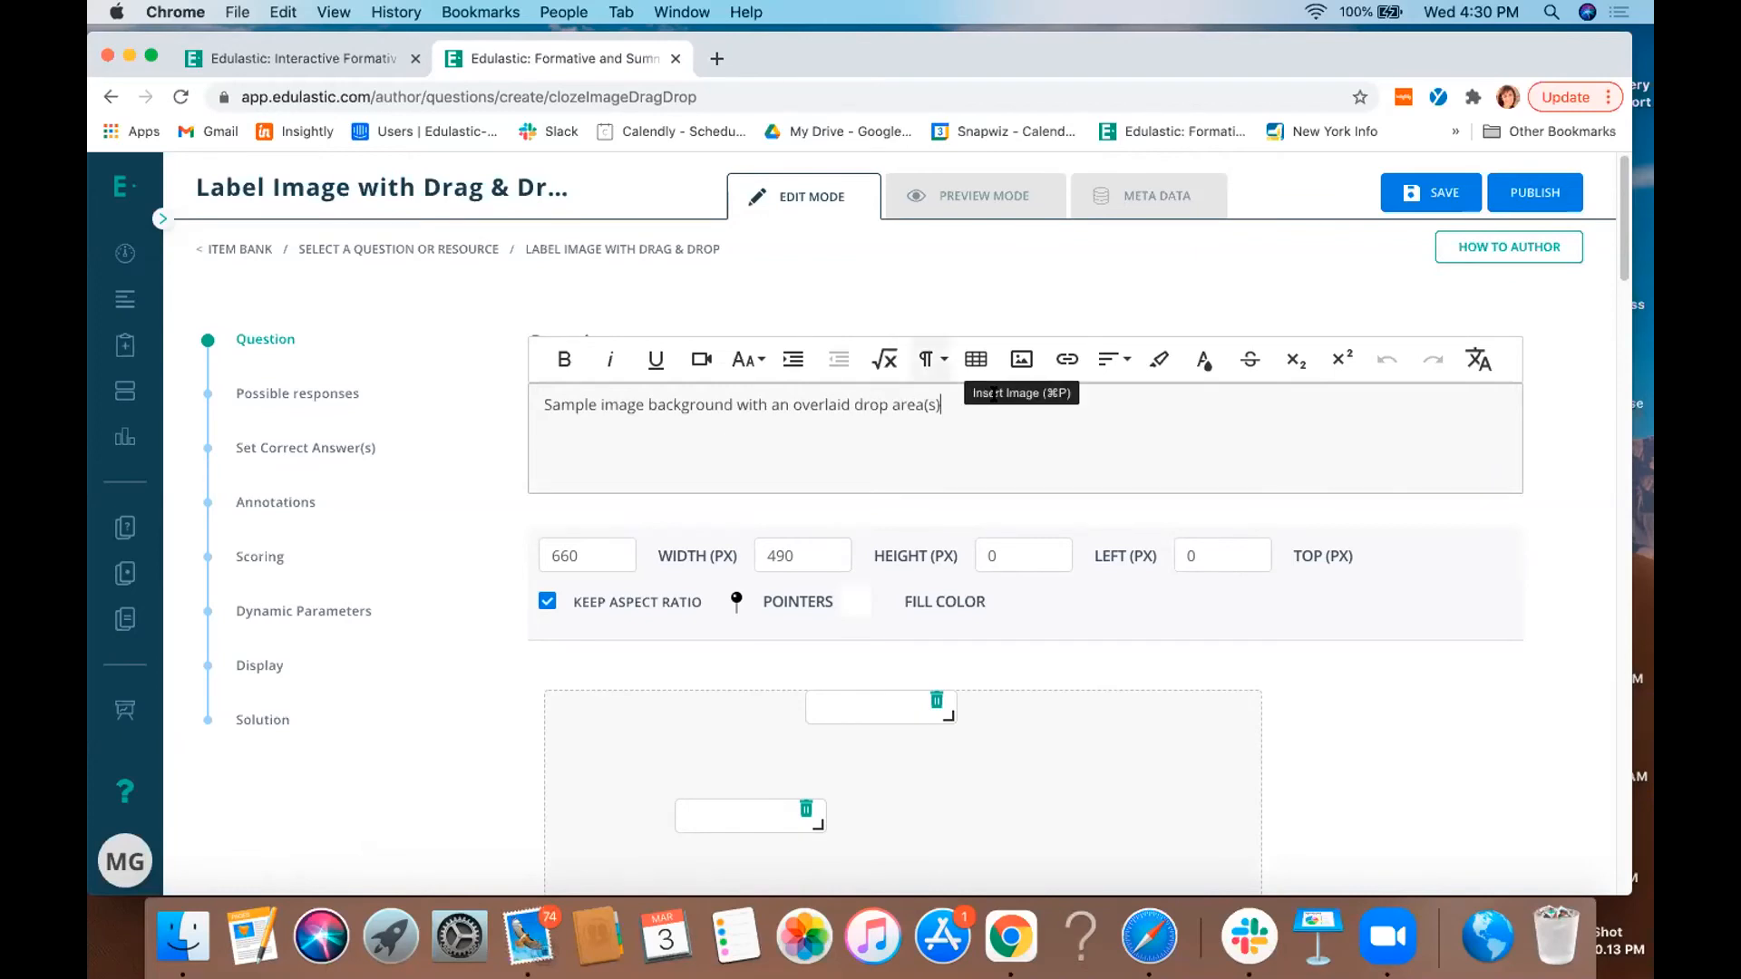
drag(989, 405, 773, 408)
text(a.)
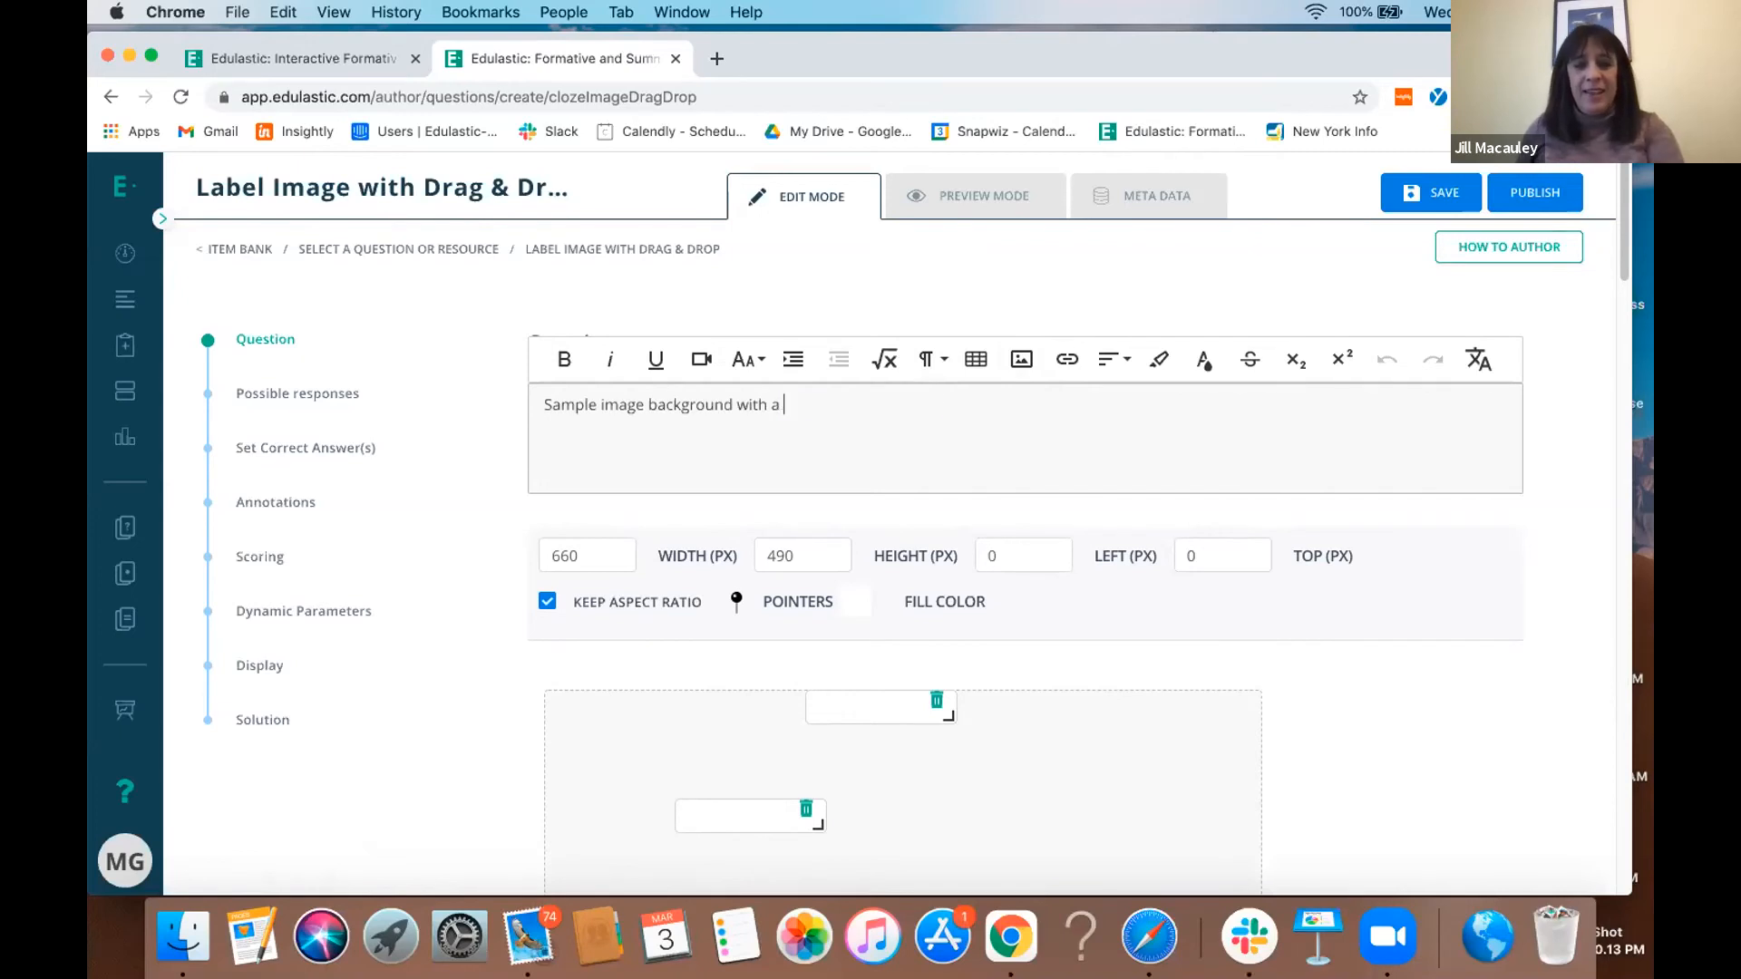
text(yrv)
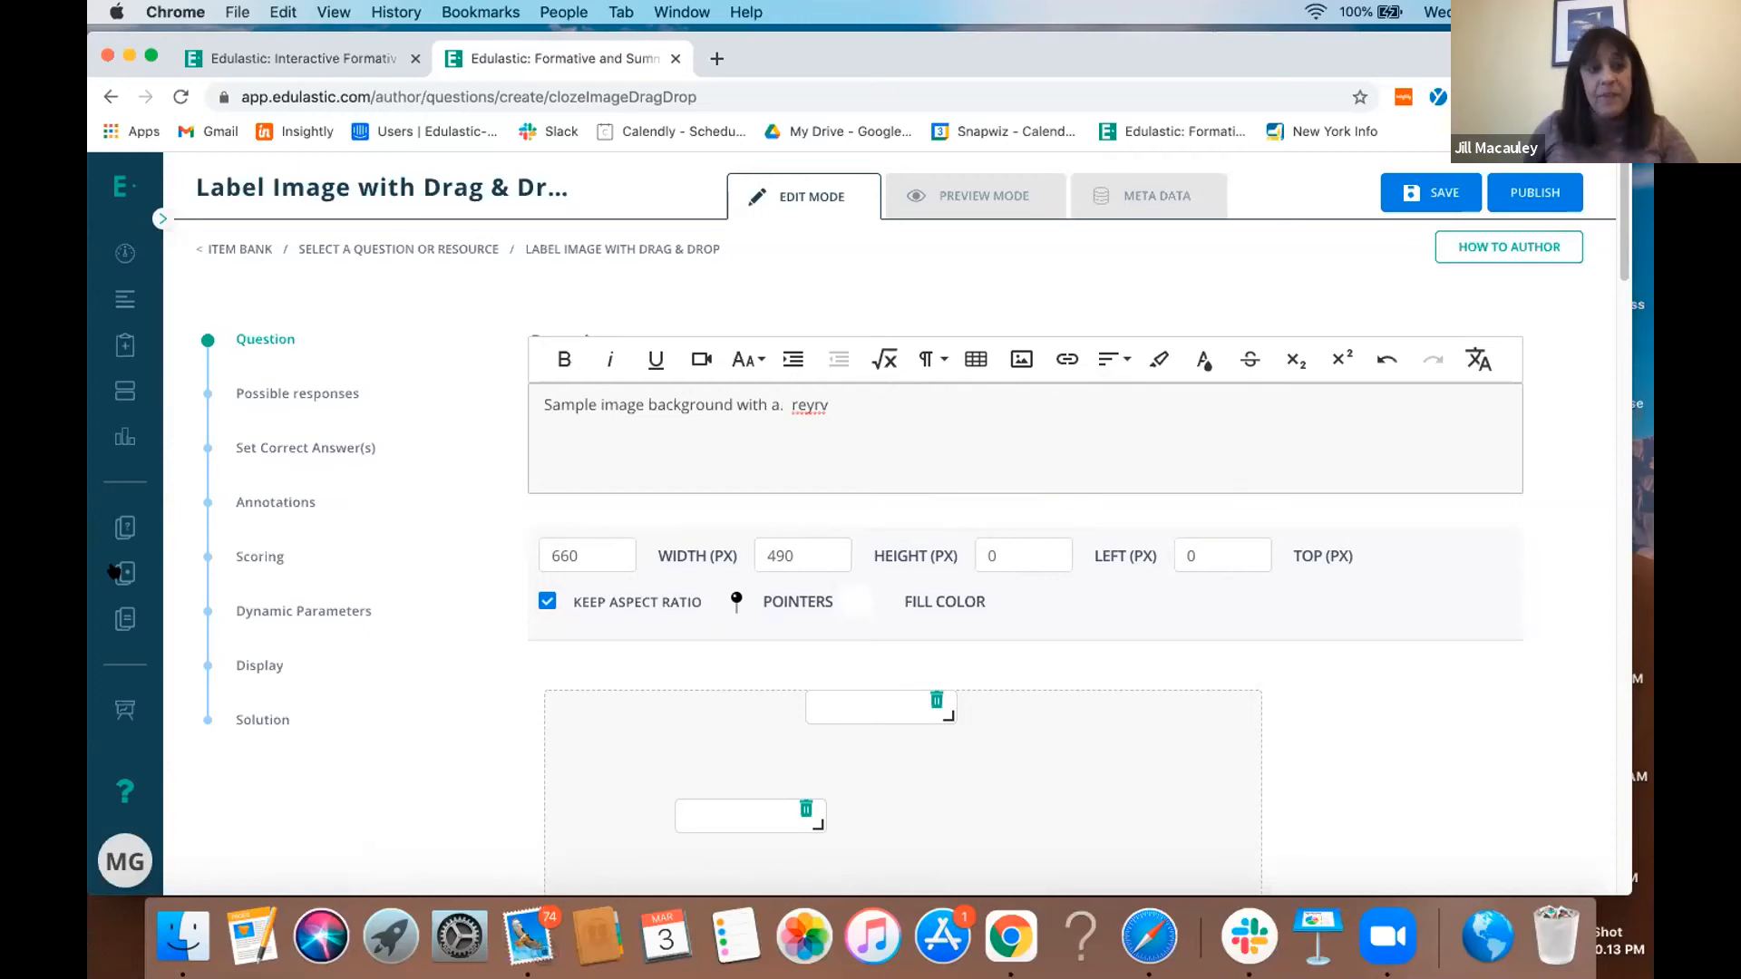
click(113, 527)
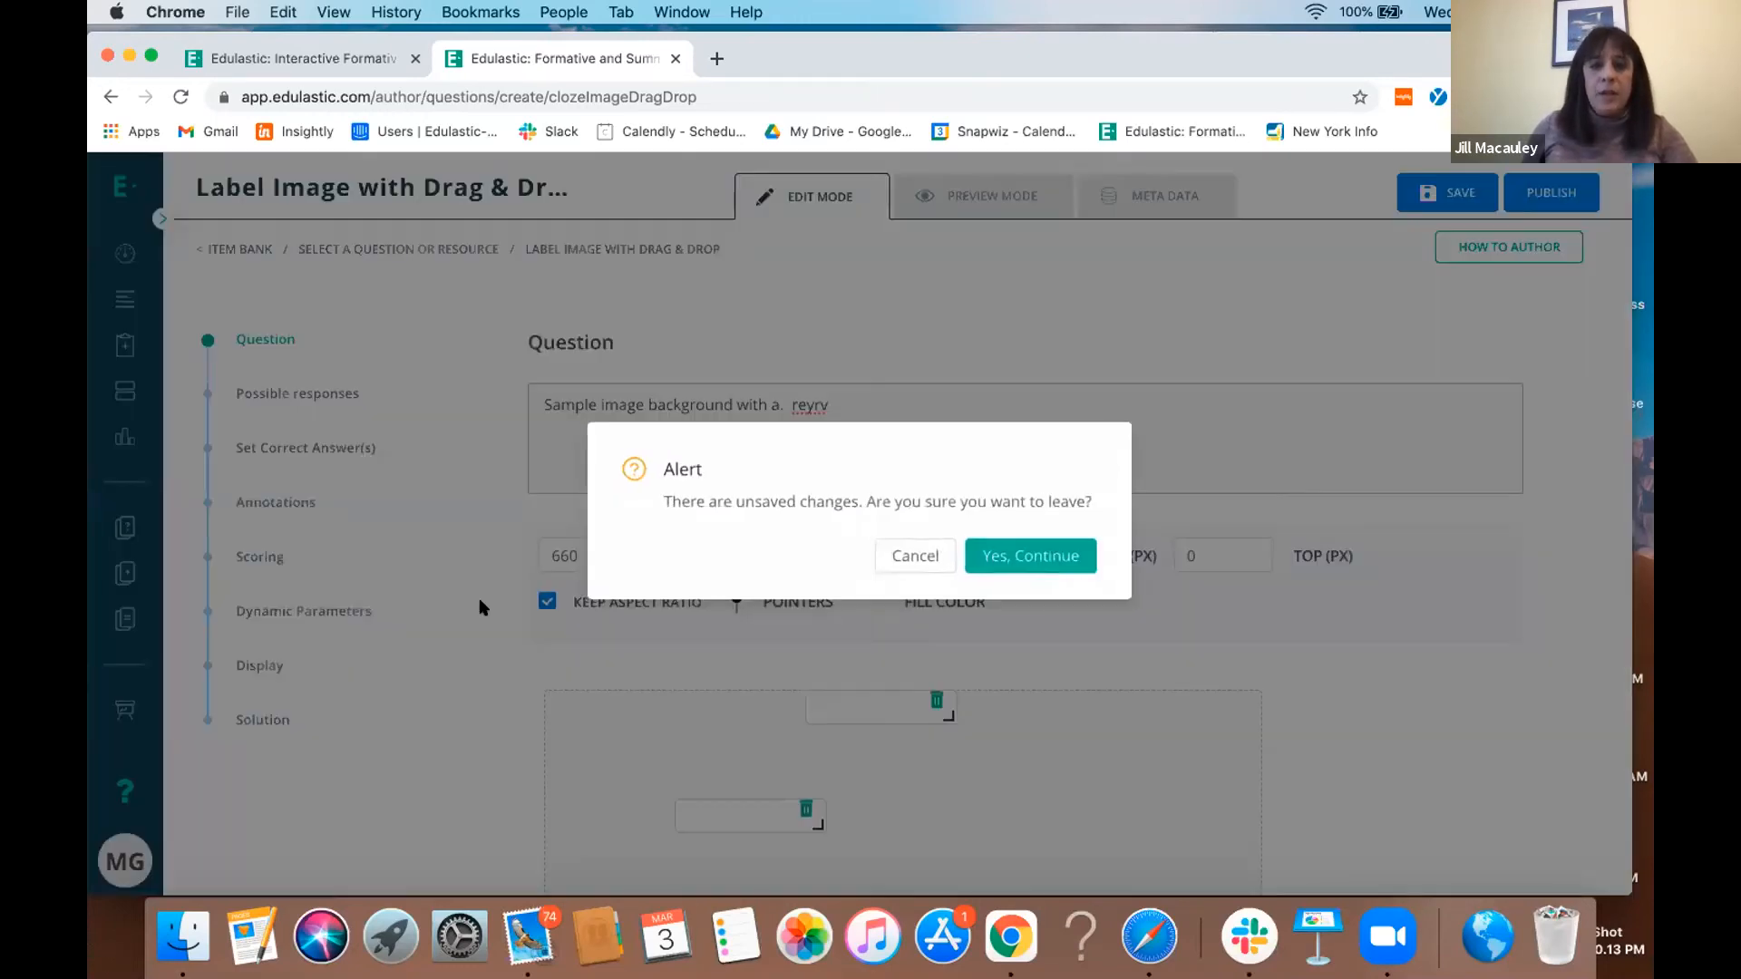
click(1076, 560)
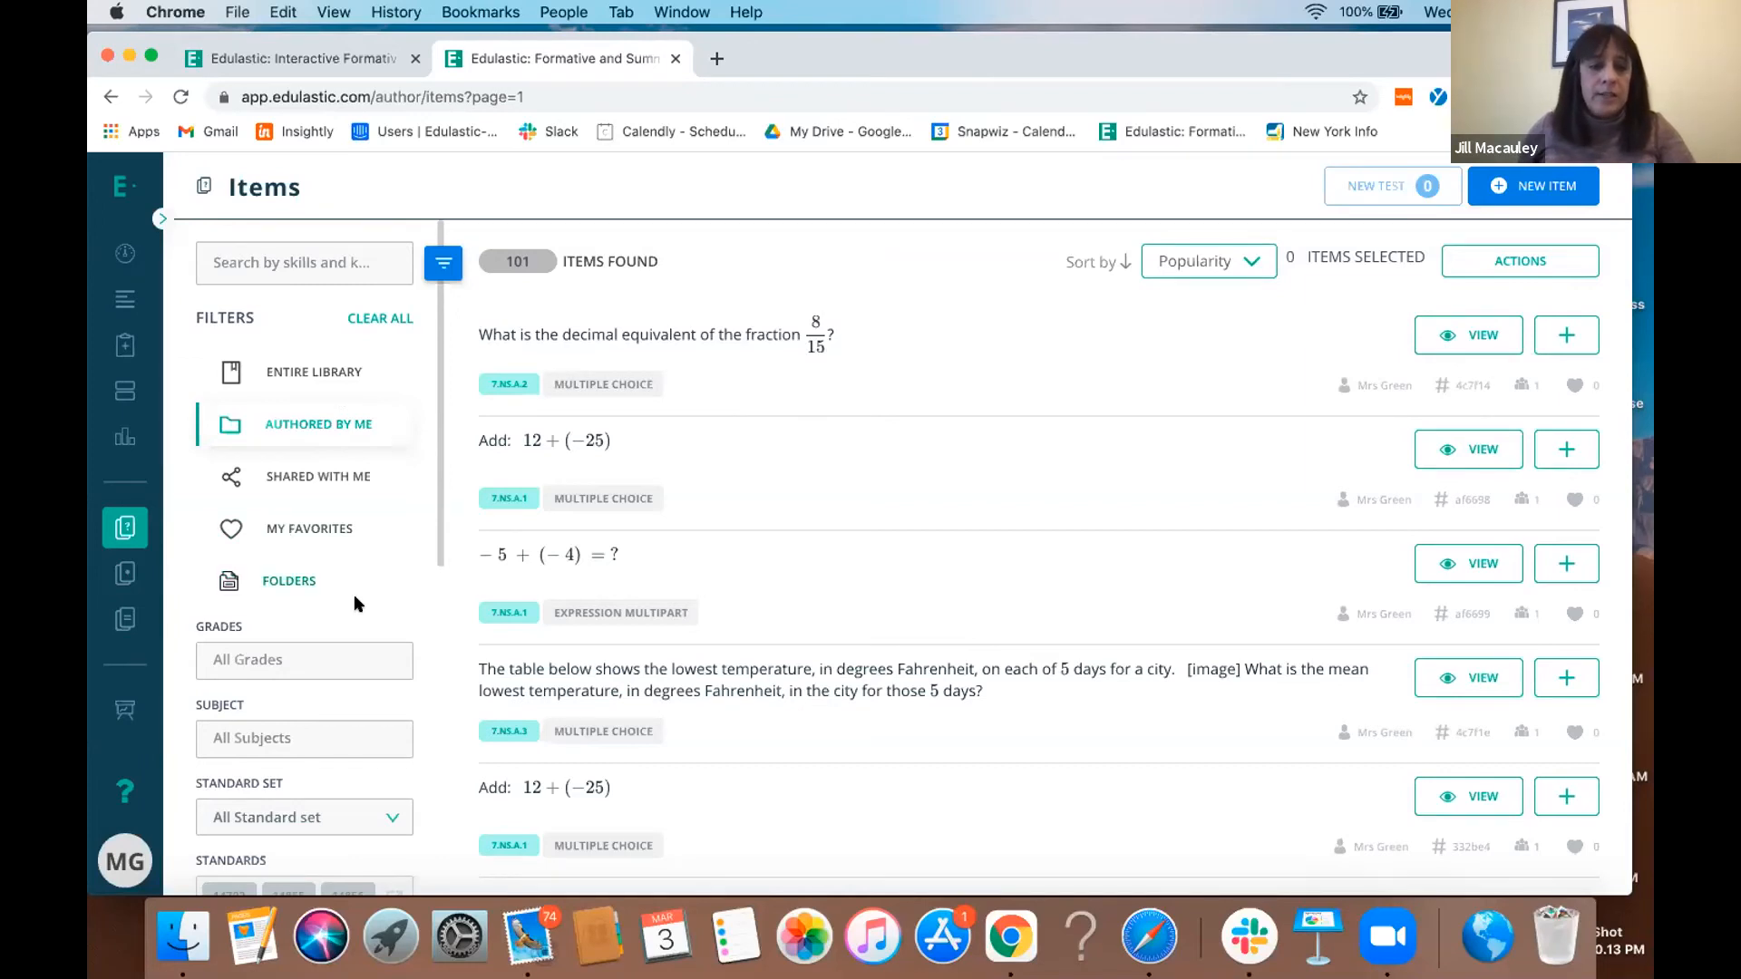
- Clear the item bank filters and limit the items to the Private Library collection
click(385, 315)
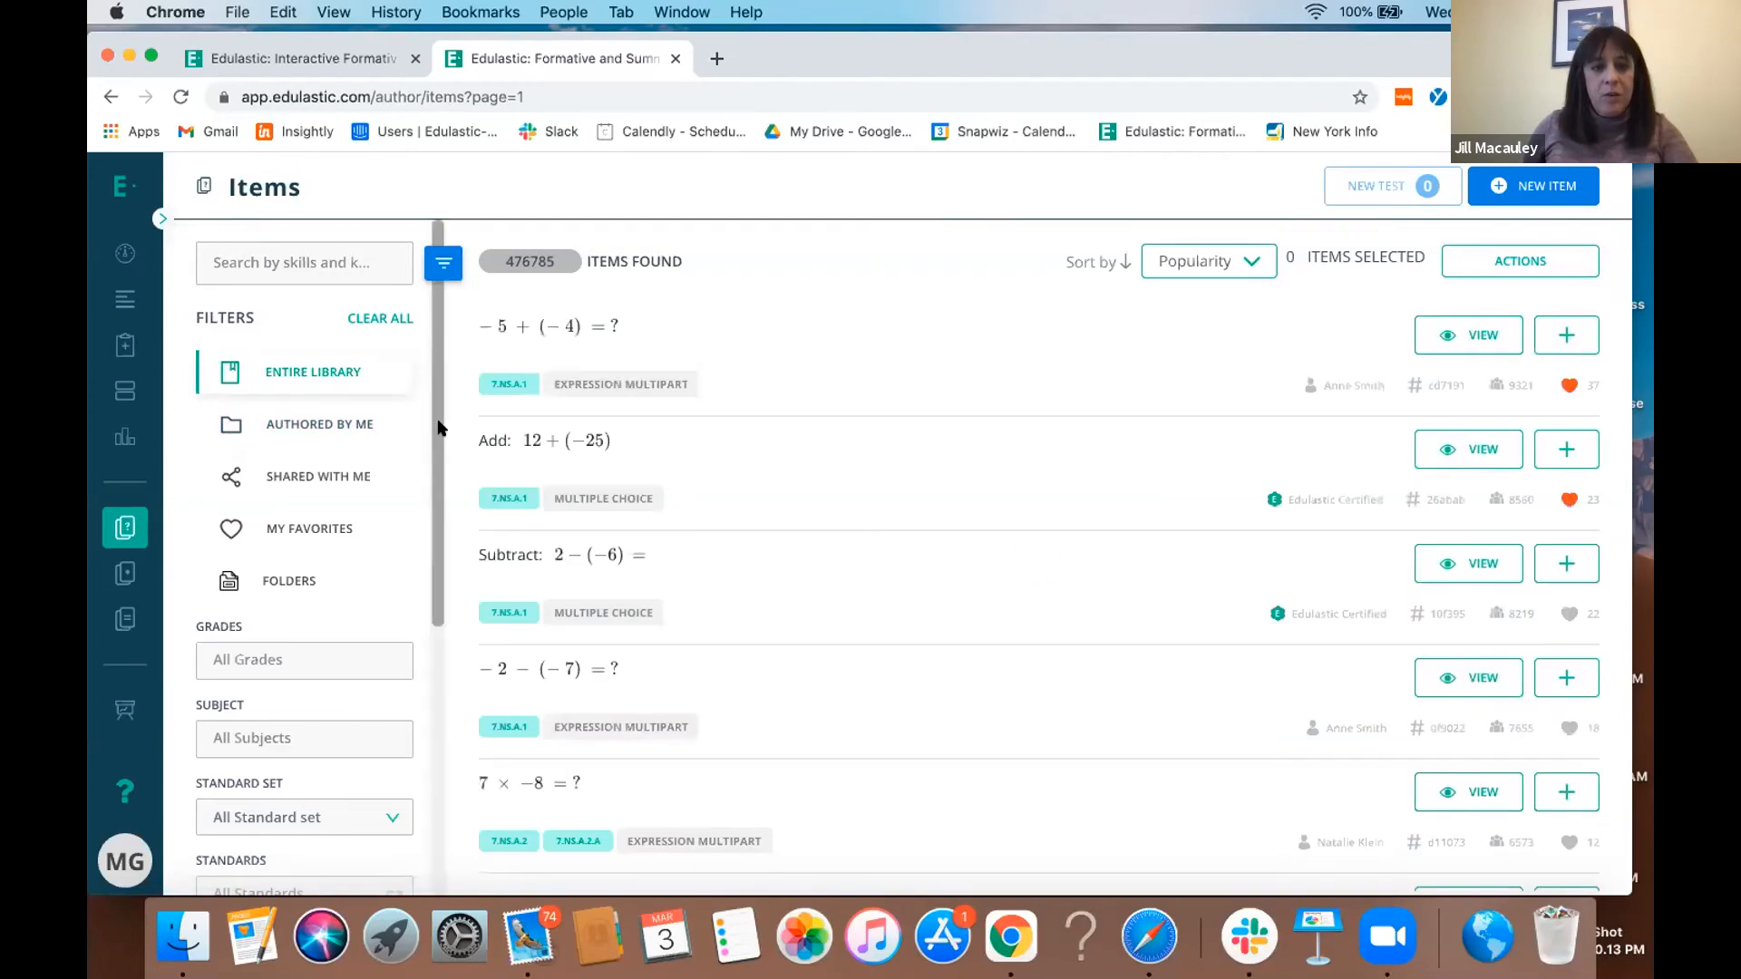
scroll(410, 639, down, 5)
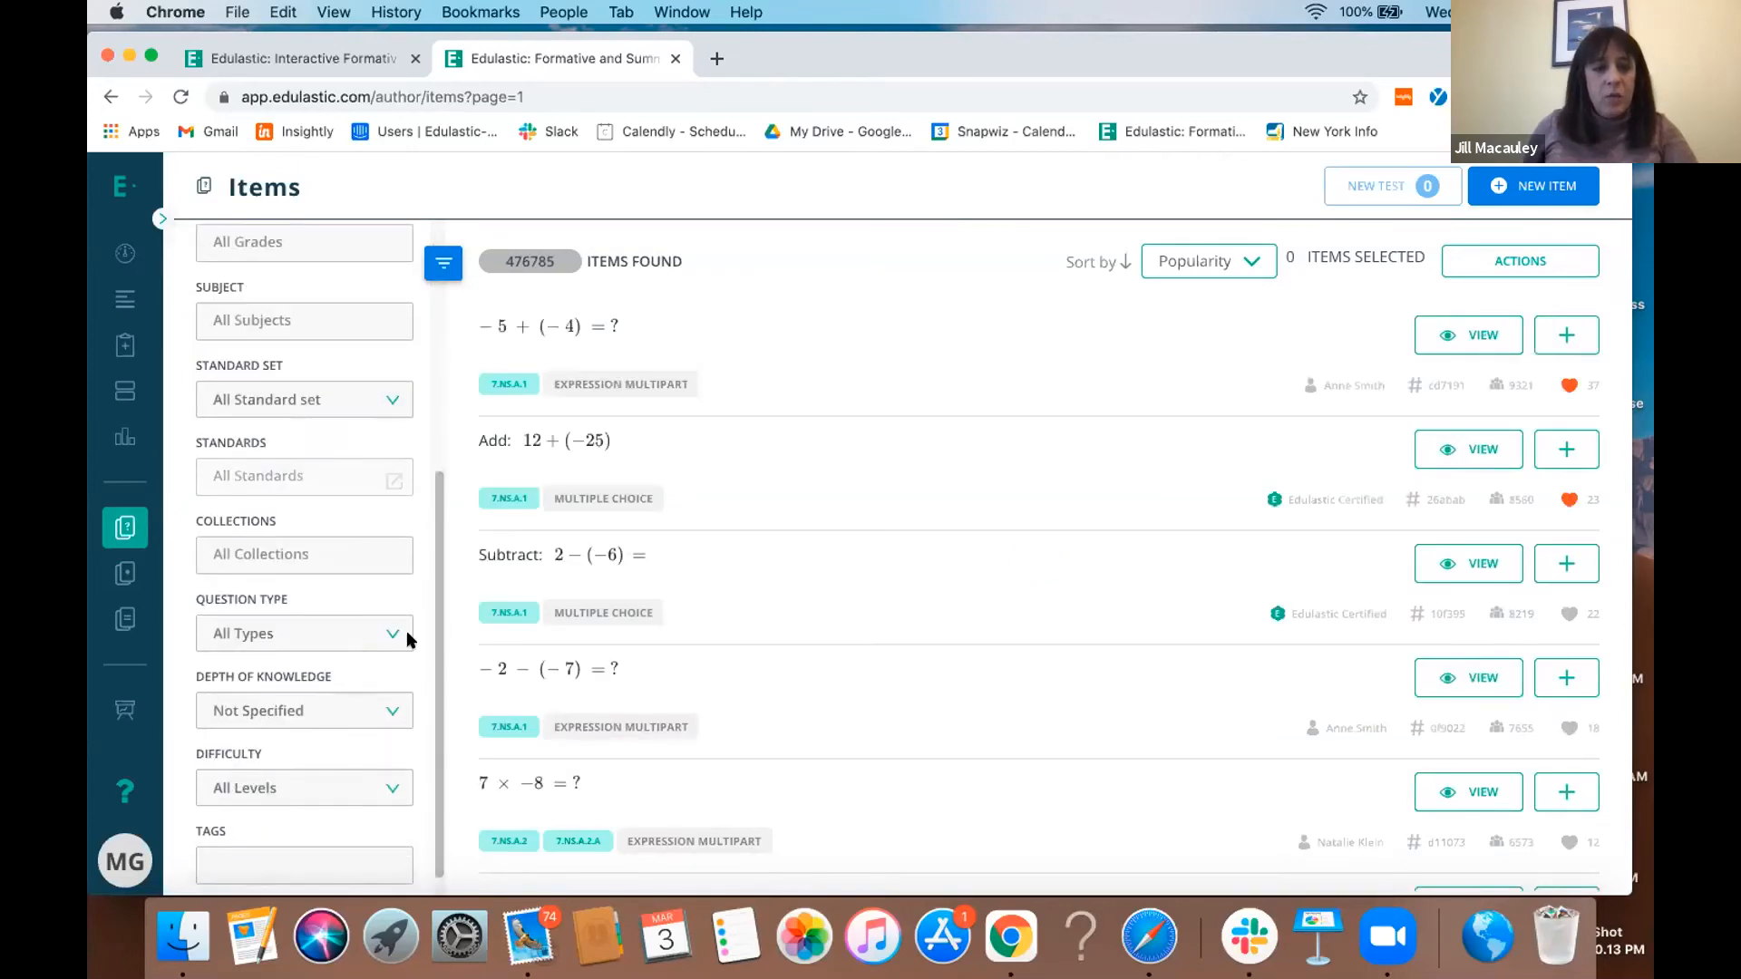
click(341, 555)
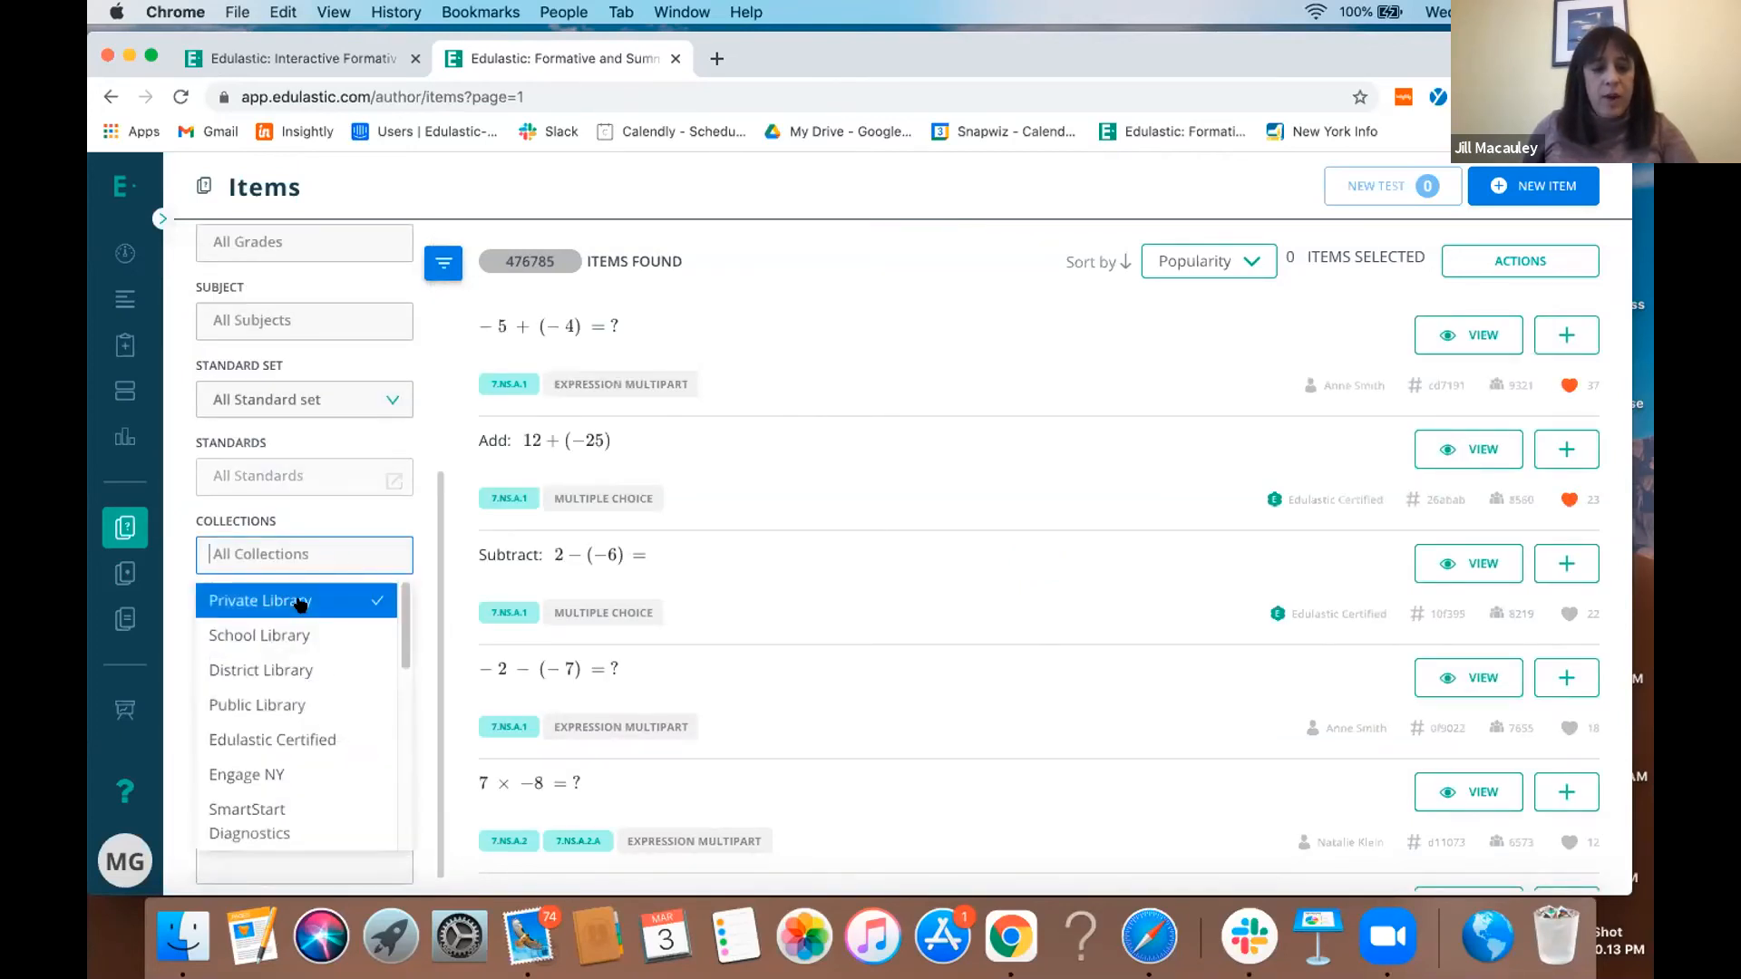
click(300, 603)
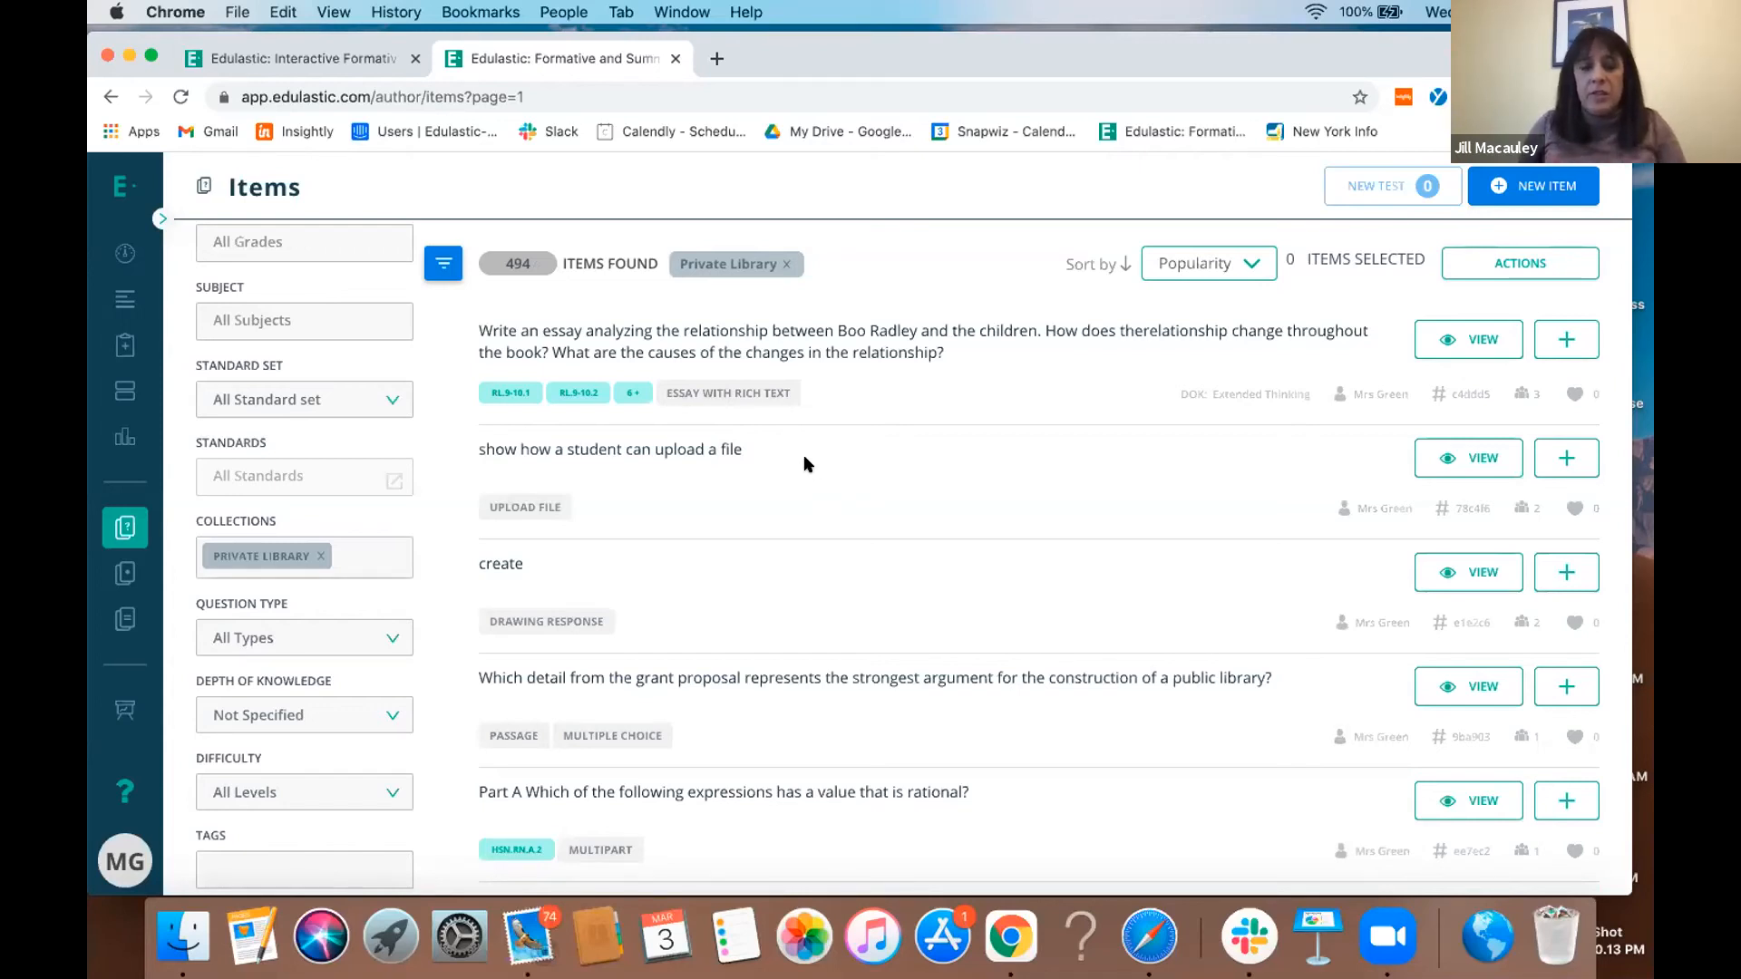
- Preview the essay item about Boo Radley and the children, and return to the item list
click(716, 334)
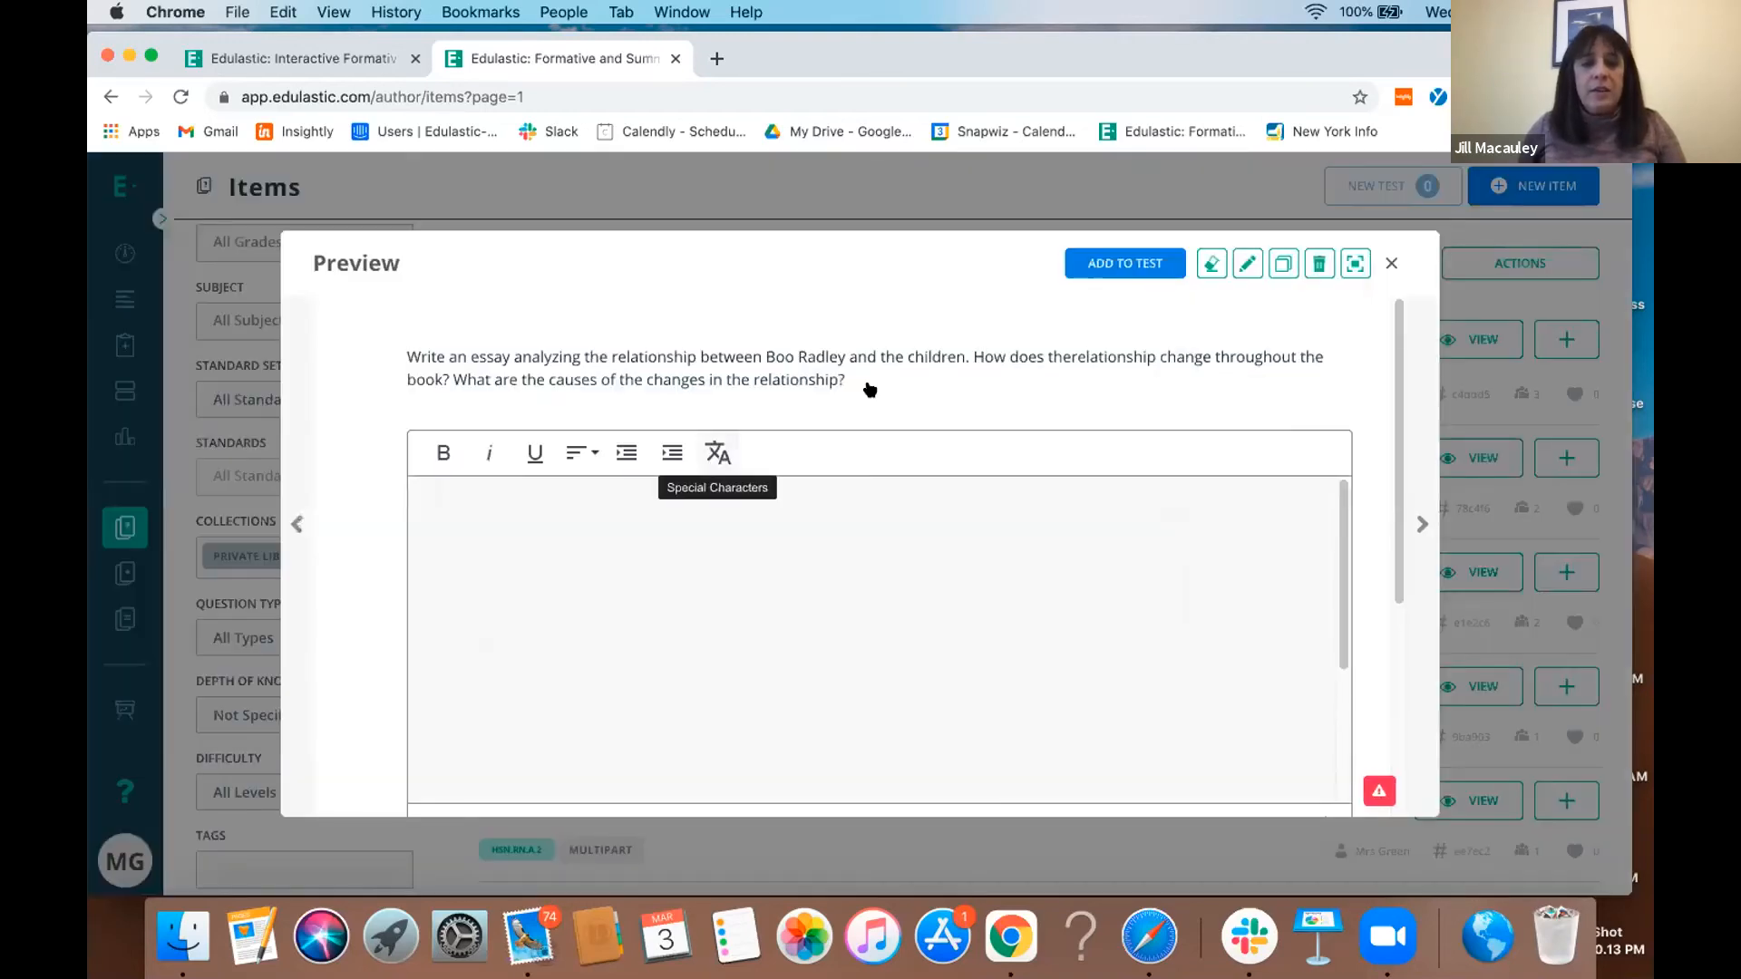
click(1389, 262)
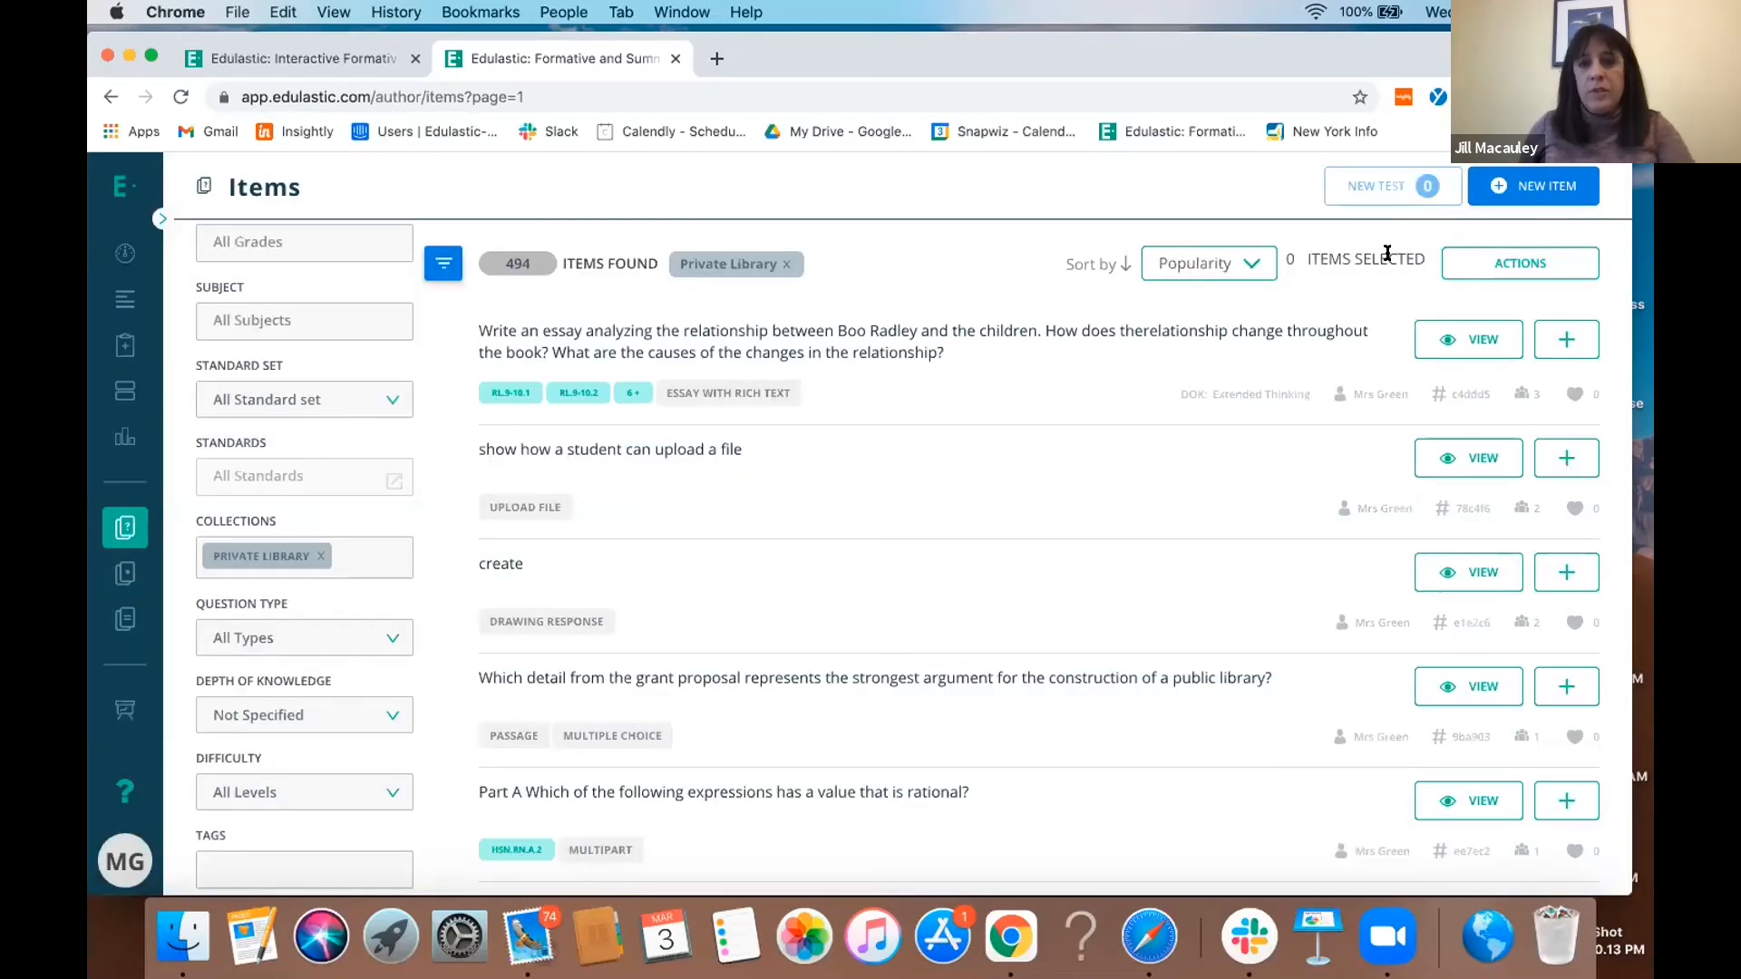
click(110, 526)
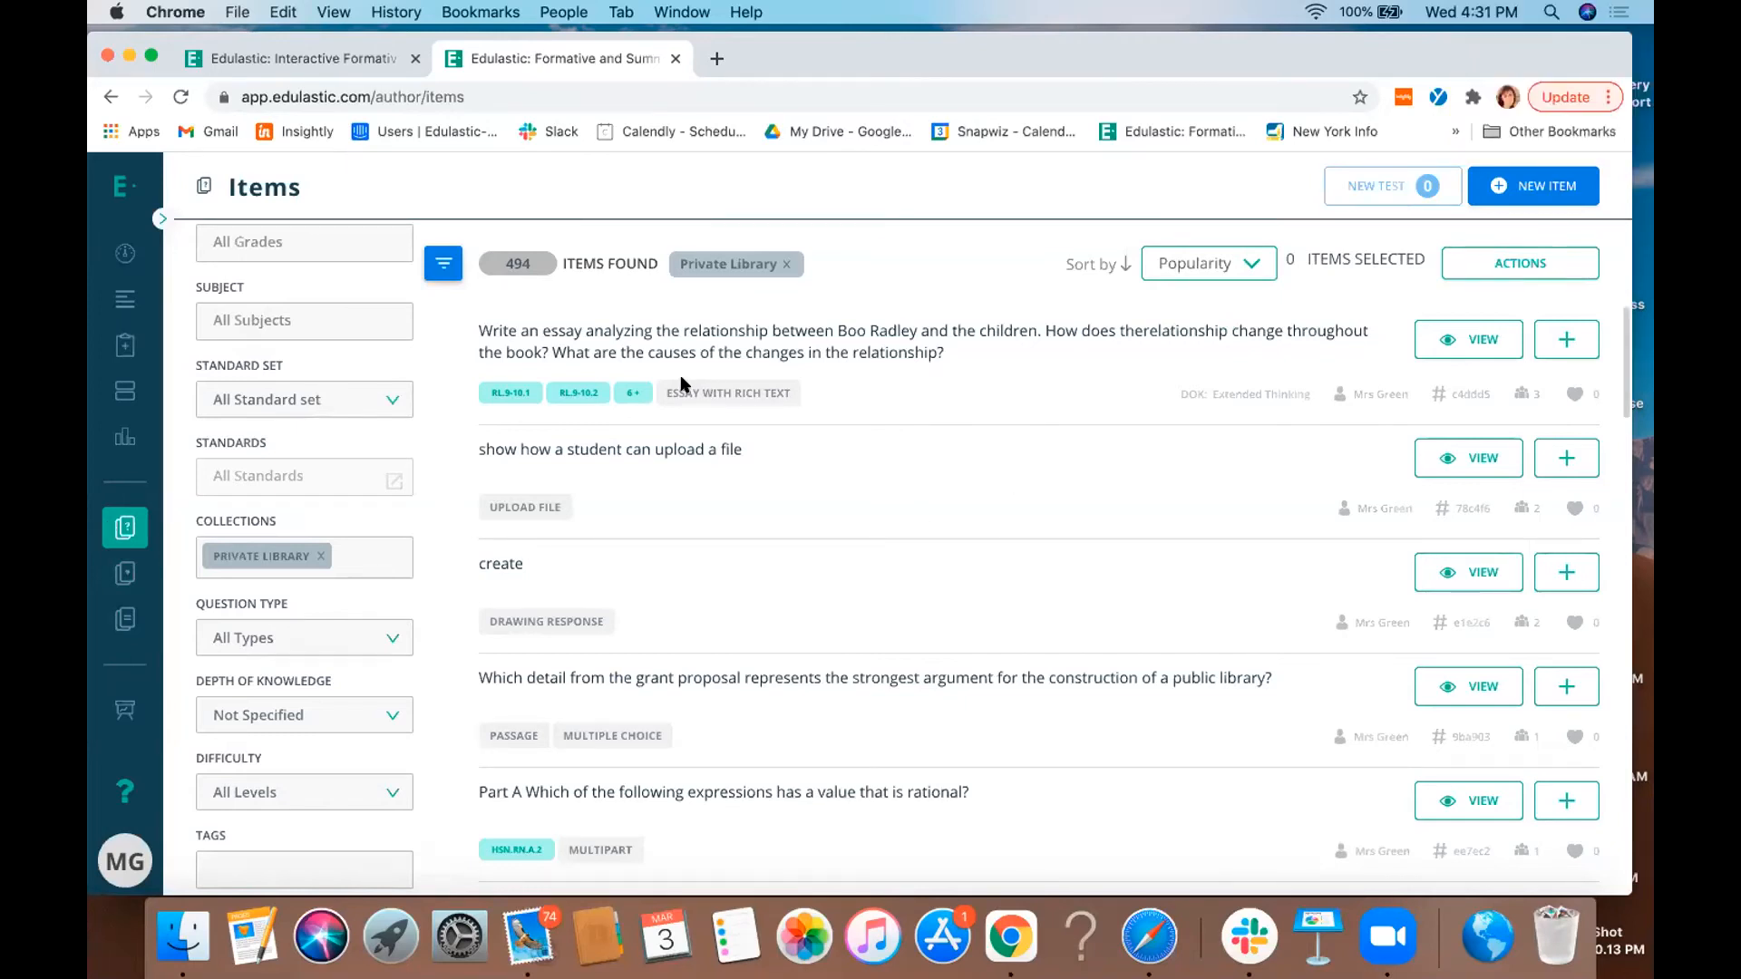
- Examine the Featured Content Bundles on the dashboard, with a brief look at the public Edulastic website
click(133, 256)
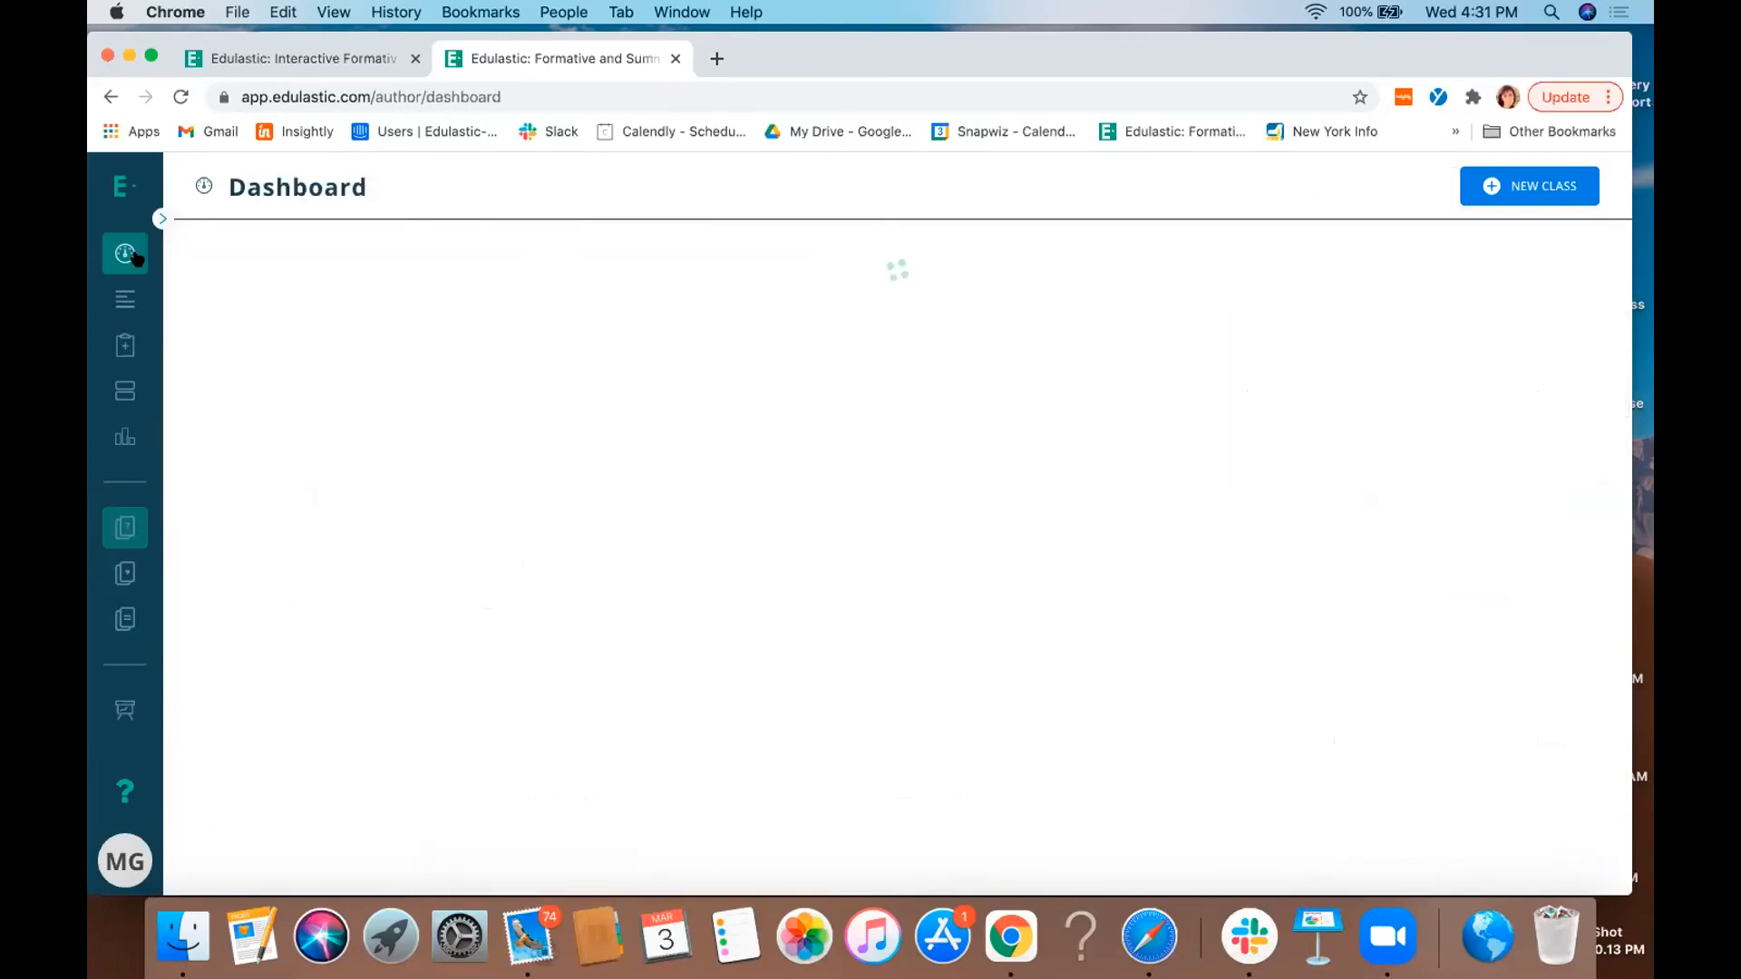
scroll(1072, 646, down, 5)
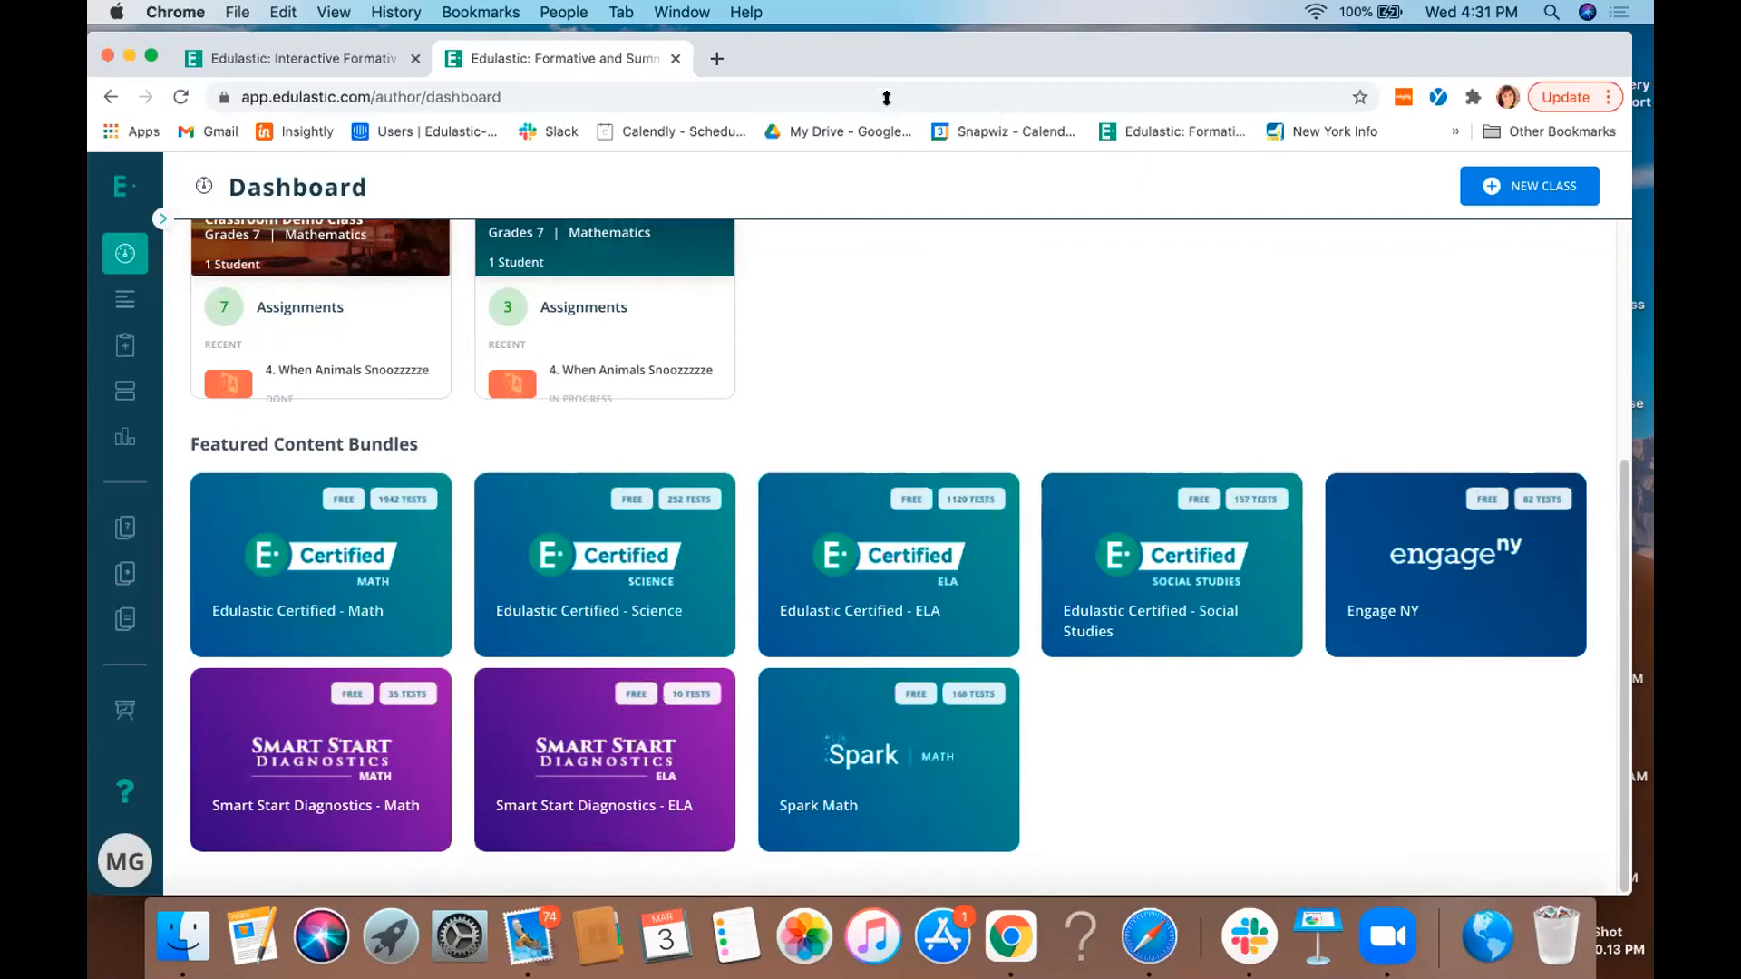
click(348, 52)
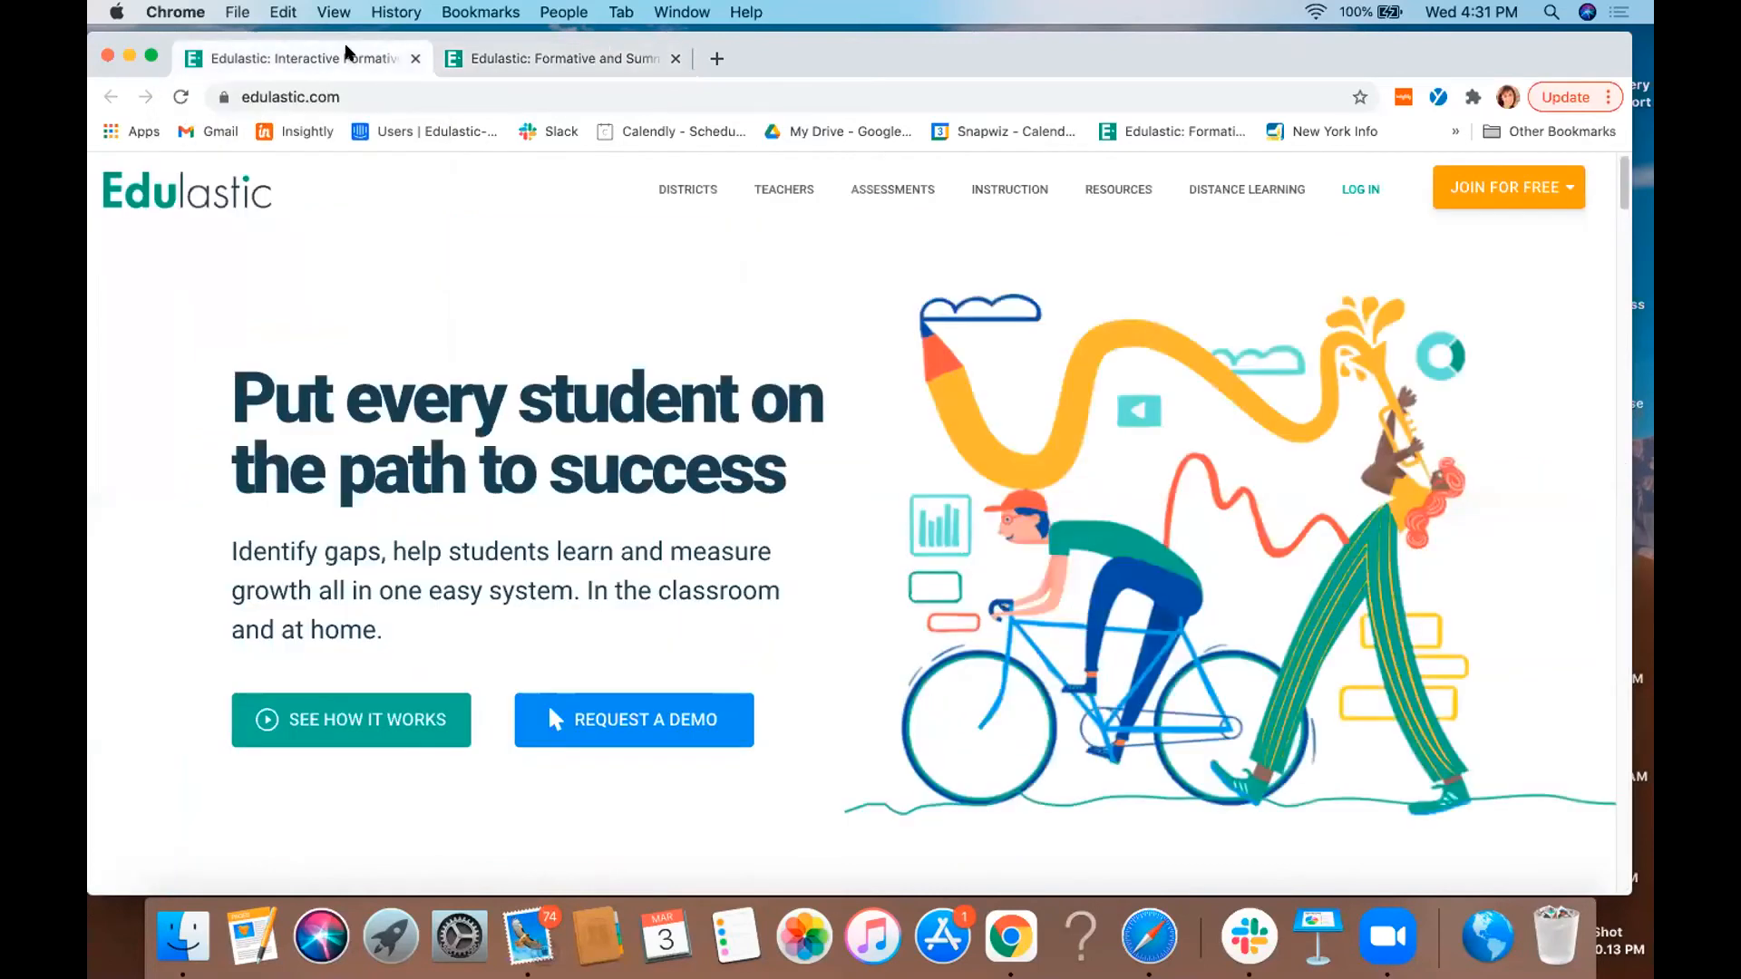
click(585, 54)
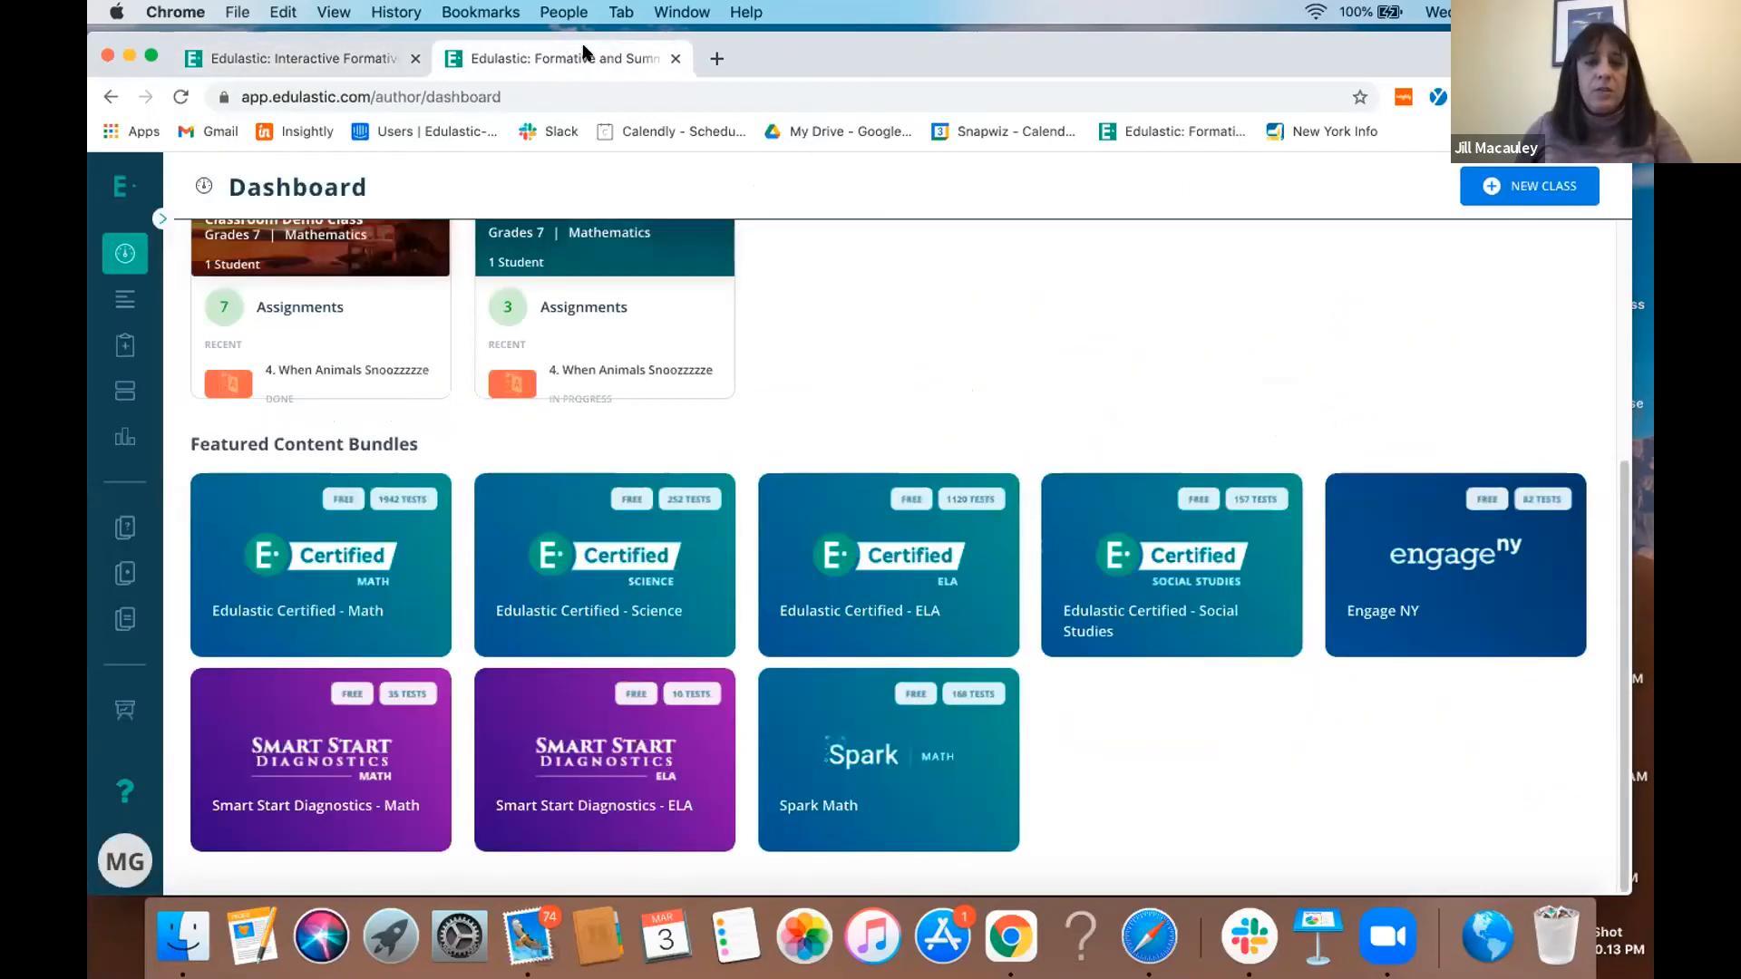
- Open the public Edulastic website's Resources page and look through its live and self-paced training courses
click(281, 55)
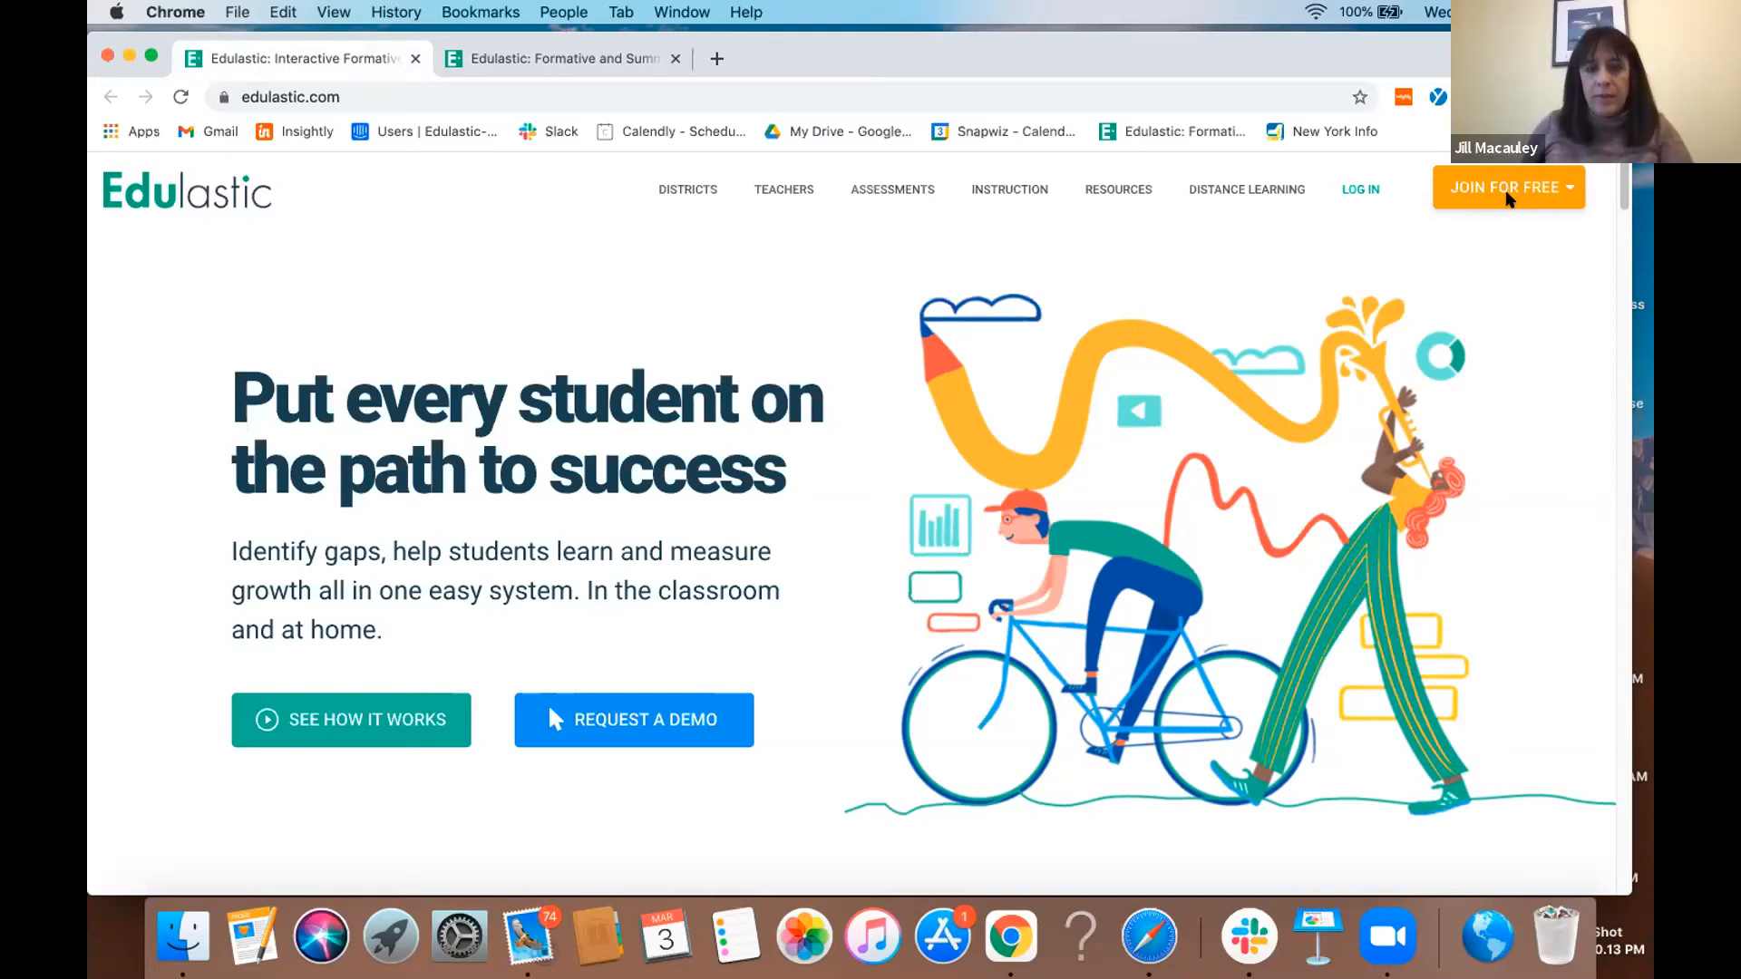
click(1119, 189)
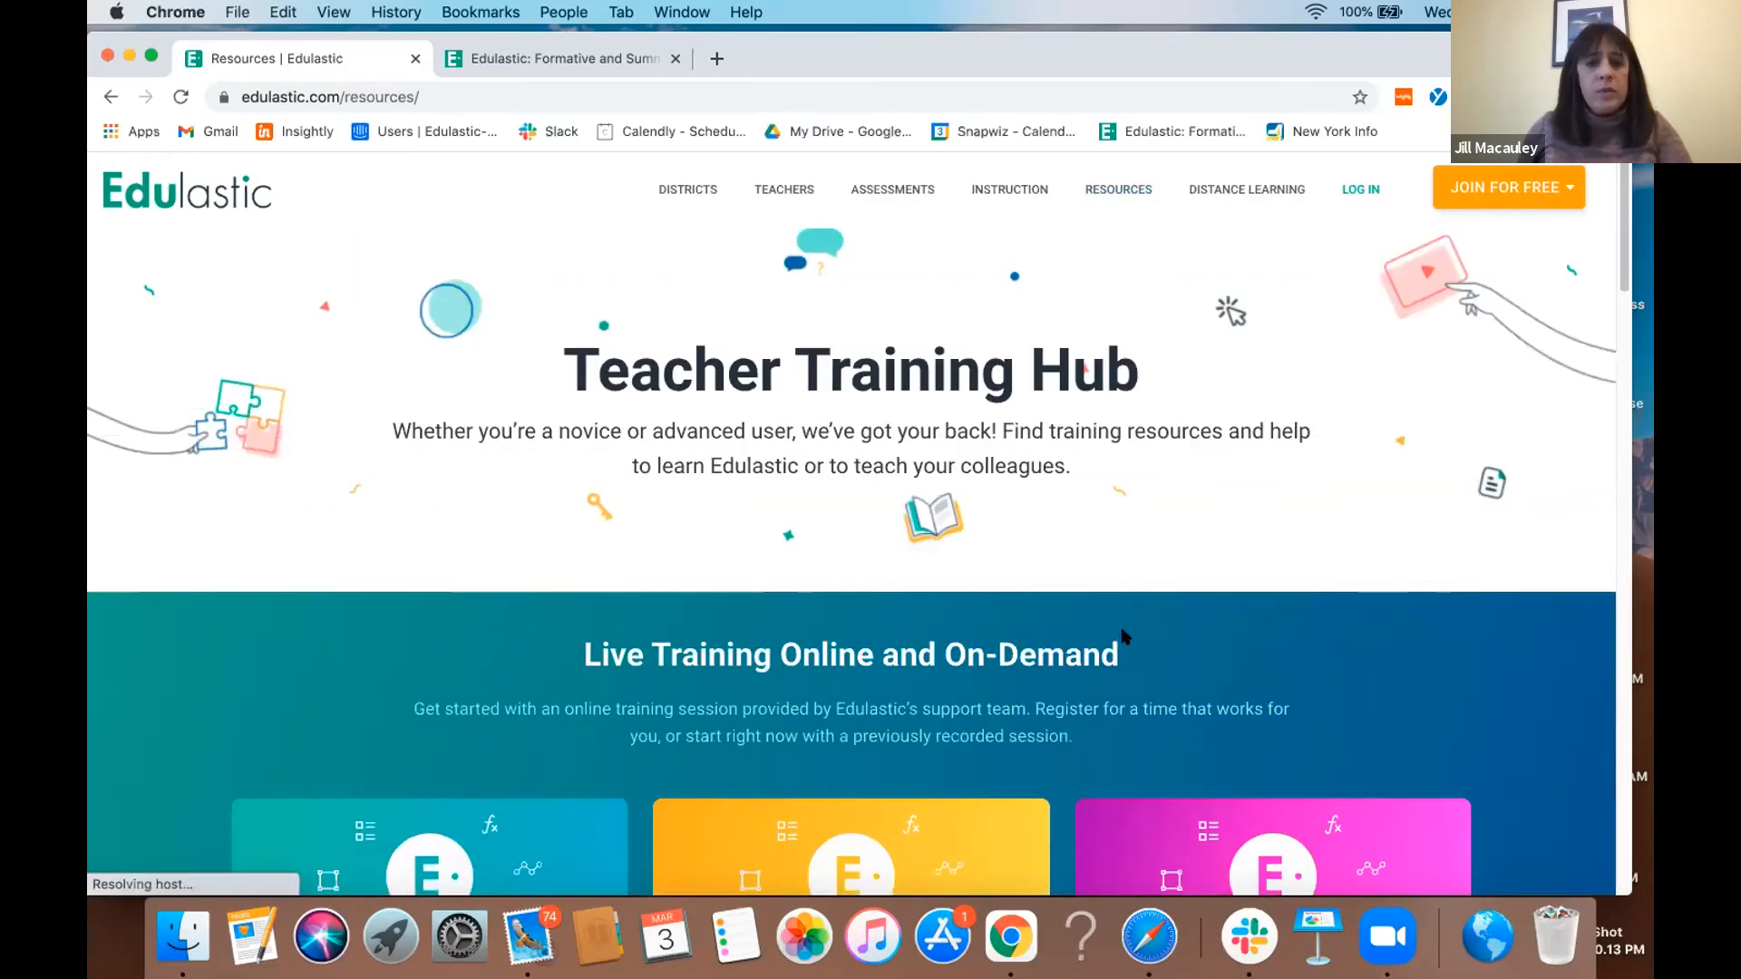
scroll(1123, 634, down, 4)
scroll(1123, 627, down, 5)
scroll(1123, 630, up, 10)
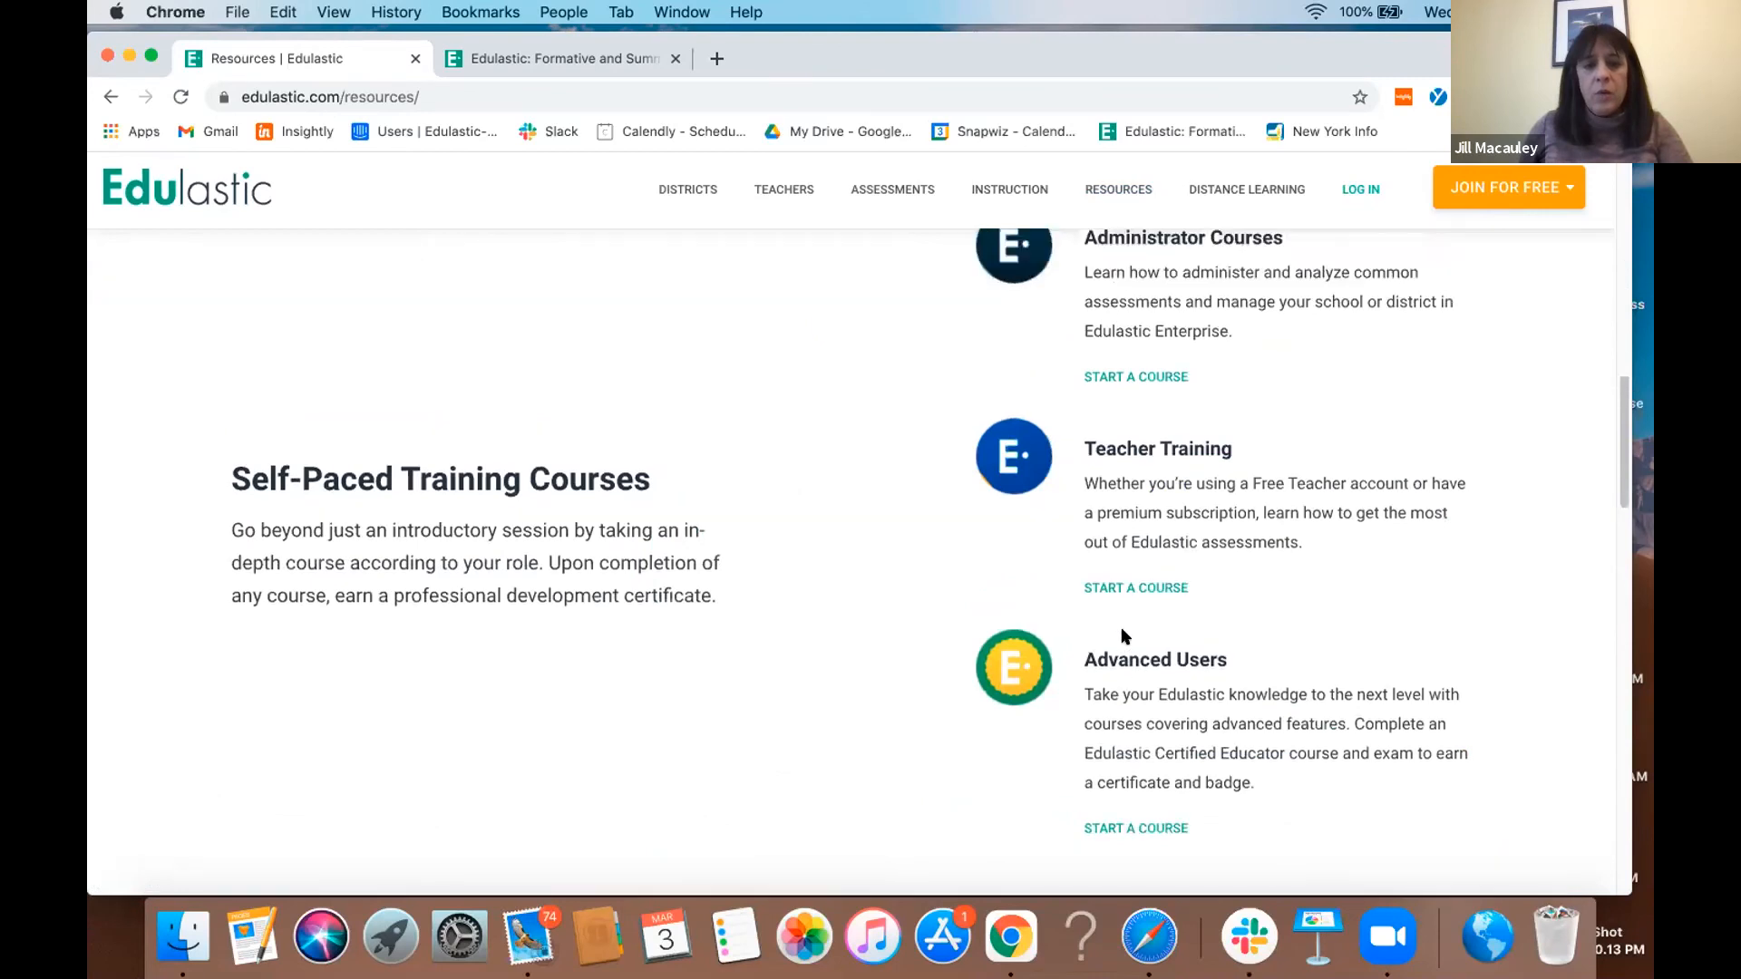
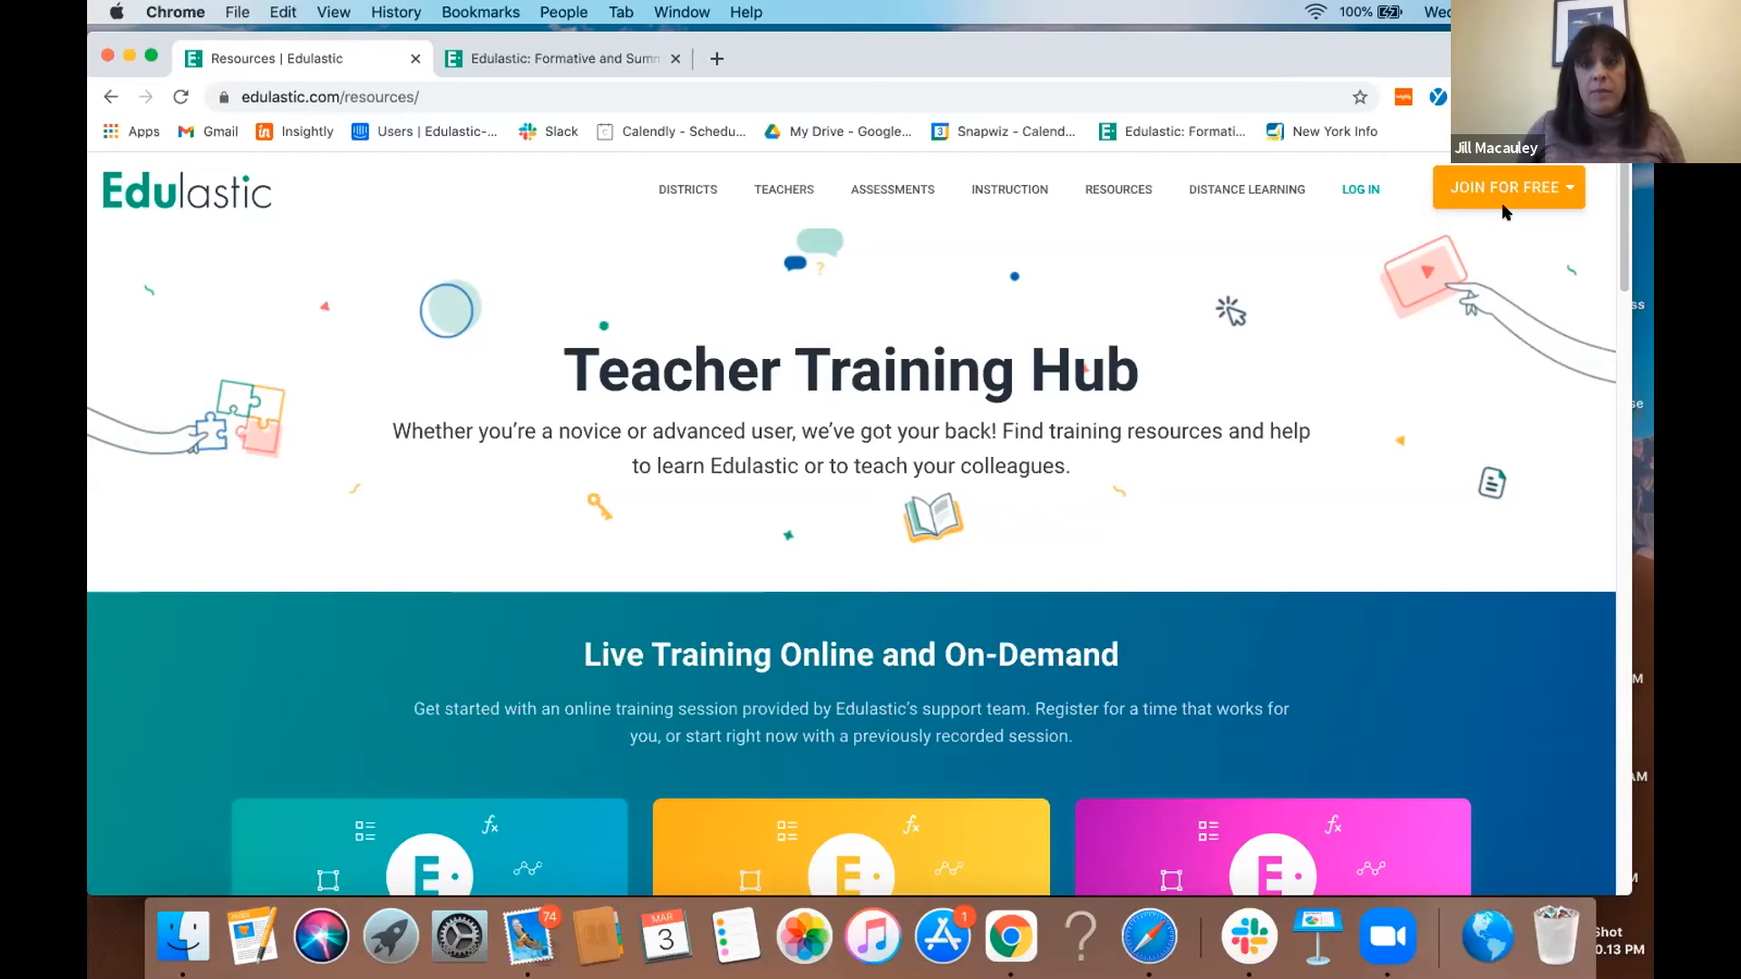
- Return to the Edulastic web app and open the assignment settings for the authored test "7. (Y14) Ratio and Proportional Relationship-03/03/2021 16:11"
click(568, 56)
scroll(876, 374, up, 5)
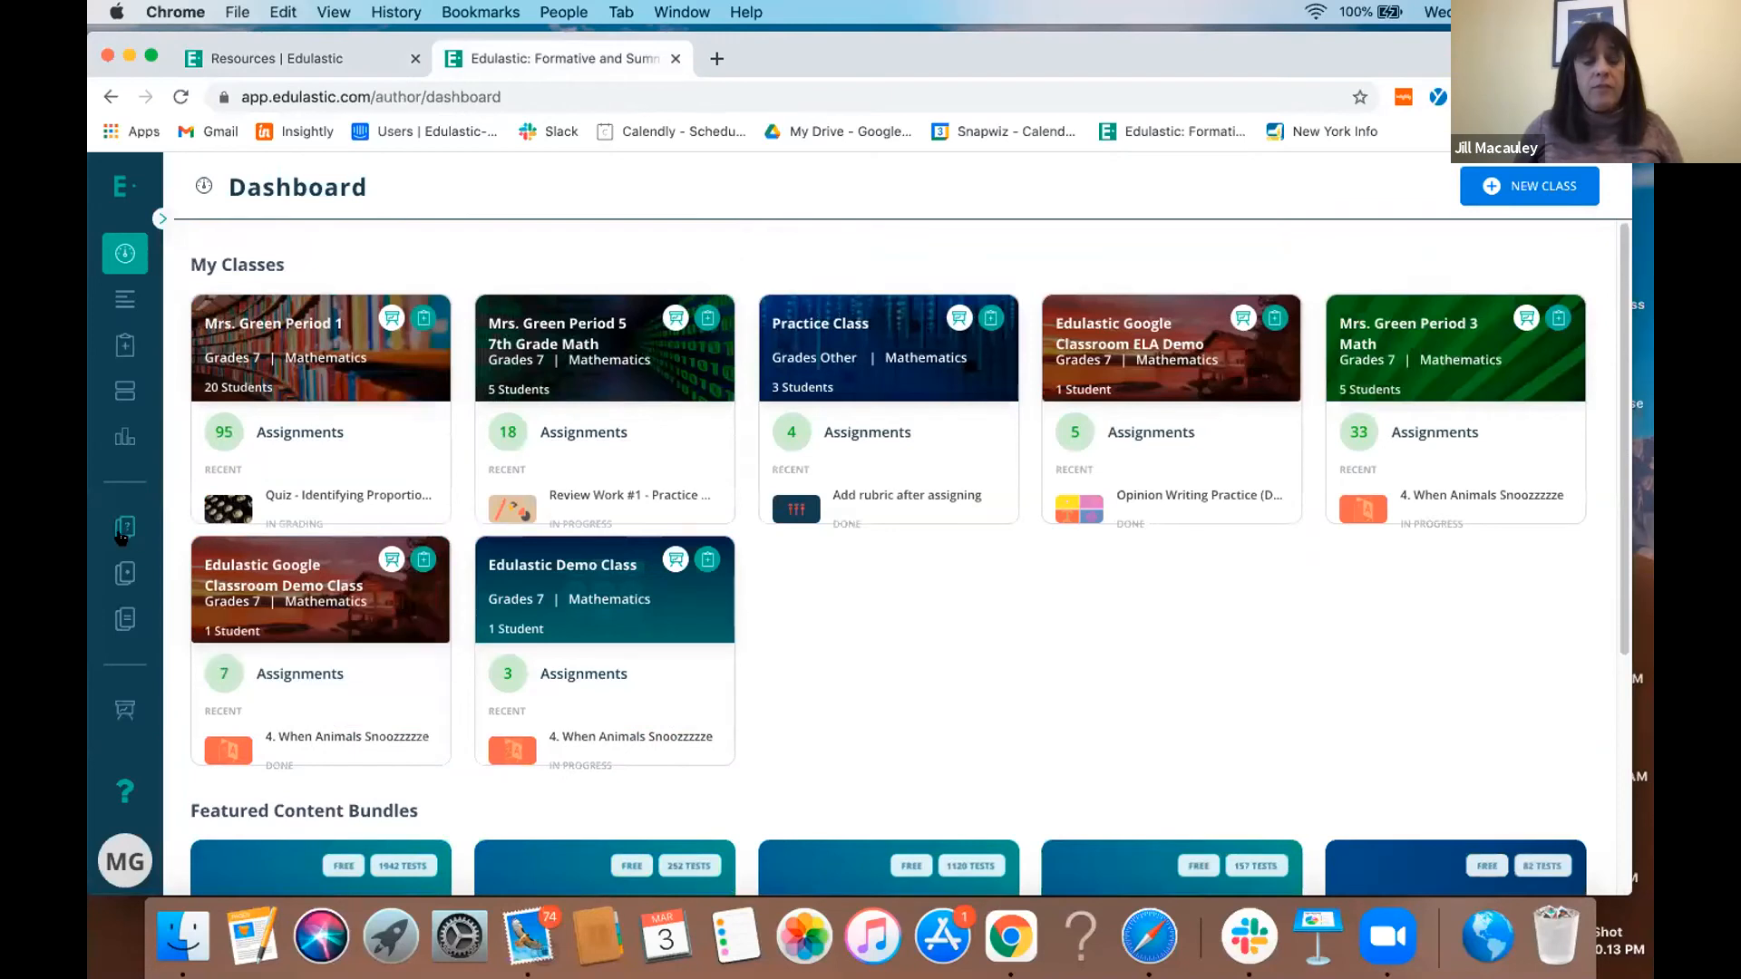
click(125, 573)
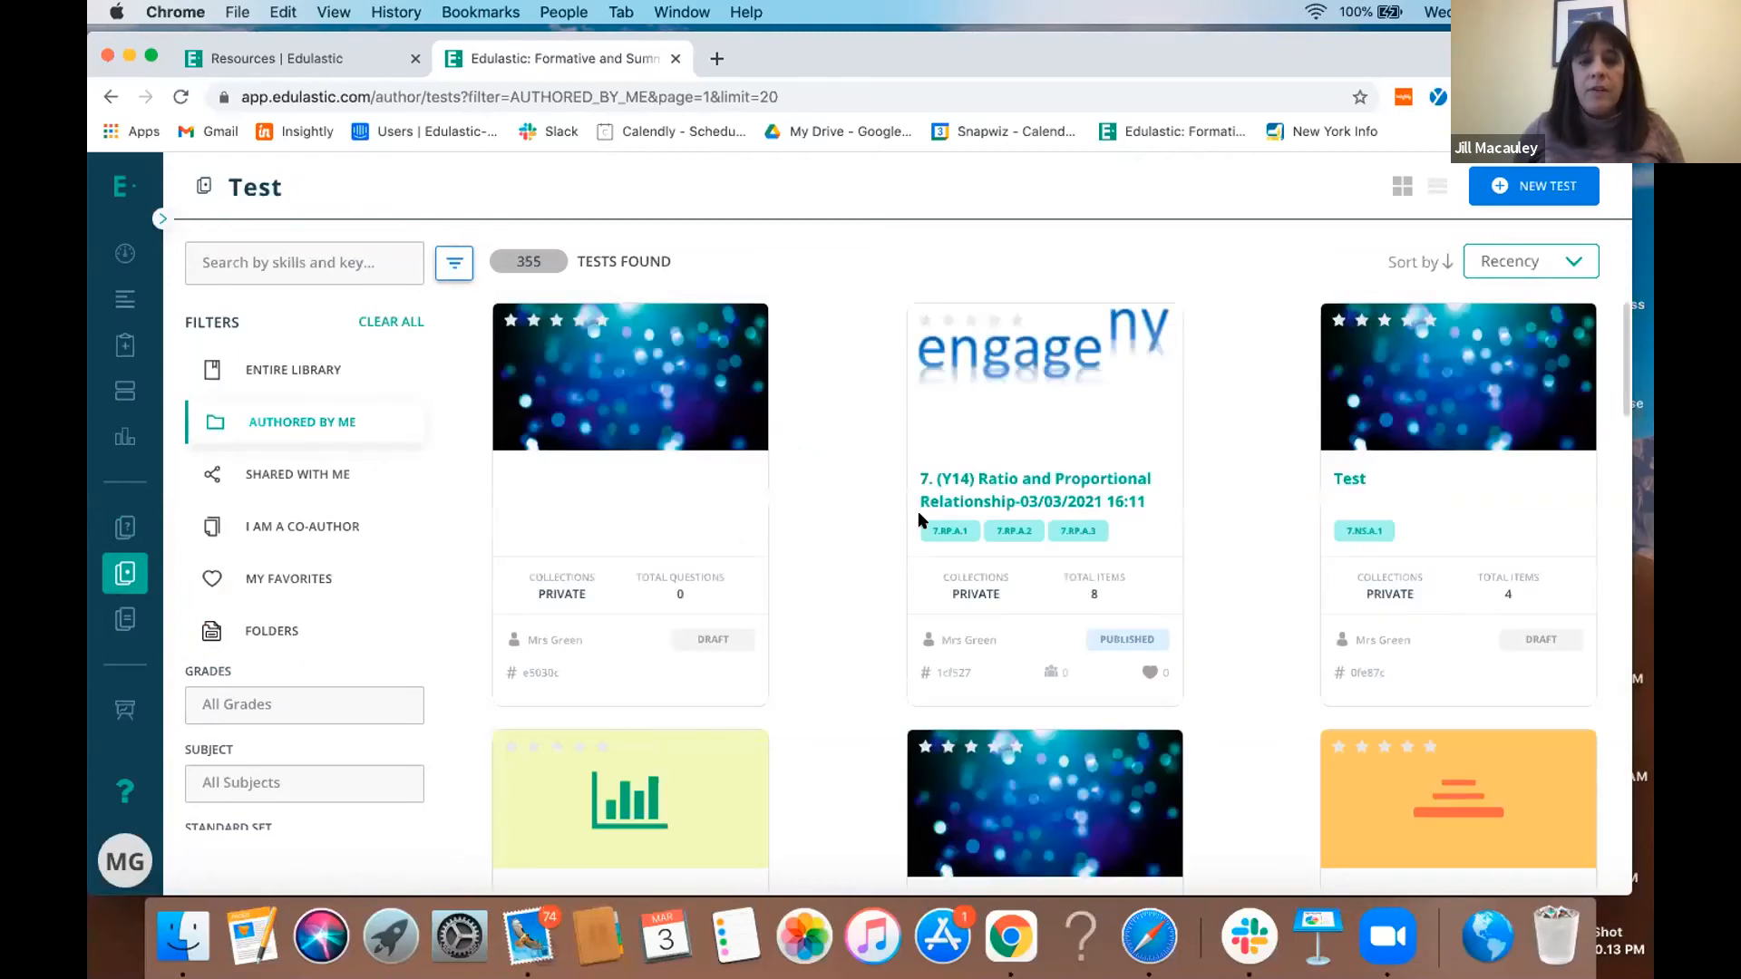
click(995, 444)
click(1229, 394)
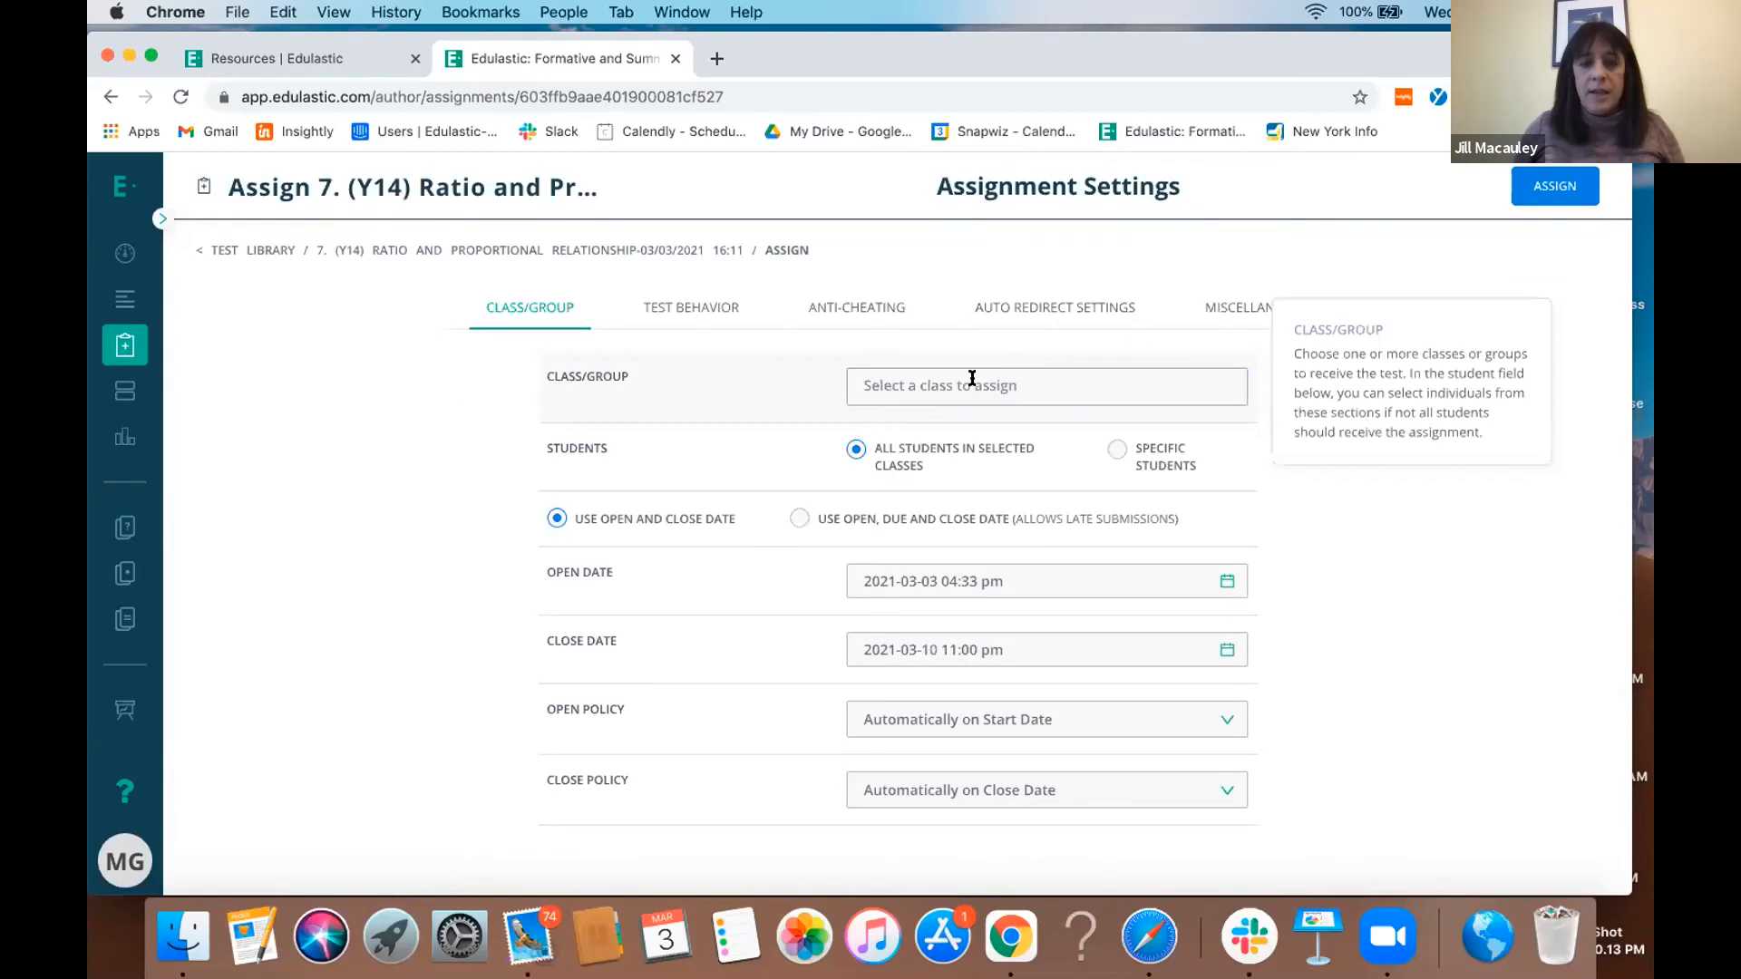
- Set the assignment's test type to Practice Assessment in its test behavior settings
click(696, 313)
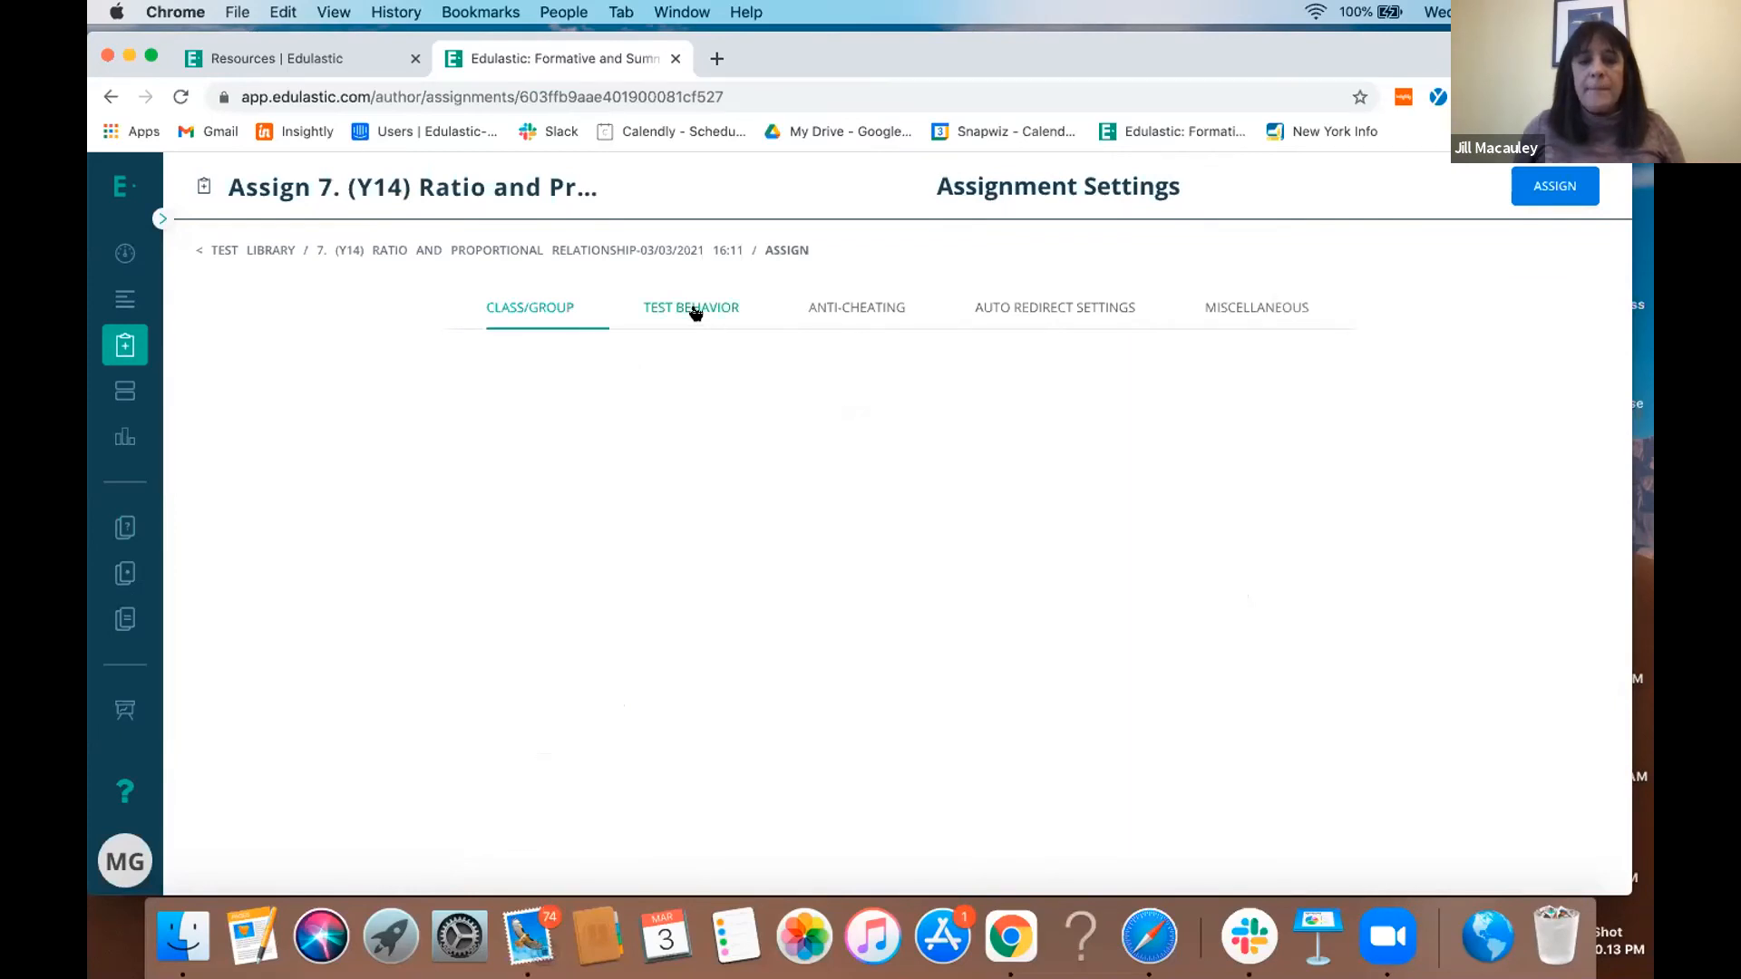
mouse_move(664, 384)
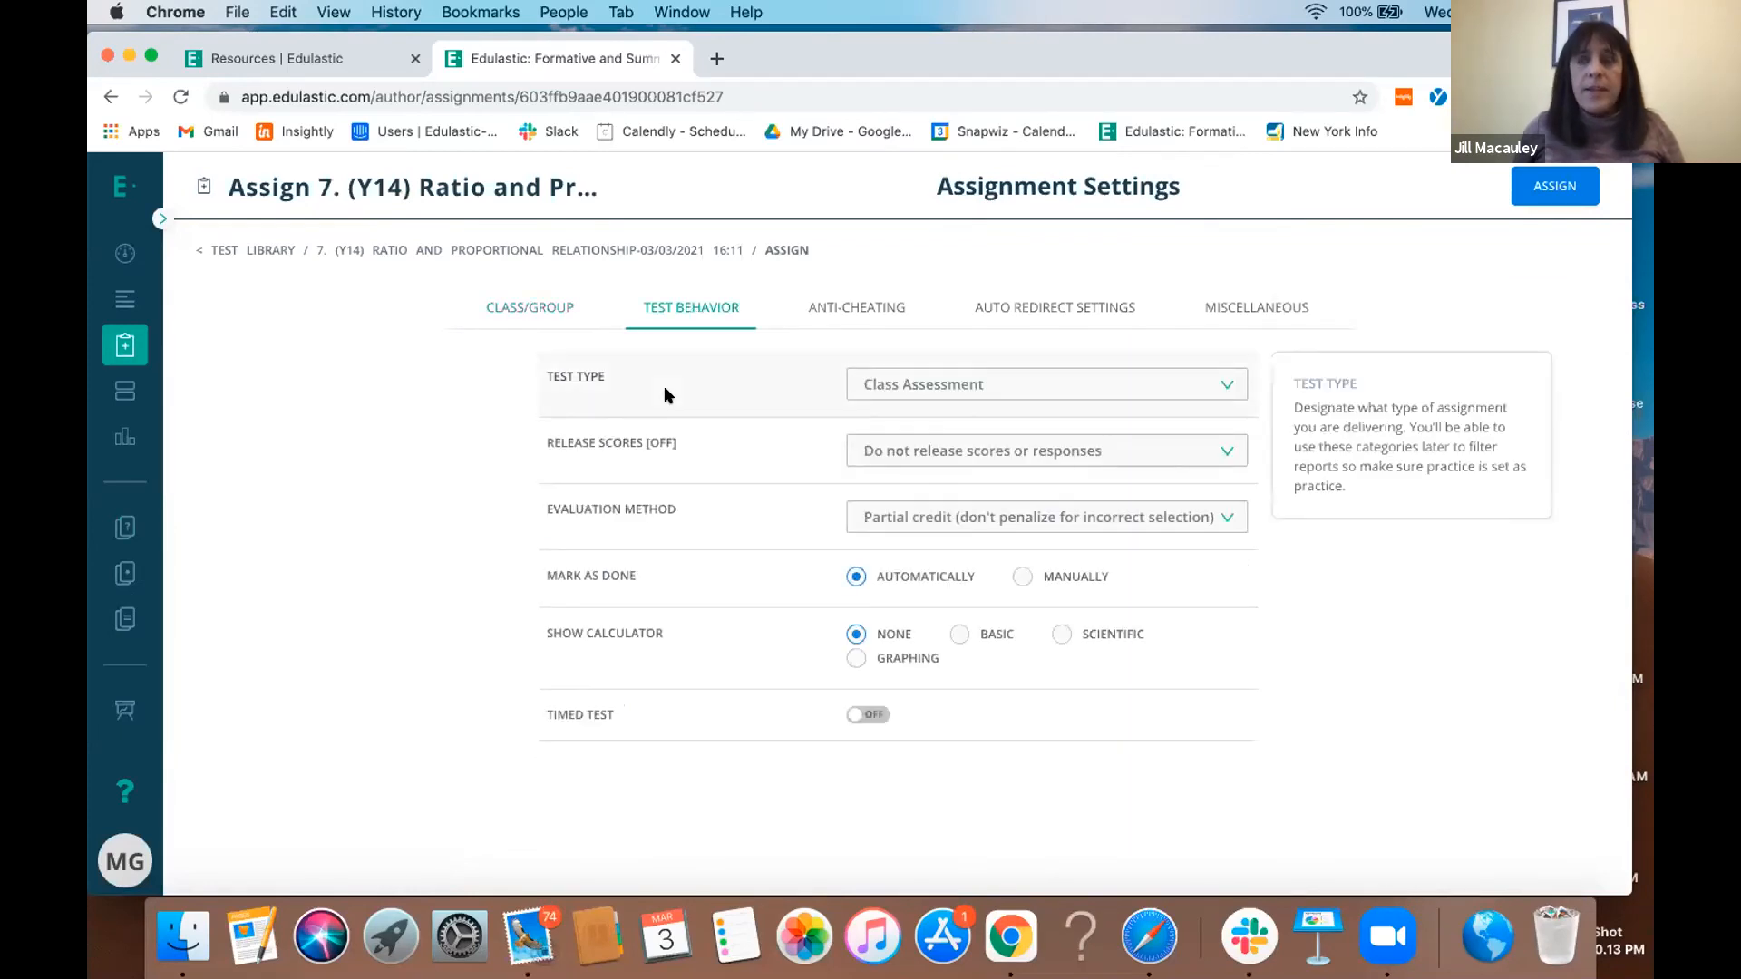
click(1058, 387)
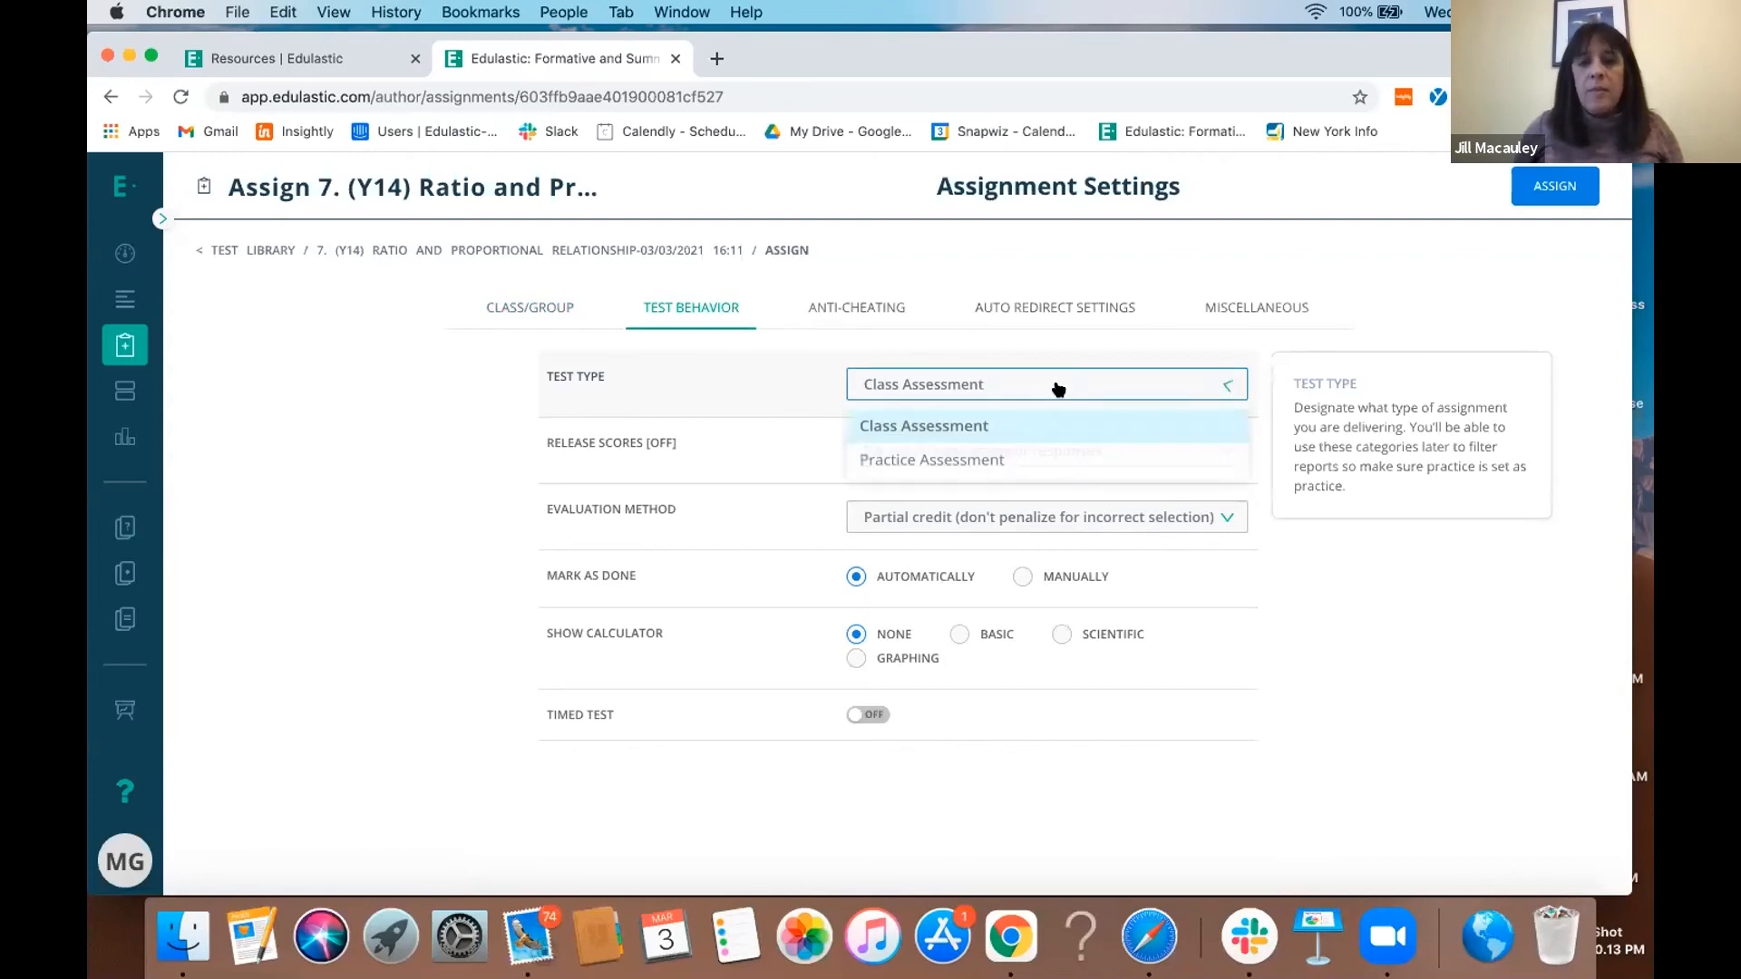
click(1025, 464)
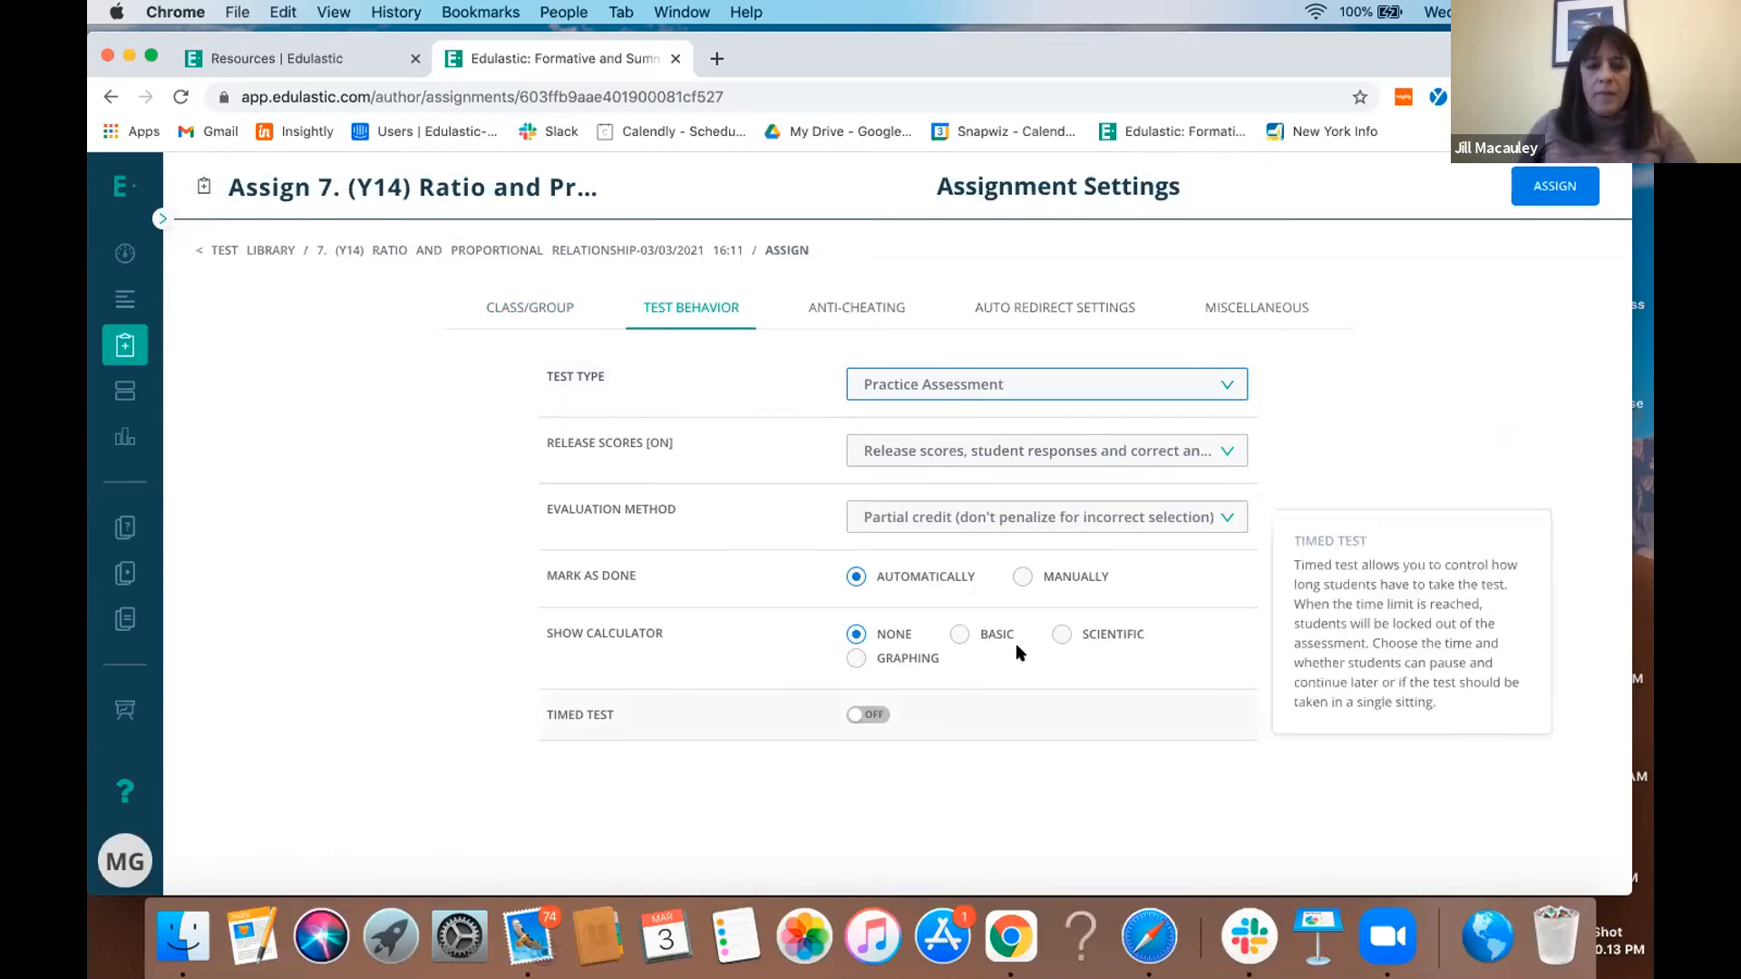
- Enable the timed test option for the assignment and set its time limit to 11 minutes
click(869, 716)
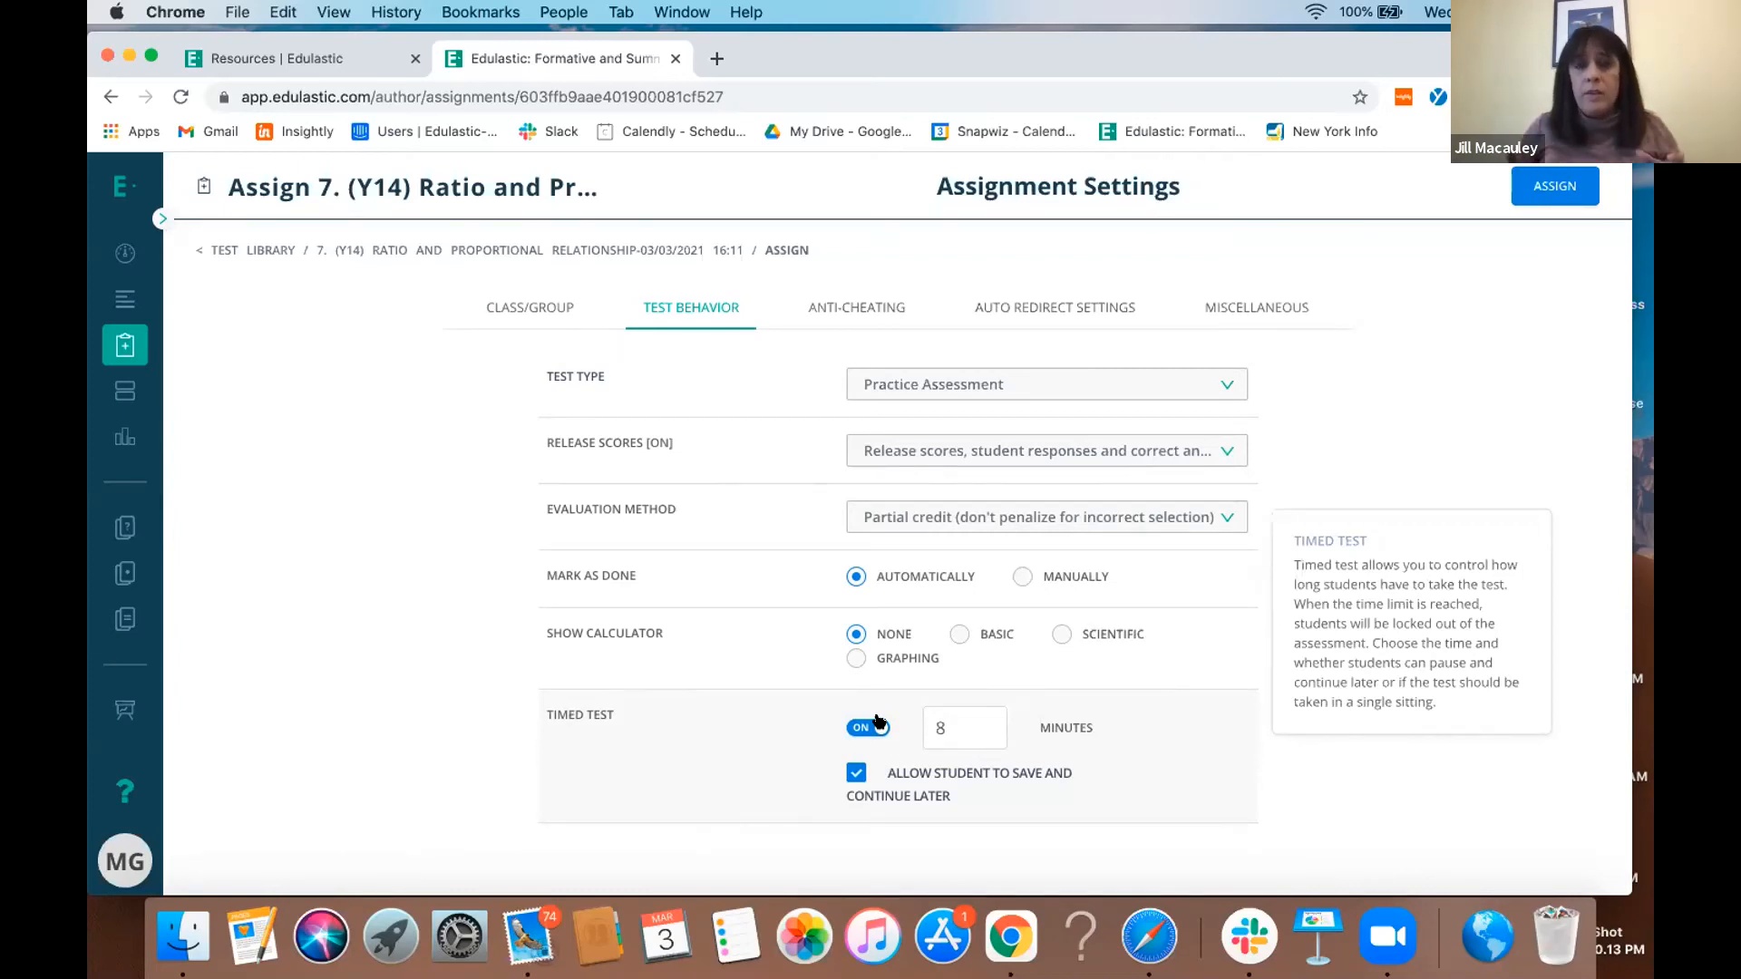
click(979, 723)
key(BackSpace)
text(10)
click(983, 719)
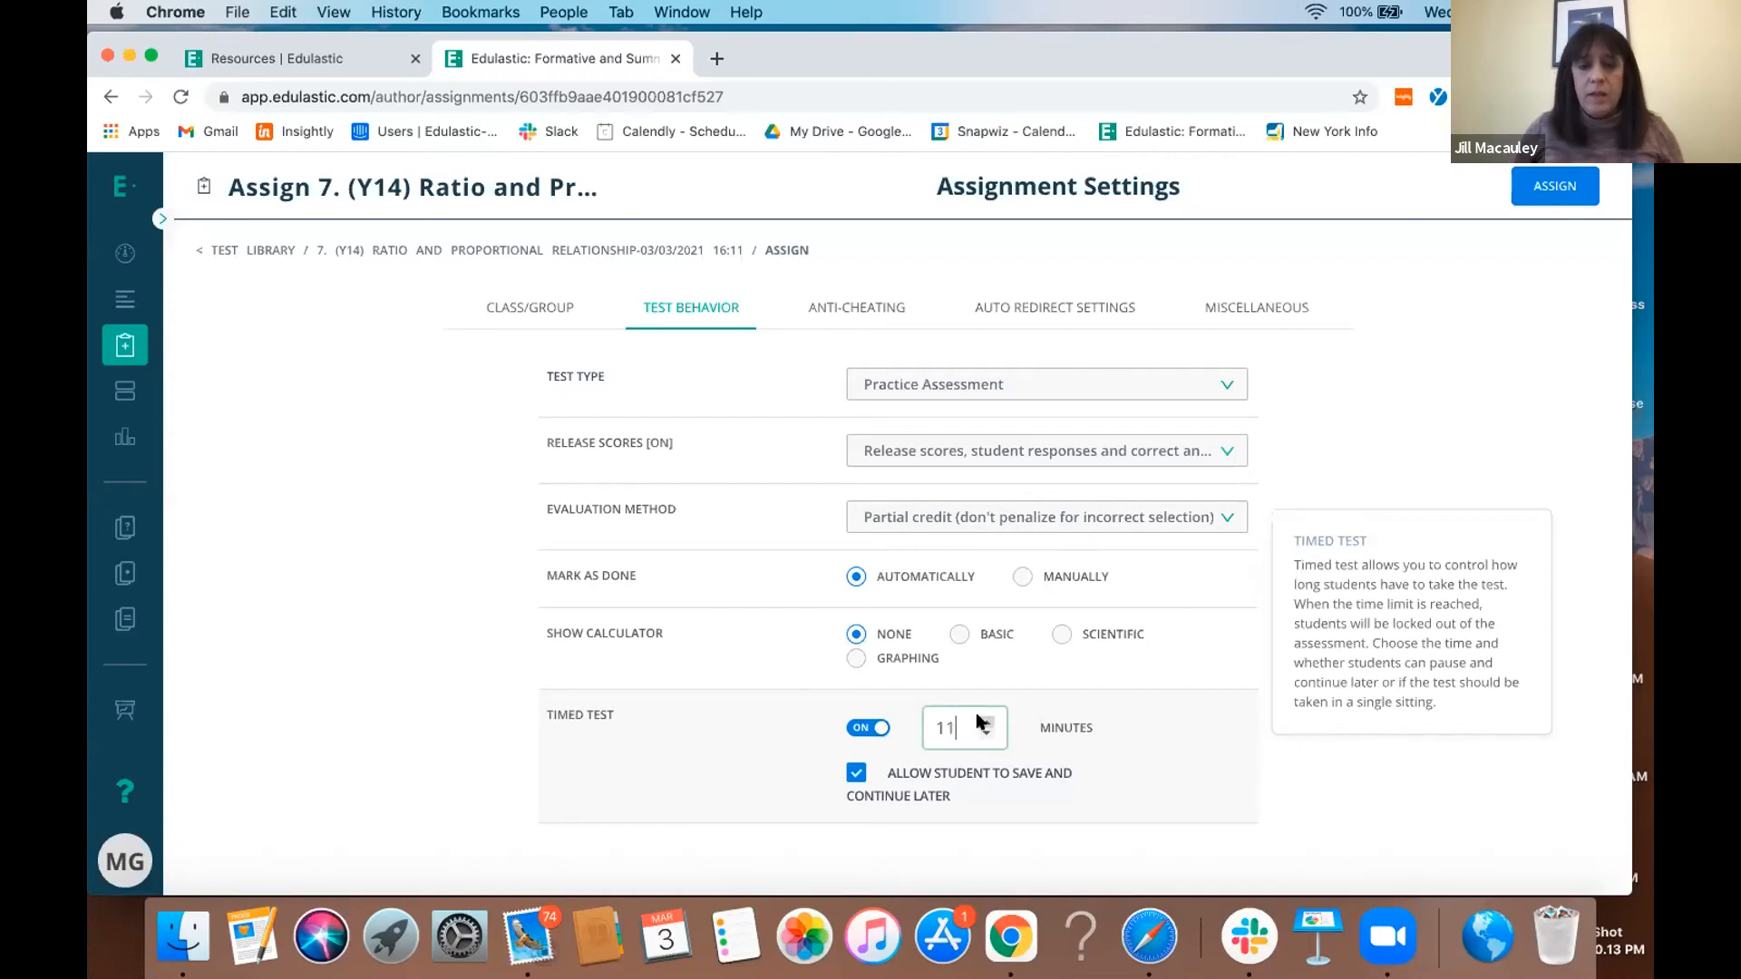
- Review the assignment's anti-cheating settings and enable Restrict Question Navigation
click(870, 317)
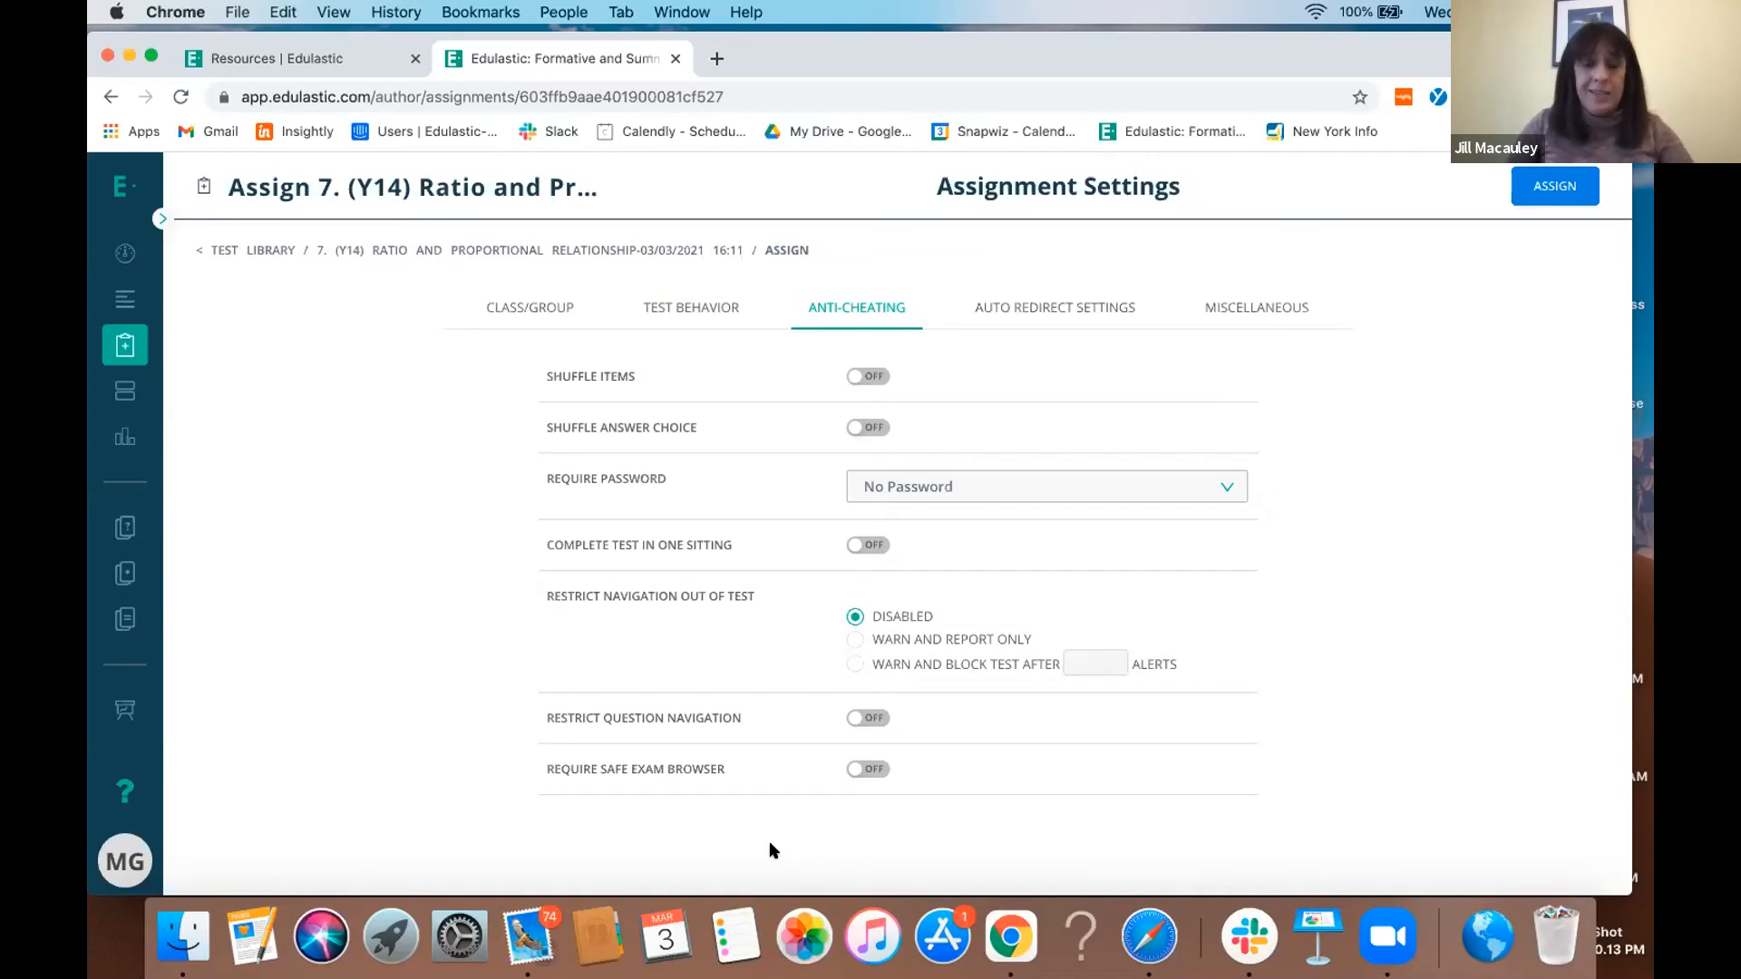
mouse_move(632, 634)
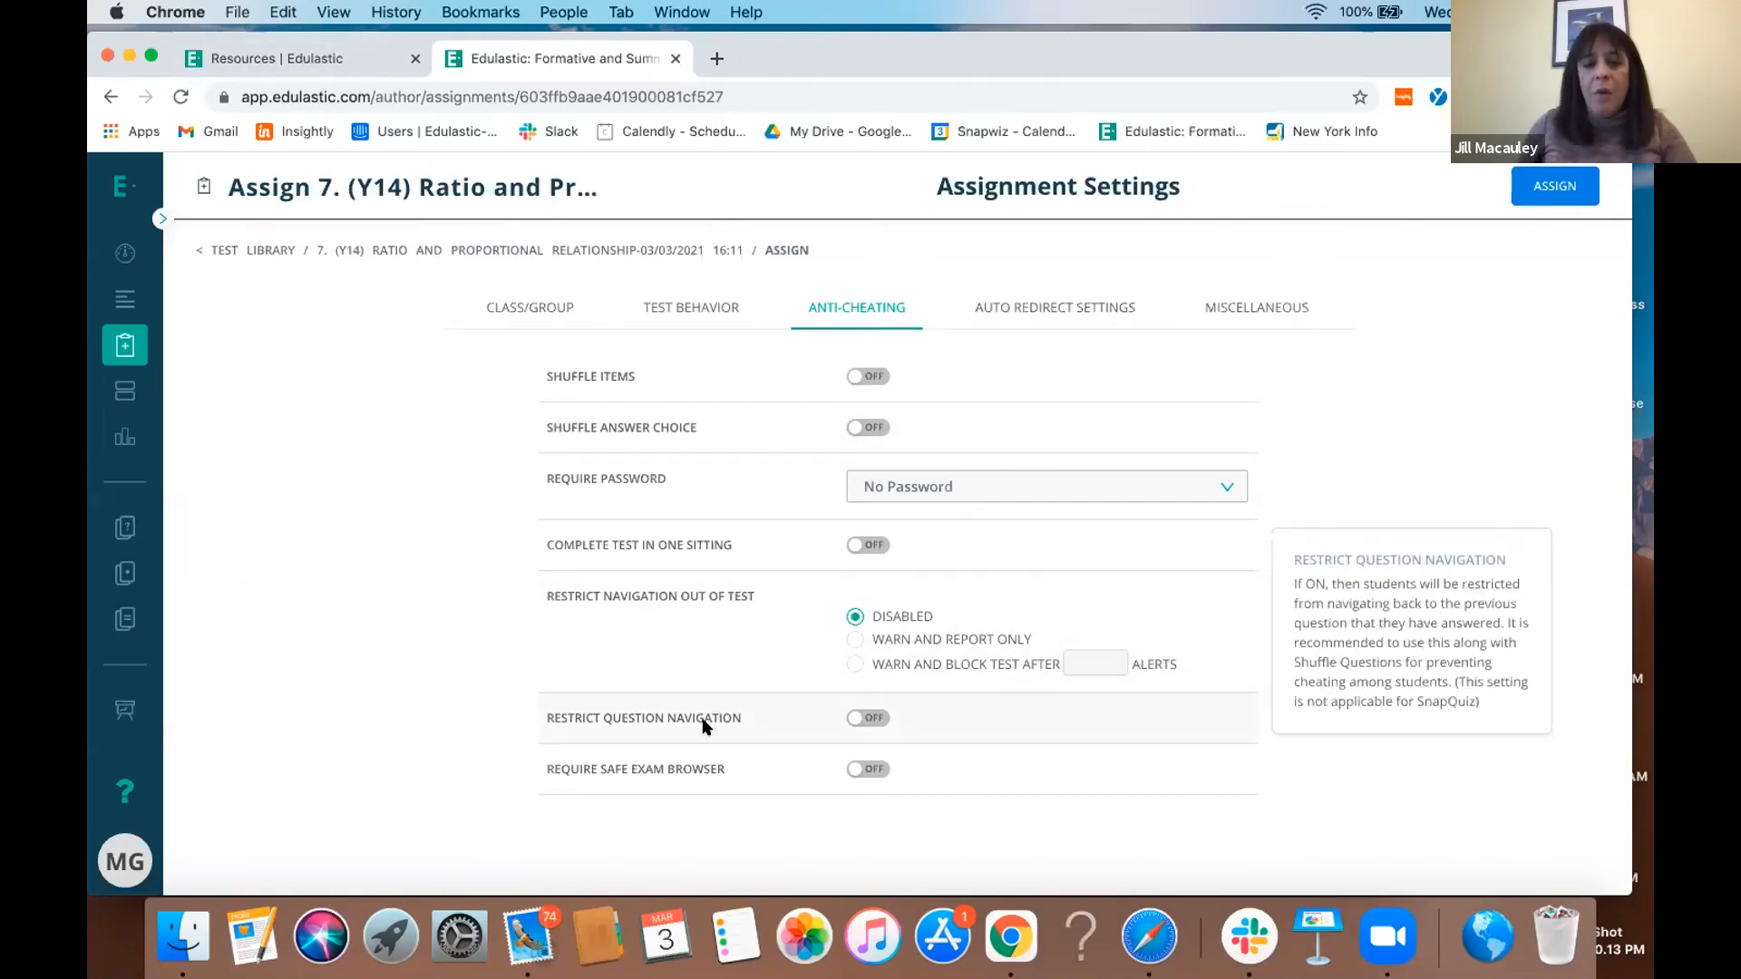
click(871, 721)
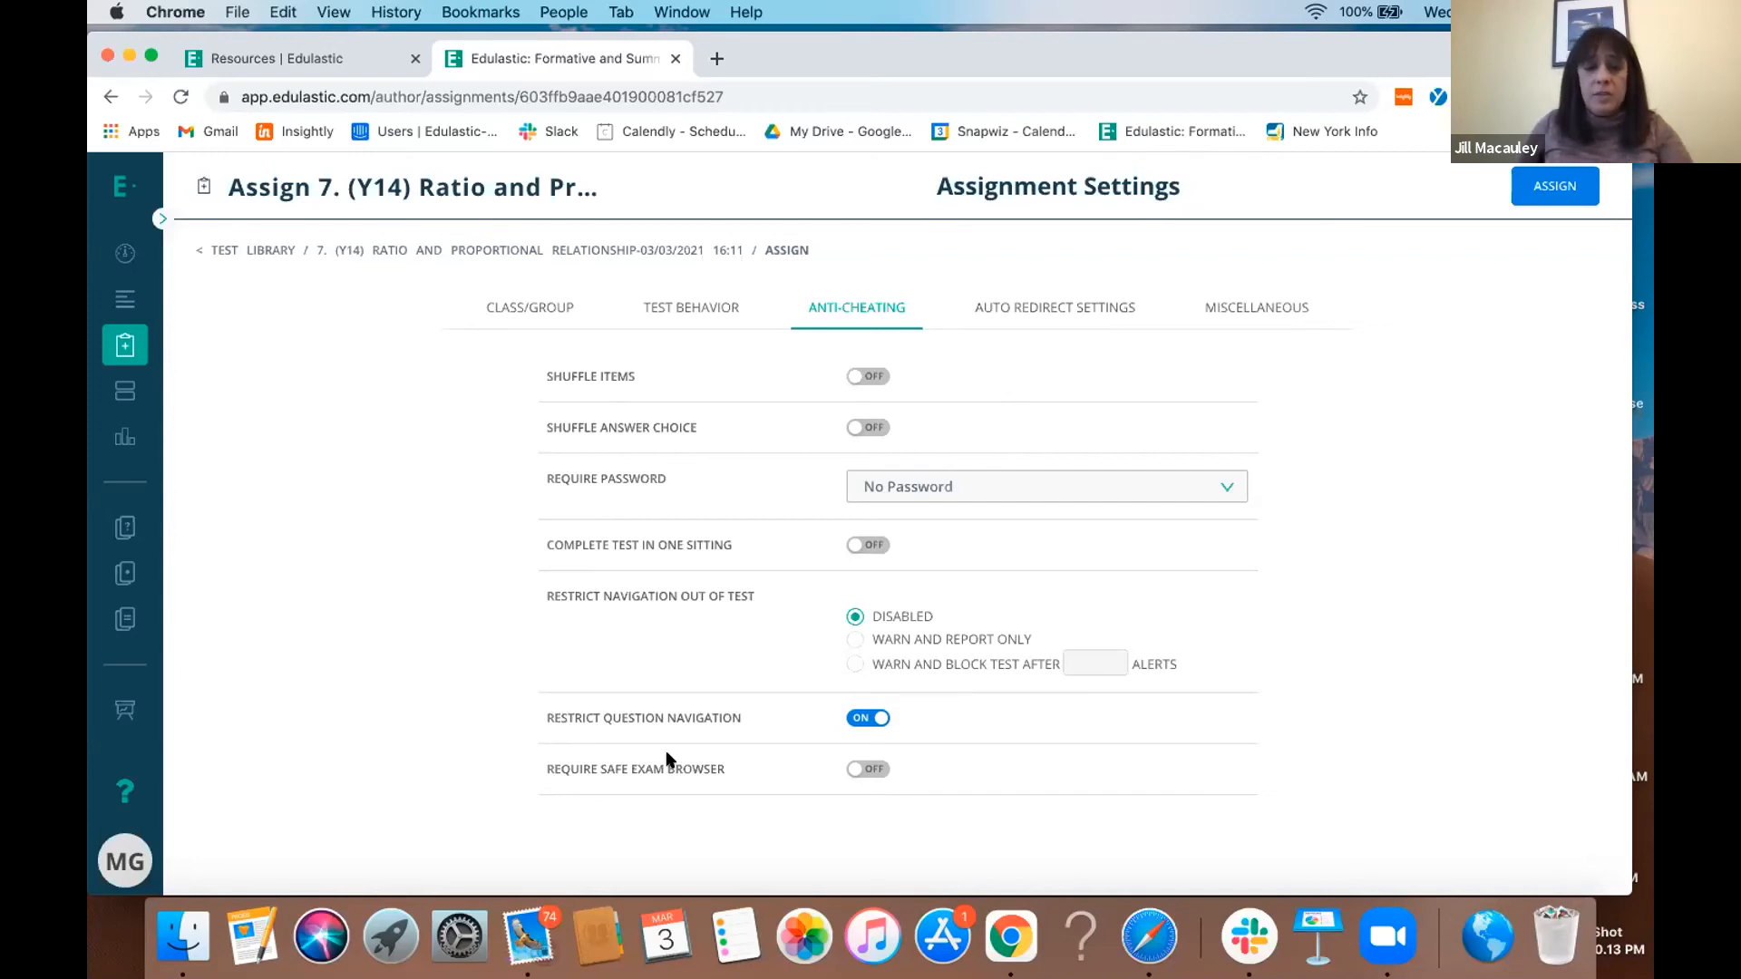
- Set check answer tries per question to 1 and maximum attempts to 2, and switch the assignment to Enable Auto-Redirect
click(1004, 312)
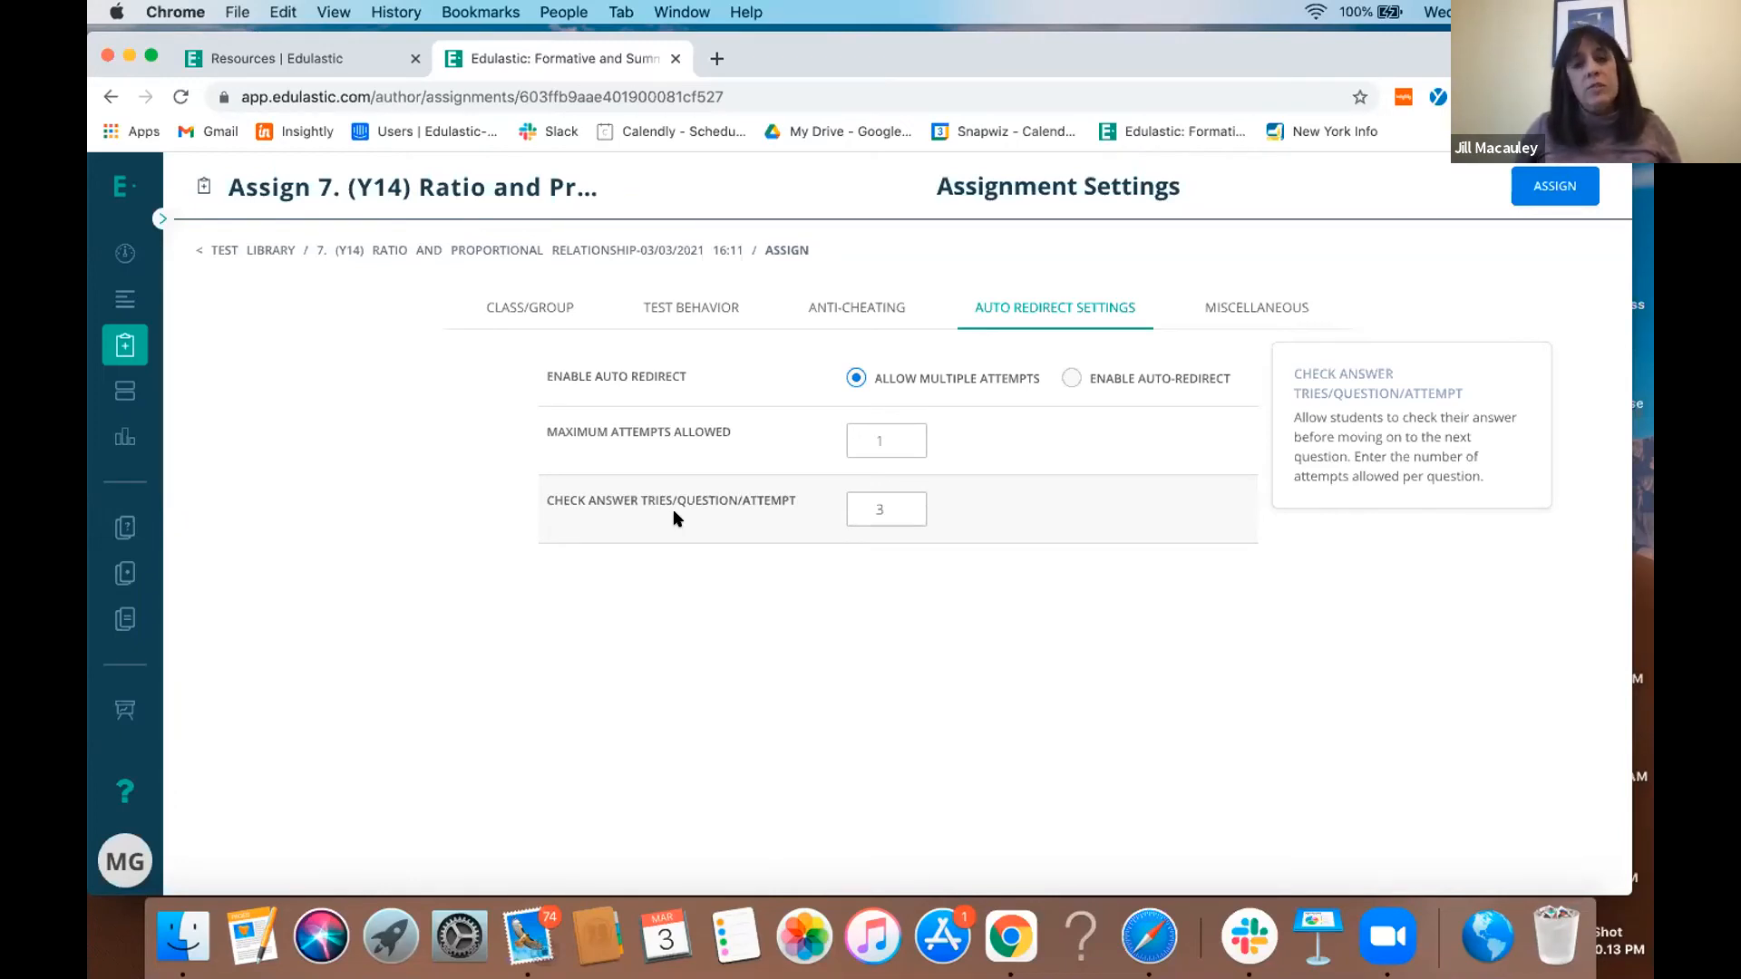
click(905, 518)
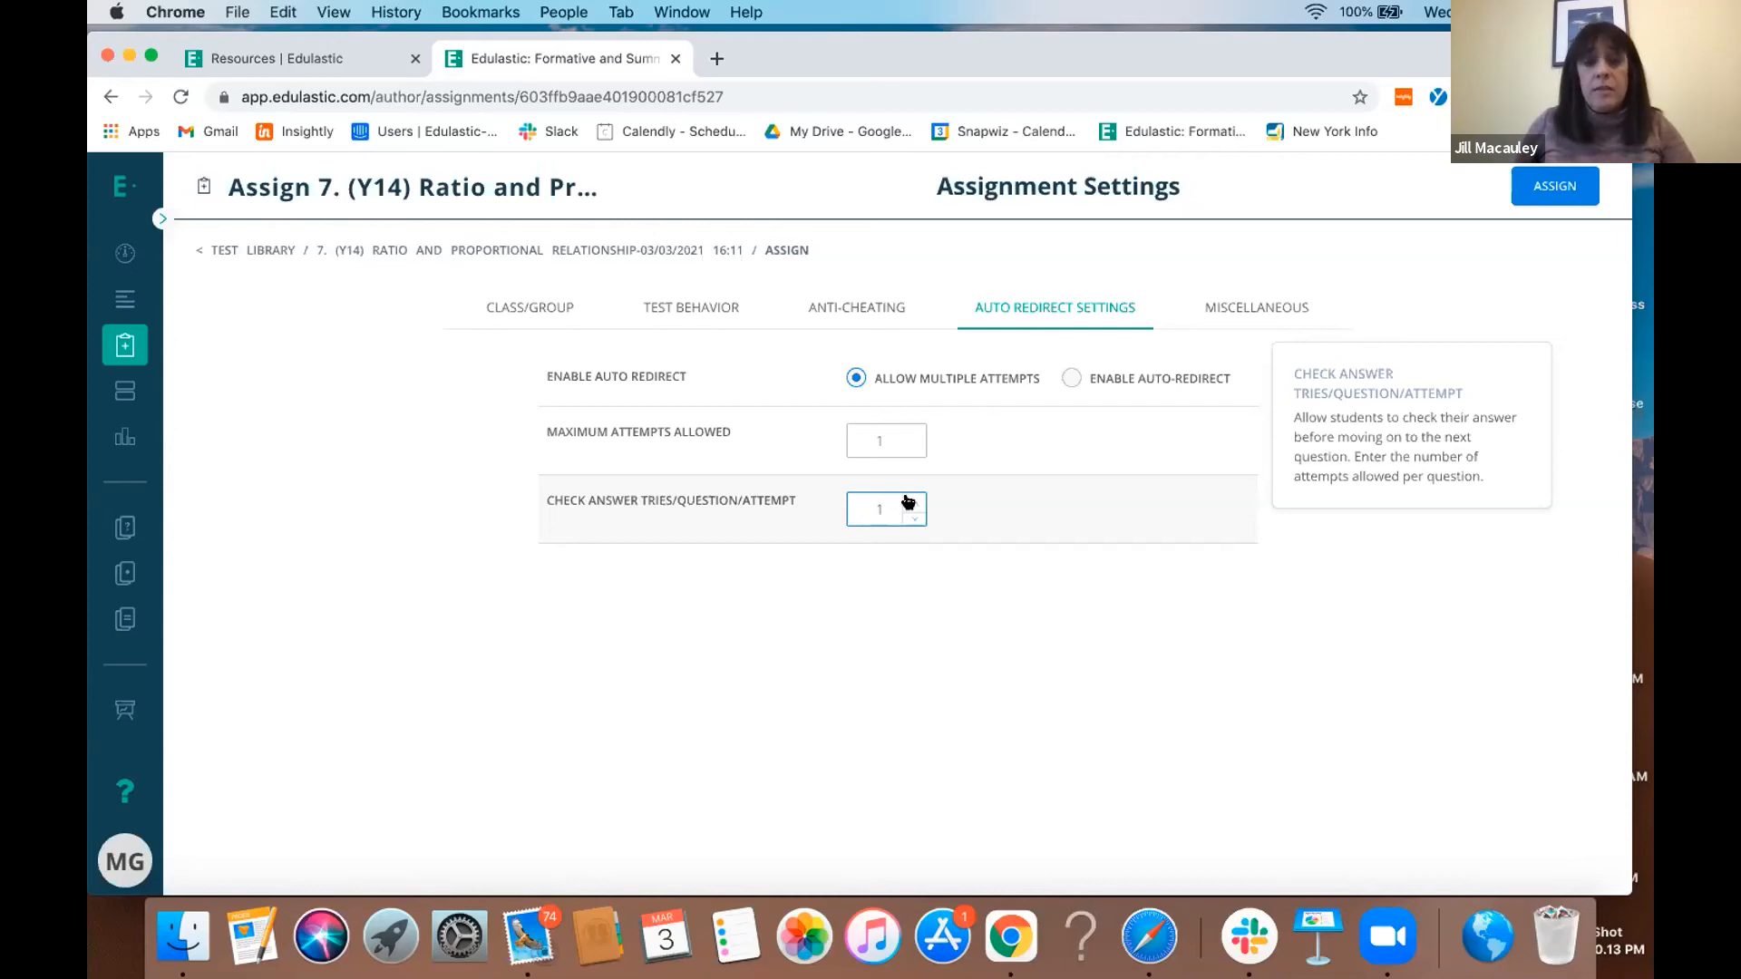
click(908, 517)
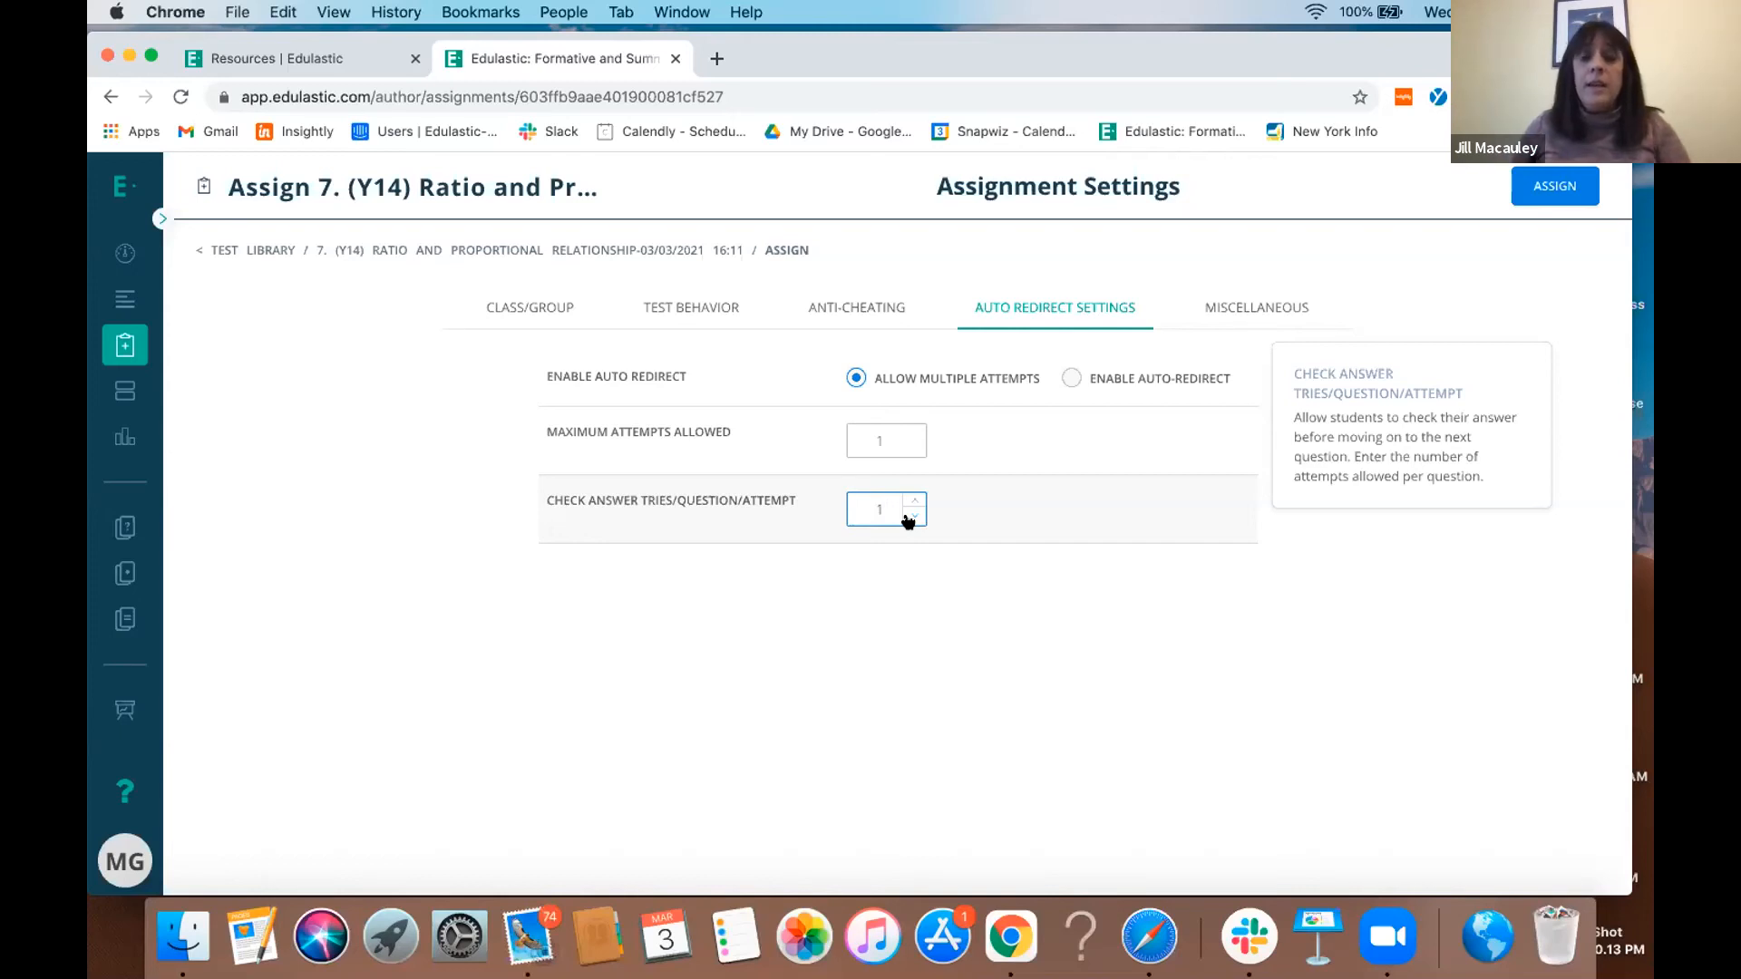
click(907, 442)
key(BackSpace)
text(2)
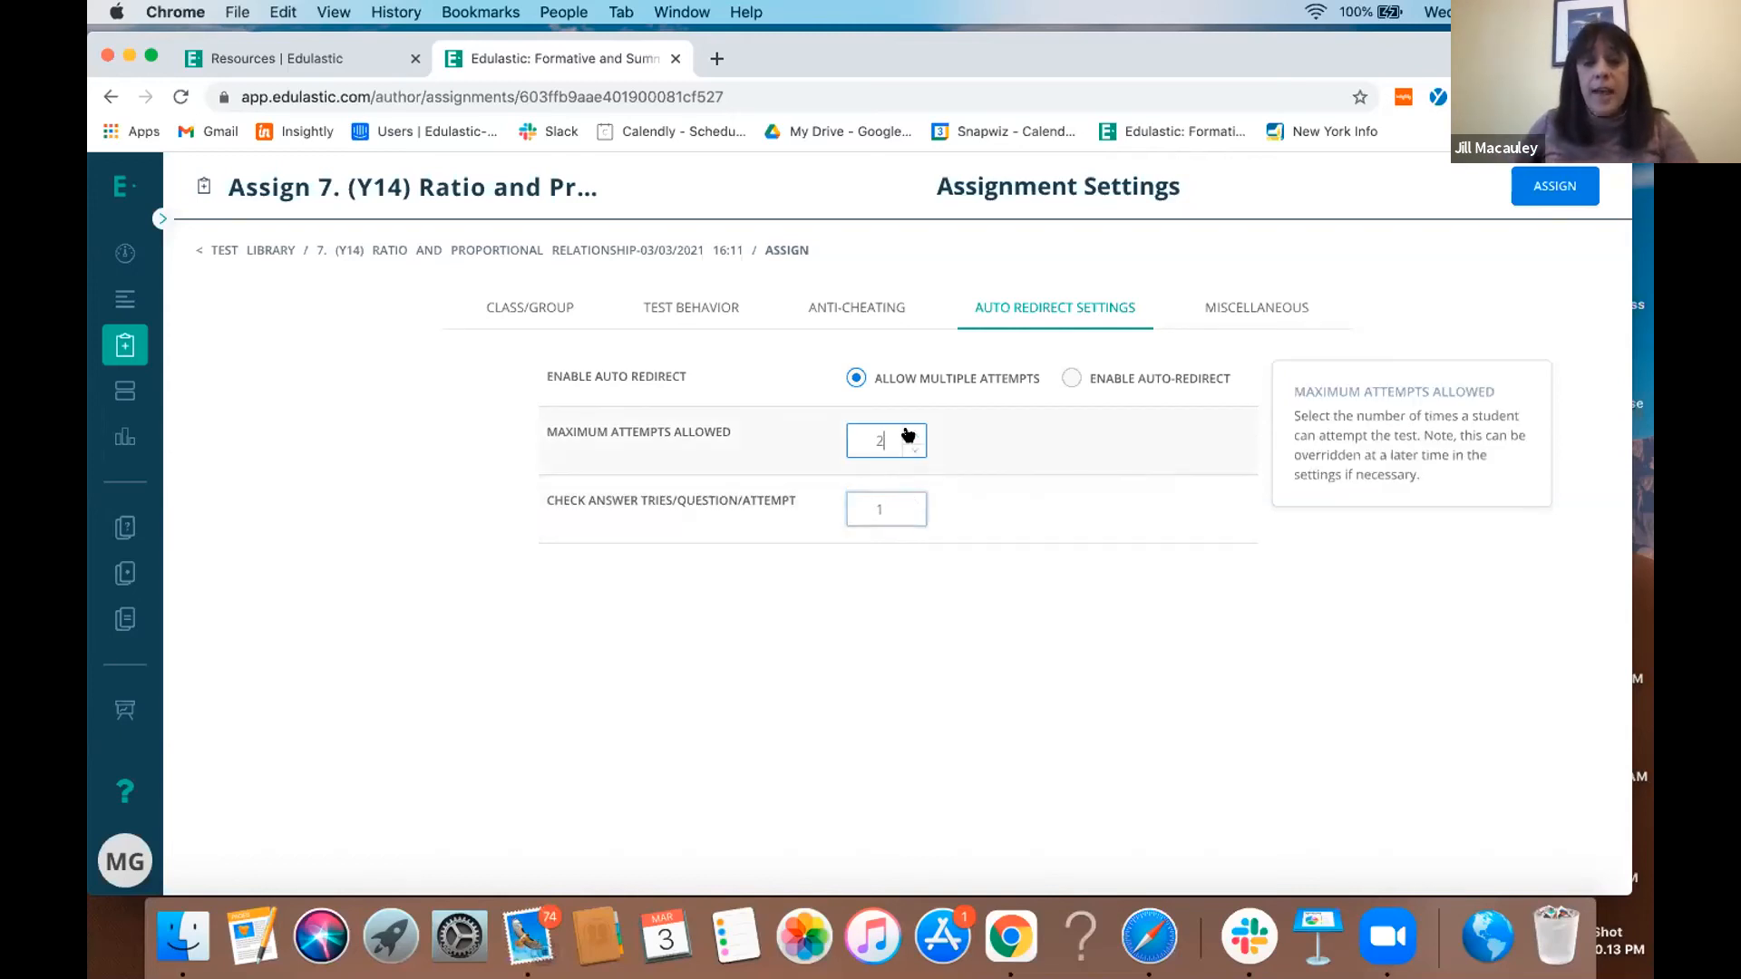
click(1064, 382)
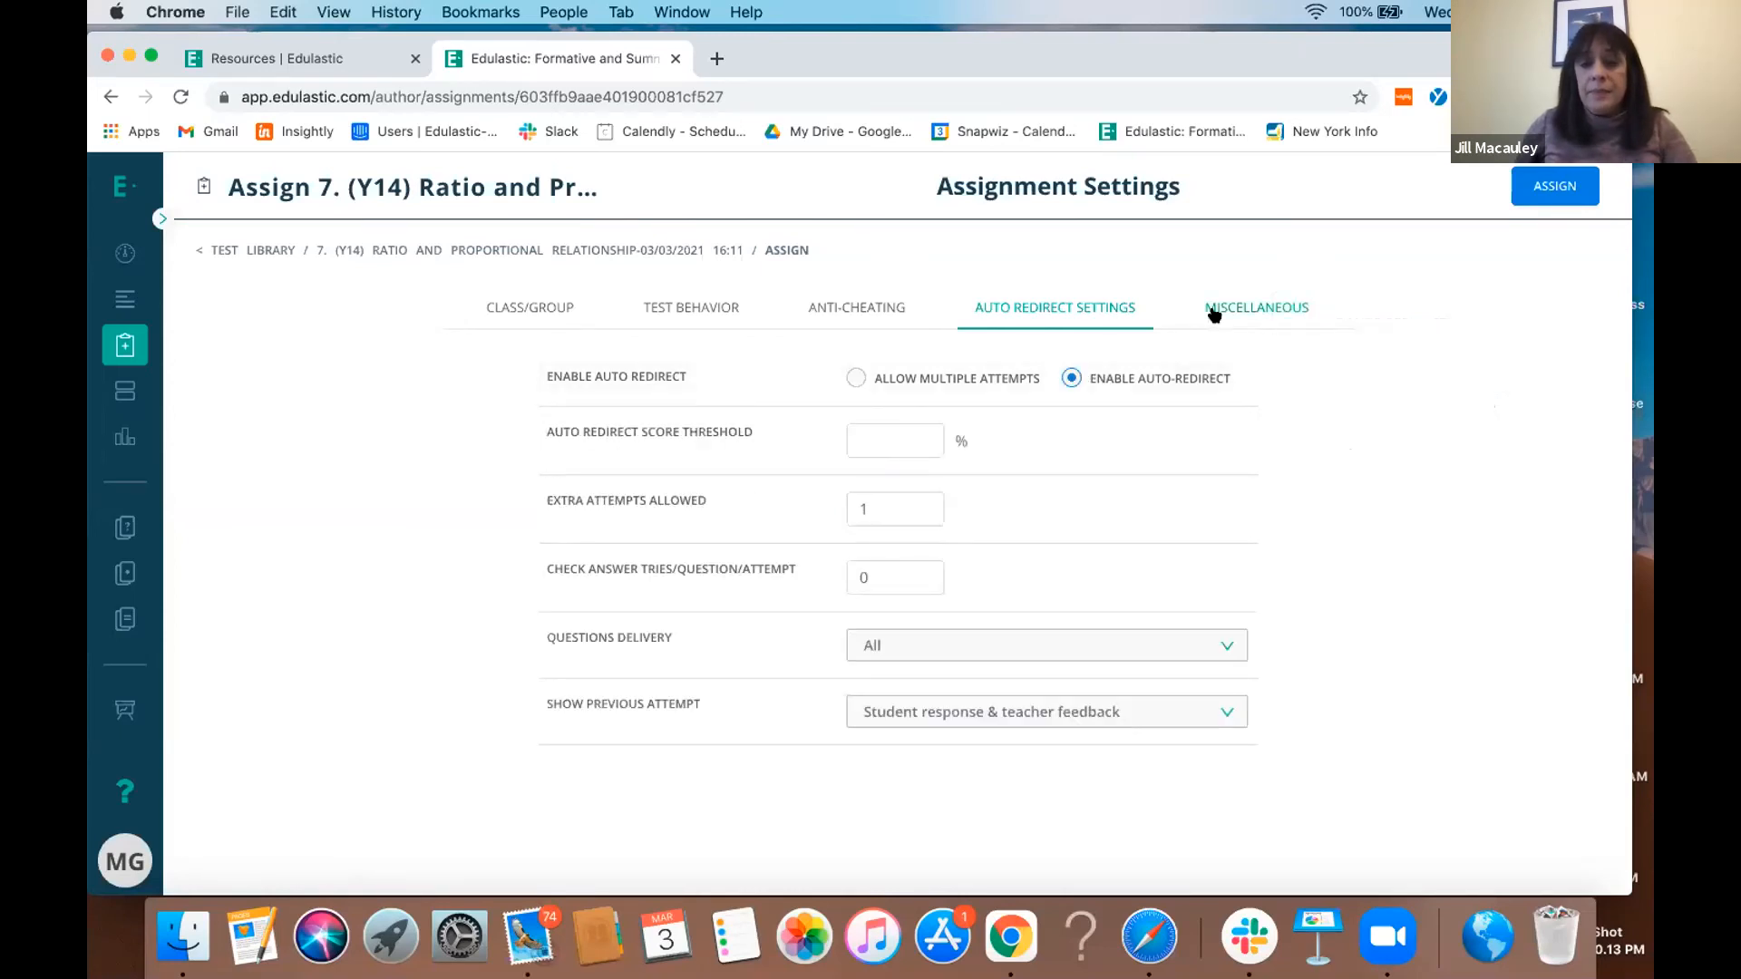
- Examine the assignment's miscellaneous settings, including performance bands, the standard based grading scale and accessibility options
click(1214, 313)
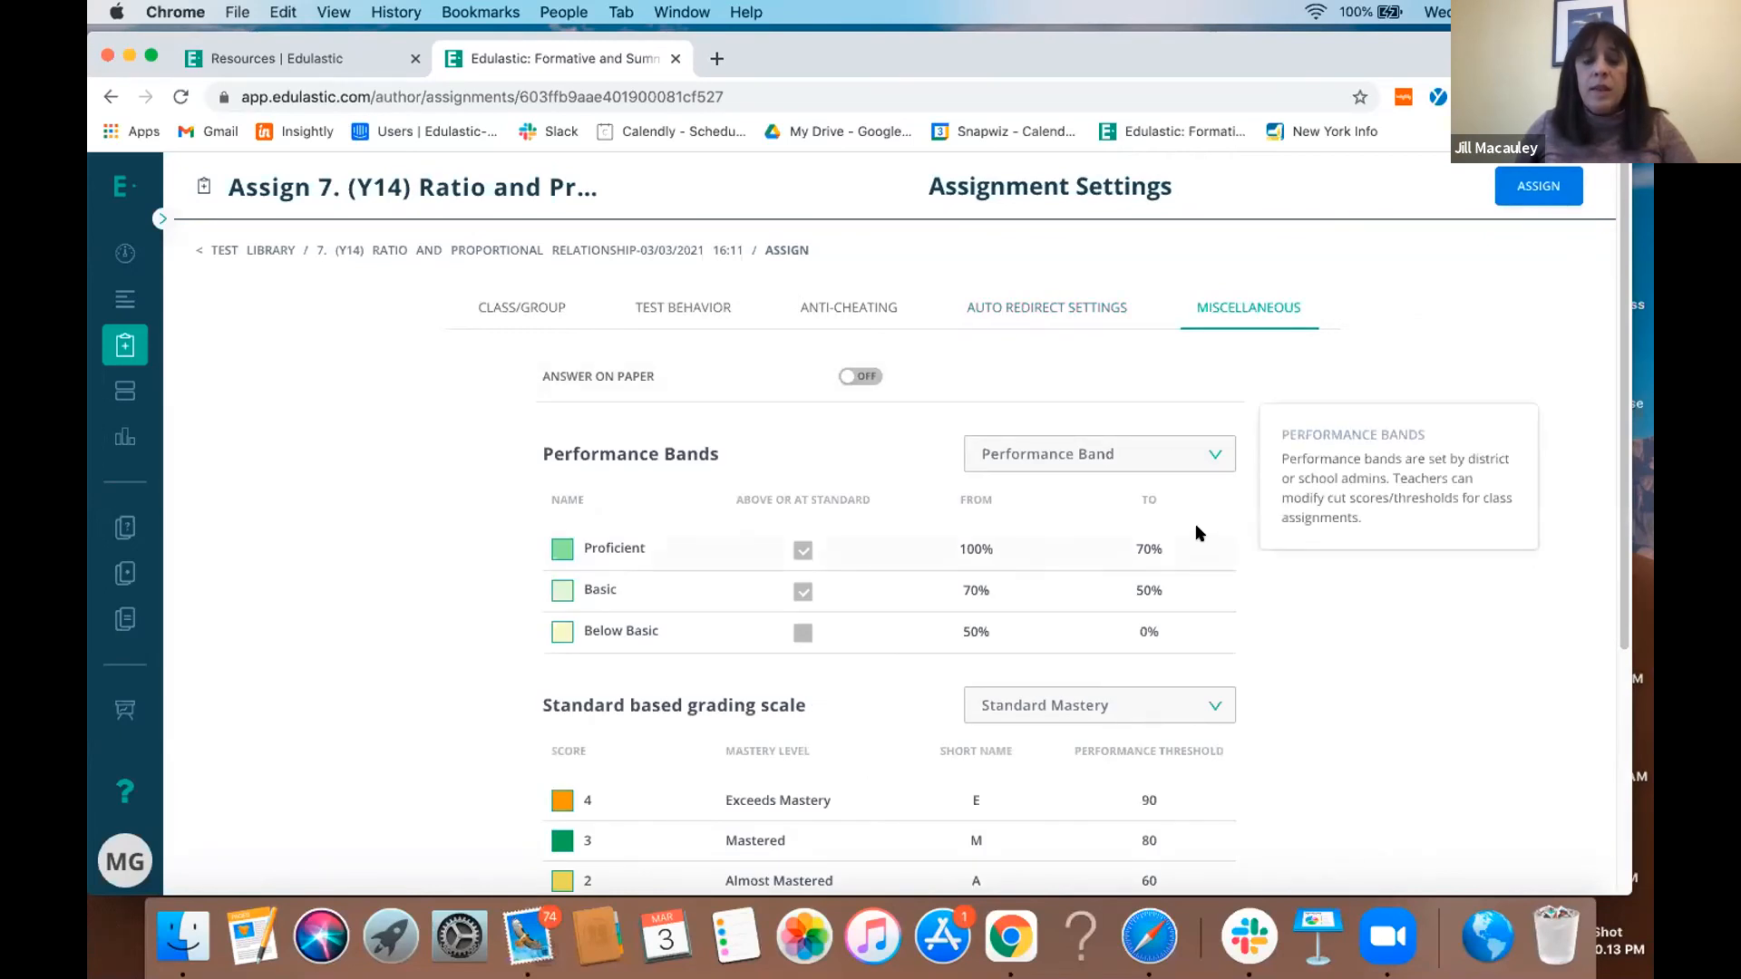
scroll(1197, 533, down, 4)
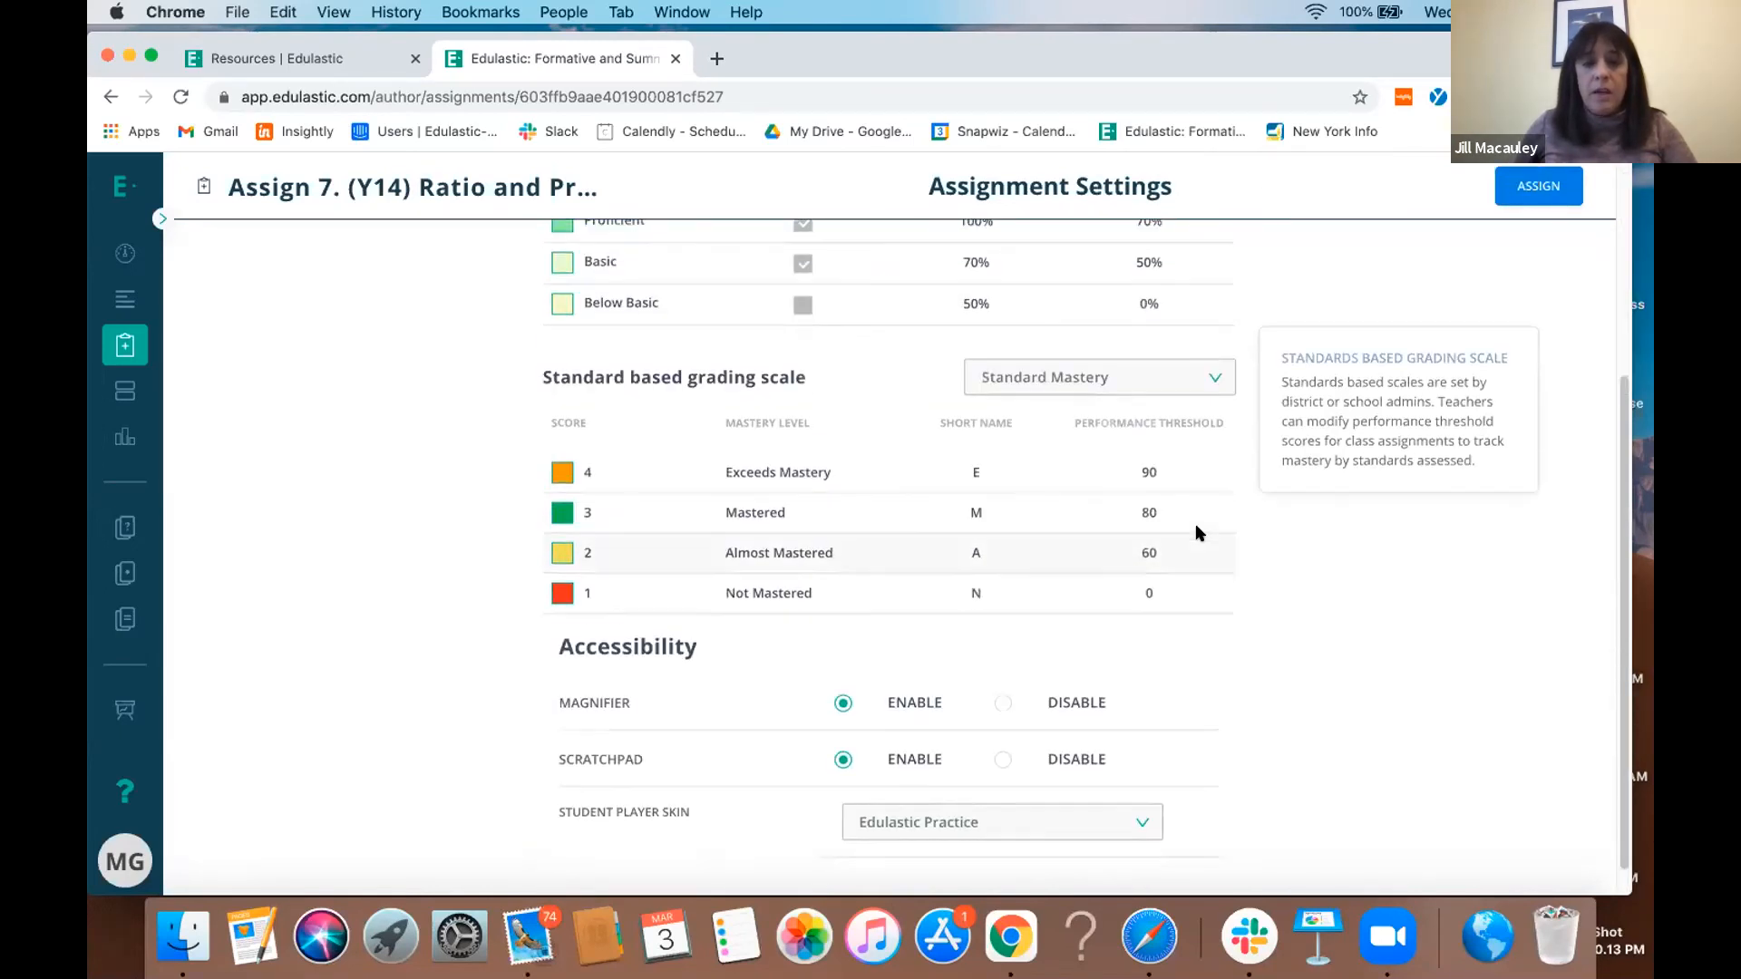
scroll(1195, 533, down, 1)
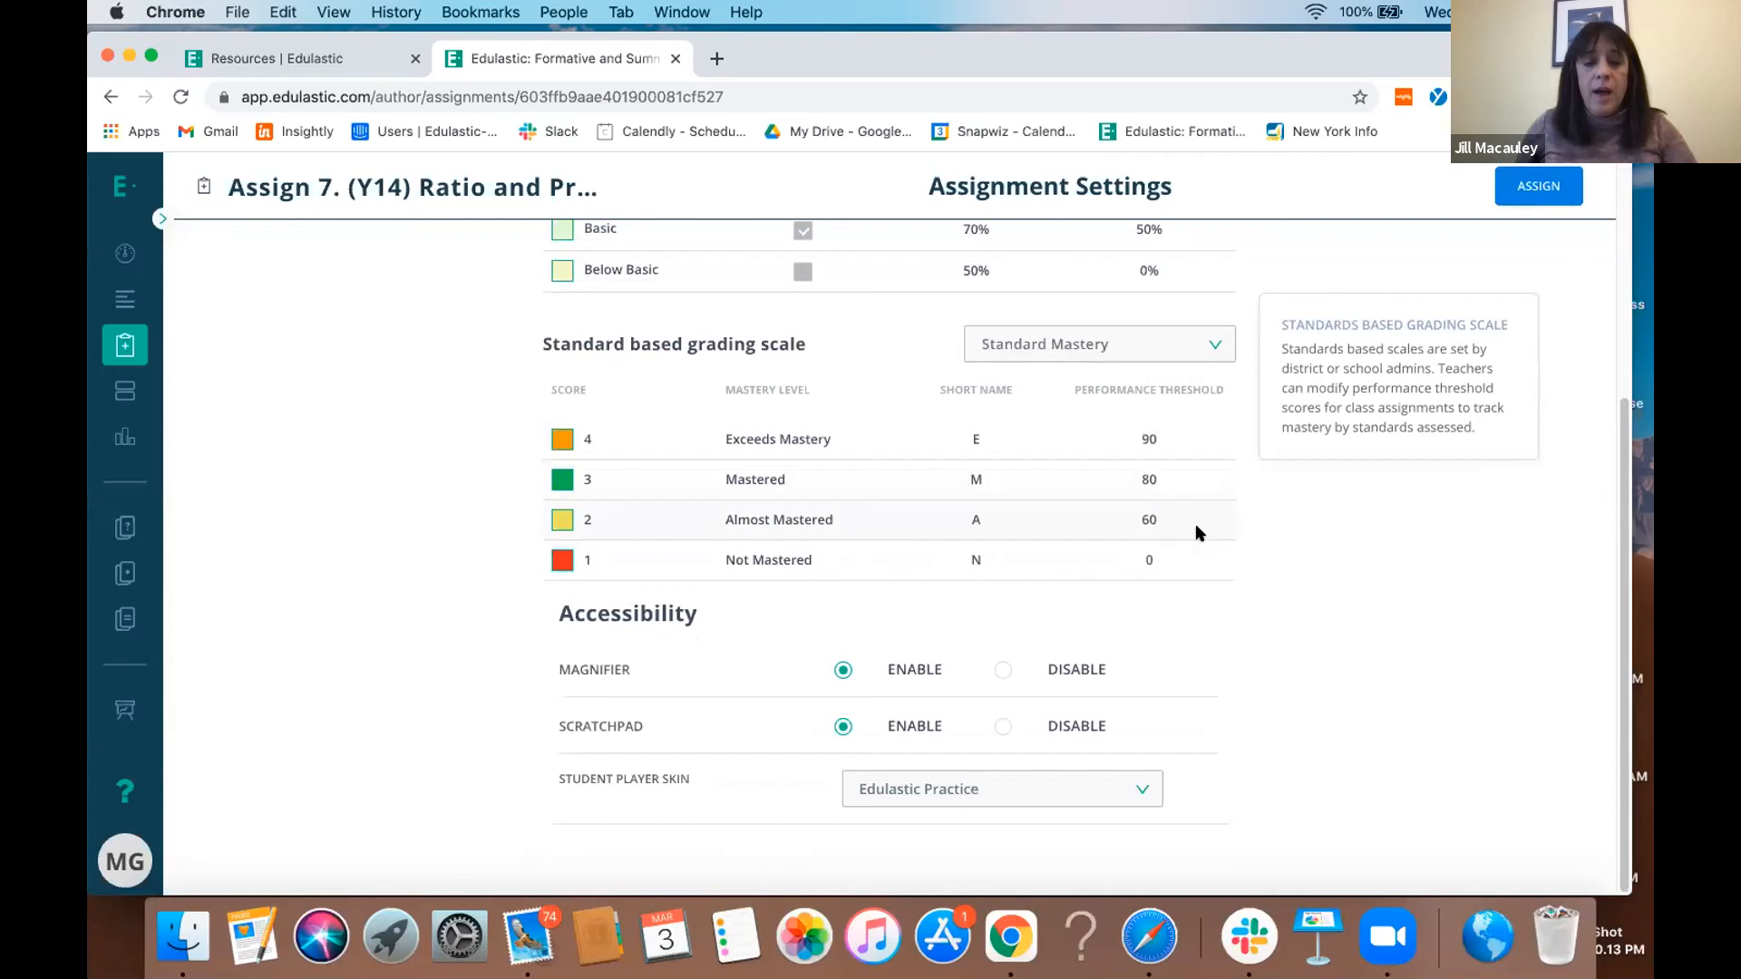
scroll(1197, 533, up, 5)
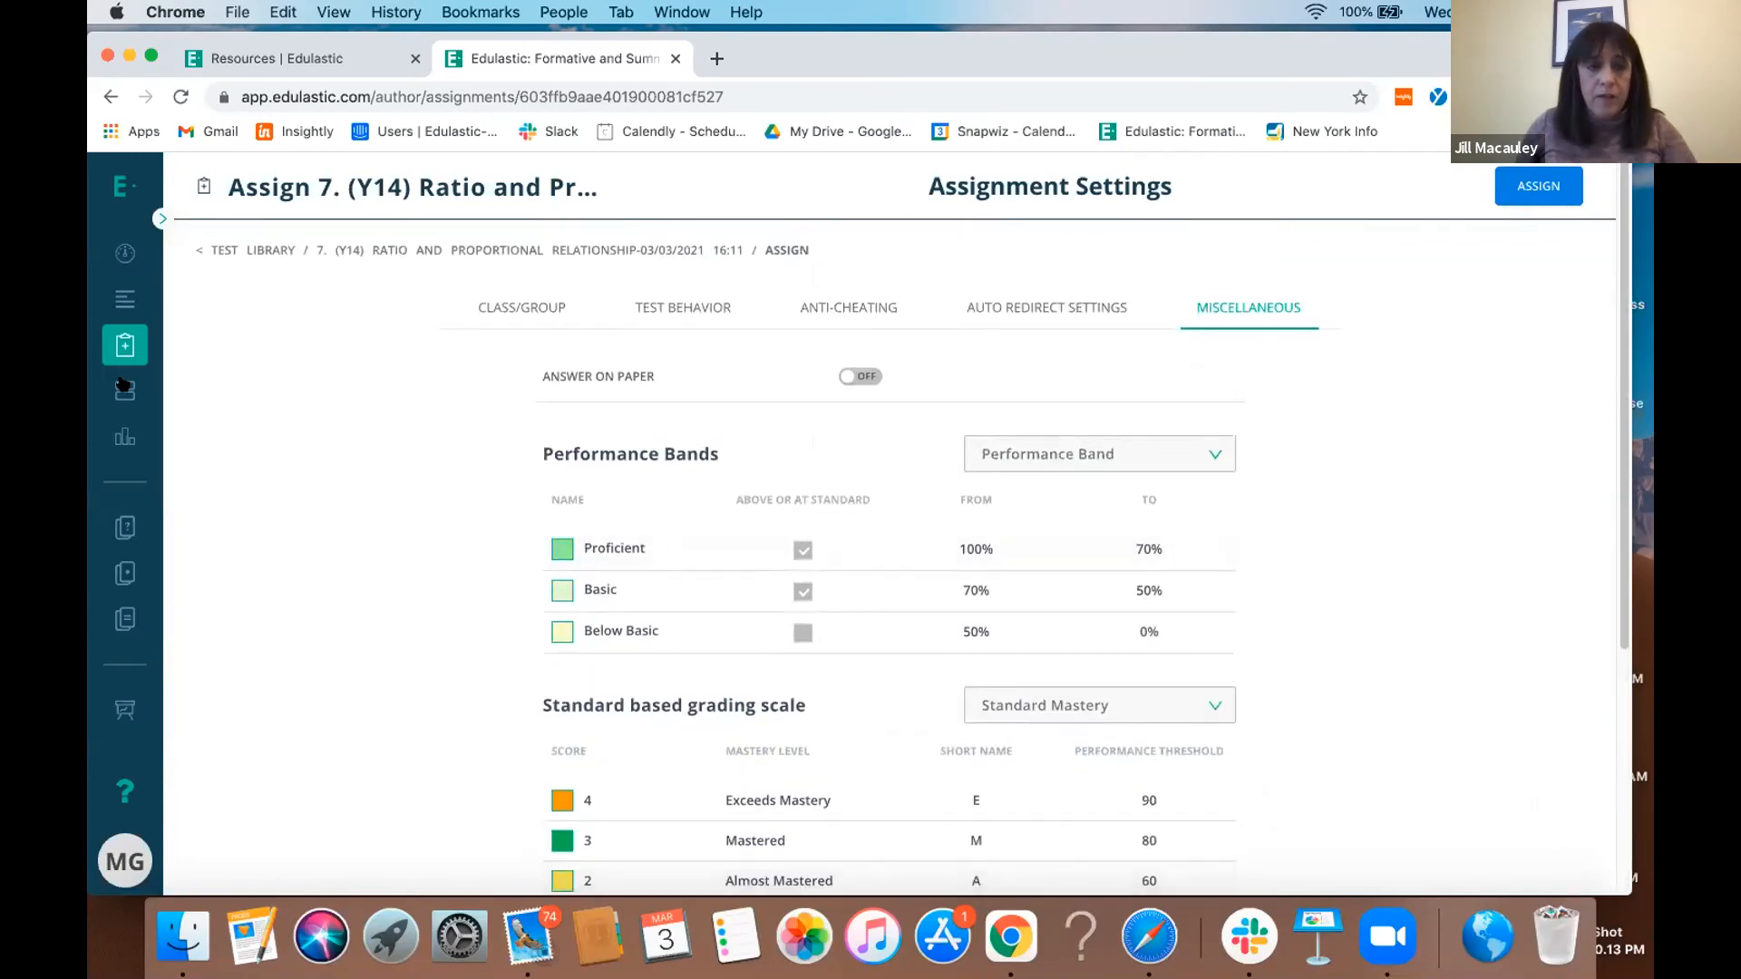
- Open Insights and look through the available reports down to the Student Profile Report section
click(122, 433)
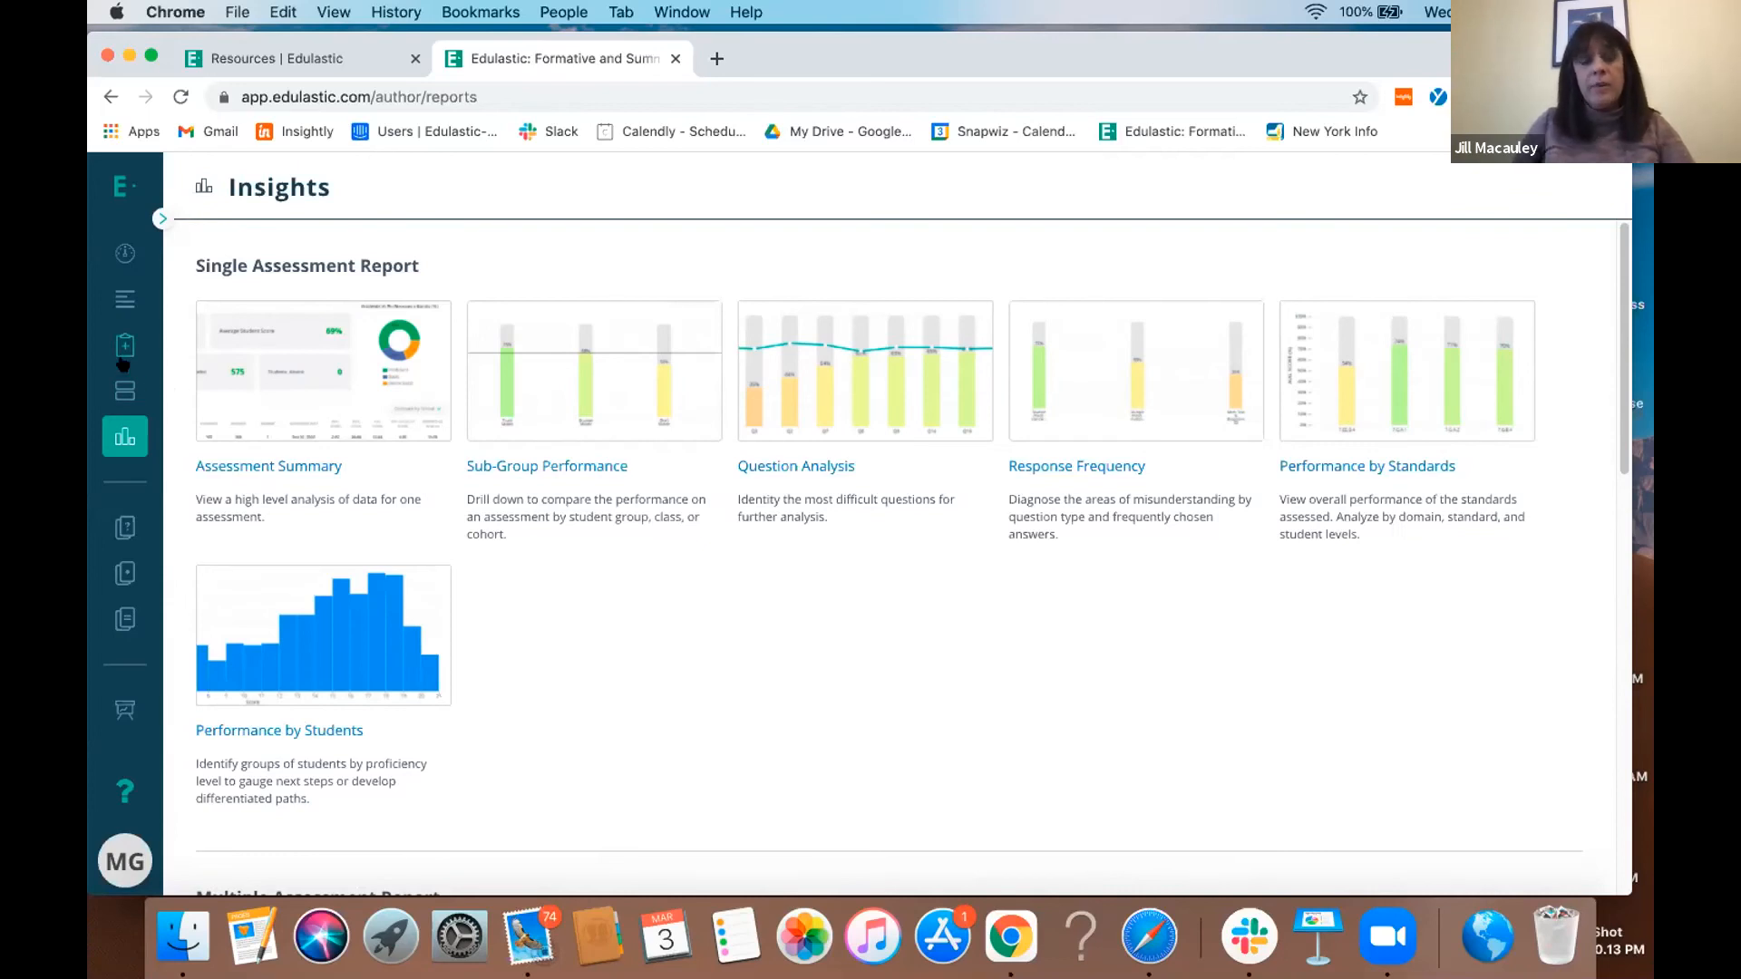
scroll(1028, 667, down, 2)
scroll(1031, 671, down, 10)
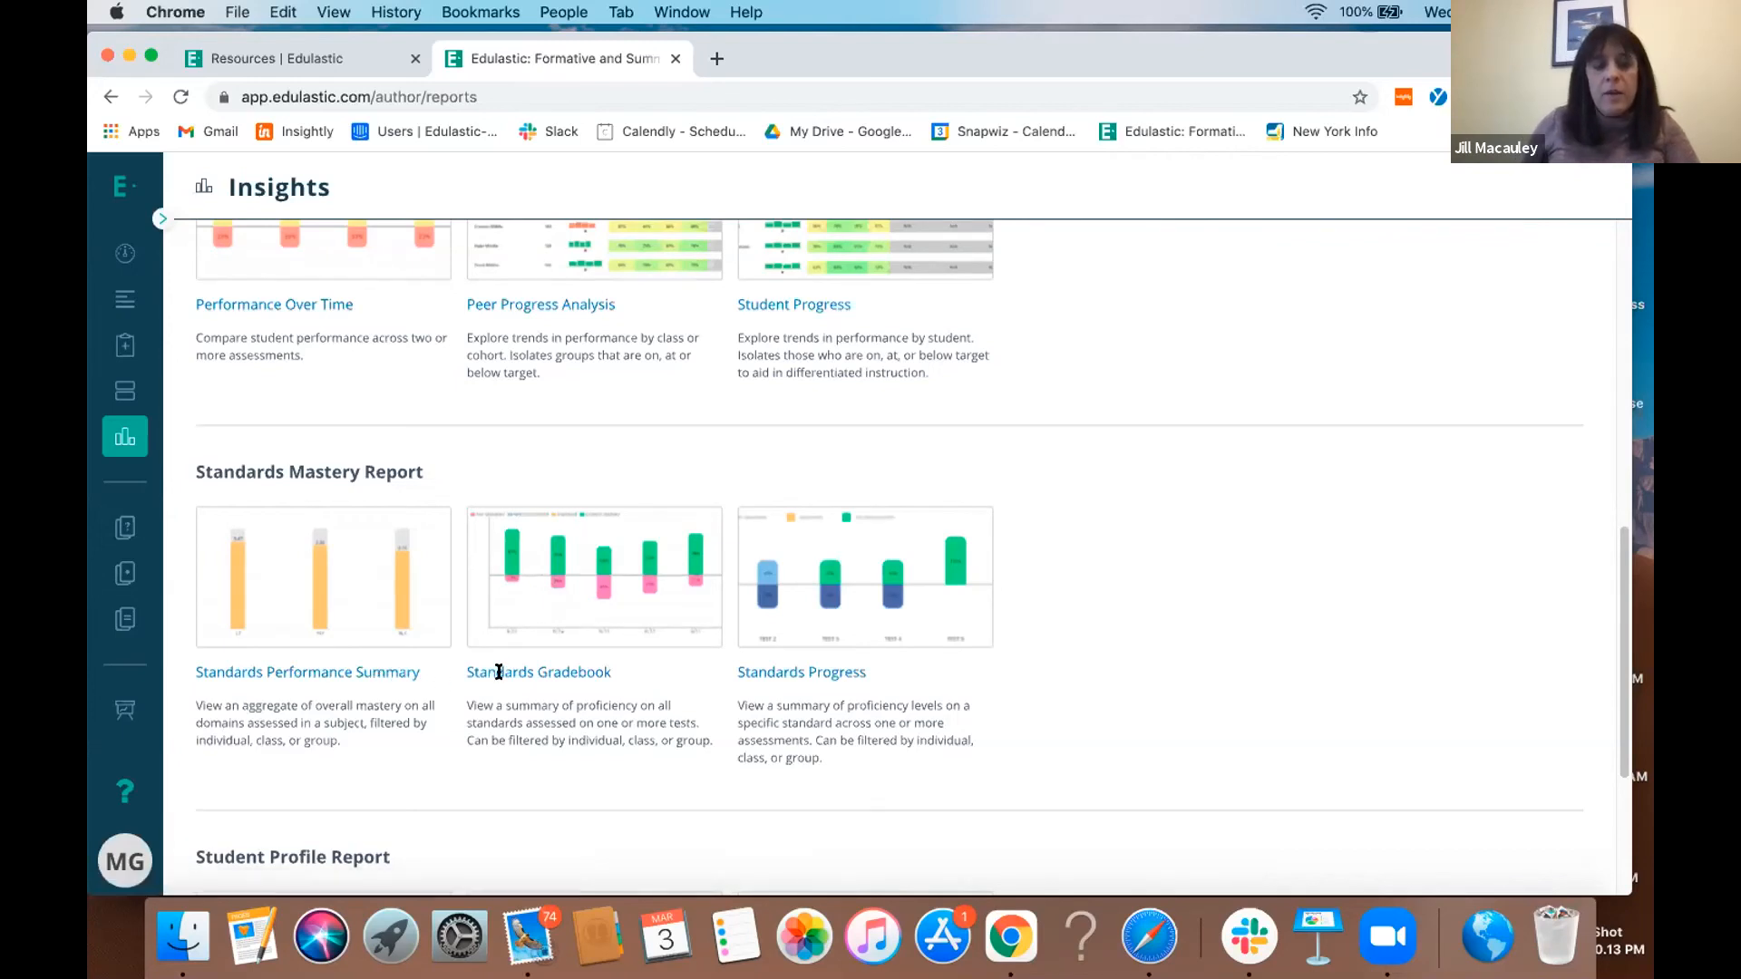
scroll(526, 662, down, 4)
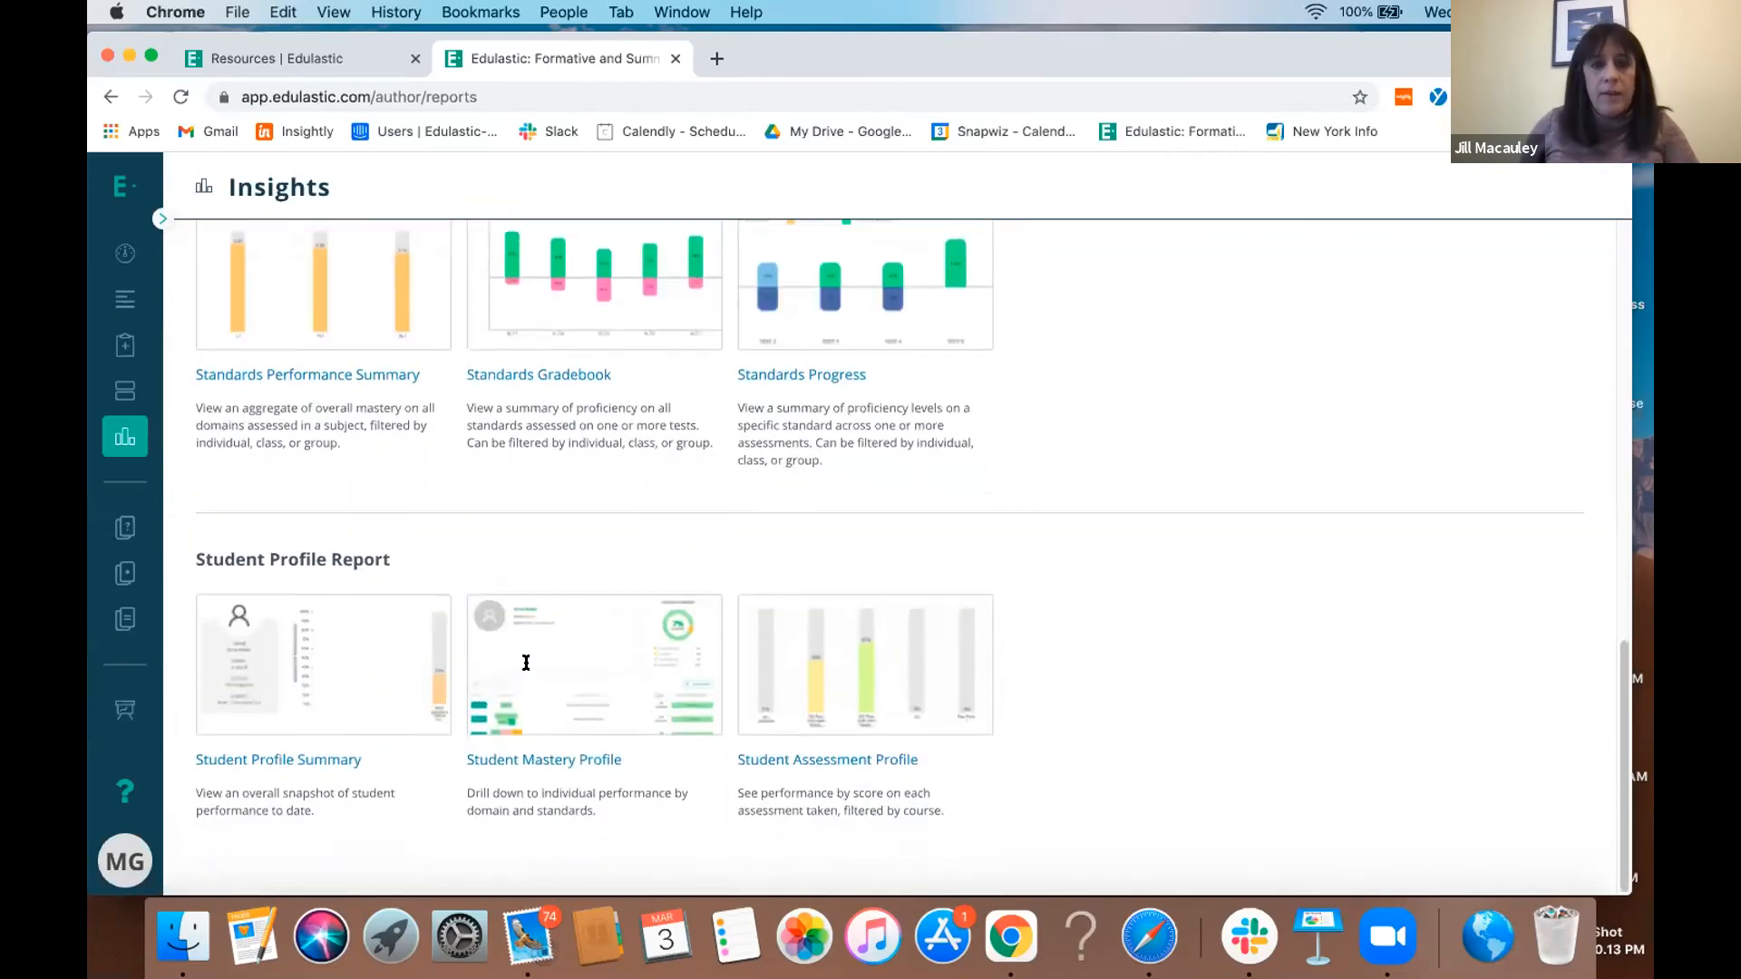
- Examine the Student Mastery Profile report, including the standard details of The Number System domain, and the Student Assessment Profile report
click(536, 751)
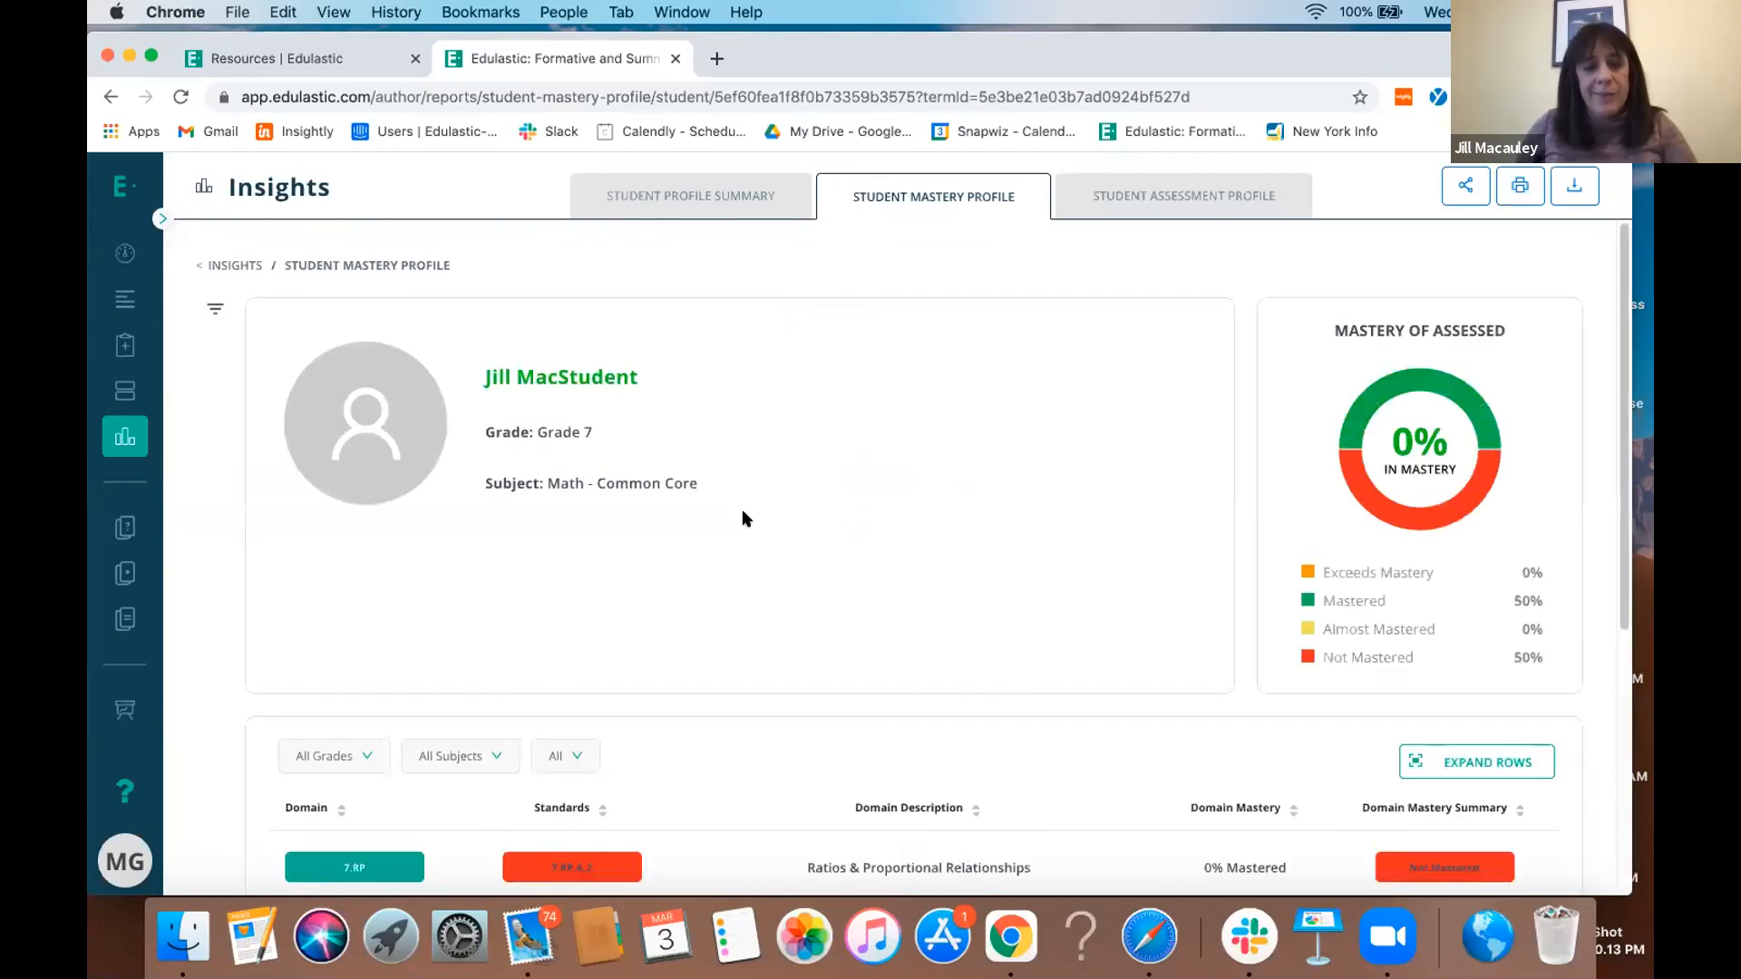
scroll(742, 520, down, 5)
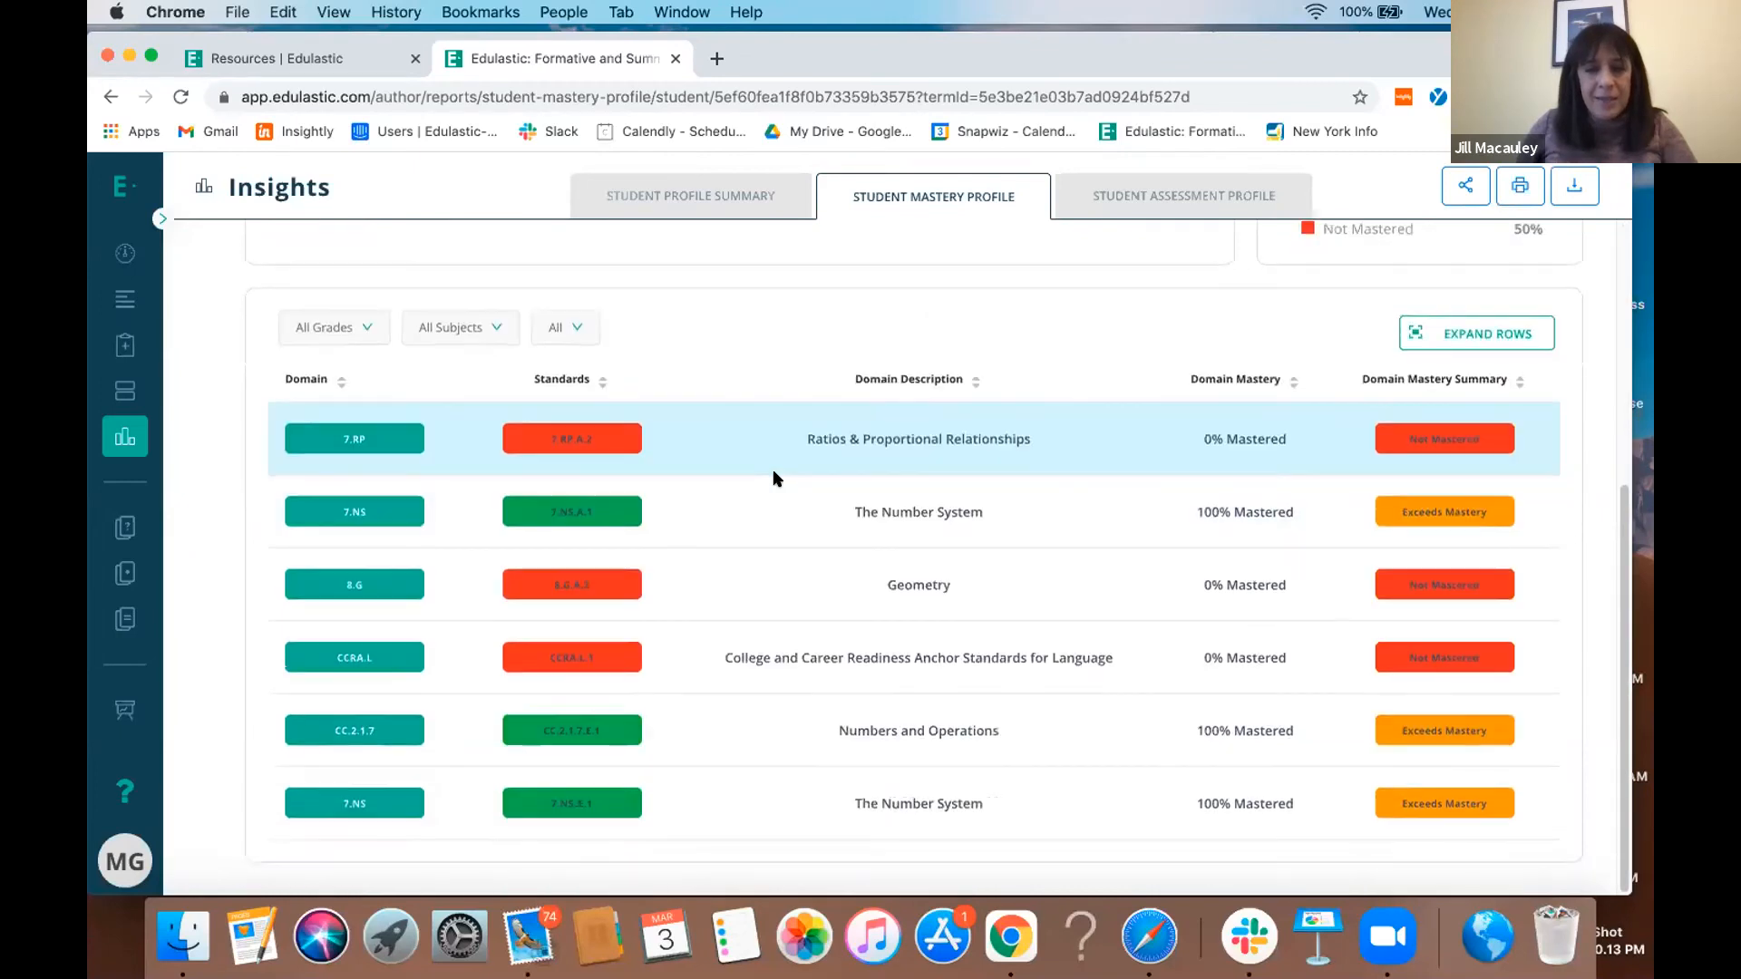
click(1079, 513)
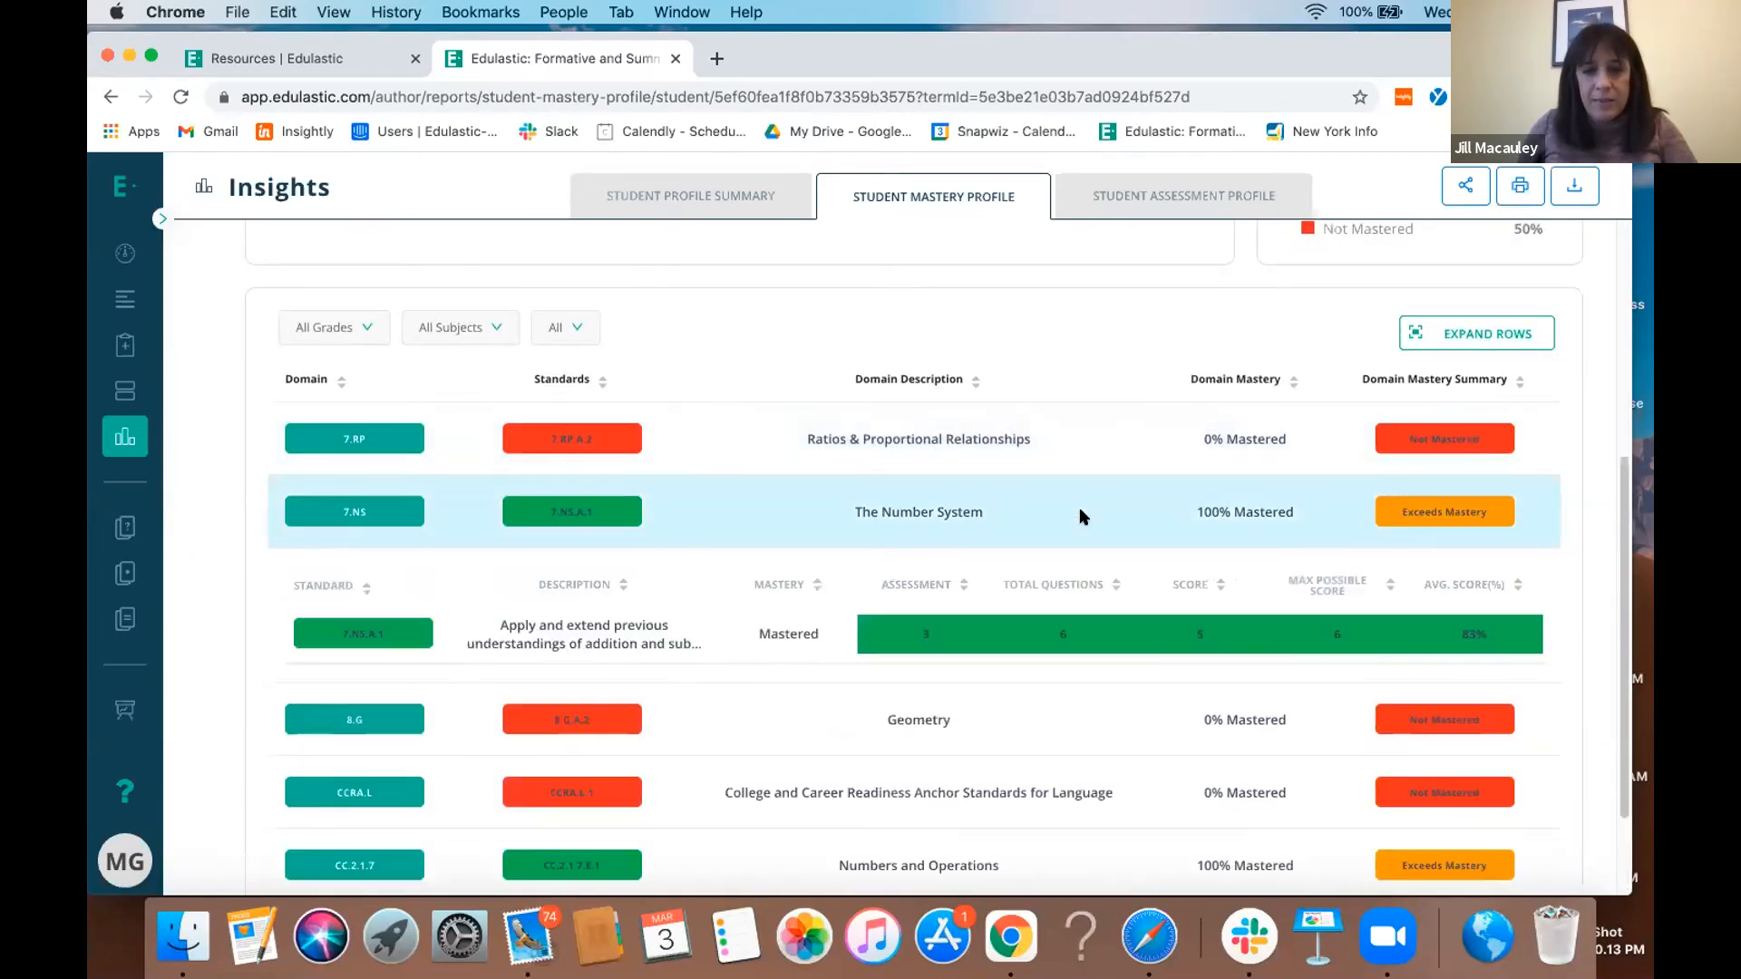
scroll(1080, 507, down, 2)
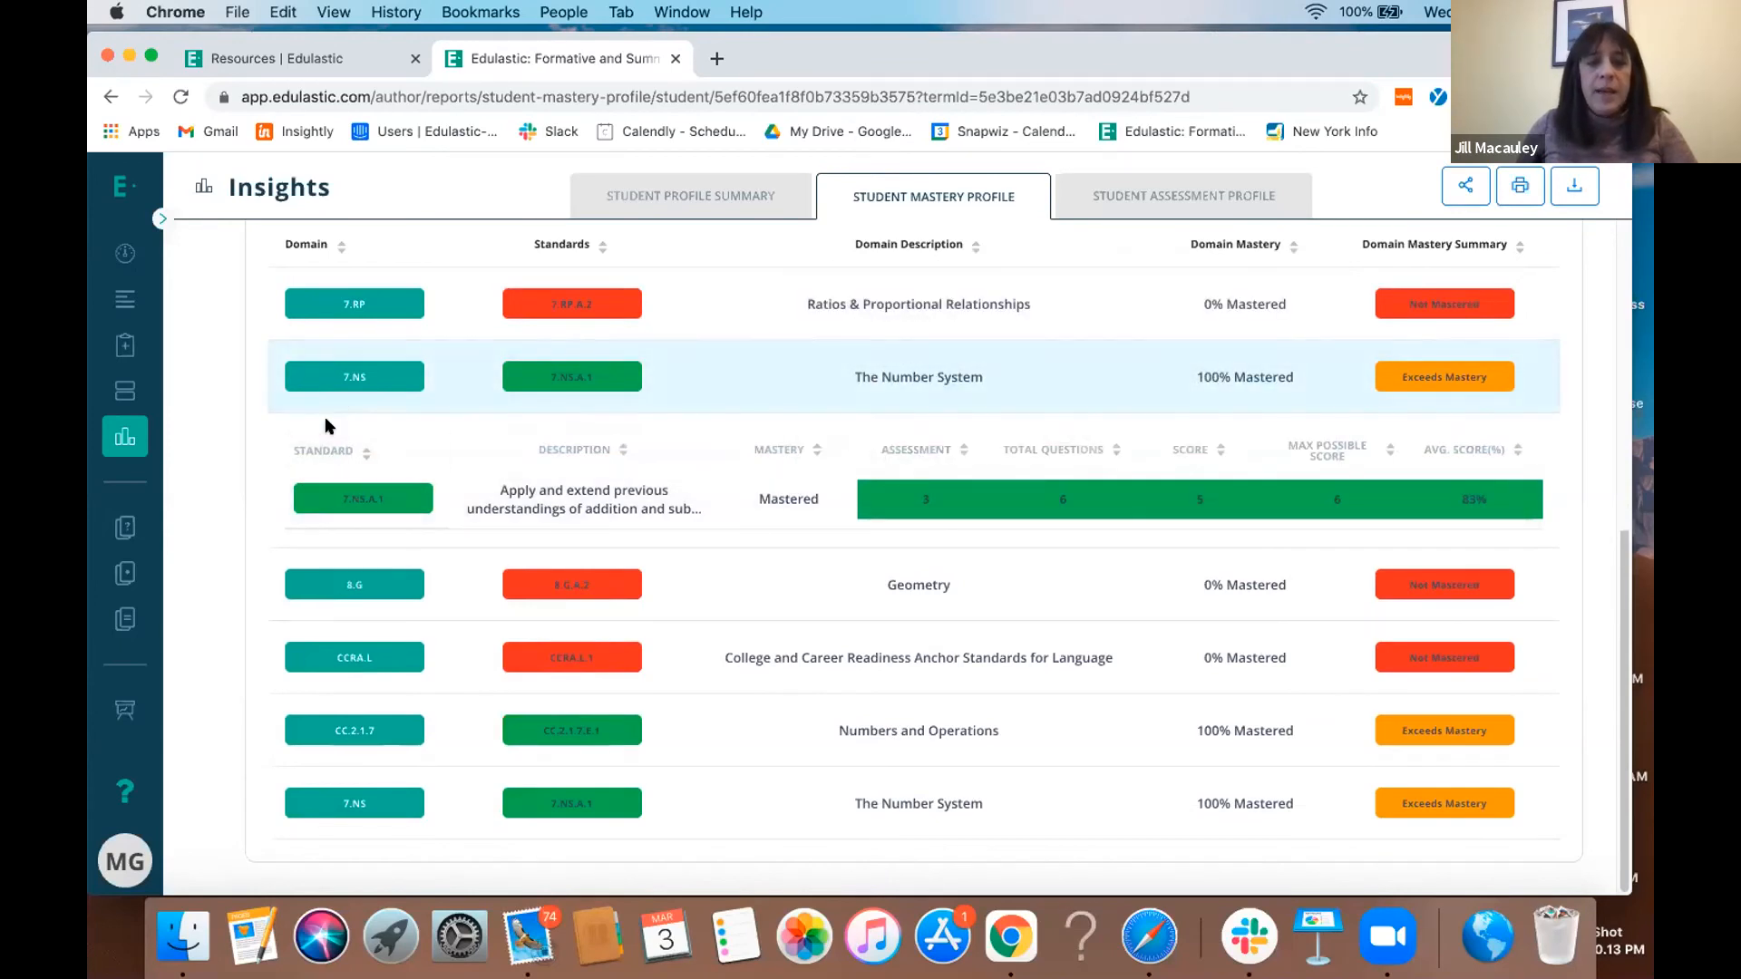
mouse_move(916, 499)
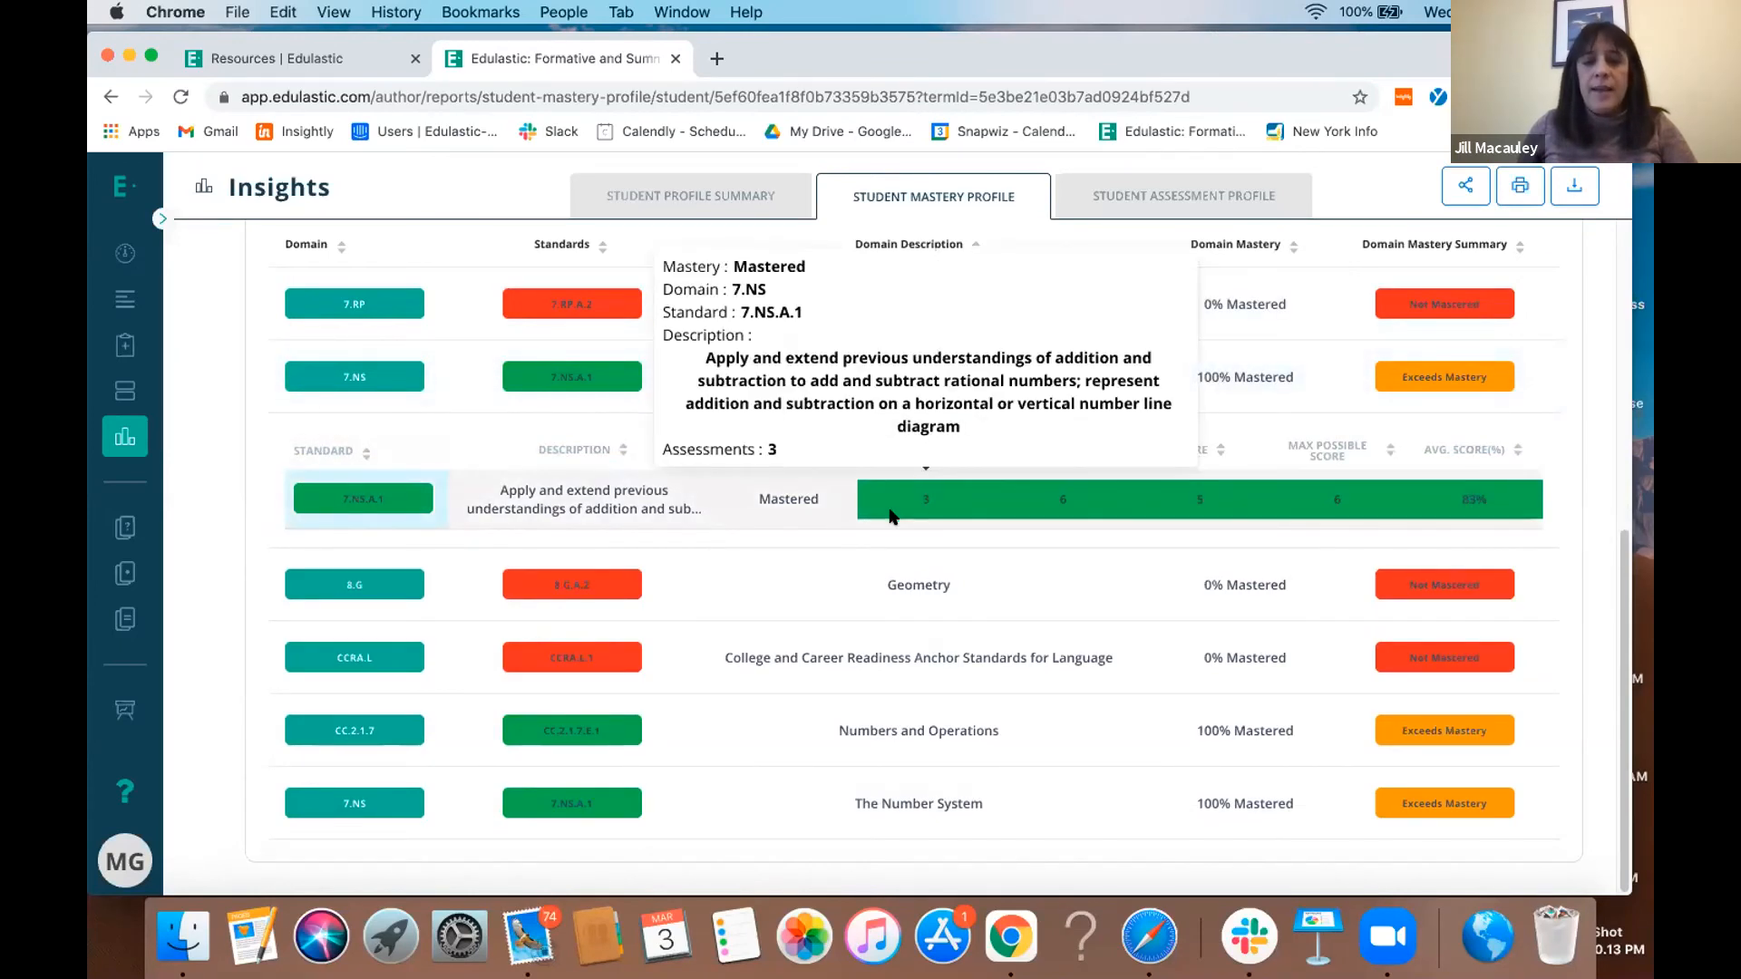
mouse_move(1041, 506)
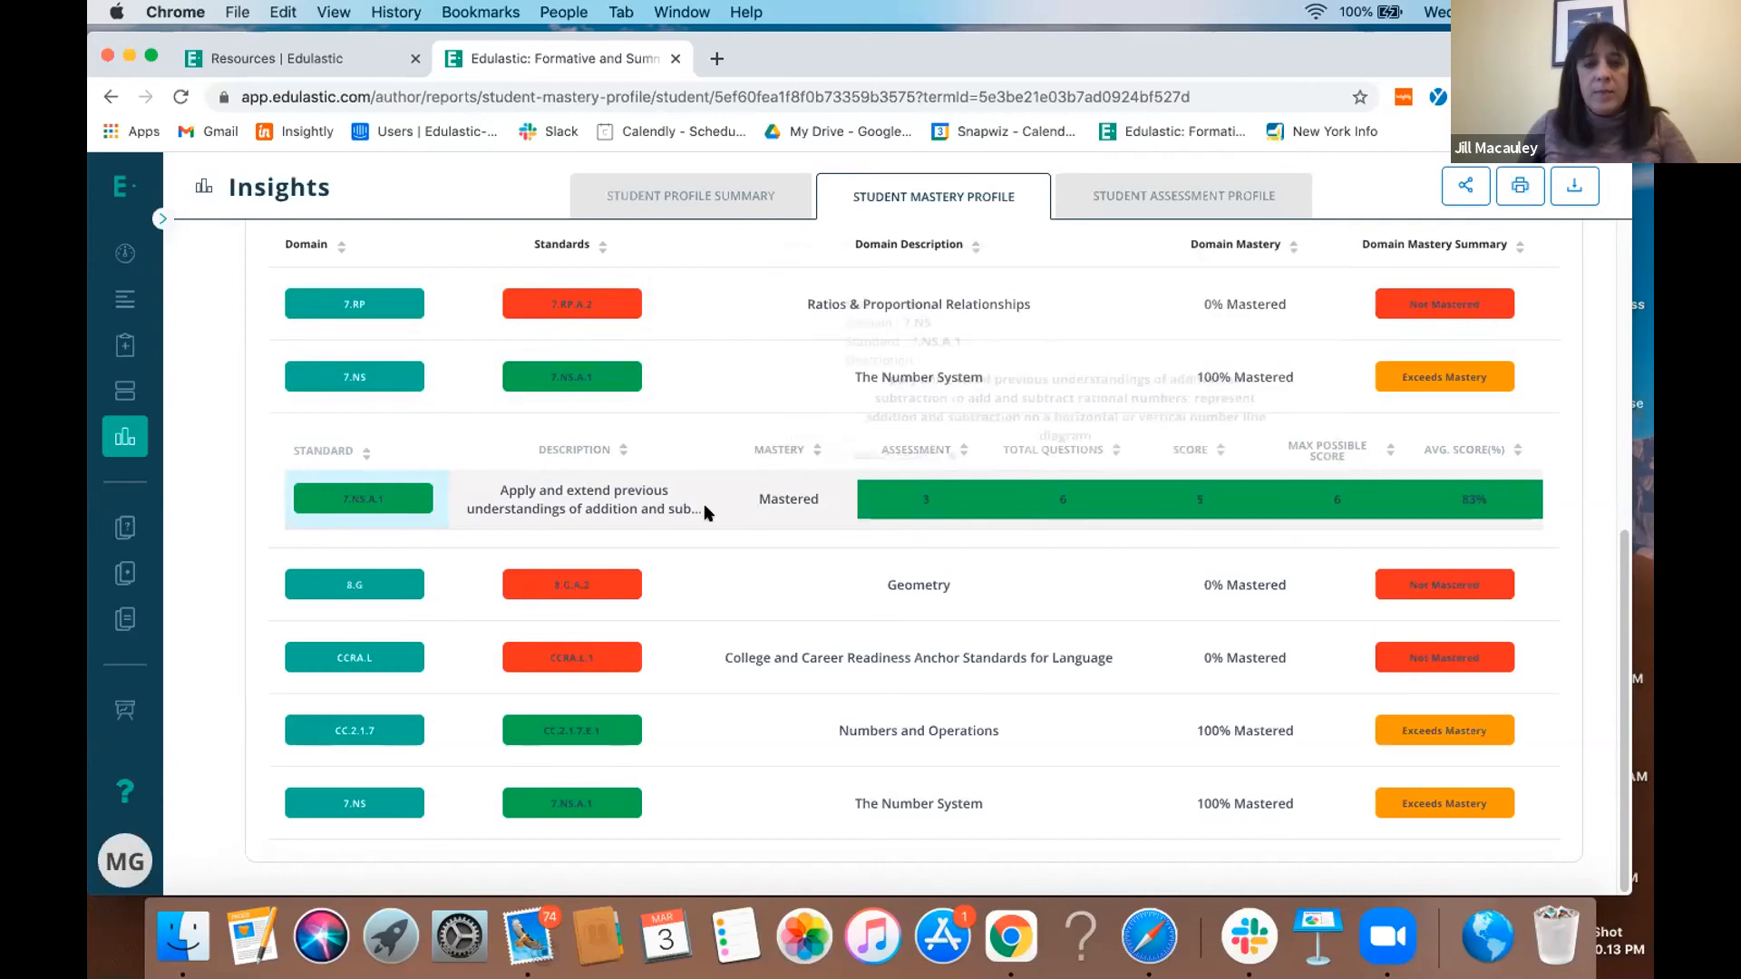
click(1151, 204)
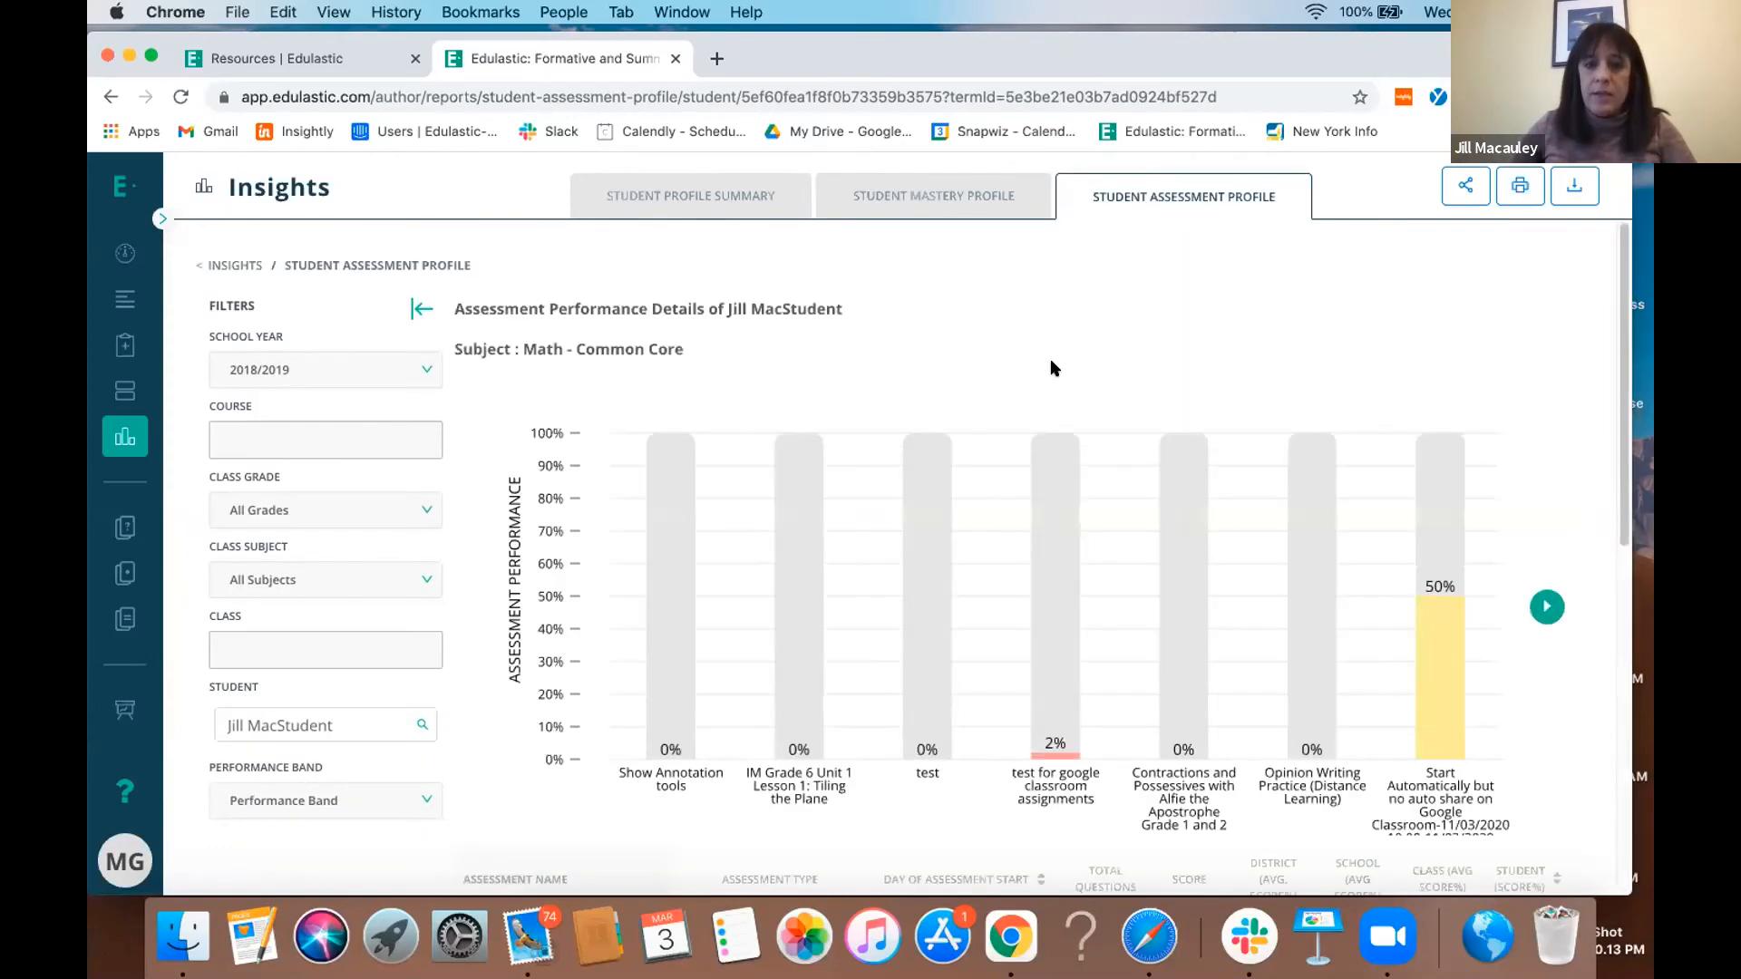
scroll(1052, 362, down, 4)
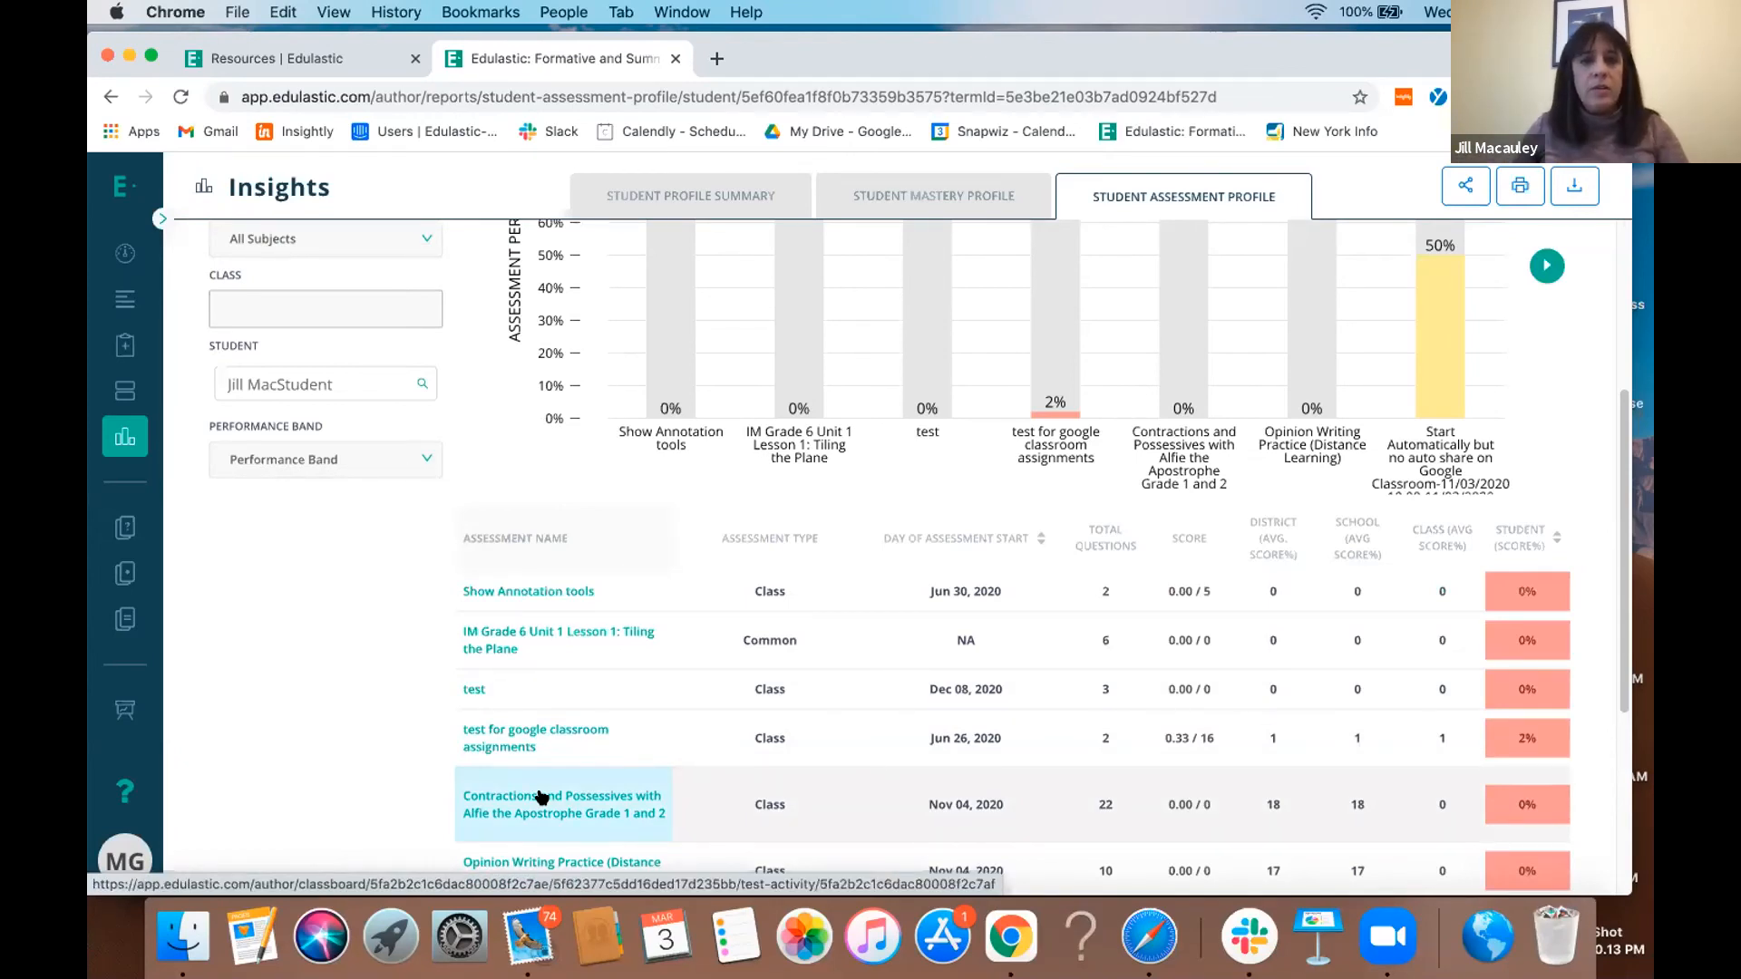
- Open the Assessment Summary report from Insights and set its test to 7th Grade Math Benchmark Fall
click(134, 443)
scroll(635, 608, up, 5)
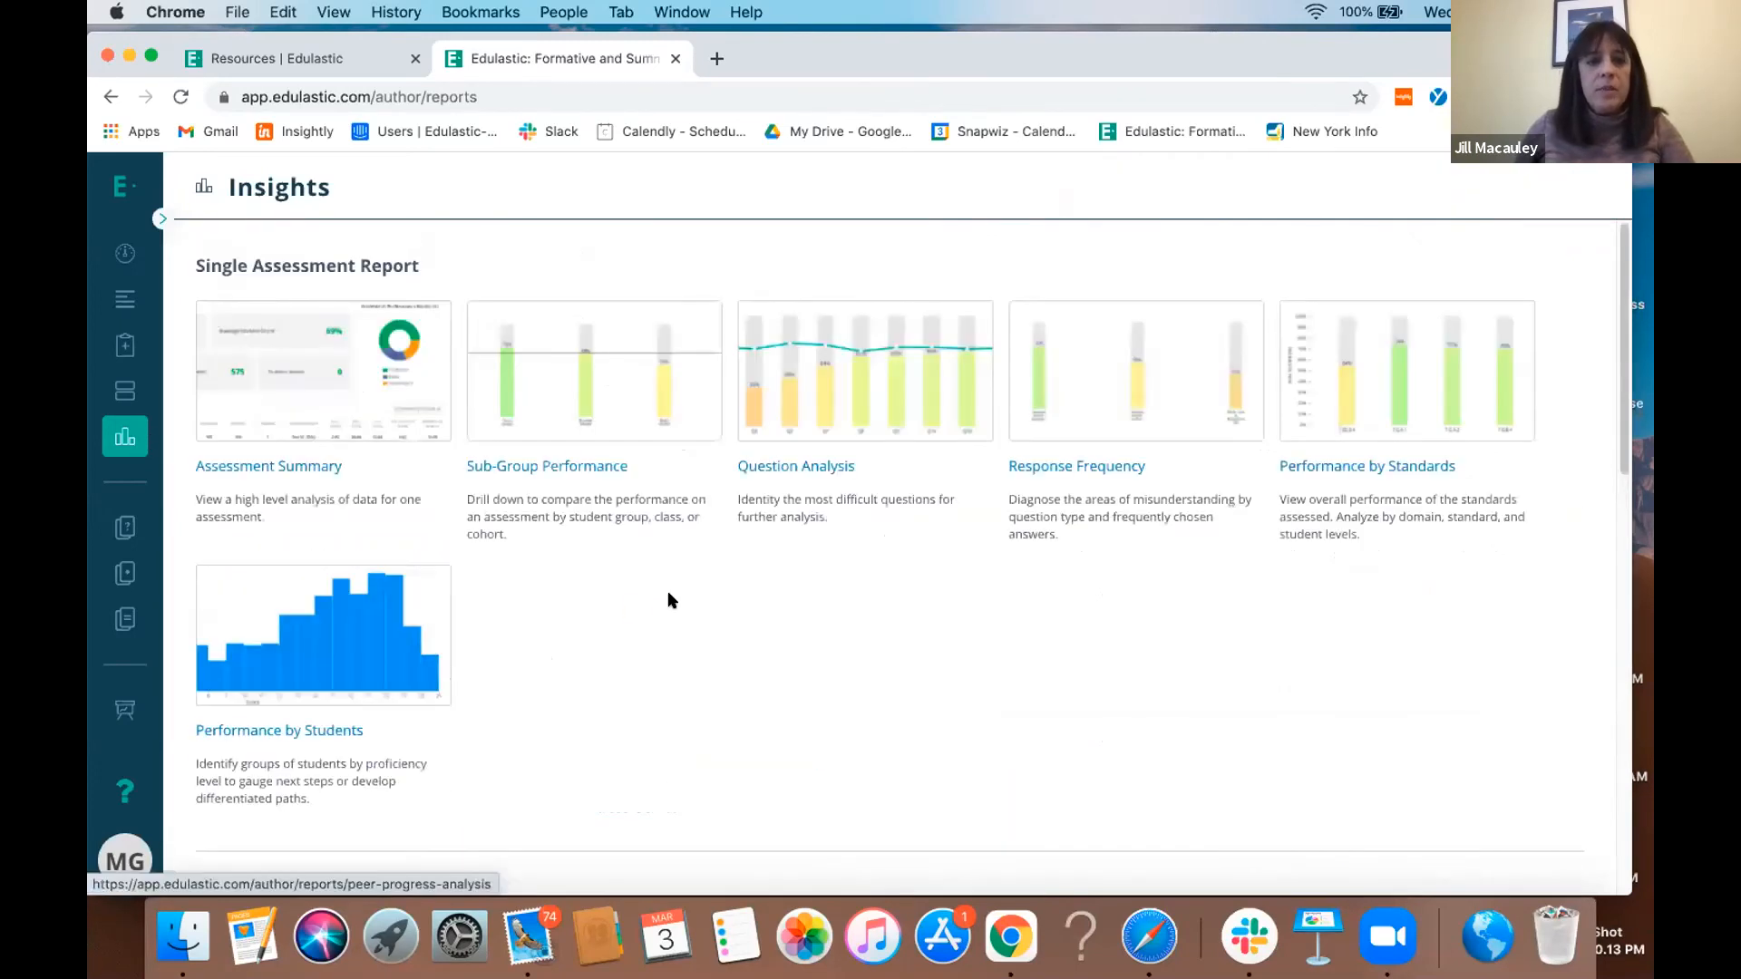
click(317, 465)
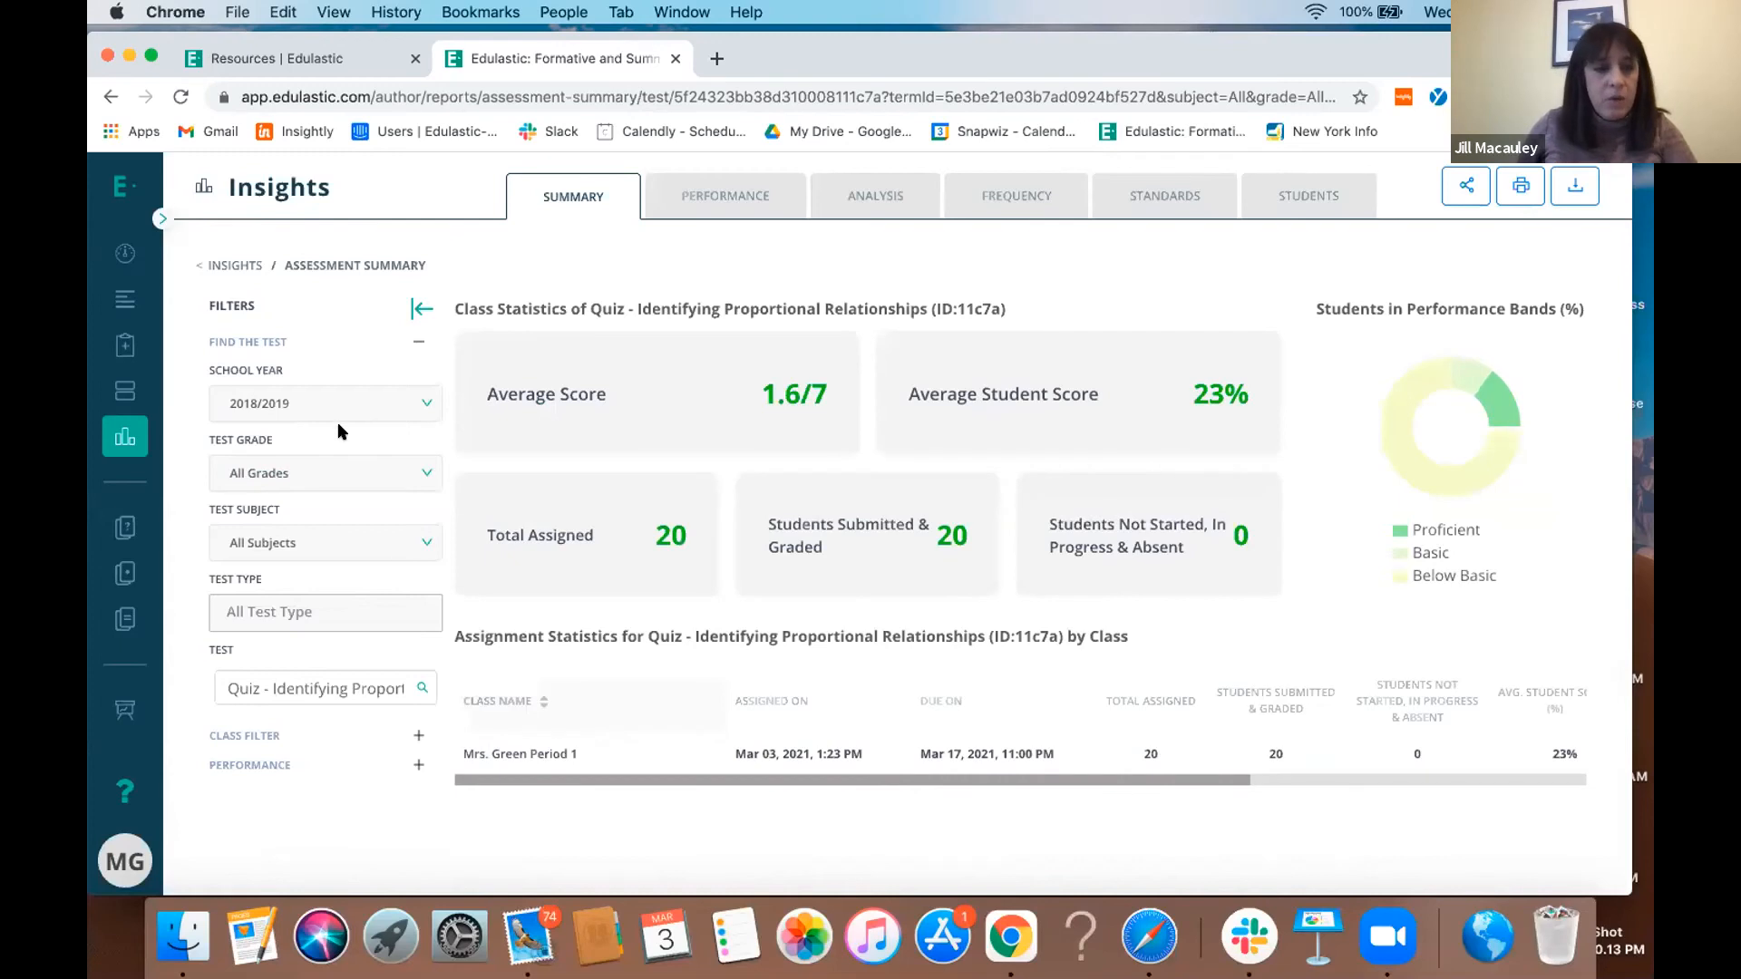
drag(219, 687, 466, 703)
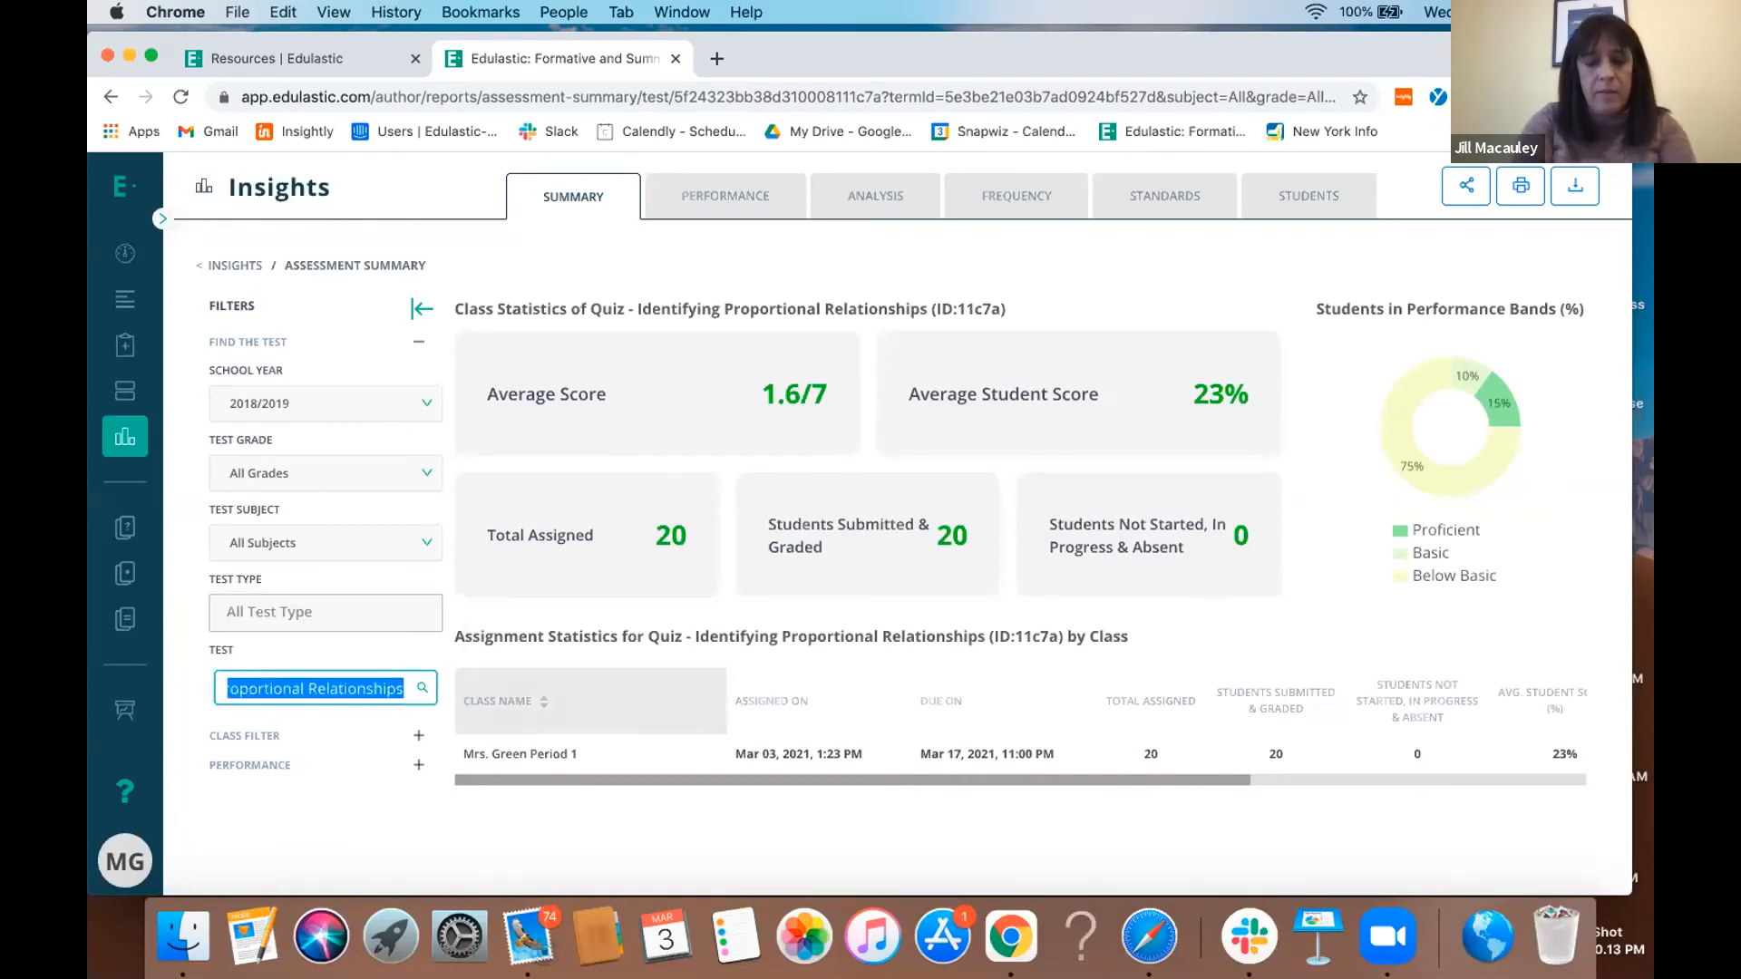
text(7th)
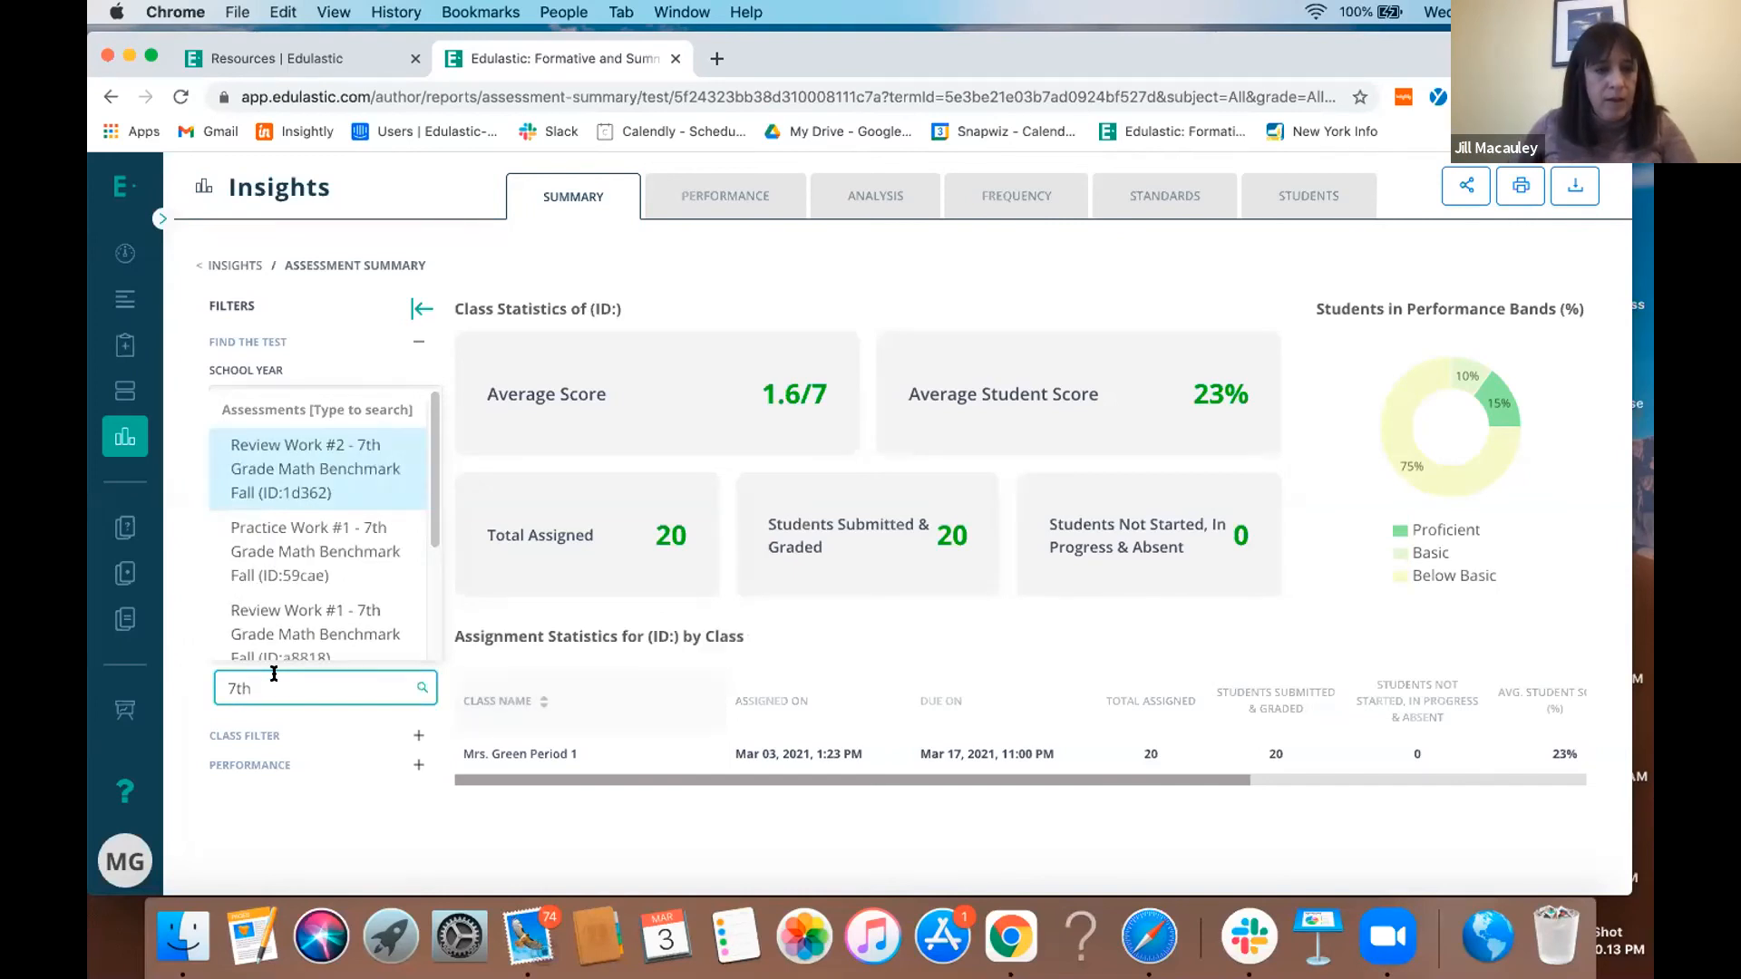
scroll(292, 588, down, 3)
click(292, 588)
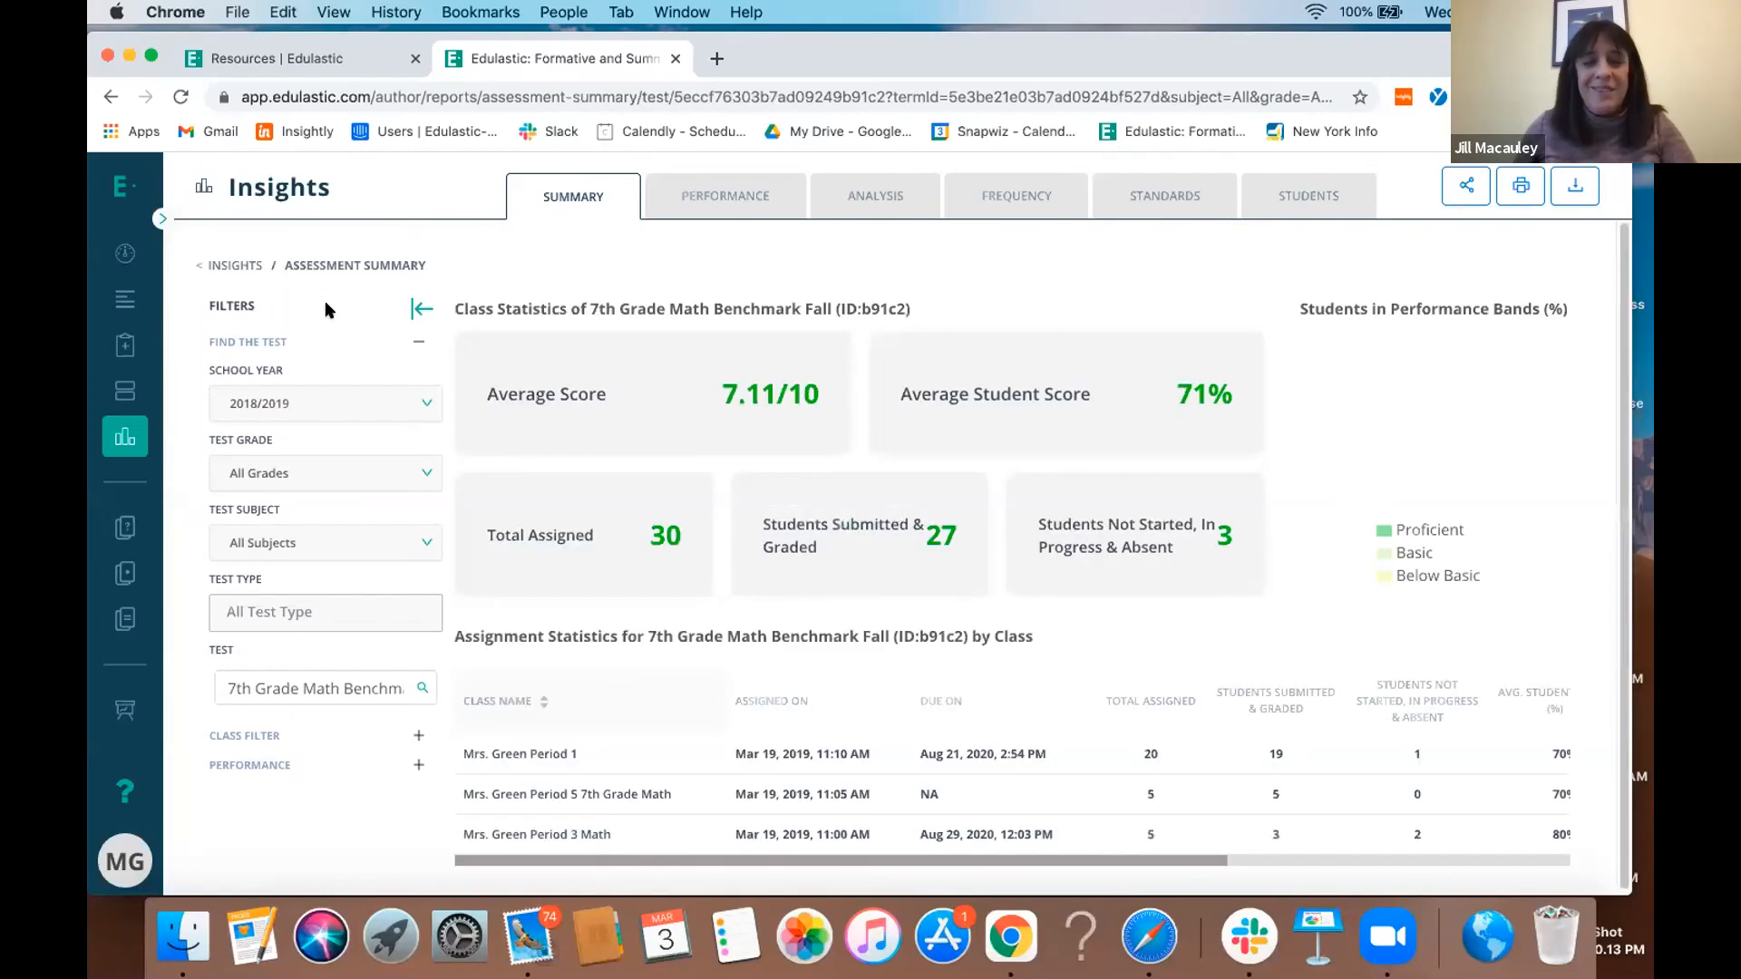
- Examine the Sub-Group Performance report with filters hidden, analyzed by Above/Below Standard and by Score (%), and check its comparison options
click(722, 198)
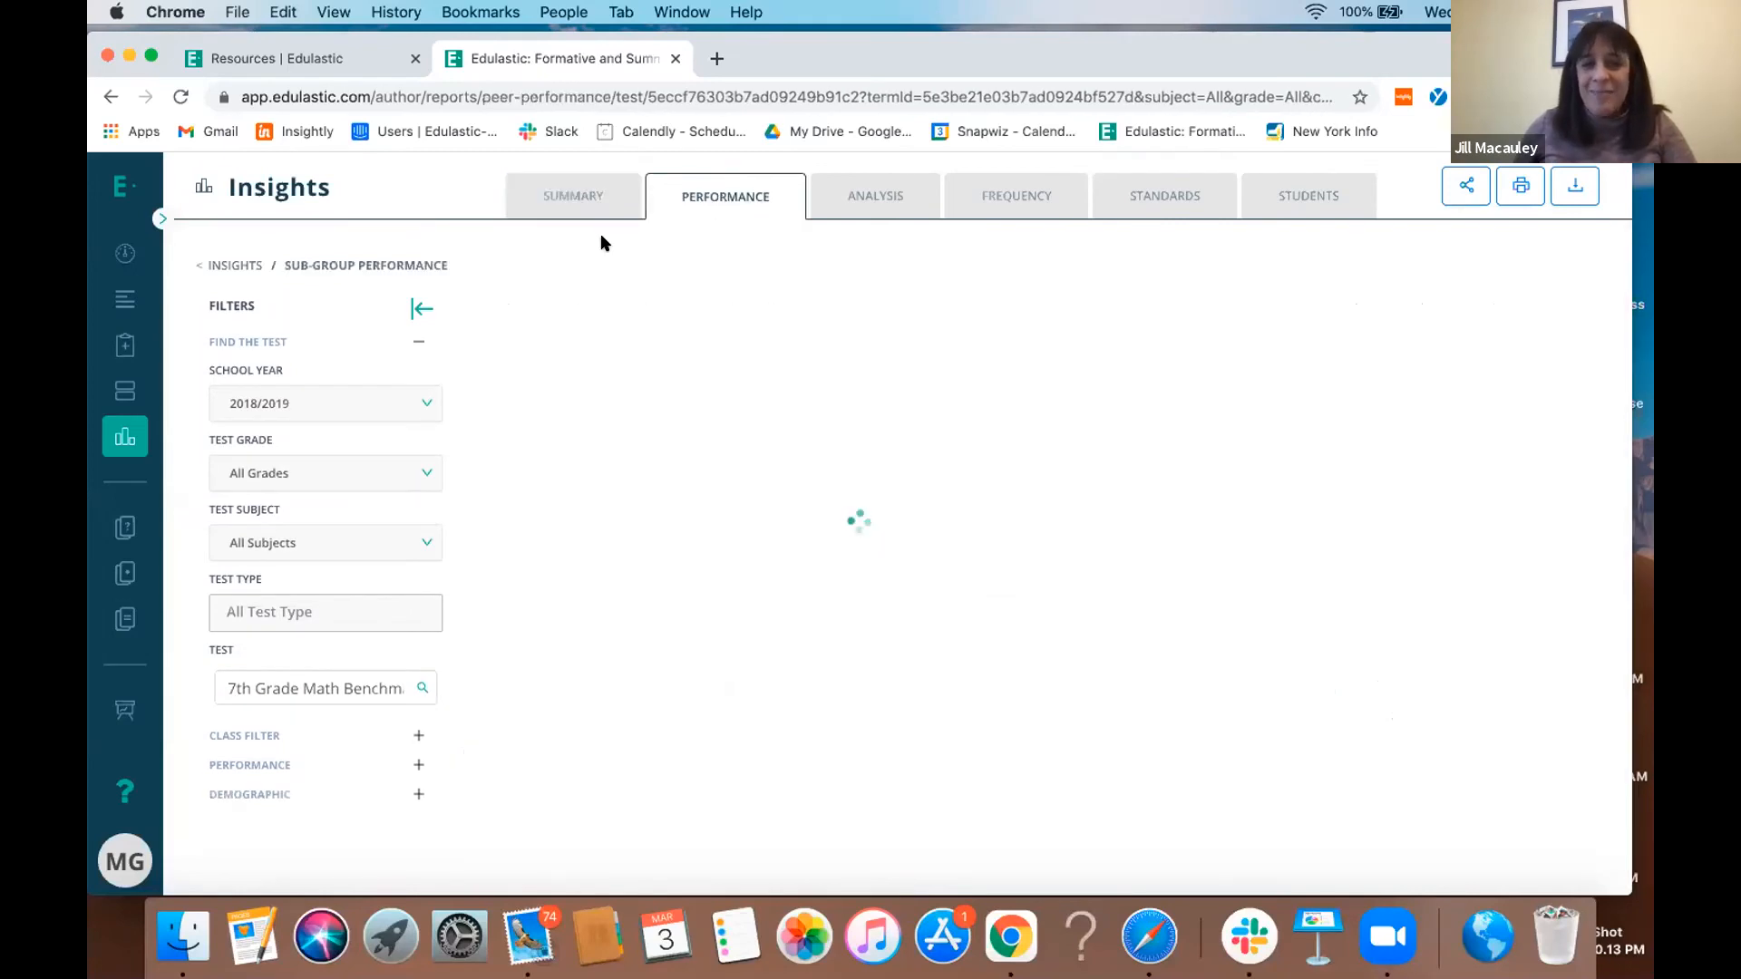
click(417, 310)
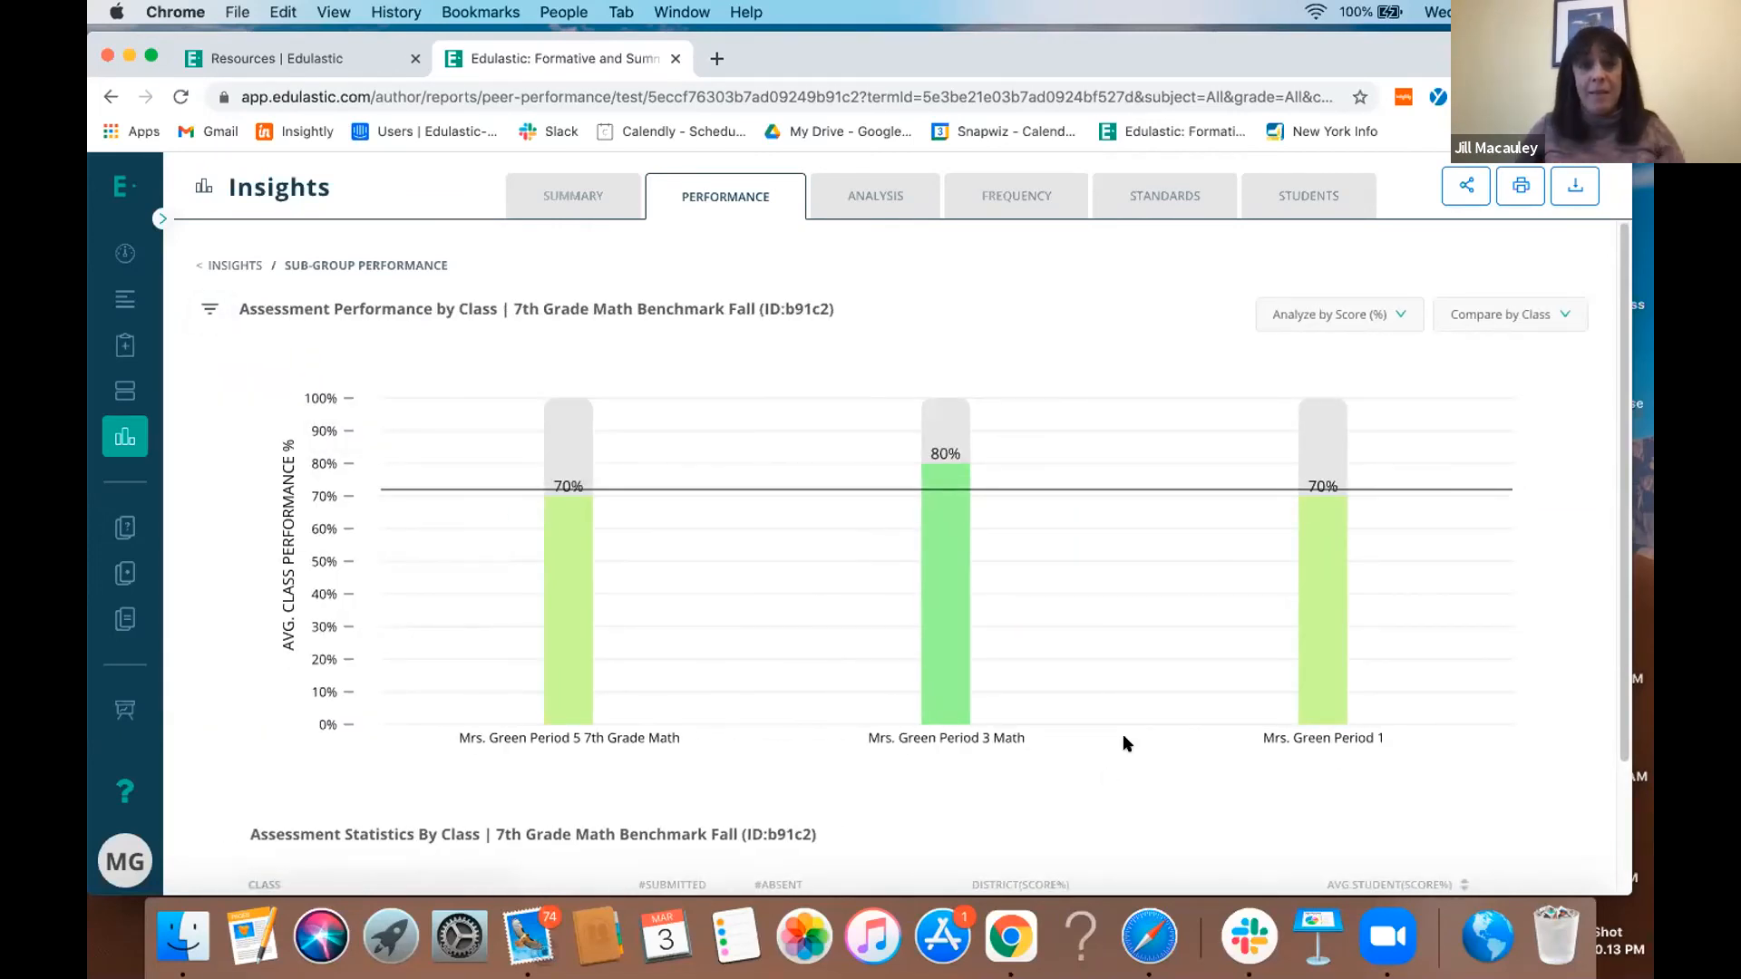
click(1385, 314)
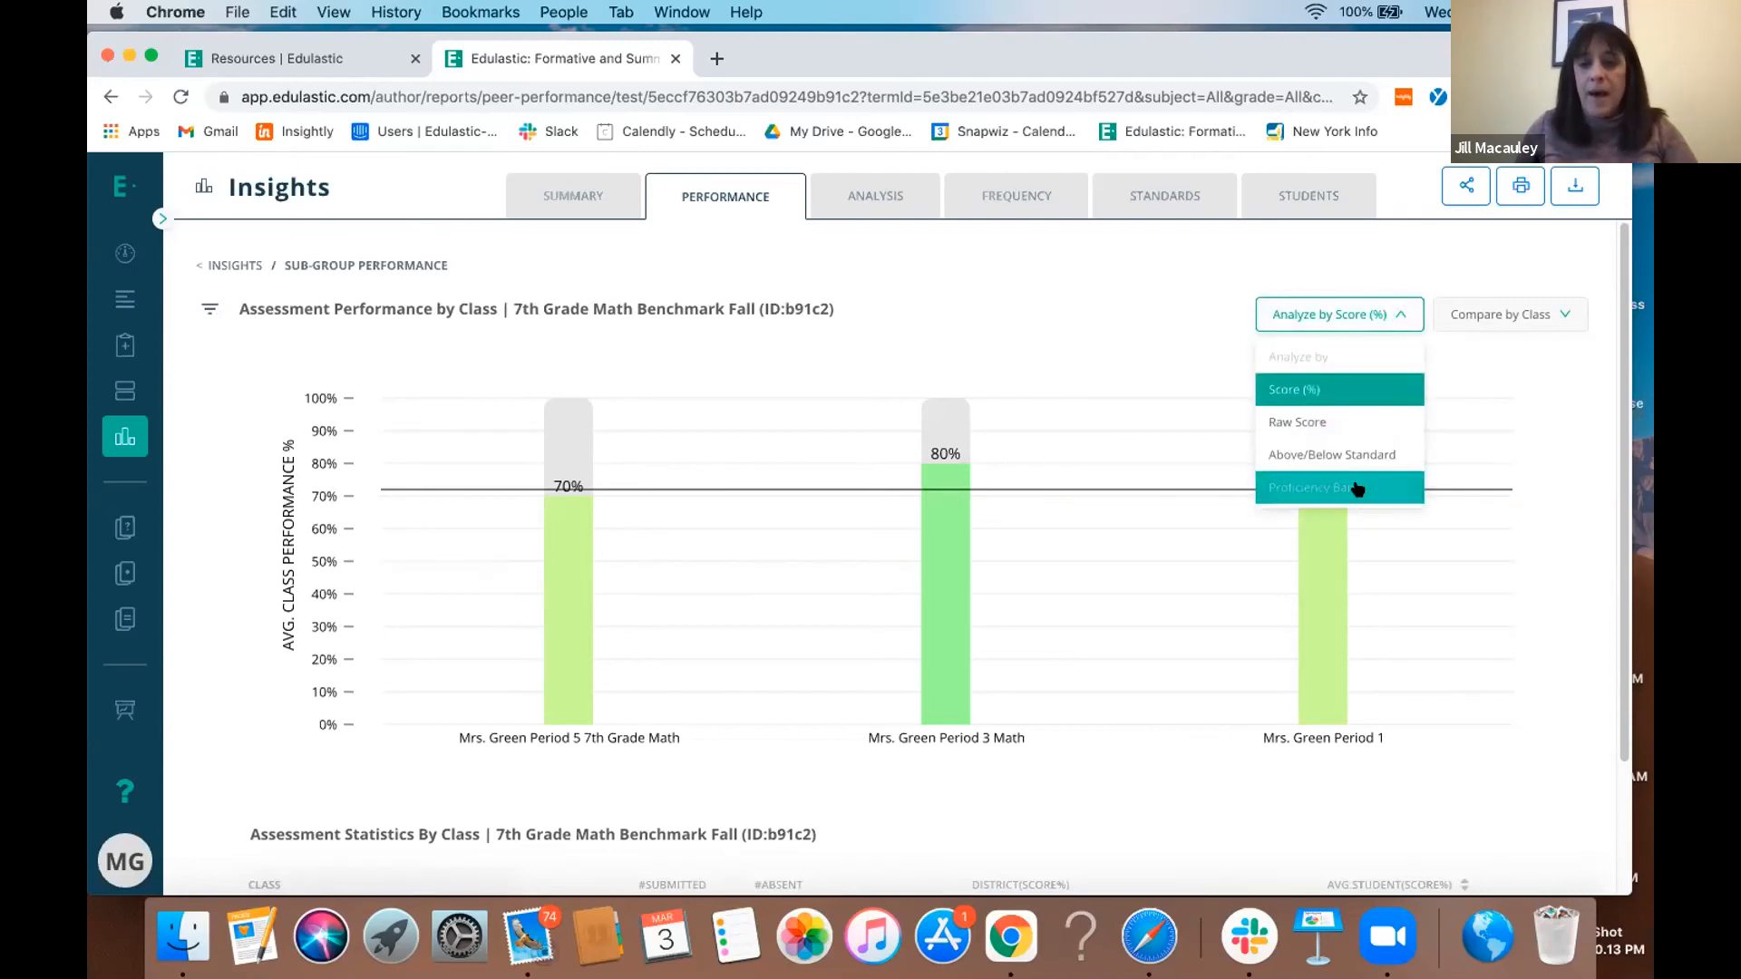
click(1358, 451)
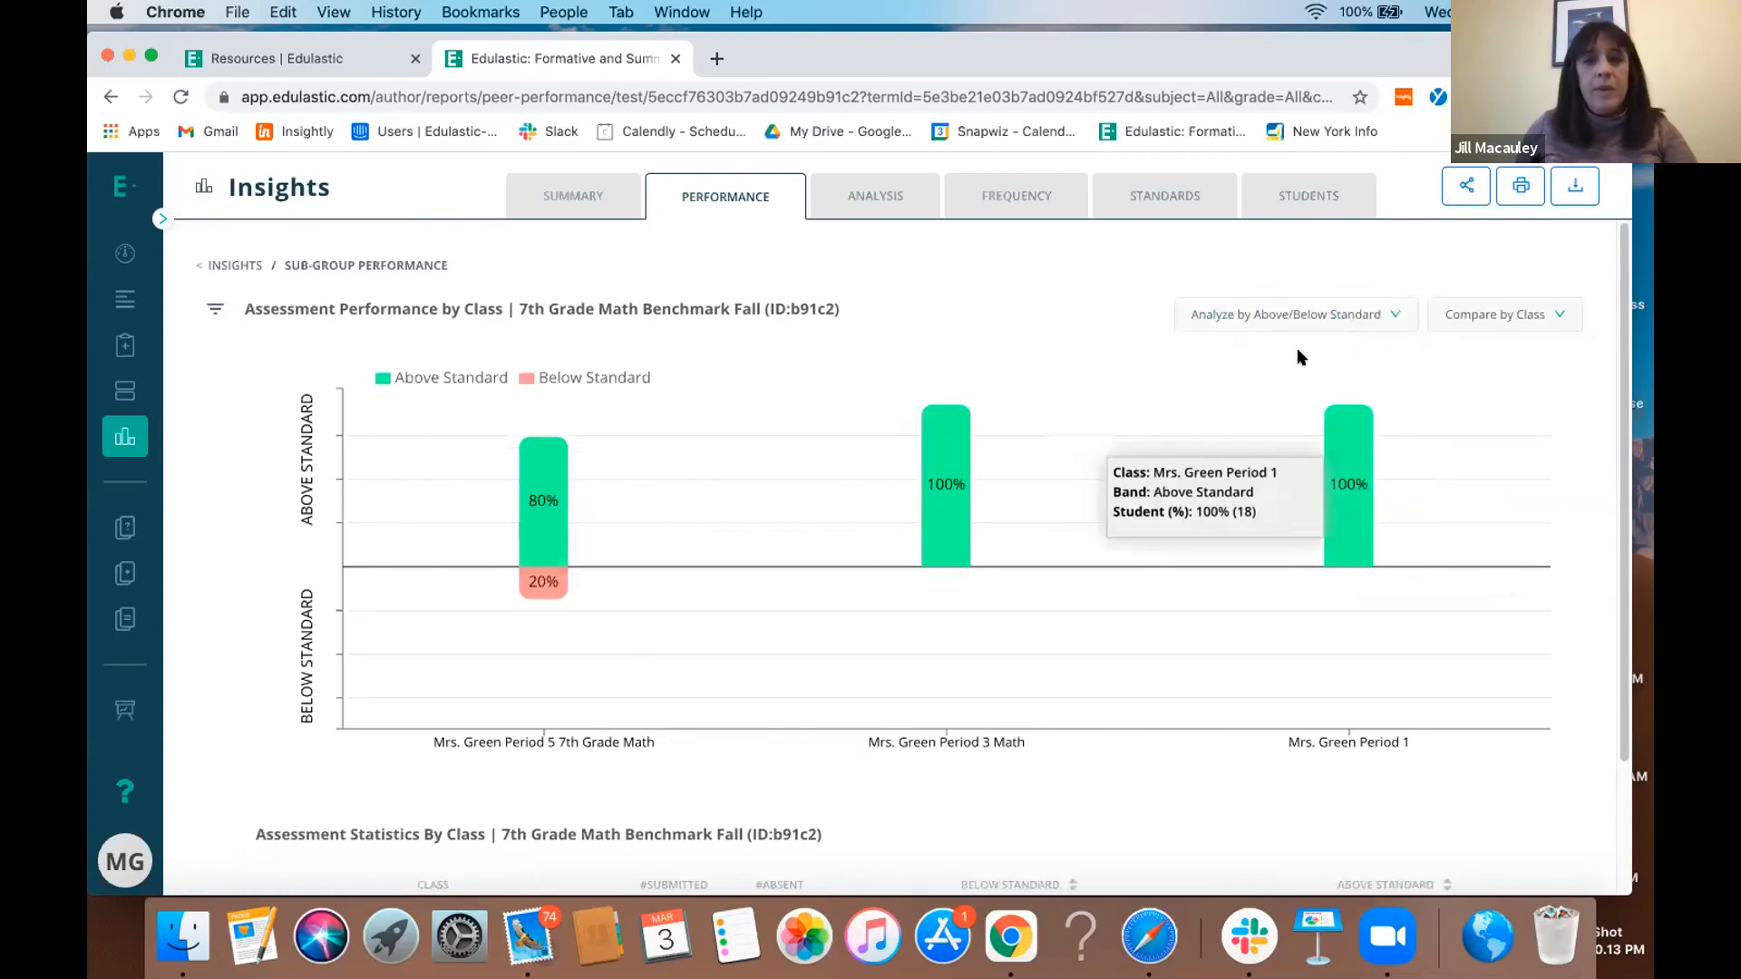
click(1290, 319)
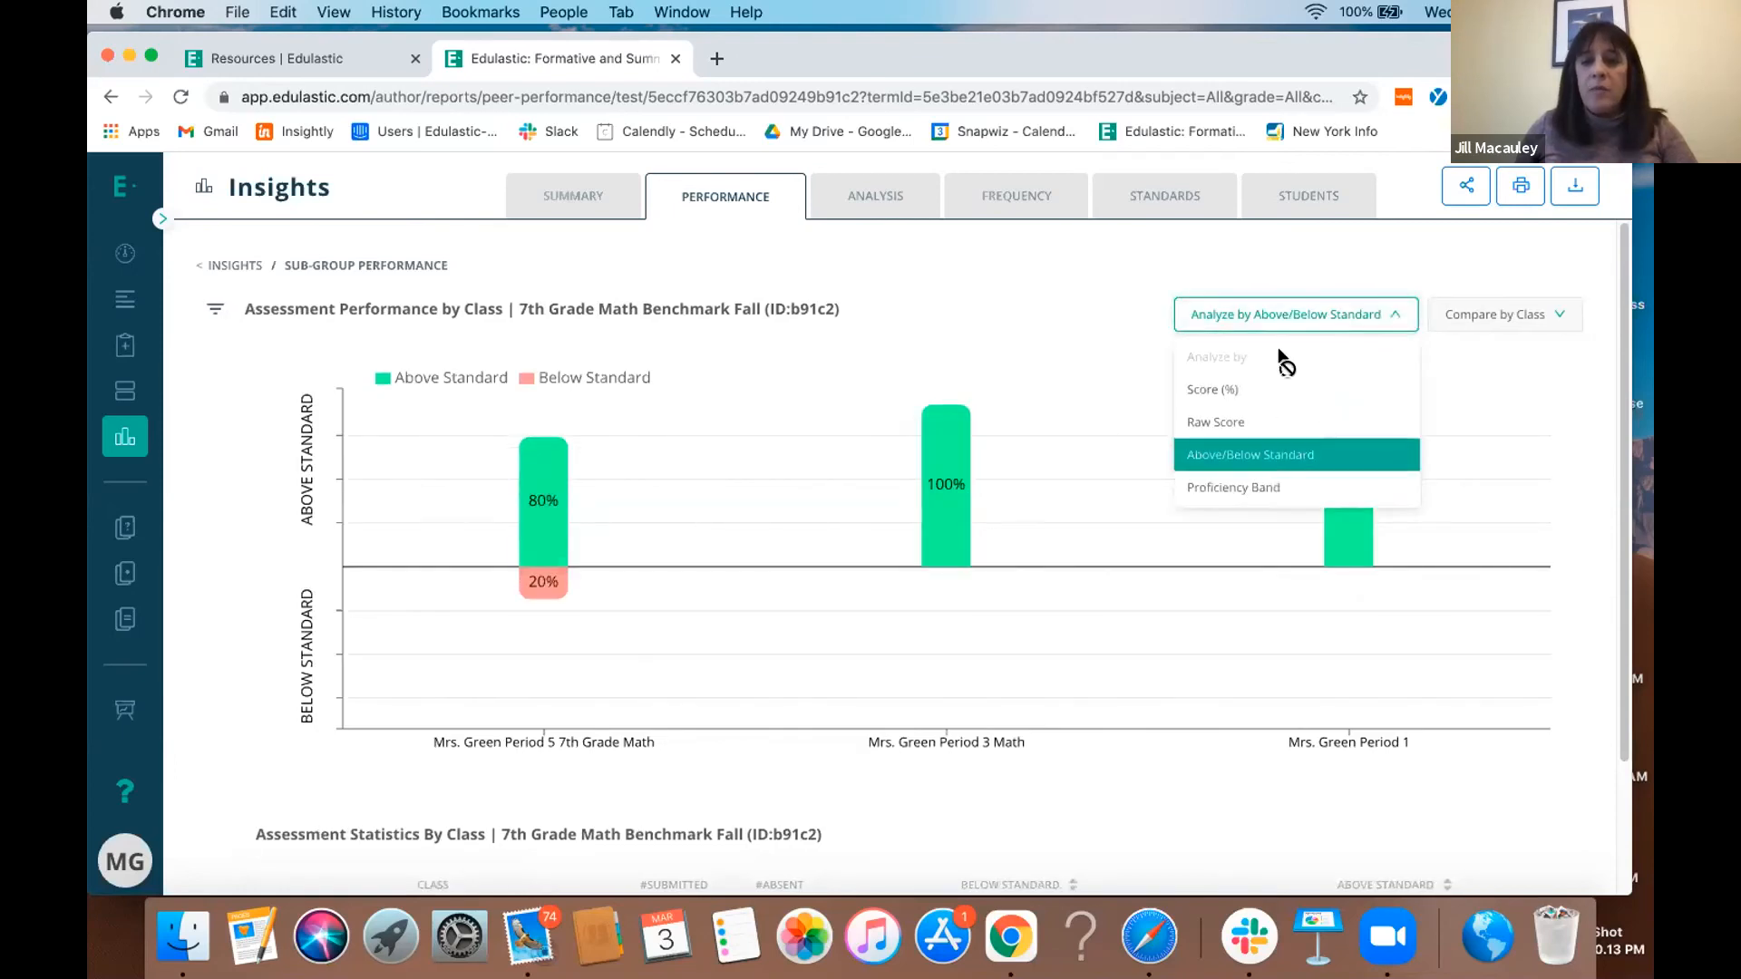
click(1251, 388)
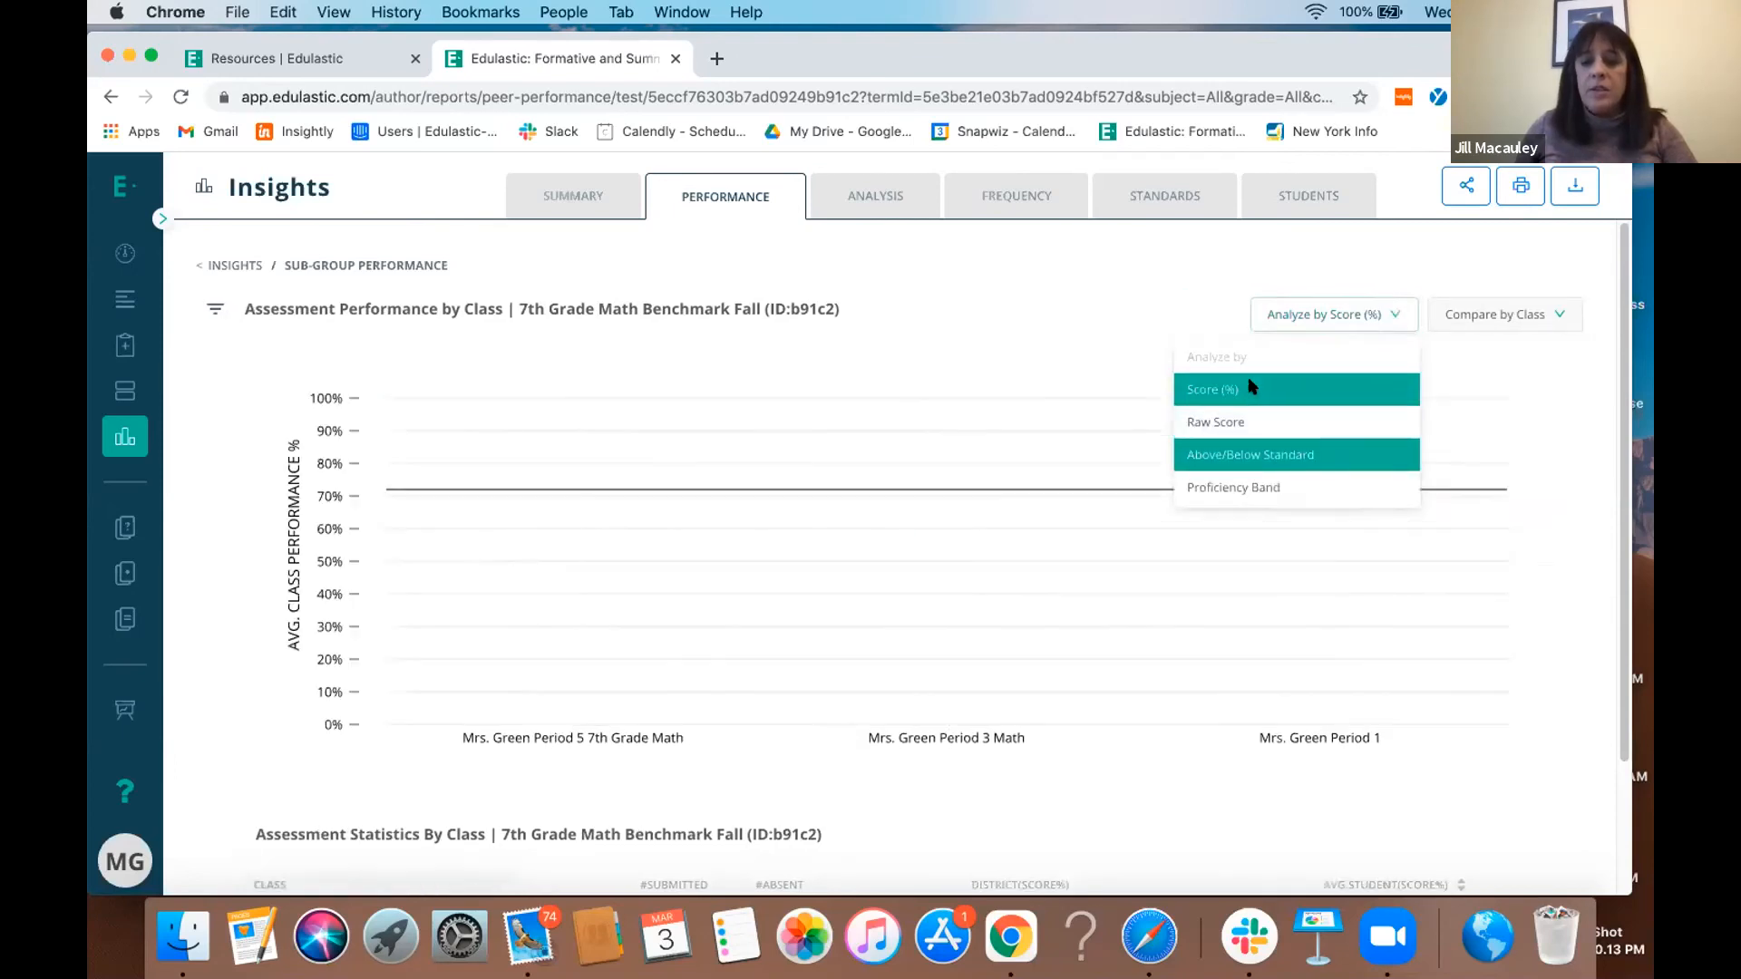
scroll(1249, 386, down, 3)
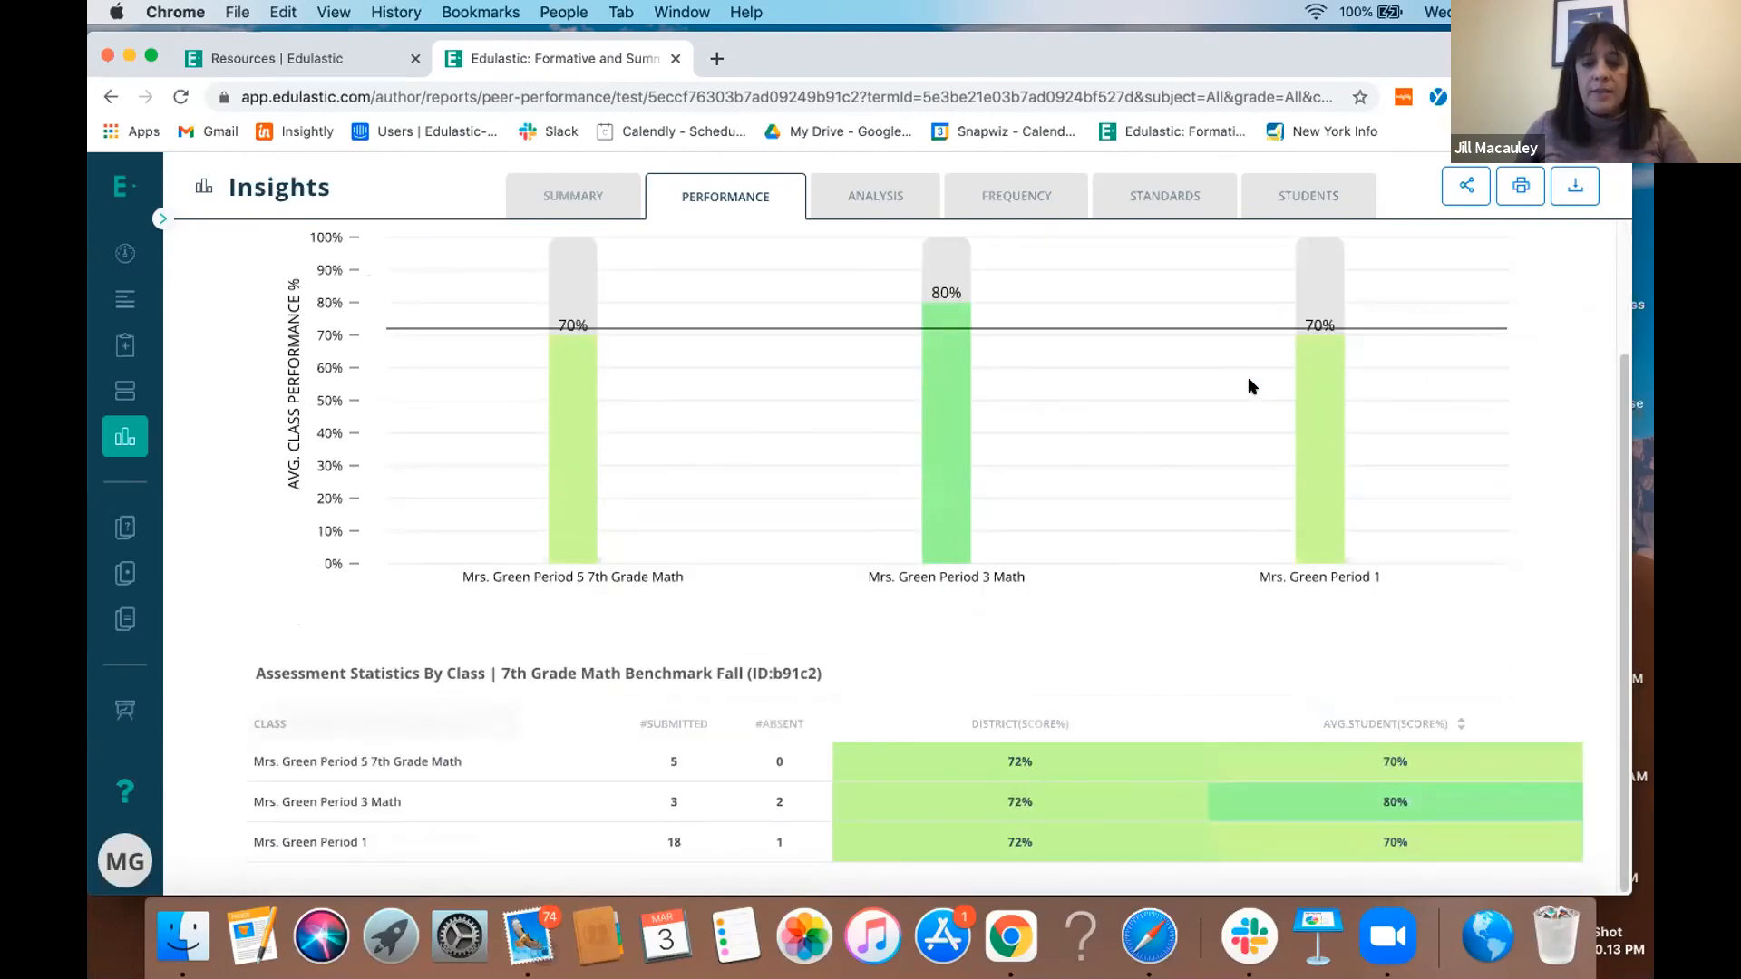
scroll(1251, 384, up, 3)
click(1463, 284)
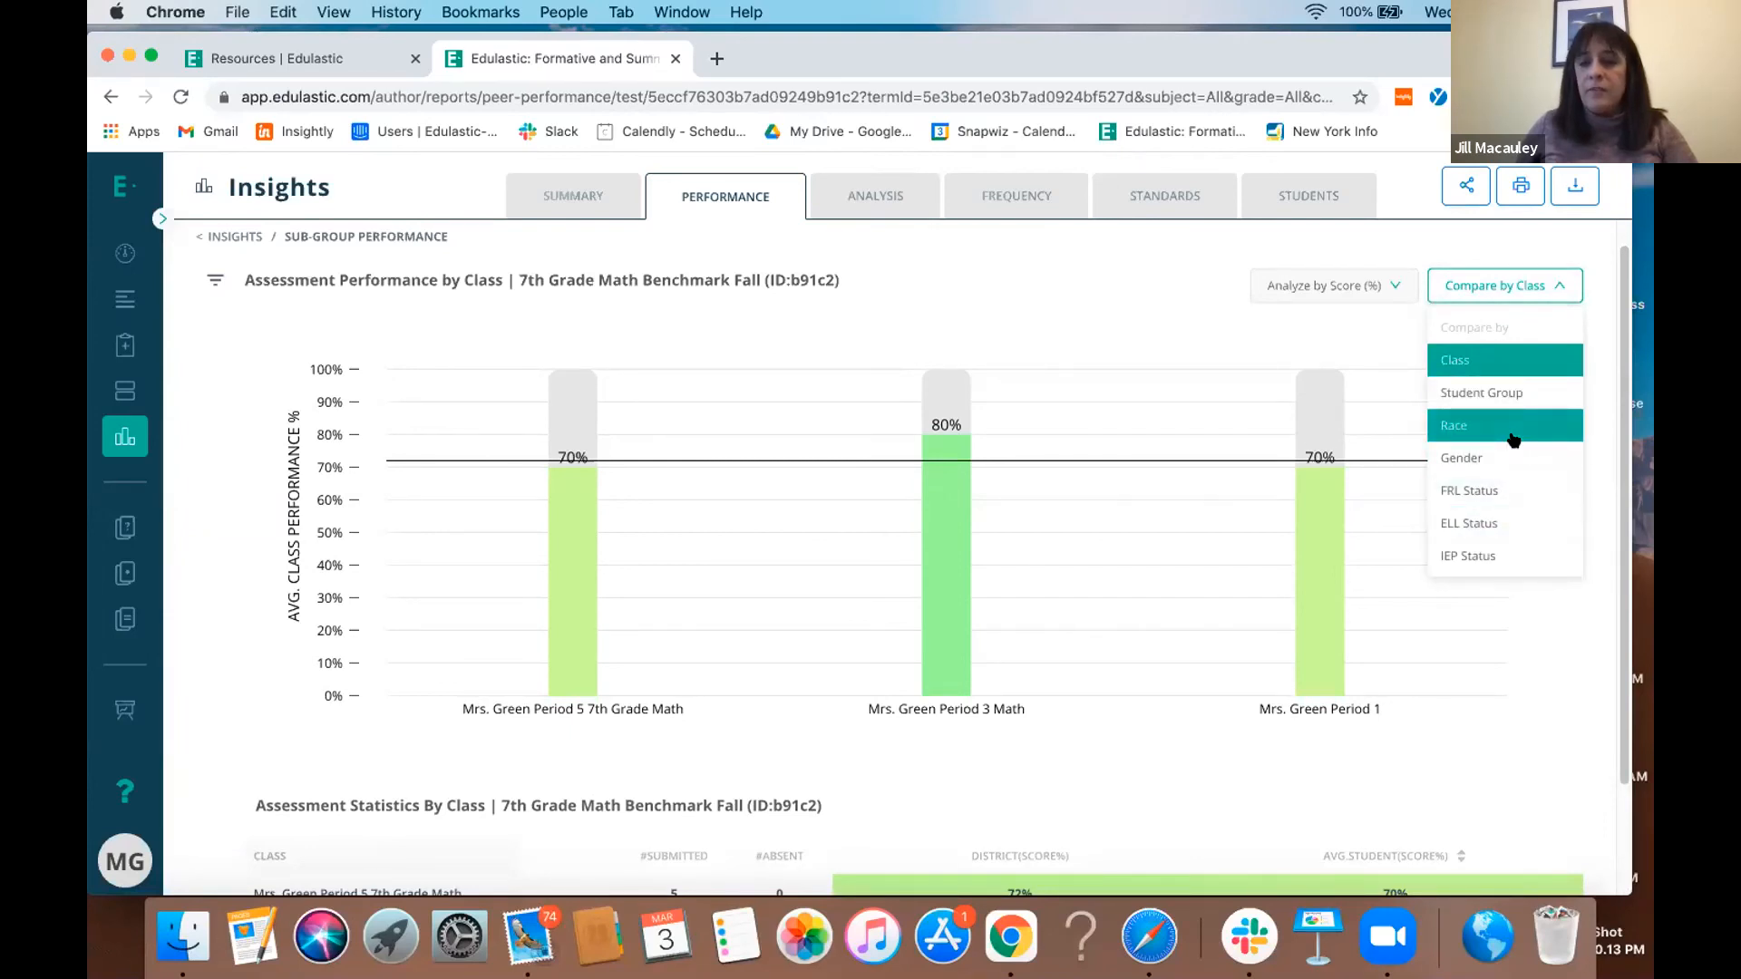
- Examine the Performance by Standards report, including the chart of standards and the standard performance analysis by students
click(1162, 198)
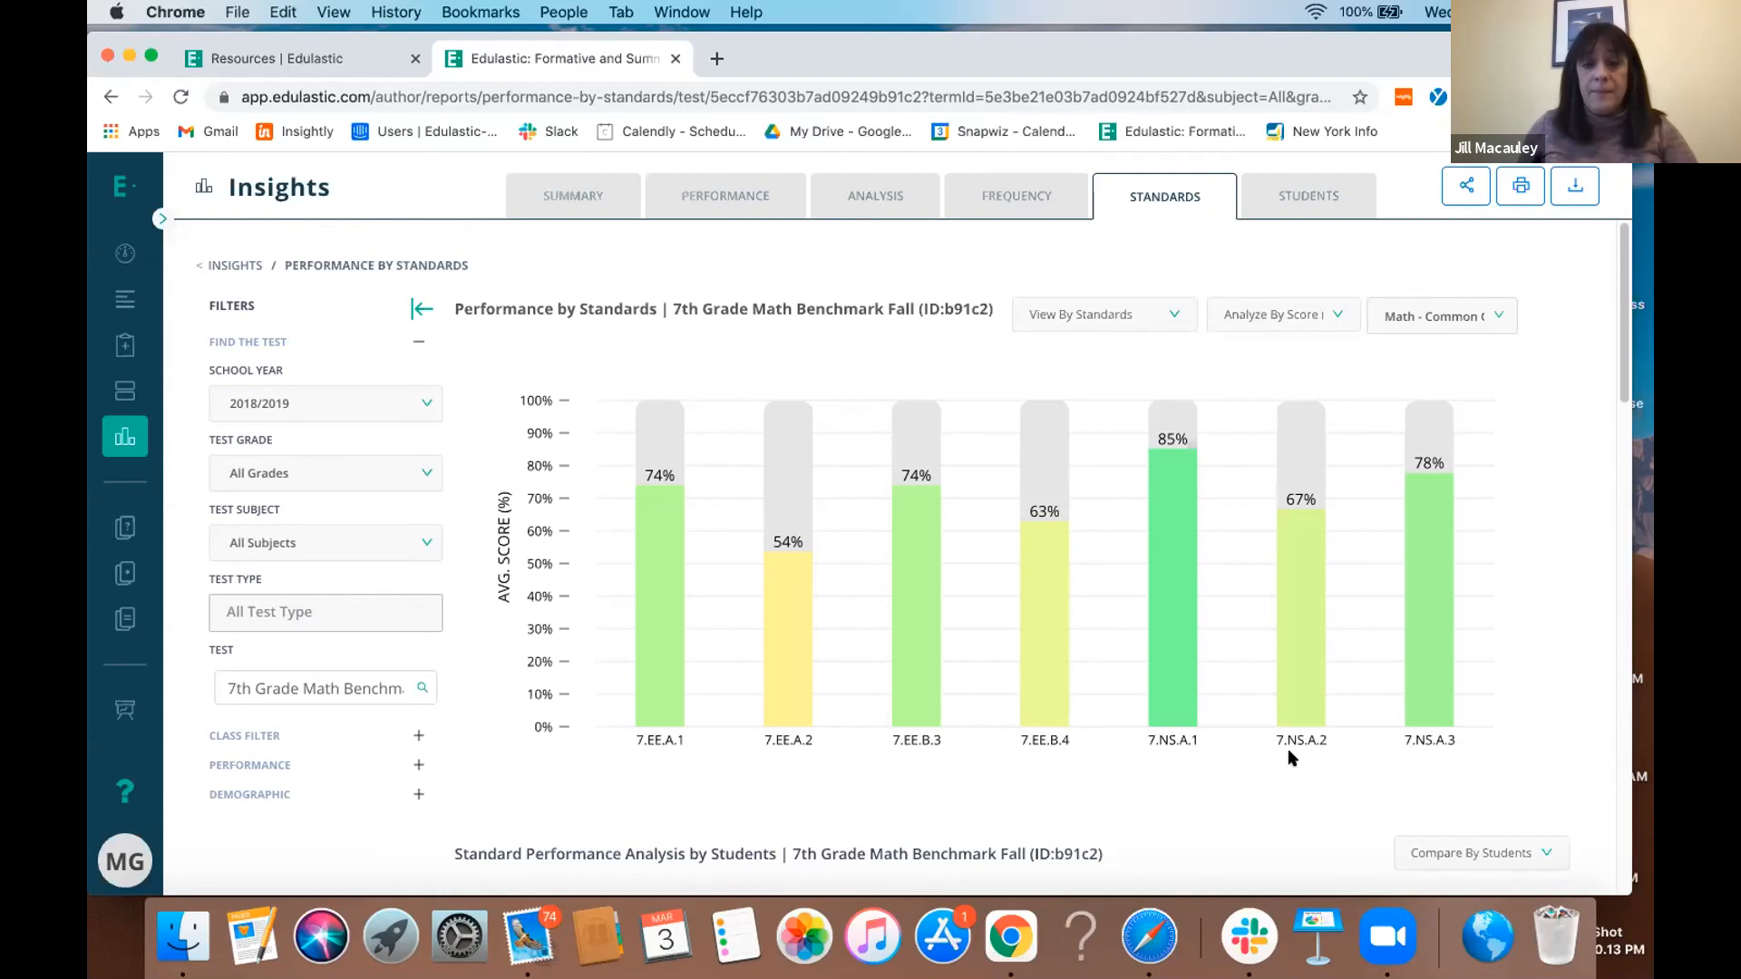
scroll(1288, 757, down, 2)
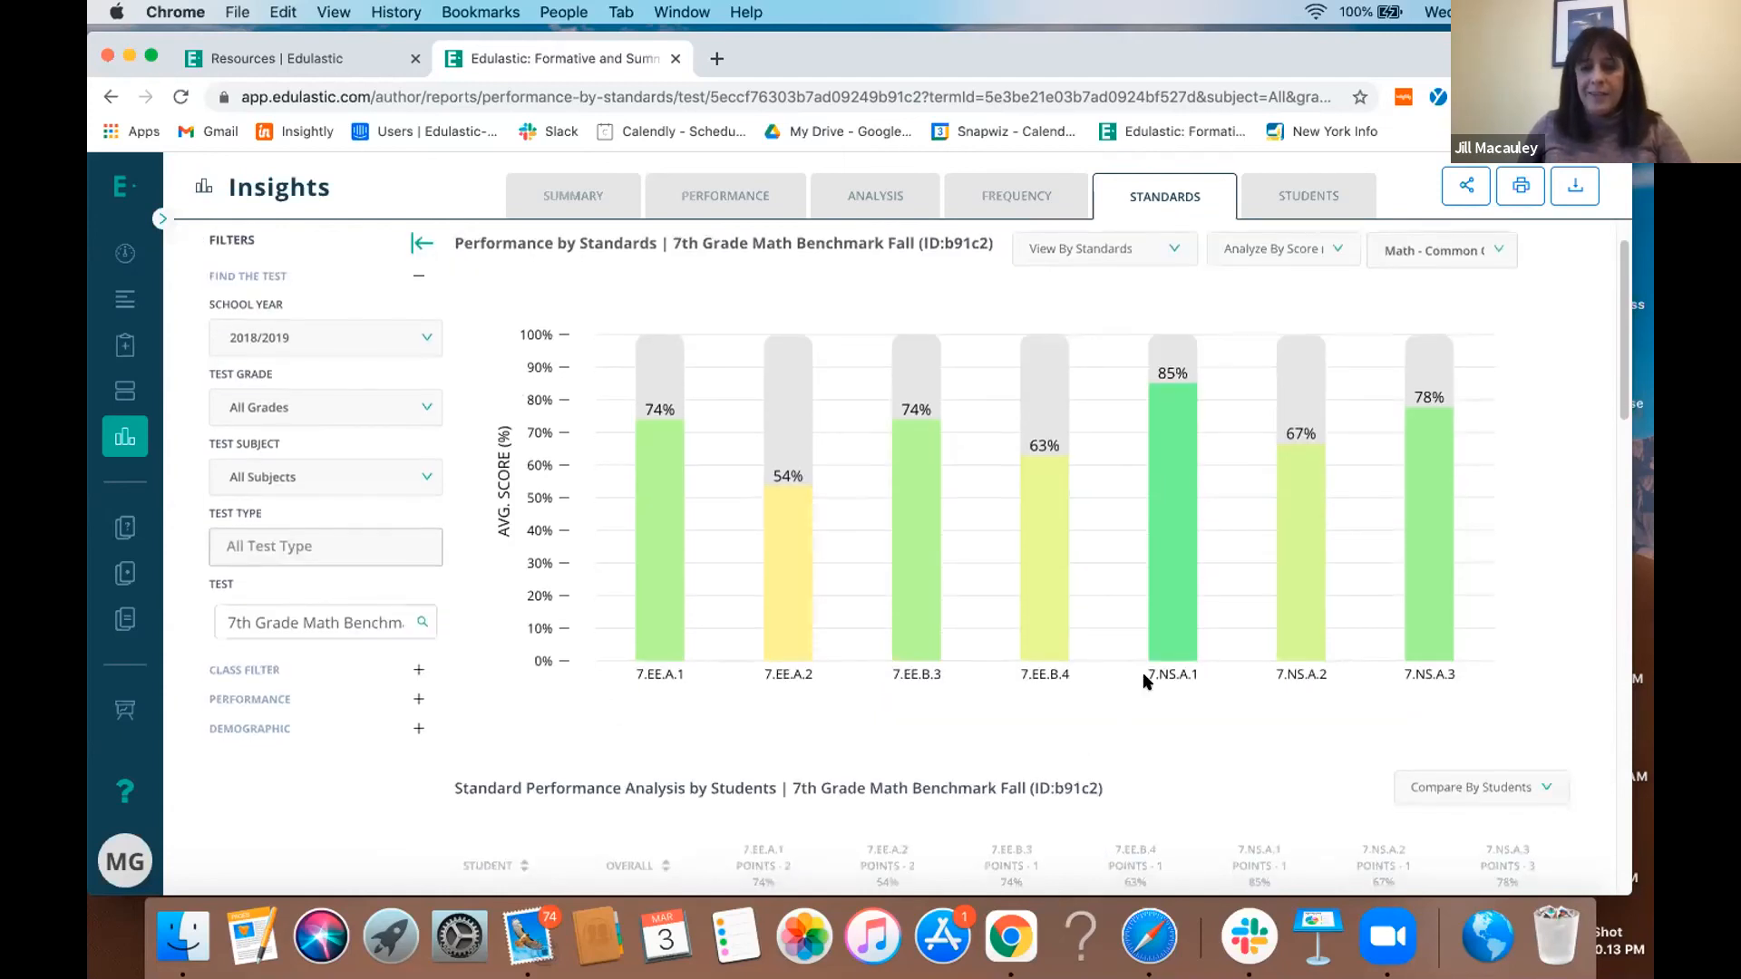
mouse_move(1153, 629)
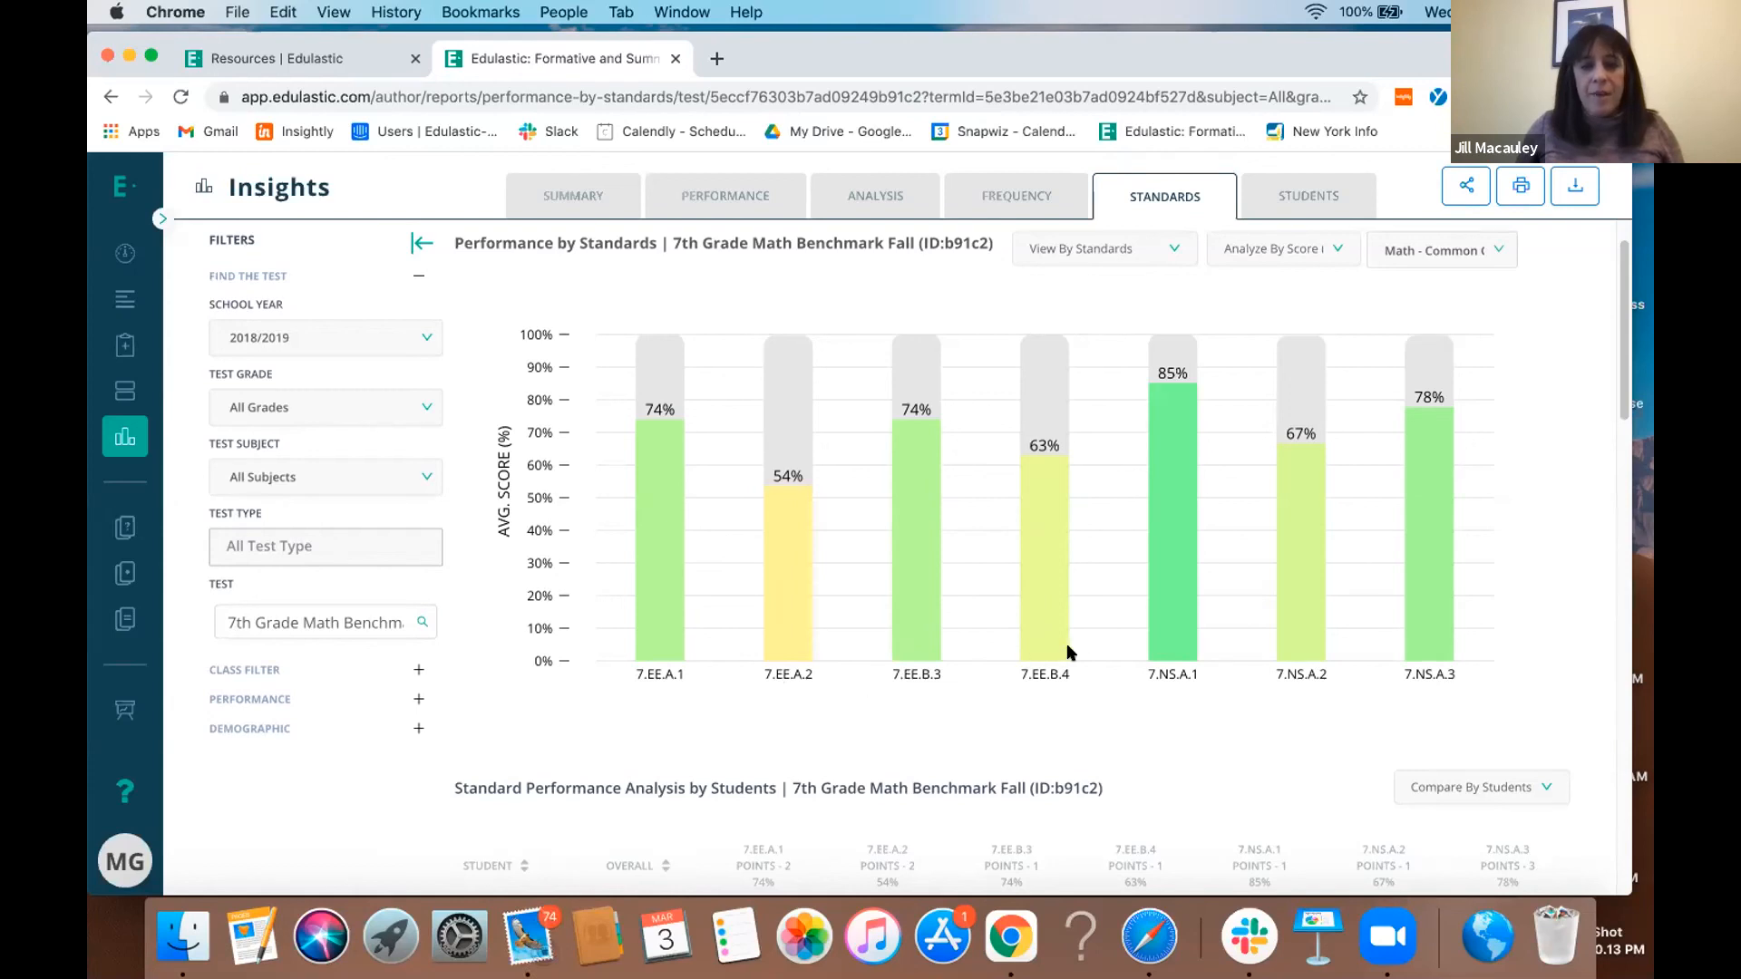
mouse_move(1042, 653)
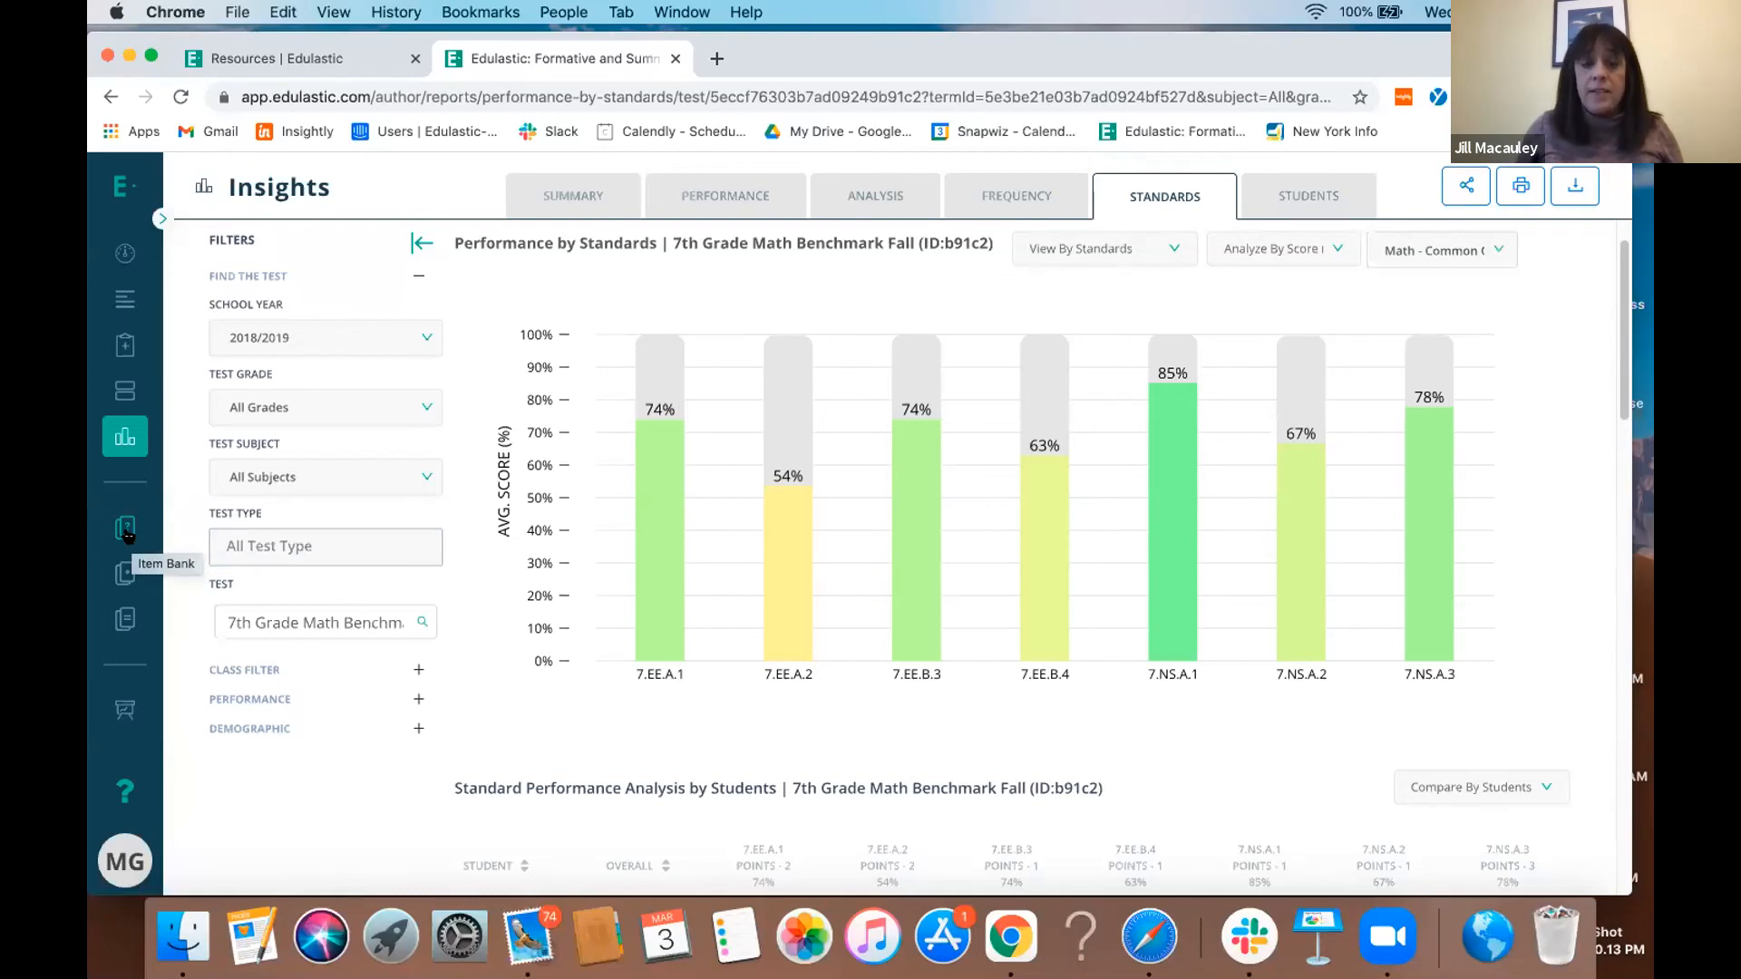
scroll(1006, 671, down, 3)
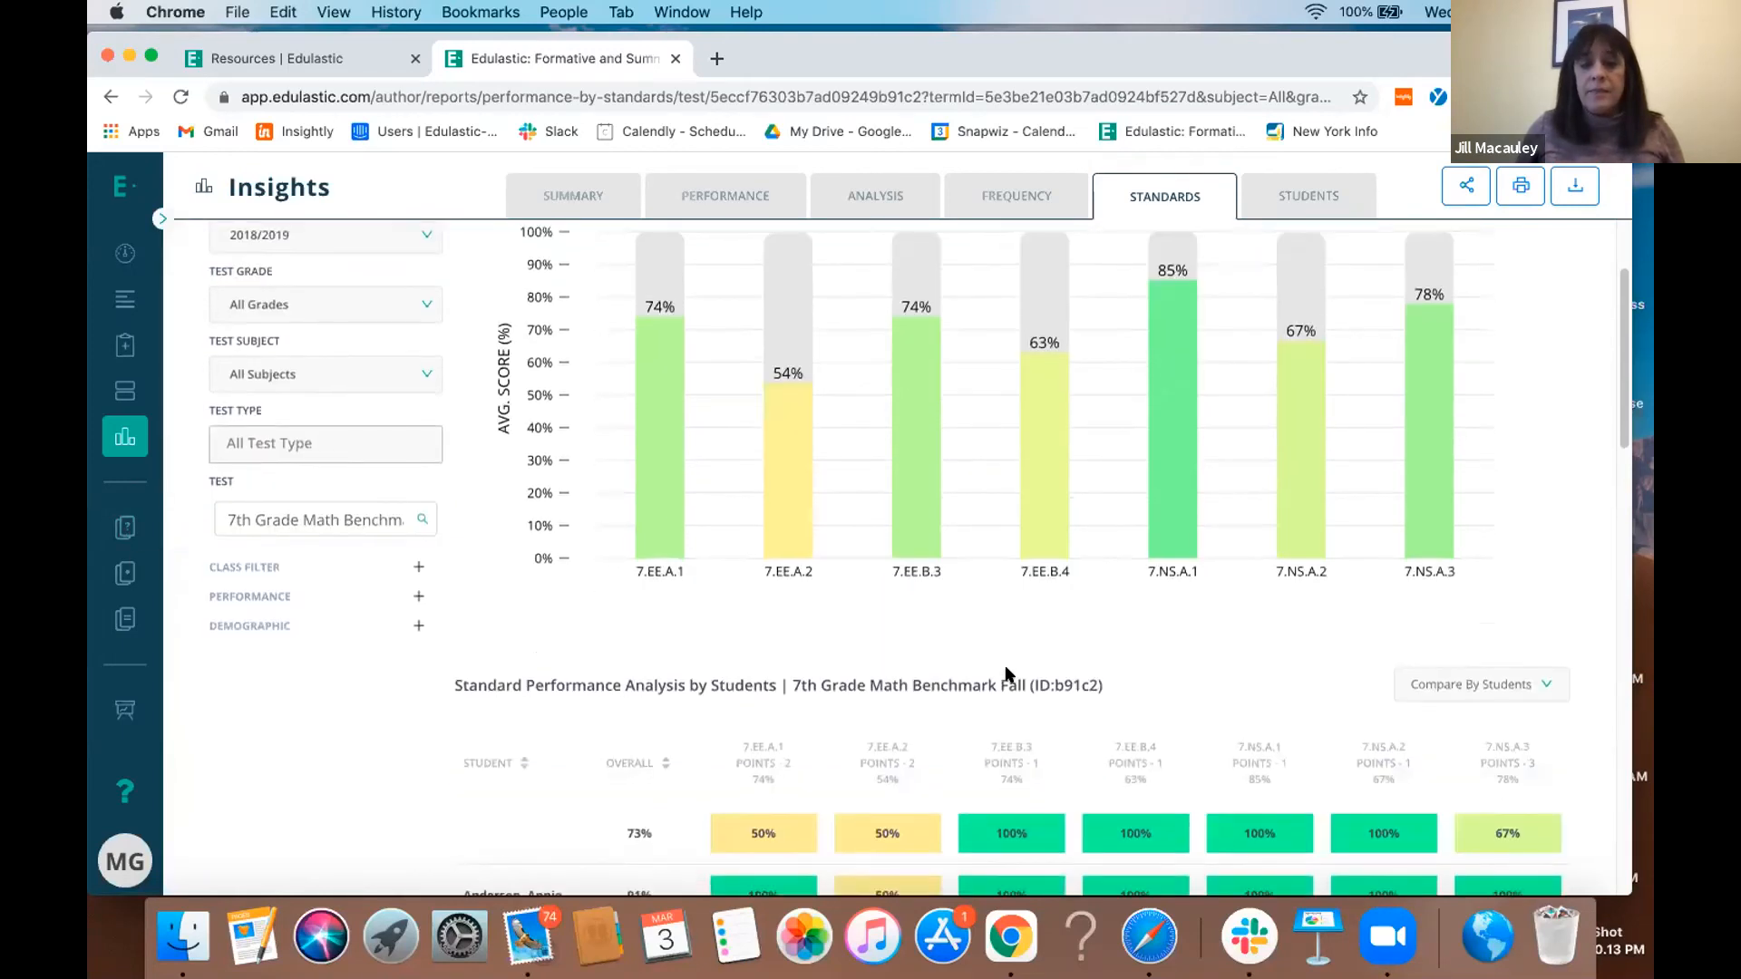
scroll(1006, 671, down, 10)
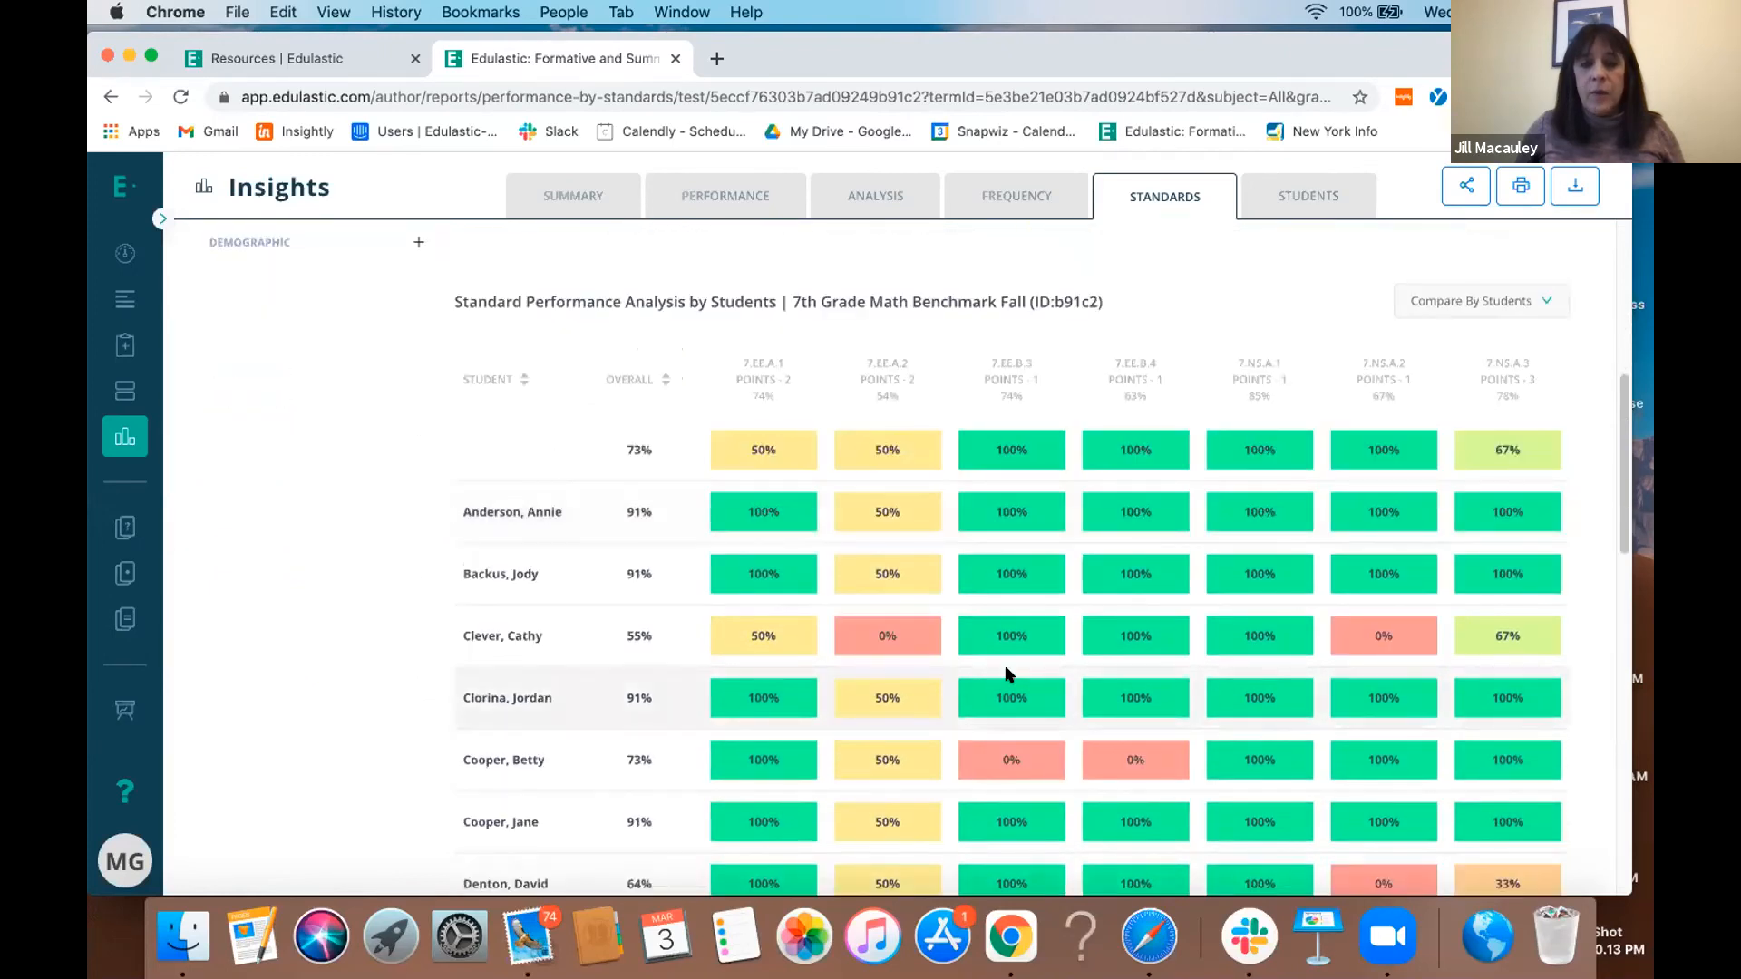
- Examine the Performance by Students report, including the student performance table and its proficiency band filter
click(1306, 207)
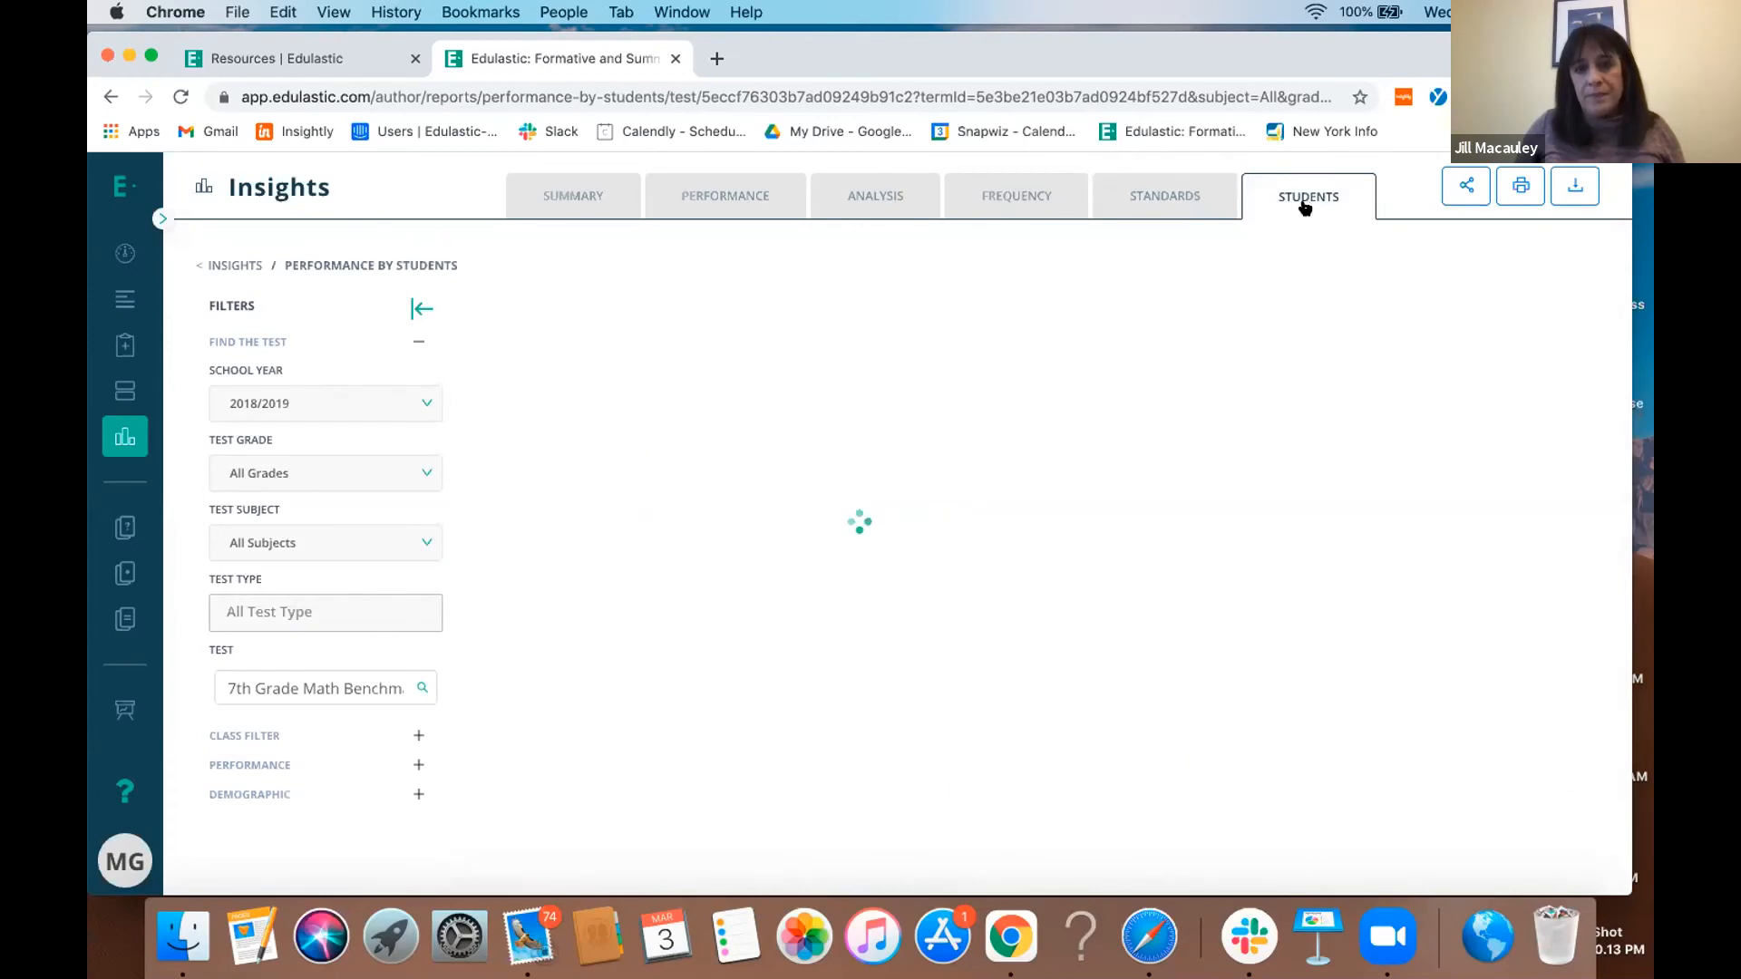
scroll(1068, 454, down, 5)
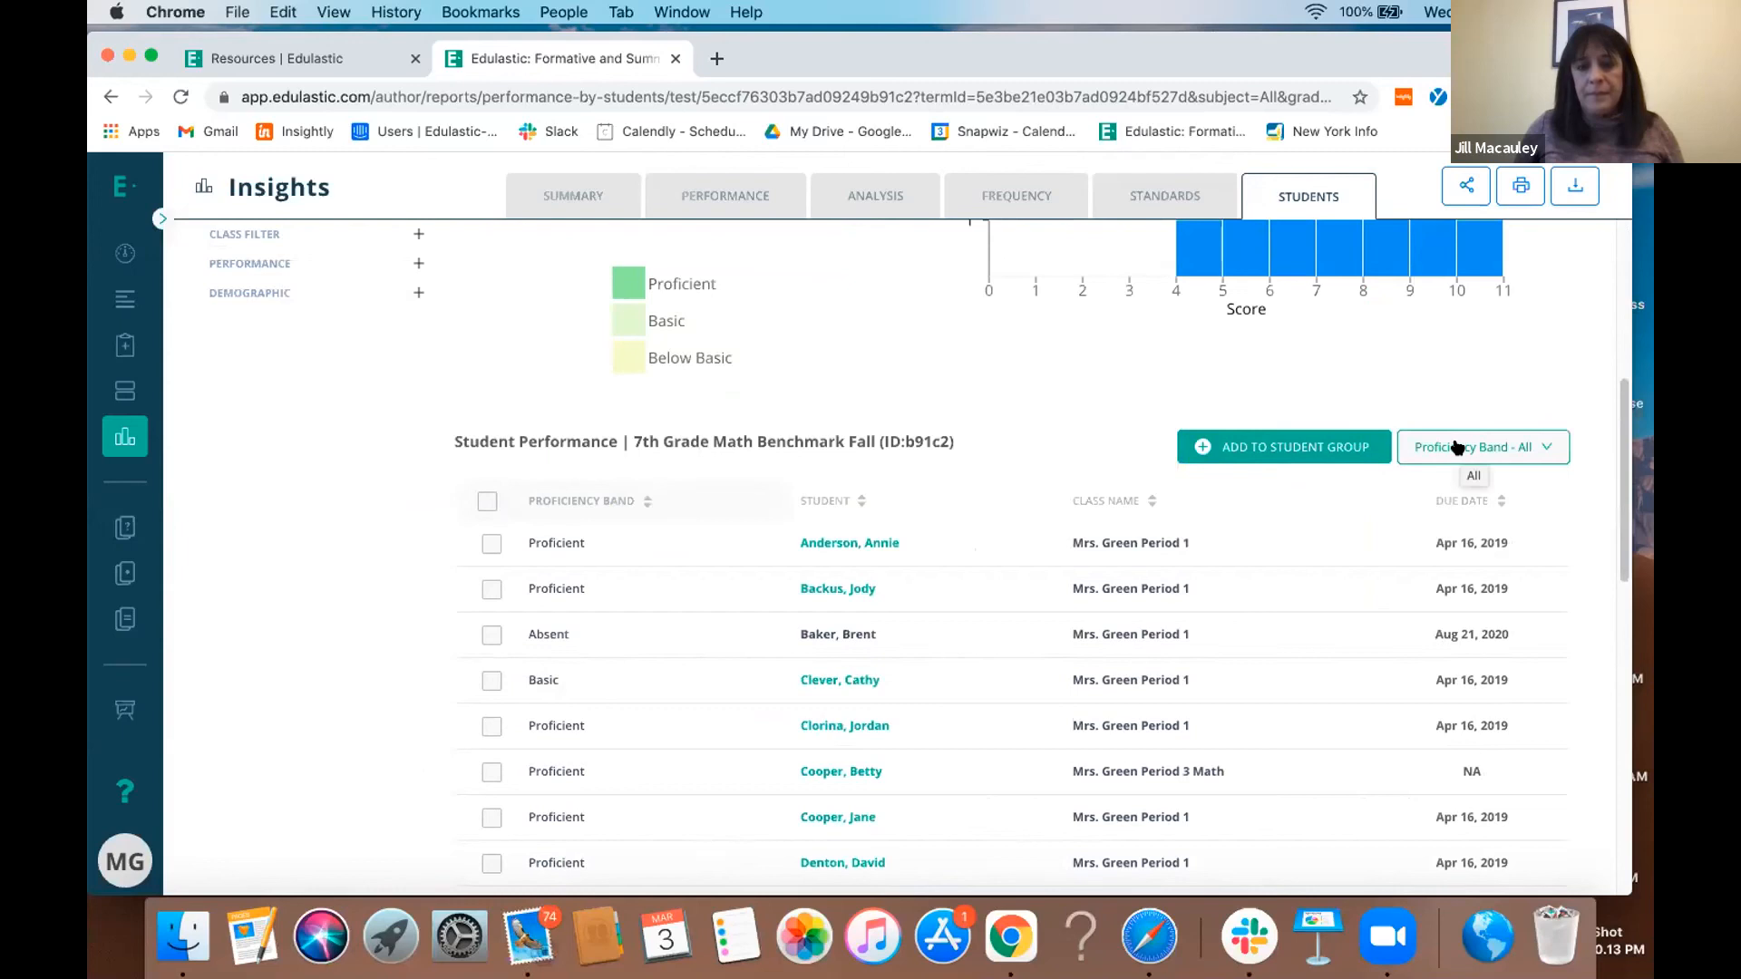
scroll(1469, 418, up, 5)
- Examine the Question Analysis report, including the question performance chart and the detailed performance analysis by class
click(868, 203)
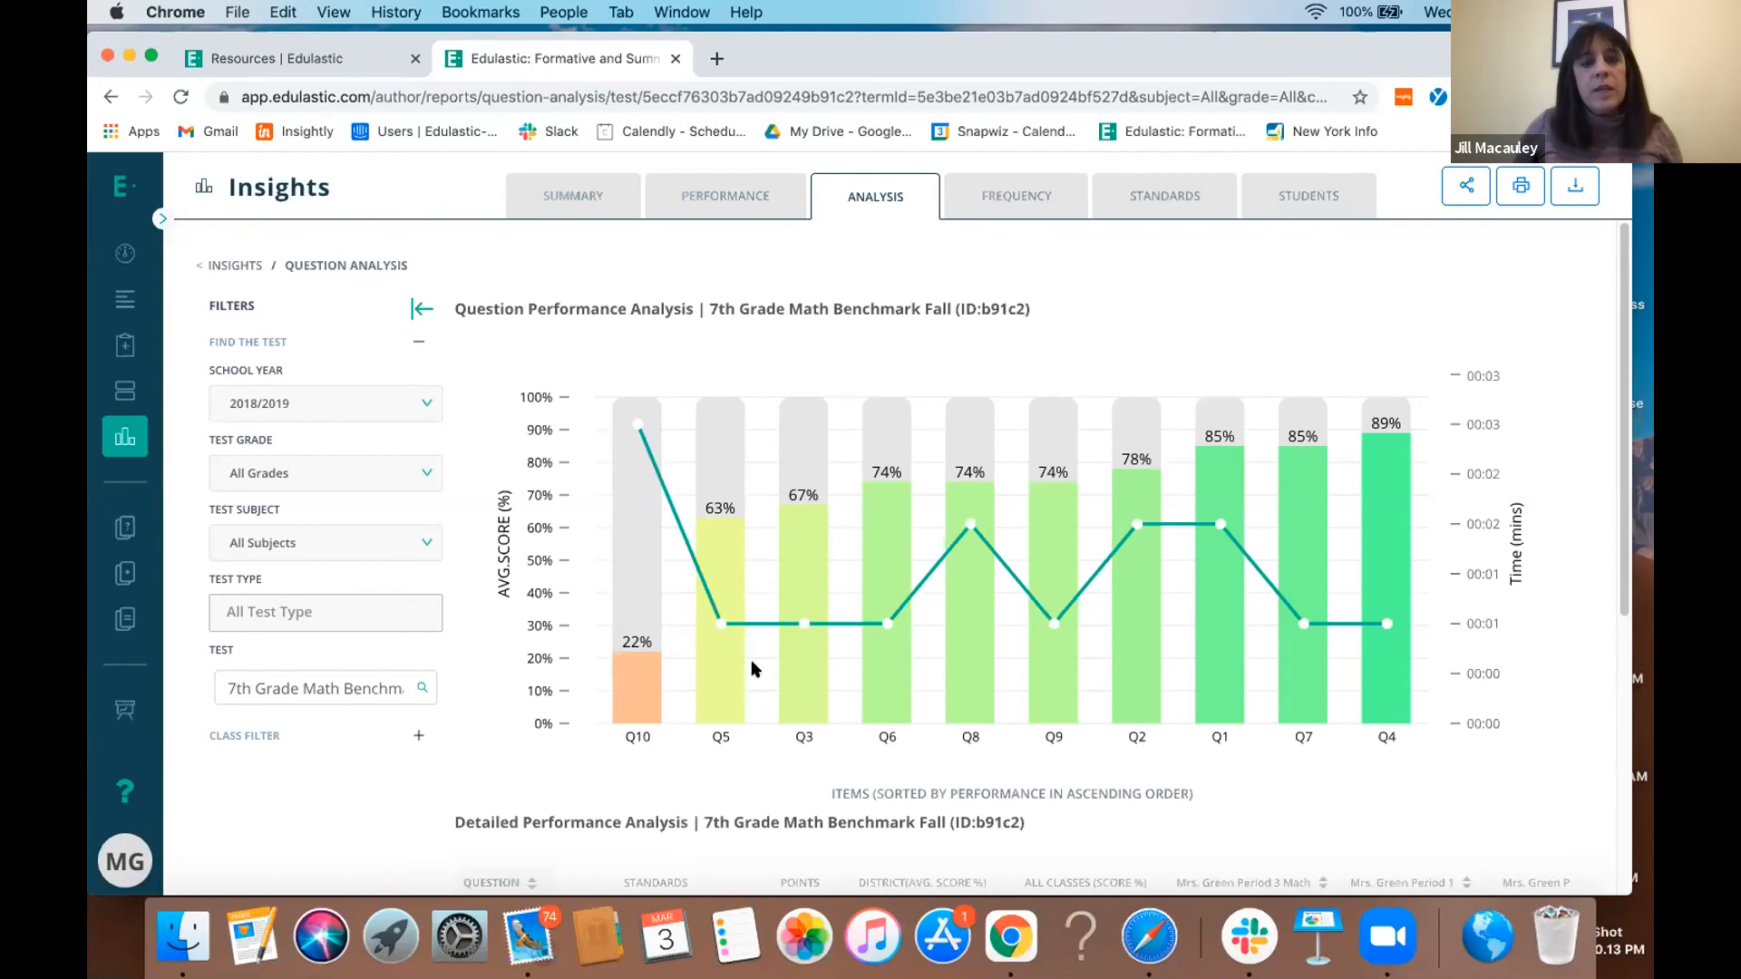
scroll(727, 749, down, 1)
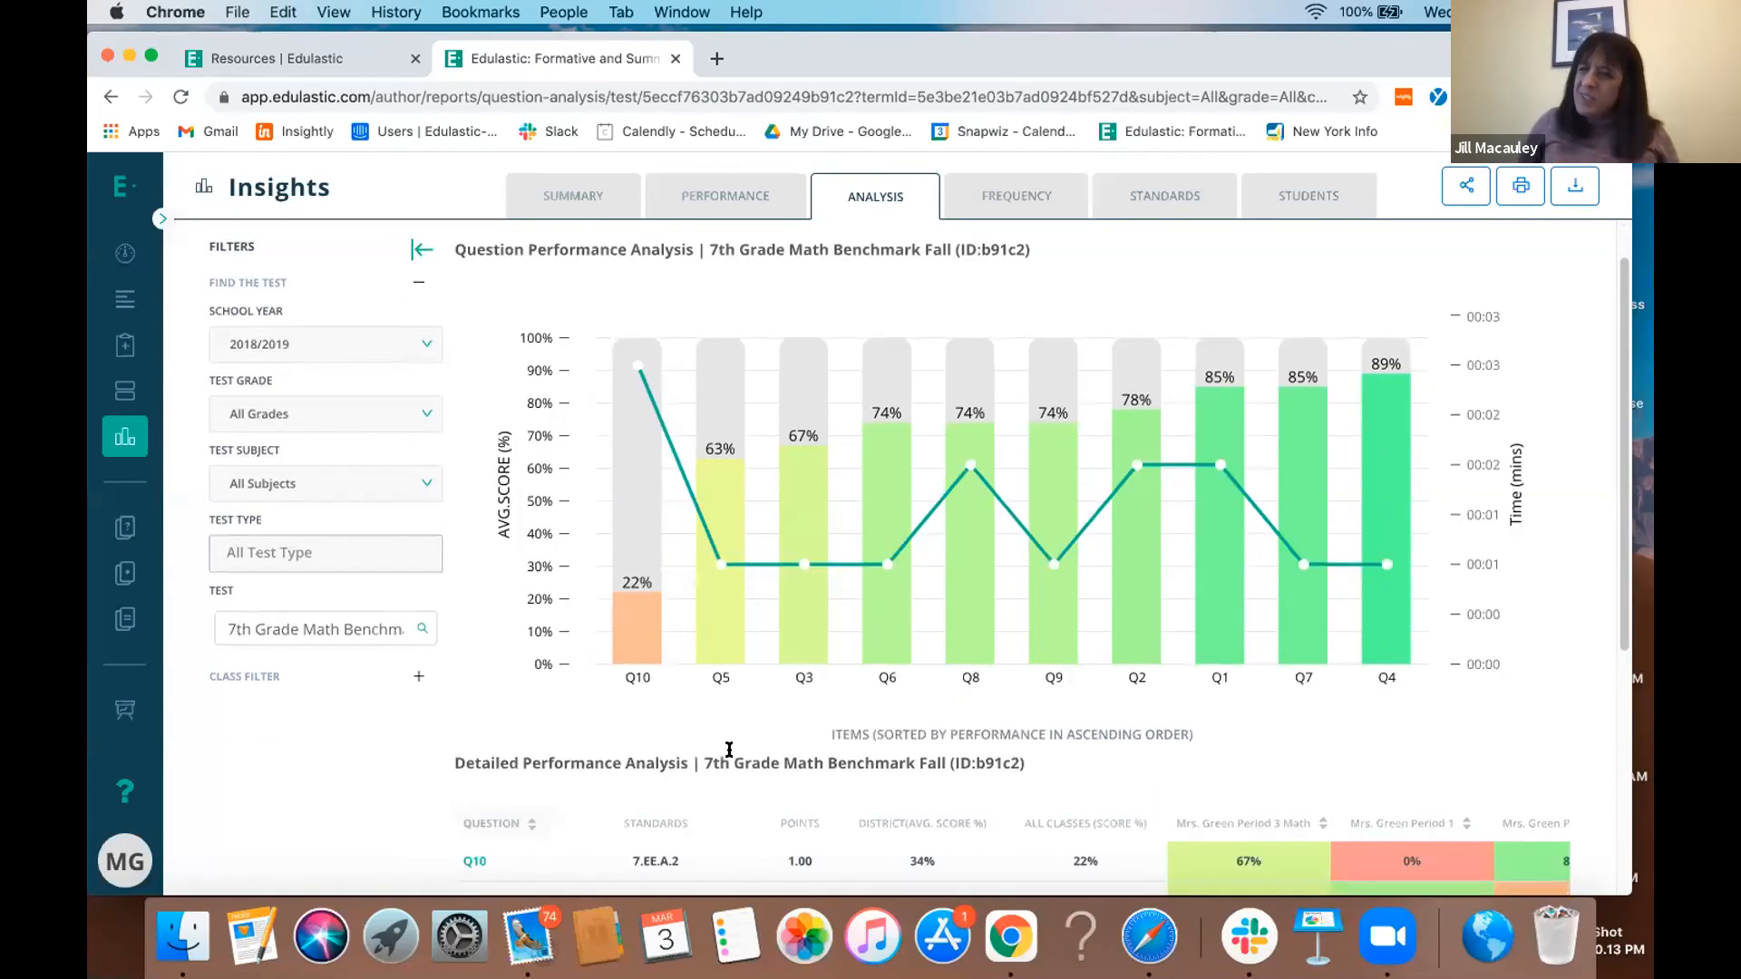
scroll(728, 758, down, 1)
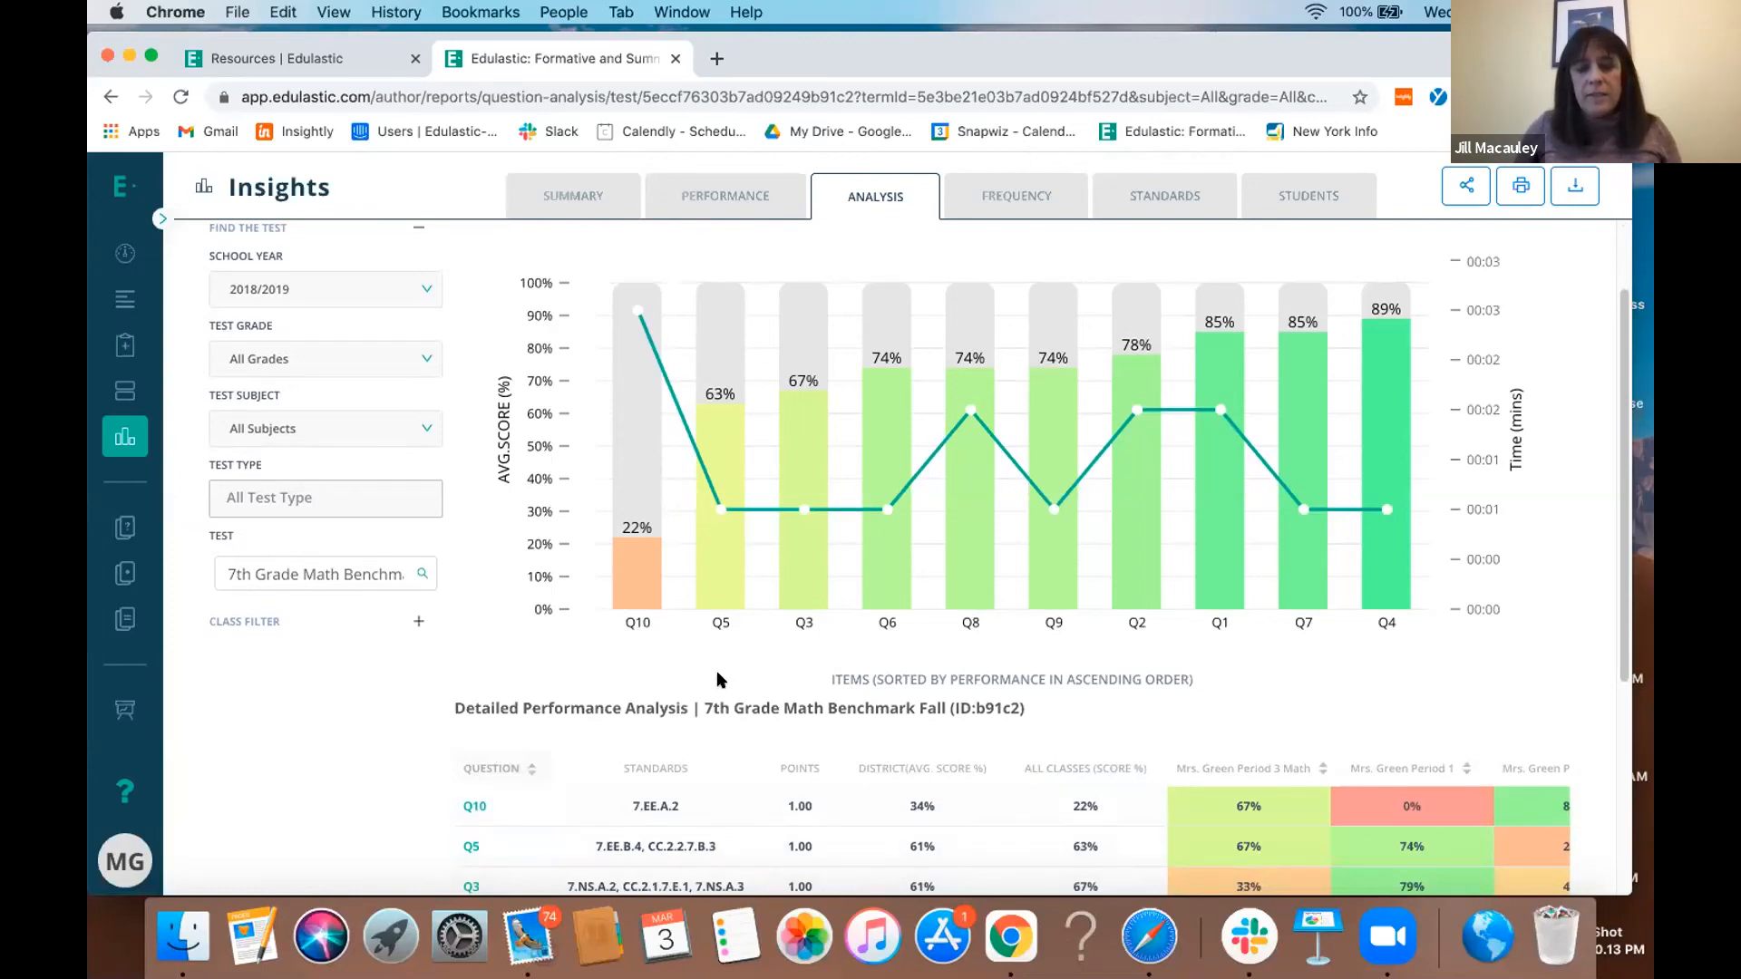
- Return to the Insights overview and look through the single assessment, multiple assessment and standards mastery reports
click(574, 207)
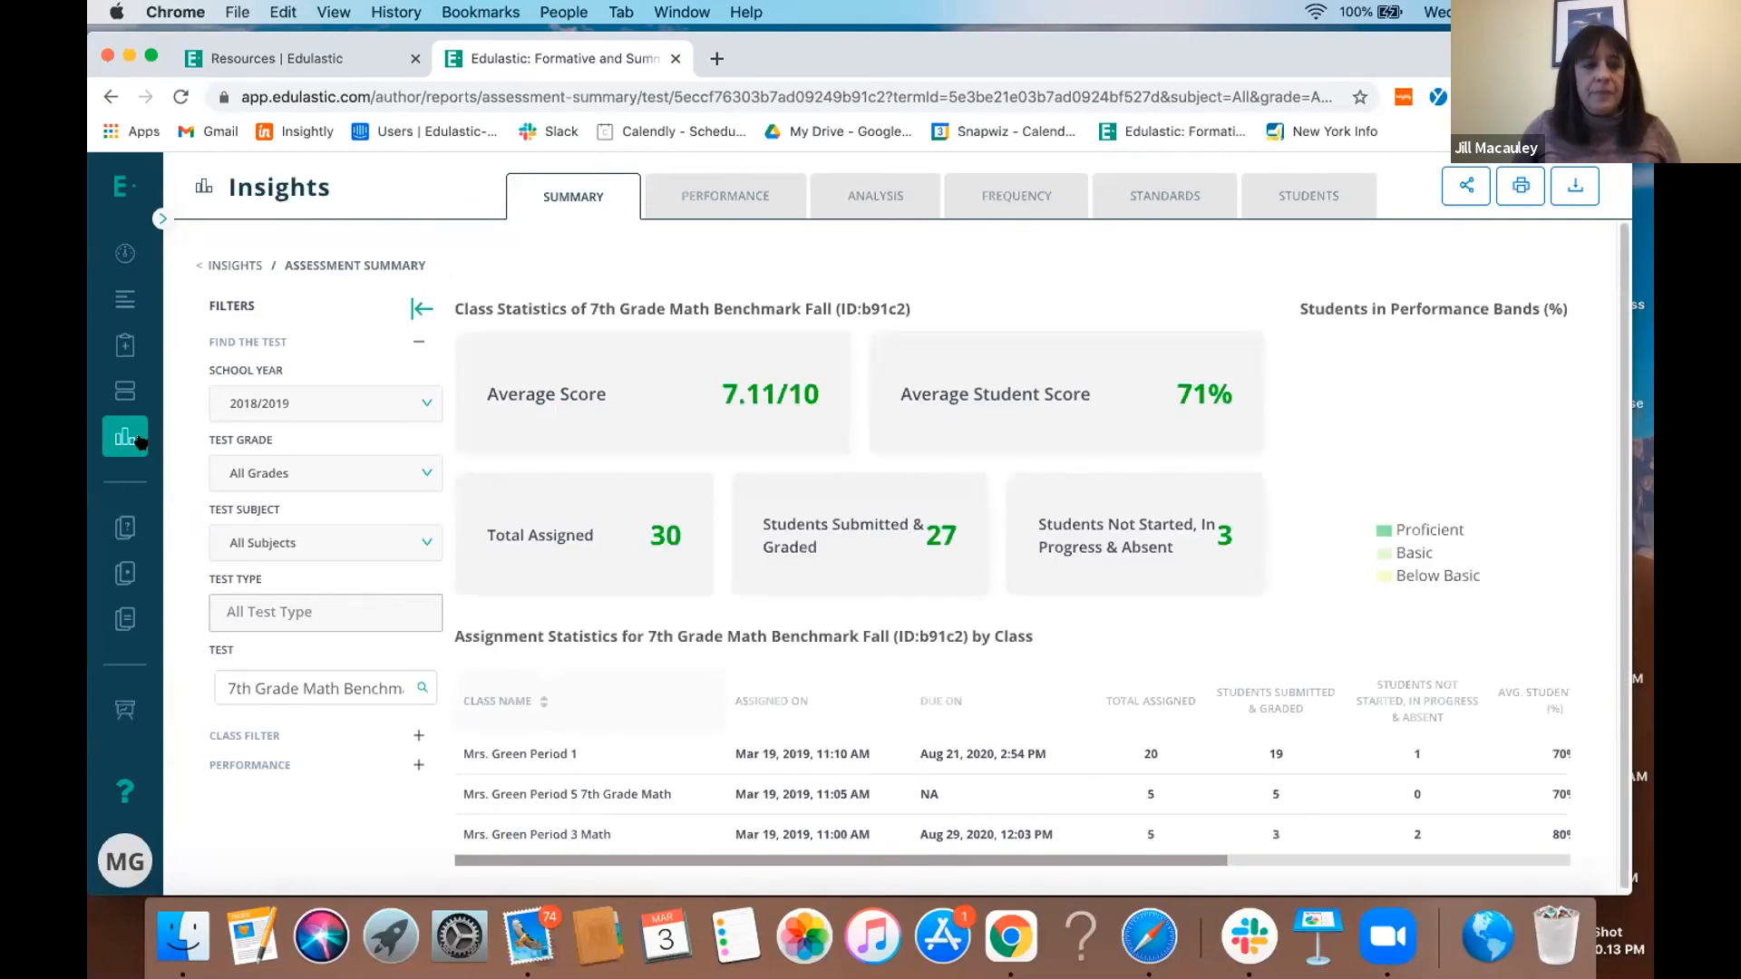
click(143, 440)
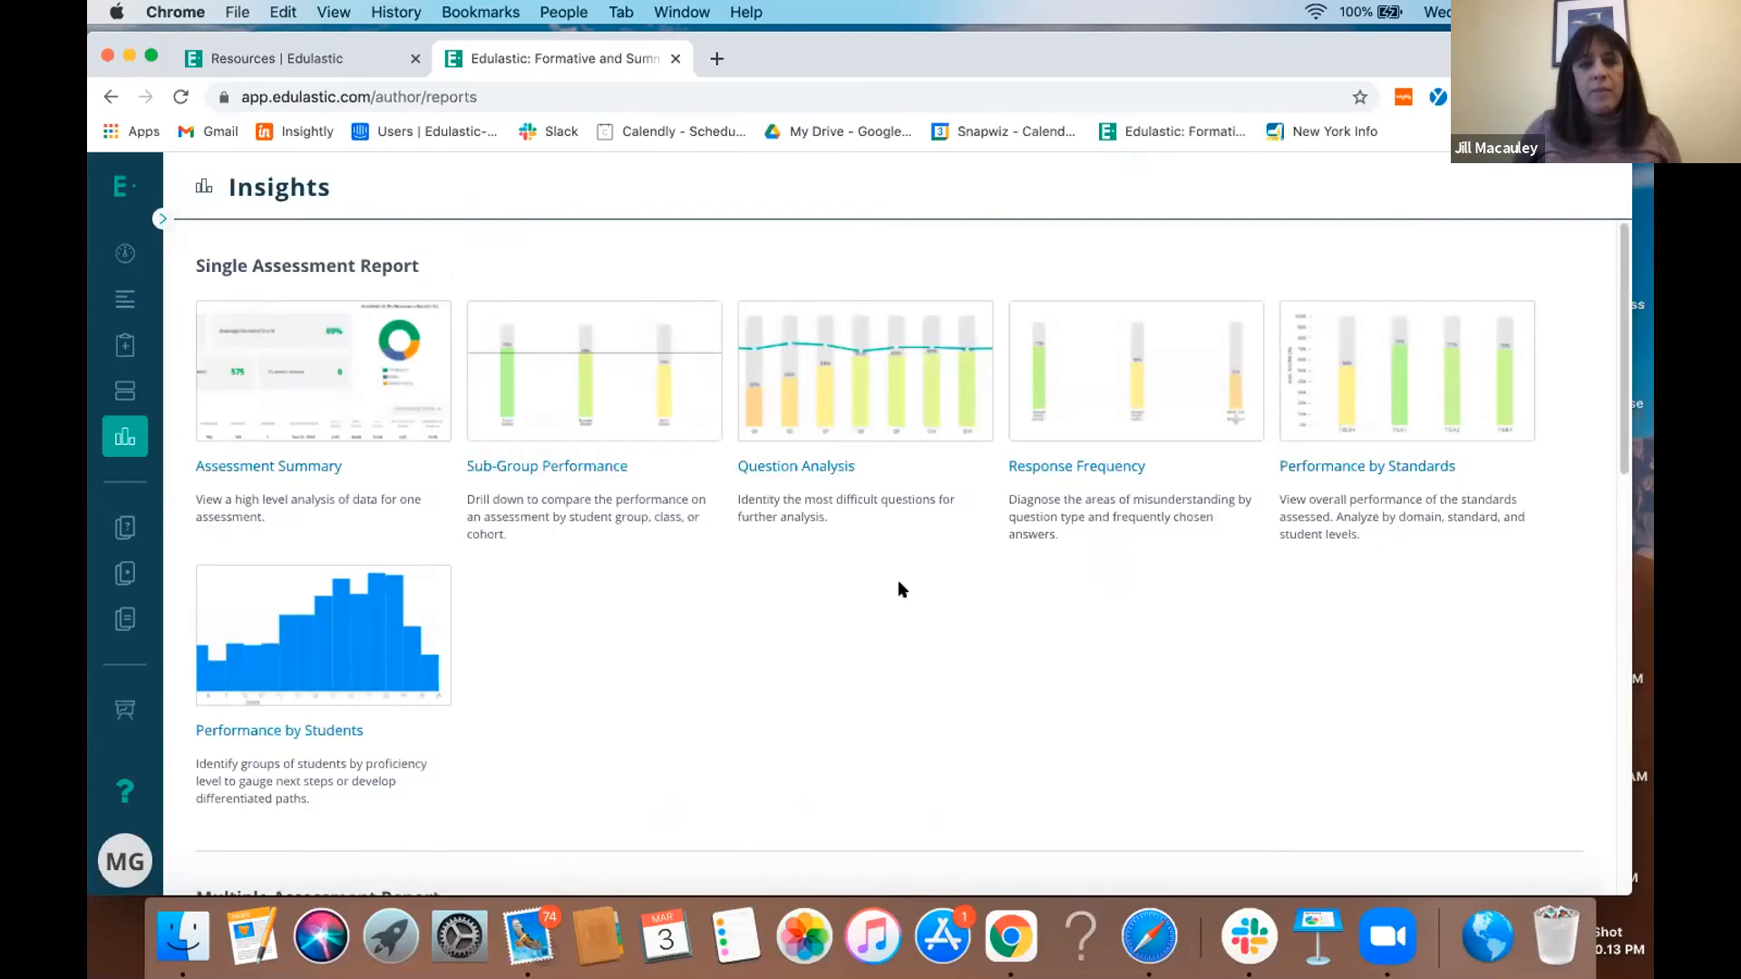
scroll(898, 582, down, 6)
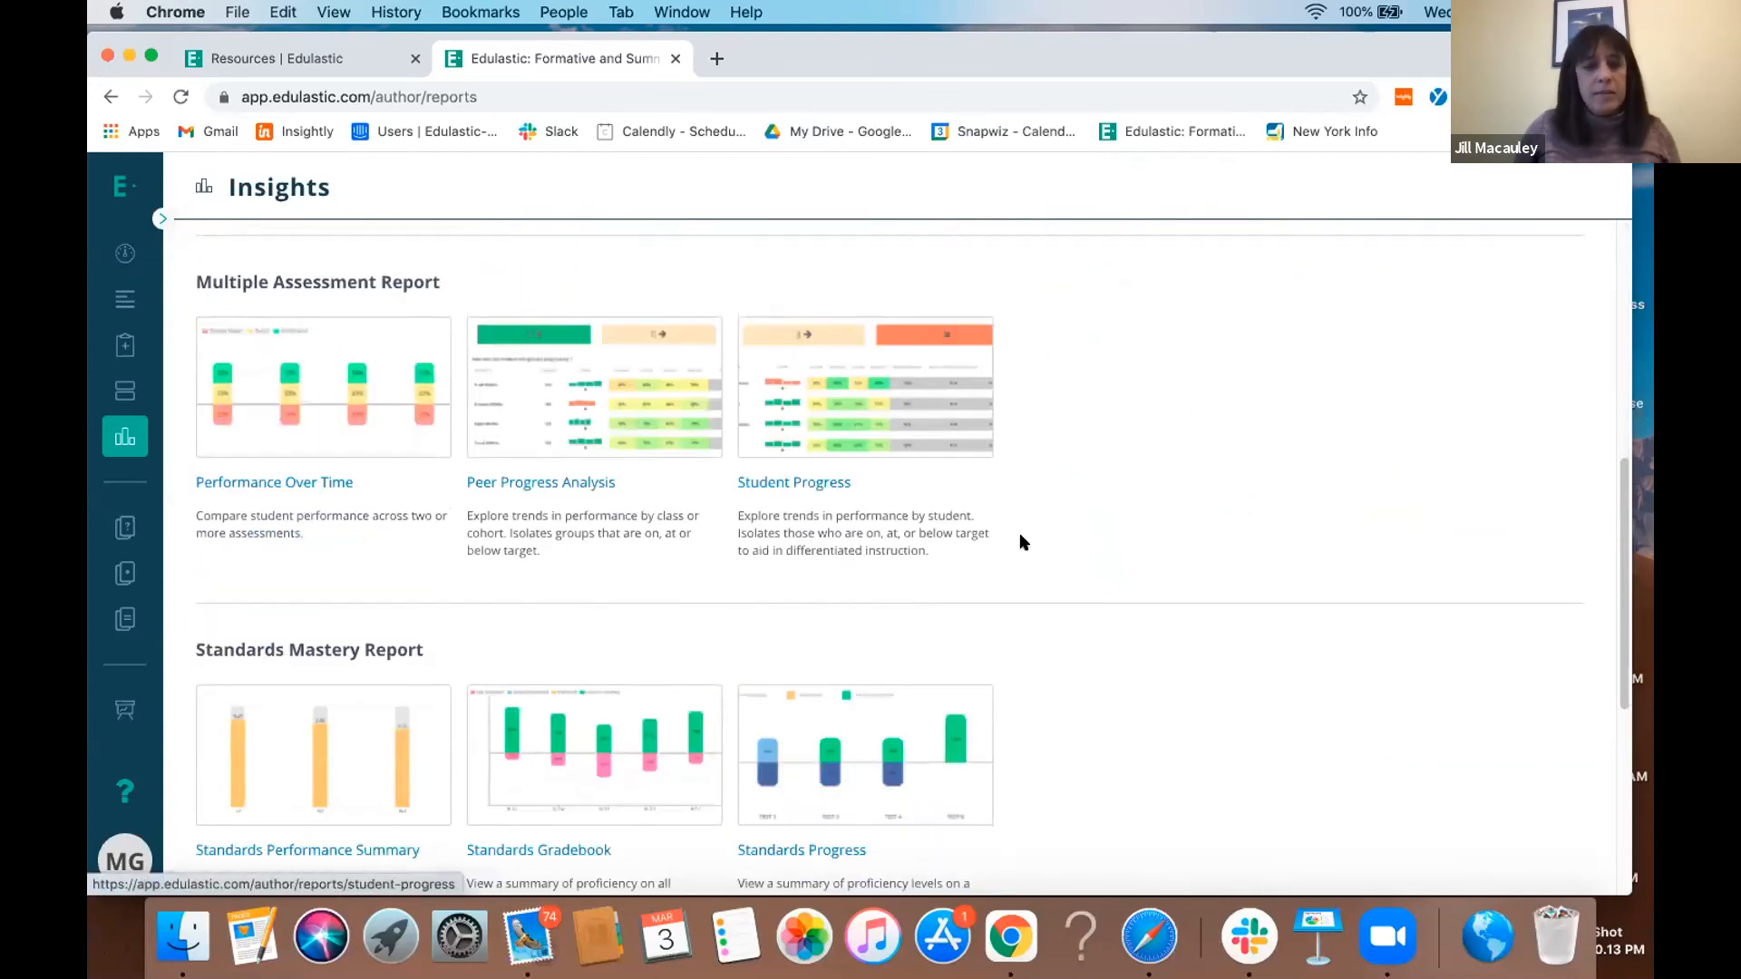
scroll(1210, 583, down, 5)
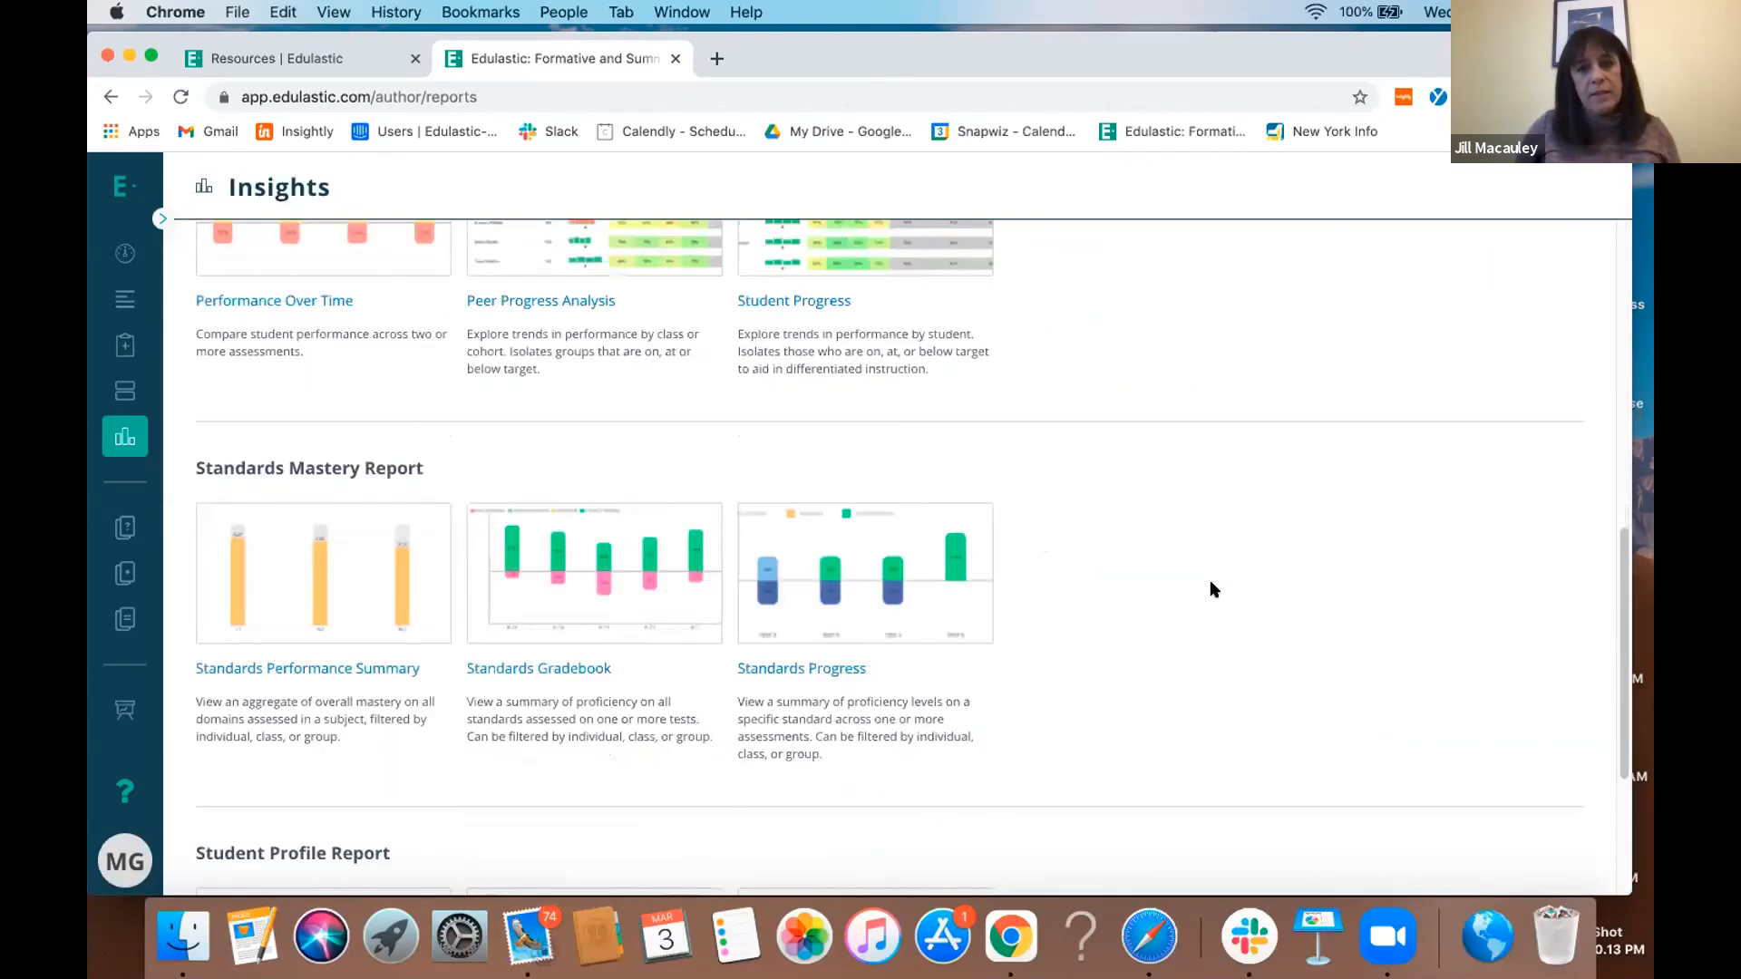
scroll(1210, 587, up, 12)
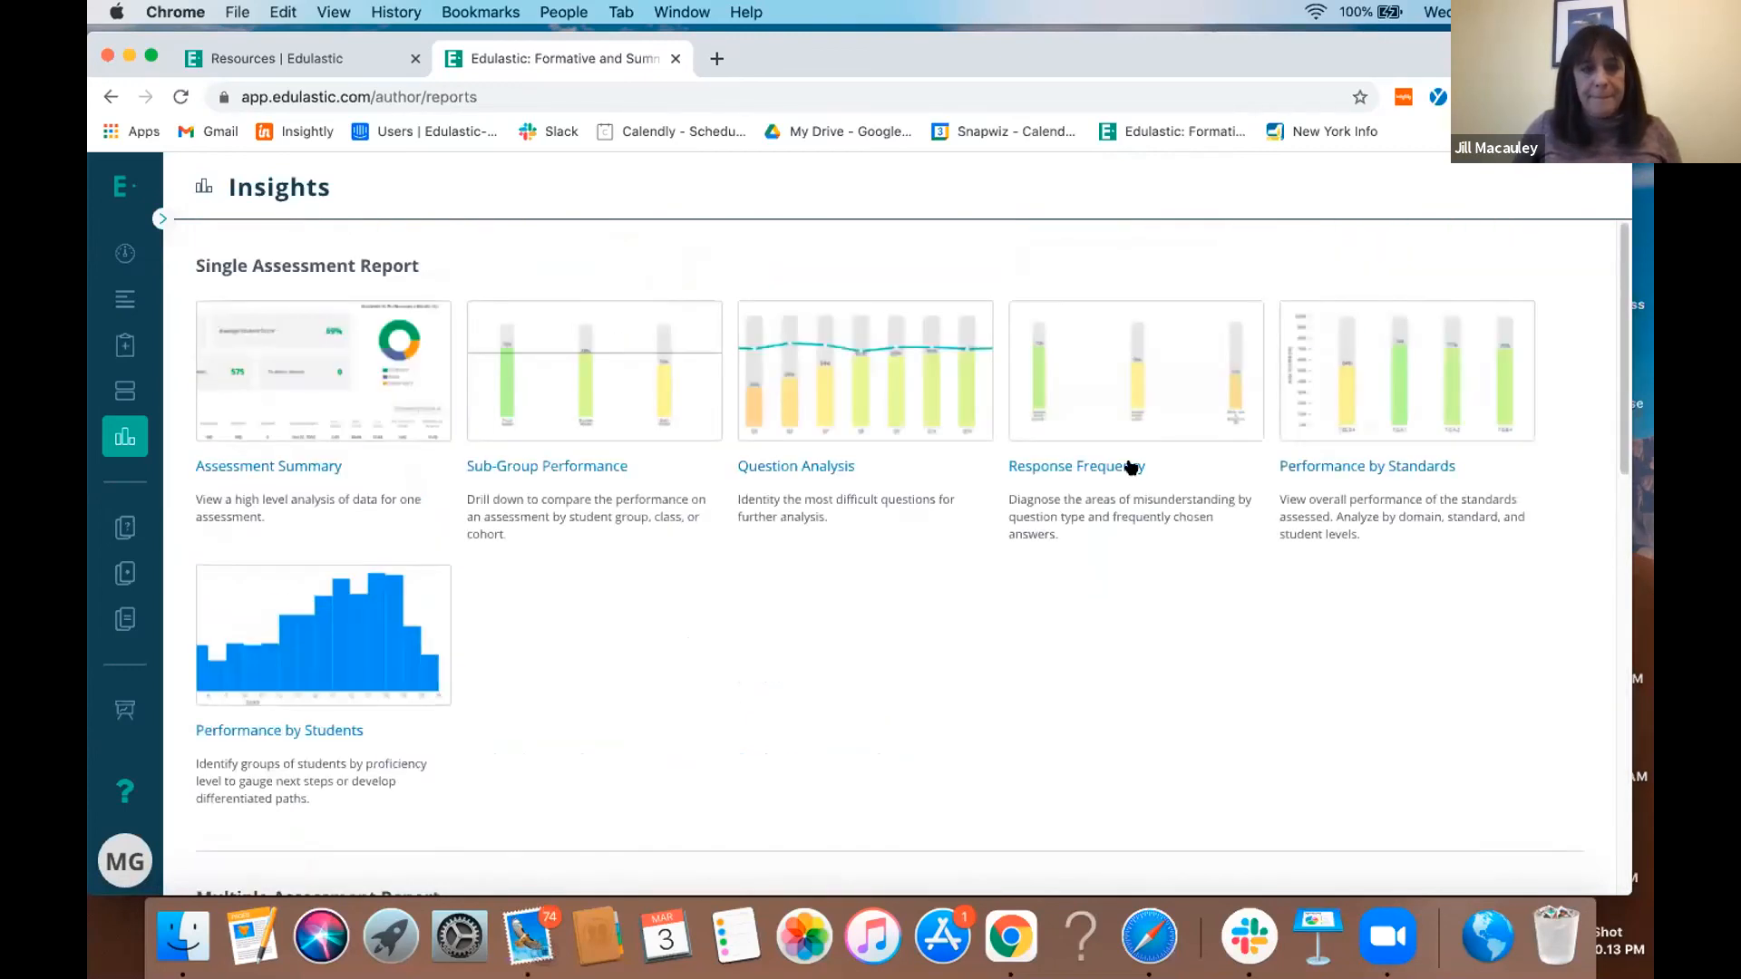
- Open the assignment settings for the test "7. (Y14) Ratio and Proportional Relationship-03/03/2021 16:11" from the test library
click(126, 259)
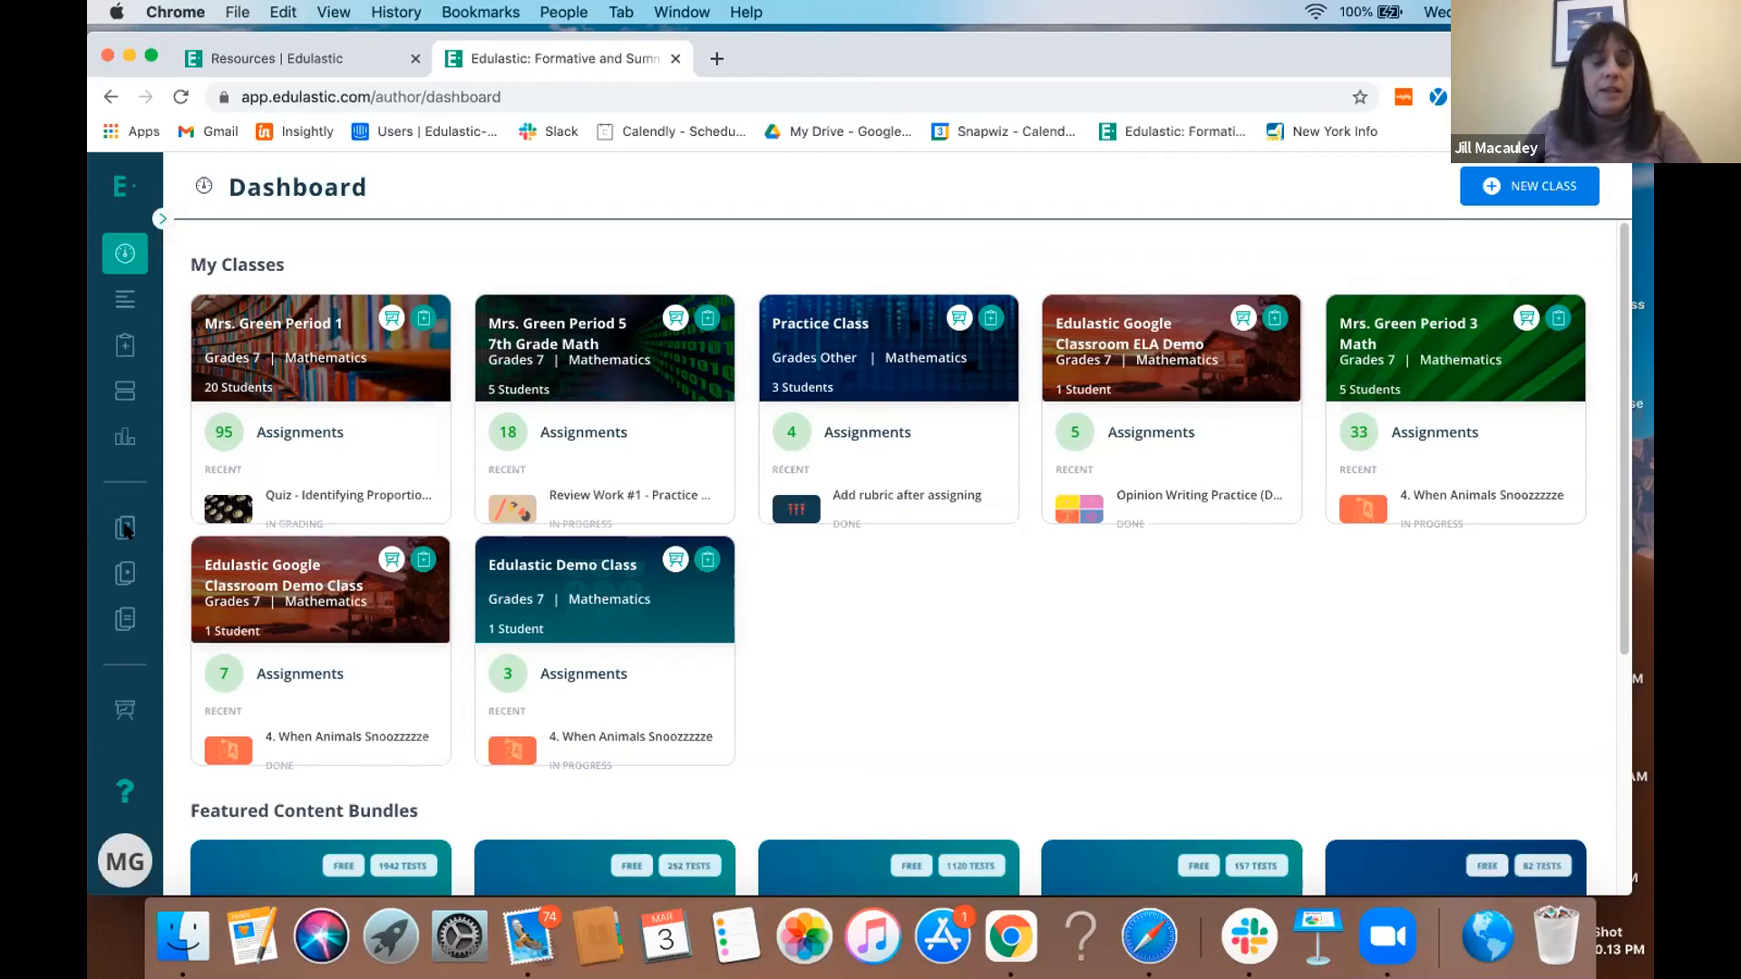
click(124, 580)
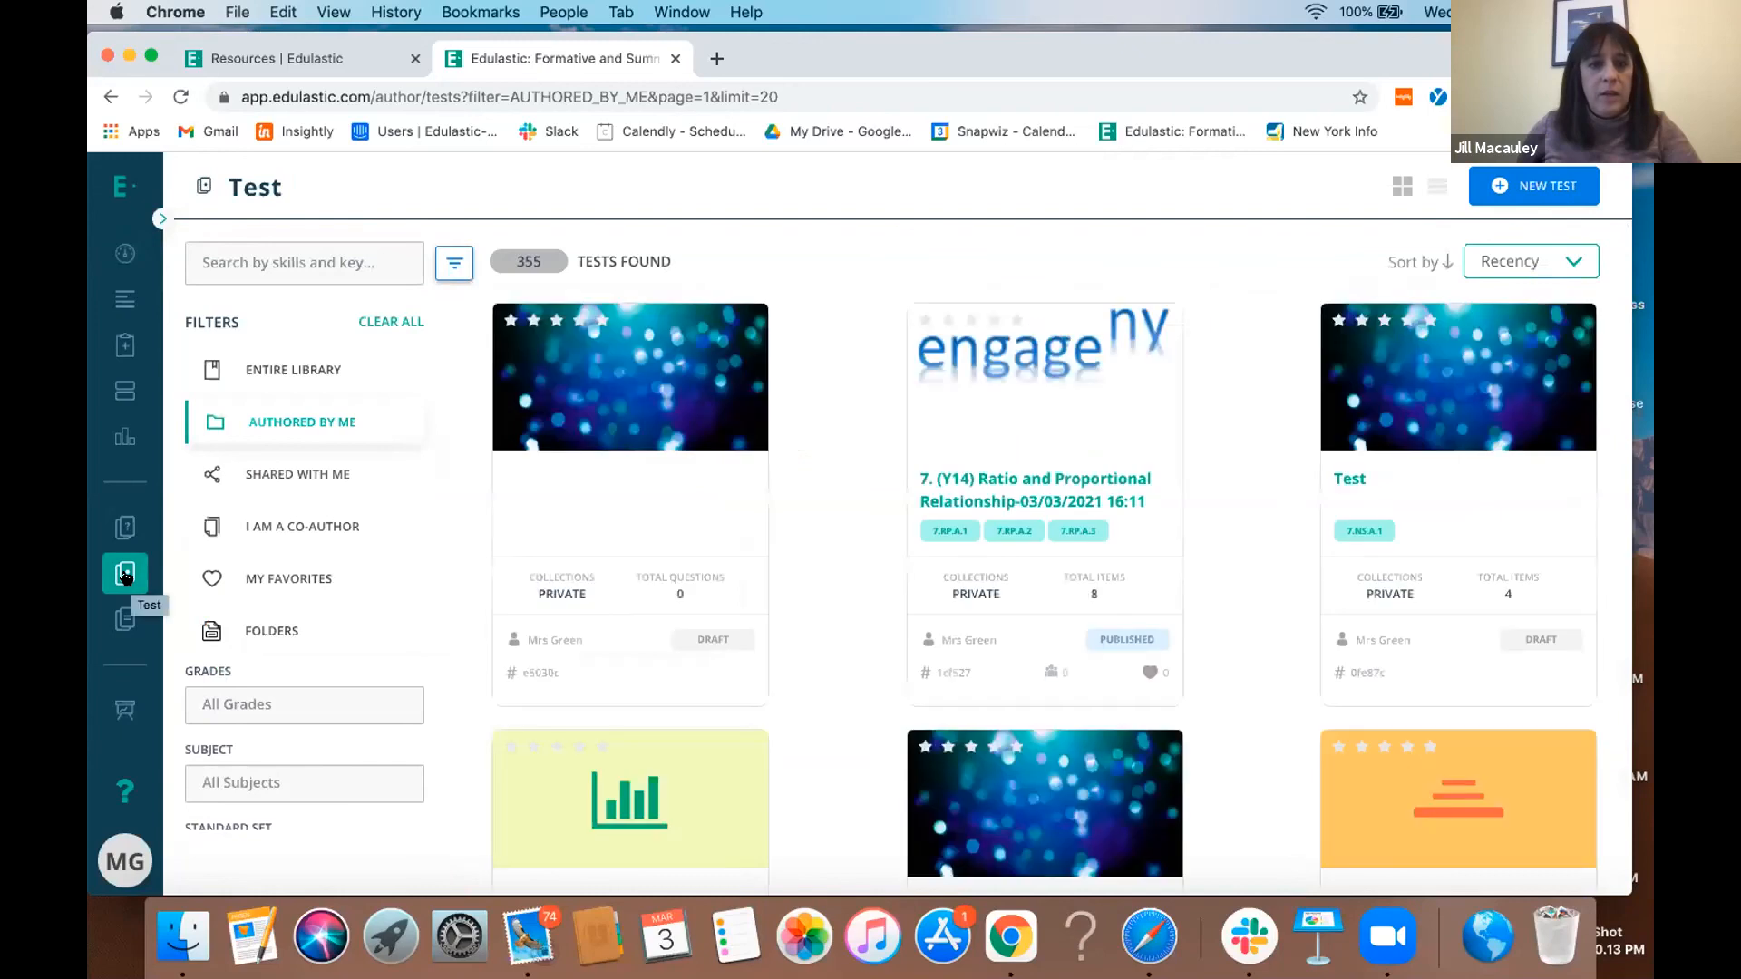
click(989, 504)
click(1180, 413)
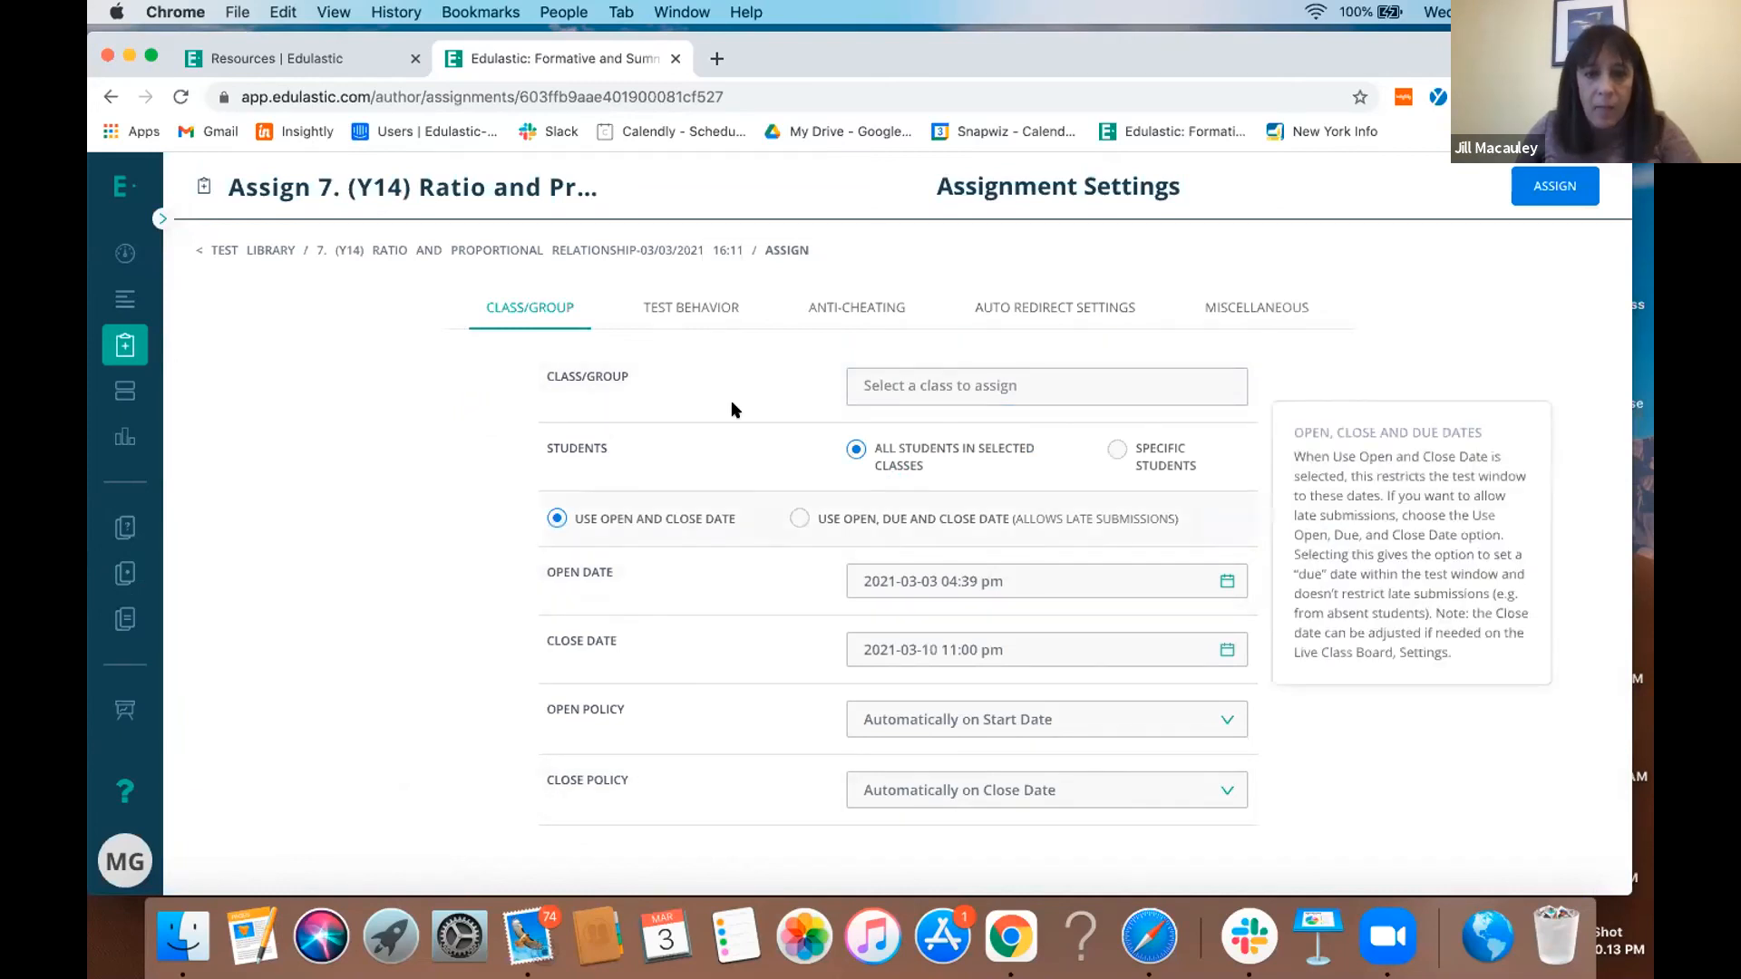
- Check the assignment's test behavior settings and turn on Restrict Question Navigation in its anti-cheating settings
click(687, 313)
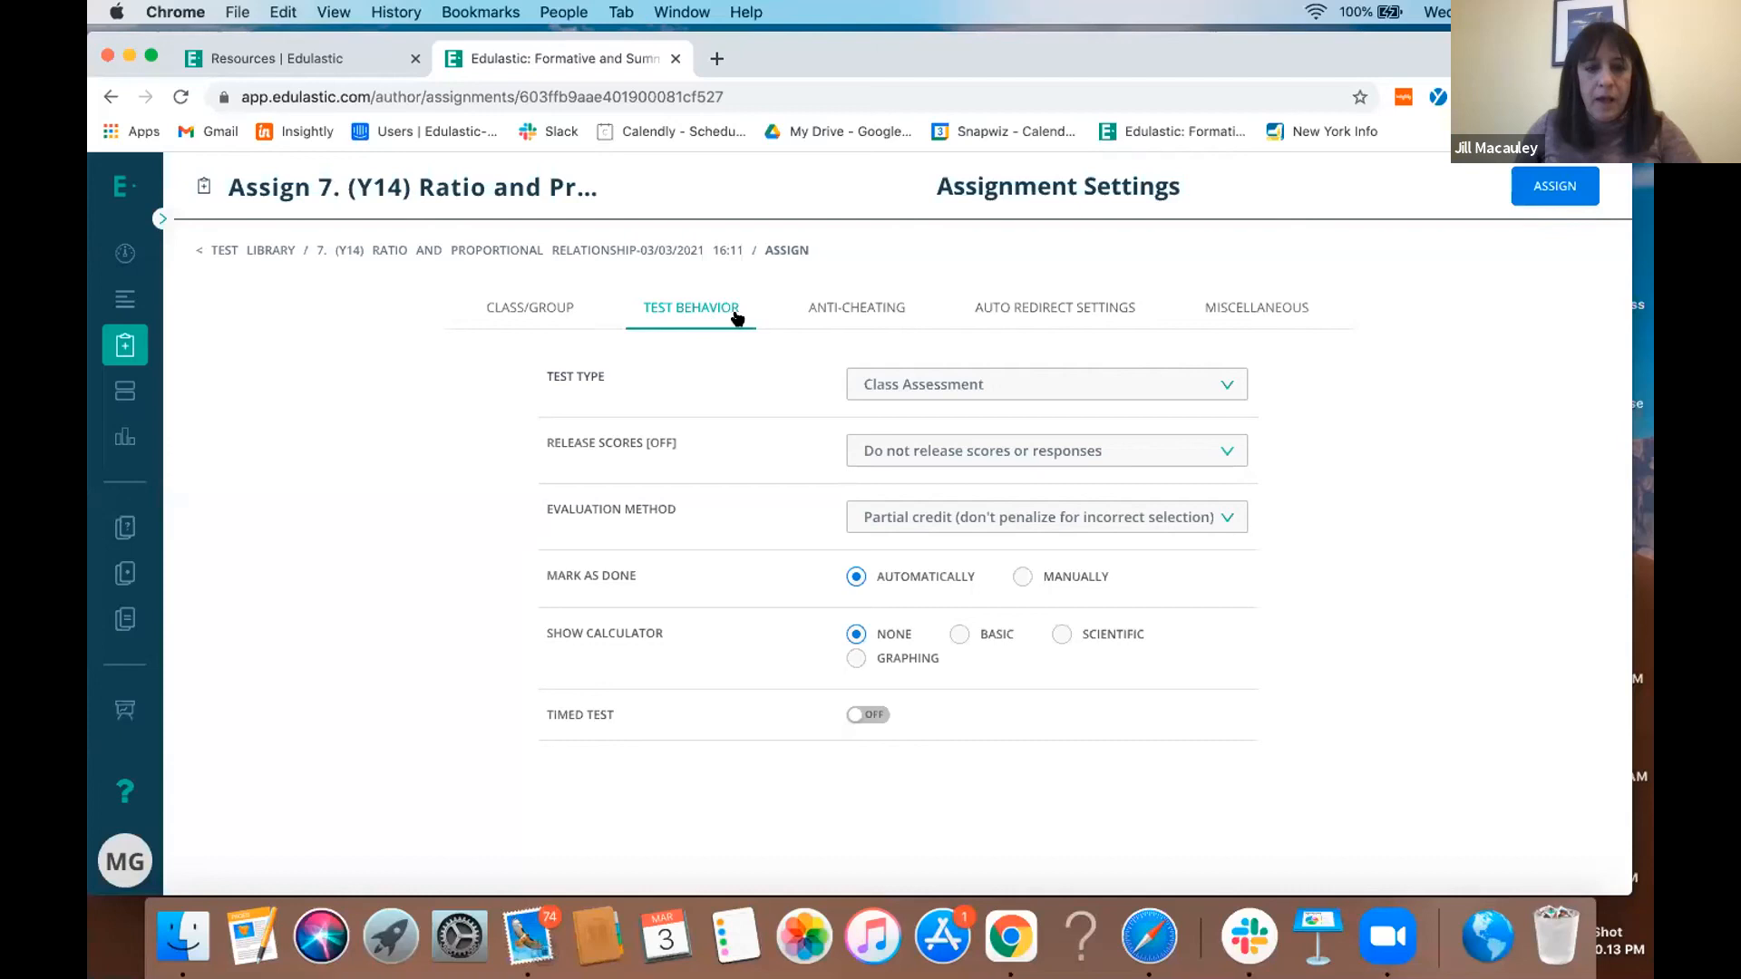
click(891, 313)
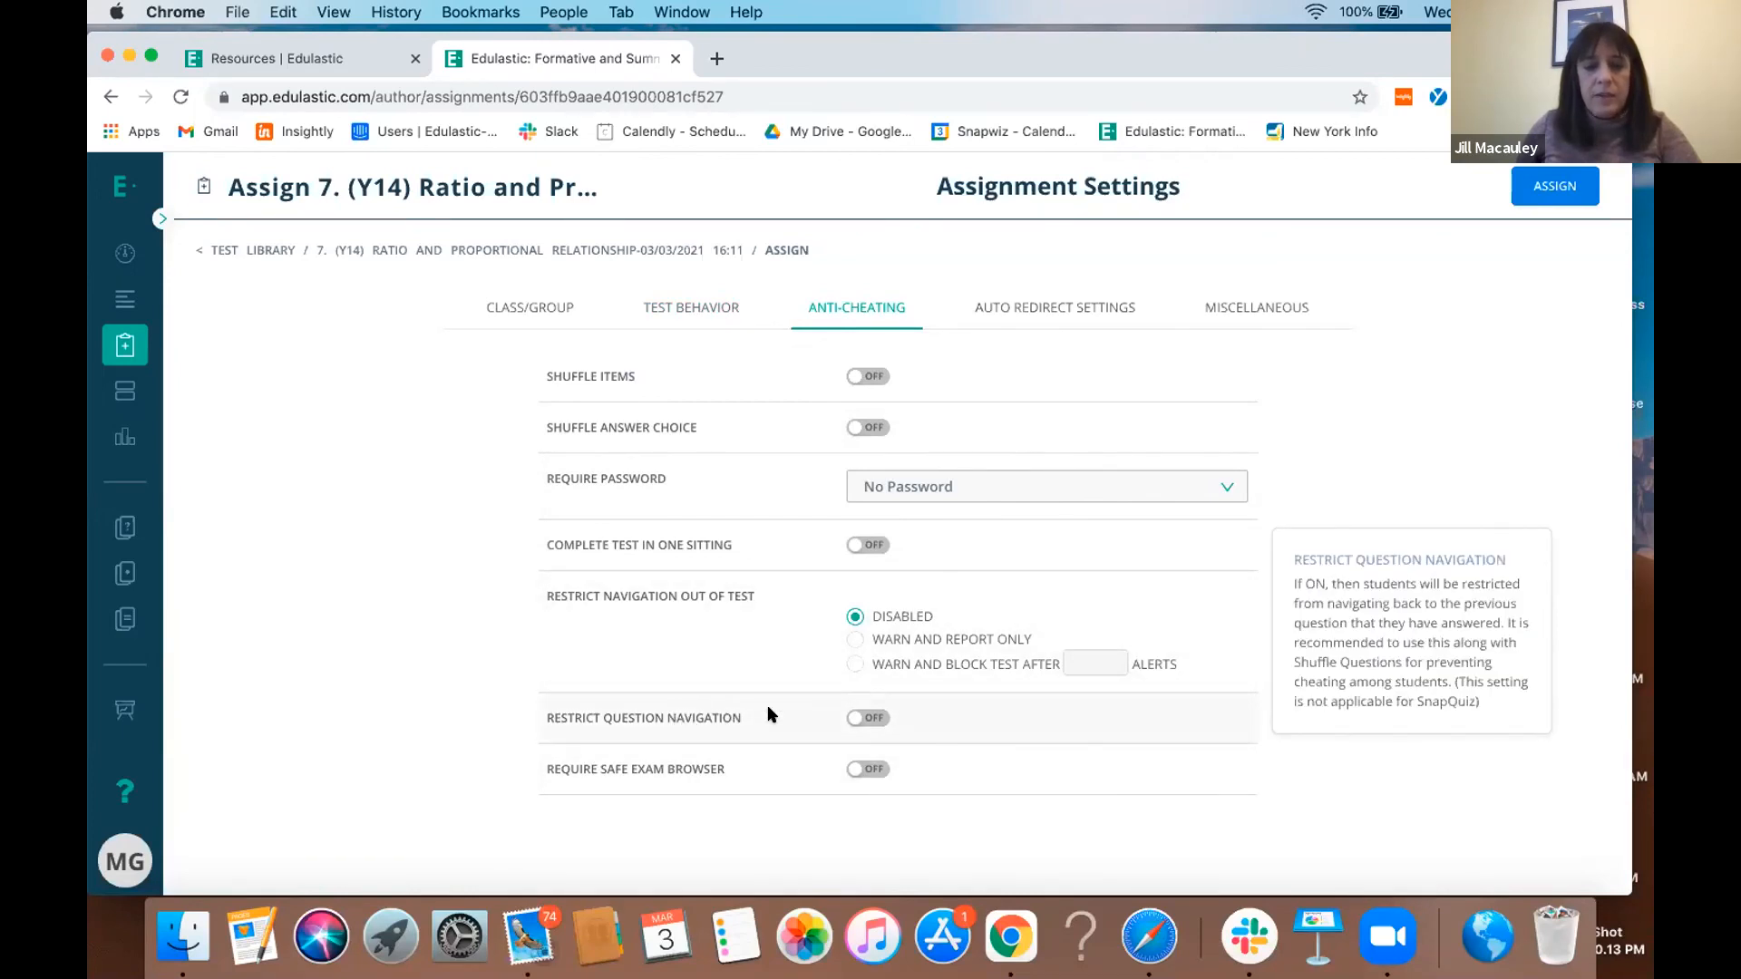
click(860, 713)
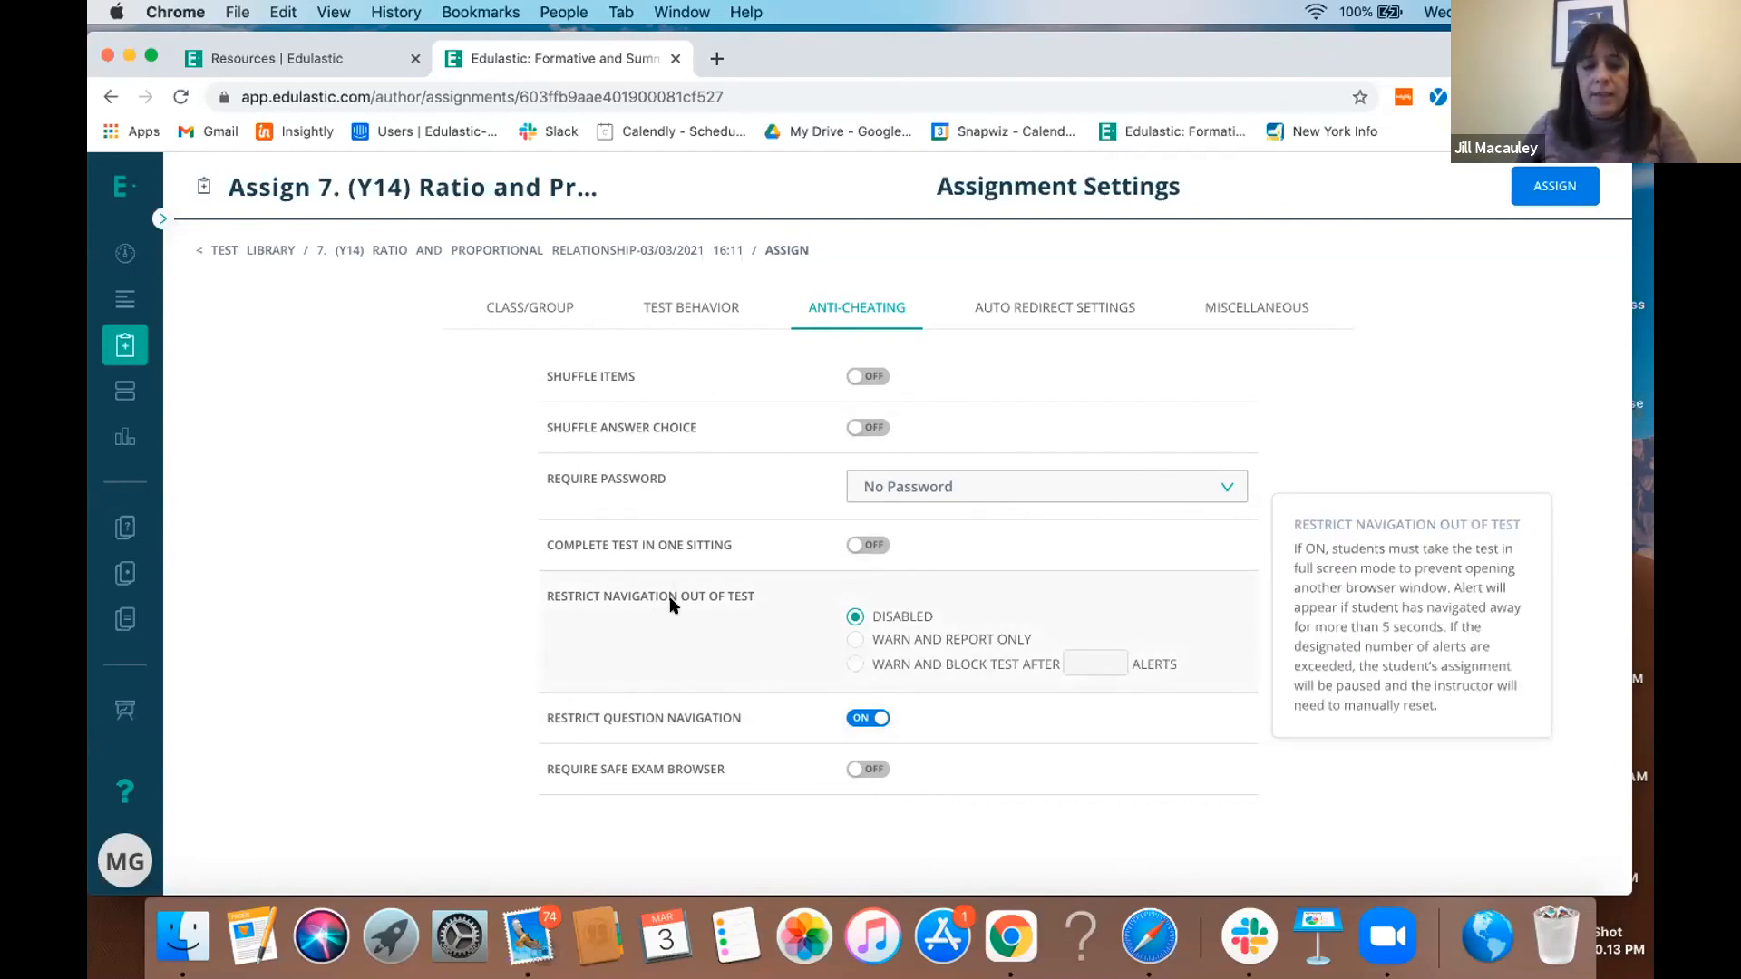
- Set Restrict Navigation Out of Test to Warn and Report Only and check the assignment's auto redirect settings
click(856, 640)
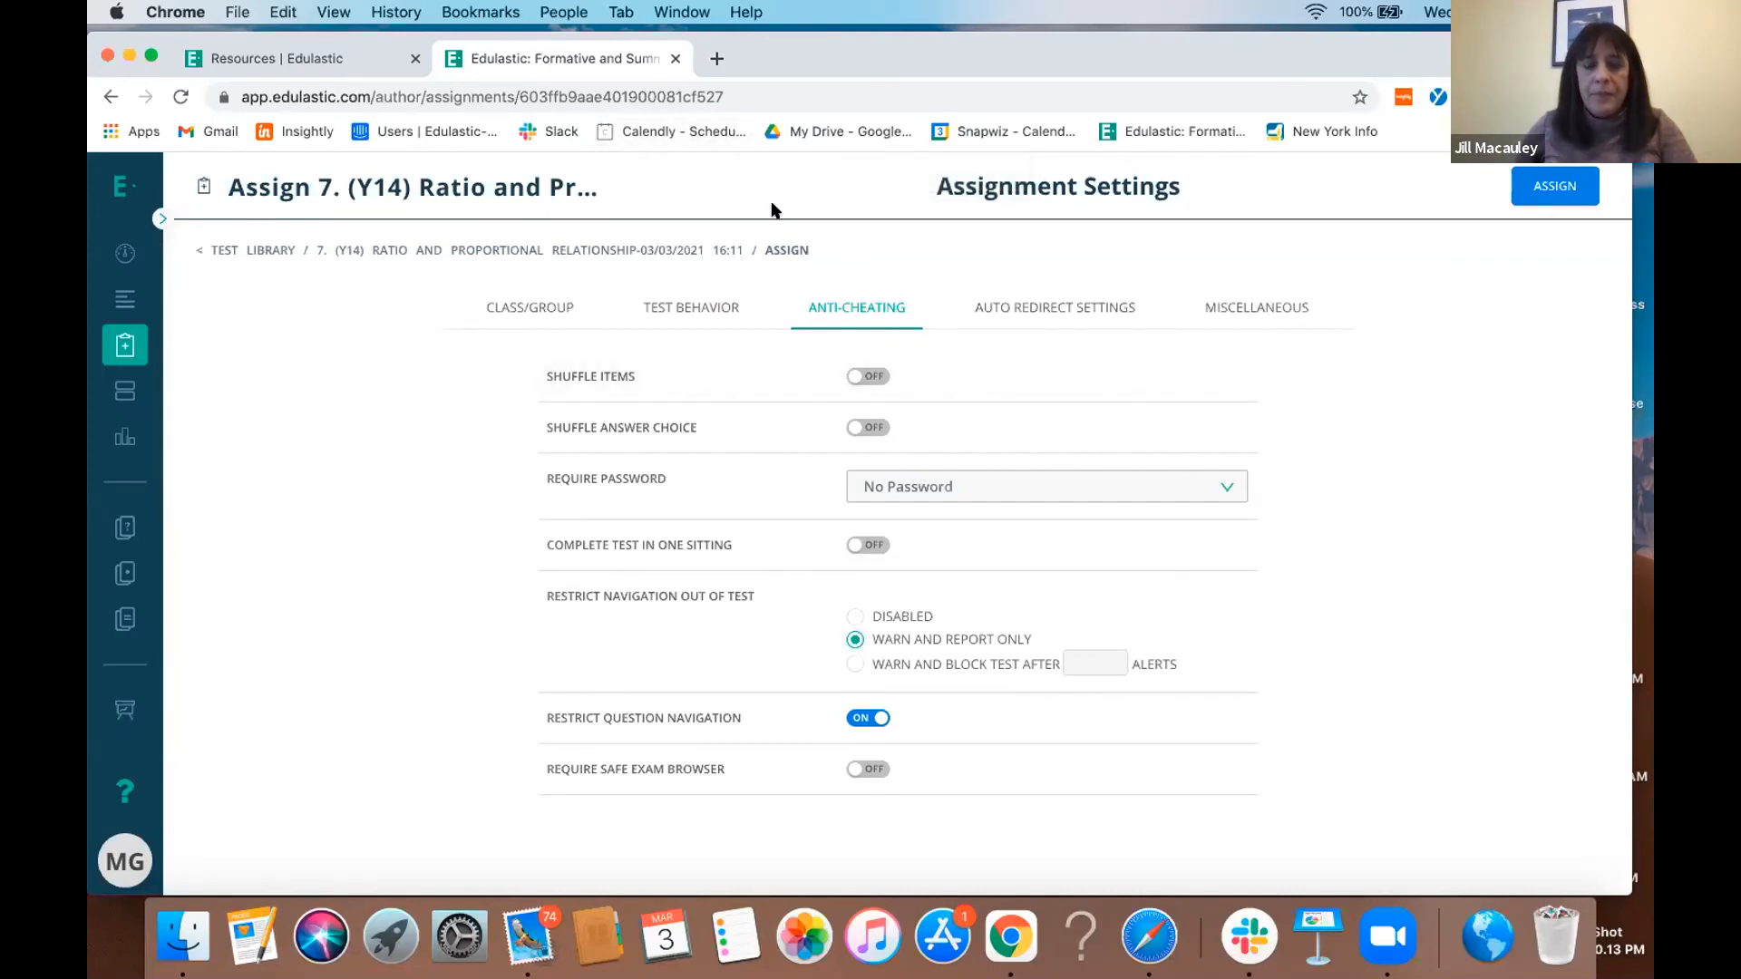
click(1044, 305)
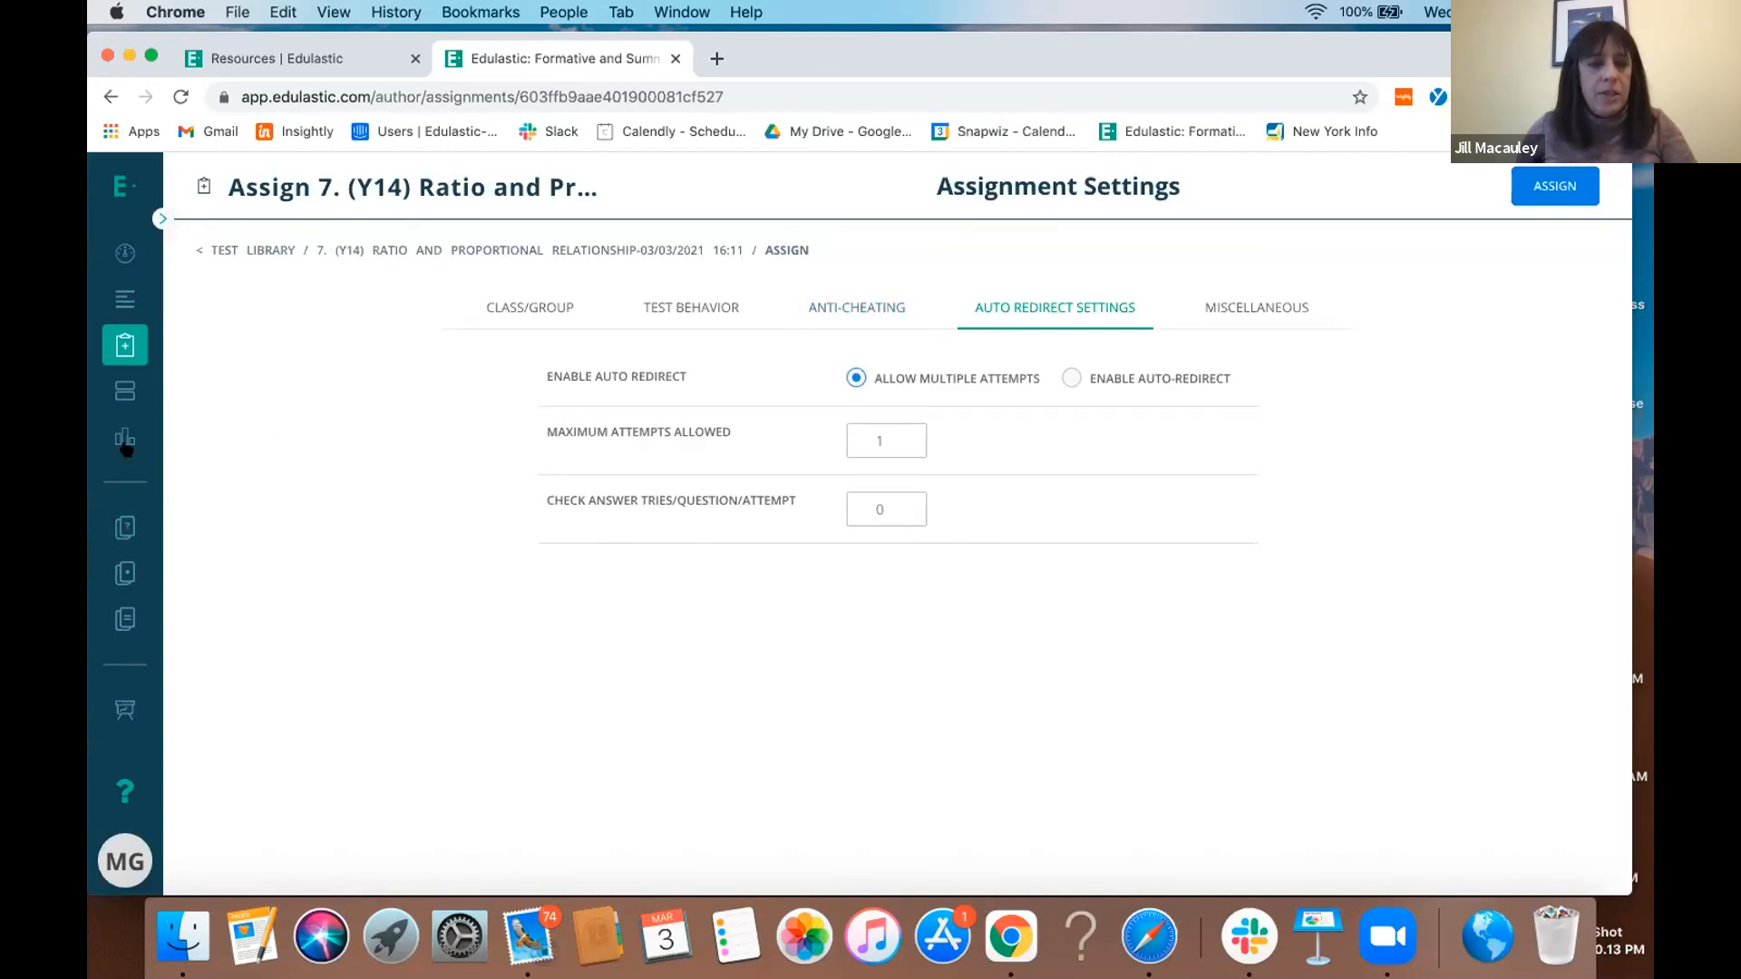
- Open the live class board for the NH Practice Assessment from the assignments list and turn on presentation mode to anonymize student names
click(119, 335)
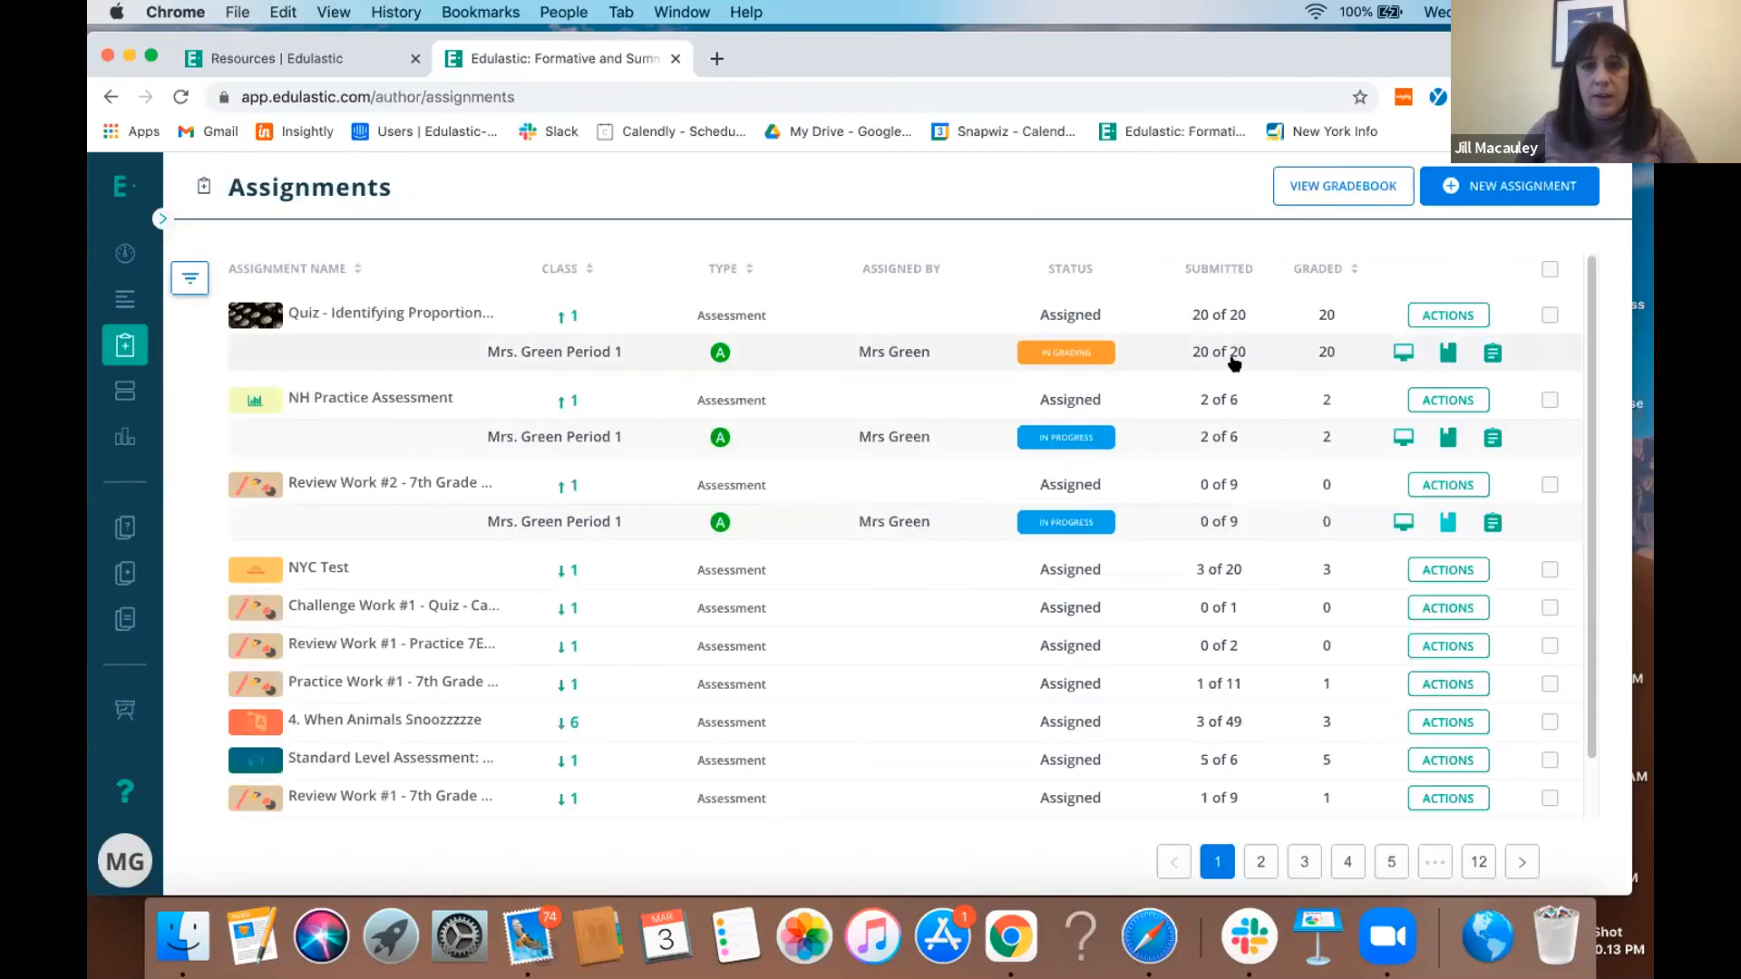
click(1400, 439)
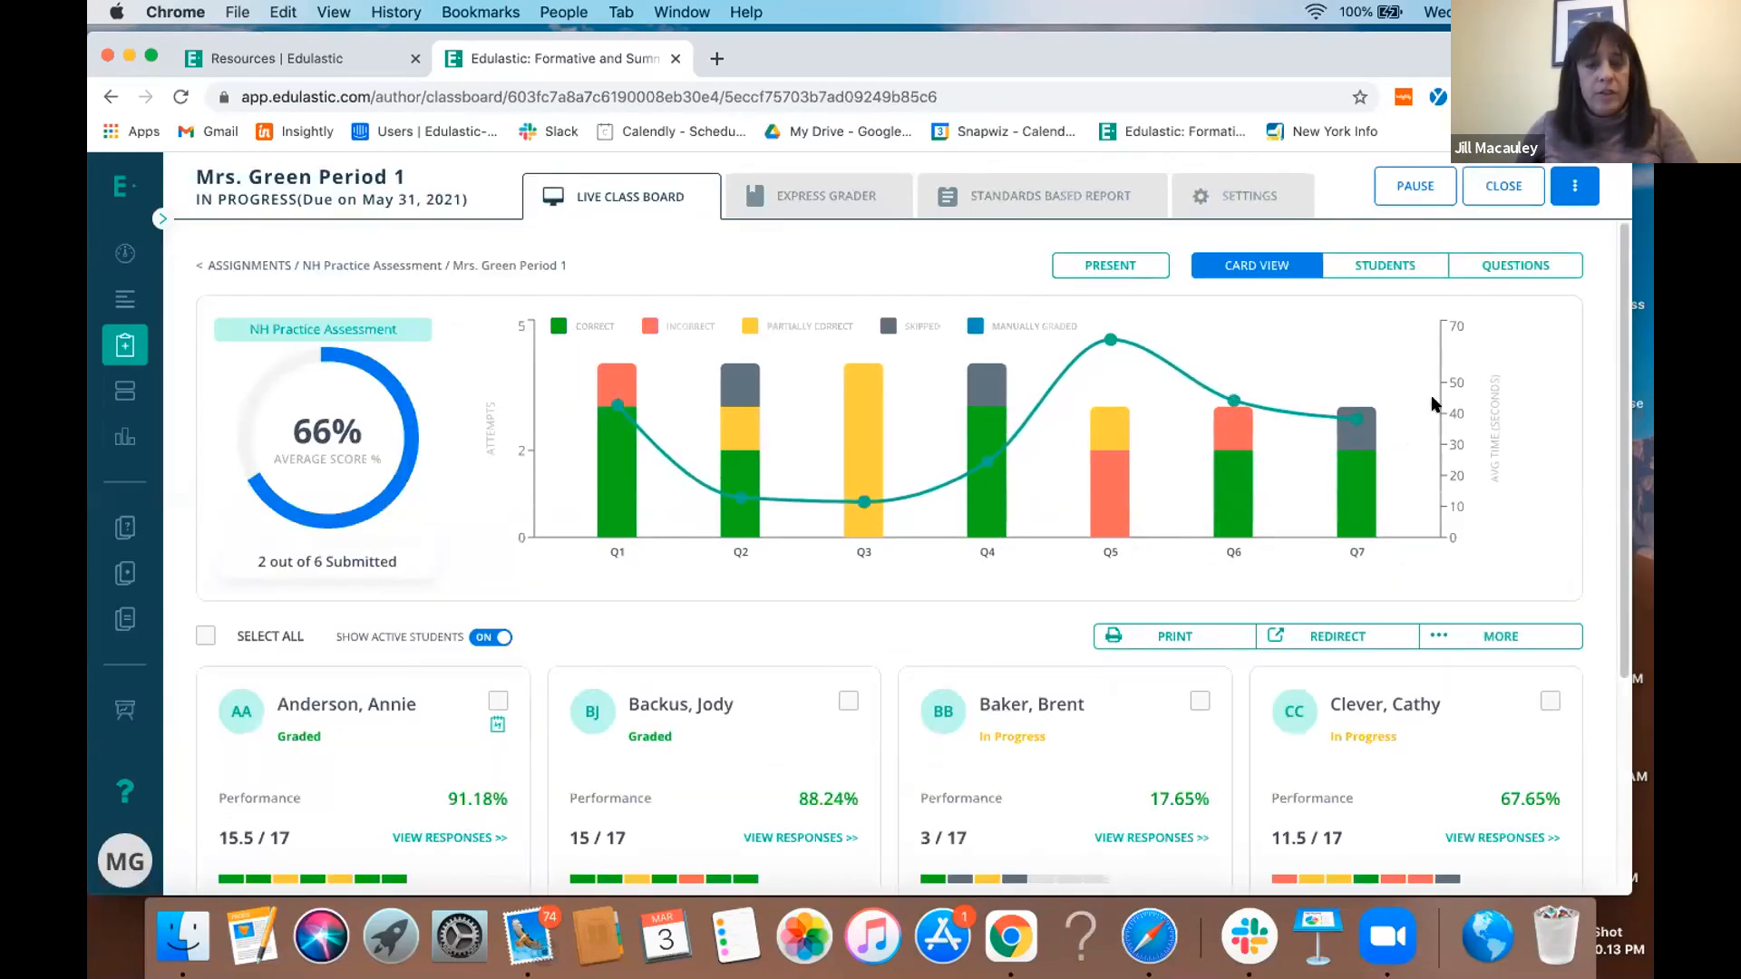
click(1113, 268)
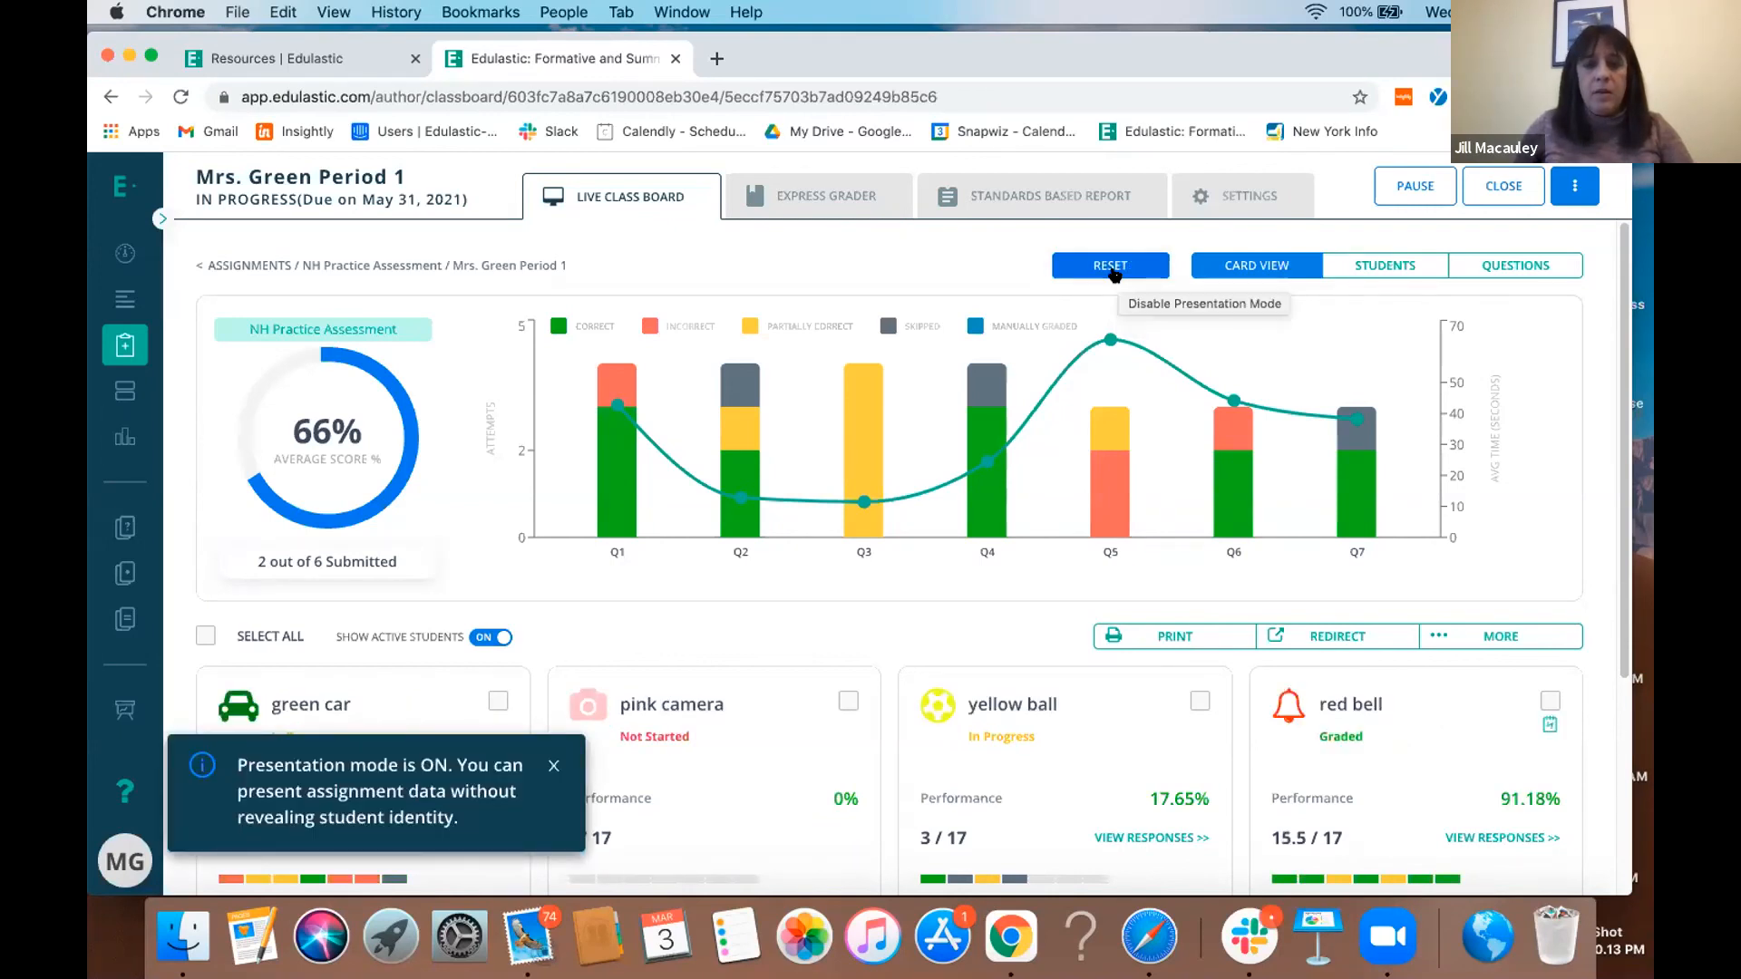
click(1113, 268)
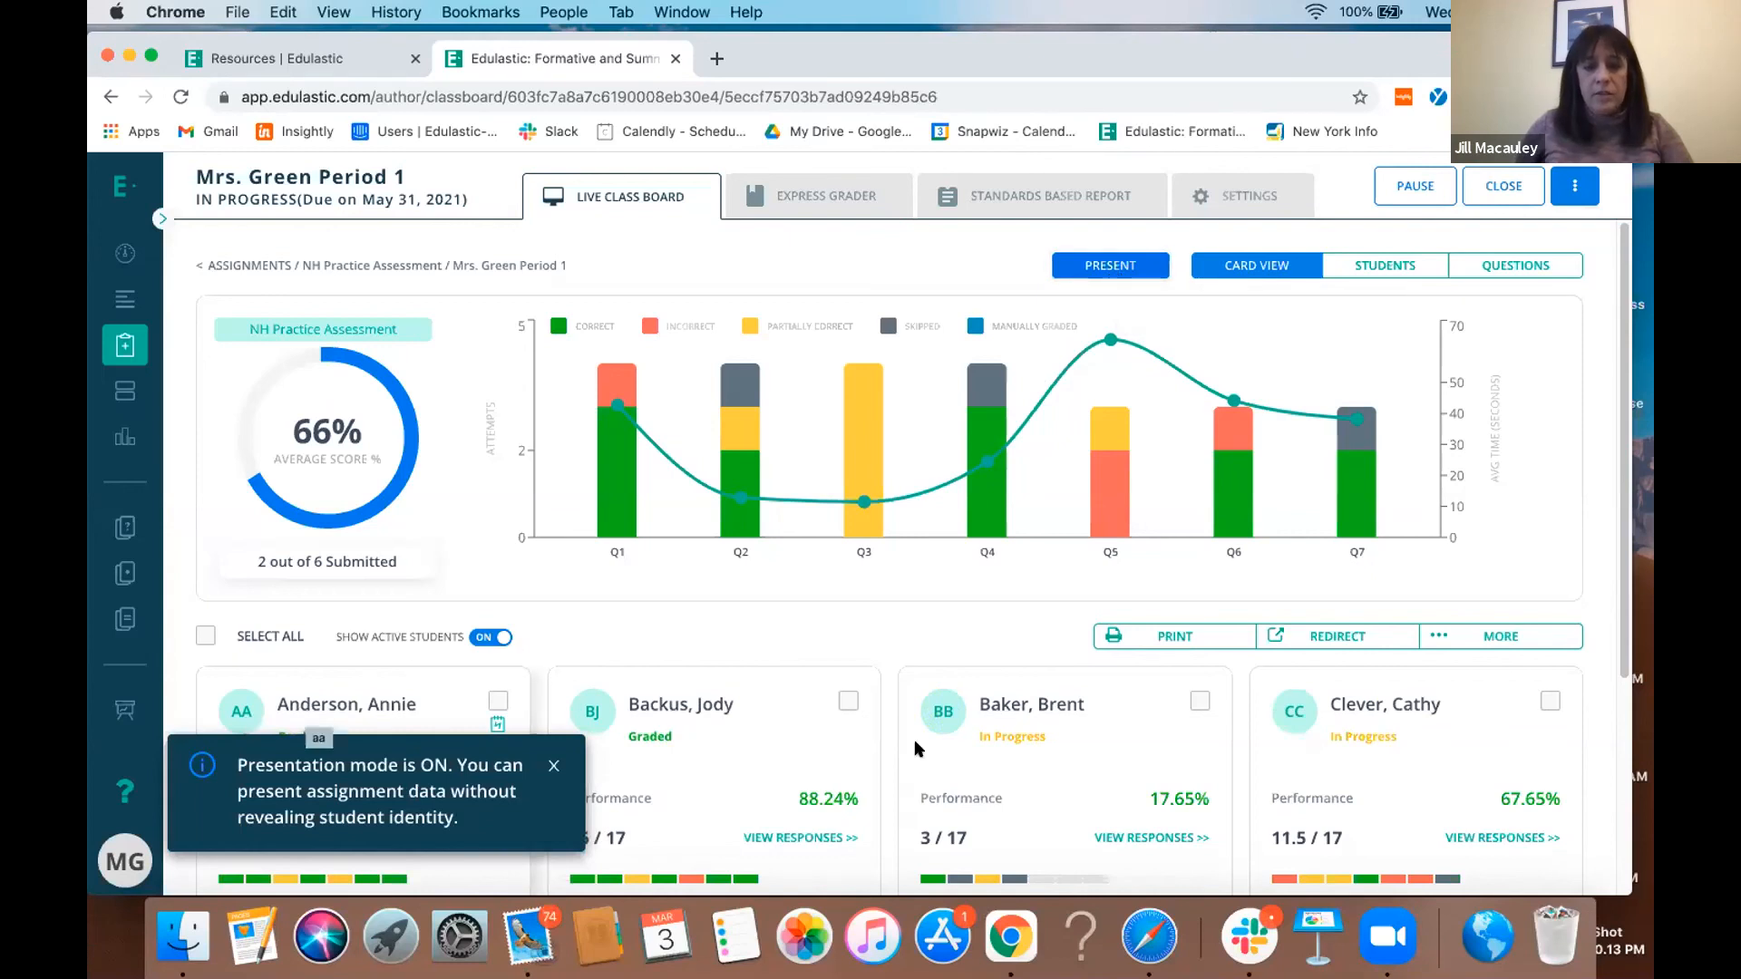
click(1102, 270)
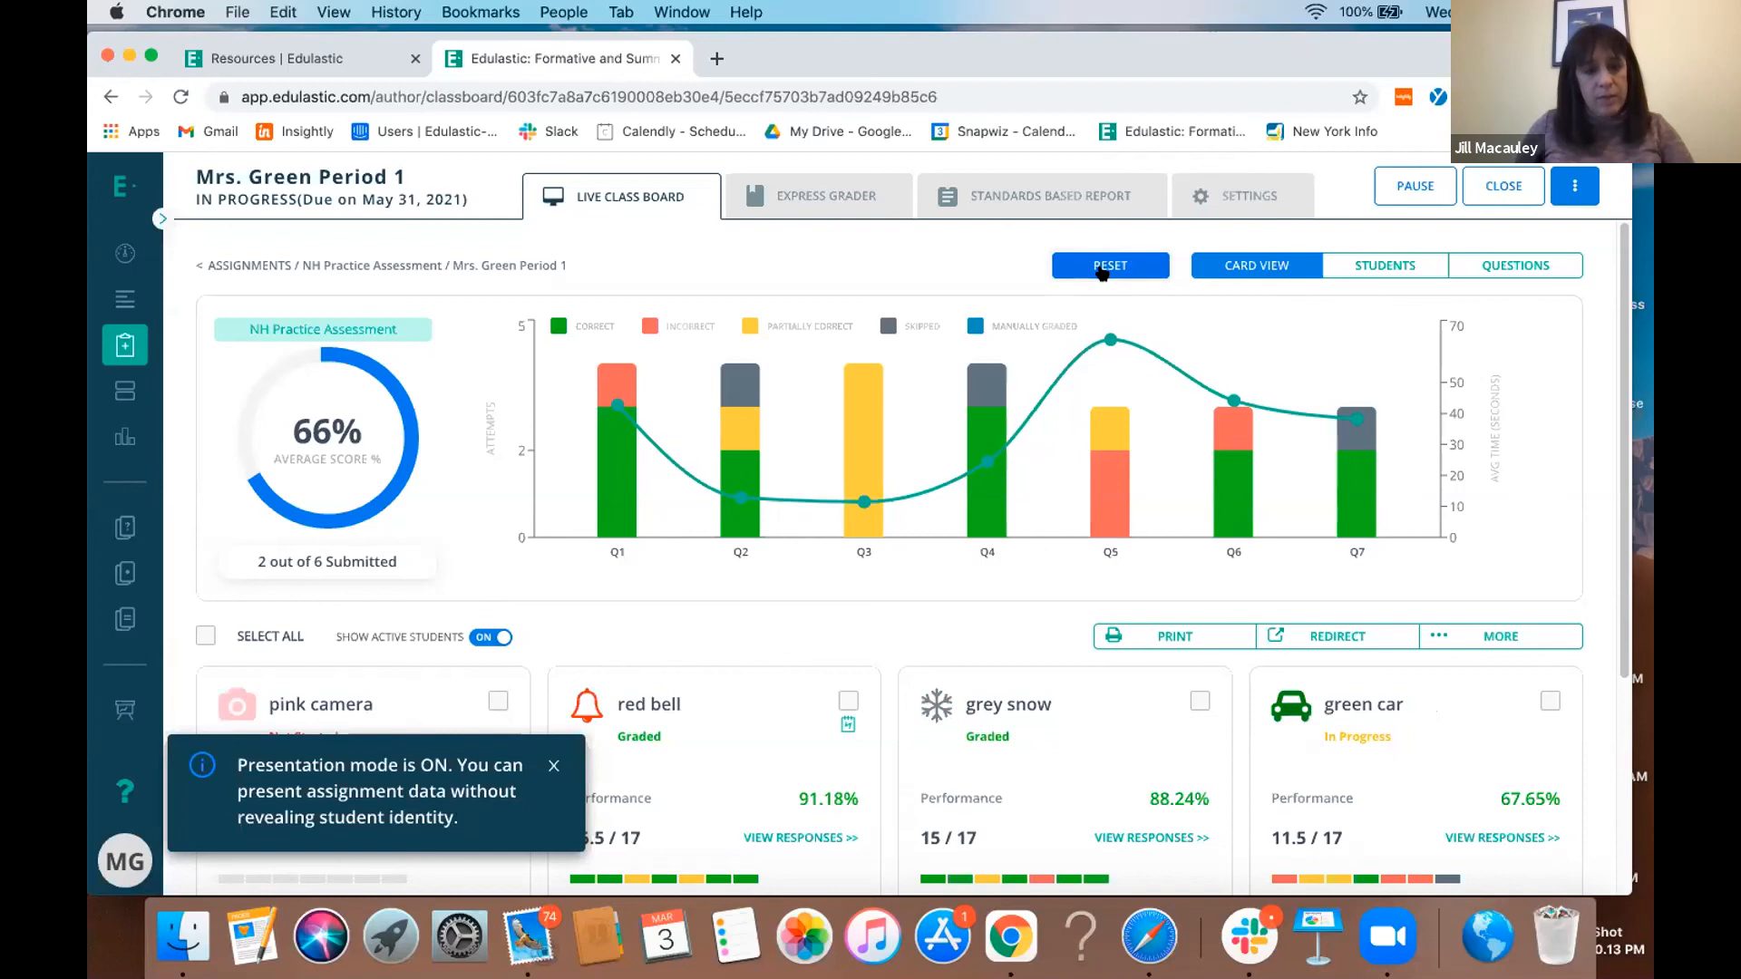
- Look over the anonymized student cards and the question performance chart, and turn presentation mode off
scroll(409, 562, down, 3)
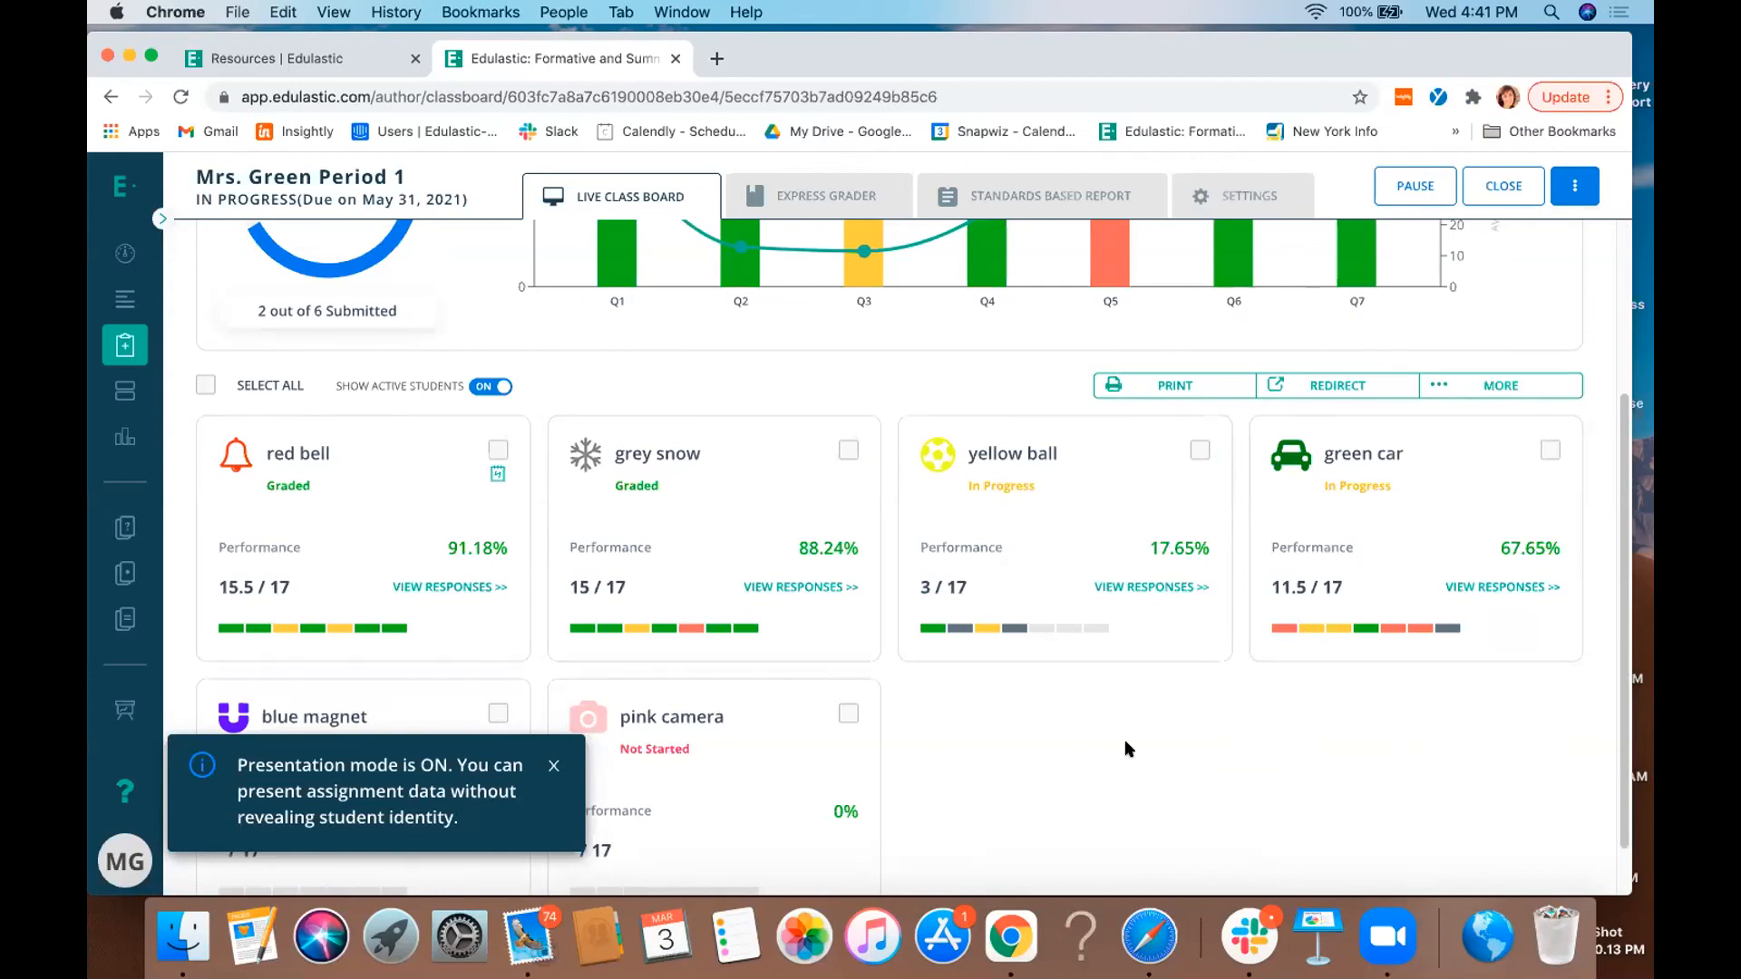
scroll(1124, 749, up, 3)
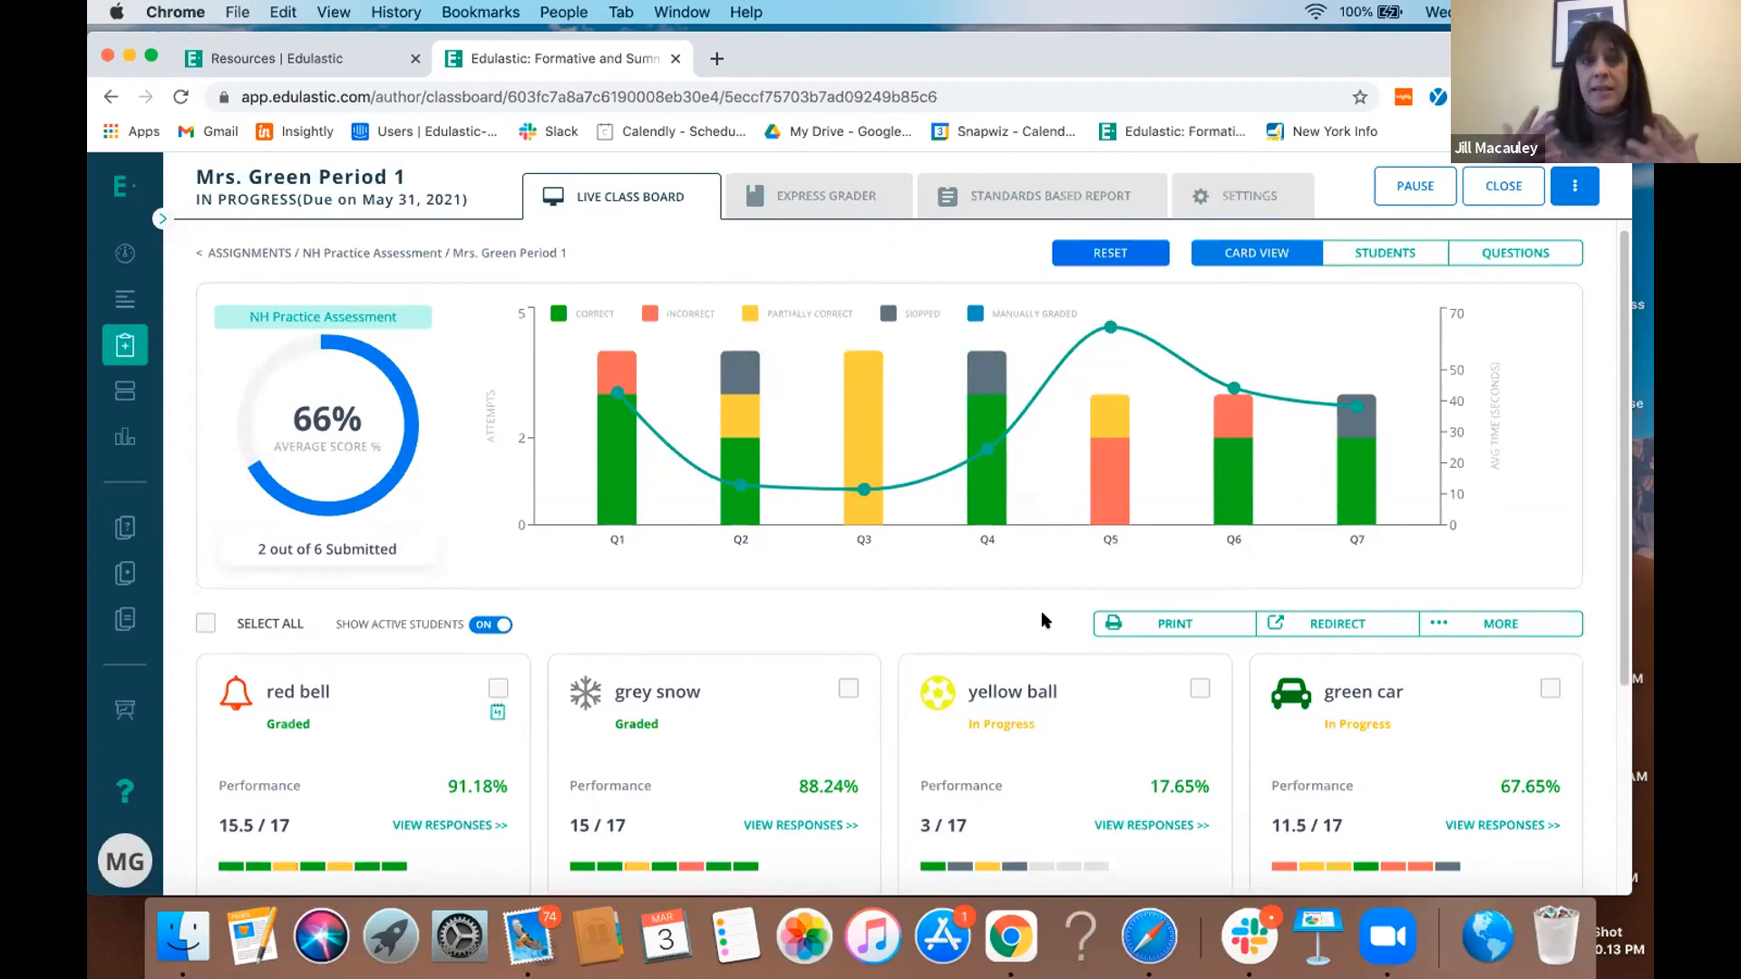
mouse_move(734, 508)
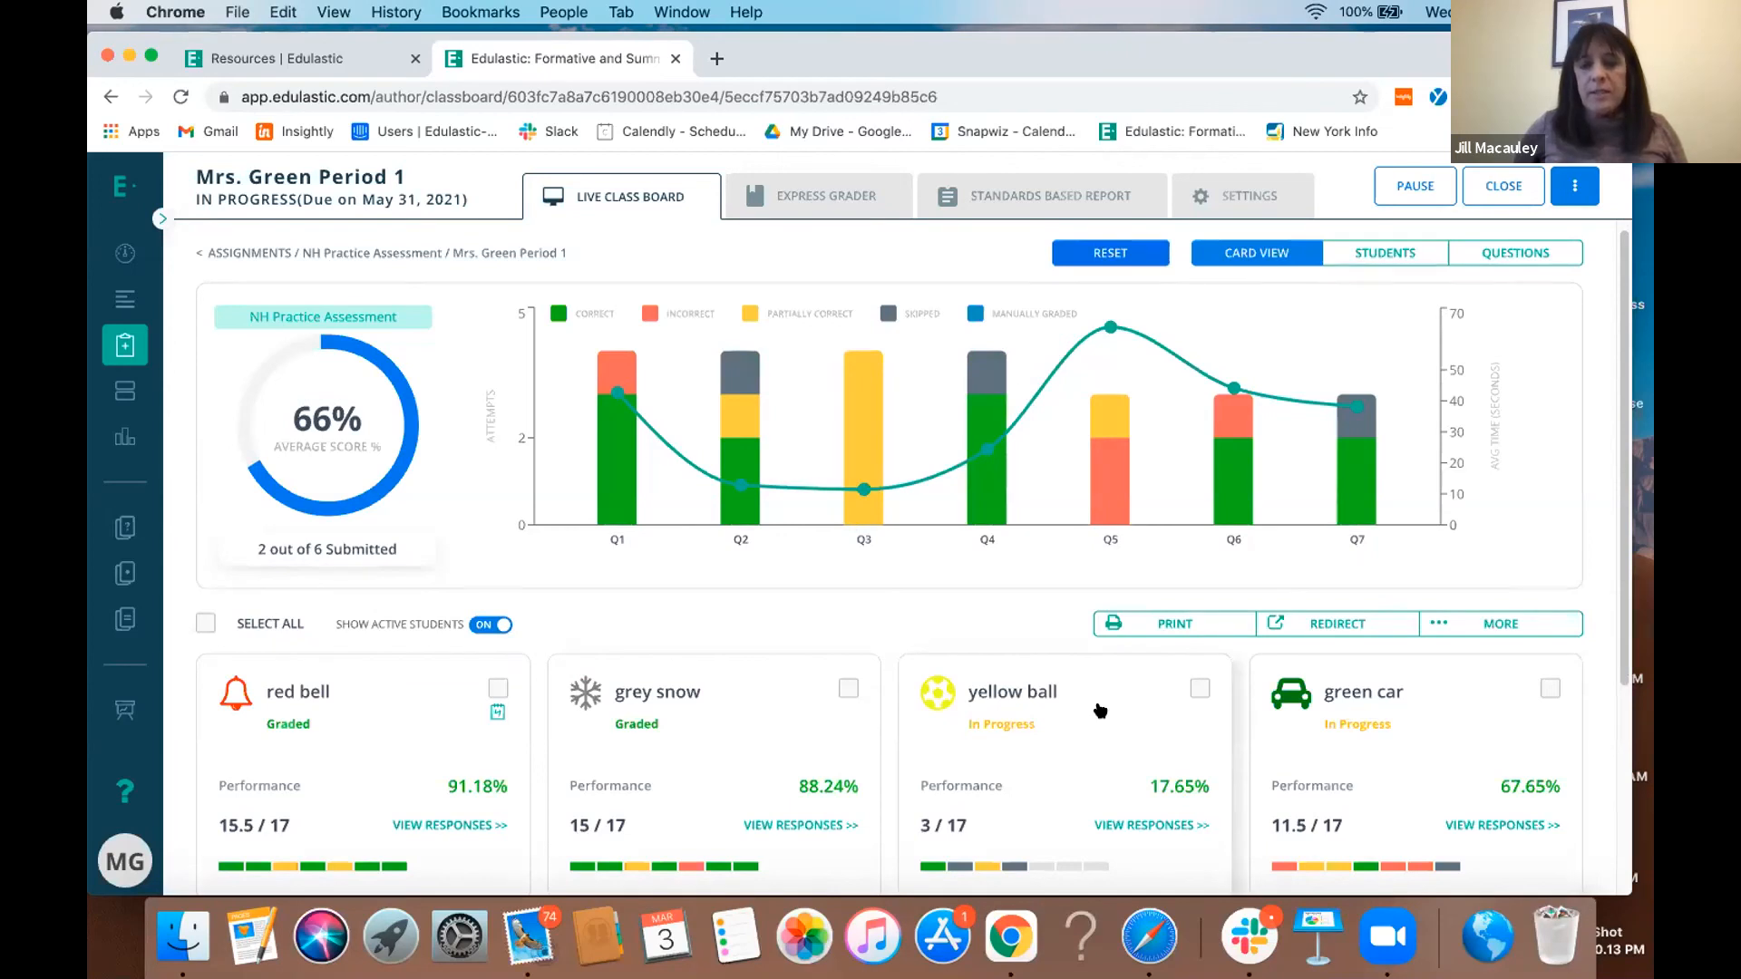
mouse_move(1142, 501)
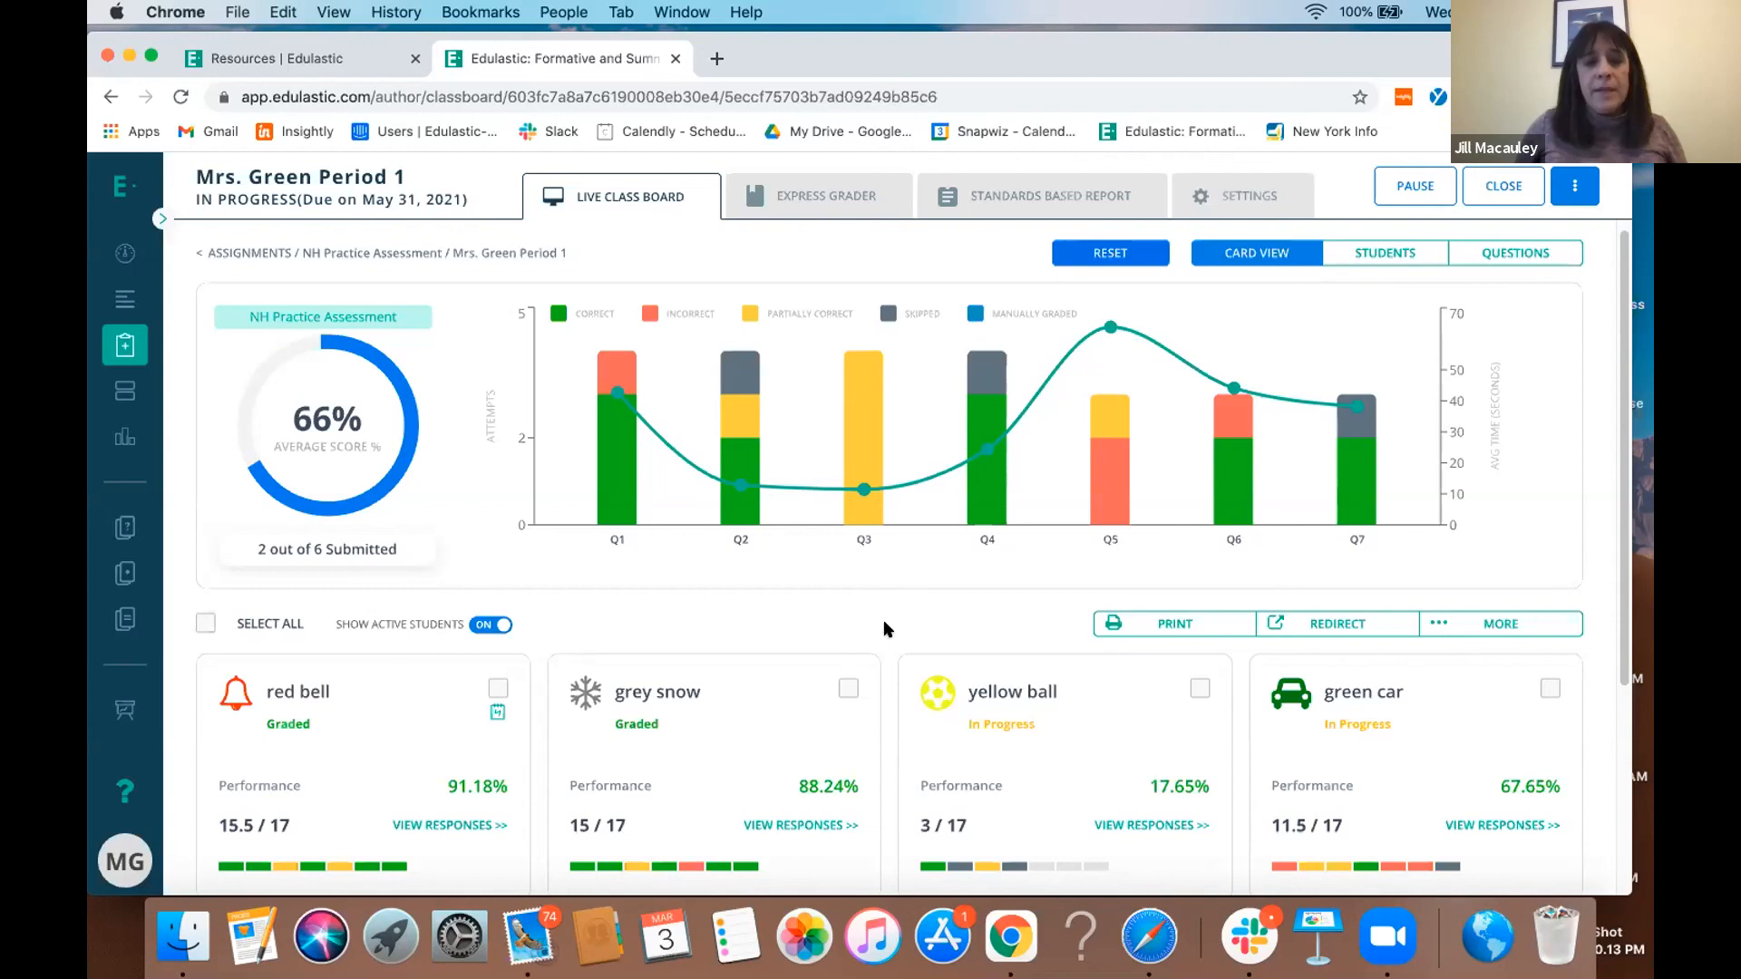
click(1098, 258)
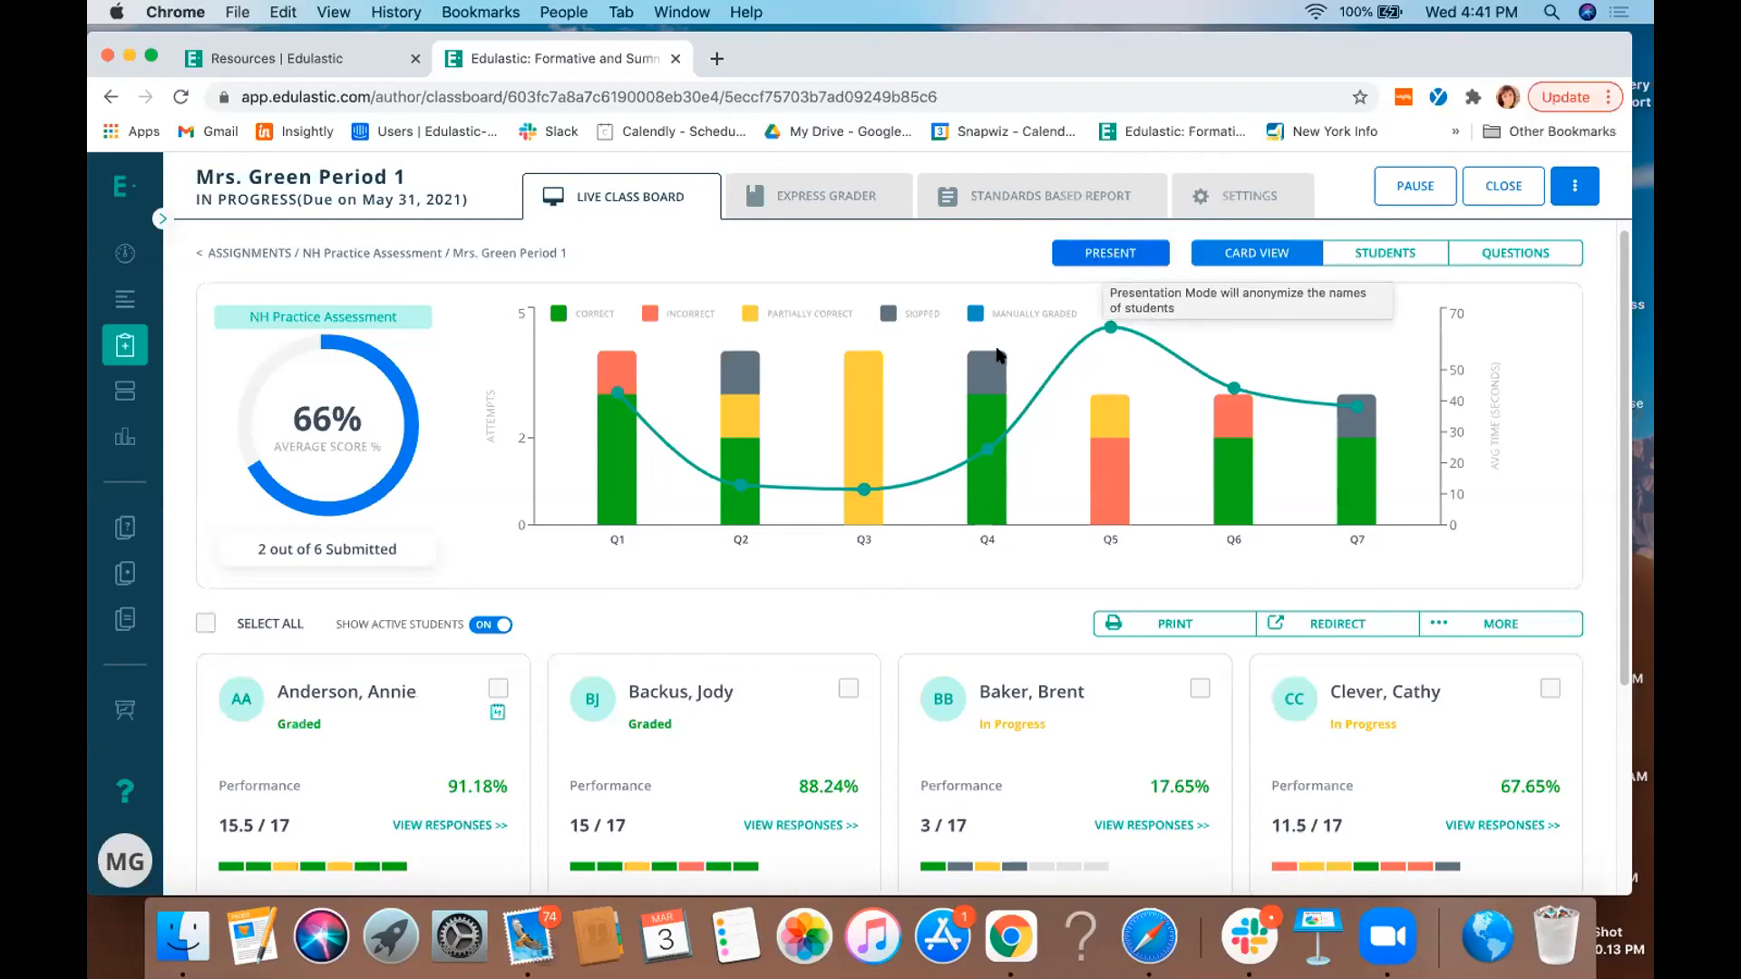
mouse_move(737, 476)
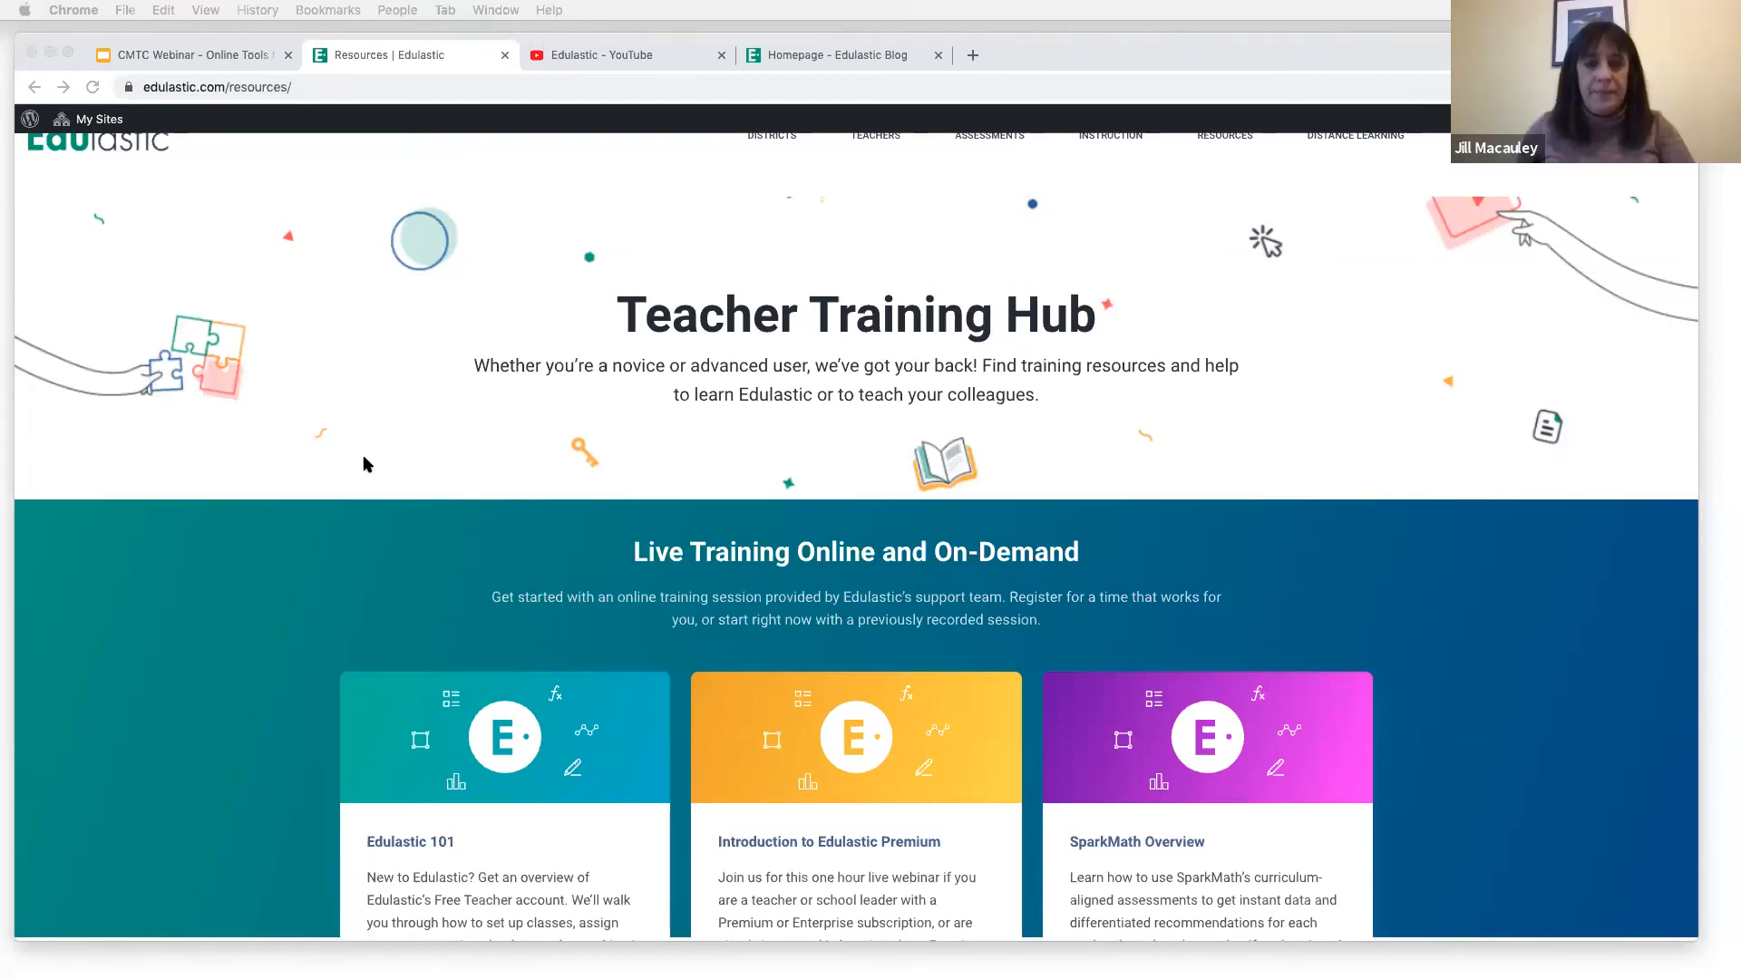
- Look through the Teacher Training Hub page, including live trainings, self-paced courses, professional certification, the training kit and help resources
drag(169, 944, 169, 978)
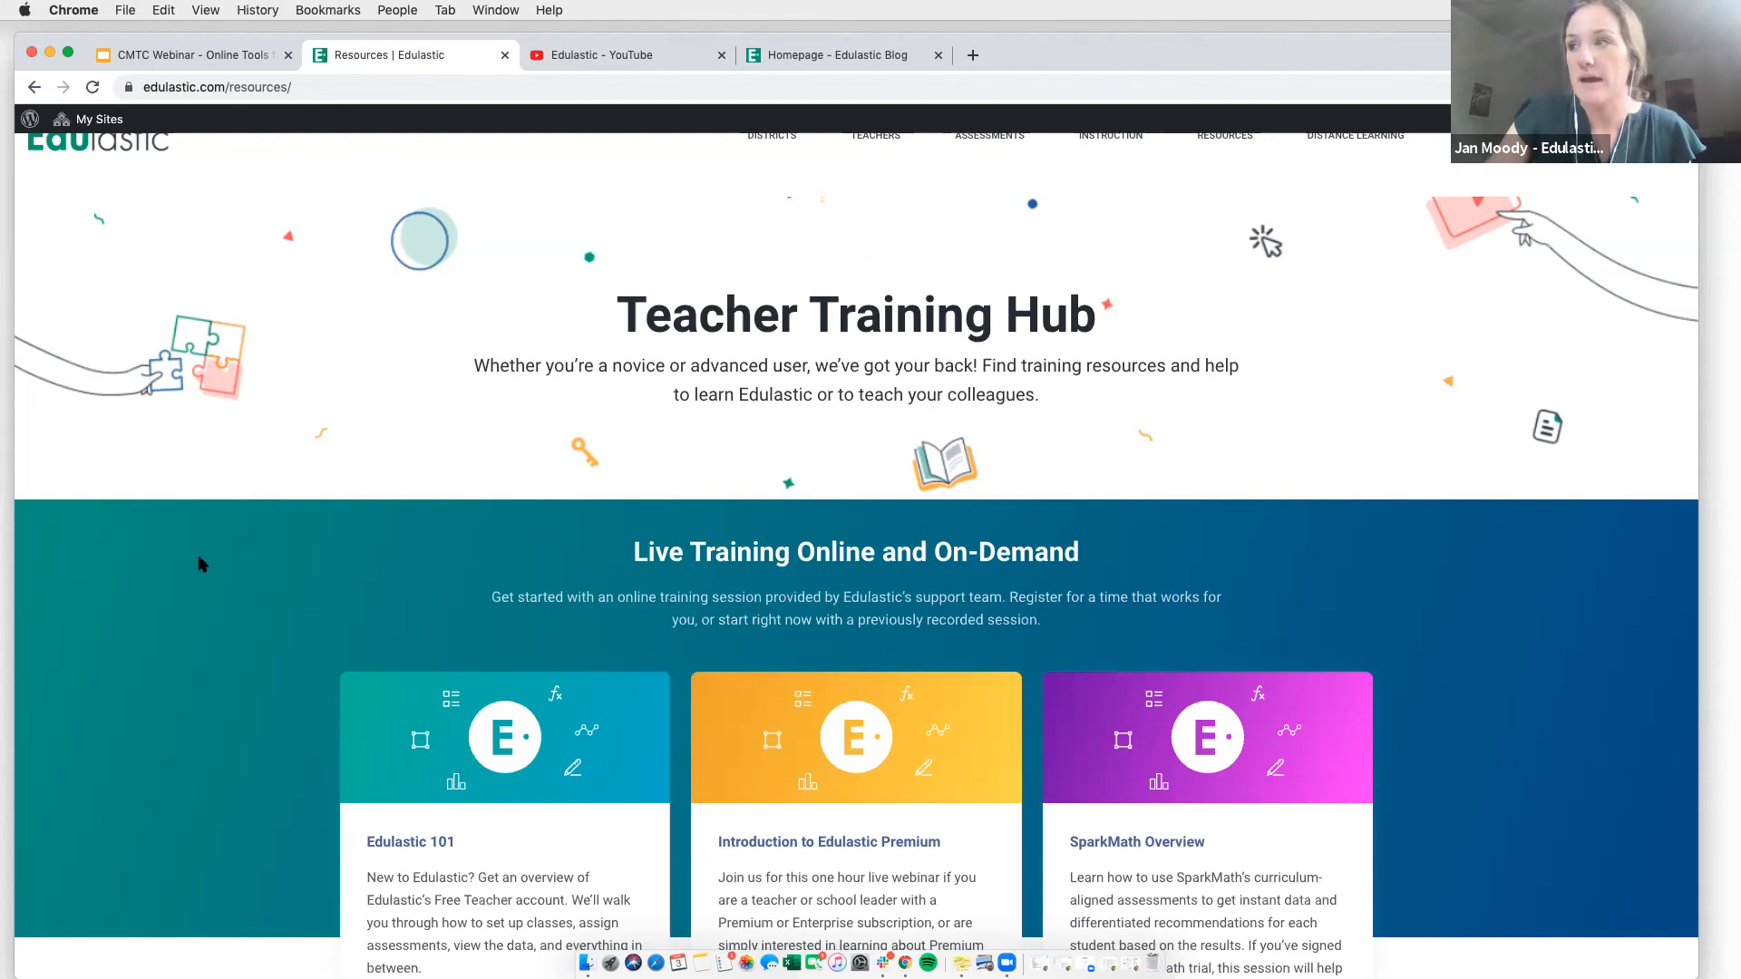
scroll(251, 709, down, 3)
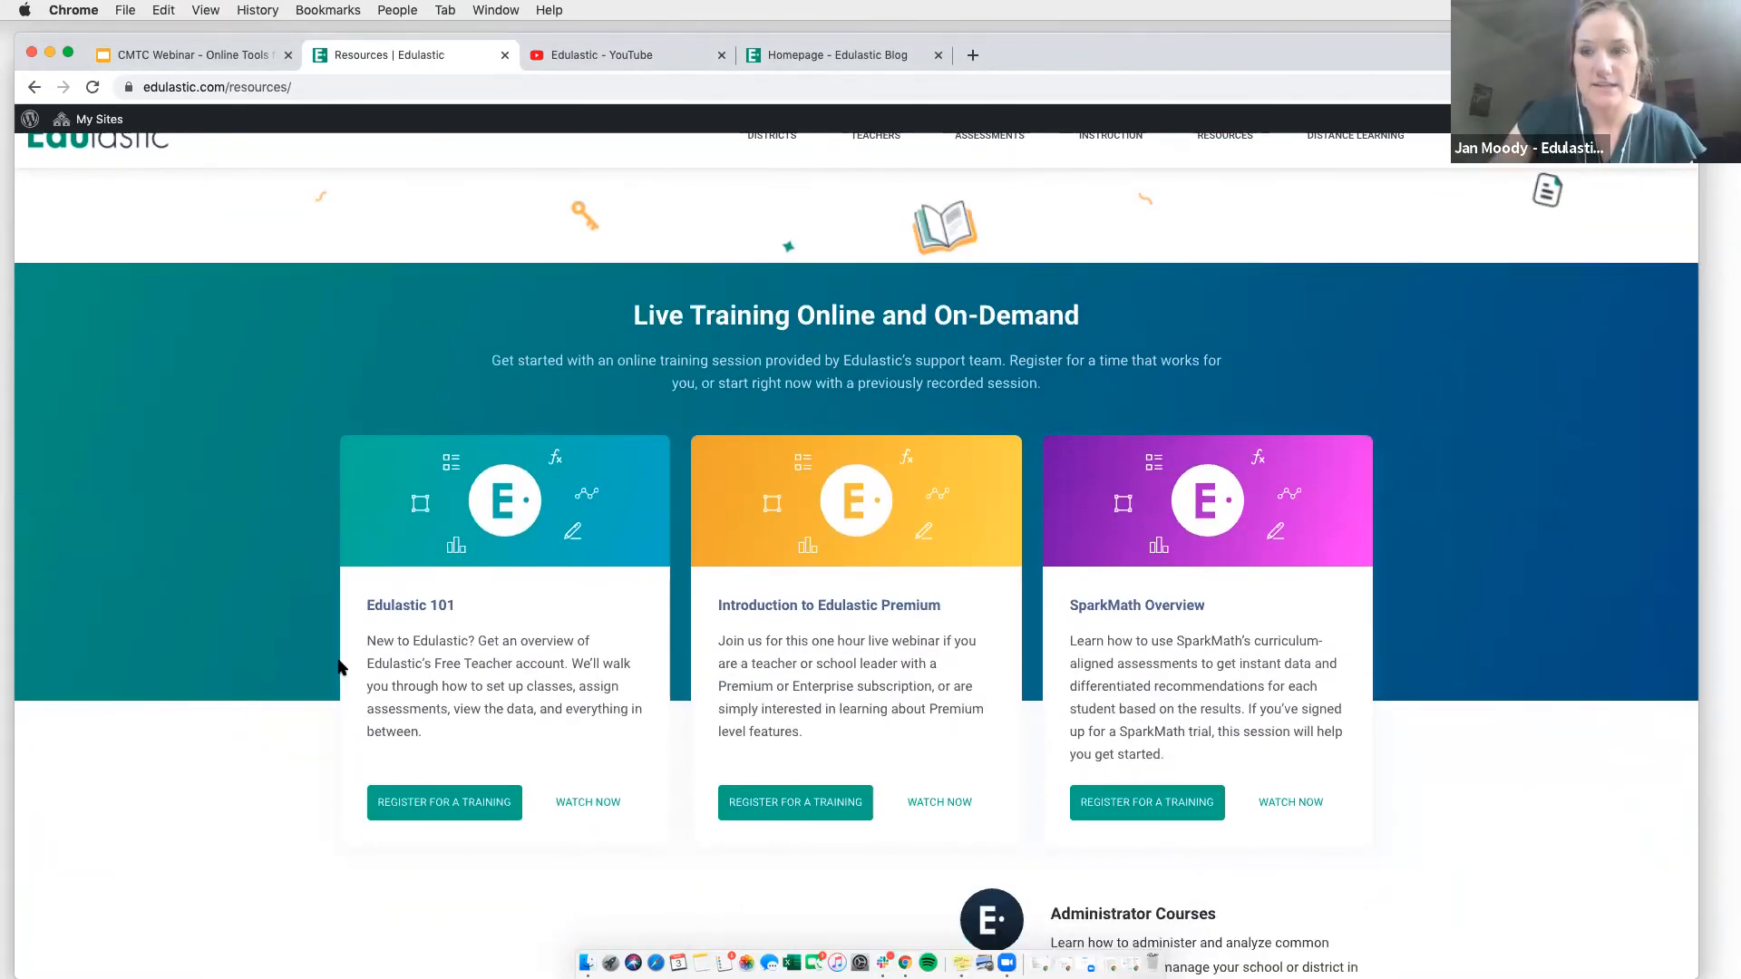
scroll(173, 706, down, 1)
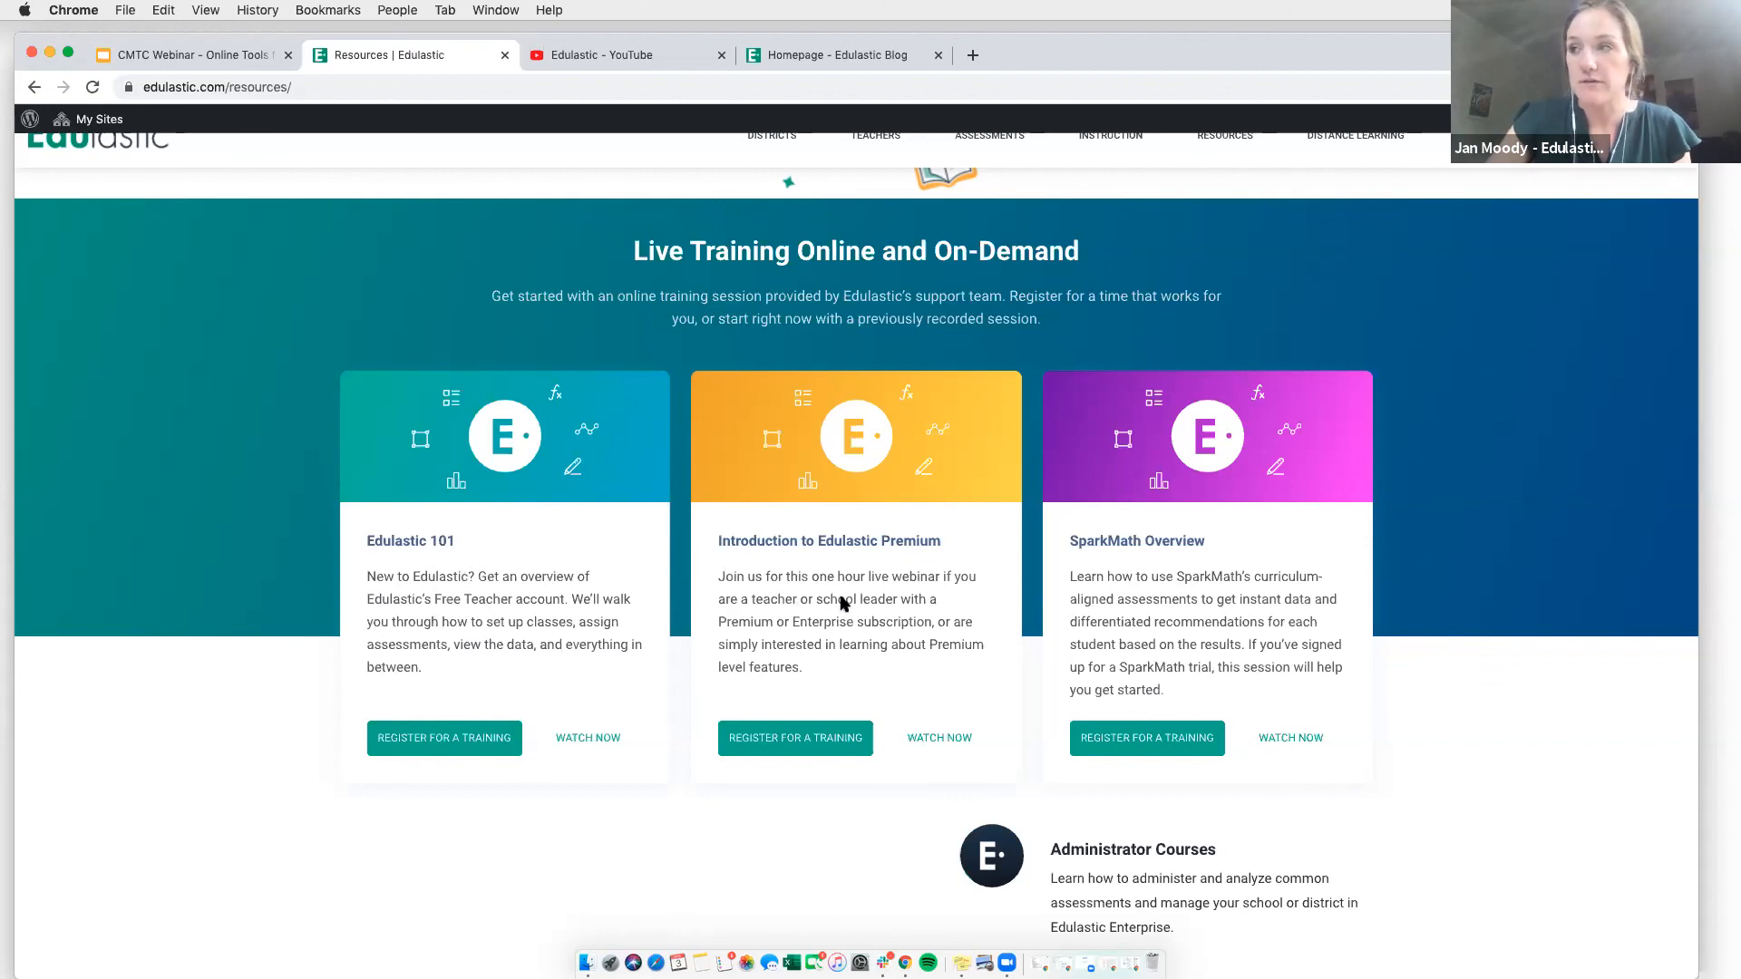
scroll(788, 594, down, 1)
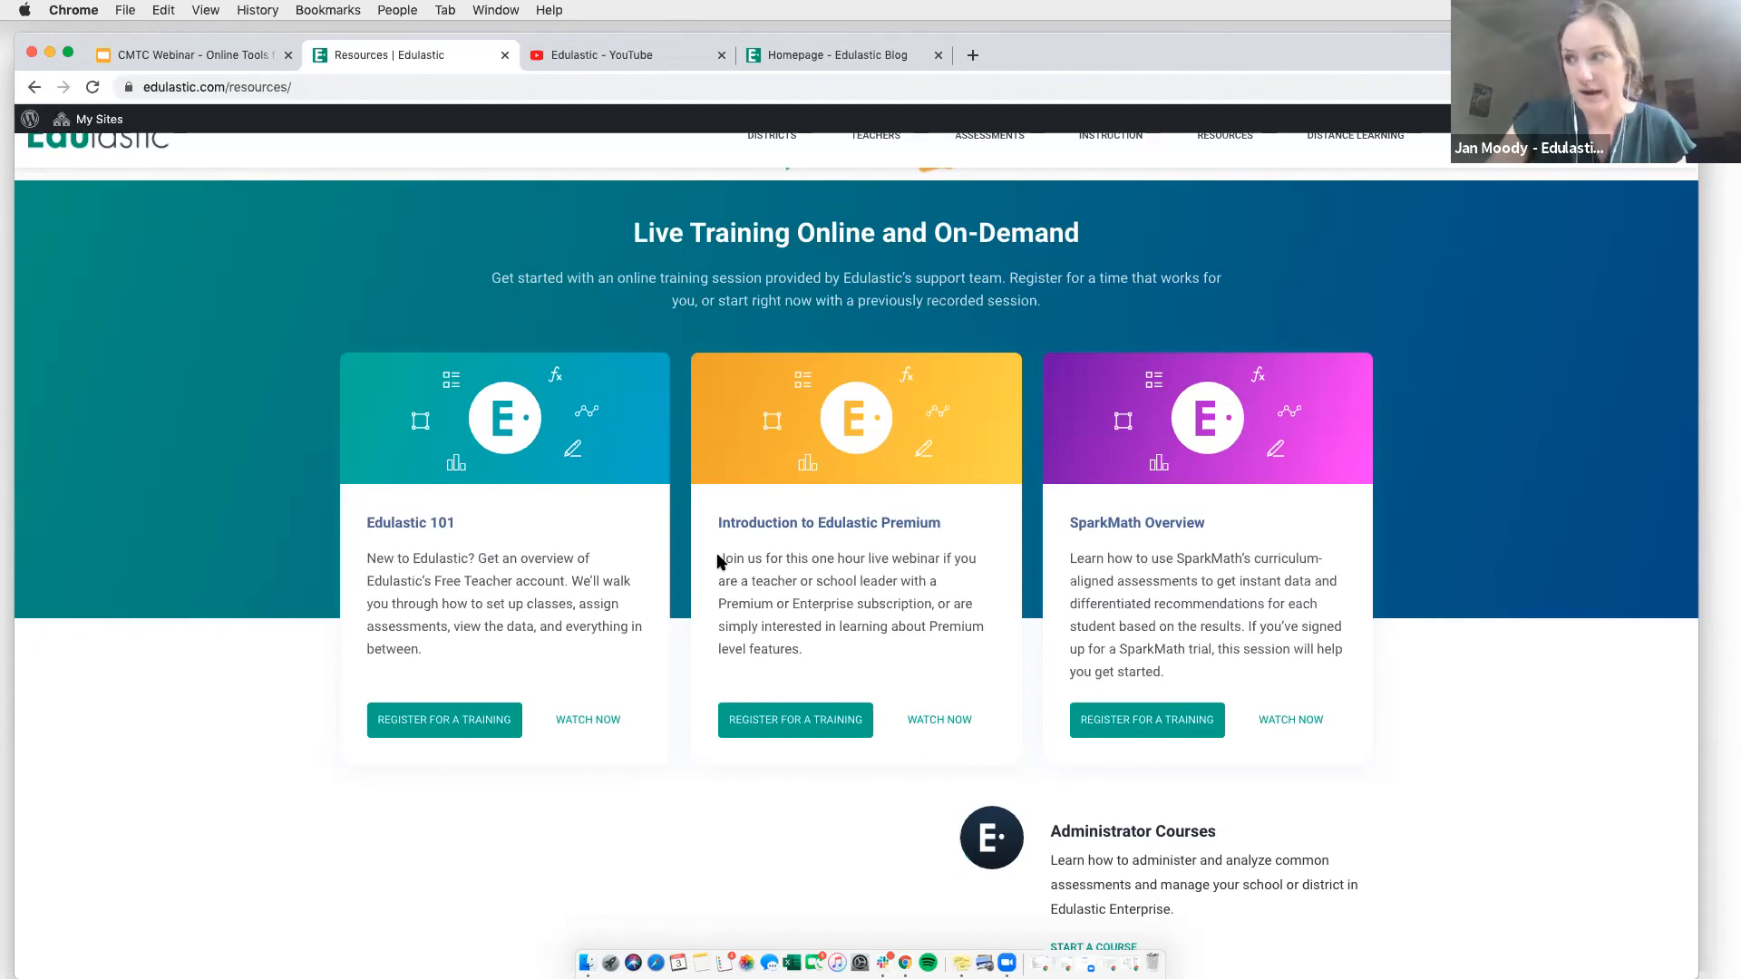
scroll(718, 562, down, 5)
scroll(720, 563, down, 6)
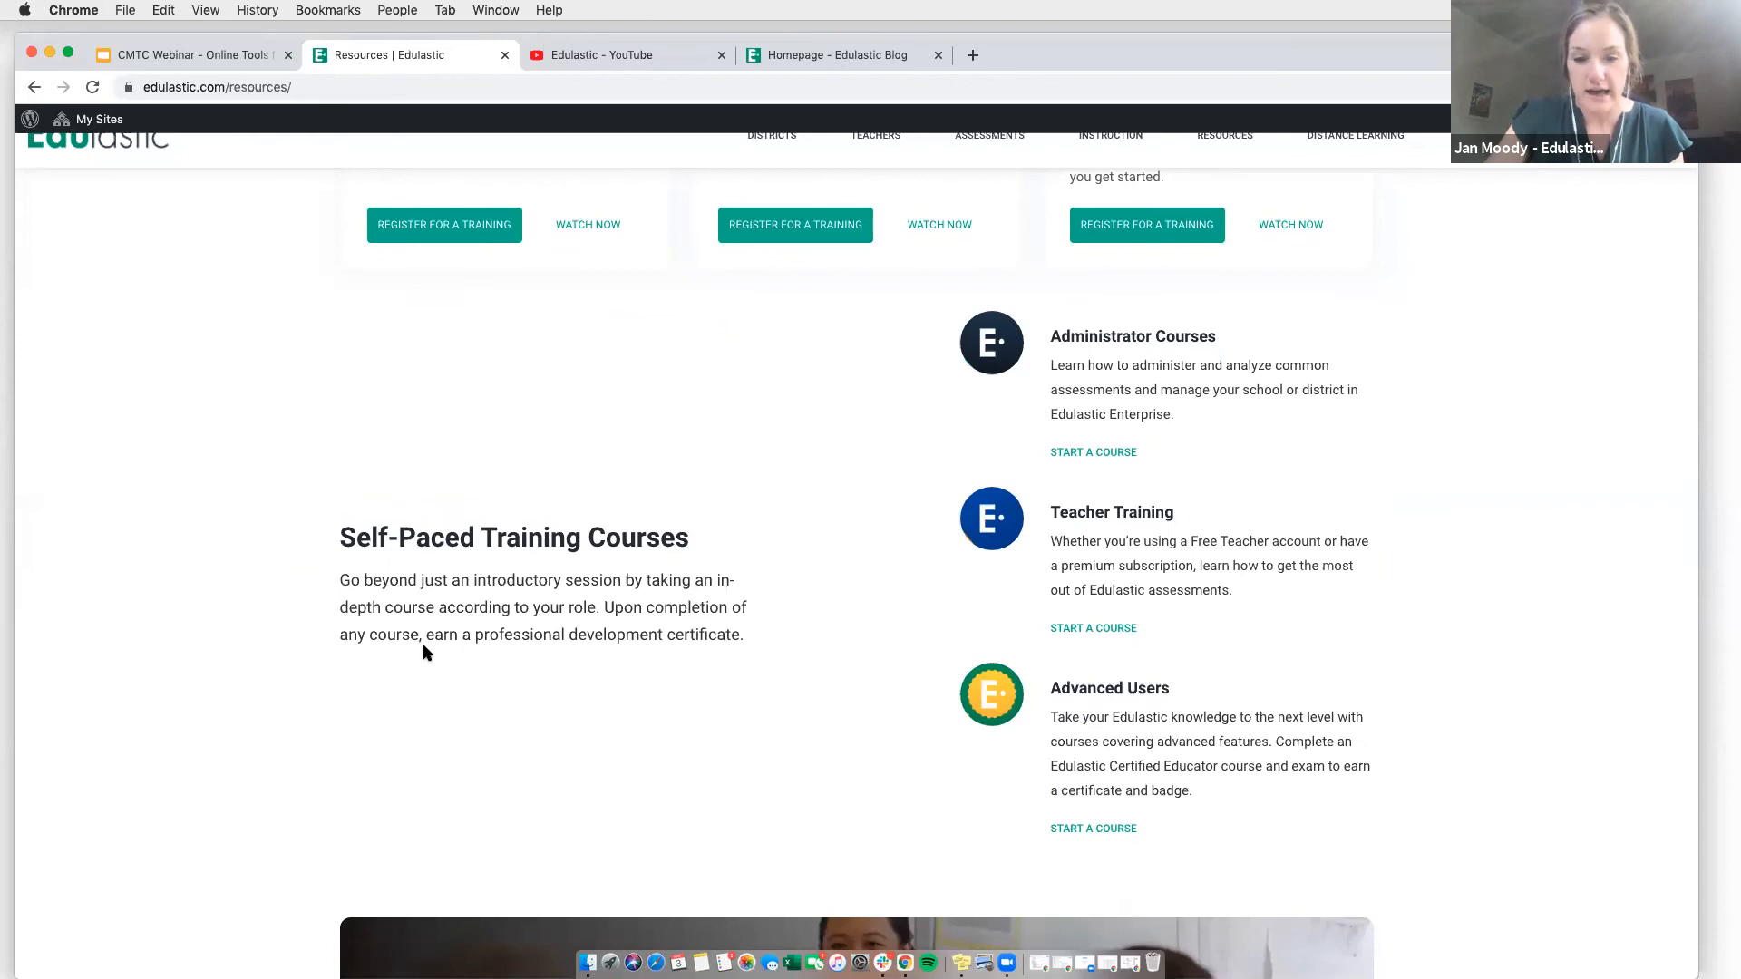
scroll(423, 649, down, 3)
scroll(425, 652, down, 18)
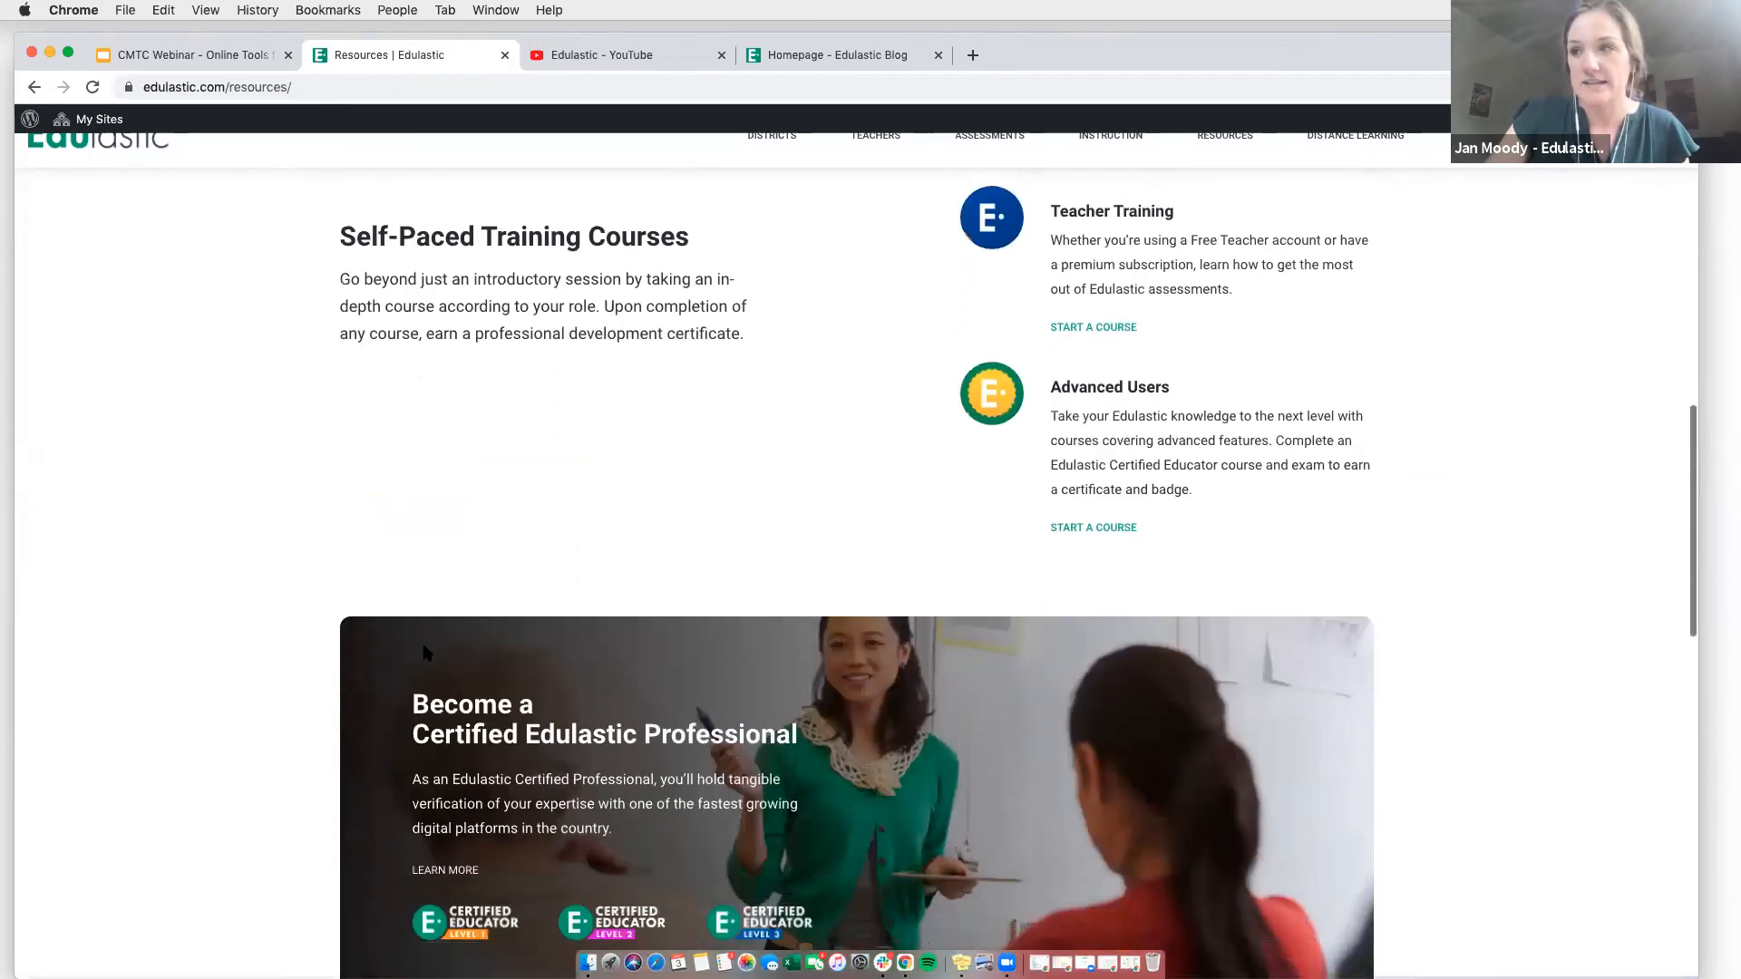
scroll(423, 646, down, 11)
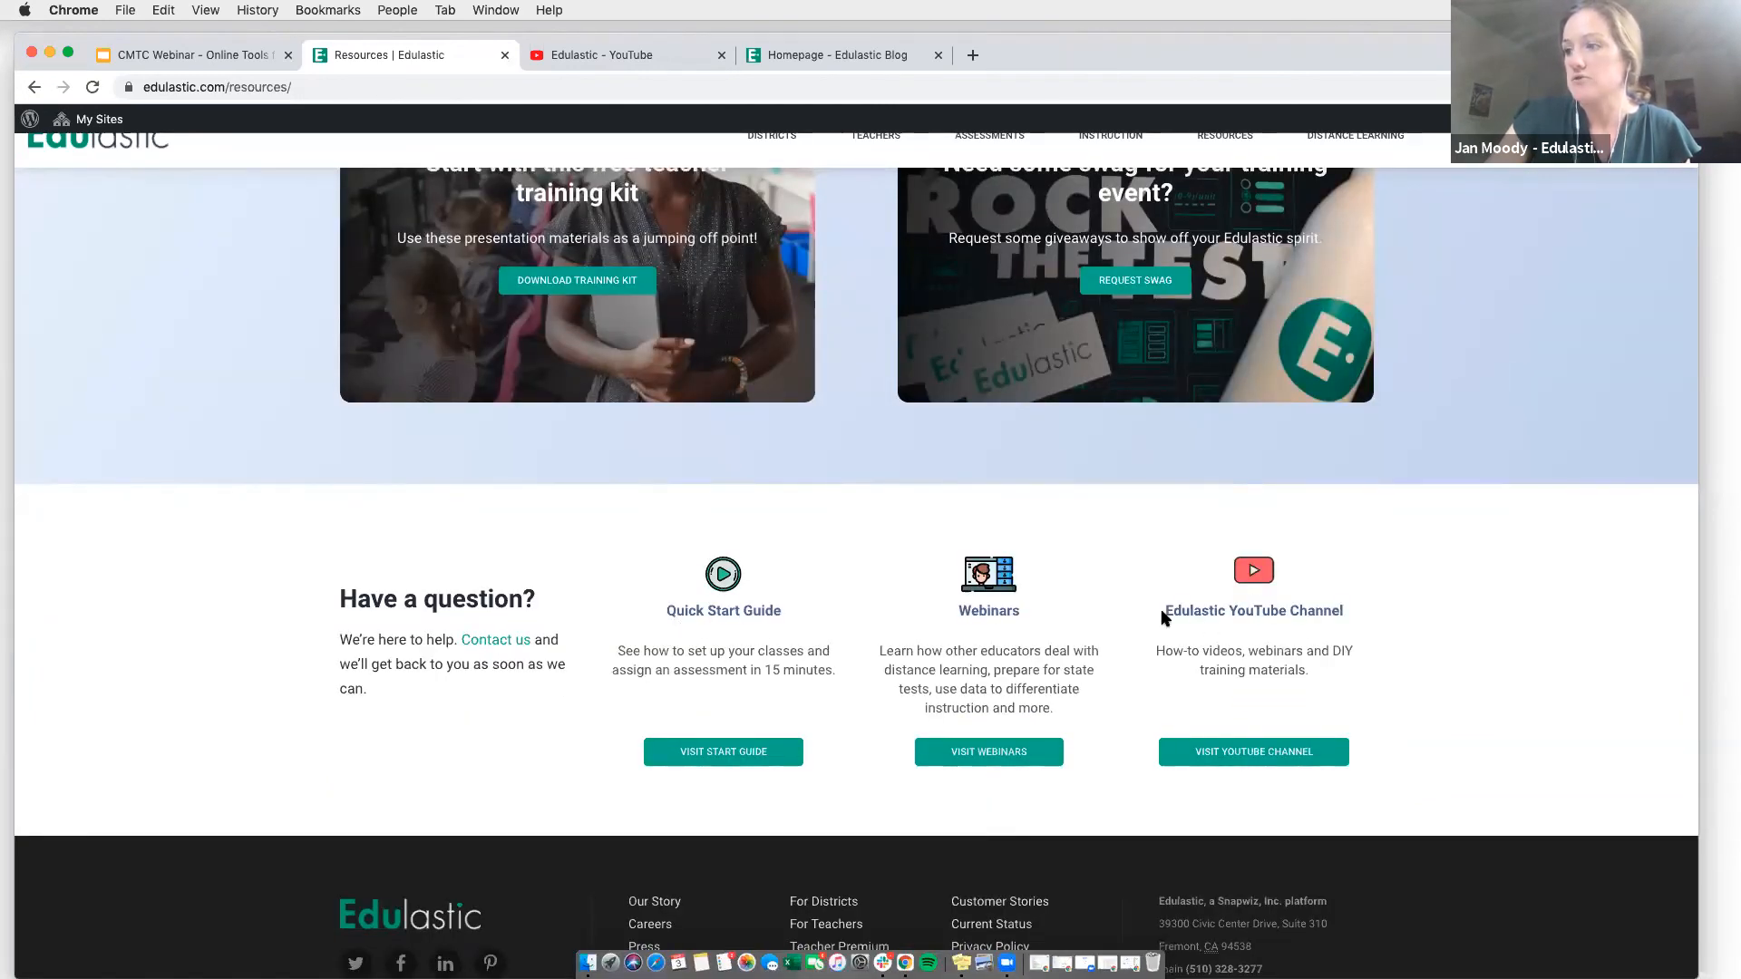
- Browse the Edulastic YouTube channel's quick start guides, subject webinars and Edulastic 101, Premium and Enterprise webinars
click(594, 57)
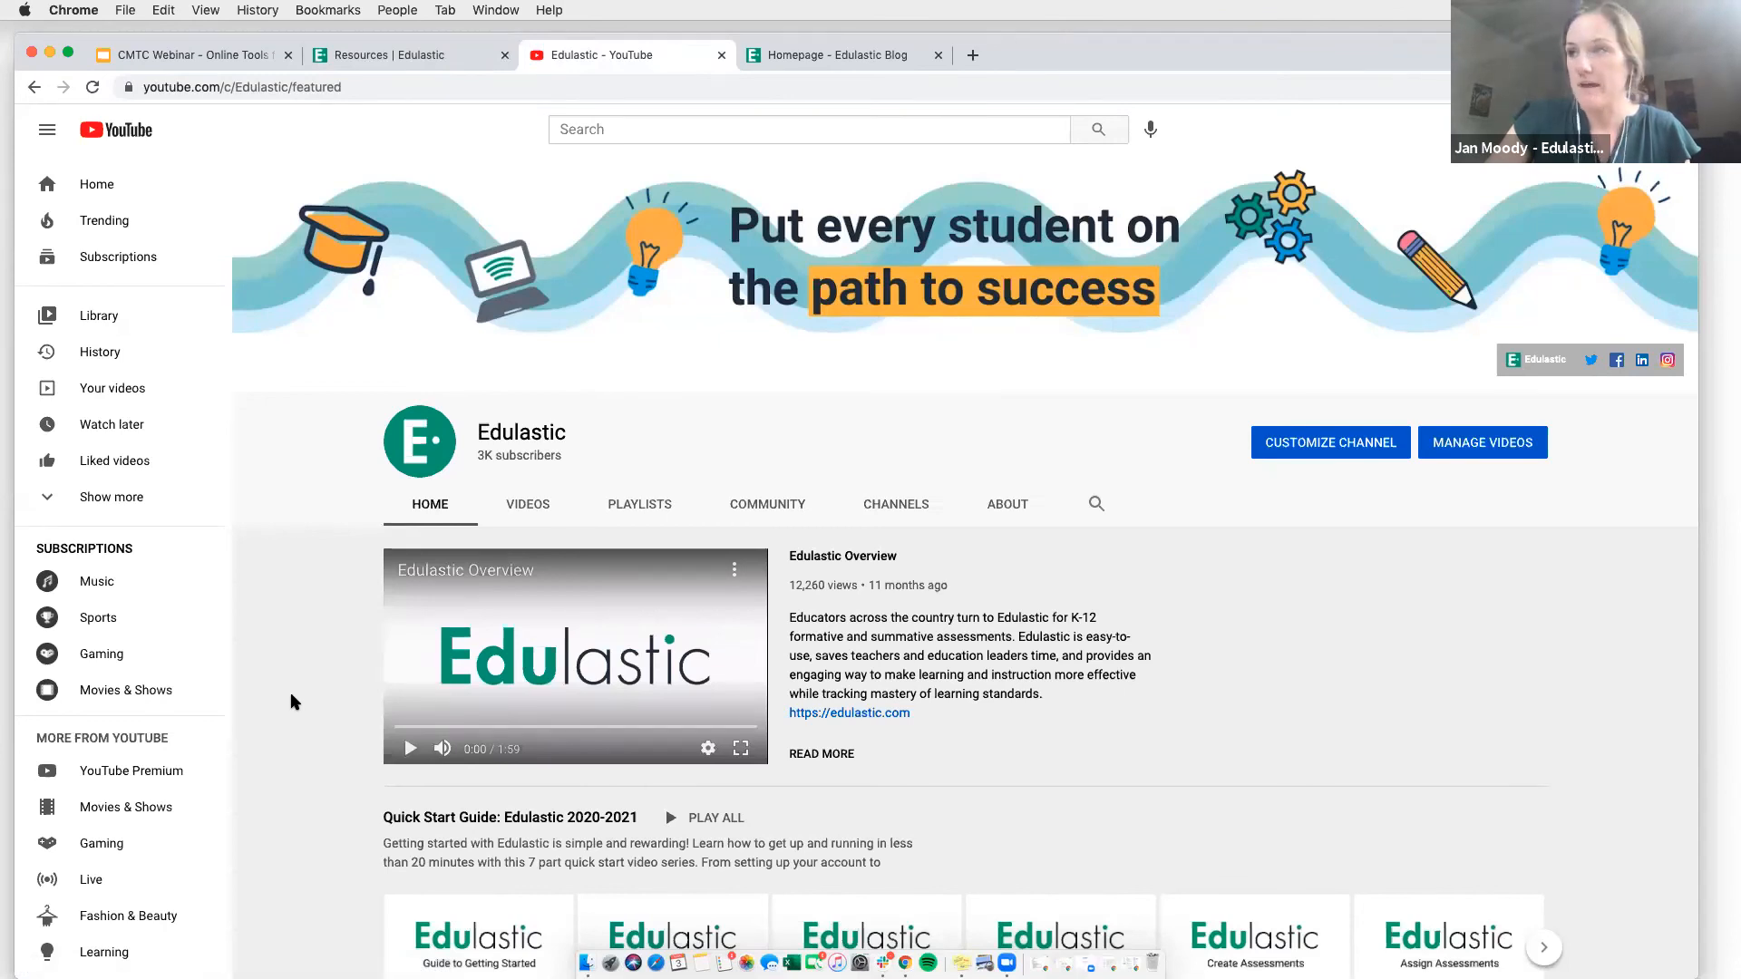
scroll(254, 793, down, 3)
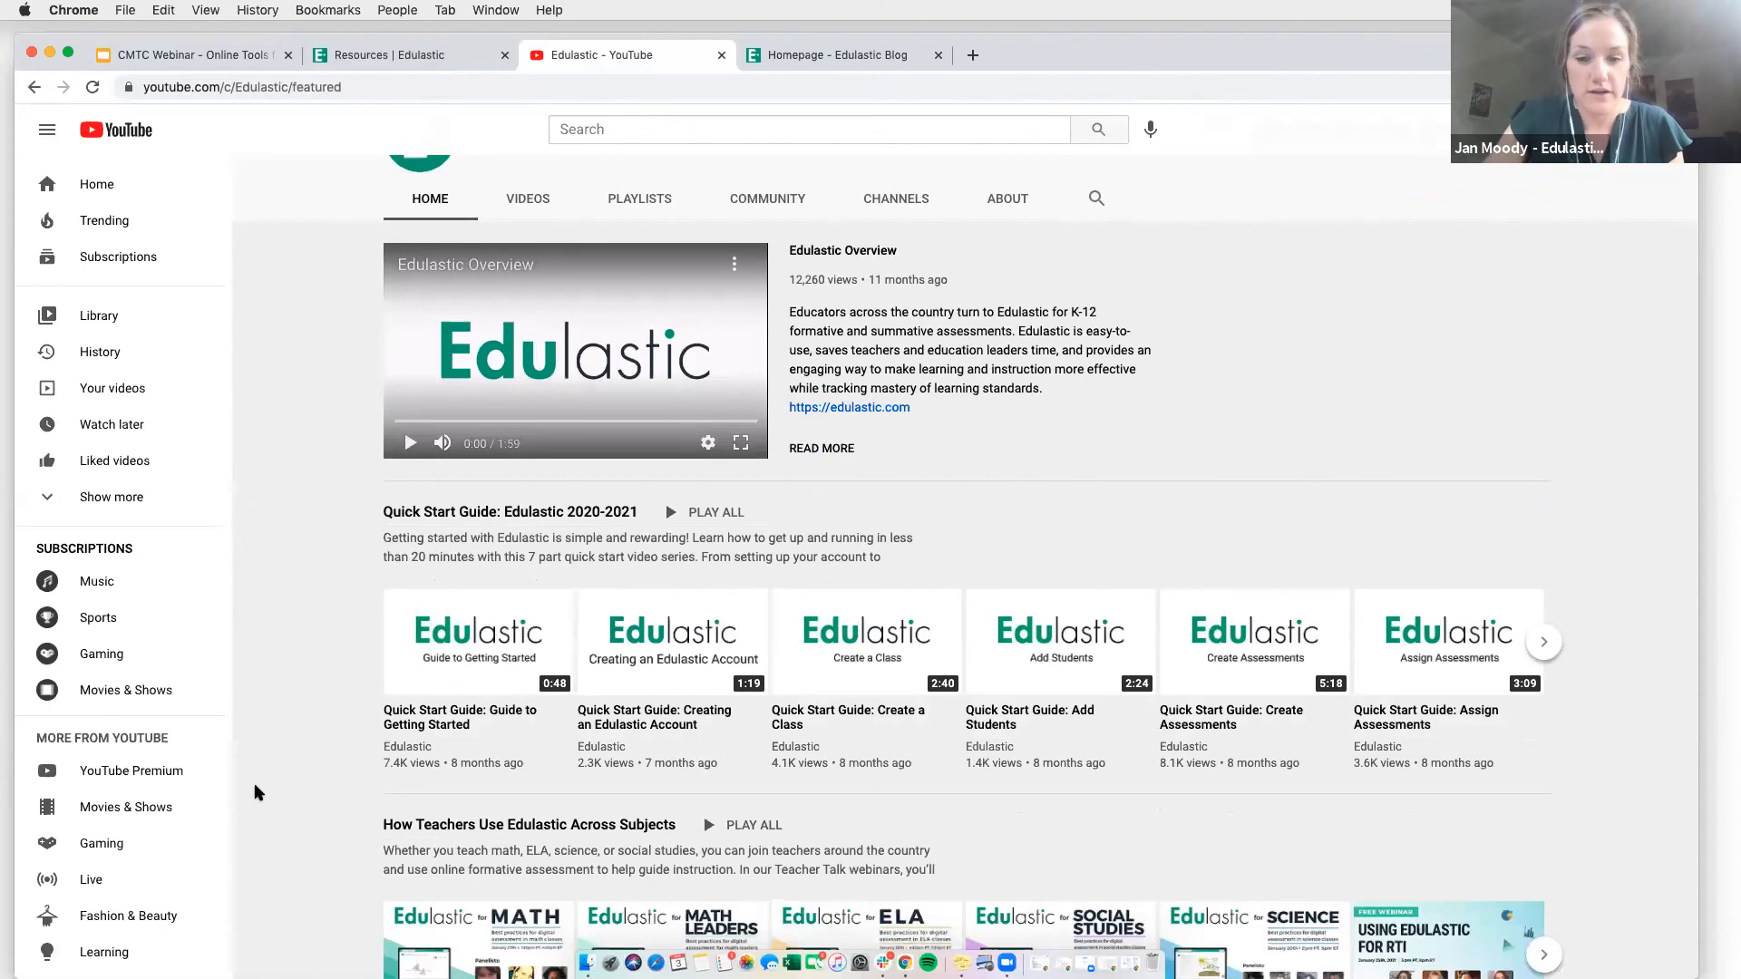
scroll(255, 793, down, 1)
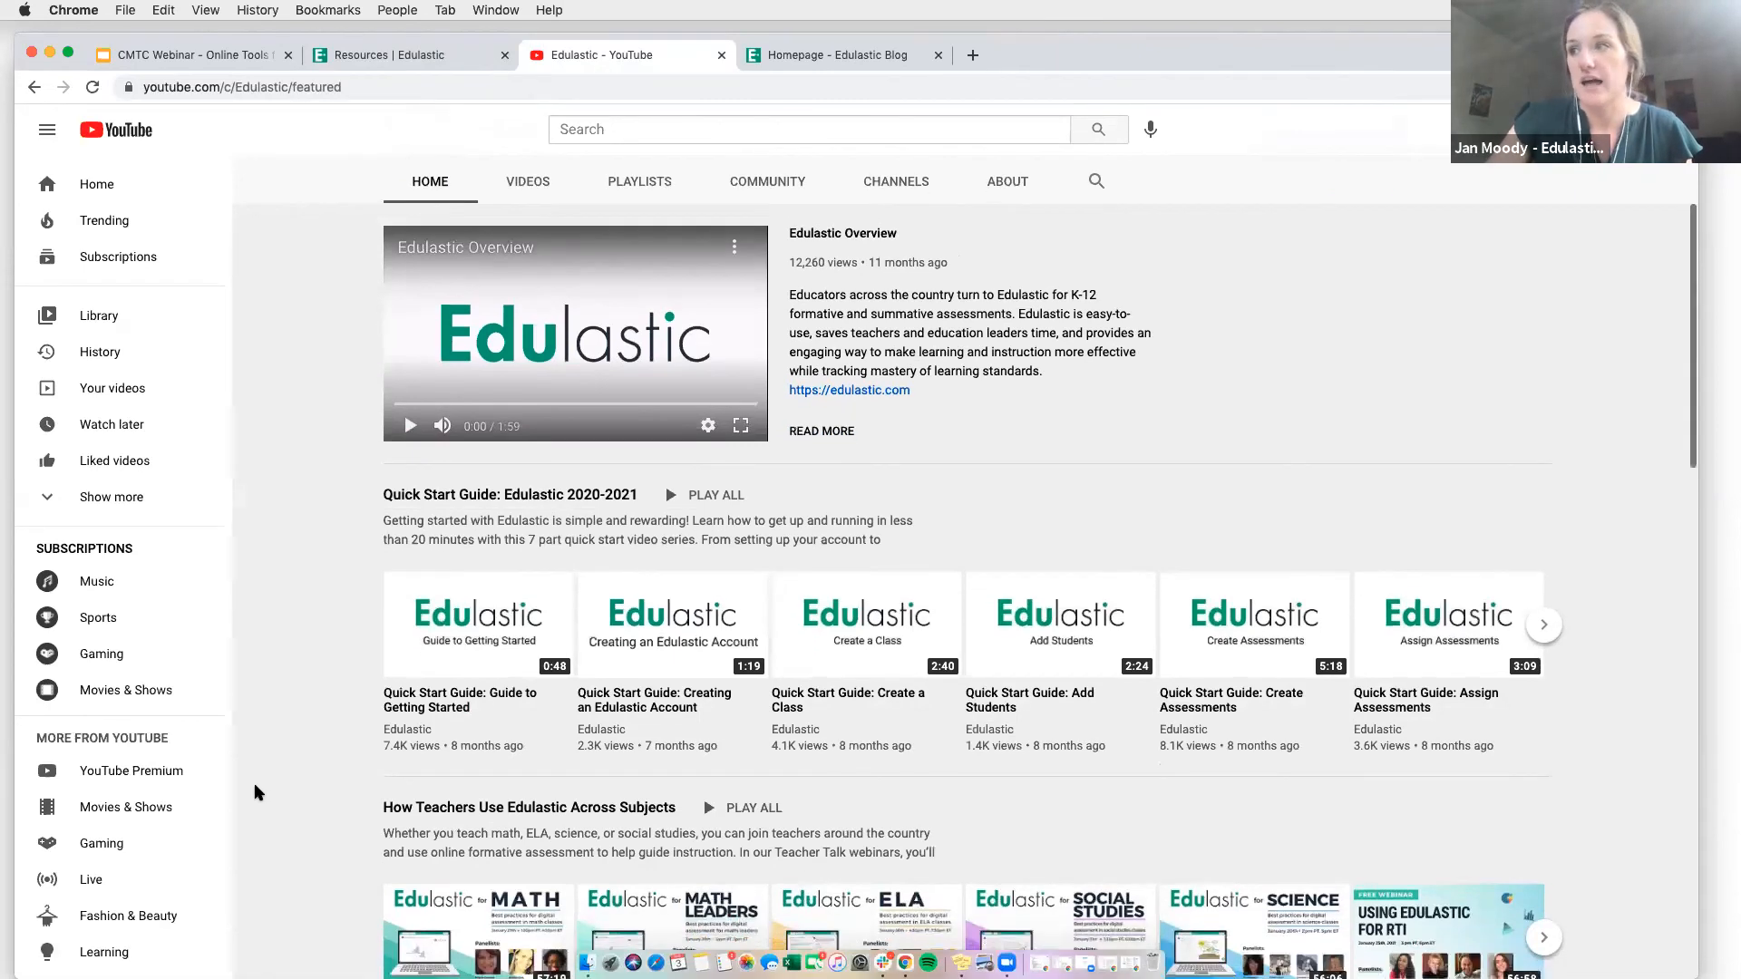
scroll(257, 792, up, 2)
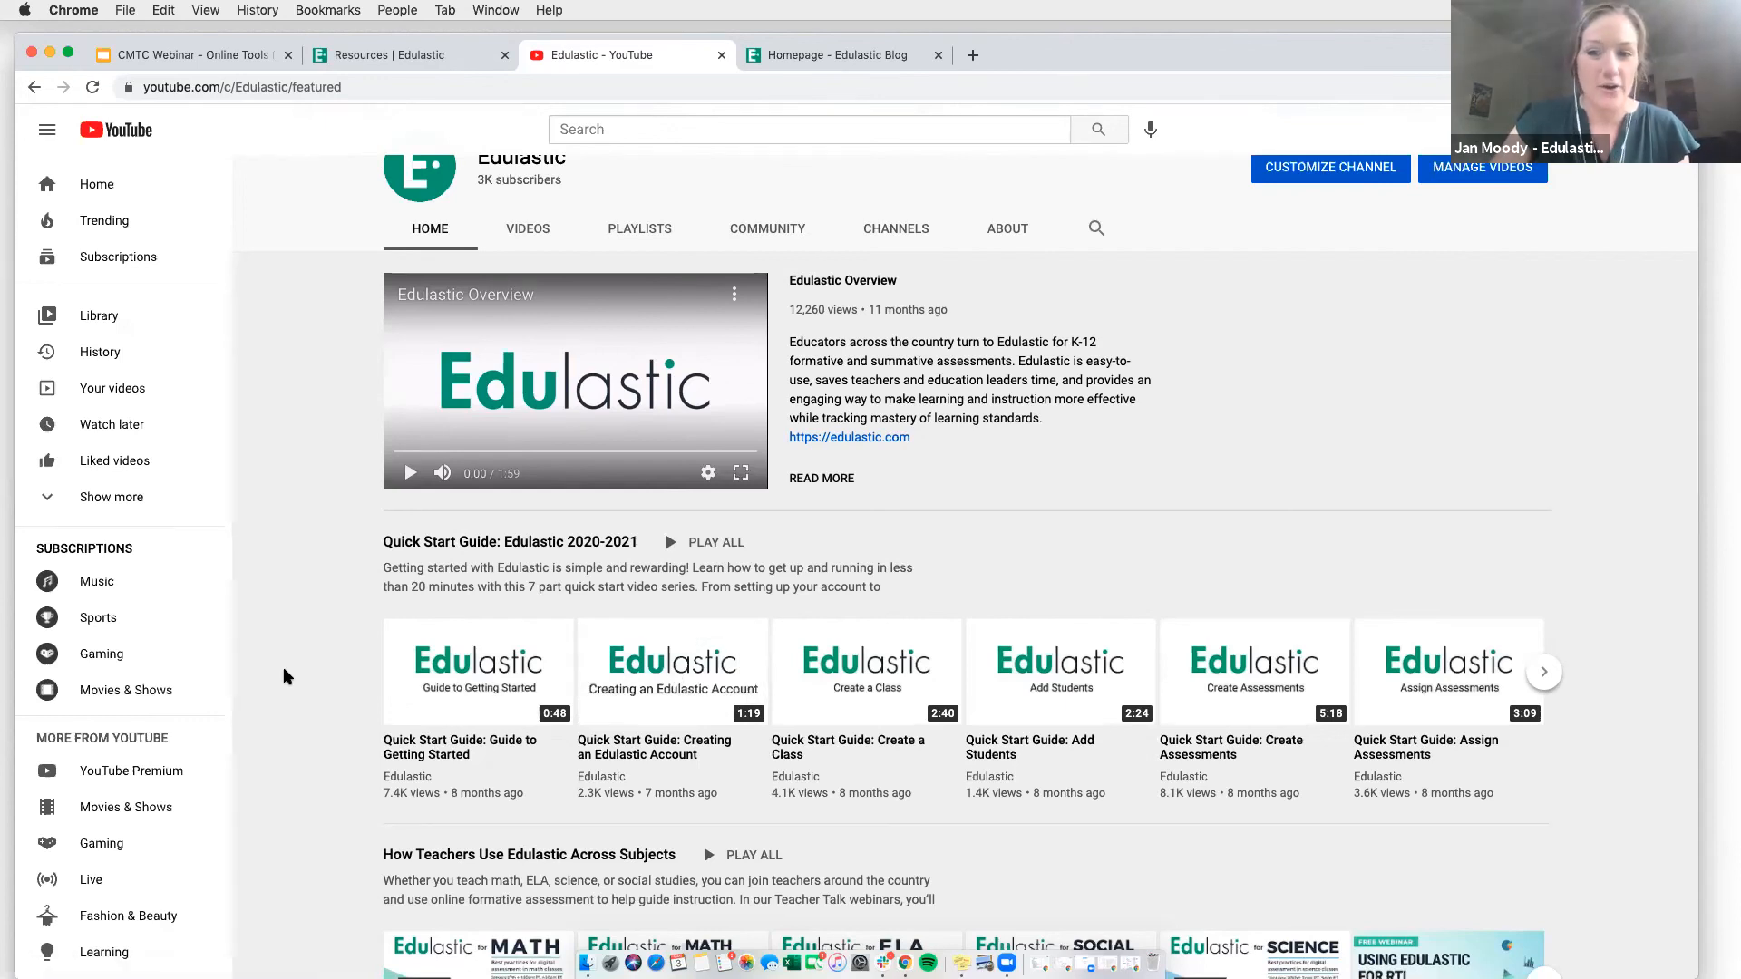
scroll(284, 676, down, 5)
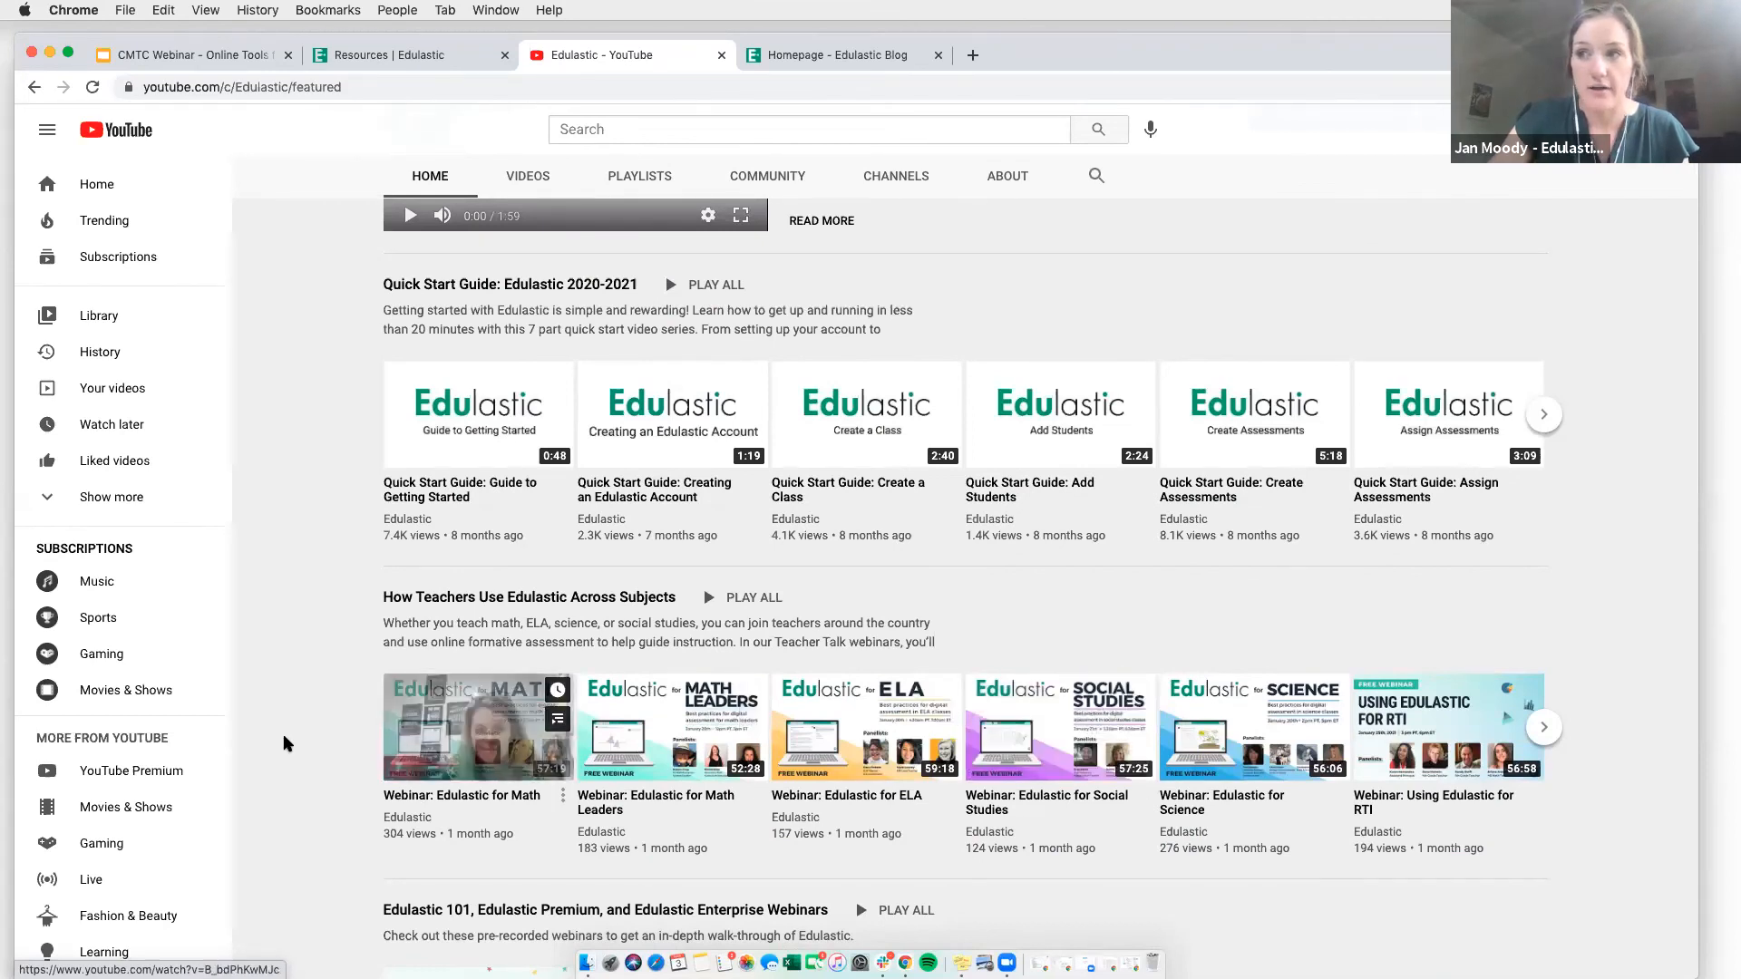
scroll(284, 744, down, 1)
scroll(284, 743, down, 2)
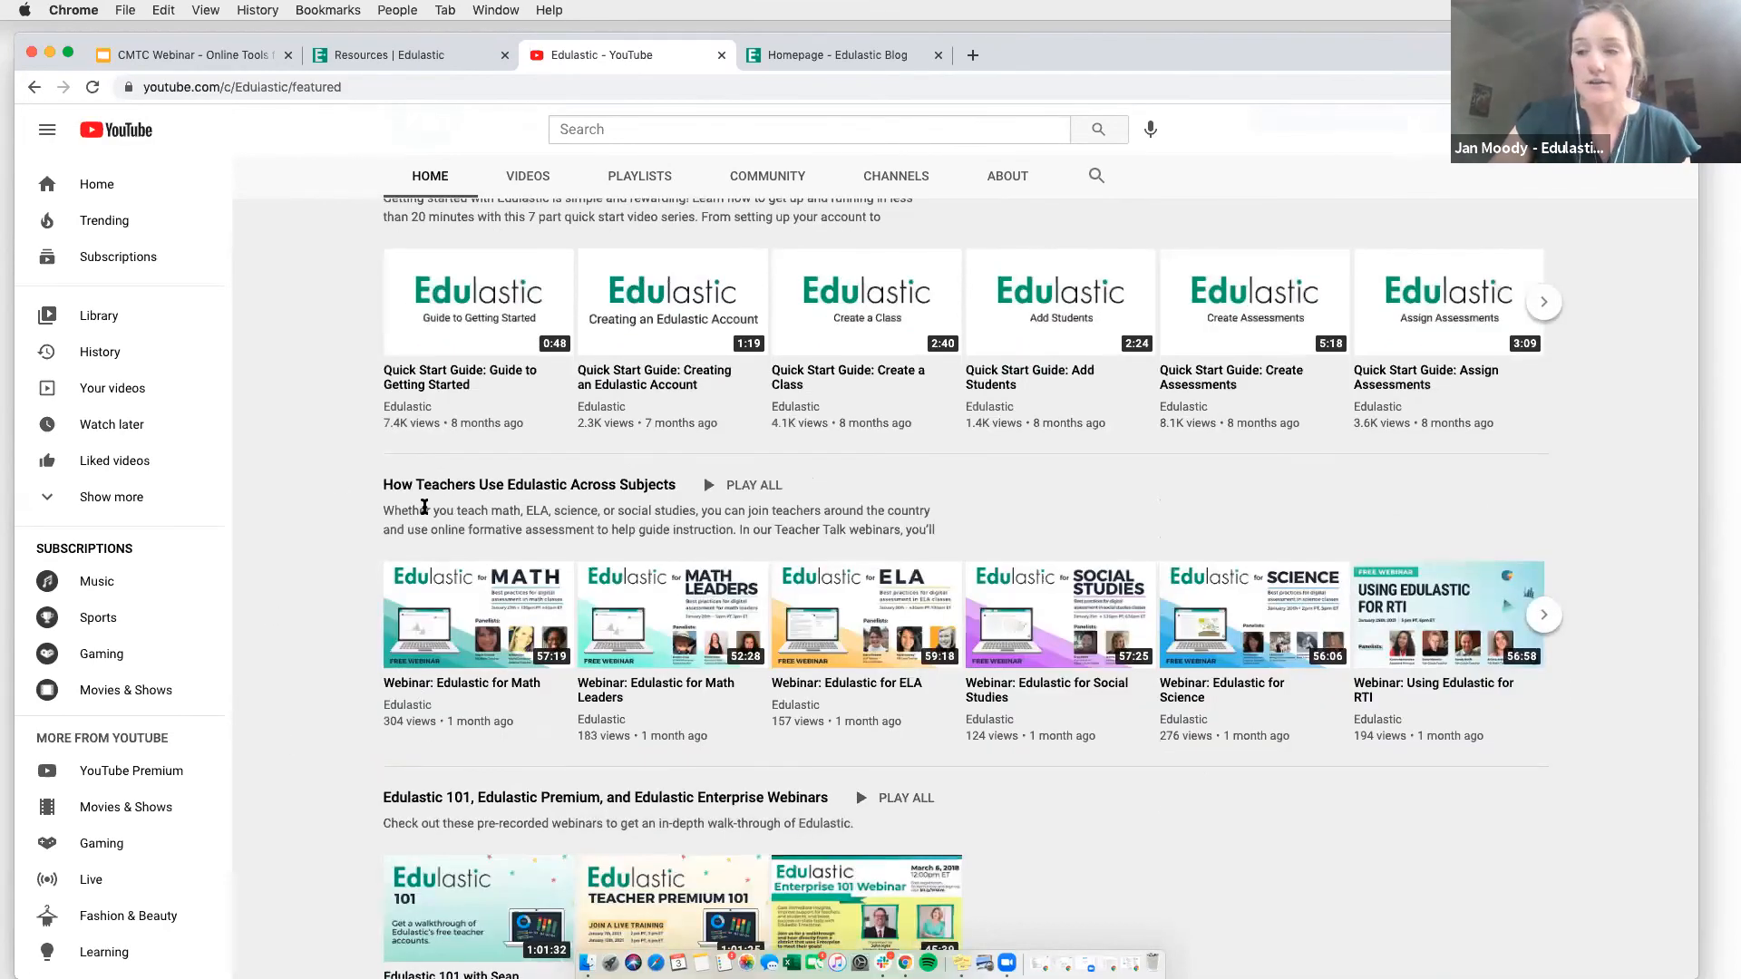
scroll(444, 752, down, 5)
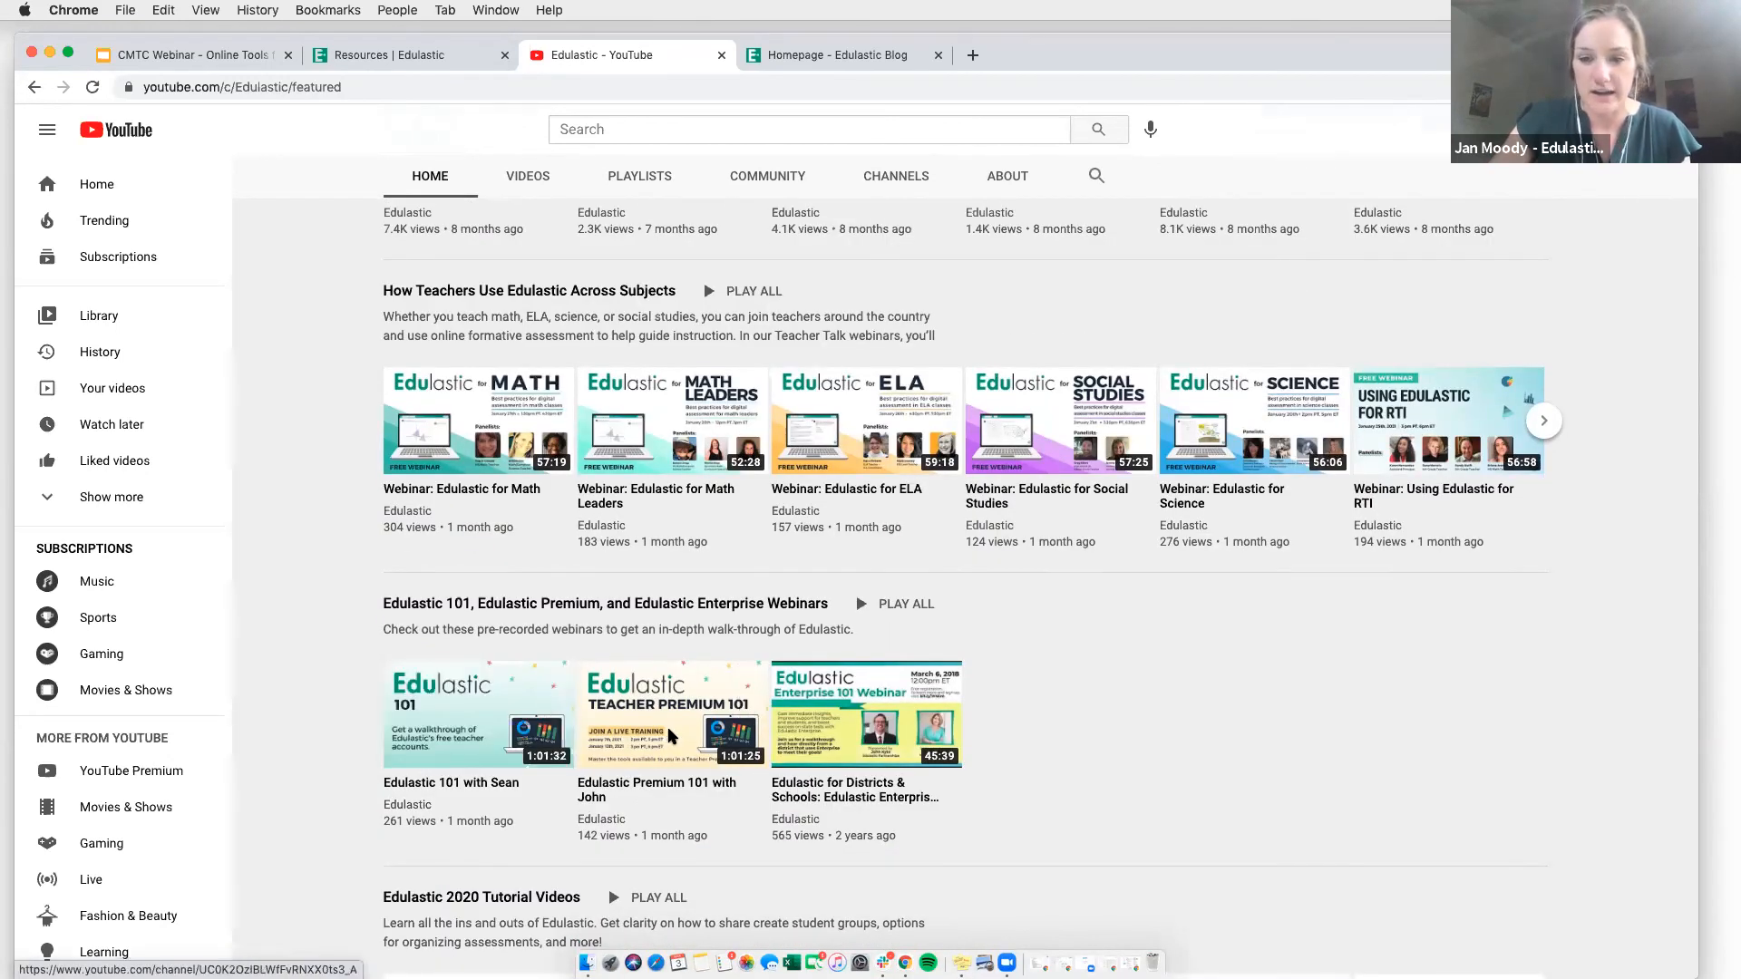
scroll(300, 585, up, 10)
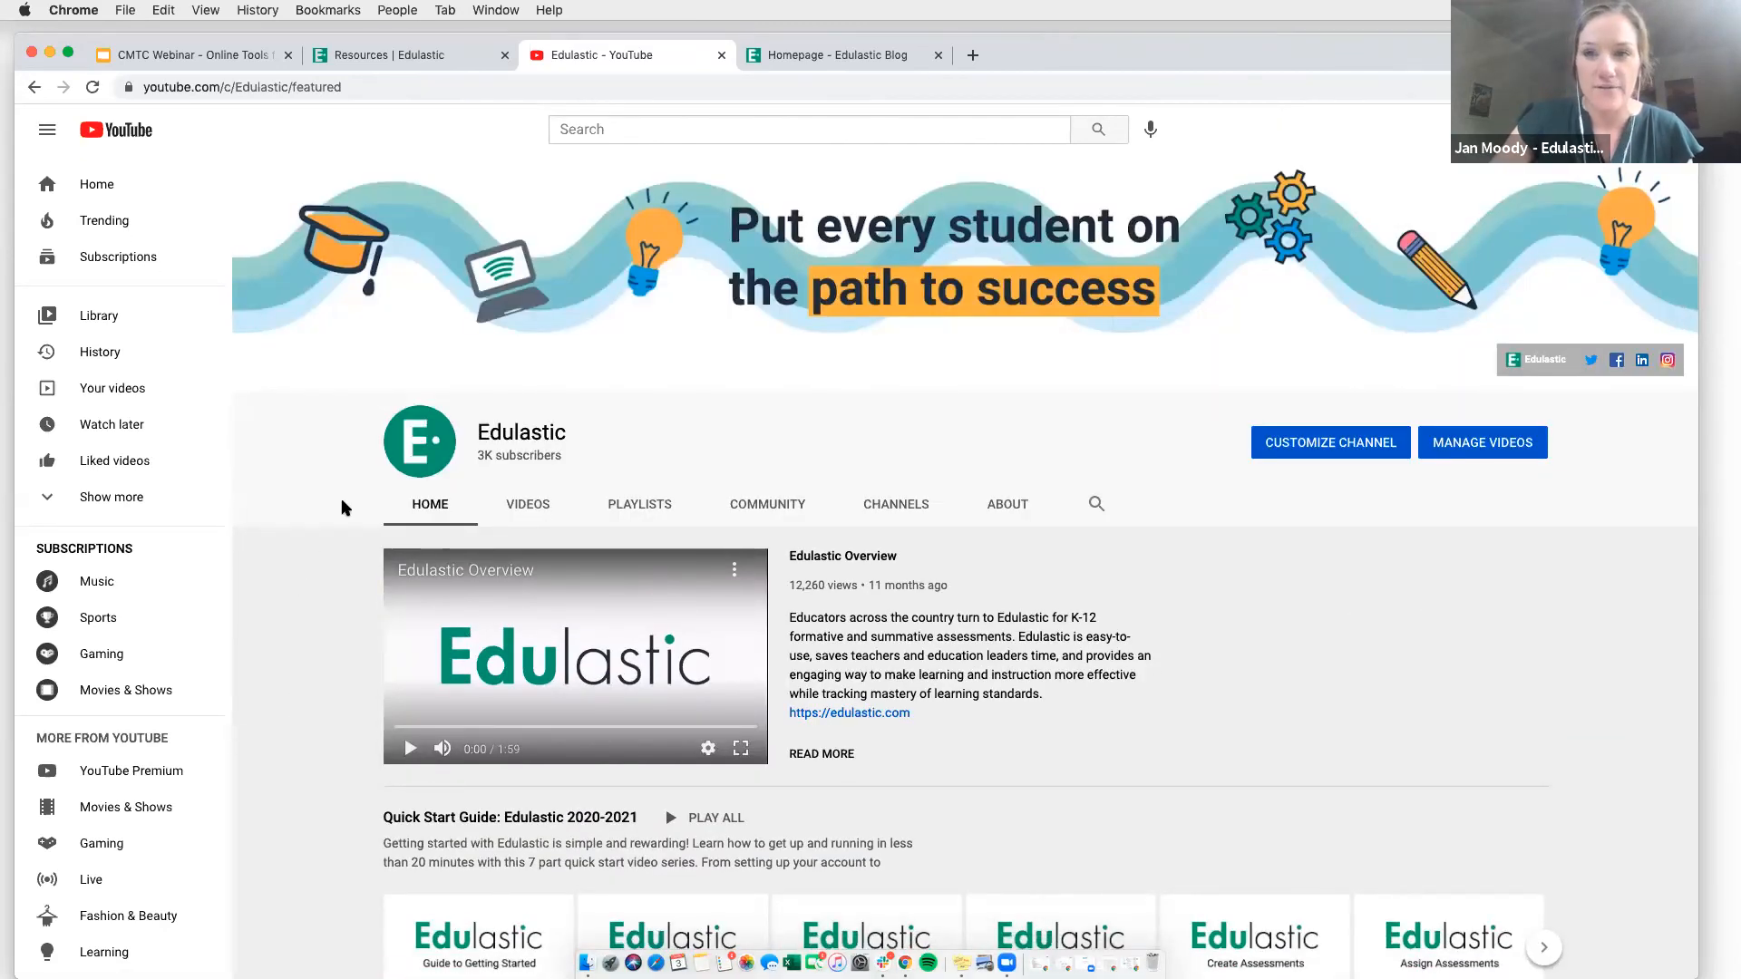
- Go to the Edulastic Blog homepage and browse its featured articles as far as the post on new Edulastic updates
click(810, 59)
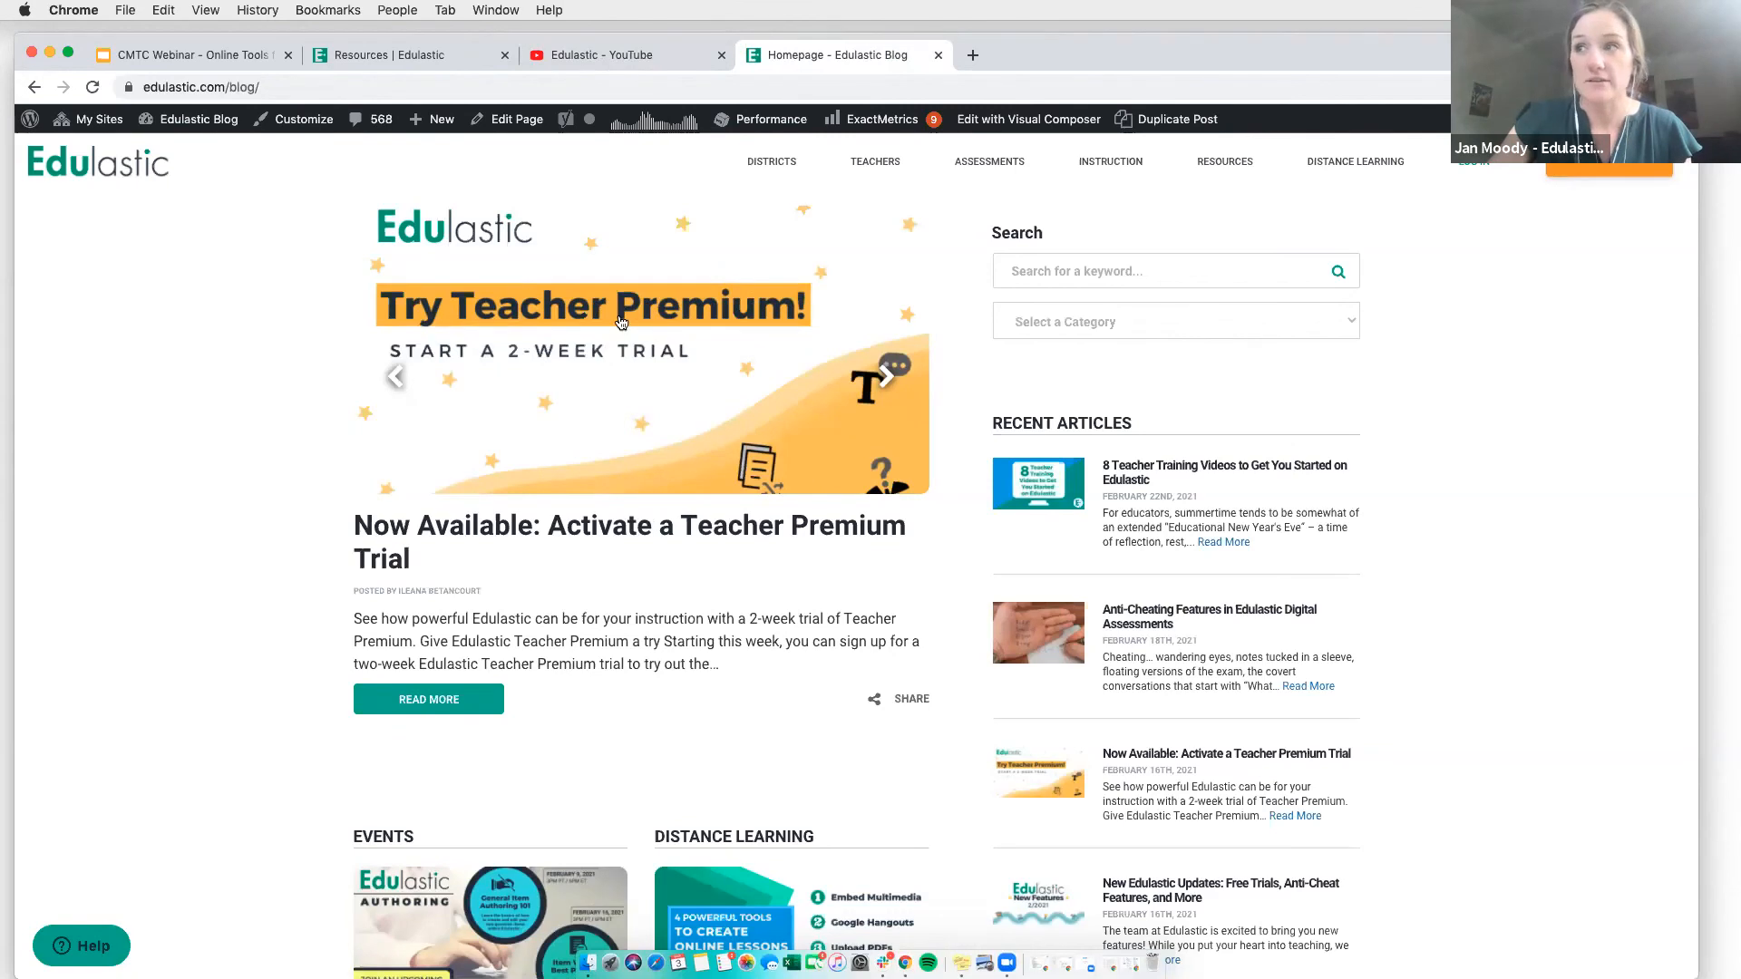
click(887, 377)
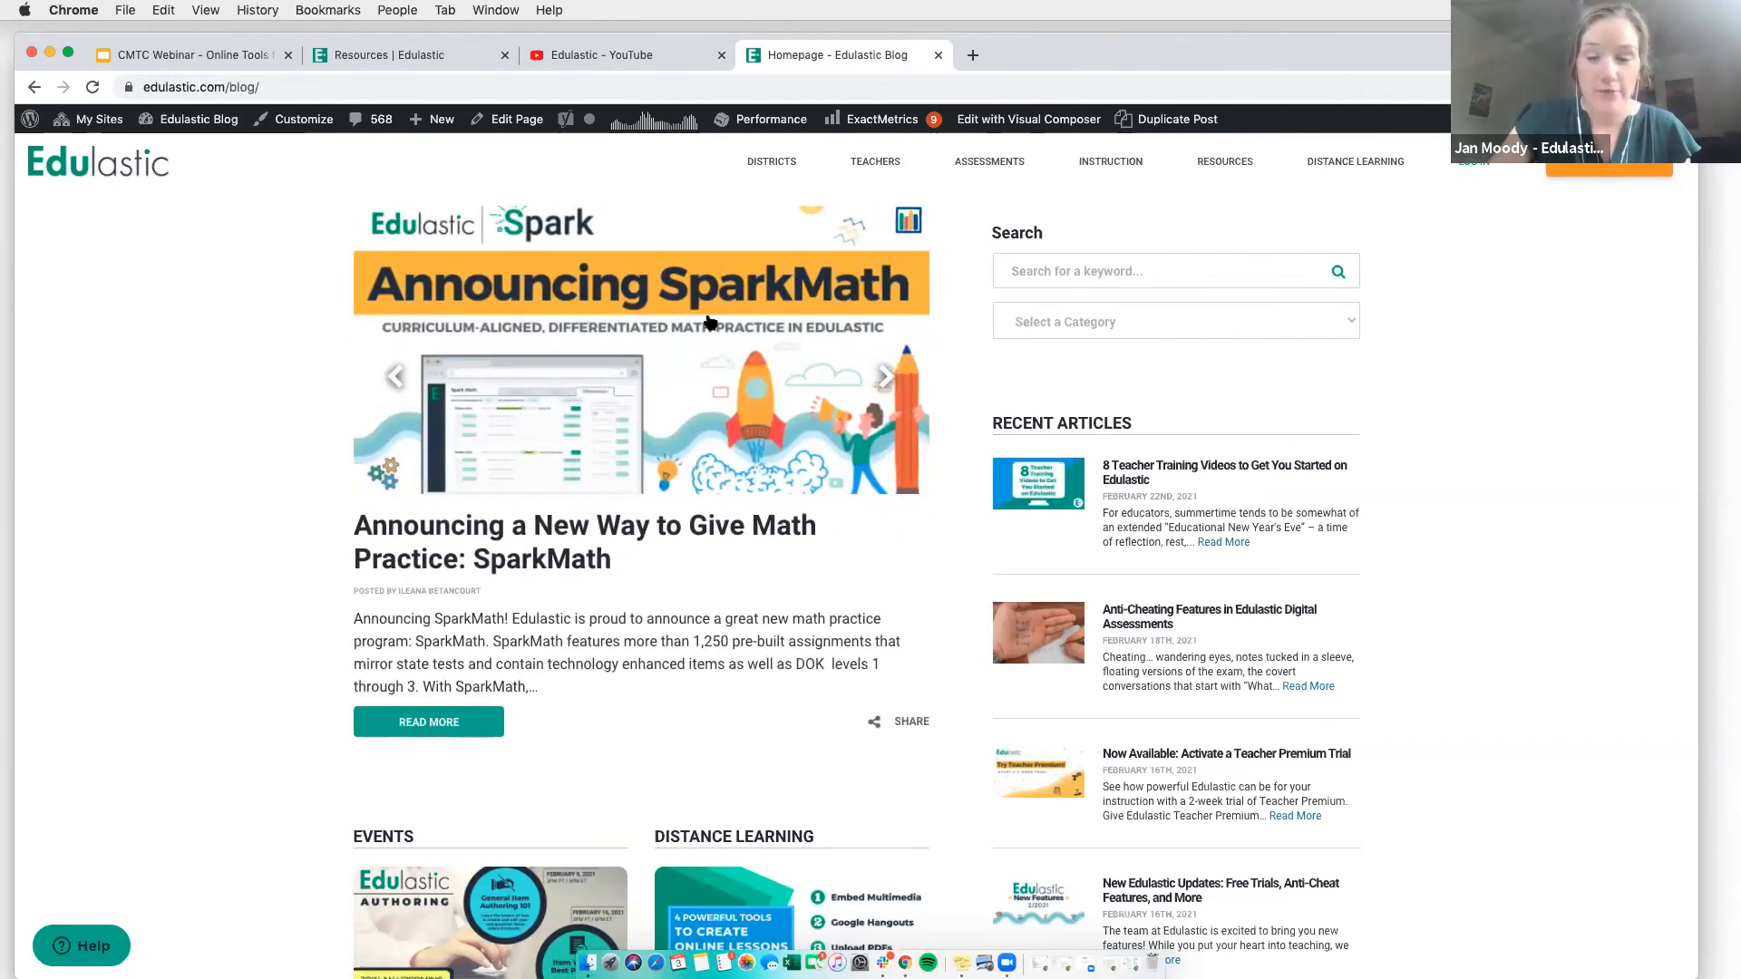
click(887, 377)
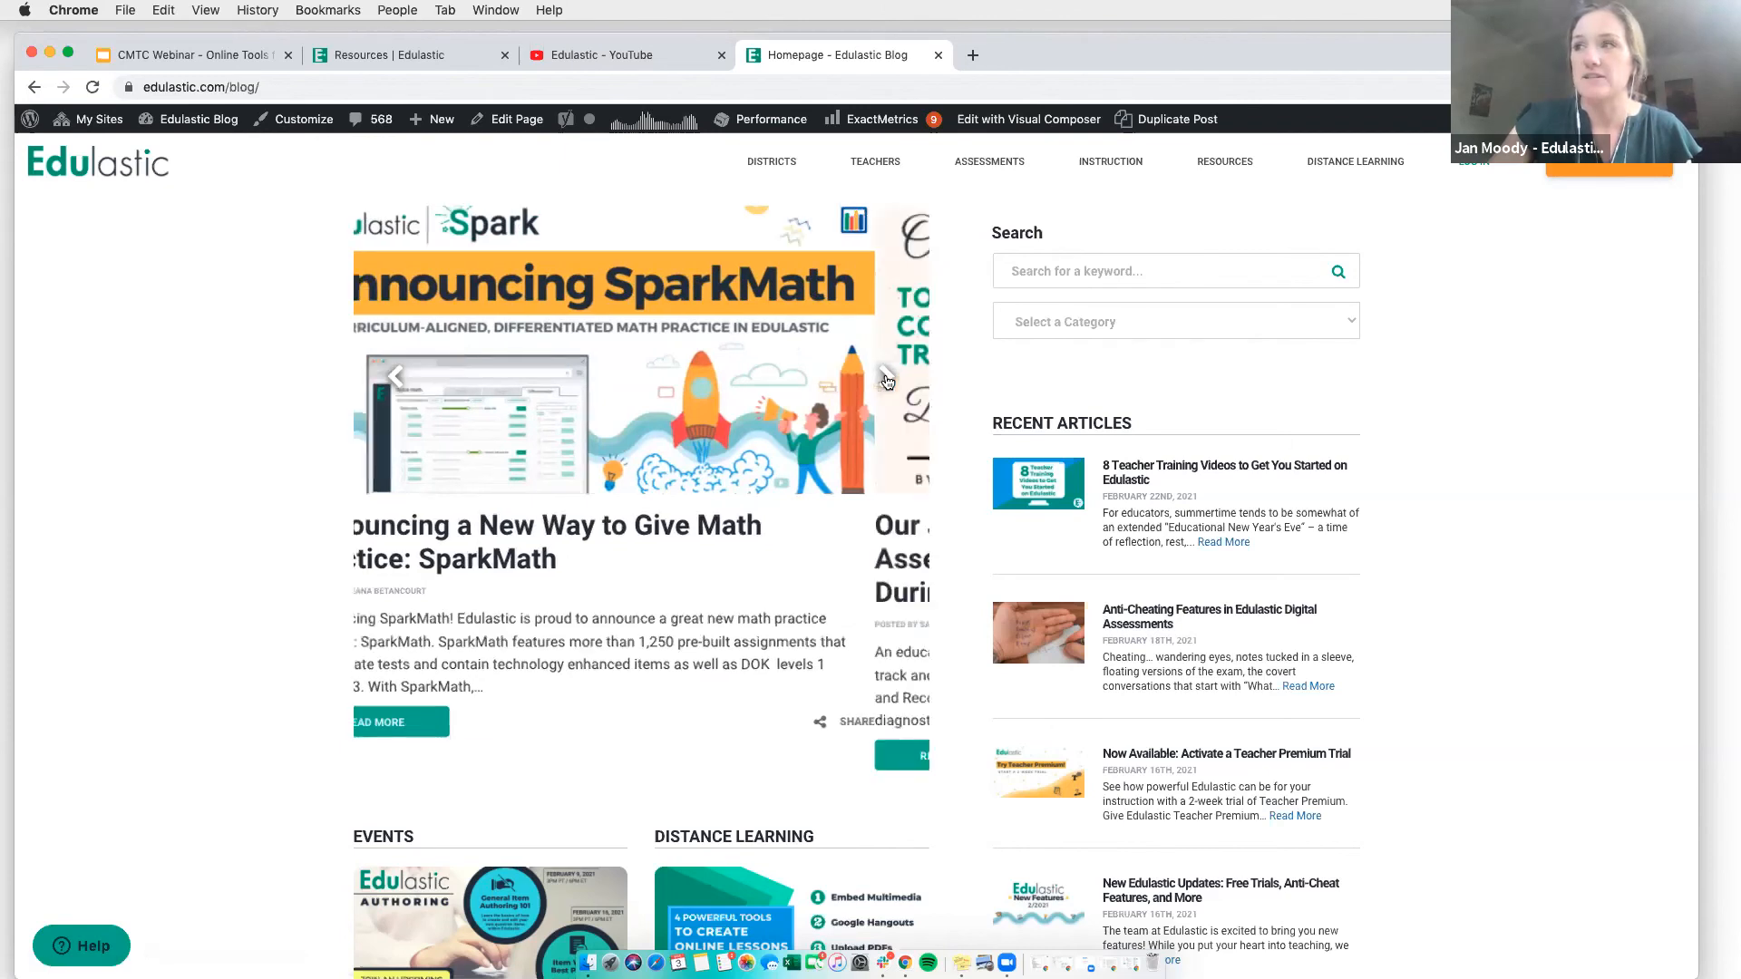
click(886, 377)
click(887, 377)
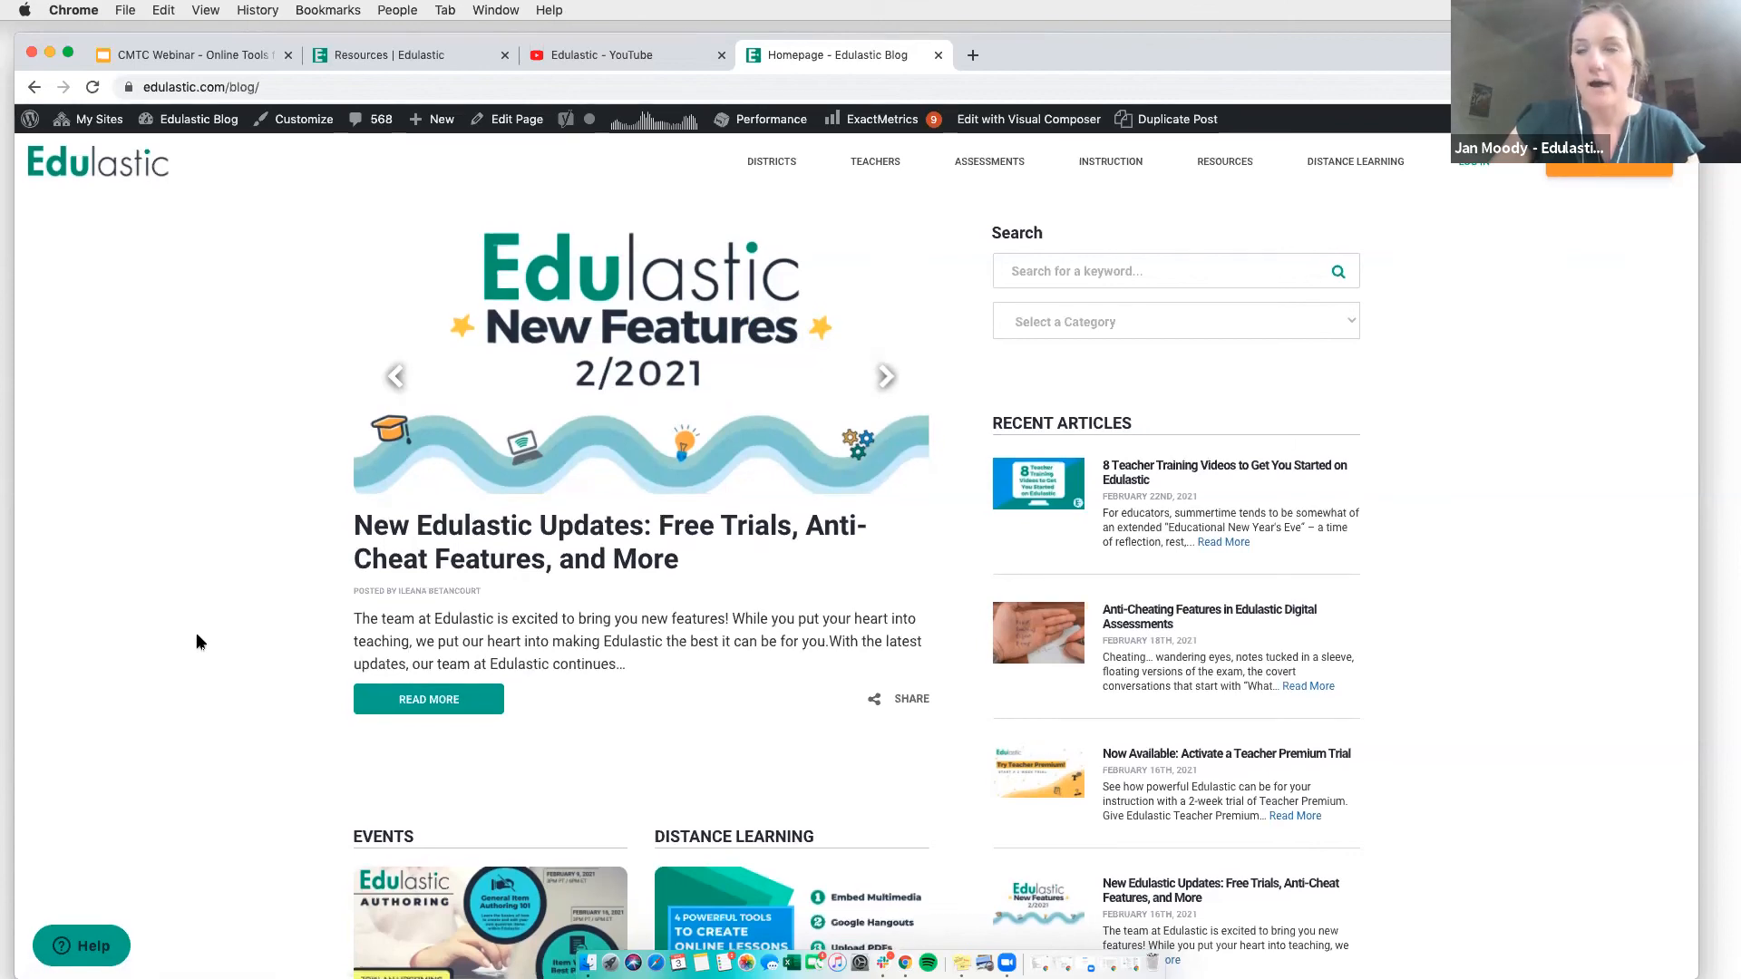
- Switch to the CMTC Webinar presentation in Google Slides and present the "Any questions?" slide full screen
click(171, 58)
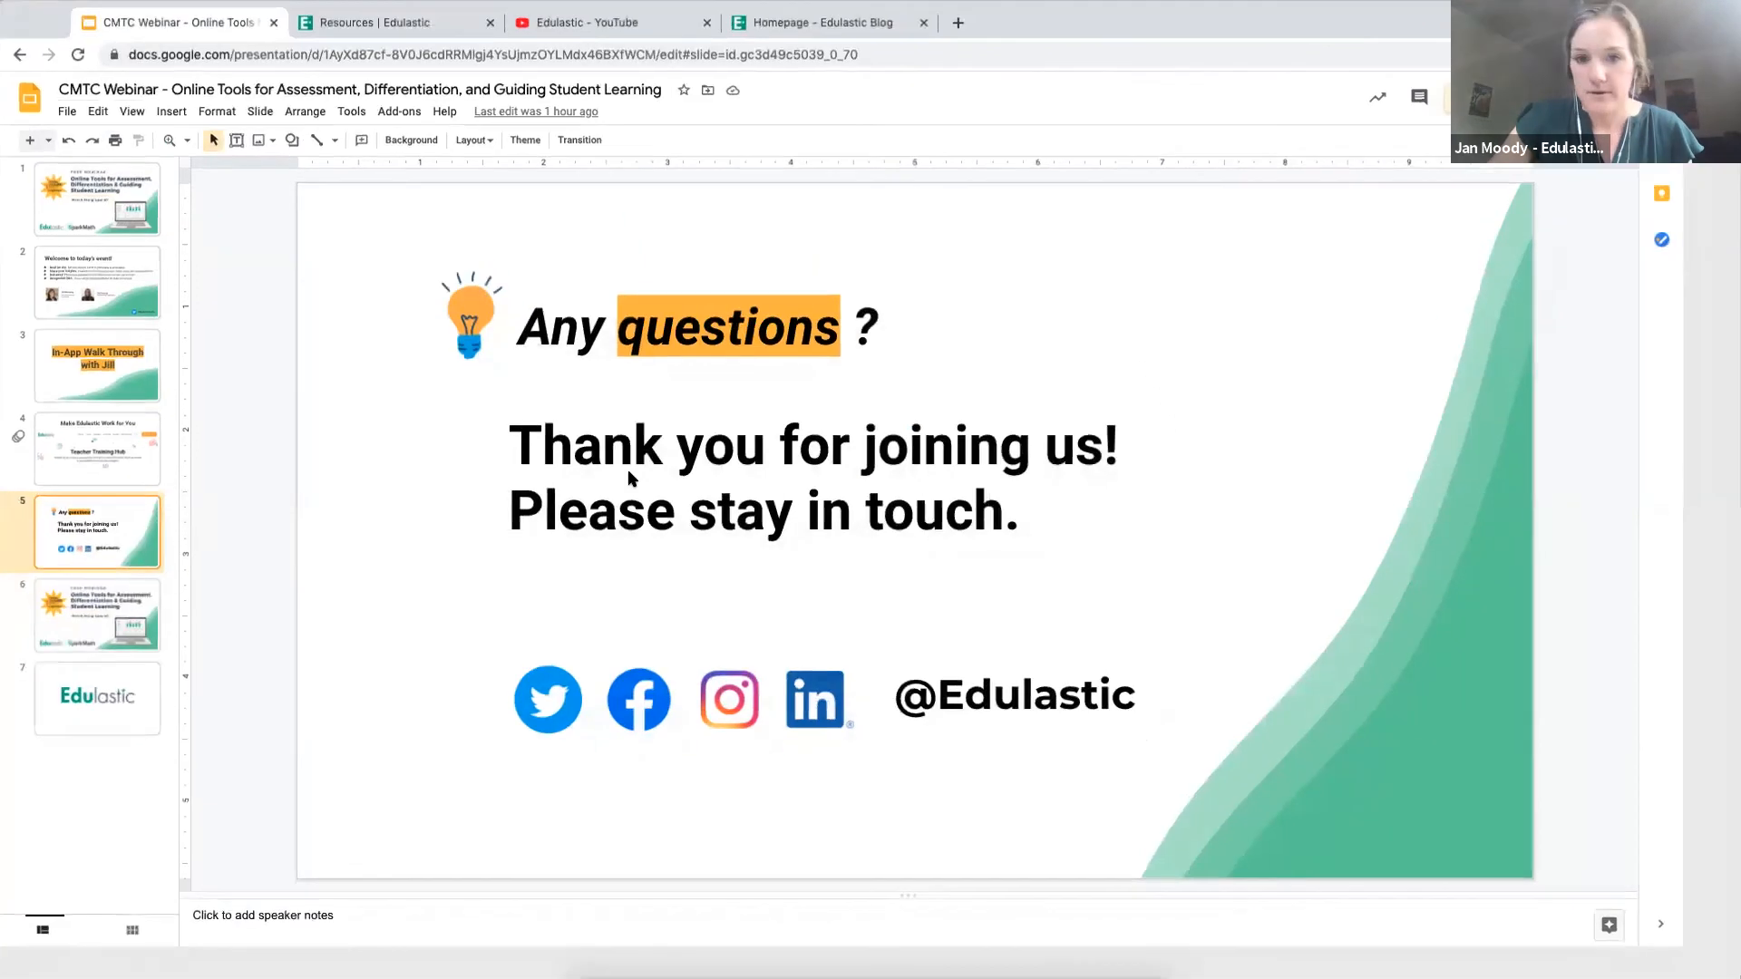
key(super+Return)
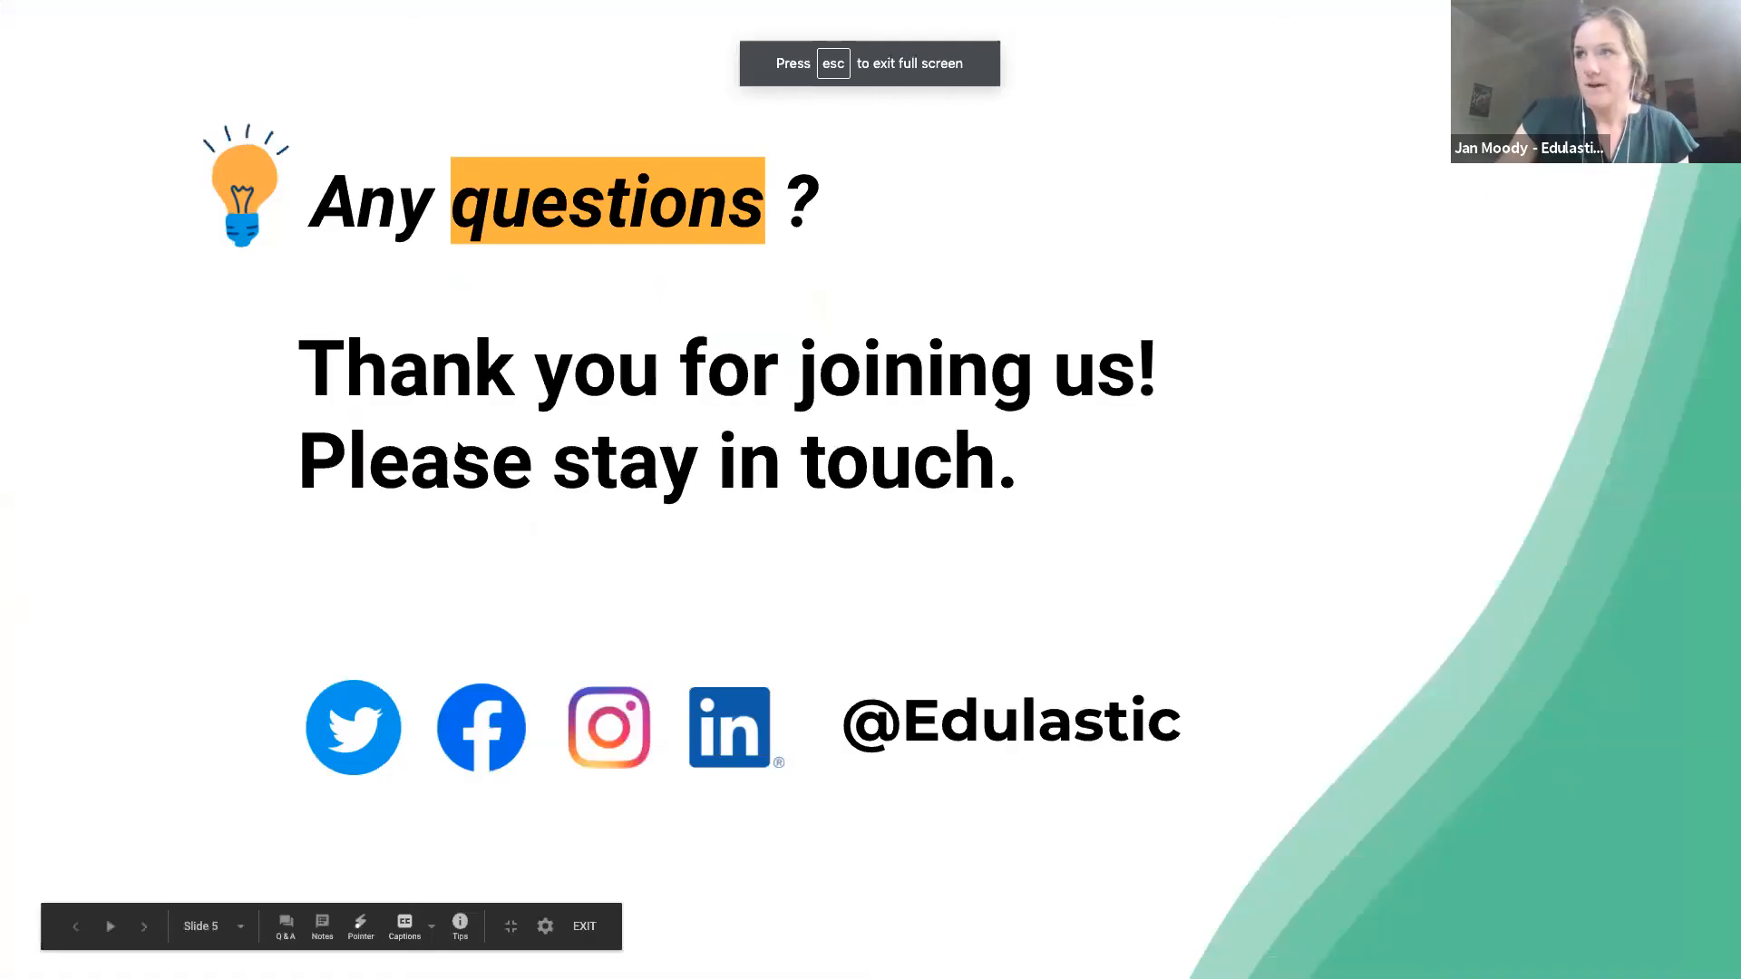